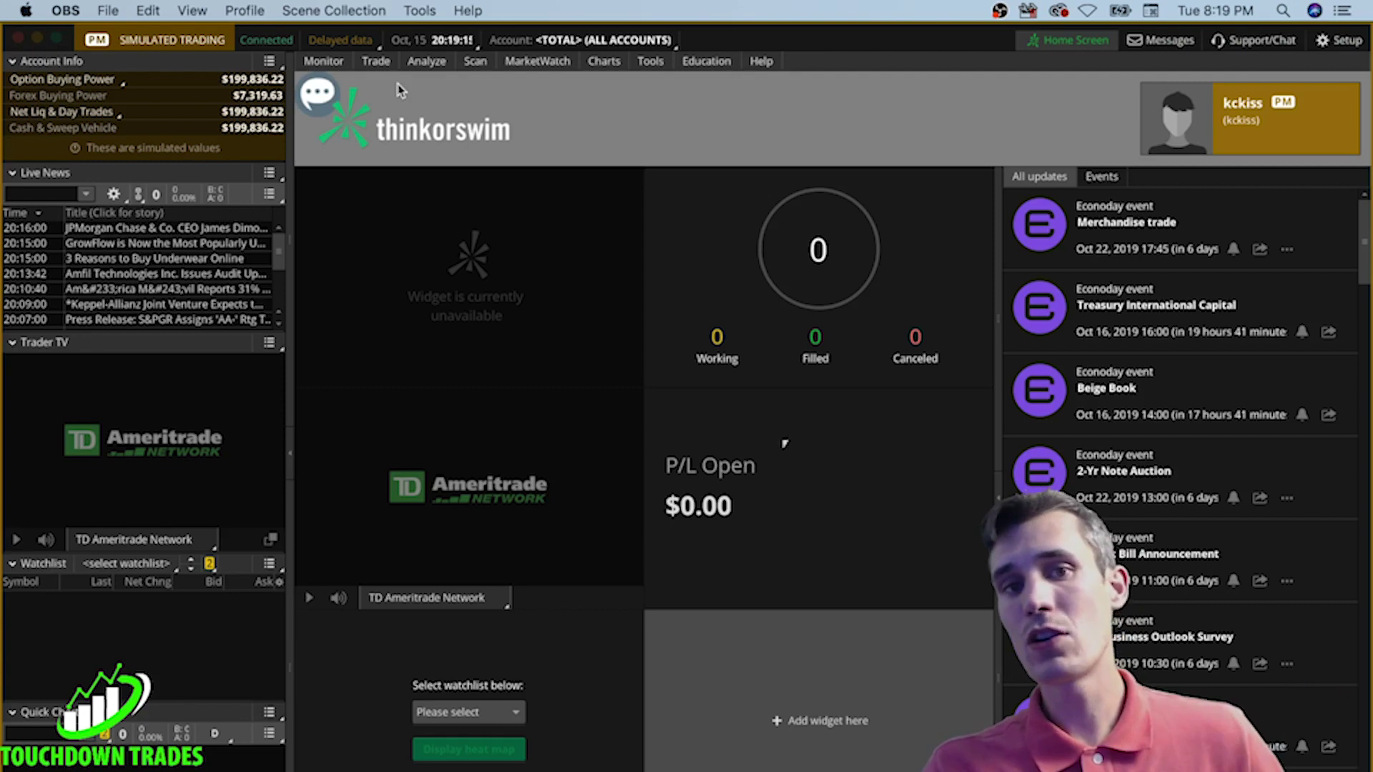
Show the Charts workspace as a 2x2 grid of four charts
{"action": "left_click", "coordinate": [617, 67]}
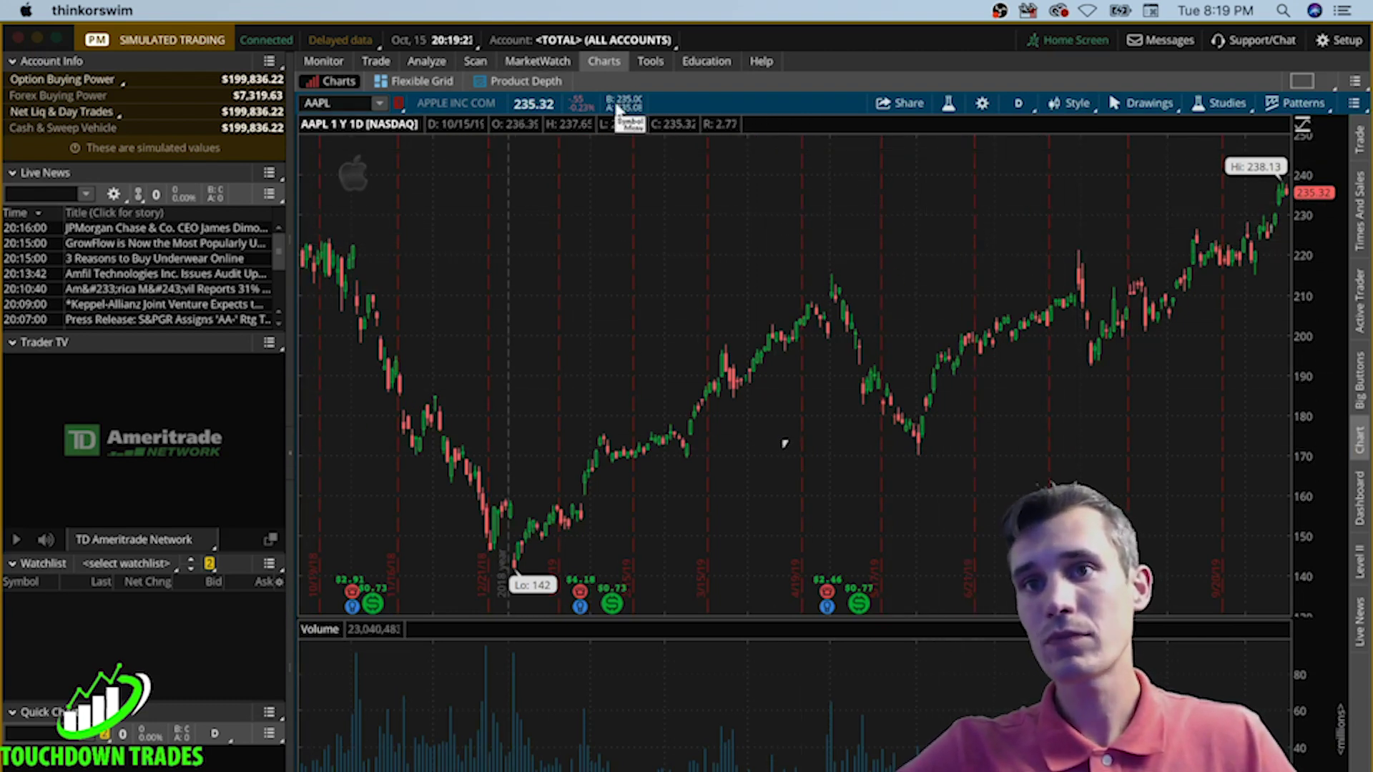
{"action": "left_click", "coordinate": [1320, 79]}
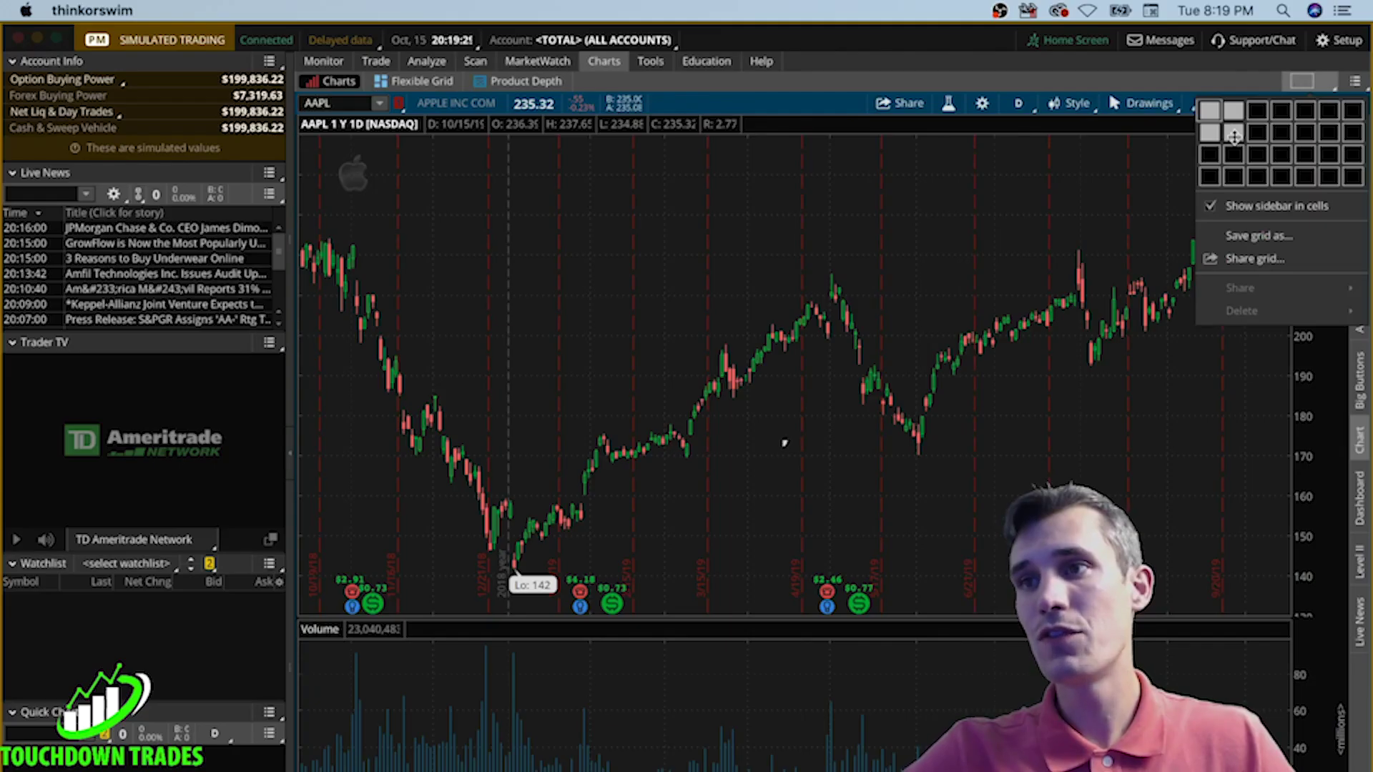
{"action": "left_click", "coordinate": [1240, 141]}
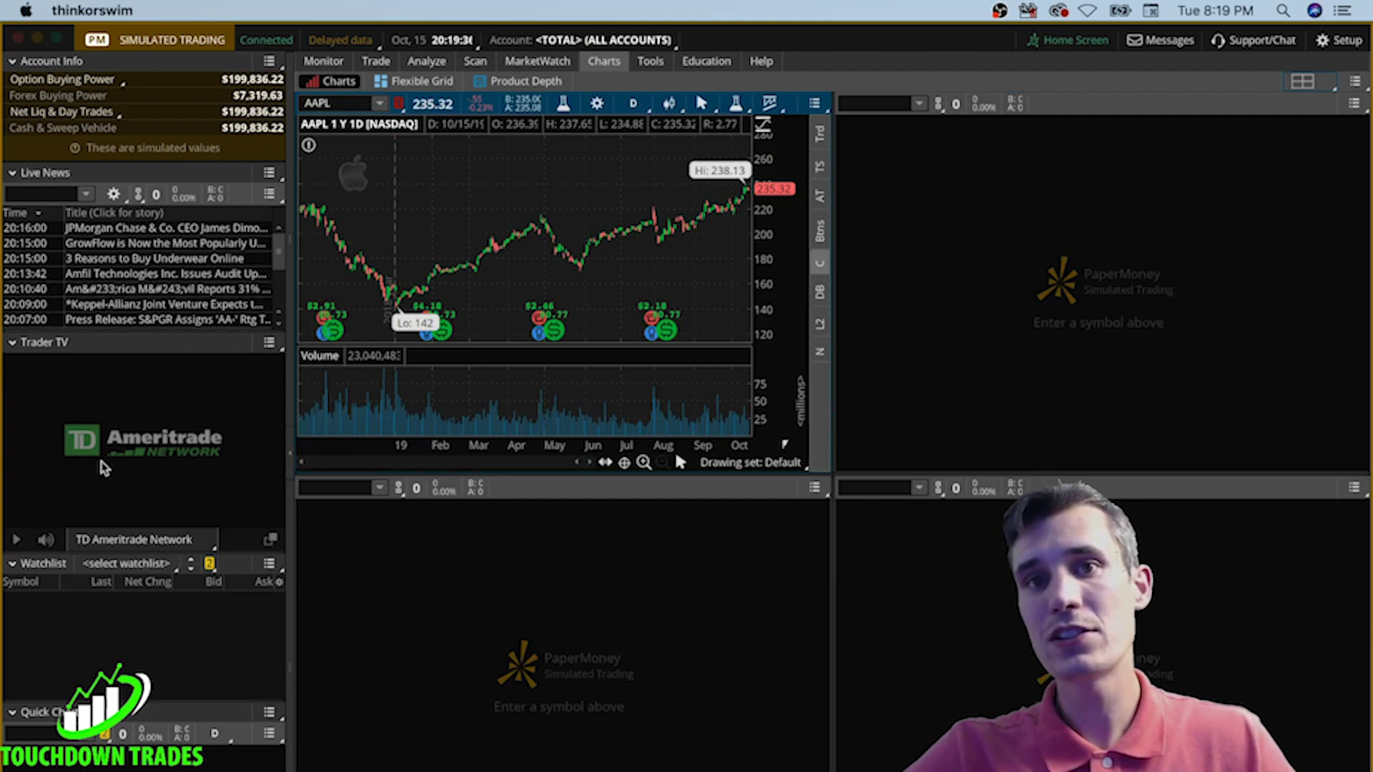
Collapse the left sidebar so the account and news panels are hidden
{"action": "left_click", "coordinate": [270, 565]}
{"action": "left_click", "coordinate": [249, 615]}
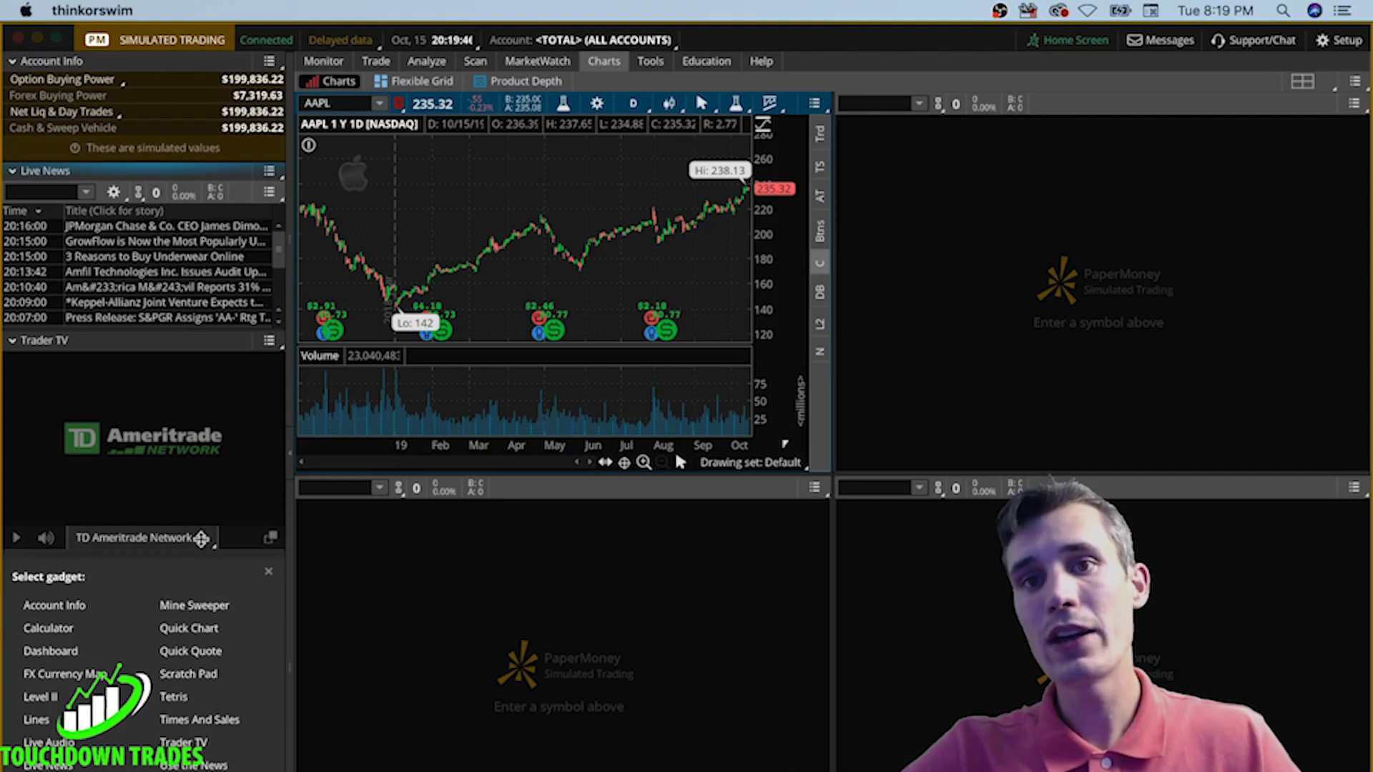
{"action": "left_click", "coordinate": [292, 455]}
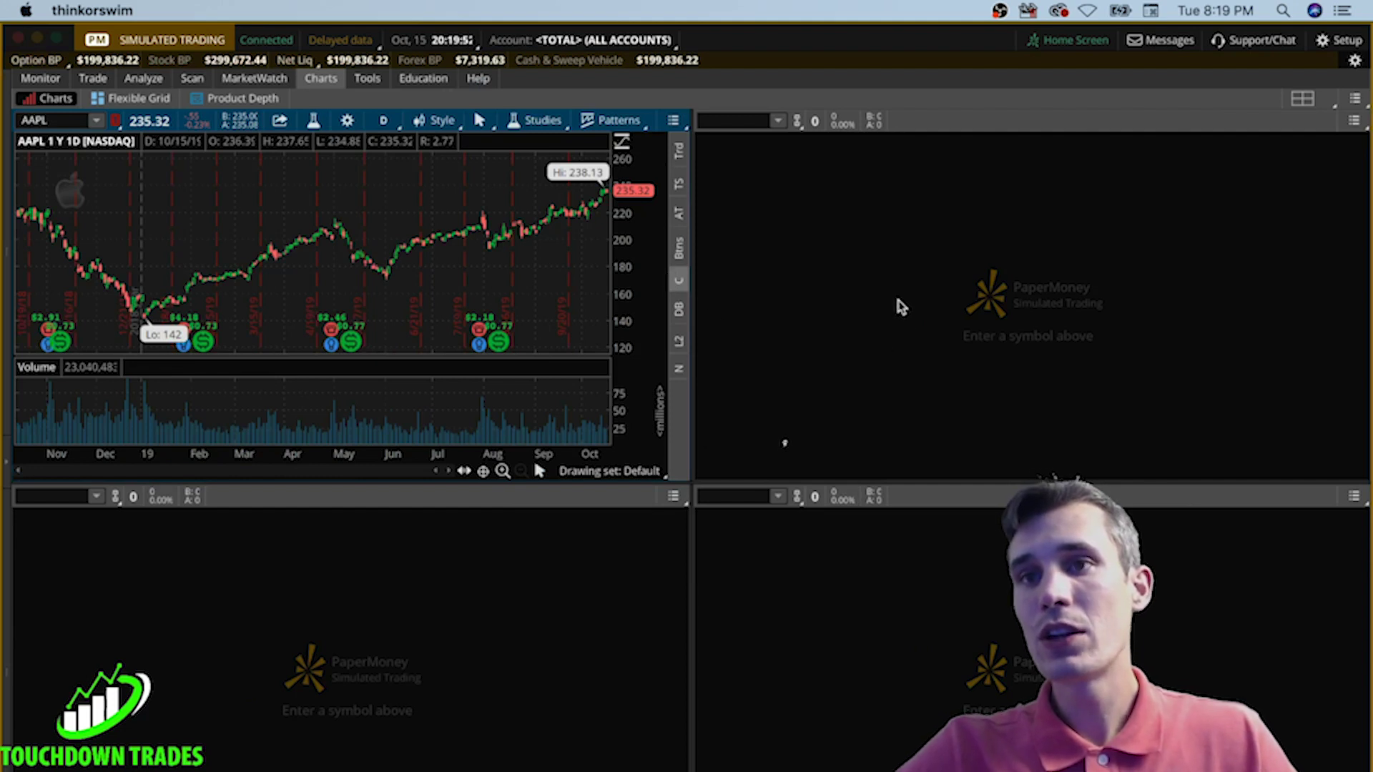
Look through the chart grid layout and options menus, leaving them unchanged
{"action": "left_click", "coordinate": [1305, 100]}
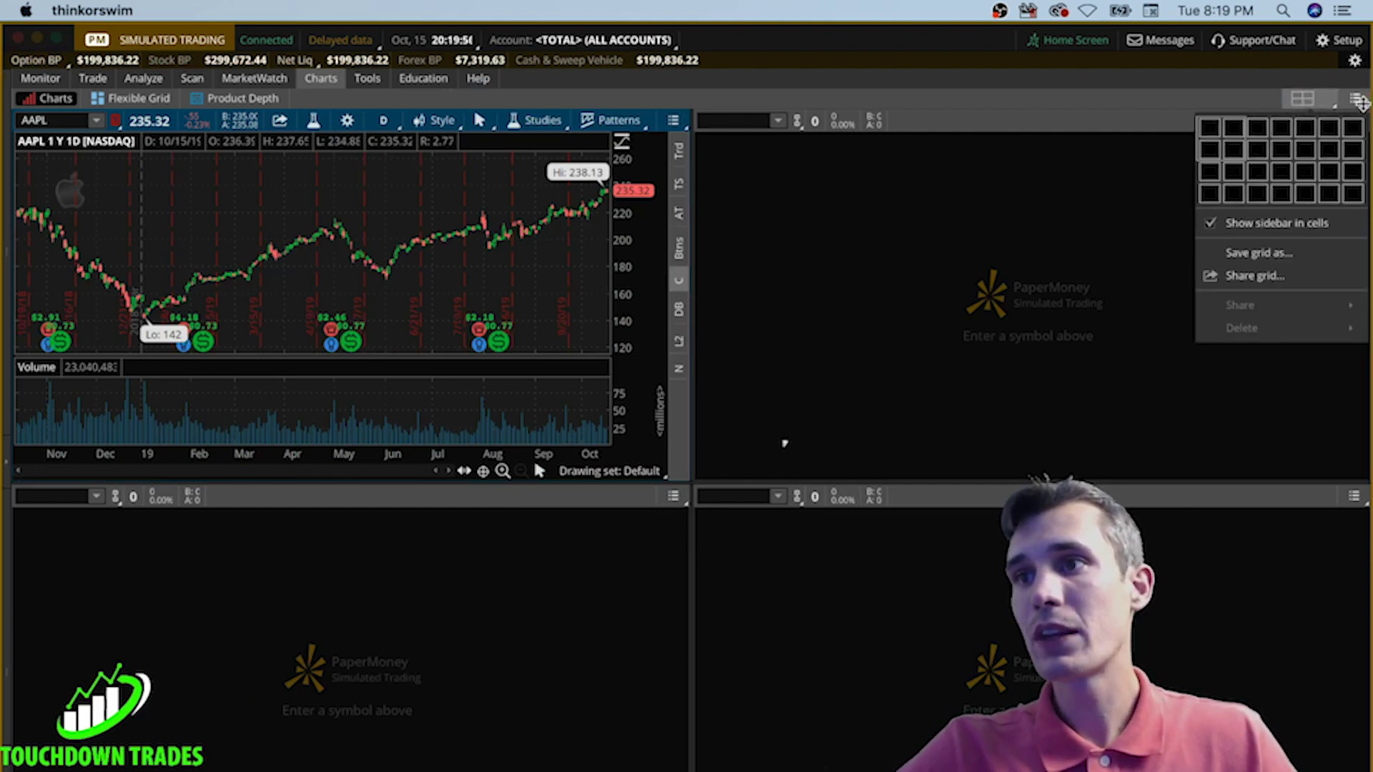
{"action": "left_click", "coordinate": [1351, 99]}
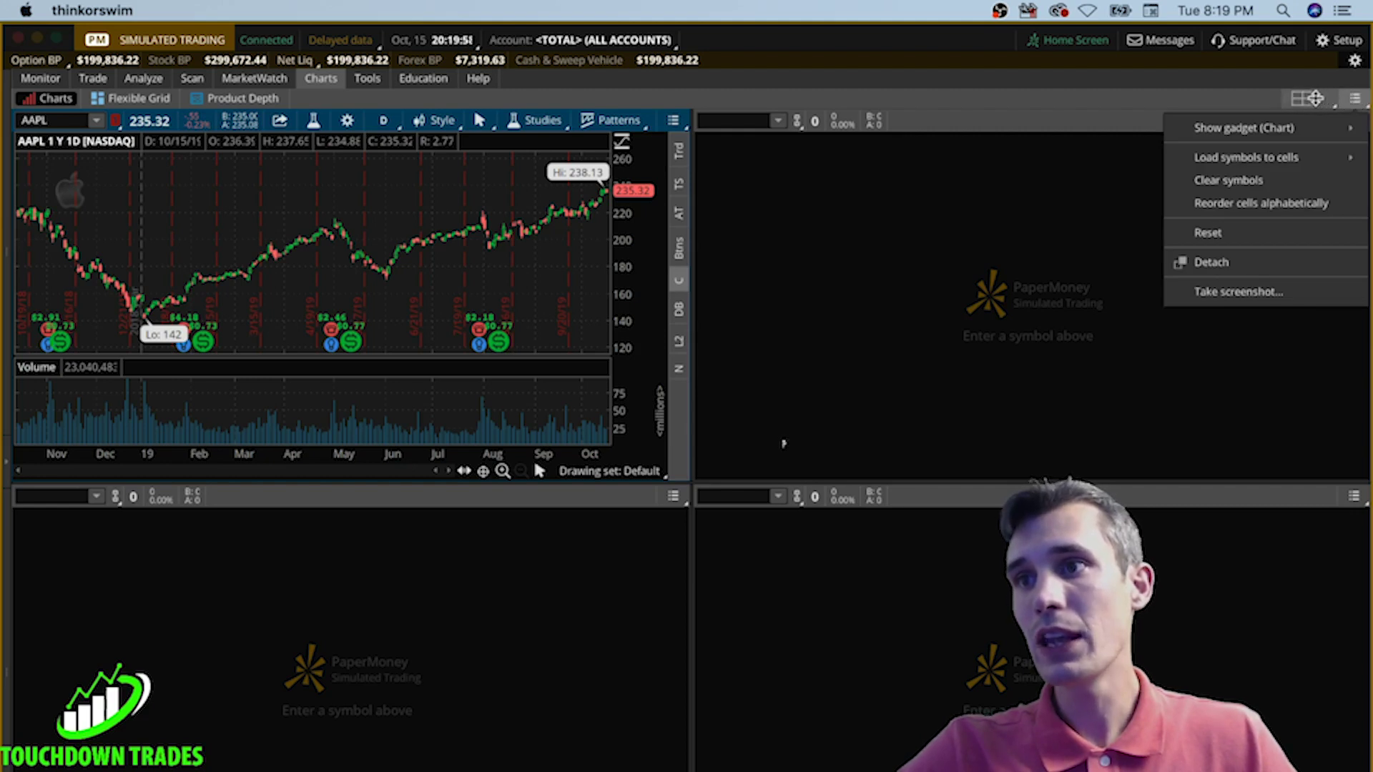
{"action": "left_click", "coordinate": [1314, 100]}
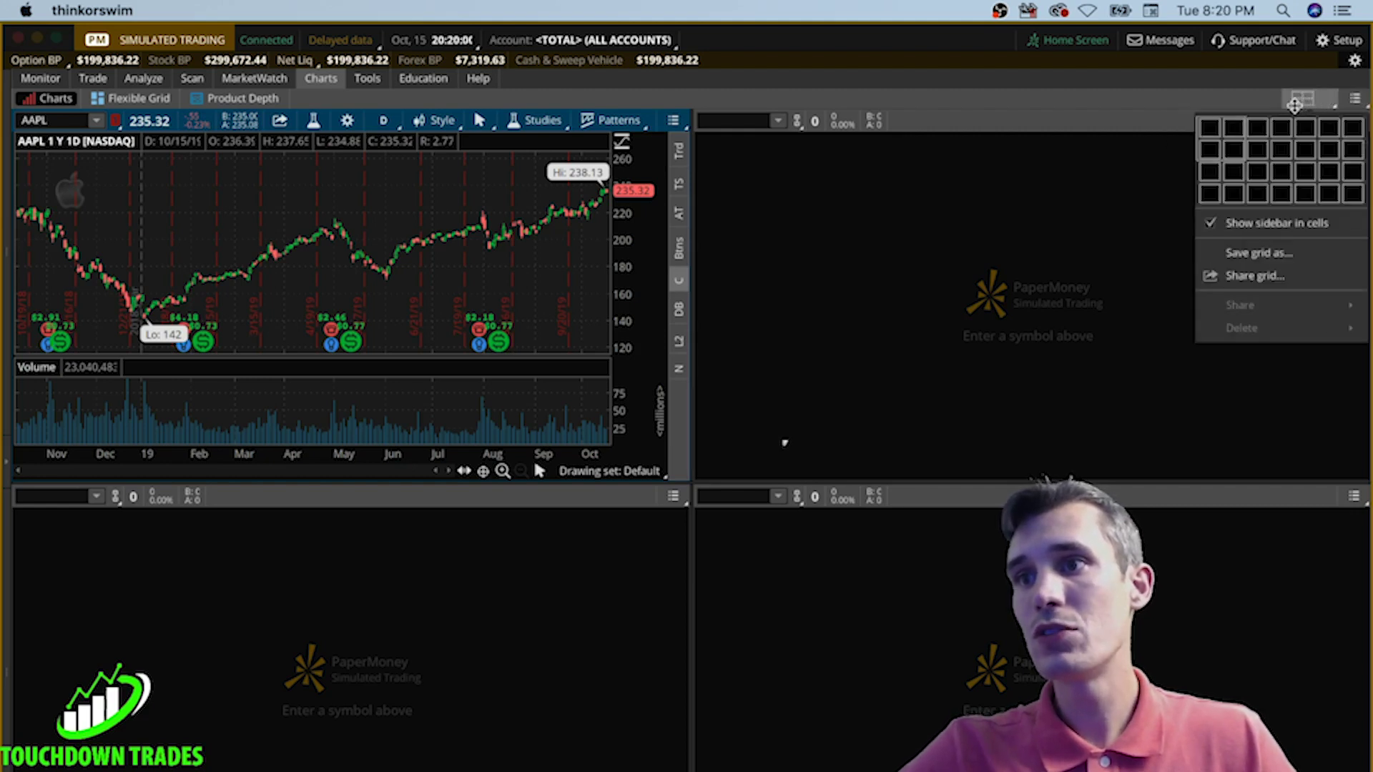
{"action": "left_click", "coordinate": [816, 268]}
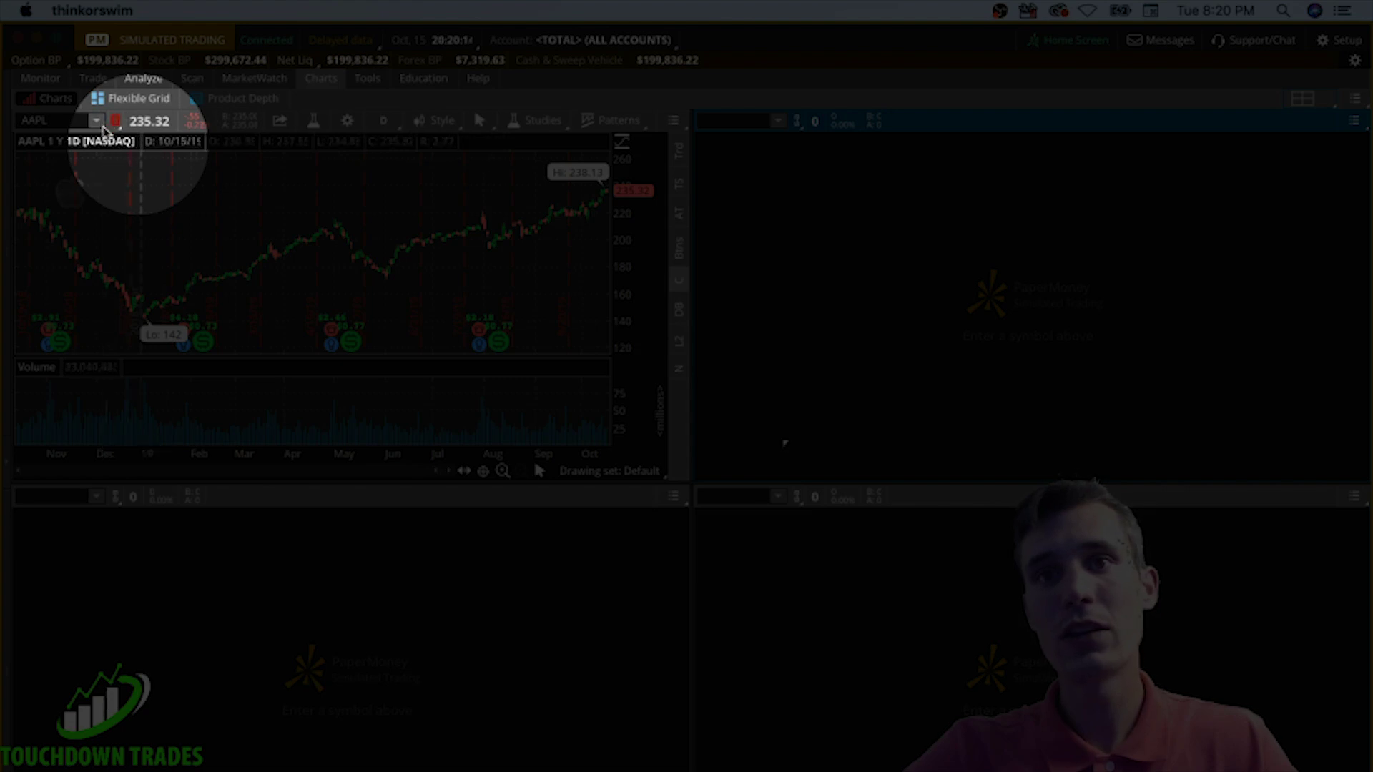
Link all four chart cells to the red symbol group so each shows AAPL
{"action": "left_click", "coordinate": [116, 121]}
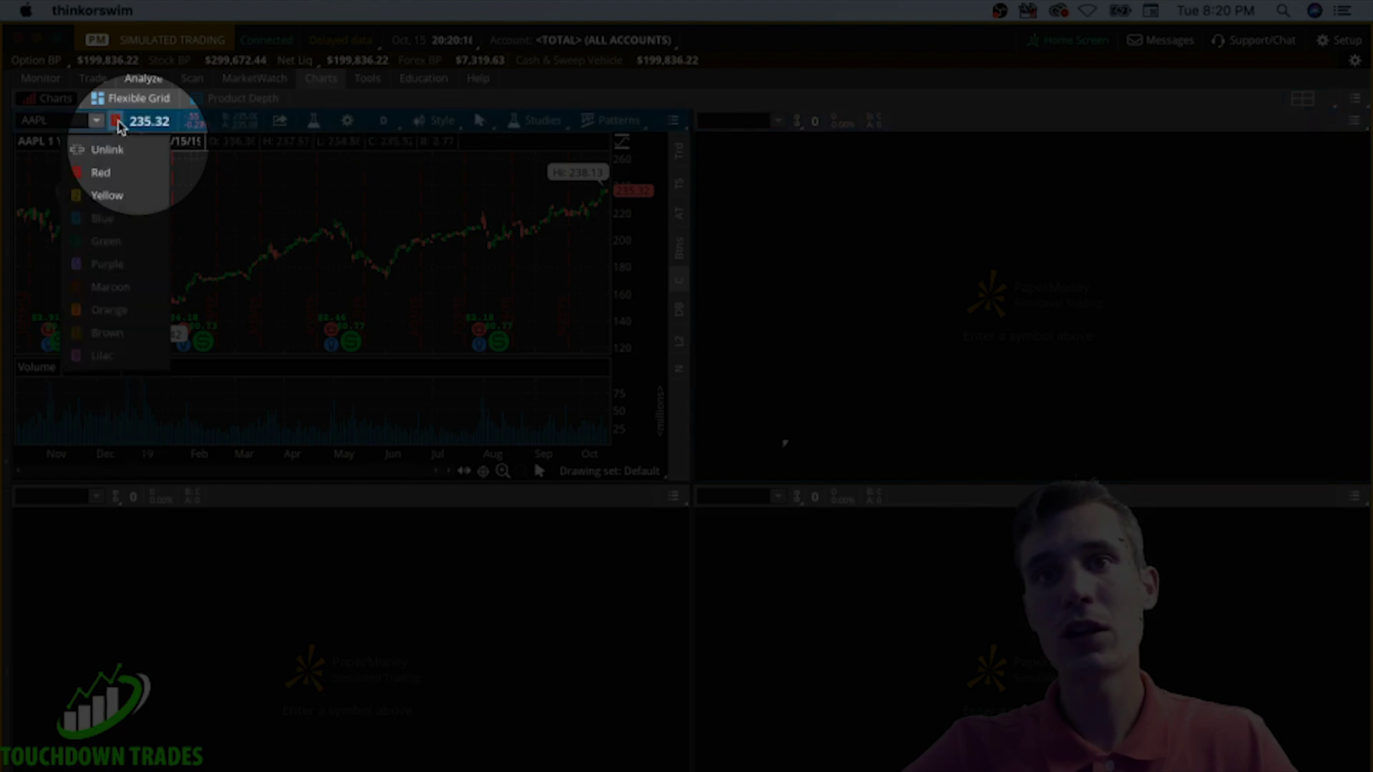
{"action": "left_click", "coordinate": [116, 172]}
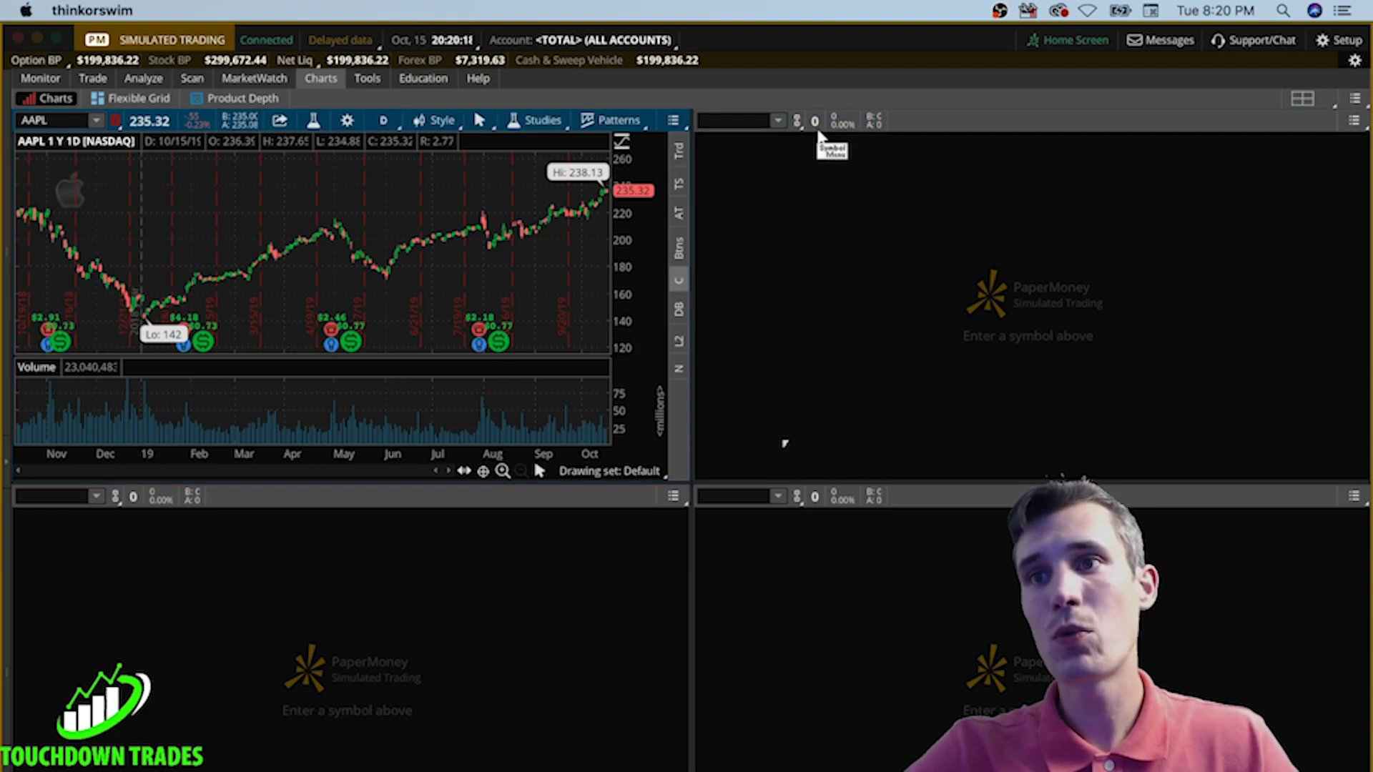
{"action": "left_click", "coordinate": [797, 123]}
{"action": "left_click", "coordinate": [785, 173]}
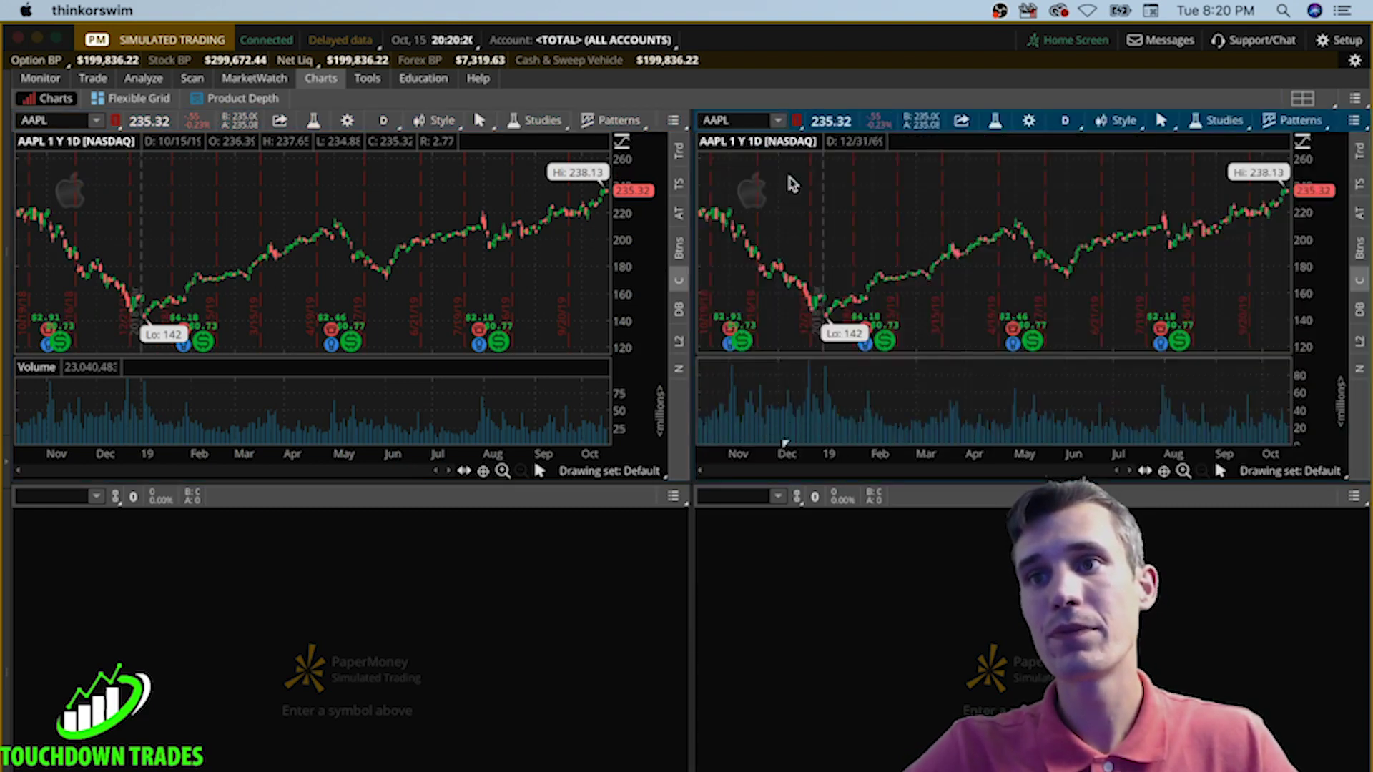
{"action": "left_click", "coordinate": [116, 497]}
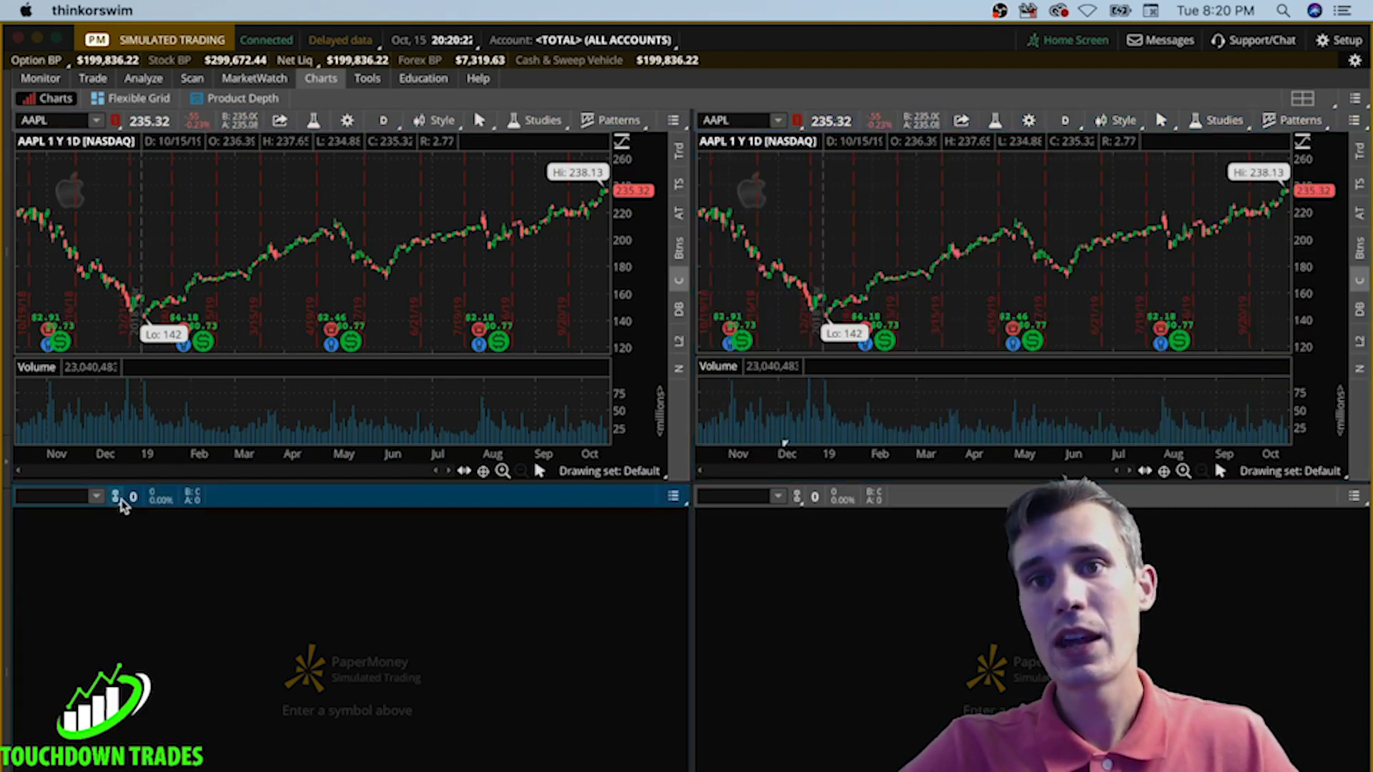
{"action": "left_click", "coordinate": [108, 548]}
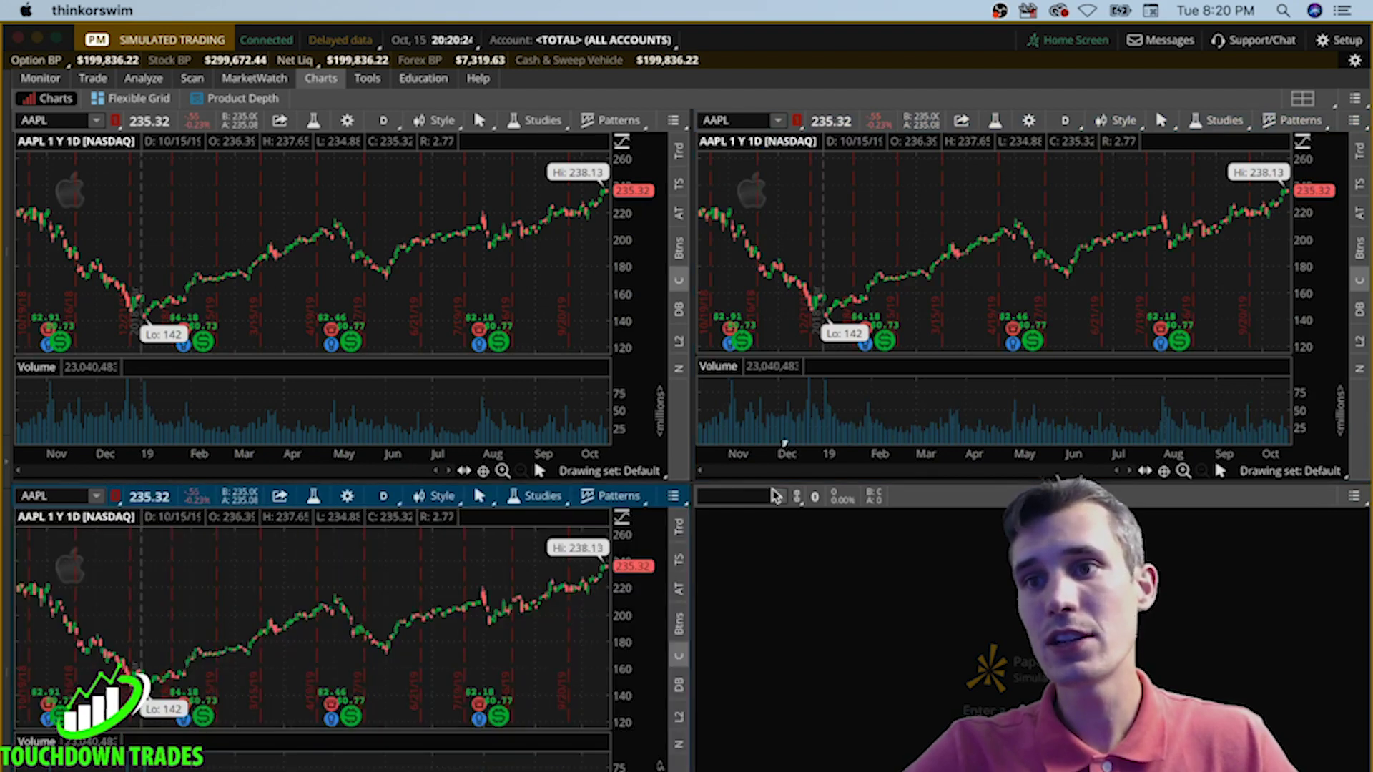
{"action": "left_click", "coordinate": [798, 497]}
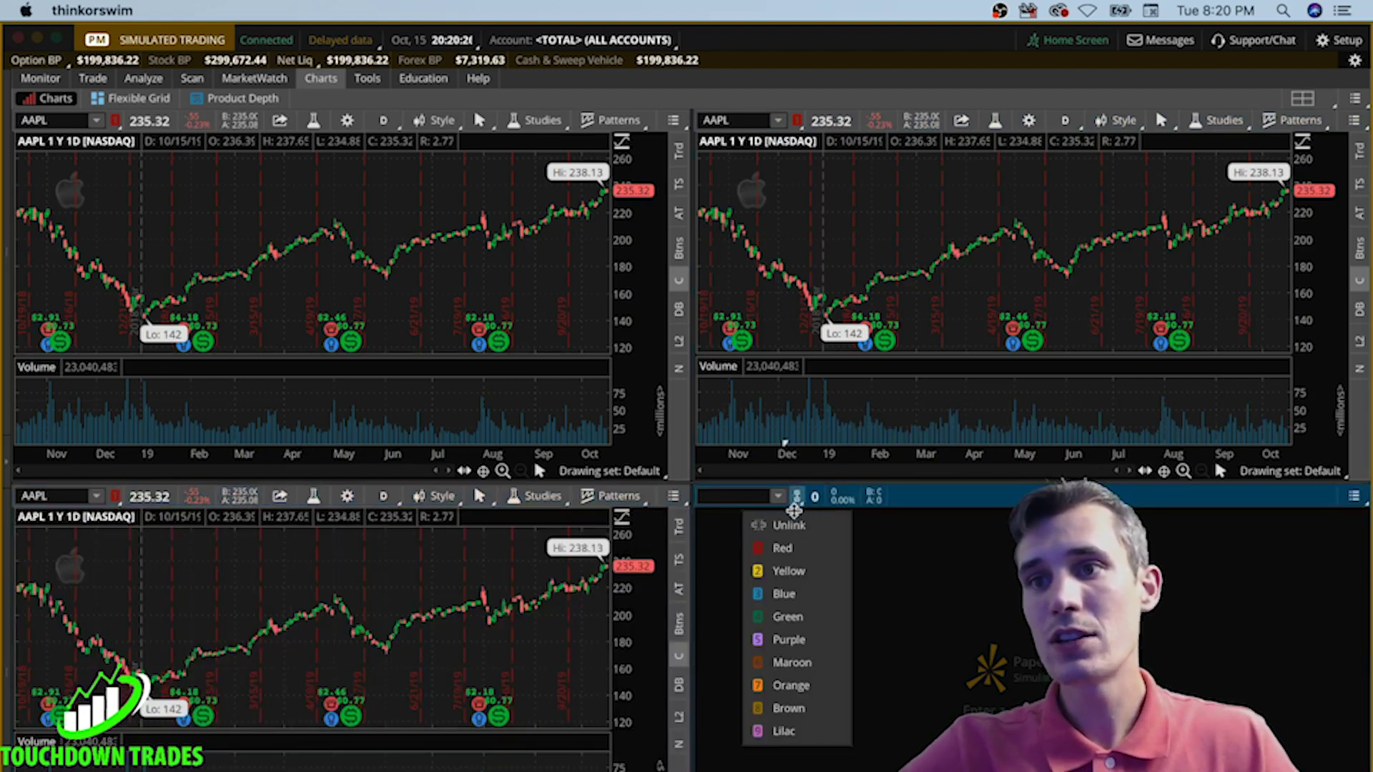
{"action": "left_click", "coordinate": [787, 548]}
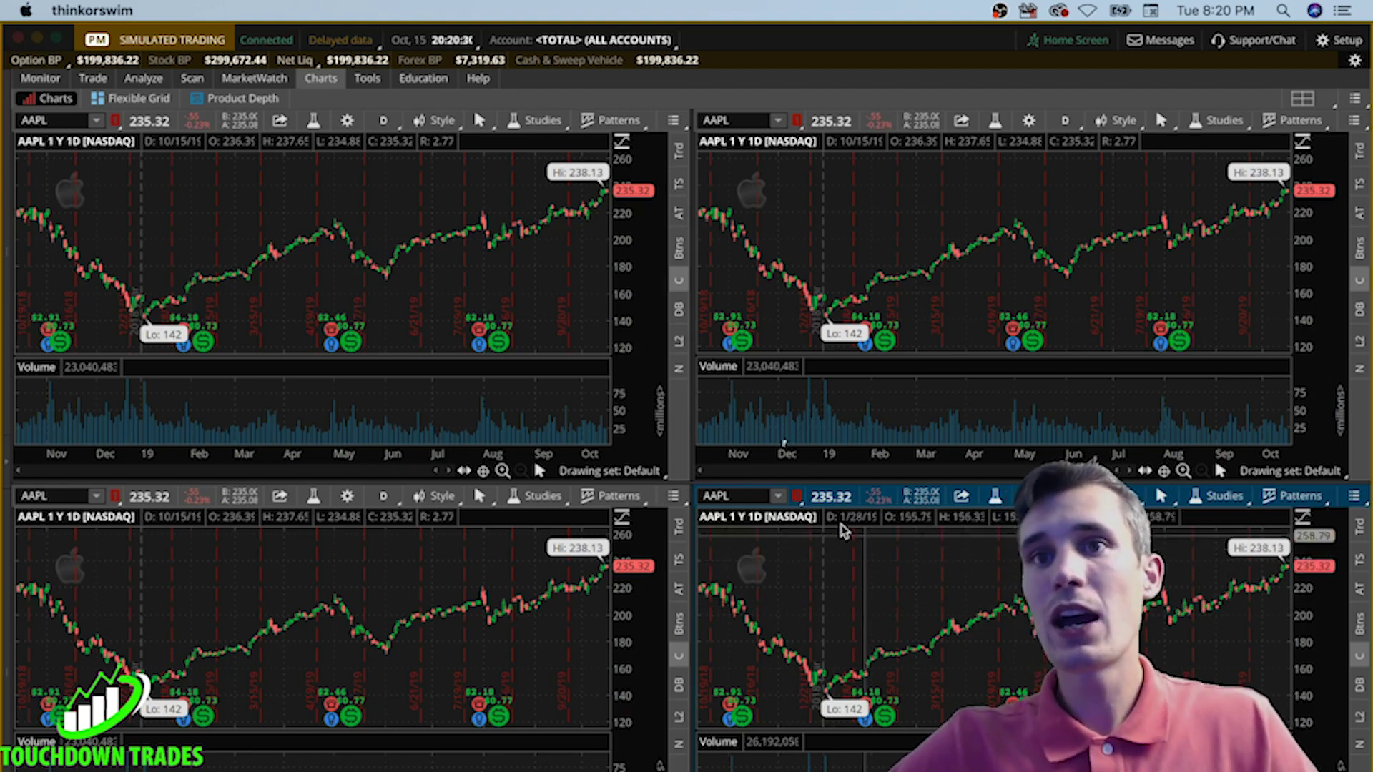
{"action": "left_click", "coordinate": [383, 120]}
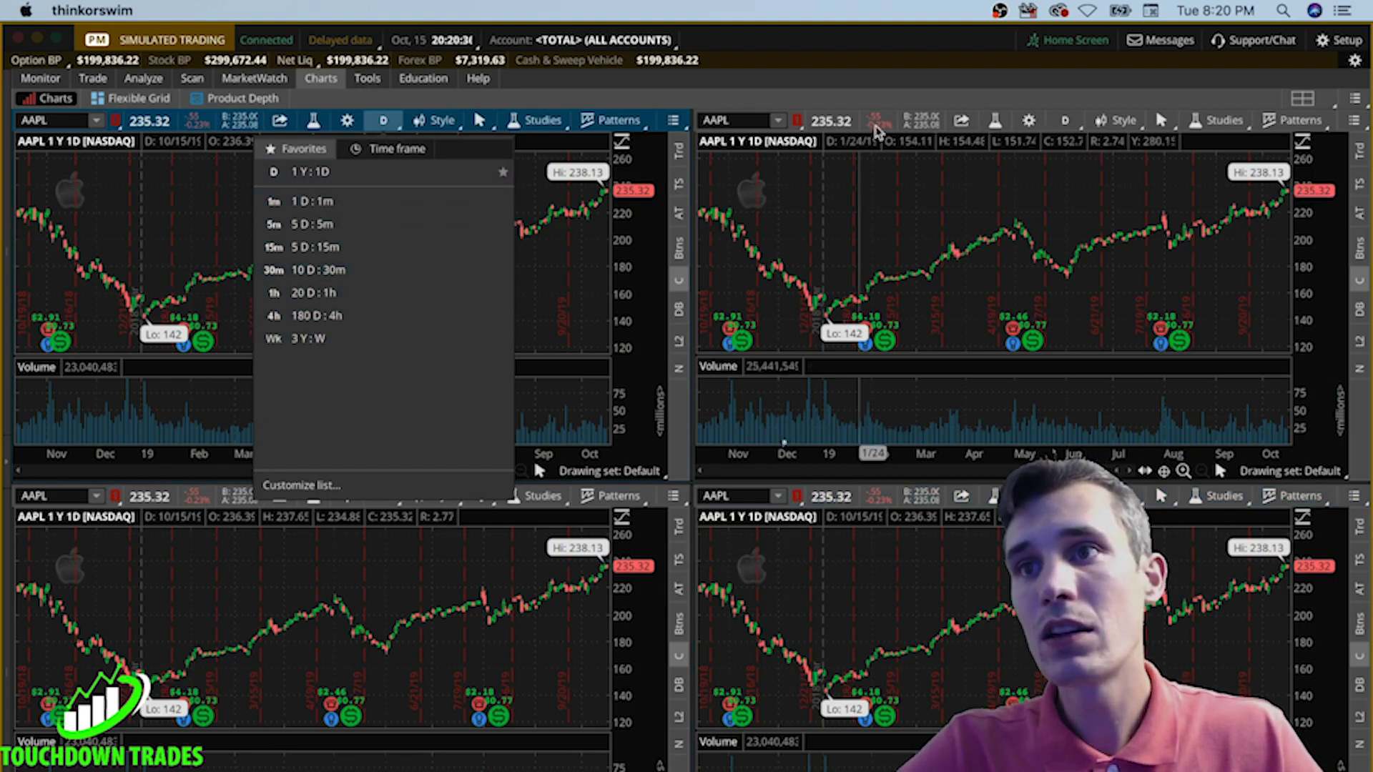
Set the top-right chart to 1 D : 1m and open the favorite time frames settings
{"action": "left_click", "coordinate": [1062, 121]}
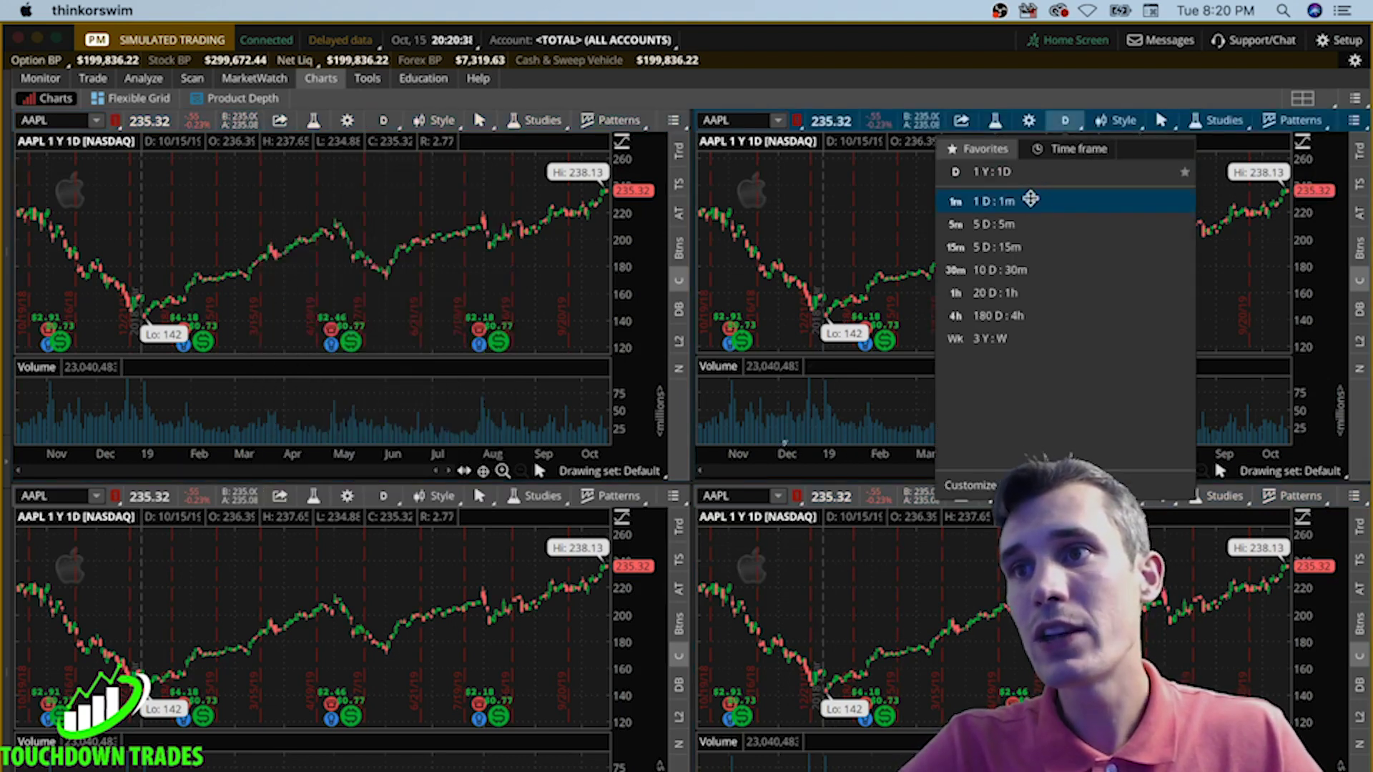
{"action": "left_click", "coordinate": [1032, 200]}
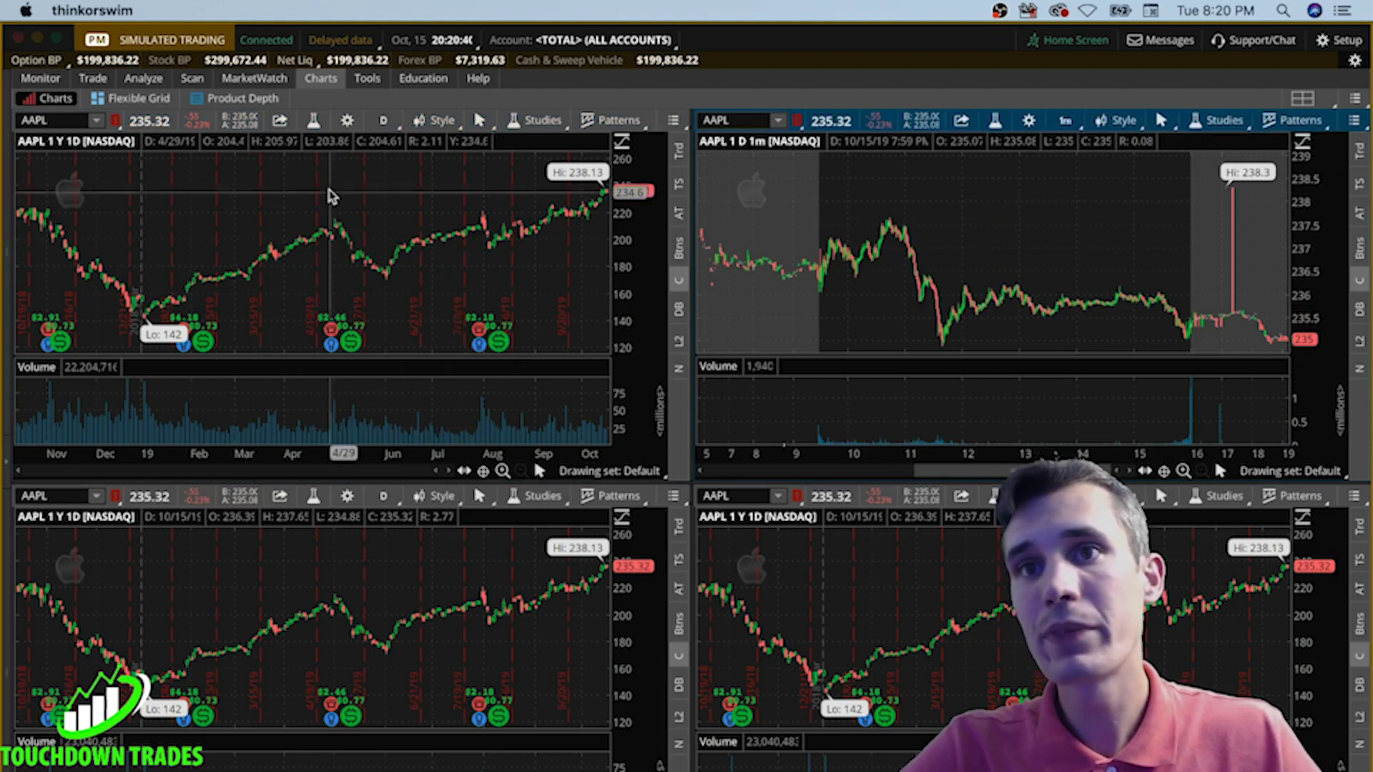
{"action": "left_click", "coordinate": [383, 120]}
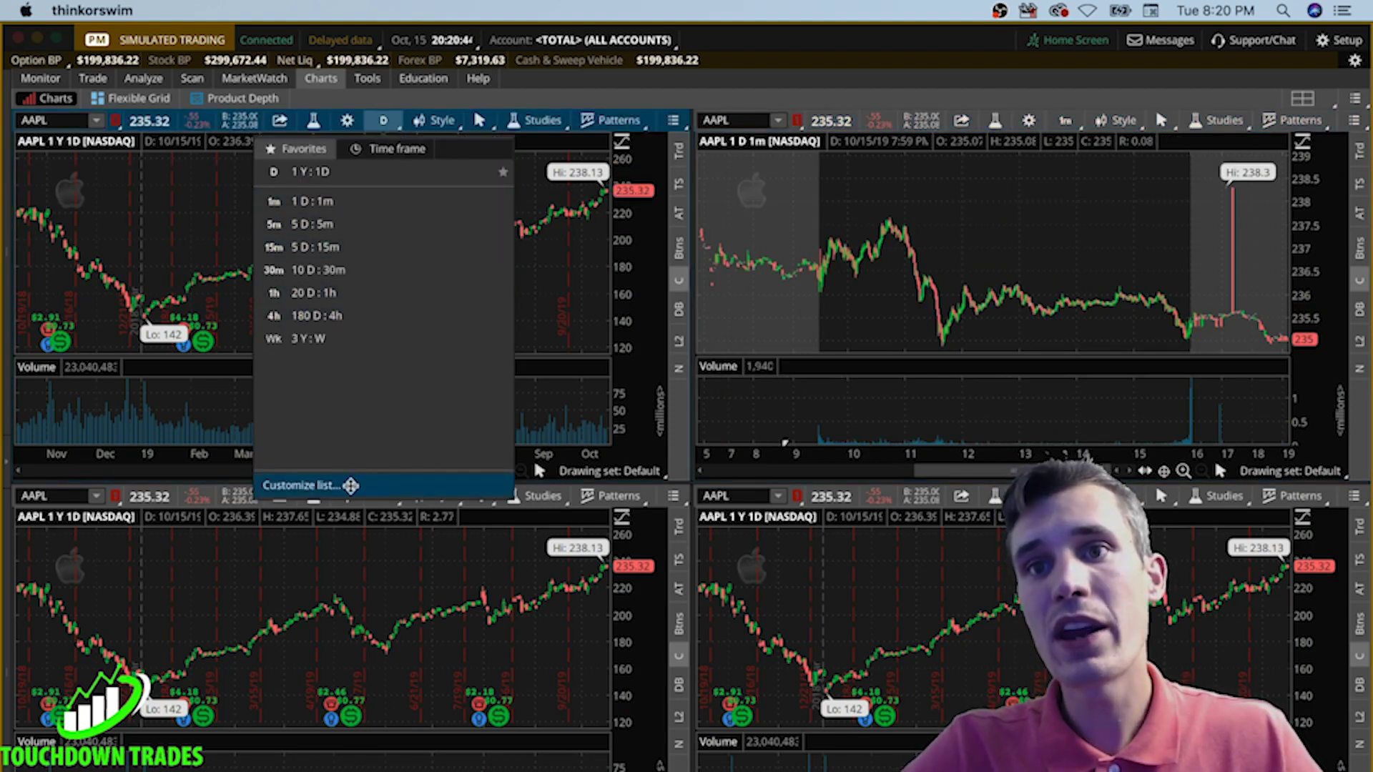
{"action": "left_click", "coordinate": [350, 487]}
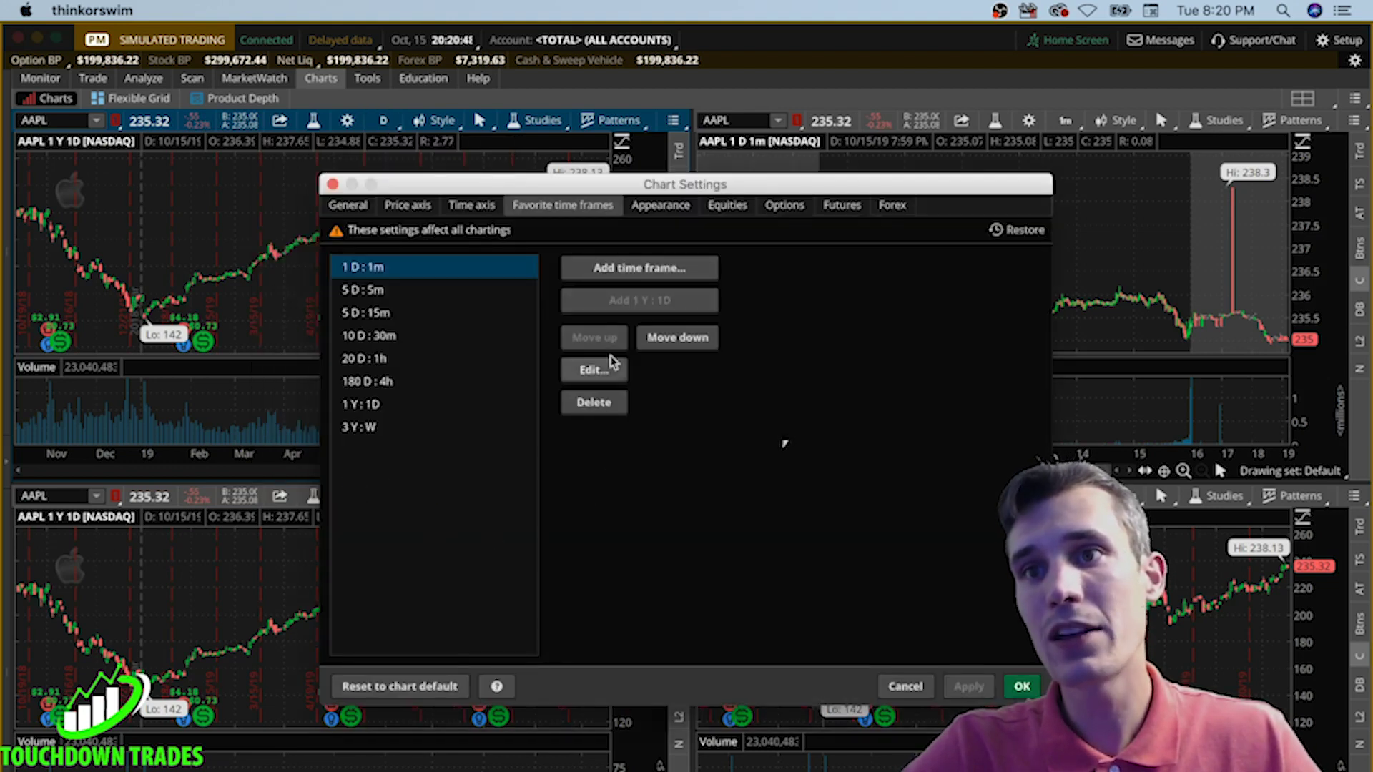
Add an intraday 1 D : 5m favorite time frame
{"action": "left_click", "coordinate": [621, 272]}
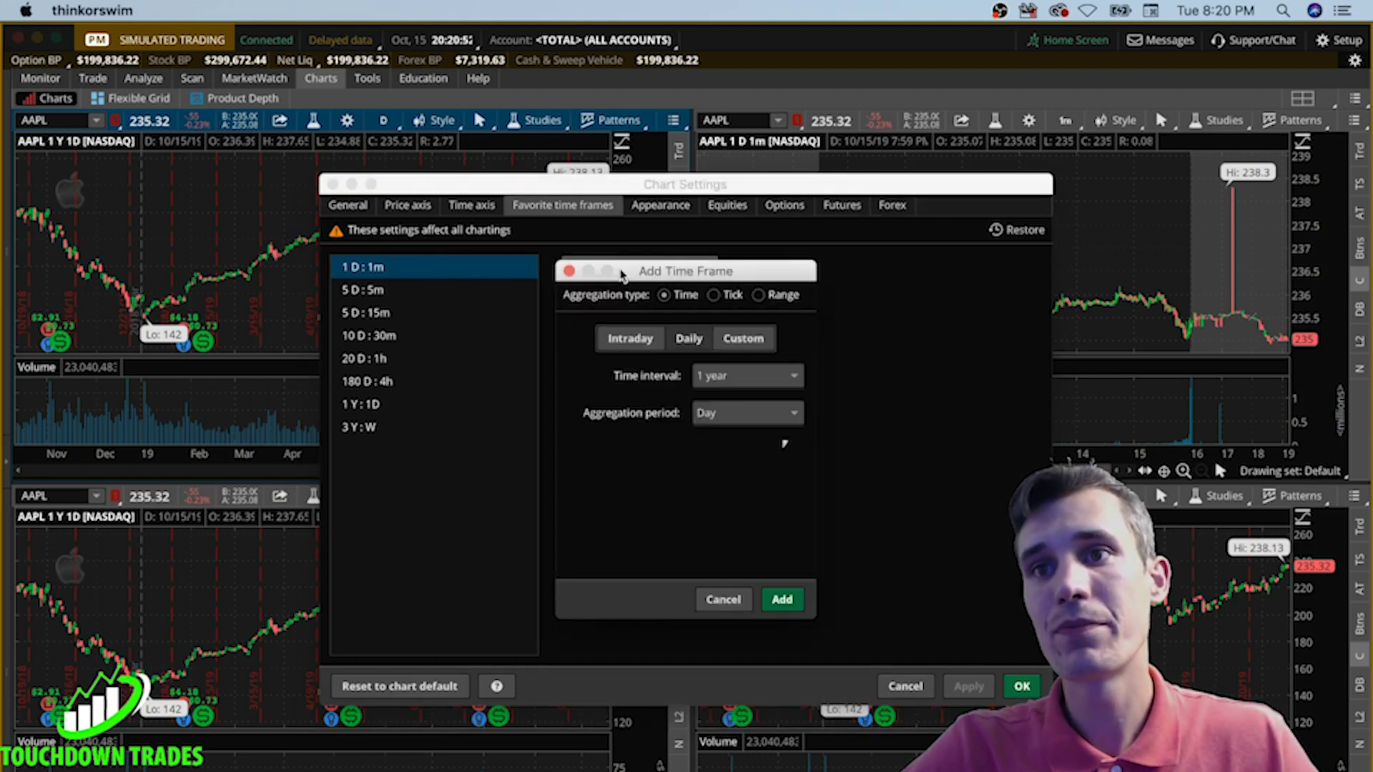
{"action": "left_click", "coordinate": [631, 342]}
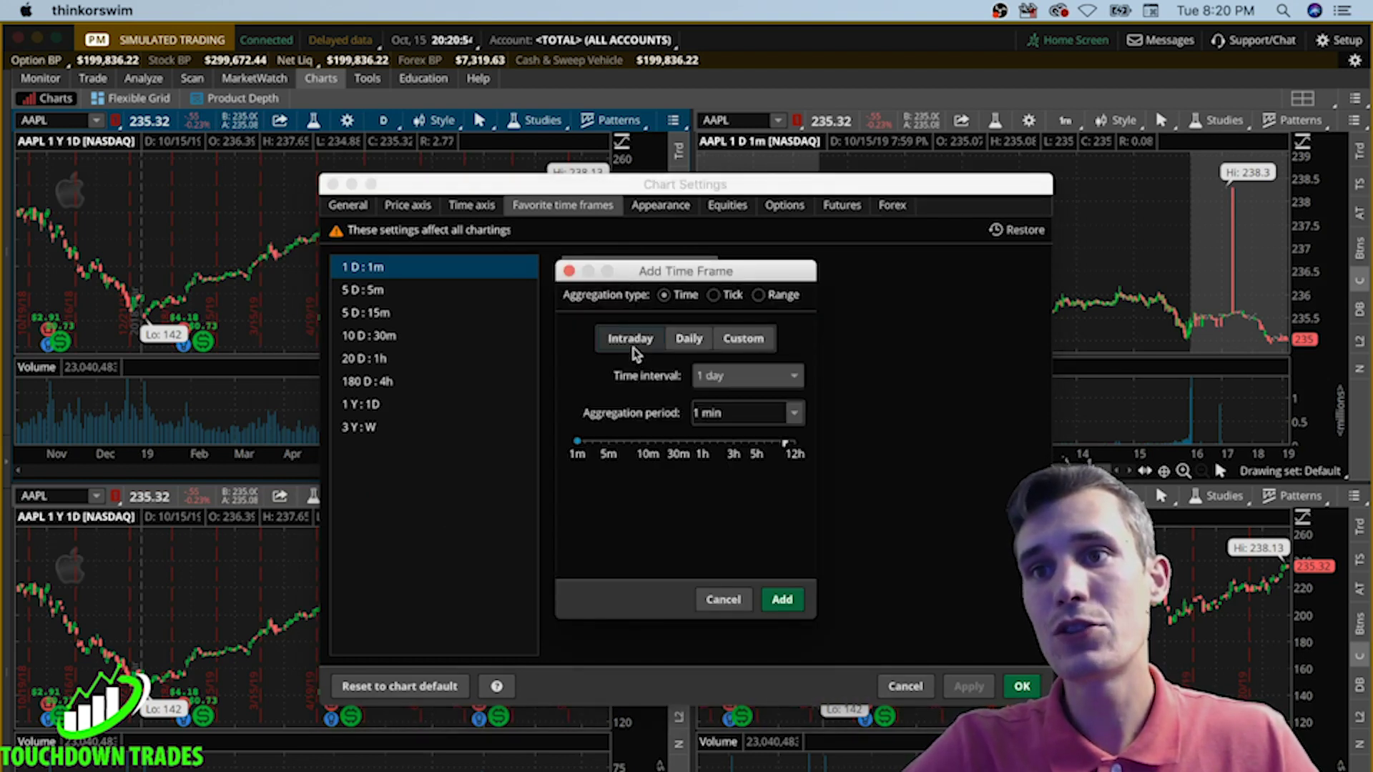
{"action": "left_click", "coordinate": [795, 415]}
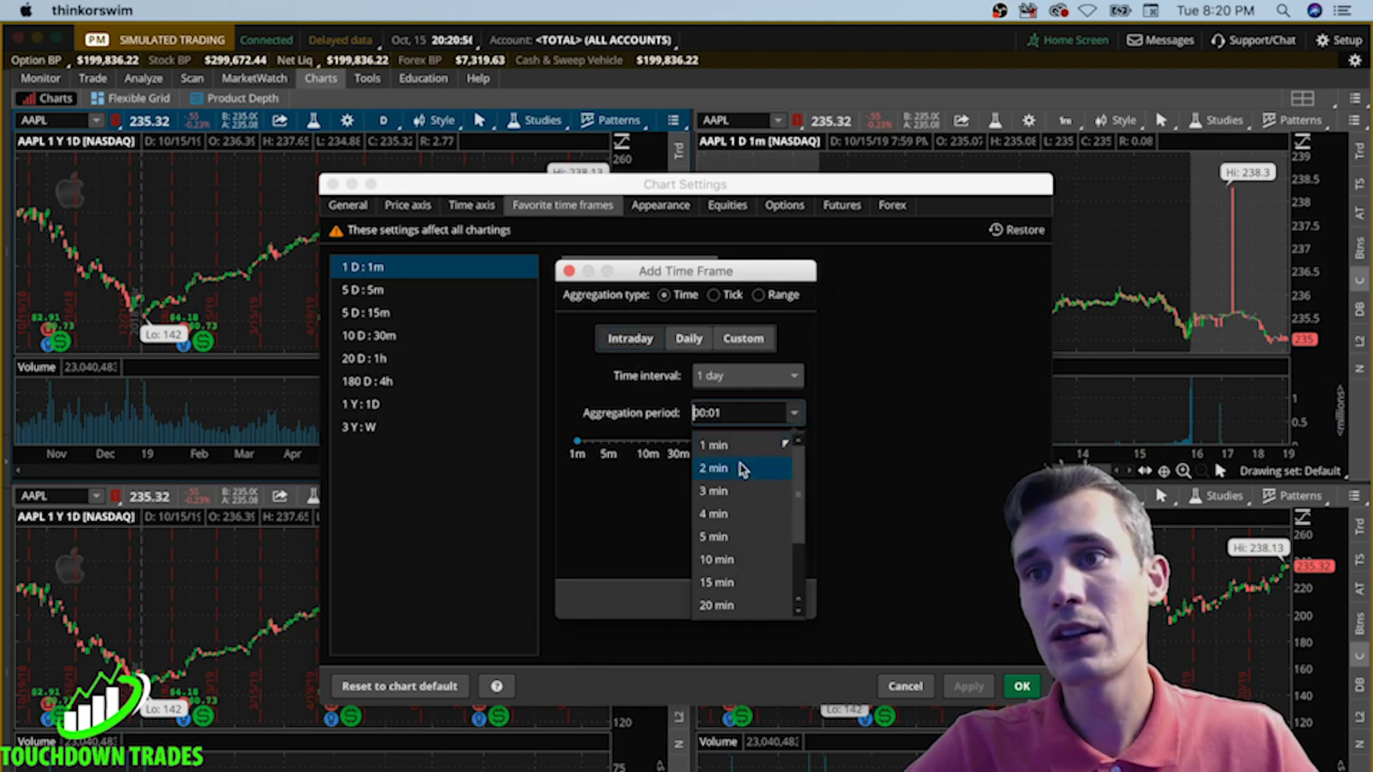
{"action": "left_click", "coordinate": [739, 539]}
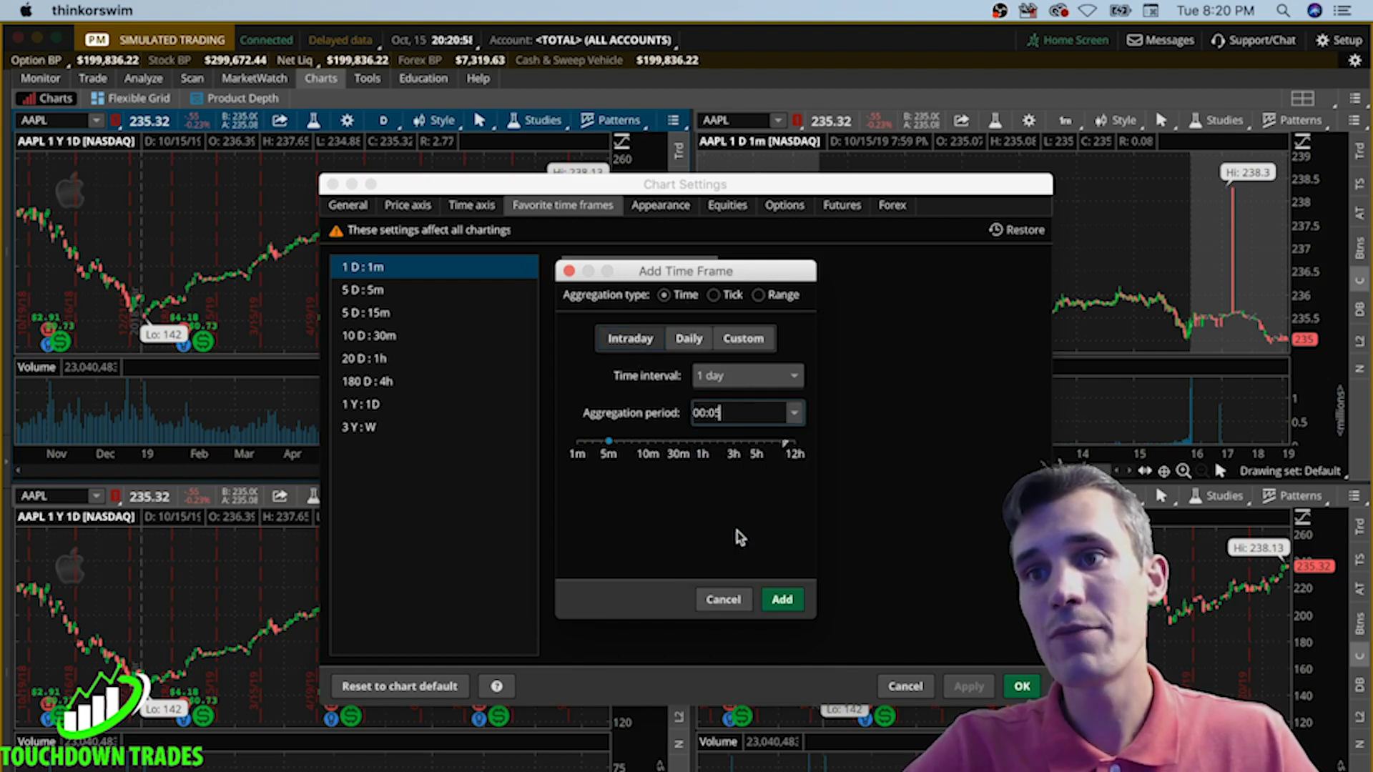
{"action": "left_click", "coordinate": [783, 605]}
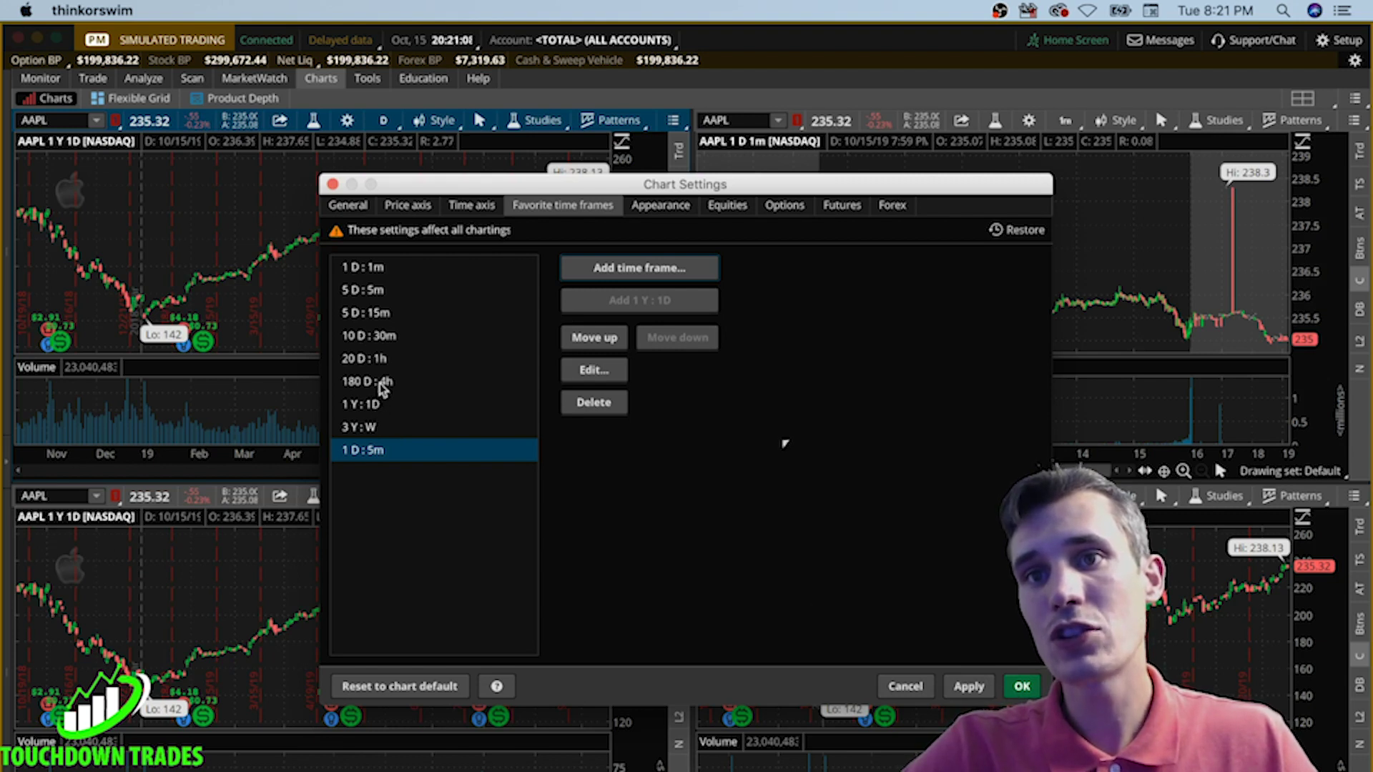
Delete 10 D : 30m from the favorites and save the settings
{"action": "left_click", "coordinate": [370, 336]}
{"action": "left_click", "coordinate": [586, 404]}
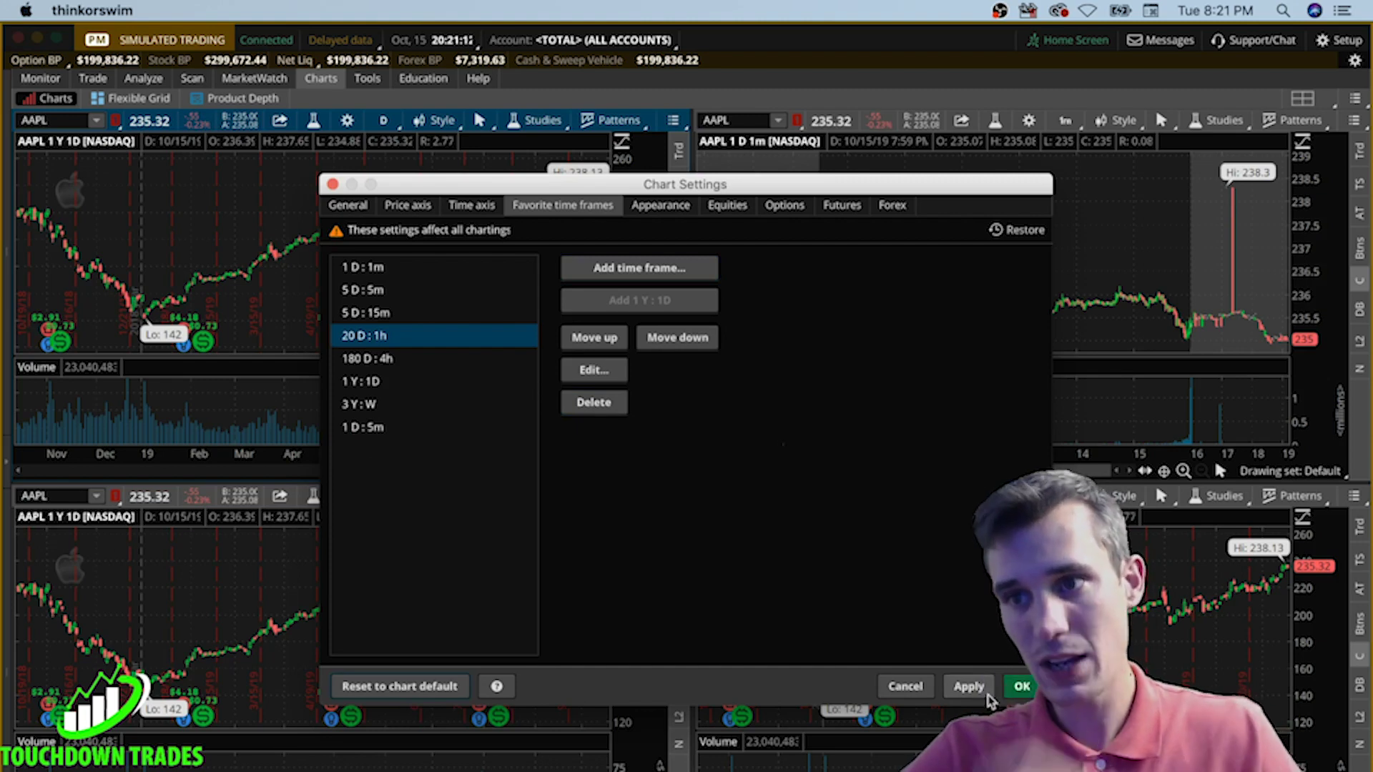
{"action": "left_click", "coordinate": [1022, 687]}
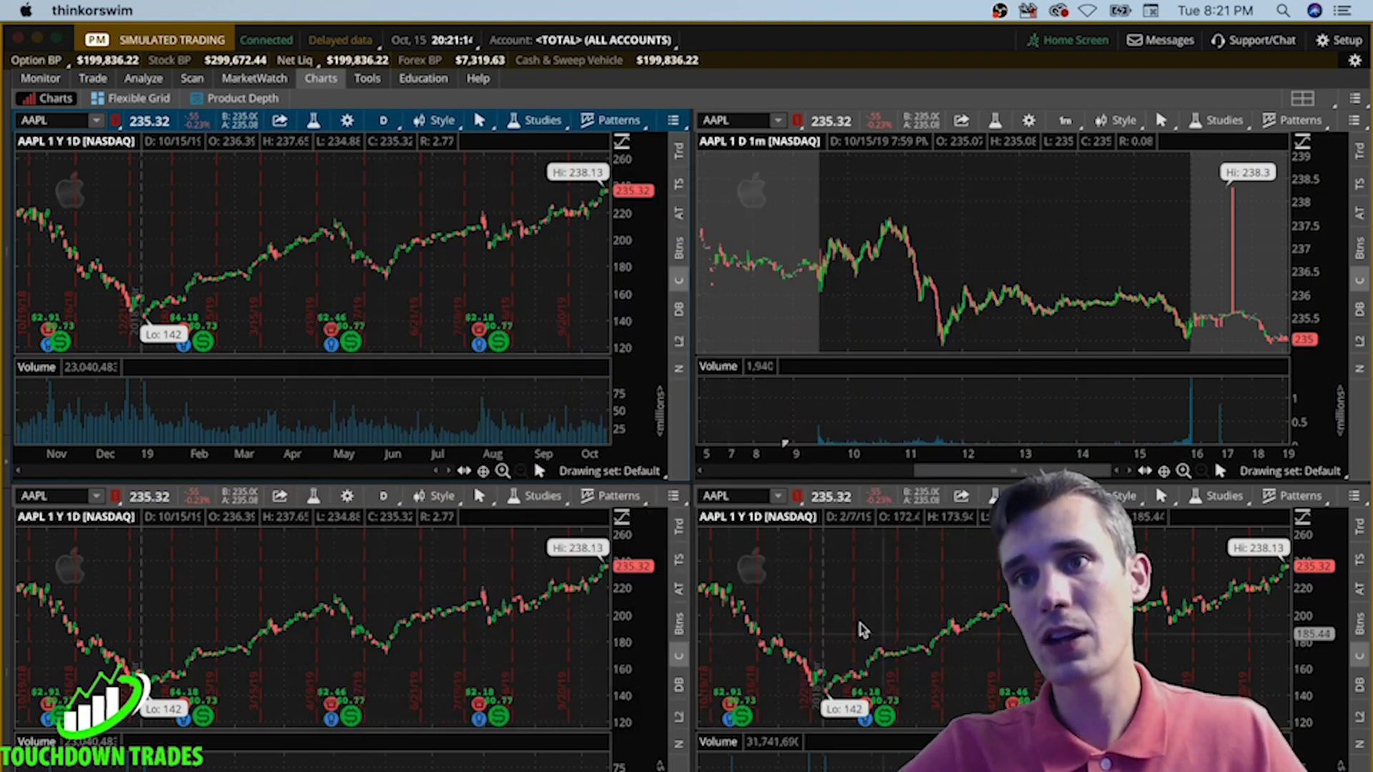
Set the top-left chart to 1 D : 5m, leaving the top-right chart unchanged
{"action": "left_click", "coordinate": [383, 120]}
{"action": "left_click", "coordinate": [312, 338]}
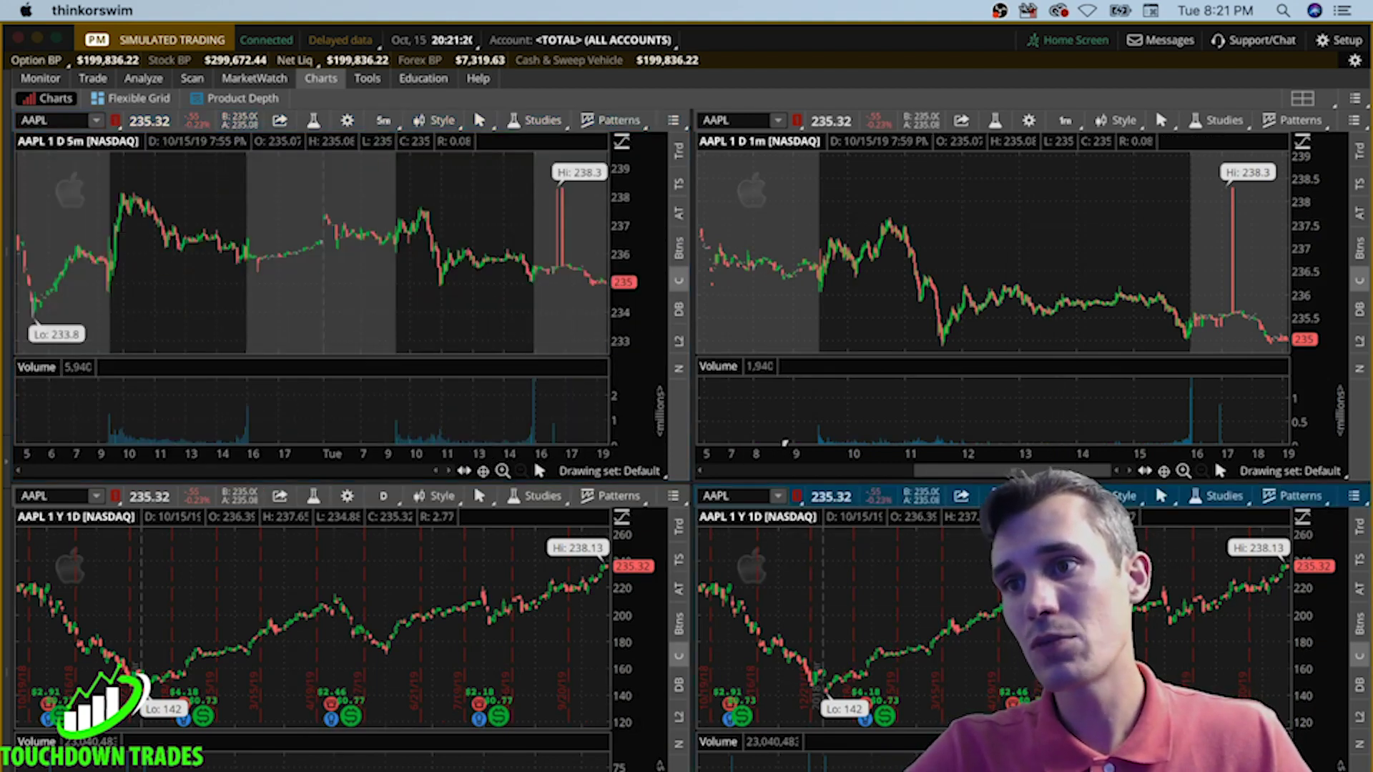
{"action": "left_click", "coordinate": [1065, 121]}
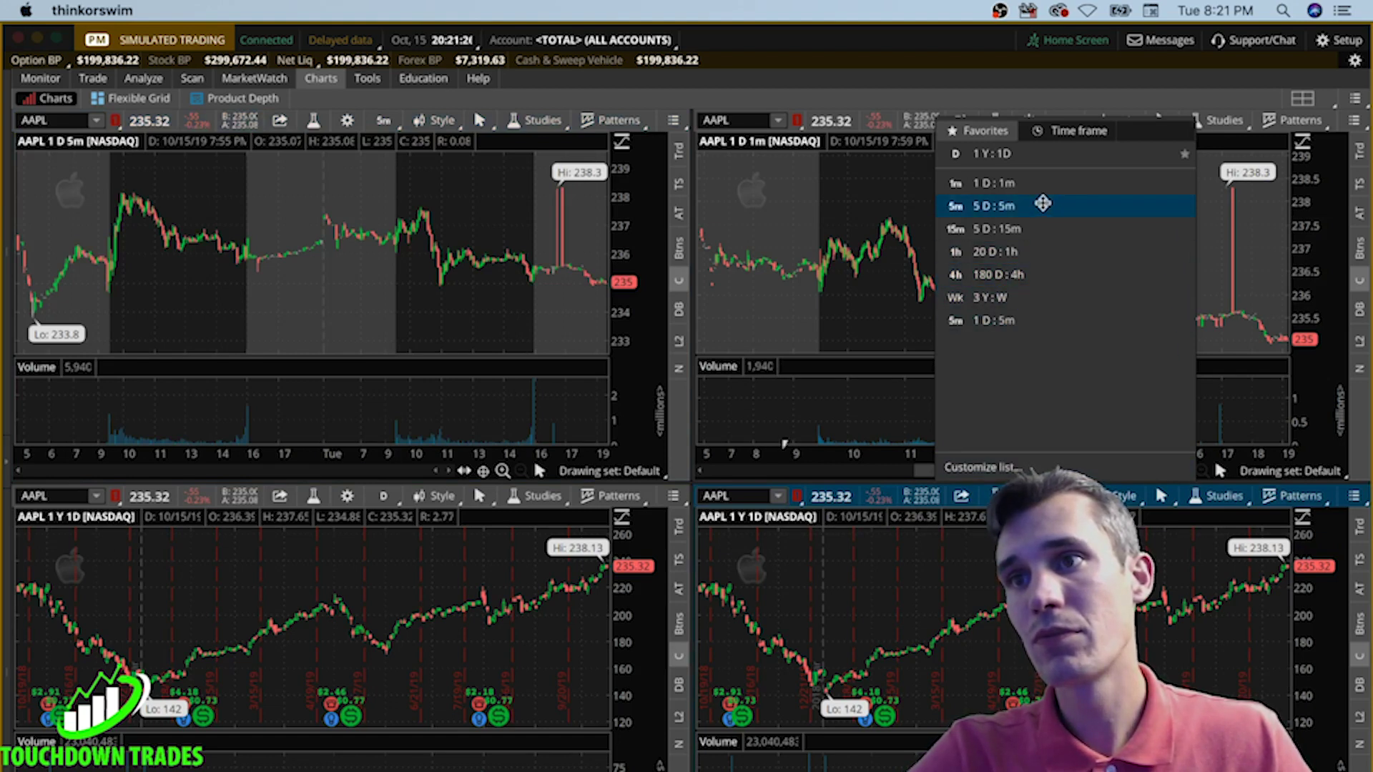
{"action": "left_click", "coordinate": [1028, 152]}
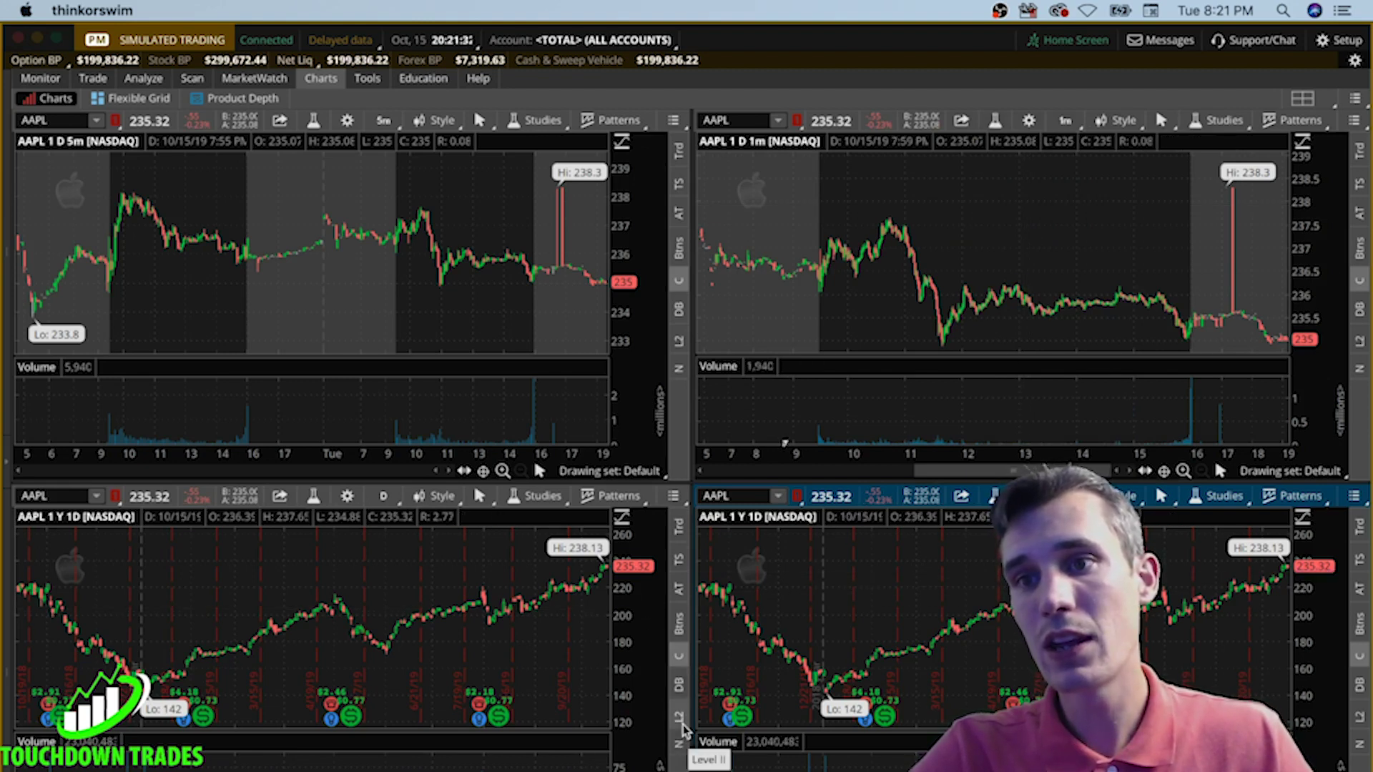
Show AAPL news headlines in the lower-left pane, briefly toggling the quick-trade buttons
{"action": "left_click", "coordinate": [680, 744]}
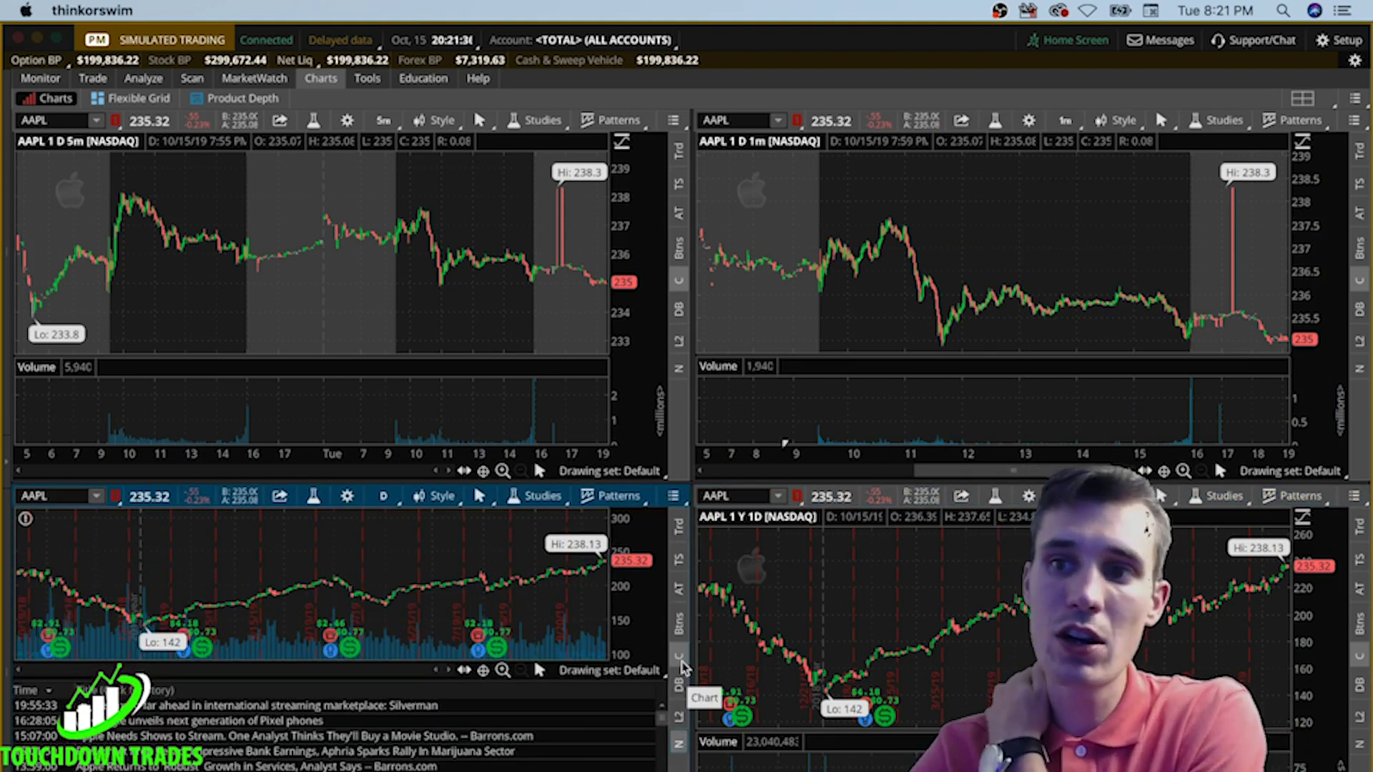
{"action": "left_click", "coordinate": [681, 663]}
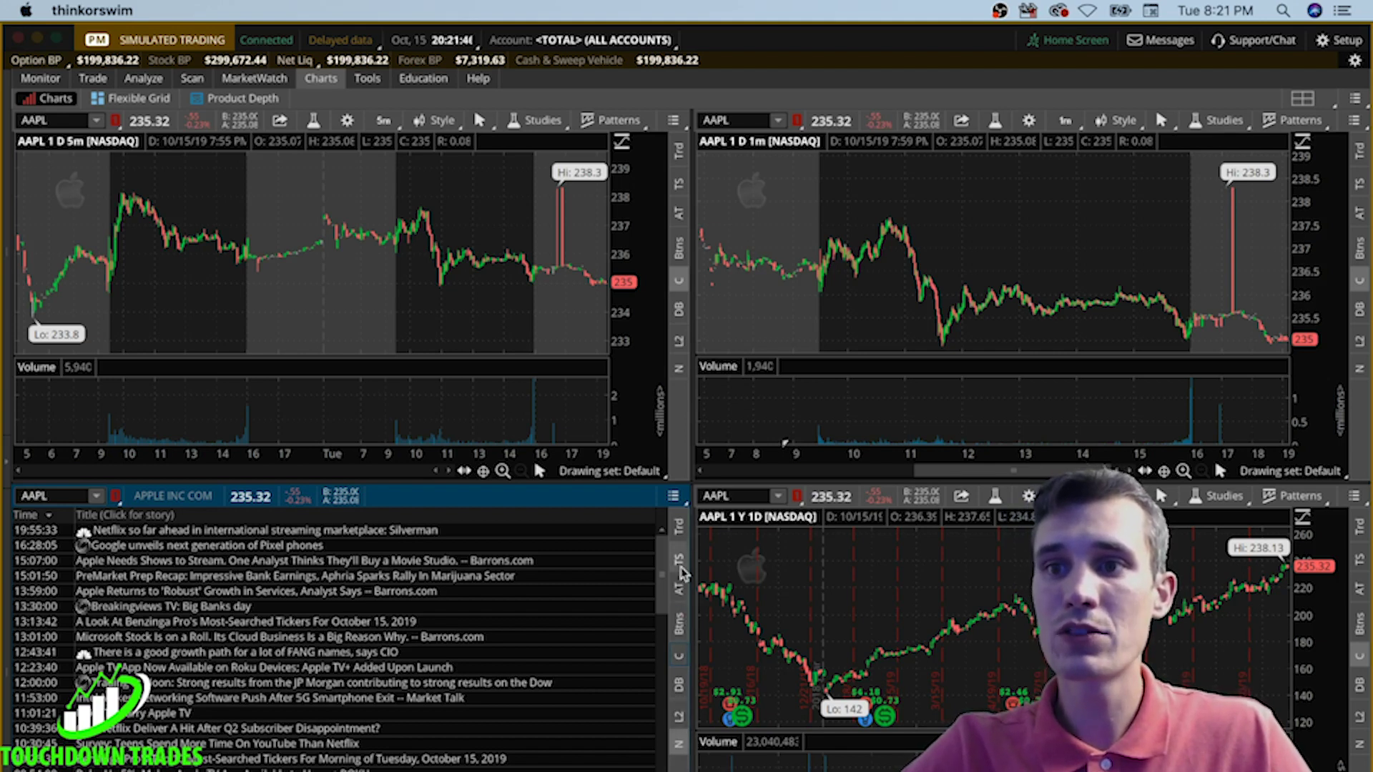
{"action": "left_click", "coordinate": [680, 531]}
{"action": "left_click", "coordinate": [680, 531]}
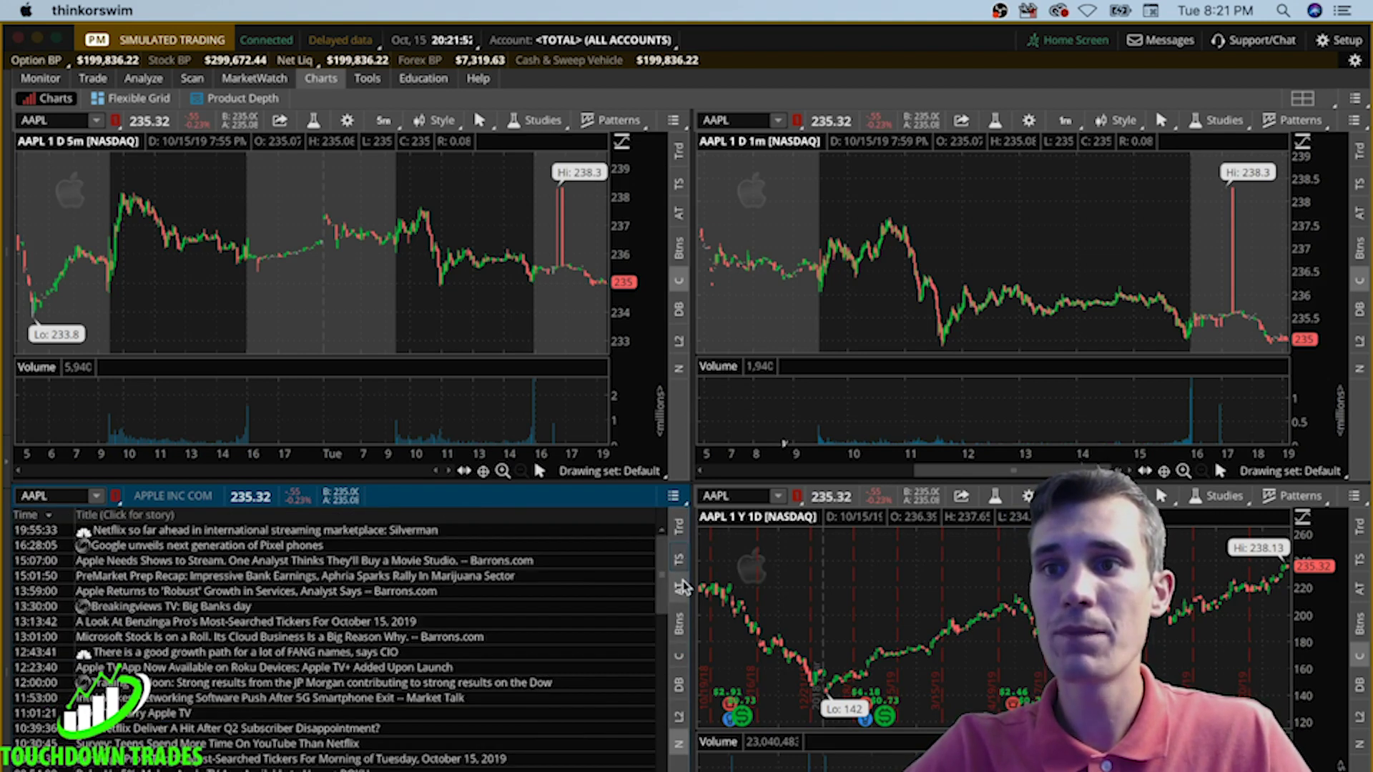
Toggle the time-and-sales, Active Trader and buy/sell button panels, then drag the window aside
{"action": "left_click", "coordinate": [680, 562]}
{"action": "left_click", "coordinate": [681, 565]}
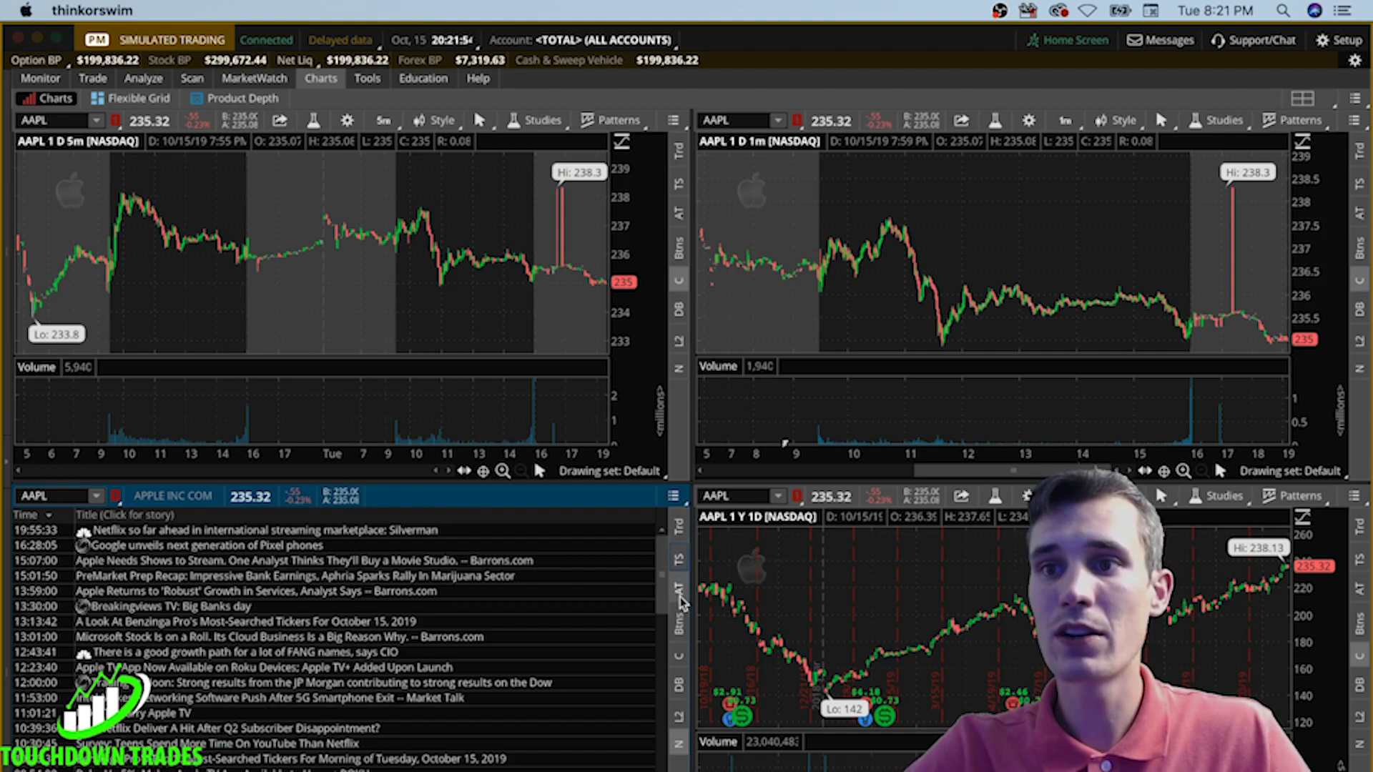
{"action": "left_click", "coordinate": [680, 592]}
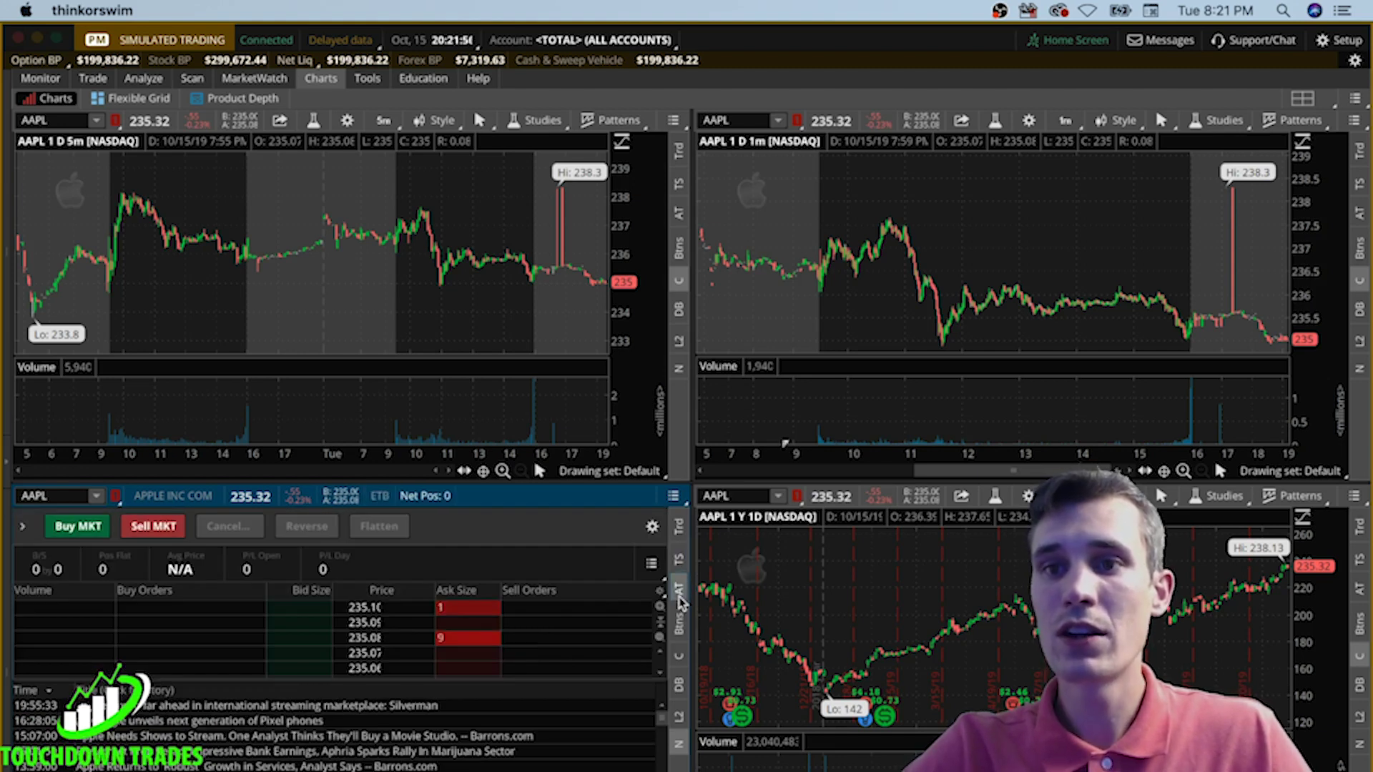
{"action": "left_click", "coordinate": [680, 597]}
{"action": "left_click", "coordinate": [680, 623]}
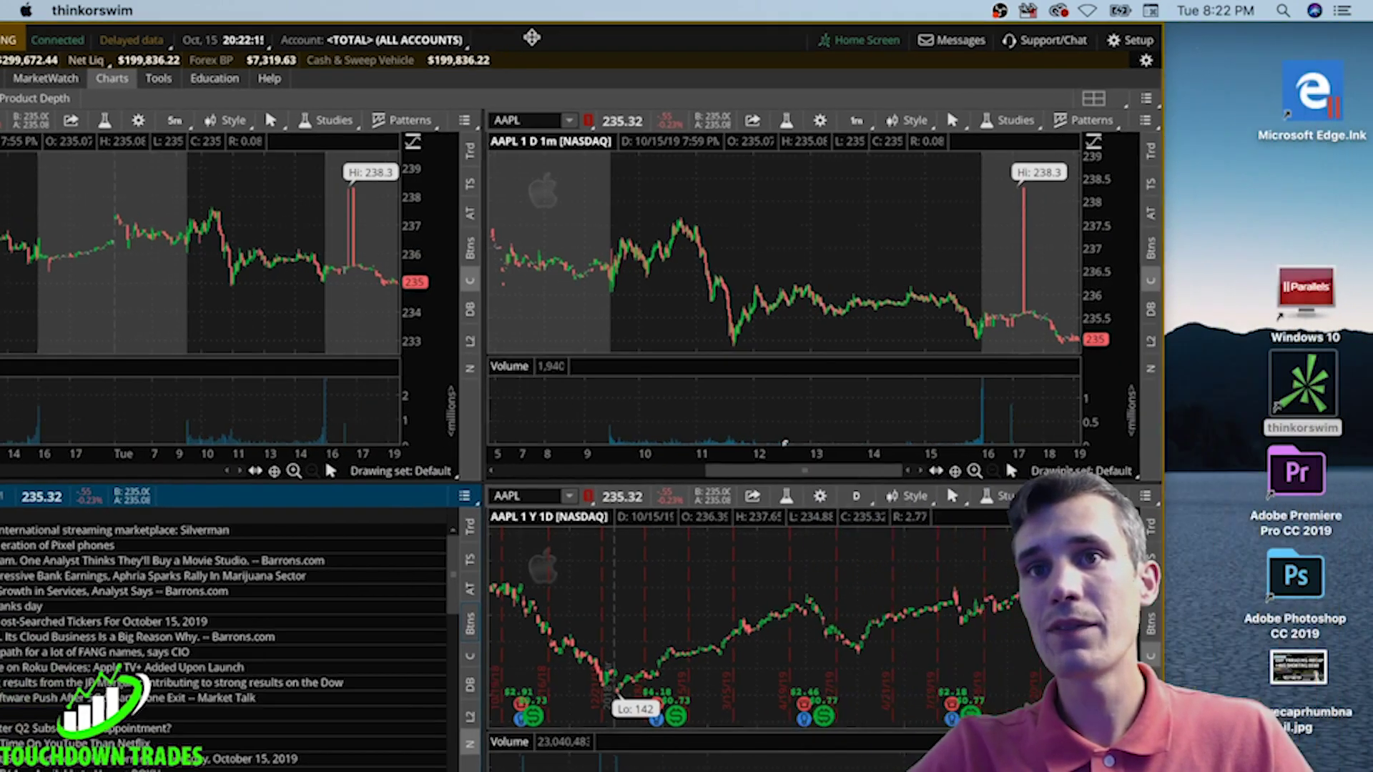
{"action": "left_click_drag", "start_coordinate": [740, 30], "coordinate": [319, 30]}
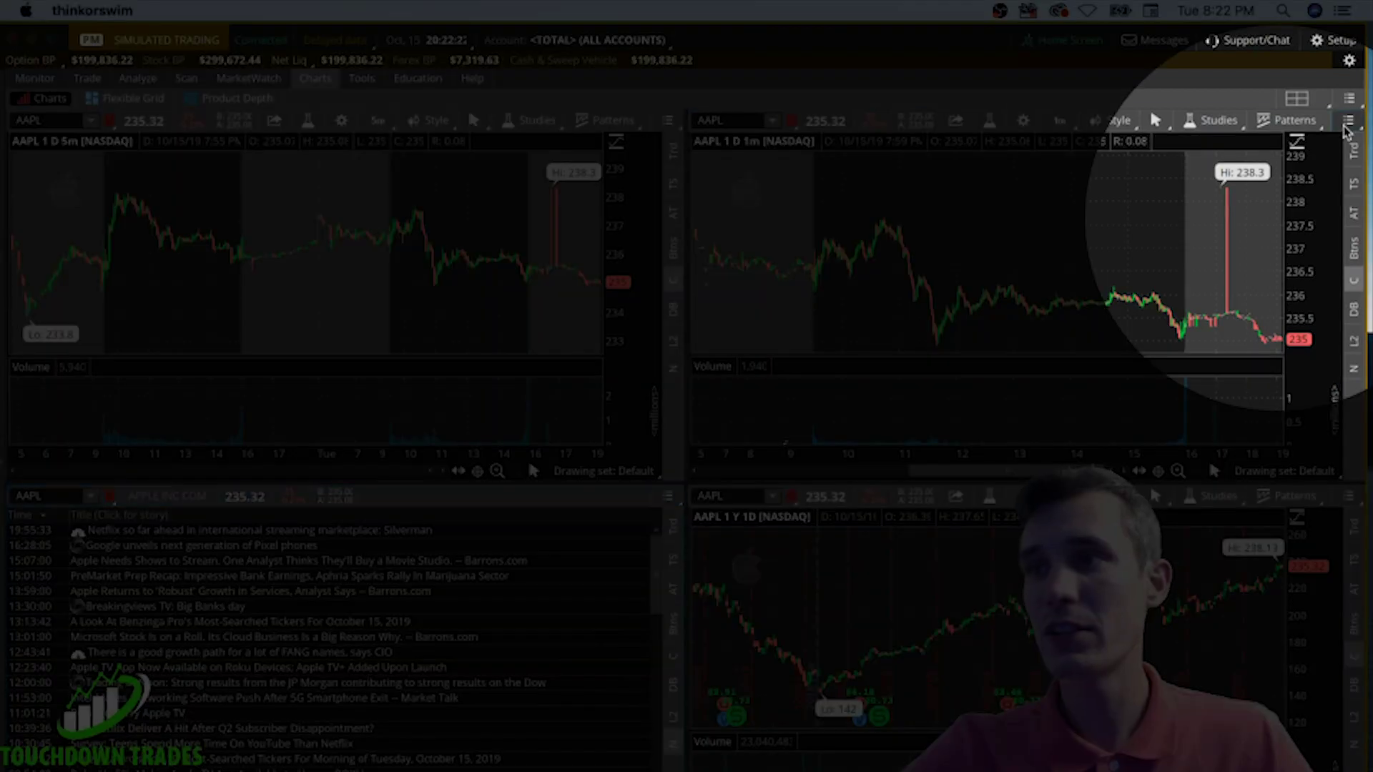
{"action": "left_click", "coordinate": [1347, 122]}
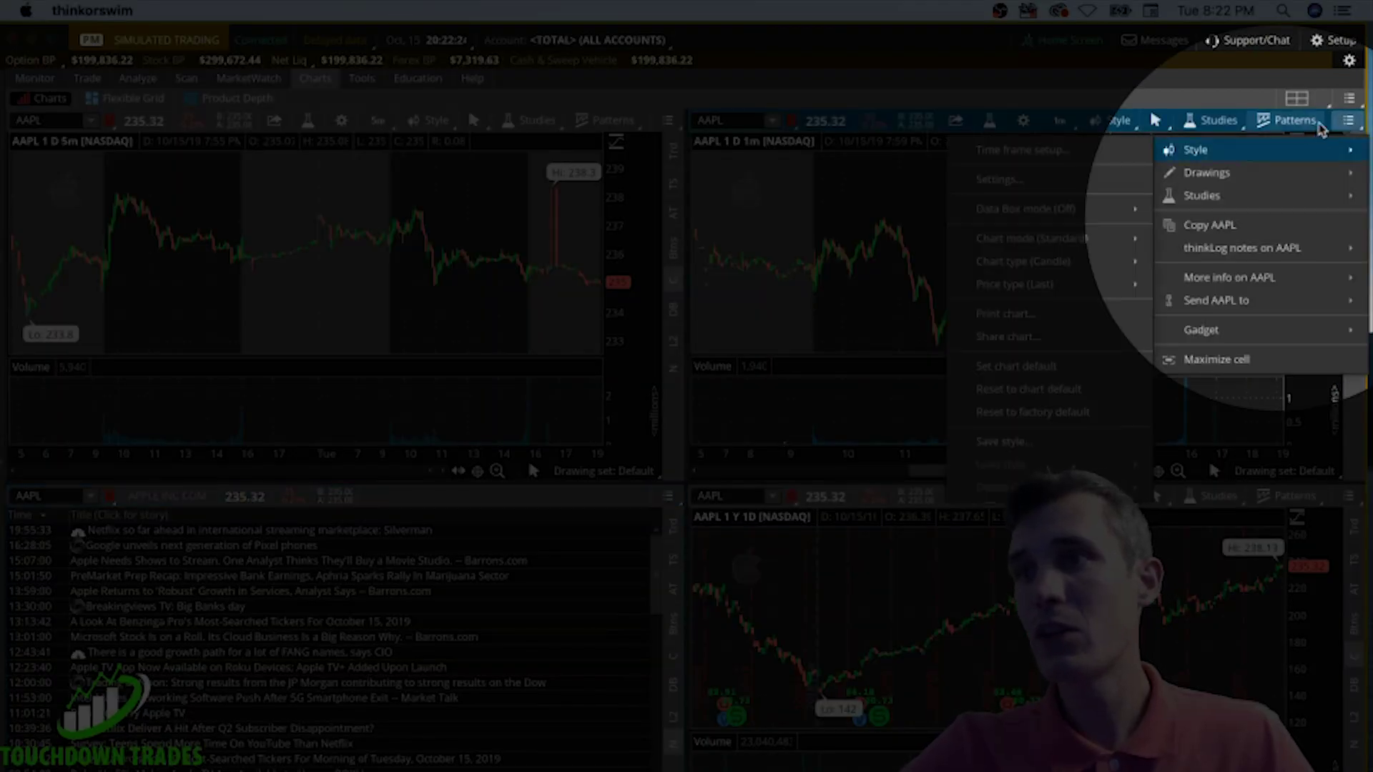
{"action": "left_click", "coordinate": [1310, 105]}
{"action": "left_click", "coordinate": [1343, 98]}
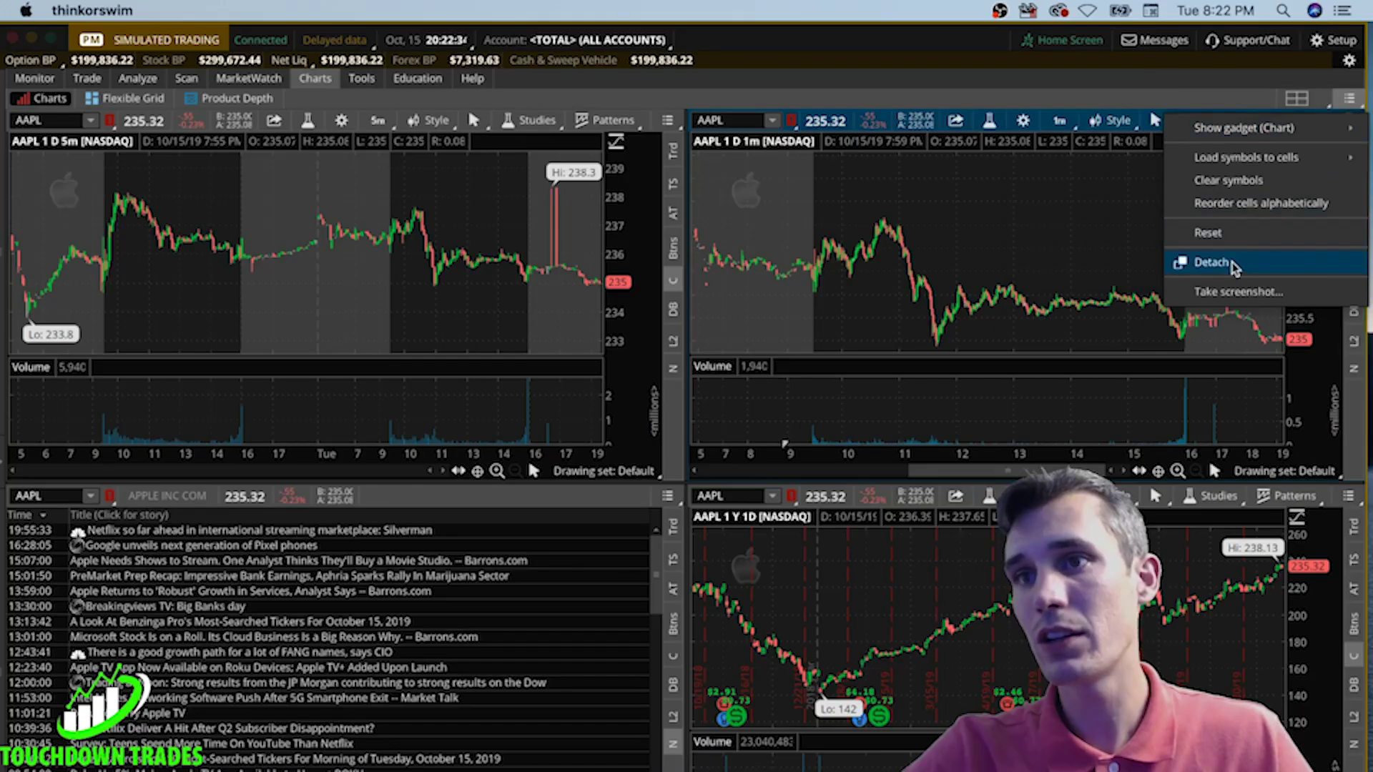
{"action": "left_click", "coordinate": [1230, 263]}
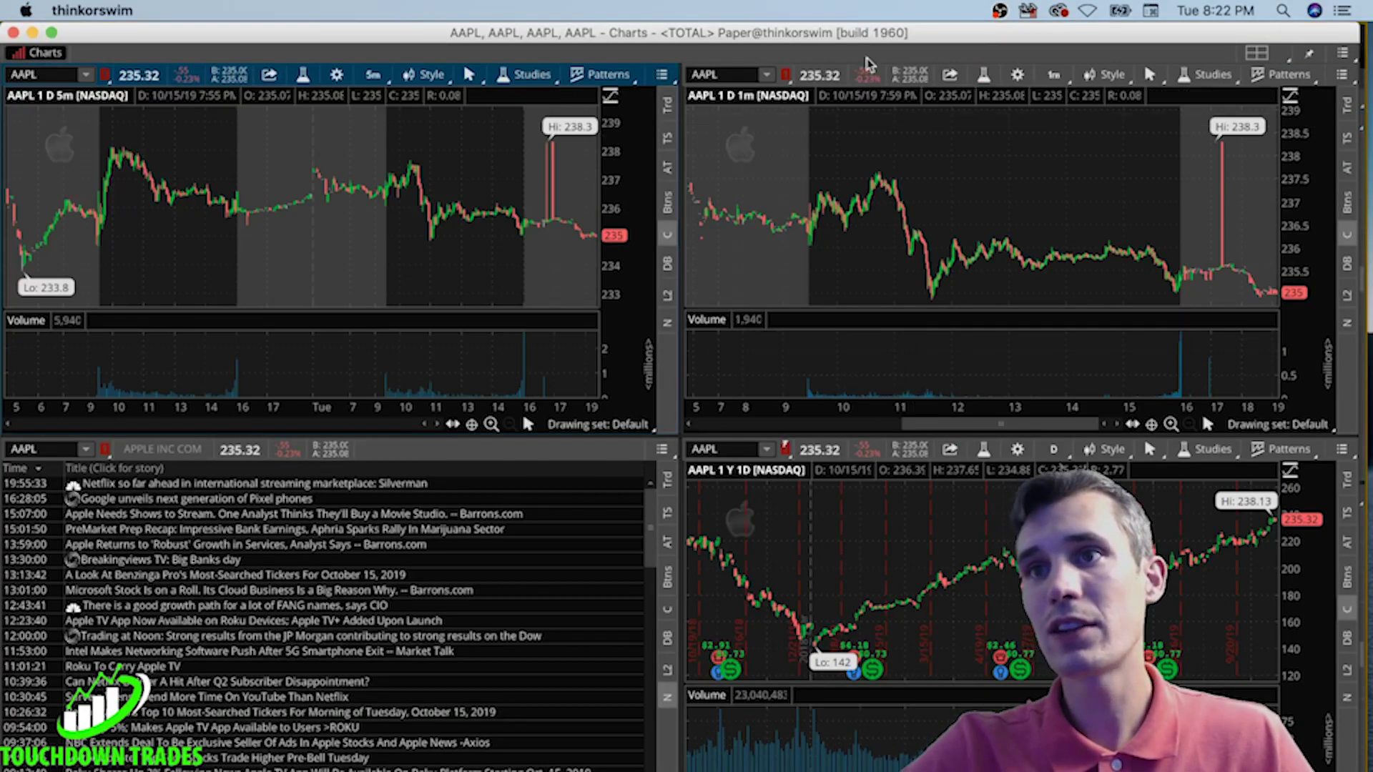
{"action": "left_click_drag", "start_coordinate": [808, 35], "coordinate": [732, 73]}
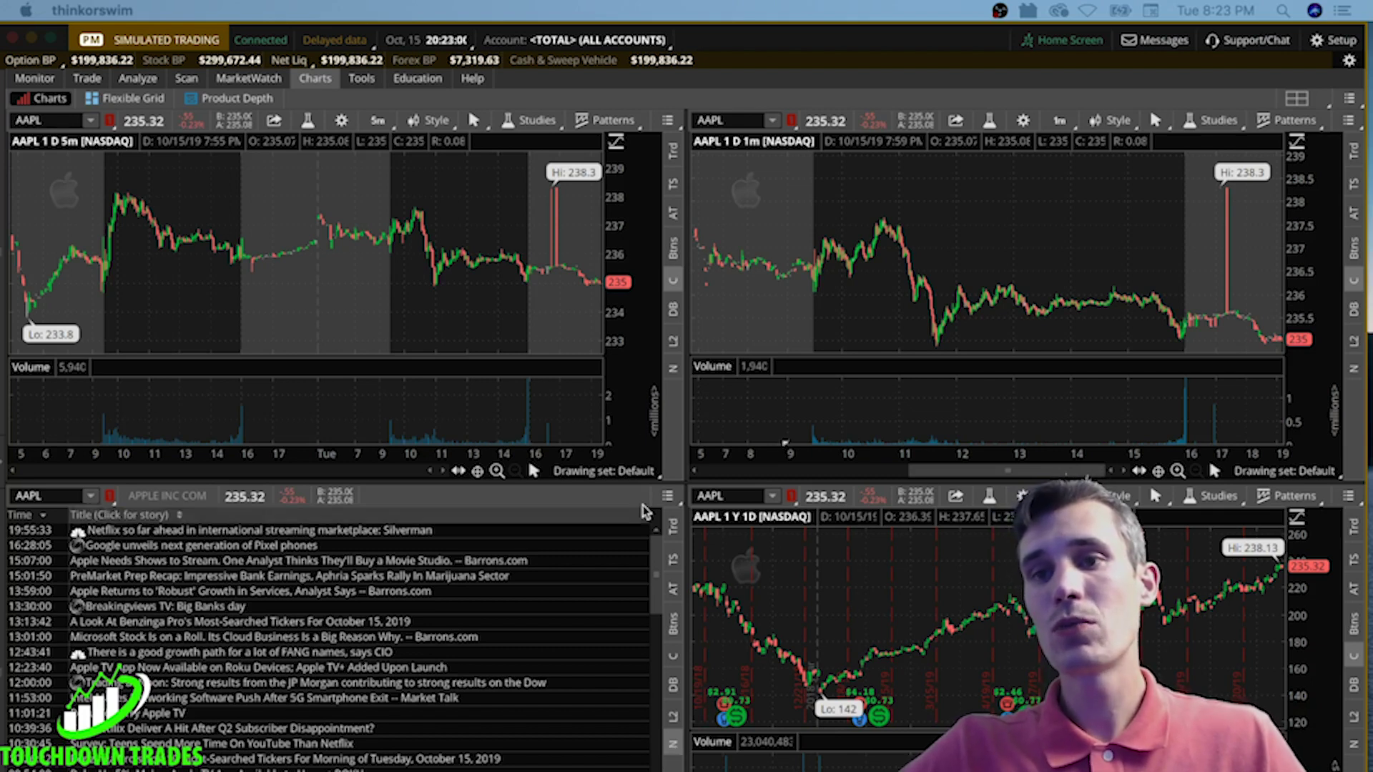
Restore a chart in the lower-left pane and set it to 1 D : 5m
{"action": "left_click", "coordinate": [673, 748]}
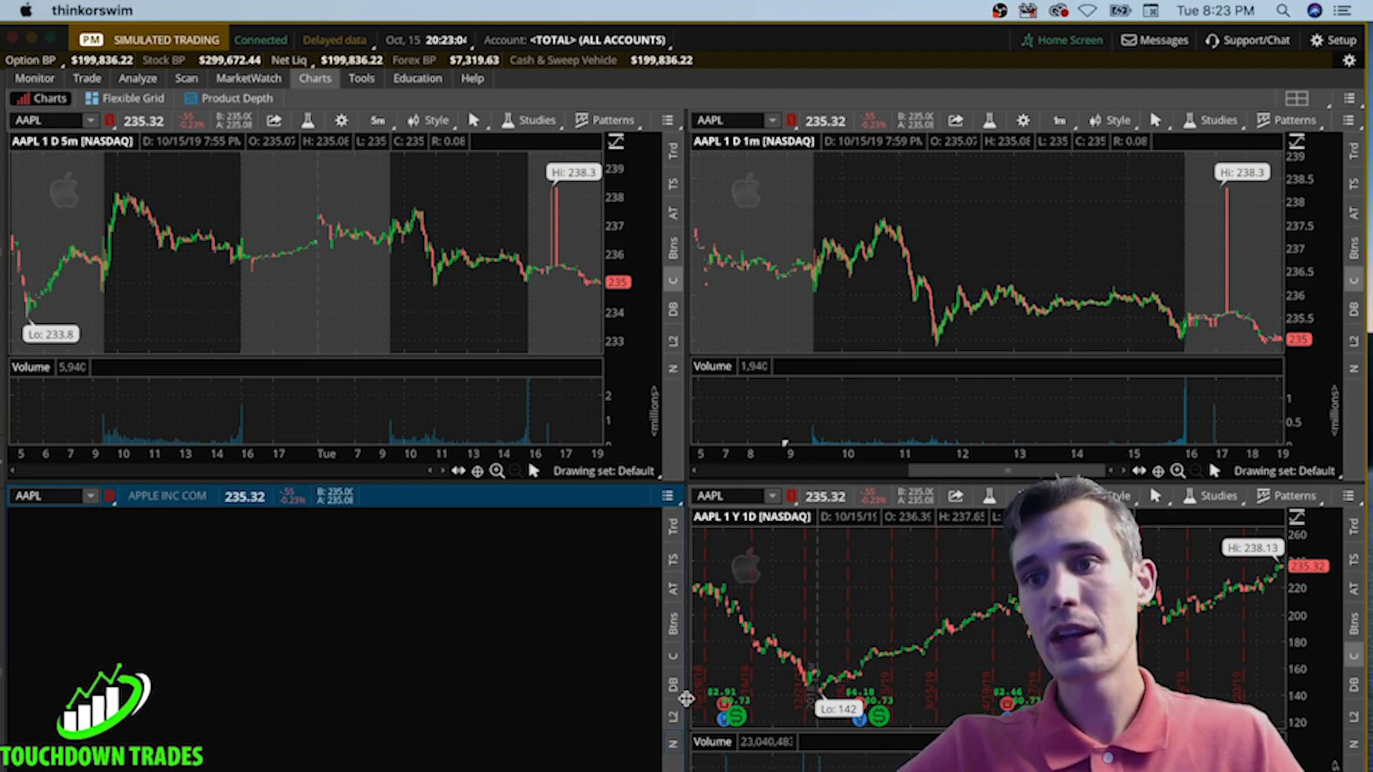
{"action": "left_click", "coordinate": [673, 656]}
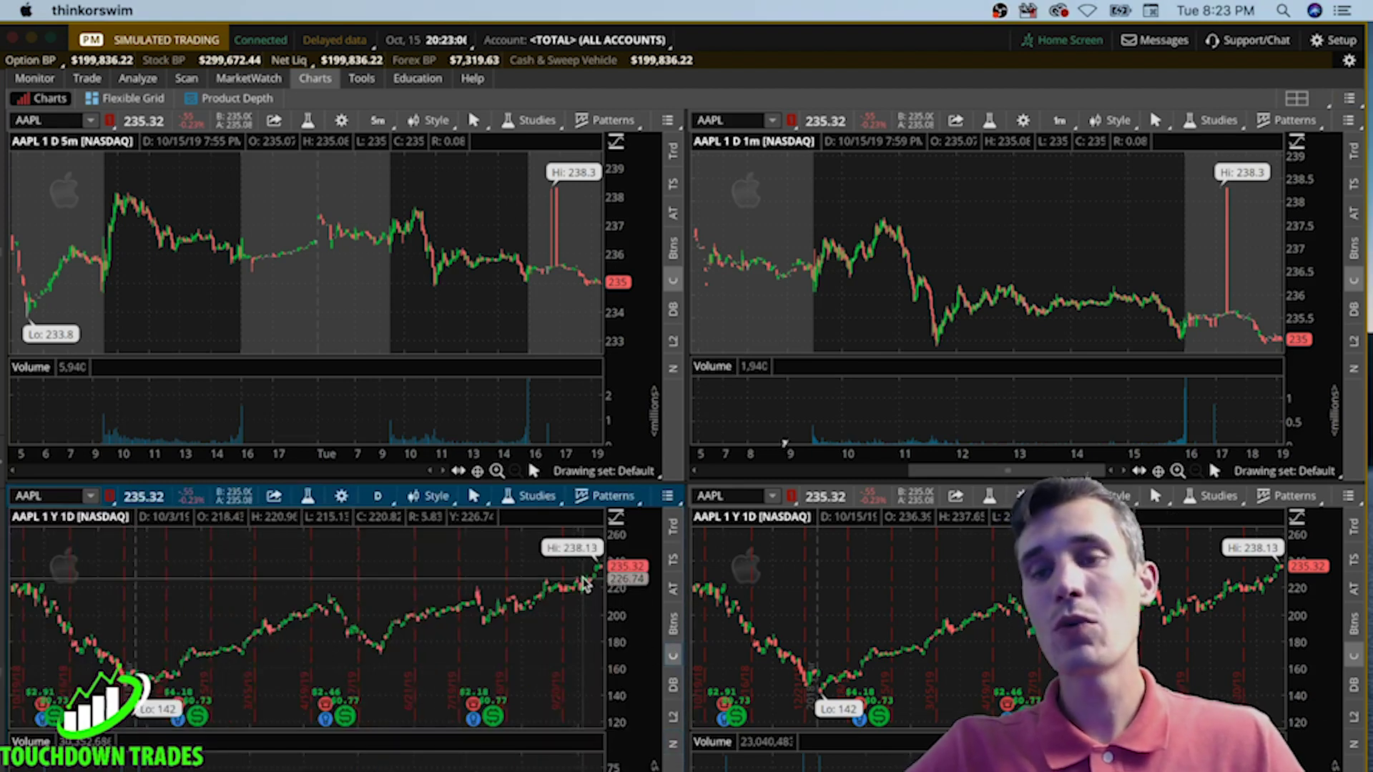
{"action": "left_click", "coordinate": [380, 497]}
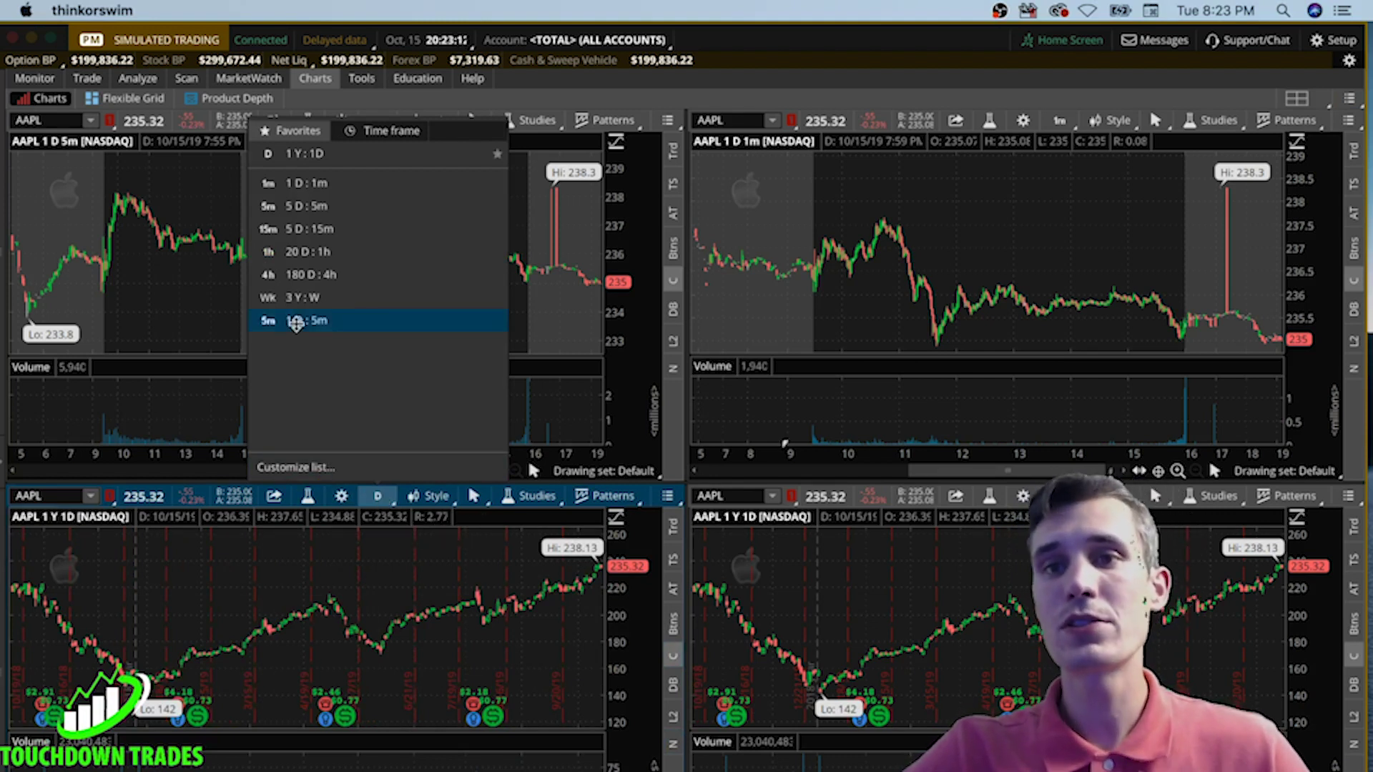
{"action": "left_click", "coordinate": [296, 321]}
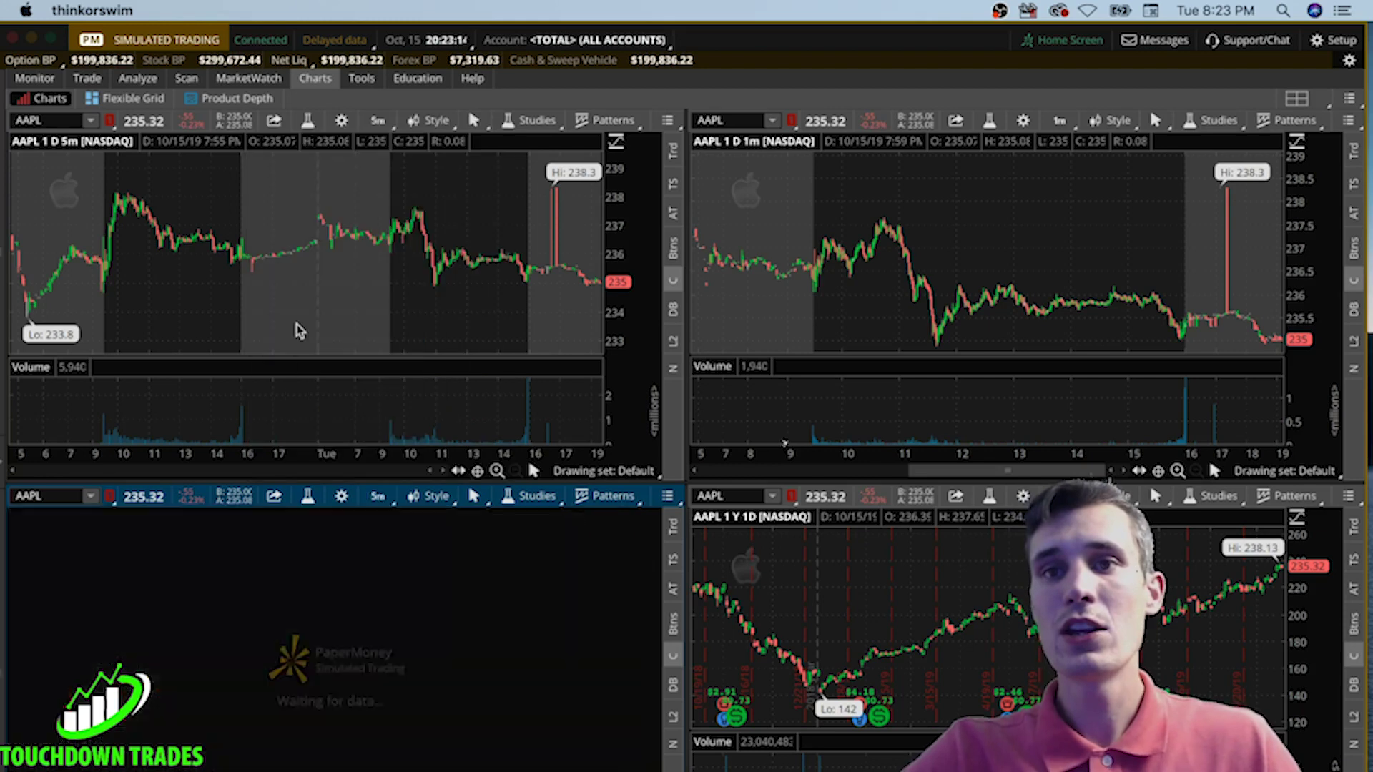
Put the other three charts on 1 D : 5m and switch to the Flexible Grid
{"action": "left_click", "coordinate": [378, 122]}
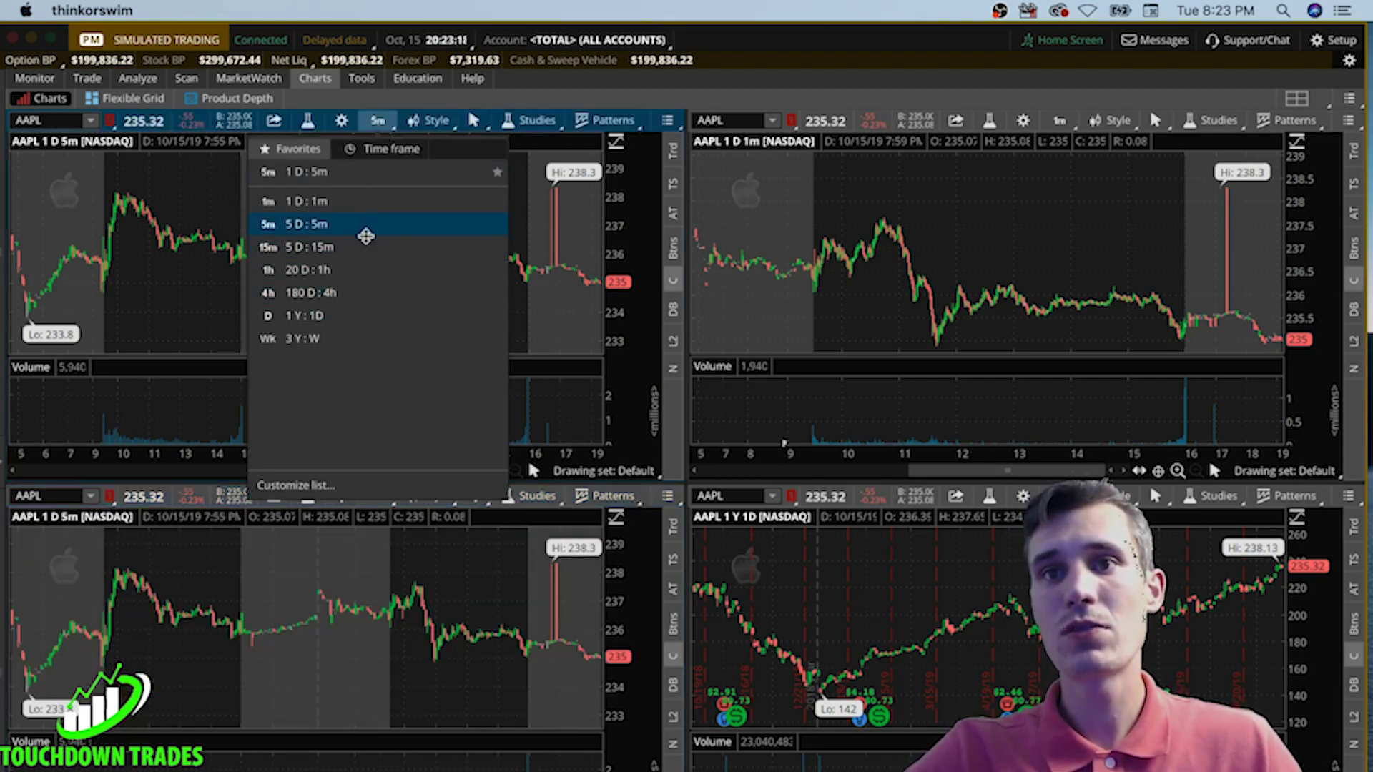
{"action": "left_click", "coordinate": [272, 173]}
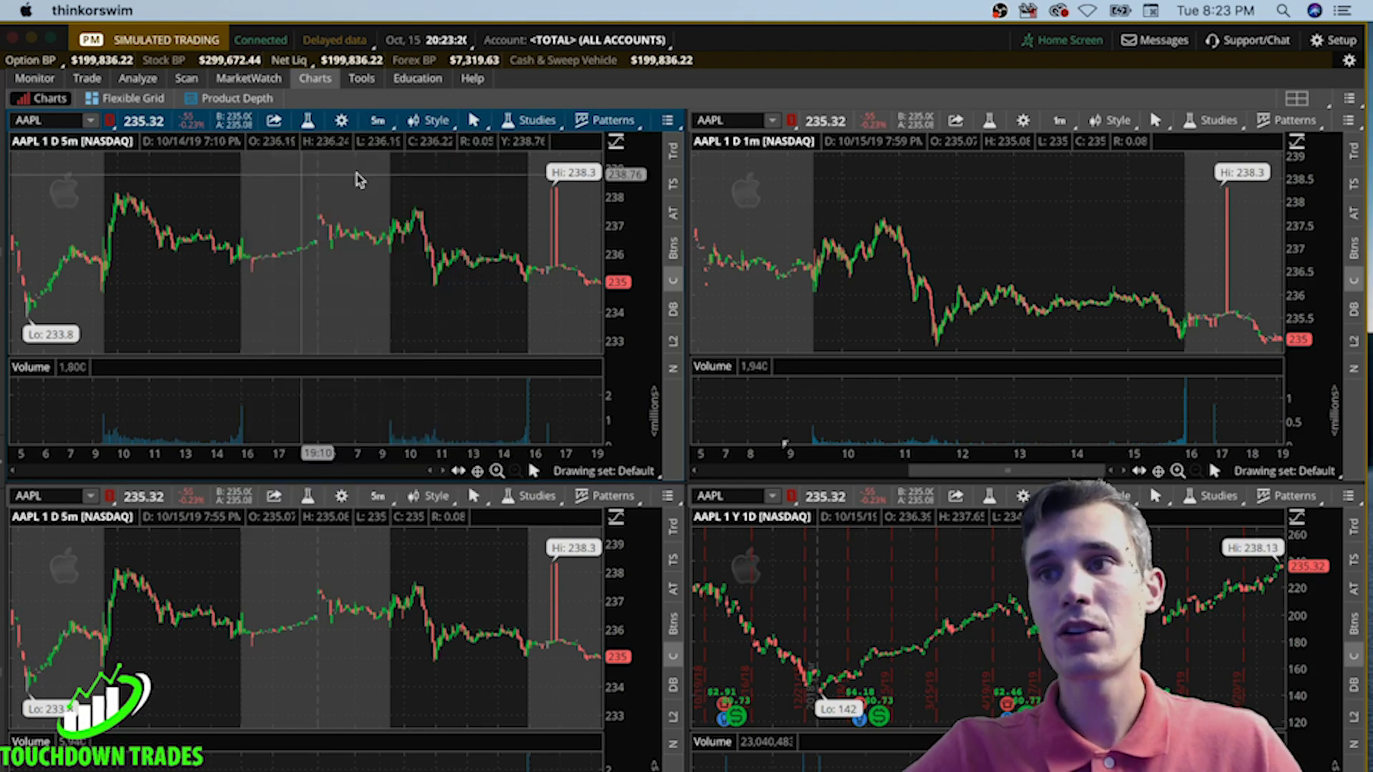
{"action": "left_click", "coordinate": [1056, 121]}
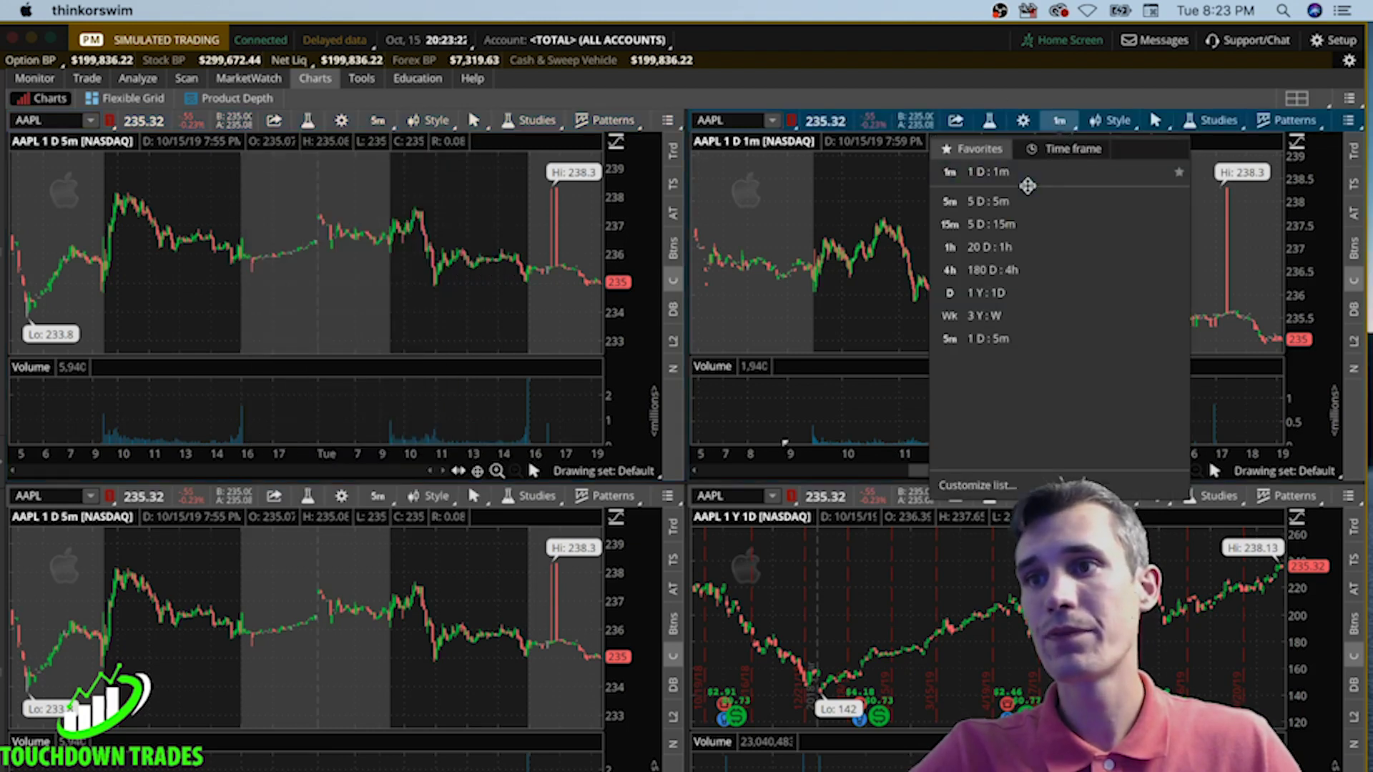
{"action": "left_click", "coordinate": [1013, 335]}
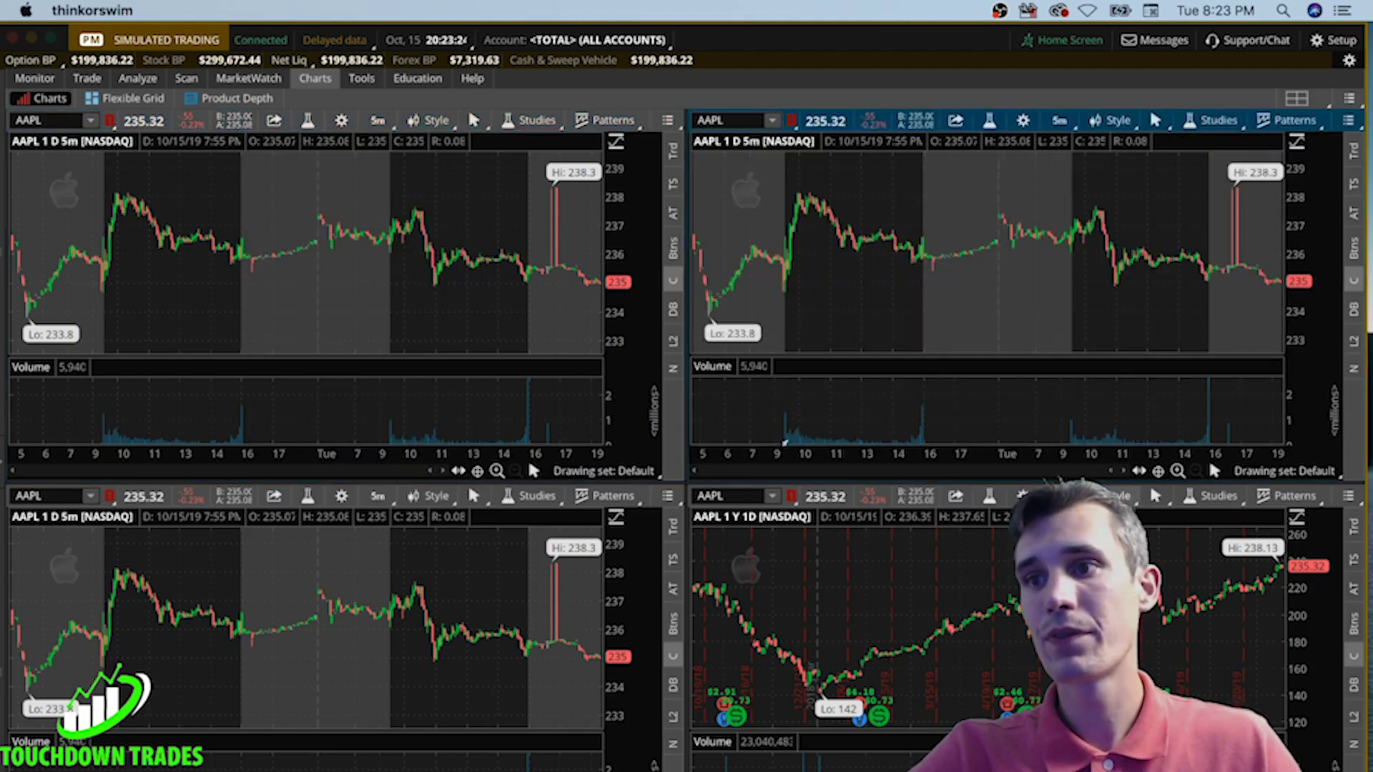
{"action": "left_click", "coordinate": [1059, 496]}
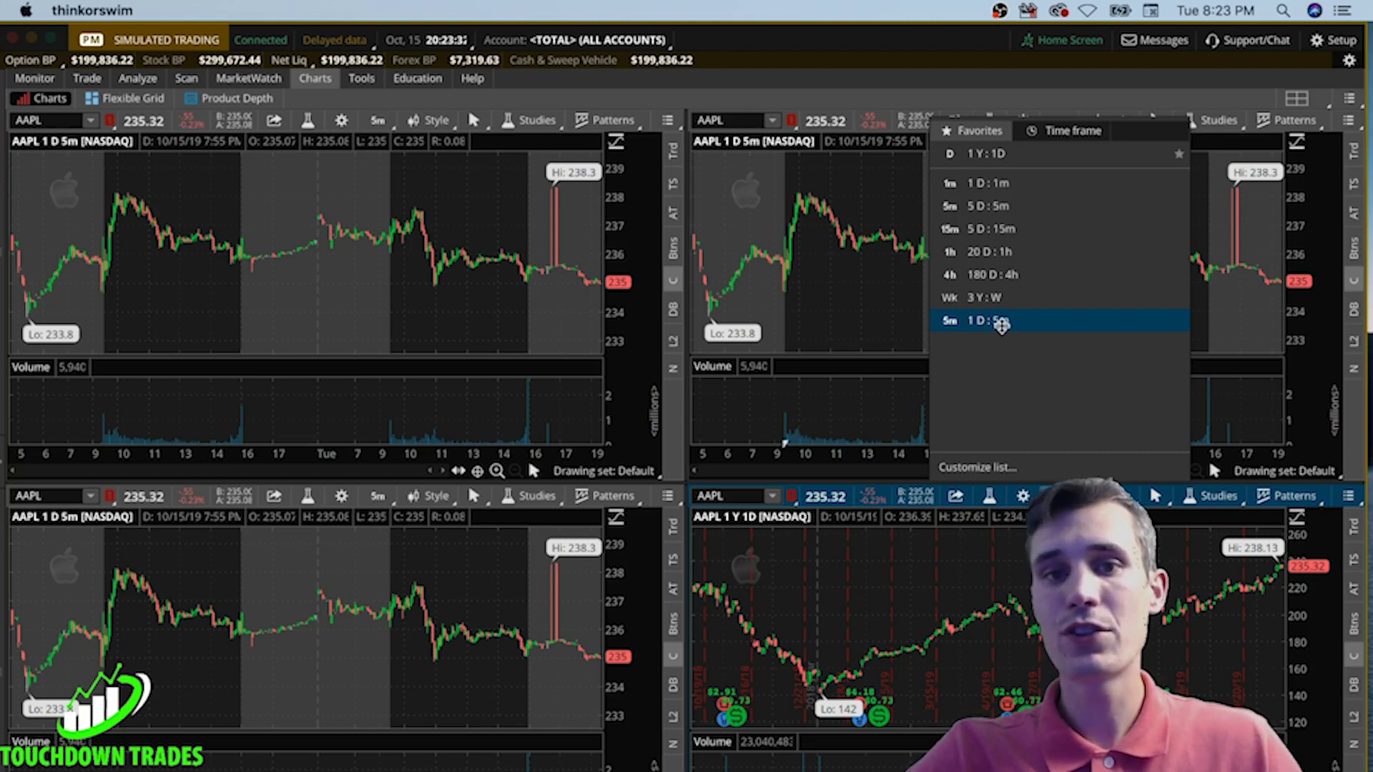
{"action": "left_click", "coordinate": [1001, 323]}
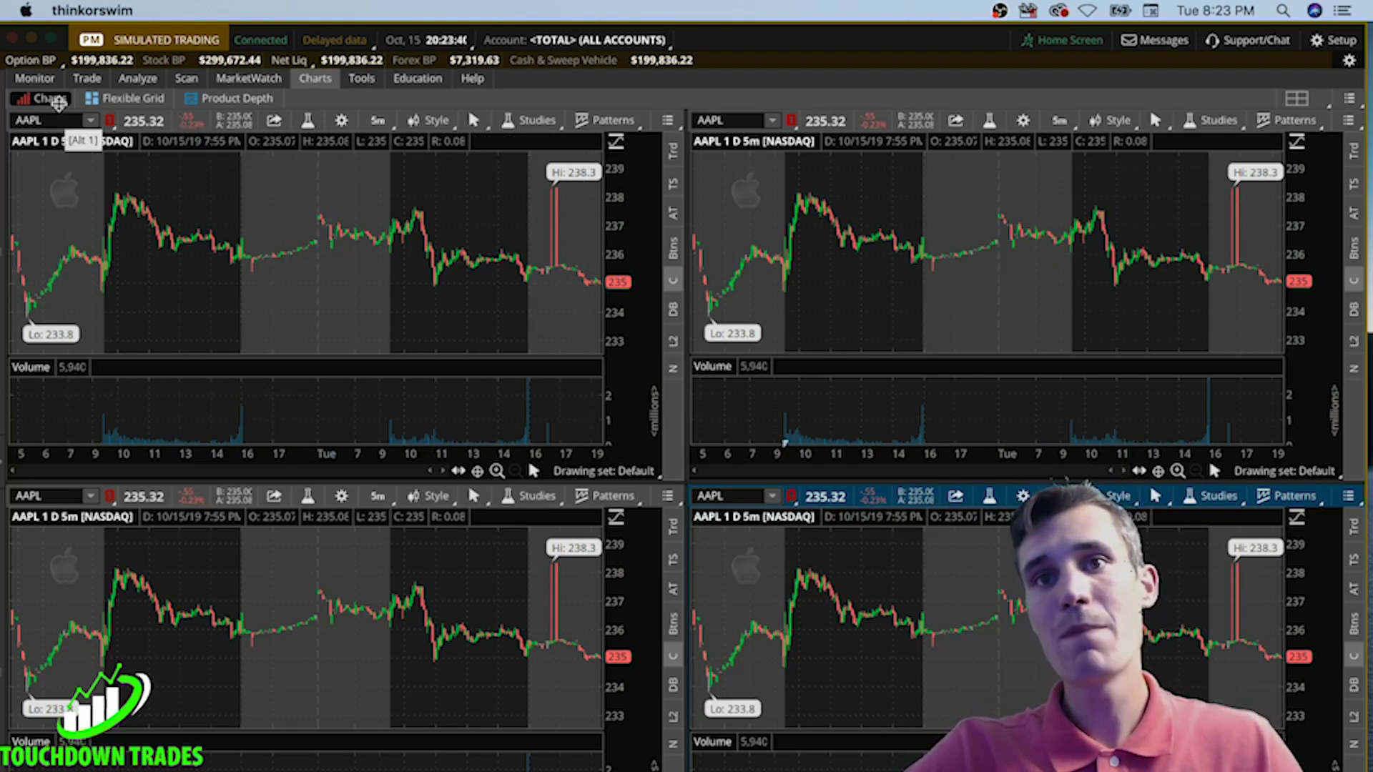
{"action": "left_click", "coordinate": [135, 98]}
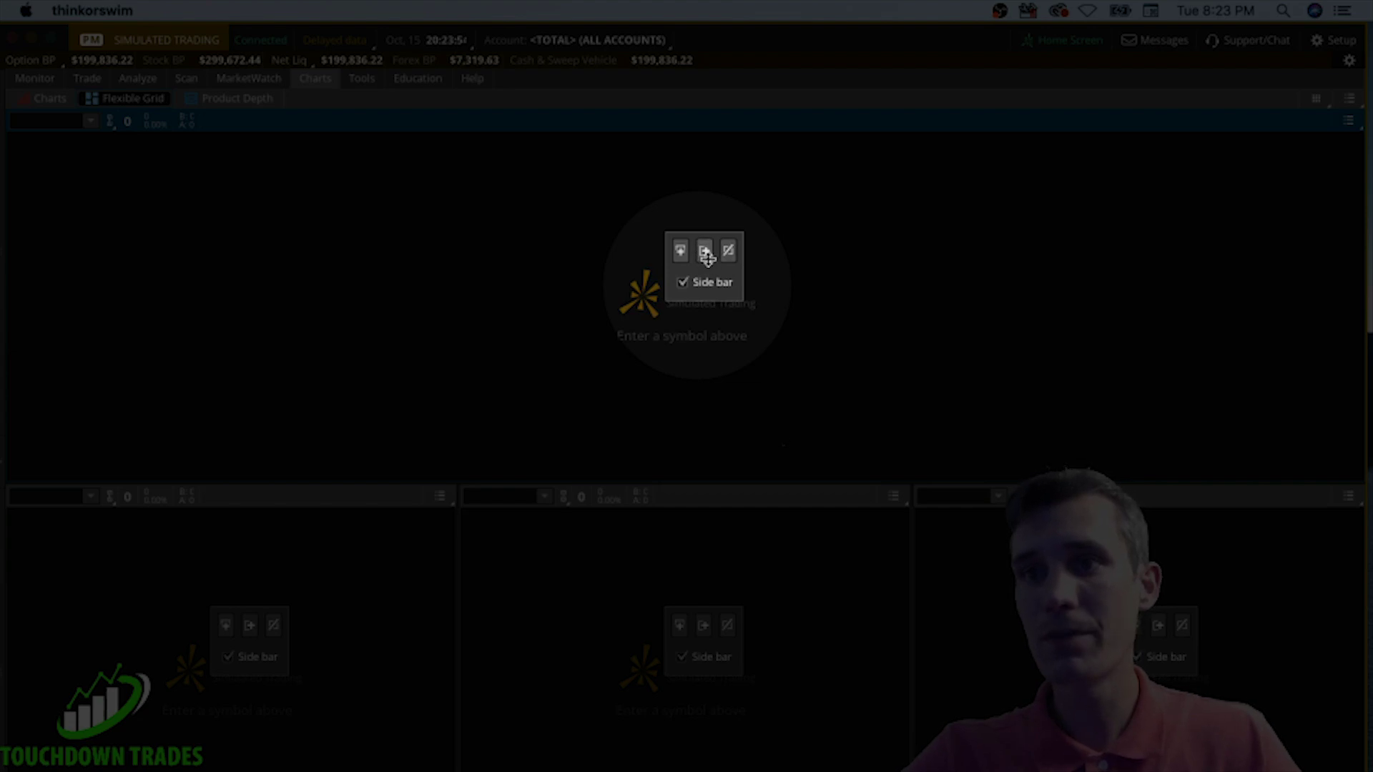
Split the top Flexible Grid cell in two and remove one bottom cell, forming a 2x2 grid
{"action": "left_click", "coordinate": [707, 254]}
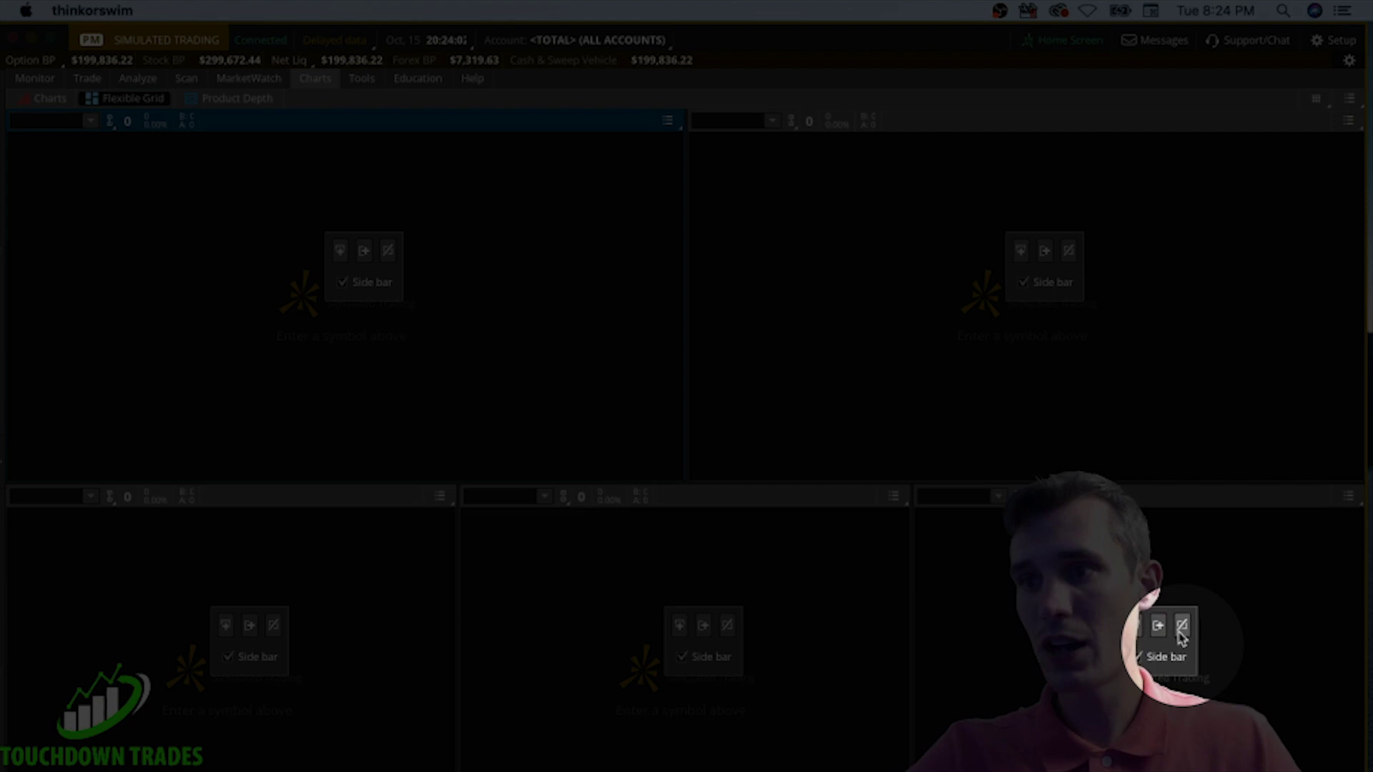
{"action": "left_click", "coordinate": [1182, 628]}
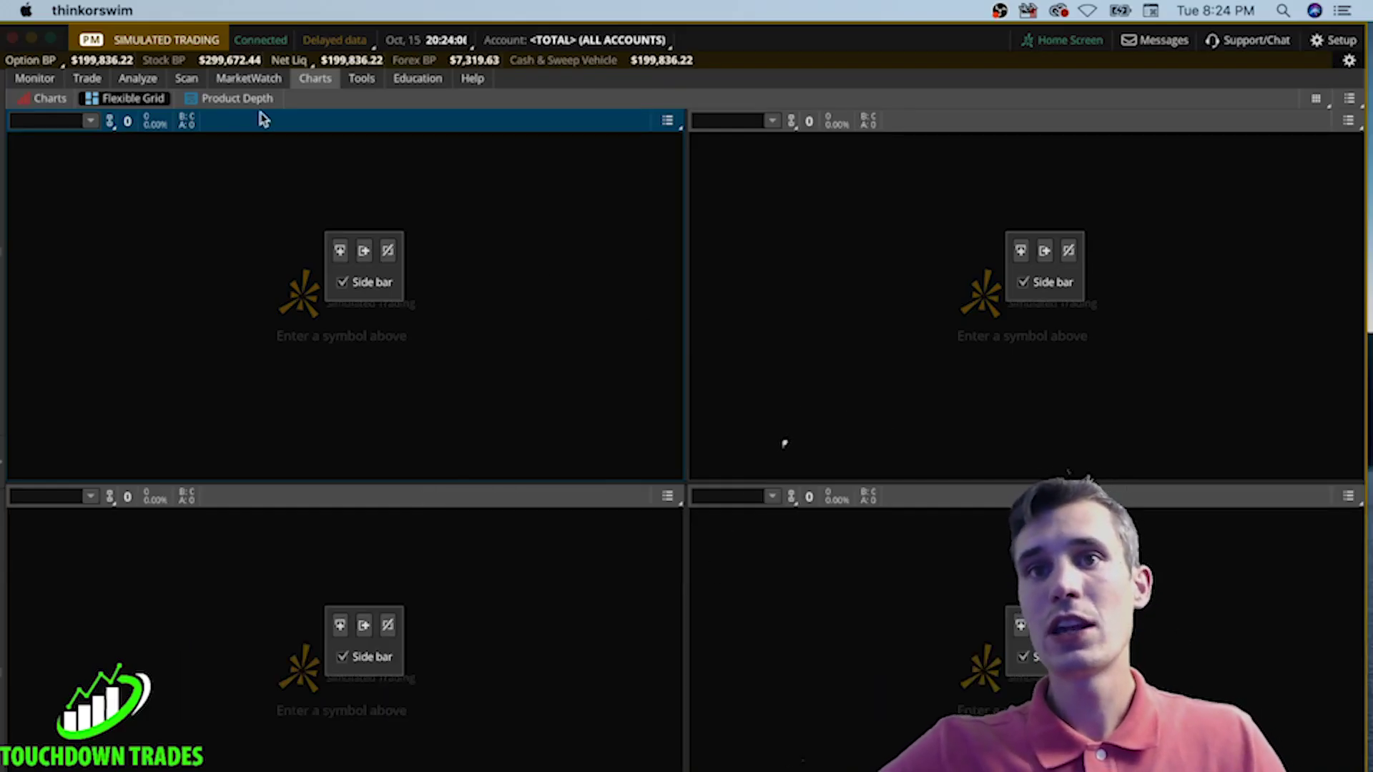
Back on Charts, set all four charts' symbol link to Unlink and expand the left sidebar
{"action": "left_click", "coordinate": [58, 100]}
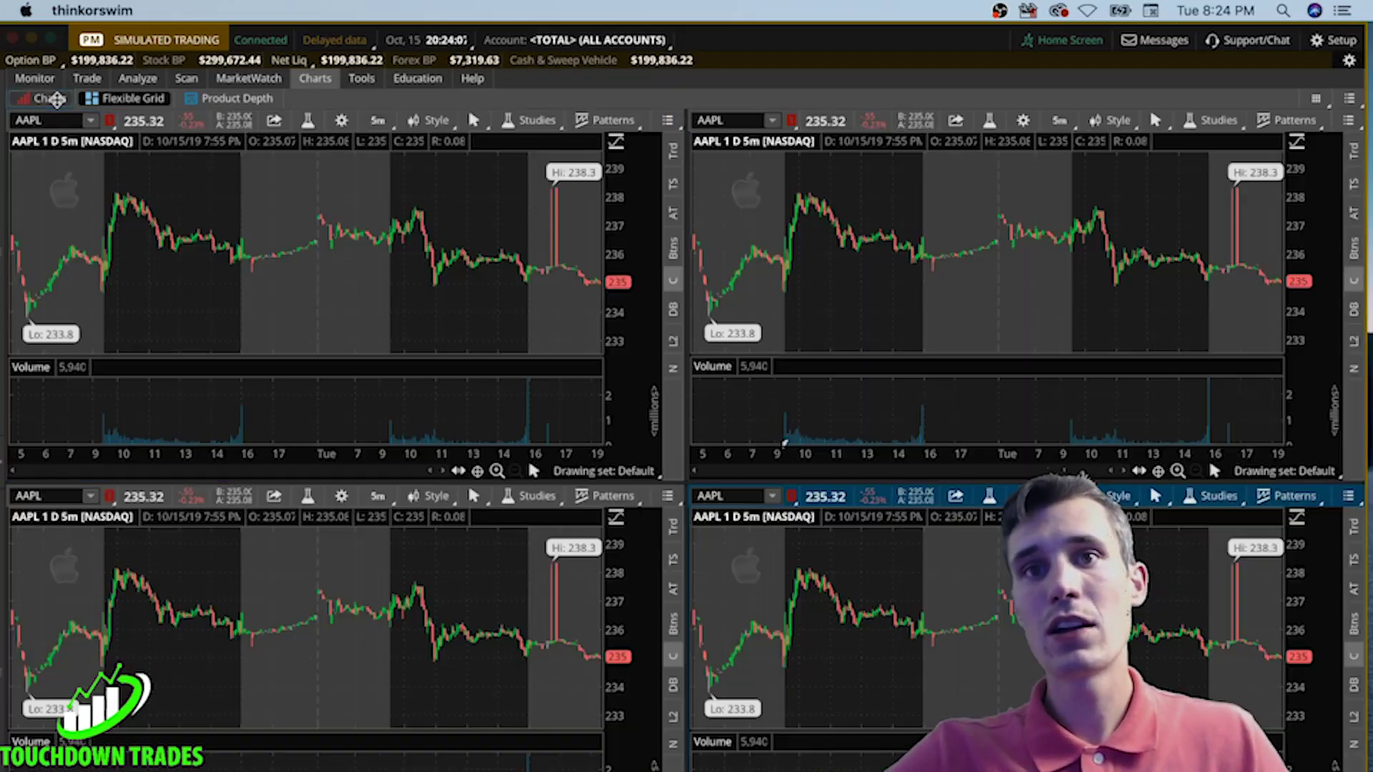
{"action": "left_click", "coordinate": [110, 121]}
{"action": "left_click", "coordinate": [100, 149]}
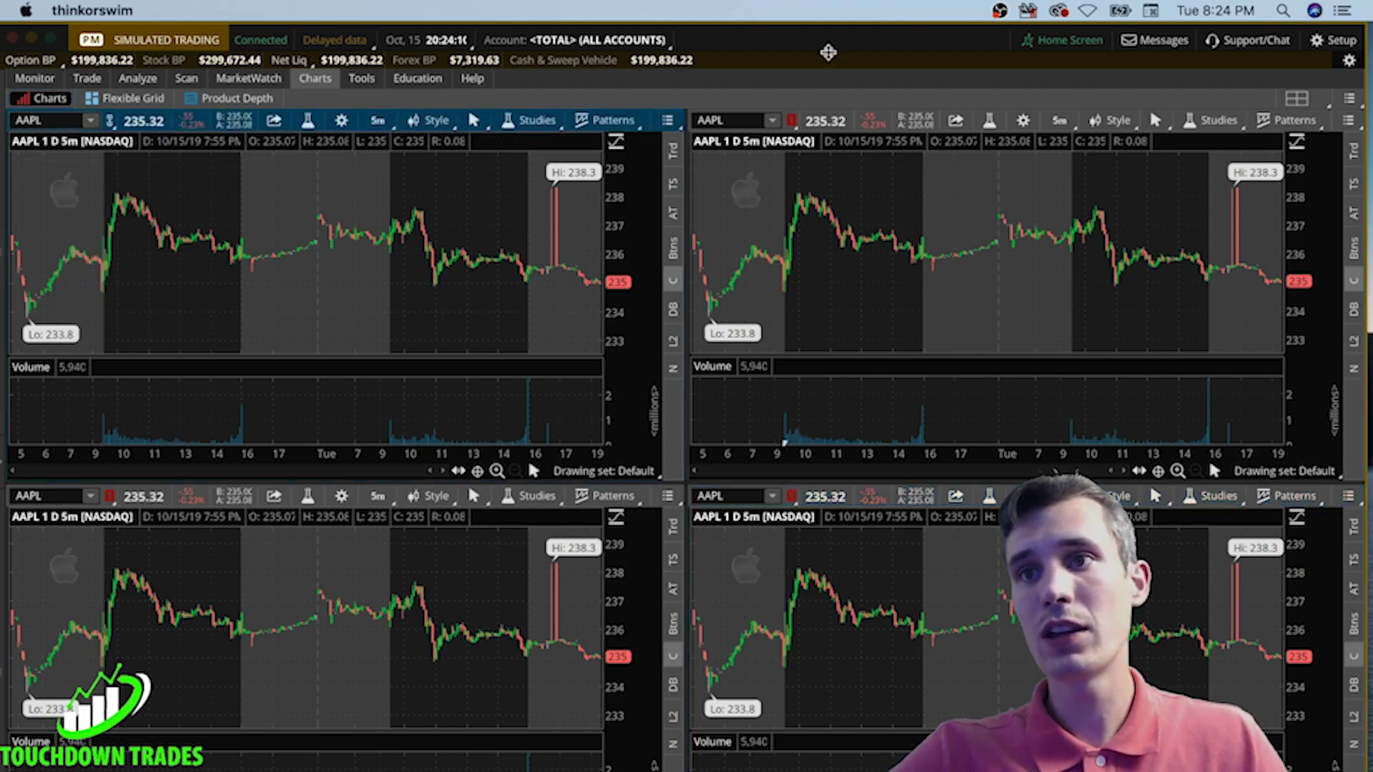
{"action": "left_click", "coordinate": [792, 122]}
{"action": "left_click", "coordinate": [781, 149]}
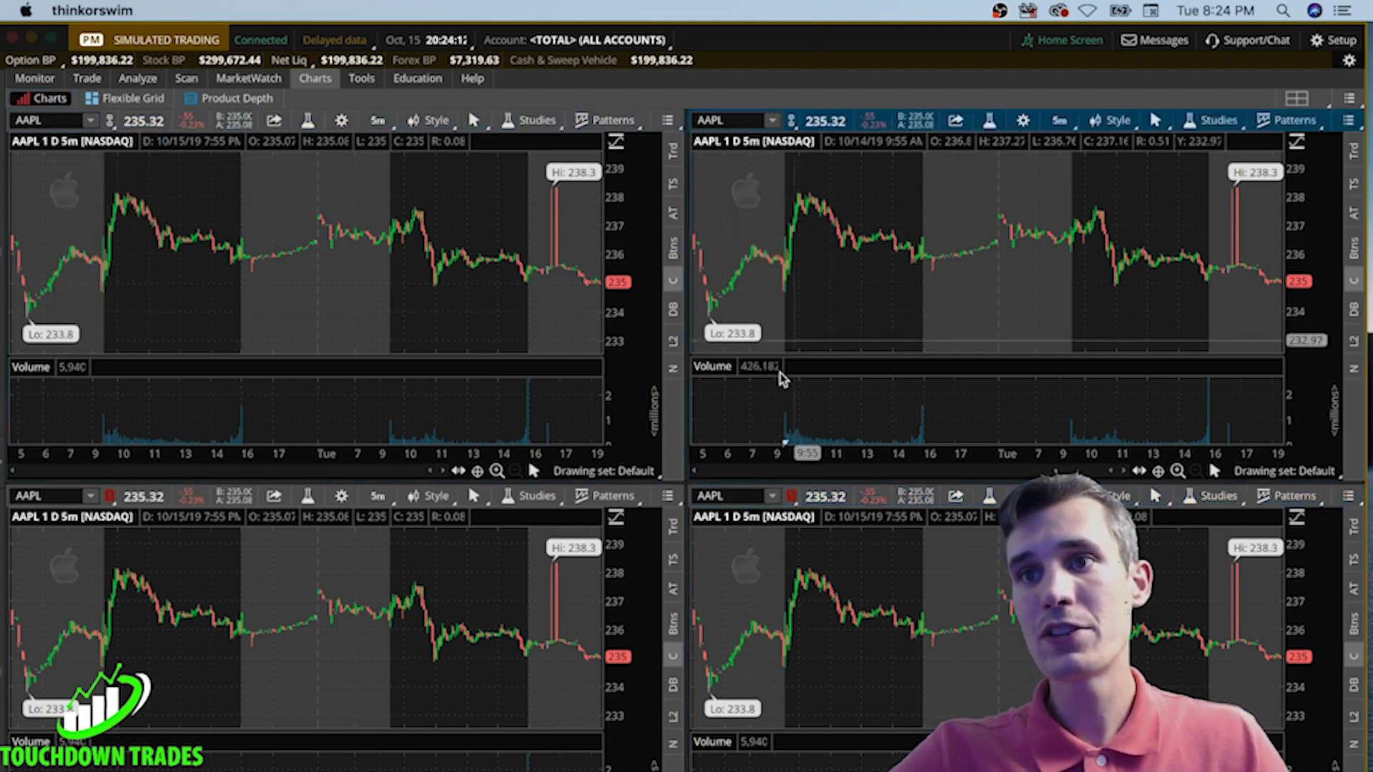
{"action": "left_click", "coordinate": [792, 500]}
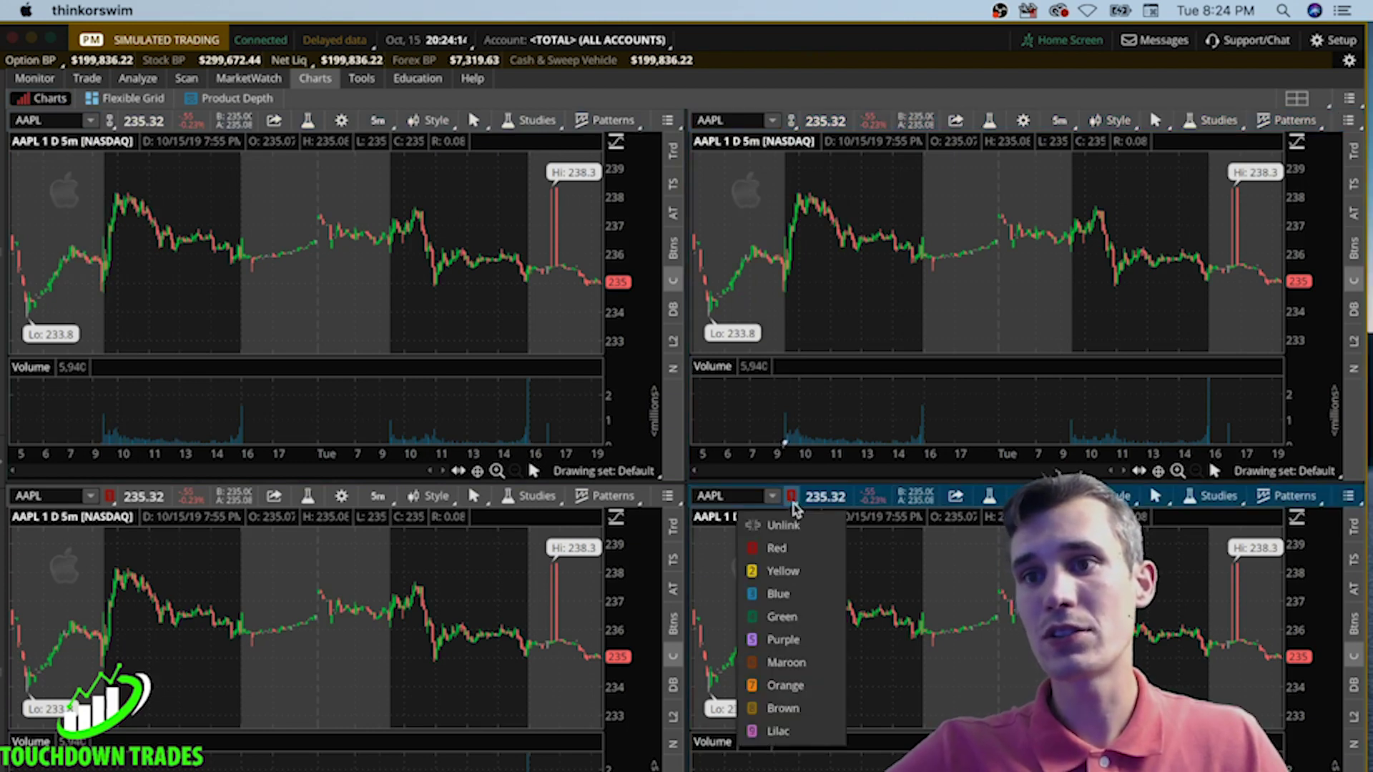
{"action": "left_click", "coordinate": [781, 524]}
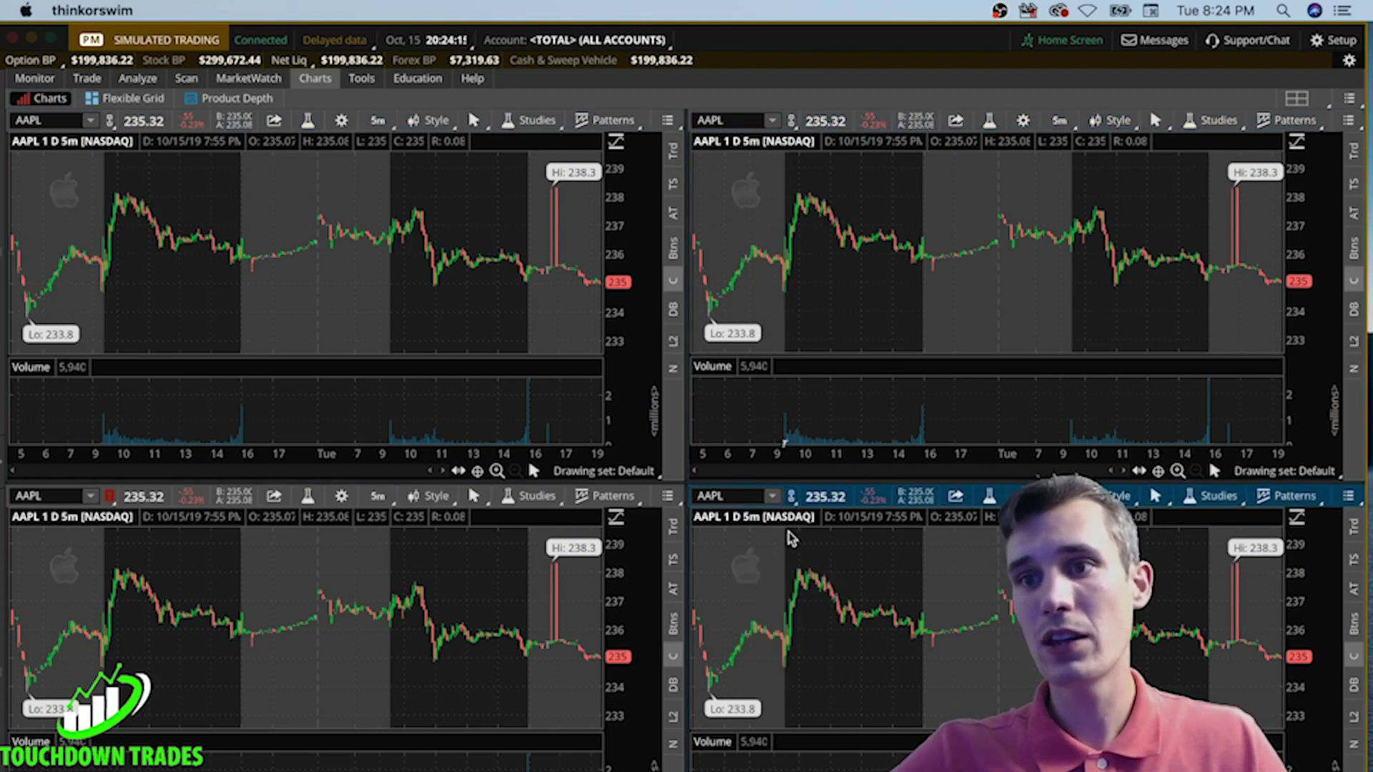
{"action": "left_click", "coordinate": [110, 496]}
{"action": "left_click", "coordinate": [109, 529]}
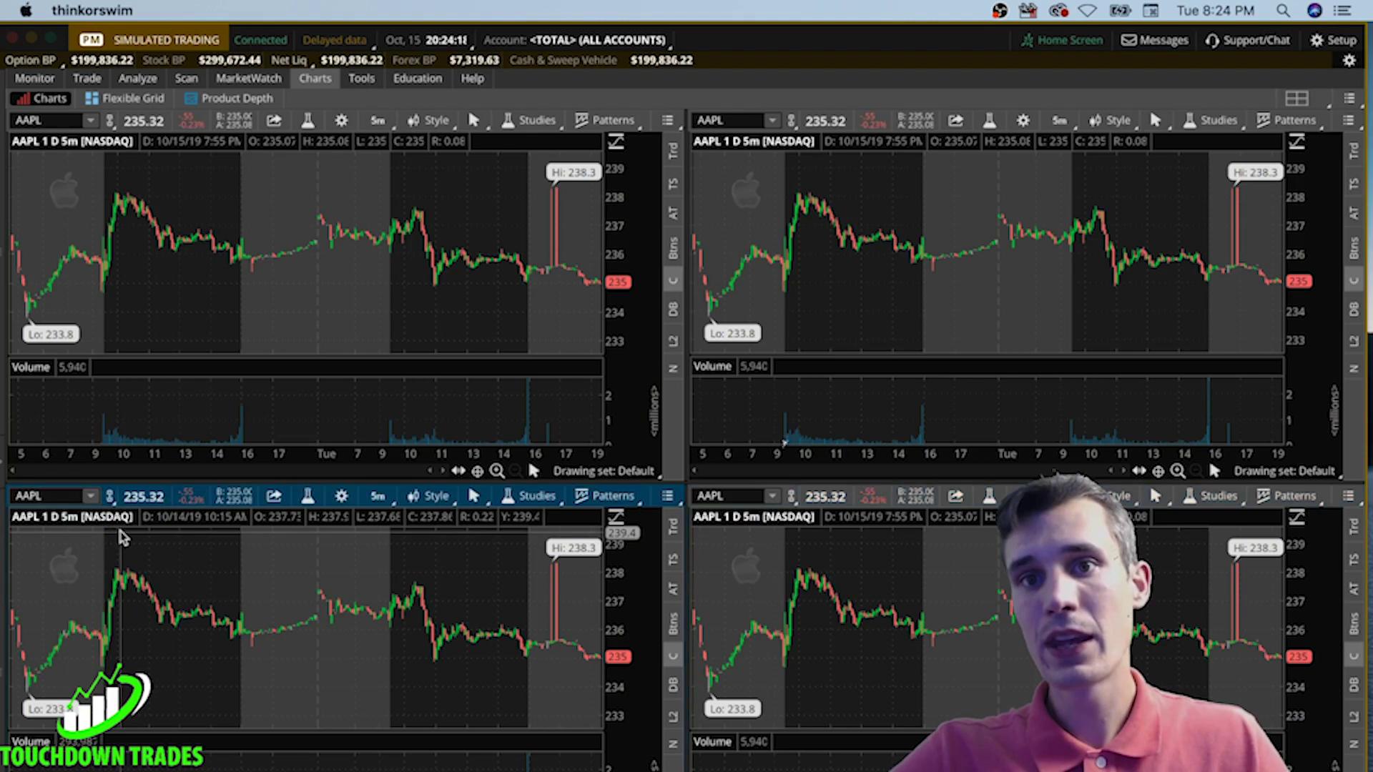
{"action": "left_click", "coordinate": [4, 473]}
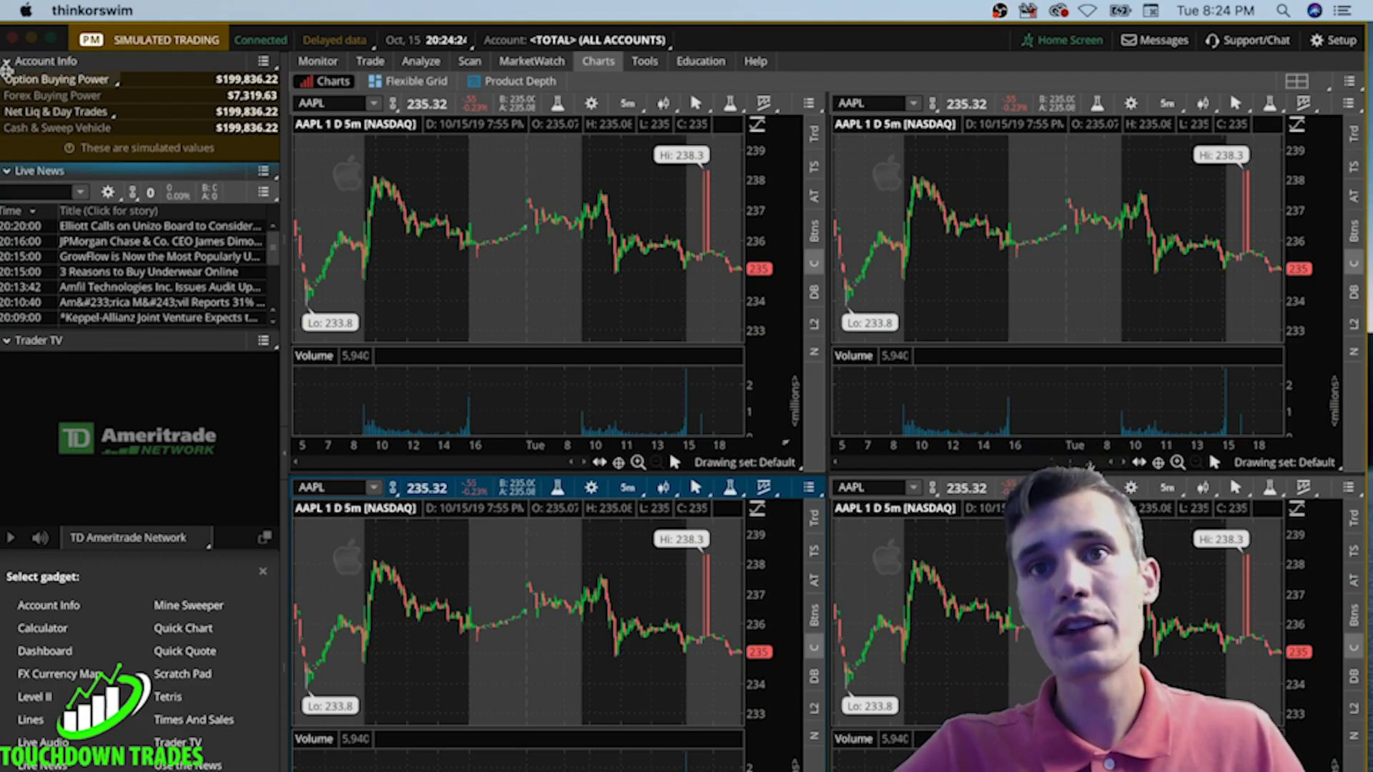
Collapse Account Info, swap the Trader TV panel for a Watchlist gadget, and begin a new watchlist
{"action": "left_click", "coordinate": [7, 61]}
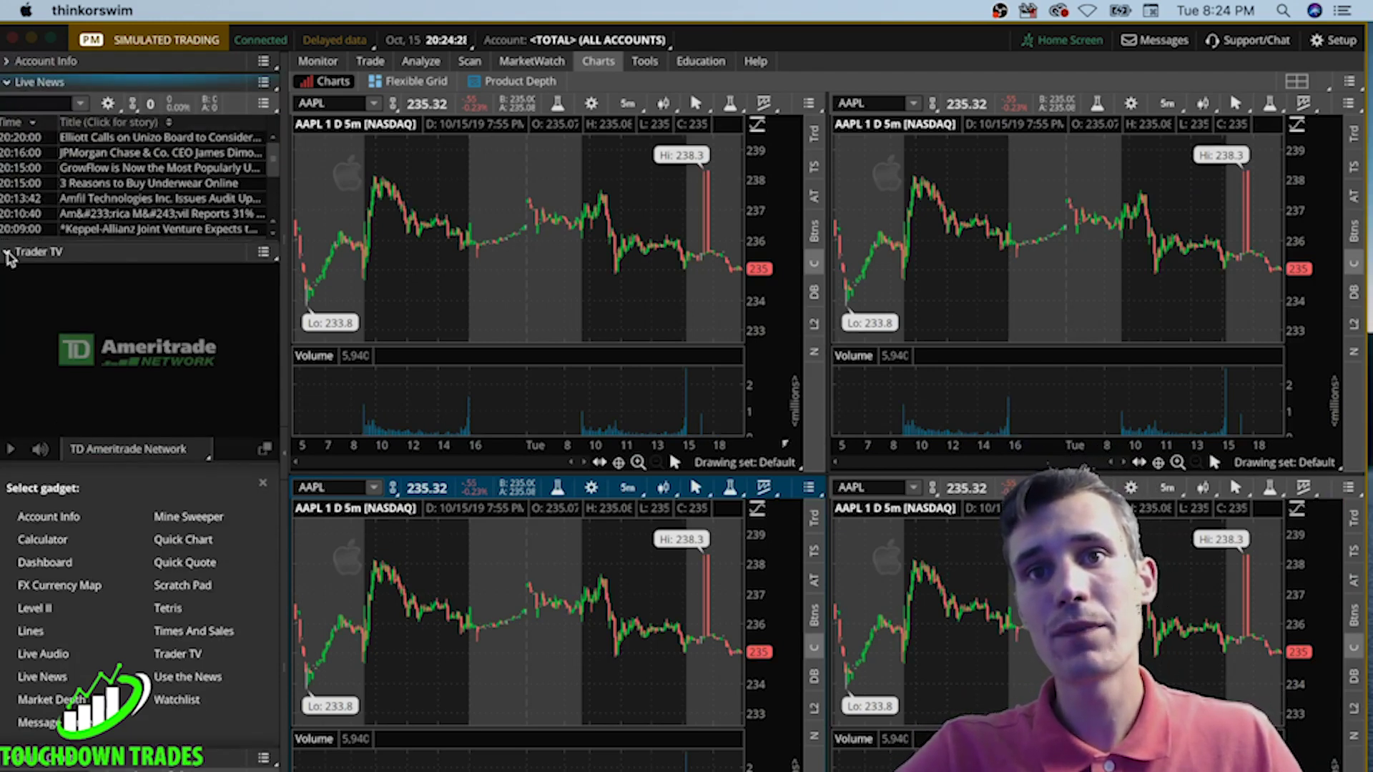
{"action": "left_click", "coordinate": [263, 252]}
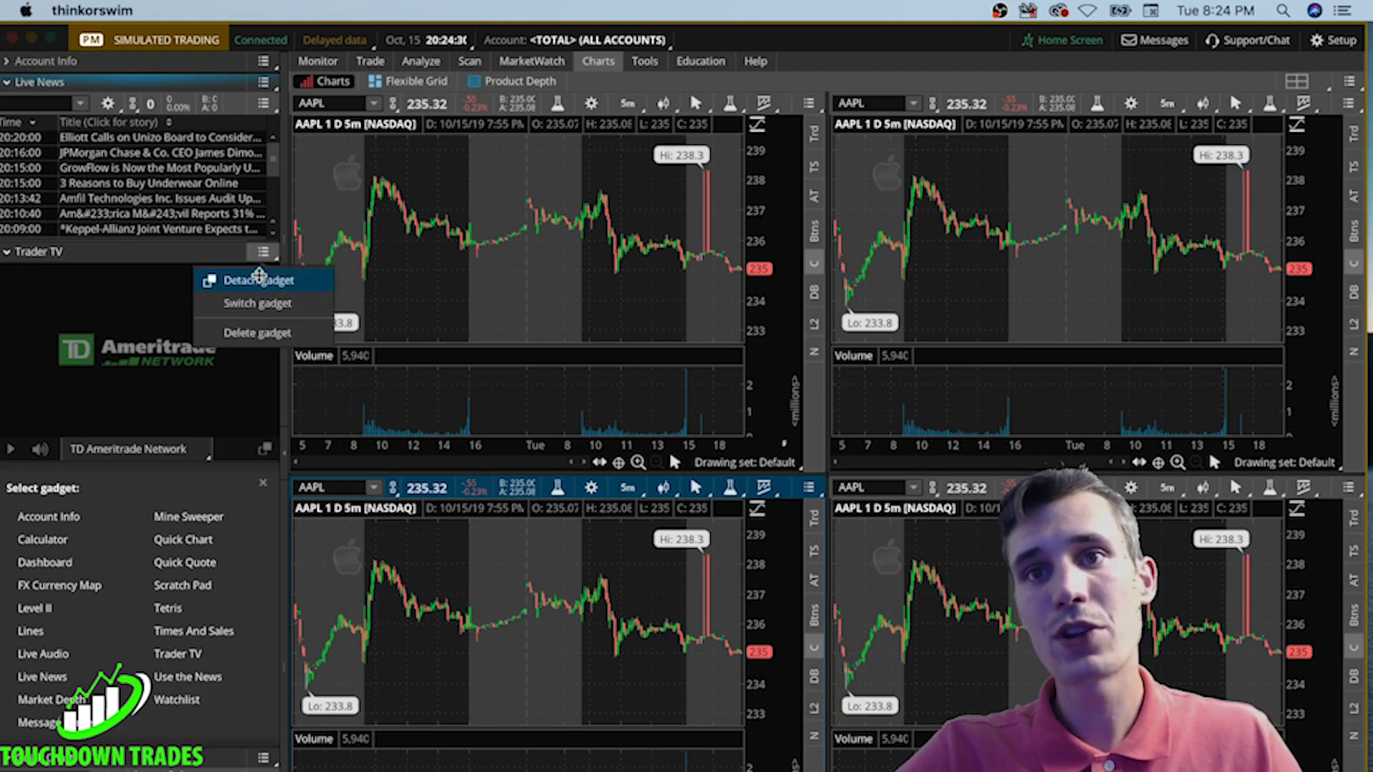
{"action": "left_click", "coordinate": [259, 305]}
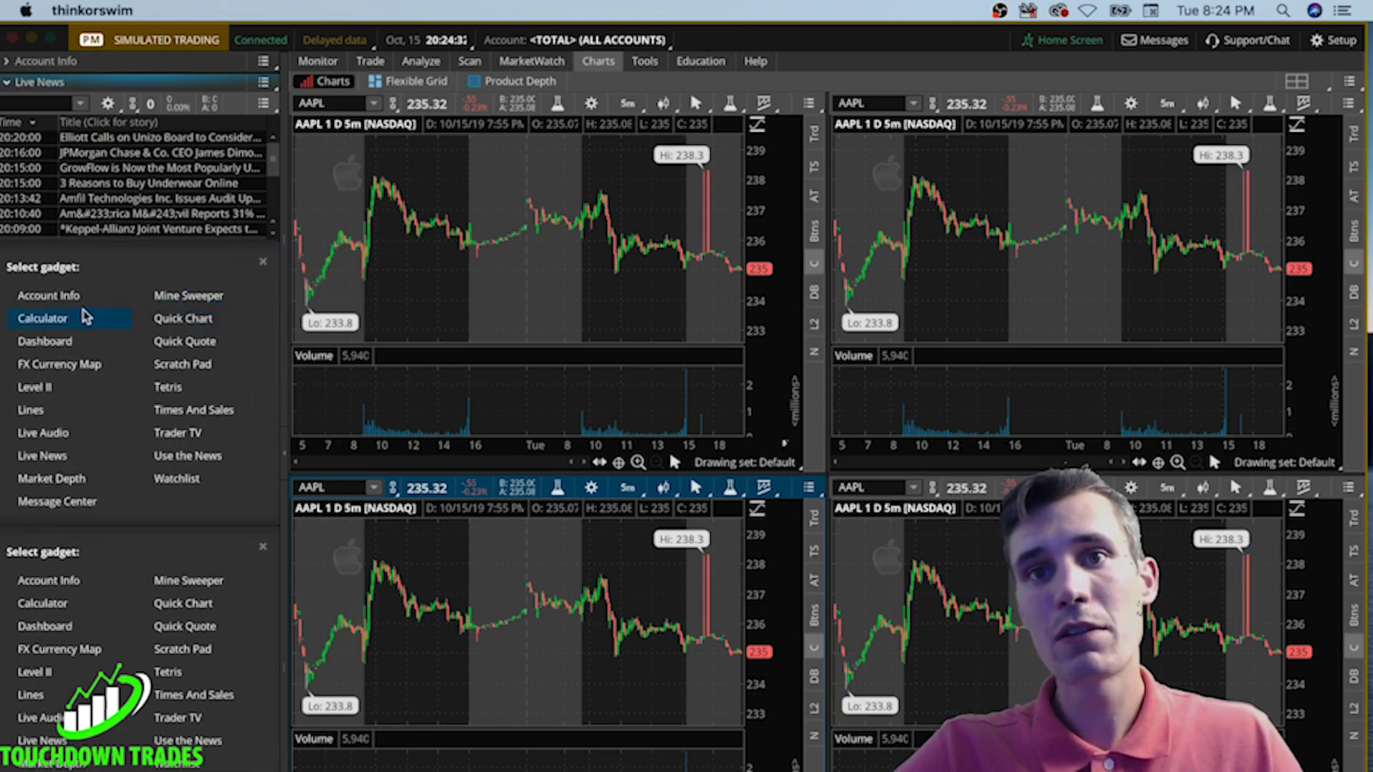
{"action": "left_click", "coordinate": [195, 485]}
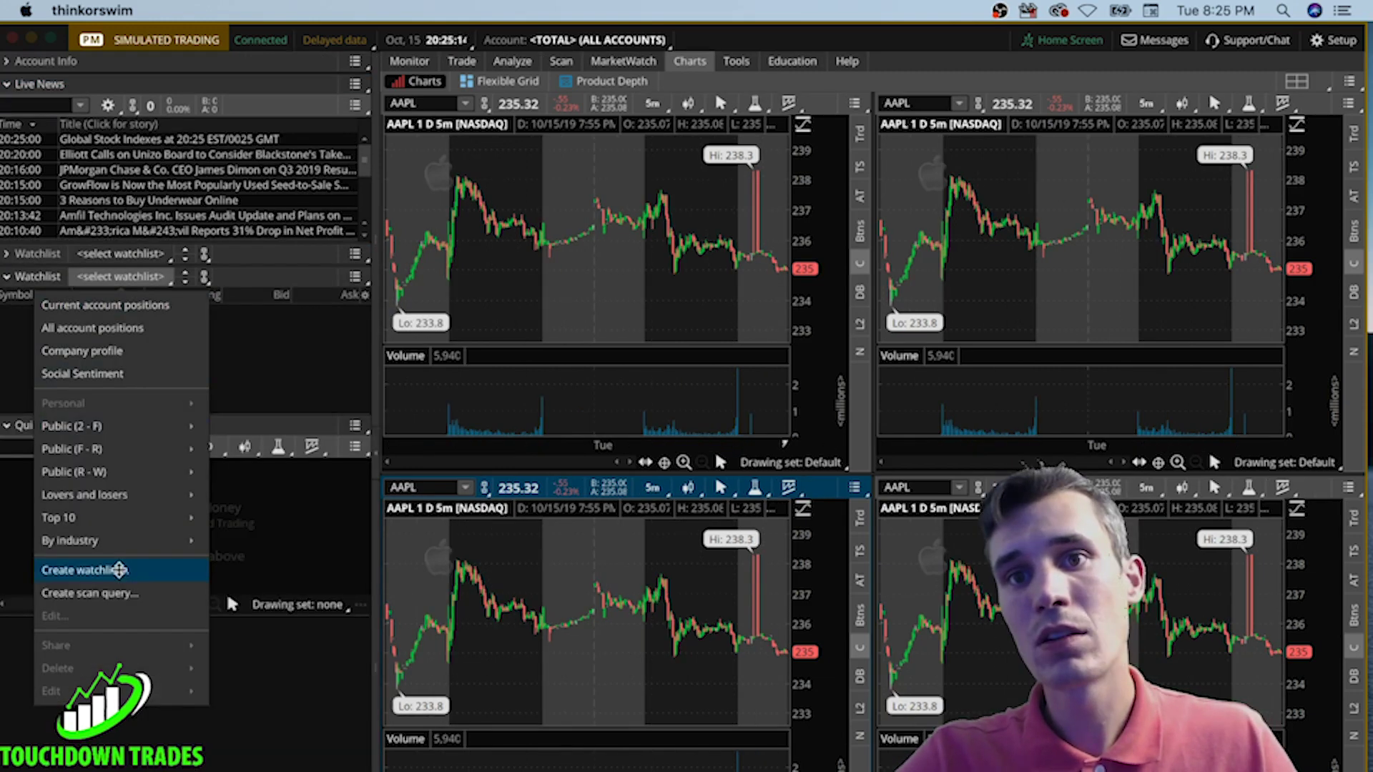
{"action": "left_click", "coordinate": [119, 569]}
Create and save a new watchlist named 'personal'
{"action": "left_click", "coordinate": [295, 333]}
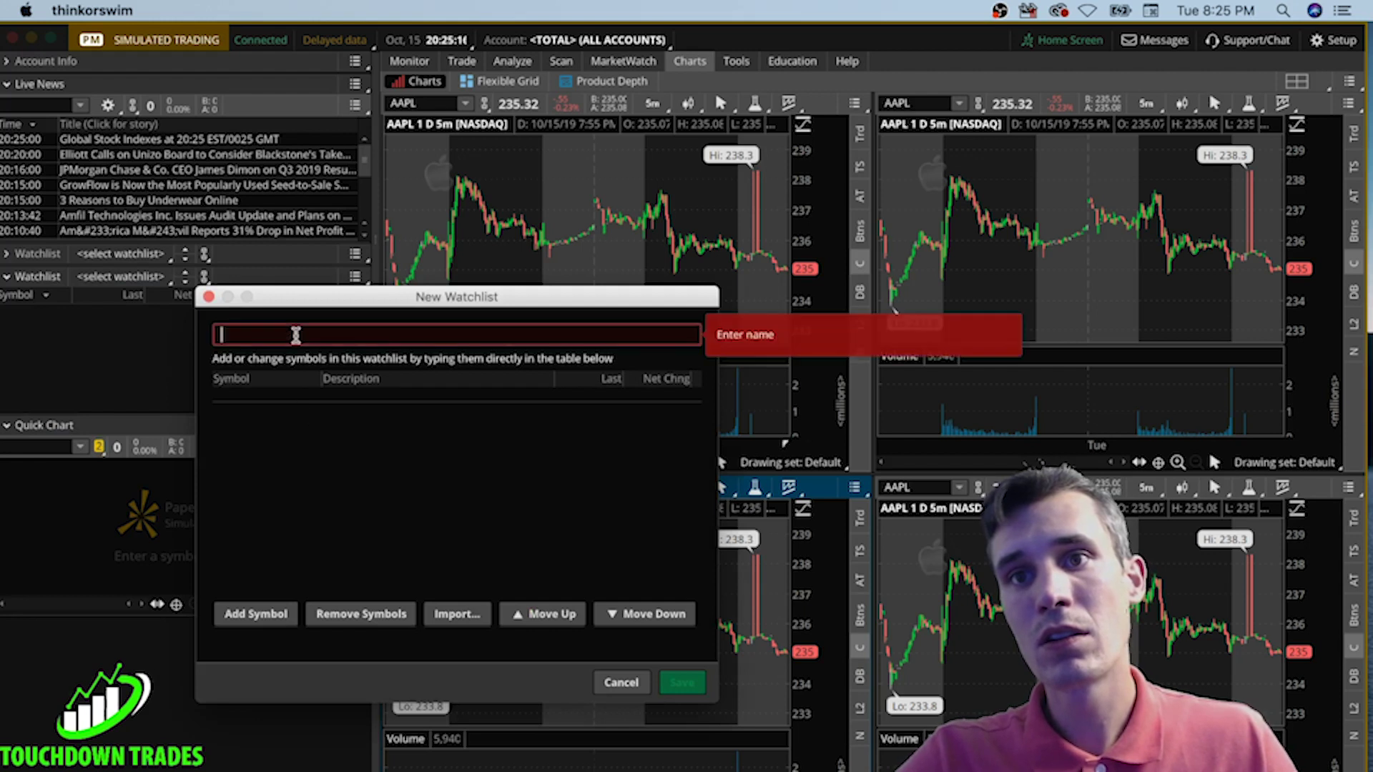
{"action": "type", "text": "person"}
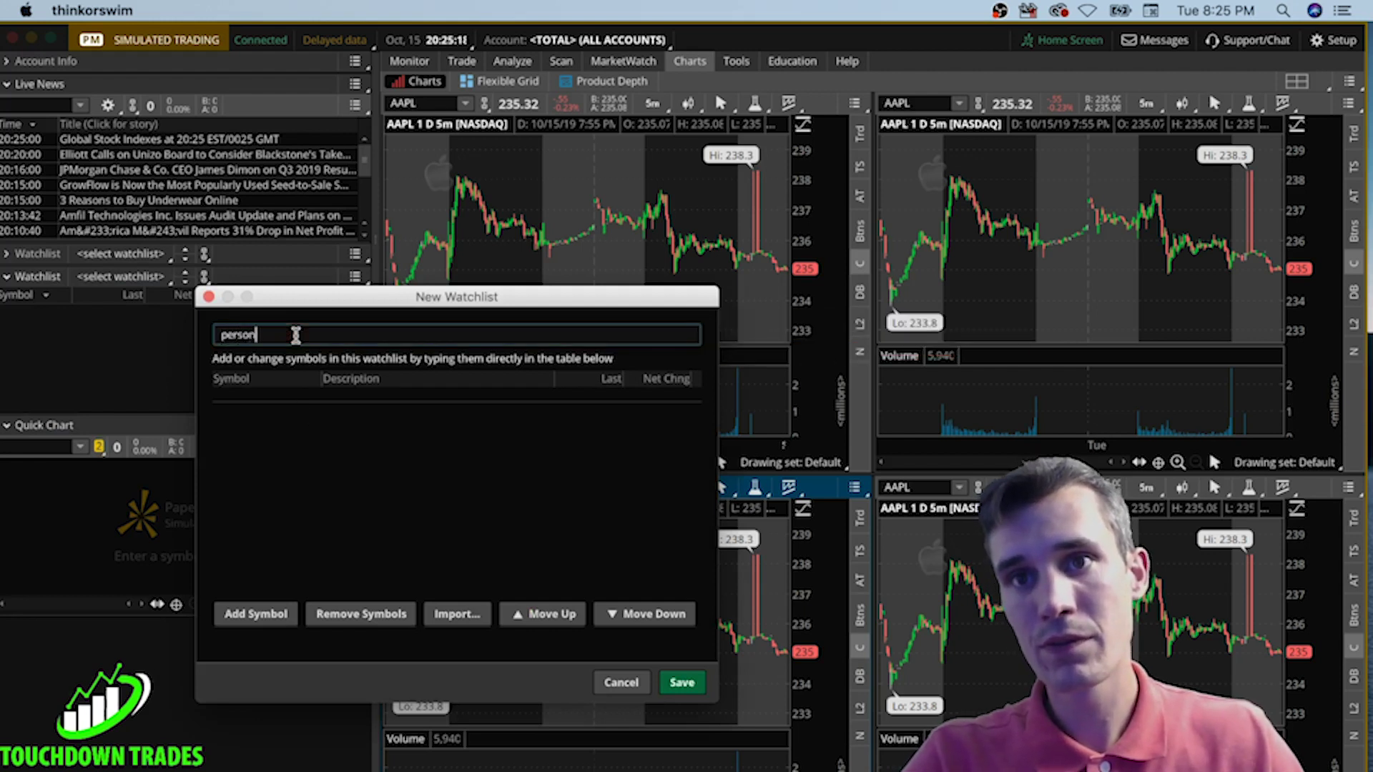
{"action": "type", "text": "al"}
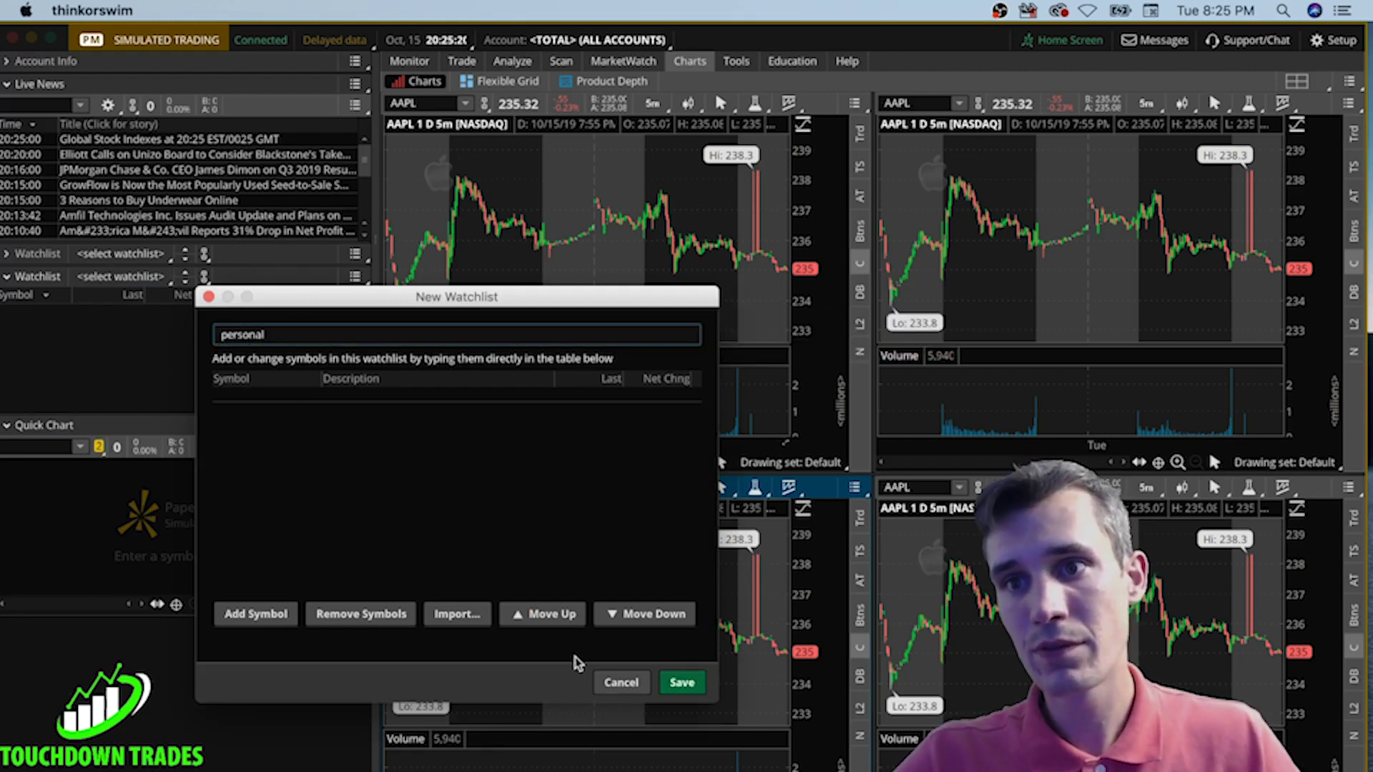
{"action": "left_click", "coordinate": [682, 683]}
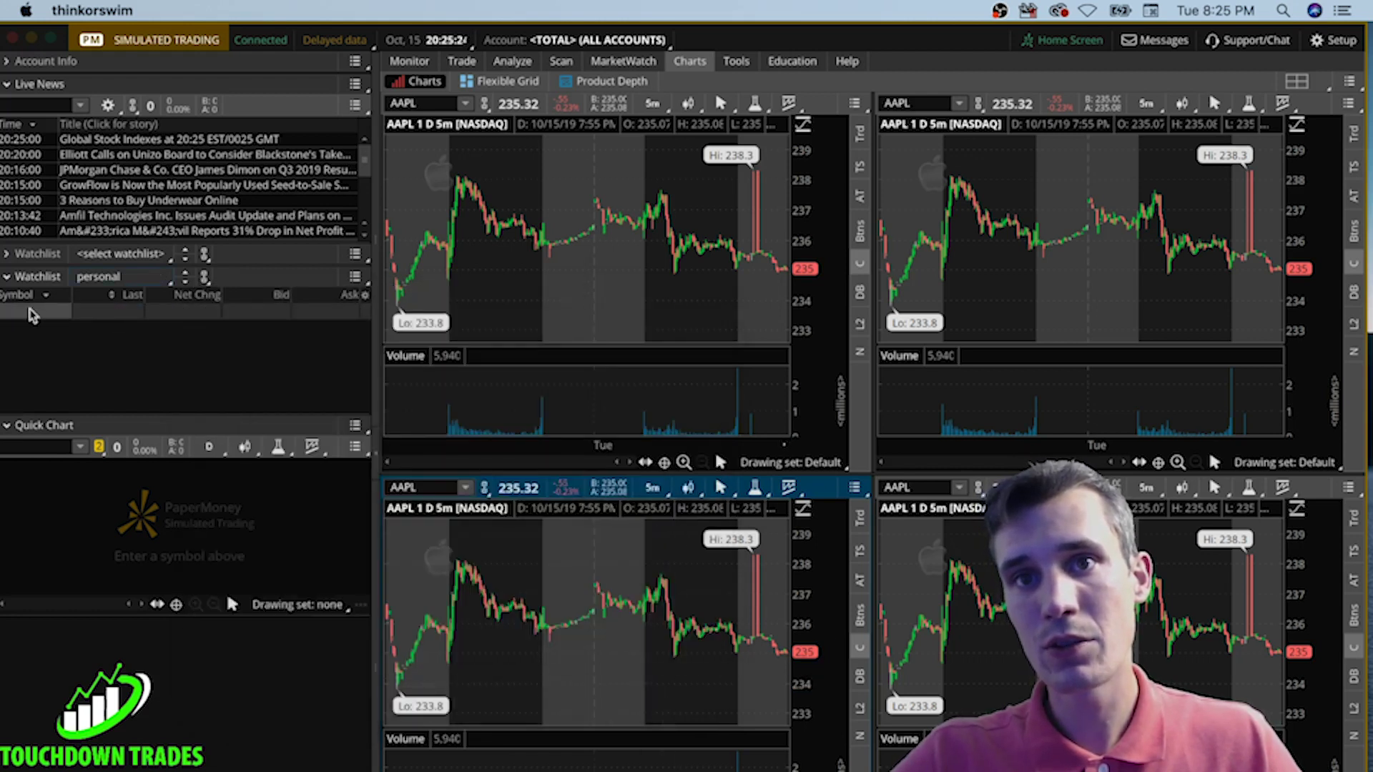
Add SES, DIMI, ROKU and DTSS to the watchlist, dismissing the could-not-add error
{"action": "left_click", "coordinate": [31, 314]}
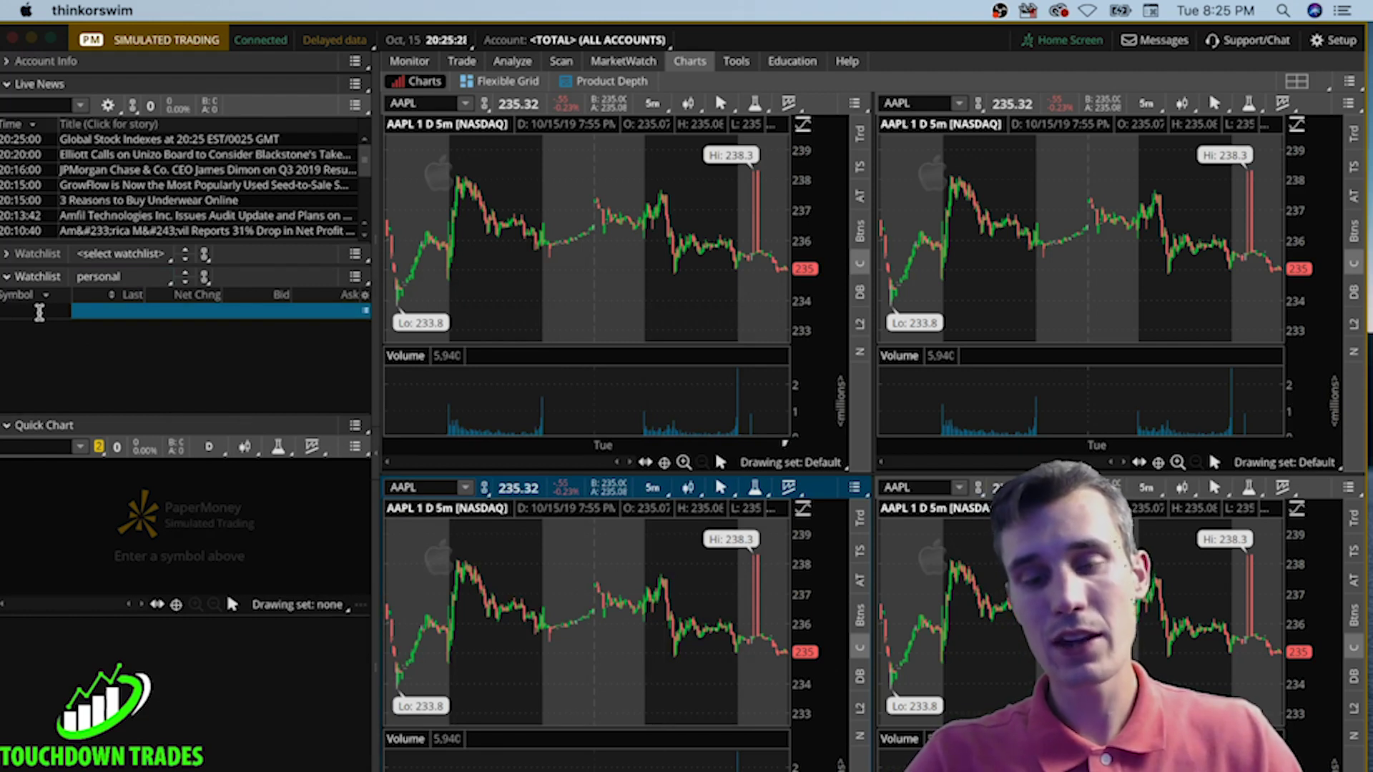
{"action": "type", "text": "SE"}
{"action": "key", "text": "Return"}
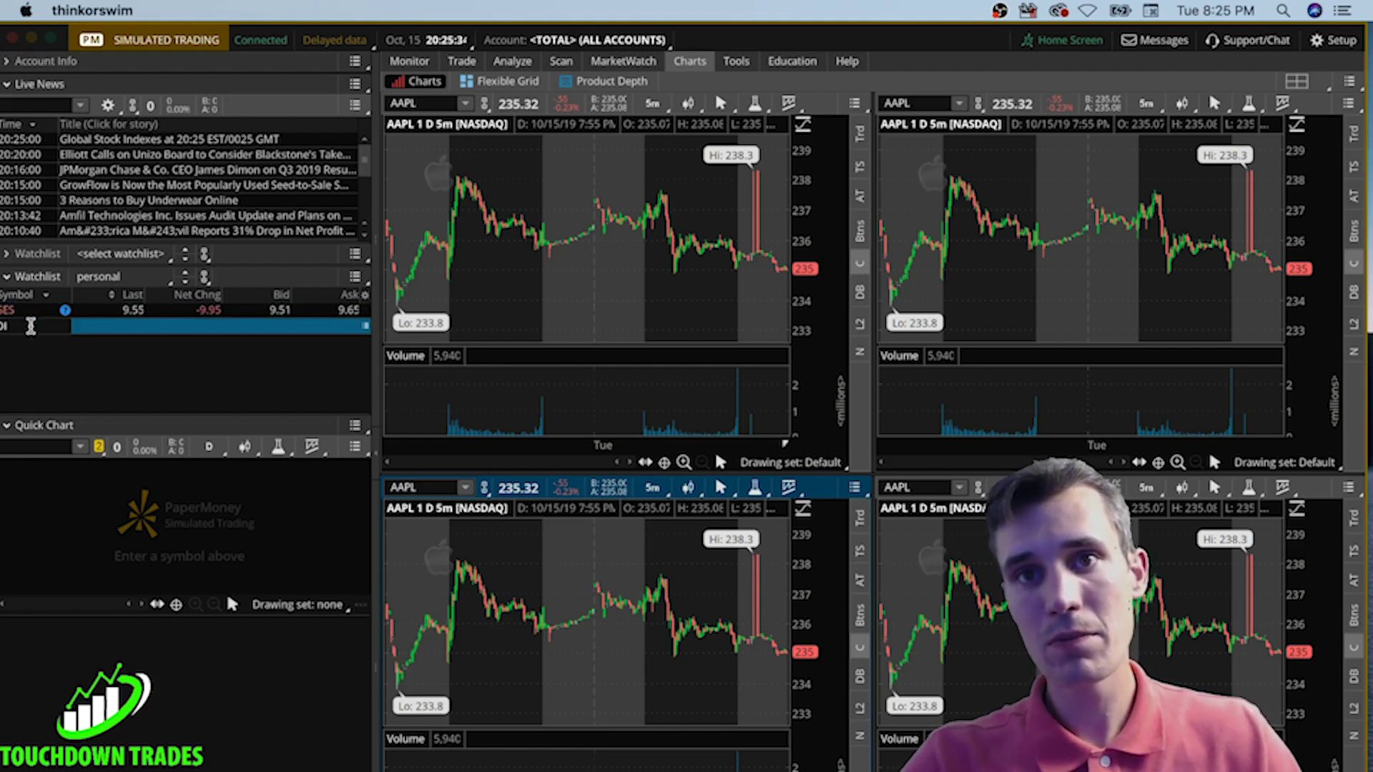
{"action": "key", "text": "Return"}
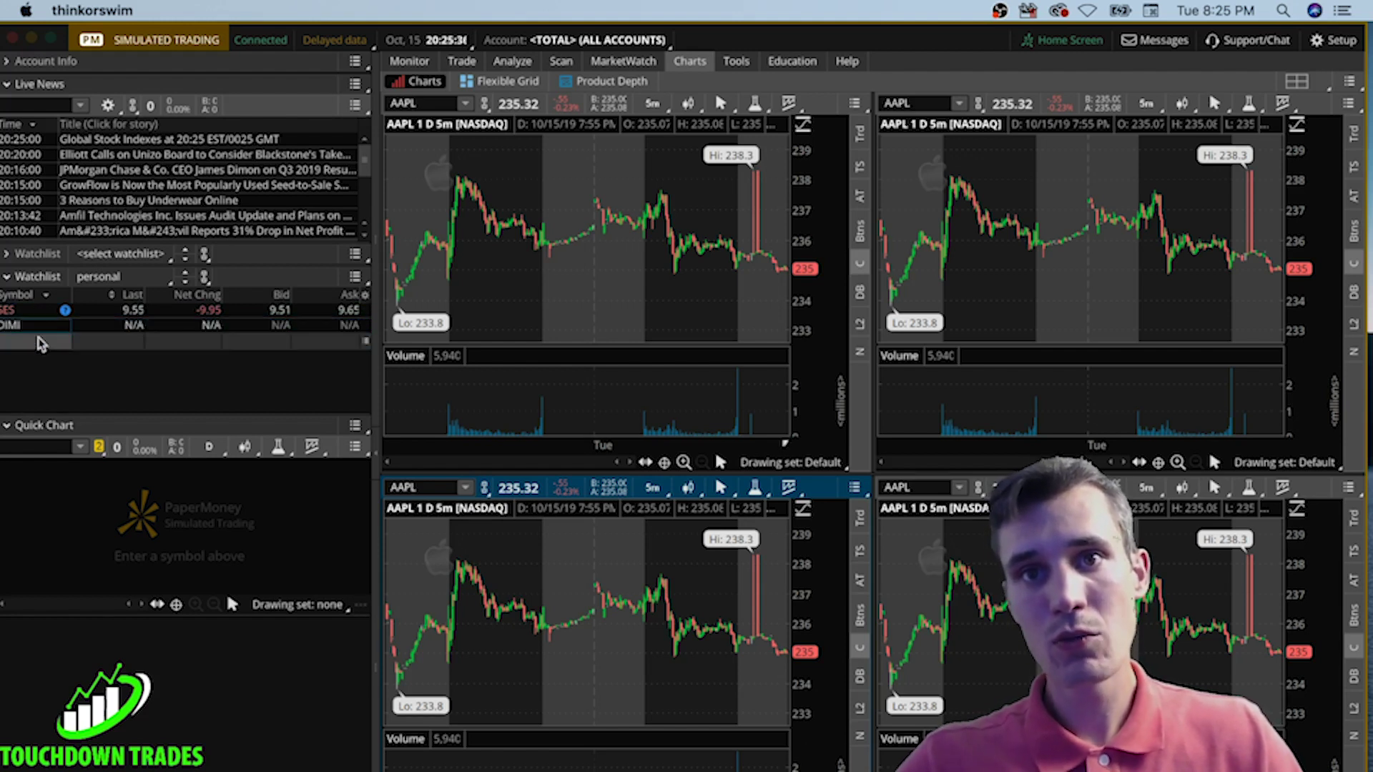
{"action": "type", "text": "ROKU"}
{"action": "key", "text": "Return"}
{"action": "type", "text": "VRR"}
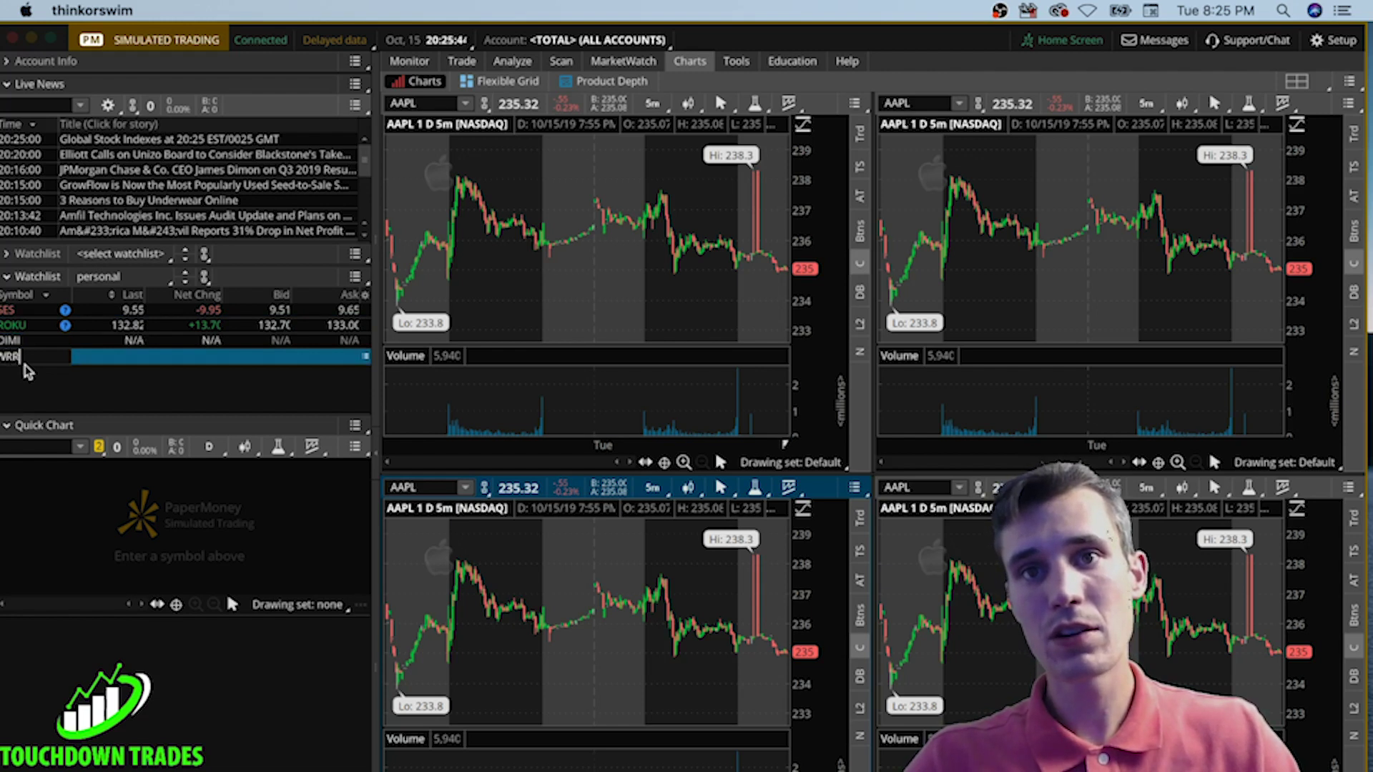
{"action": "key", "text": "Return"}
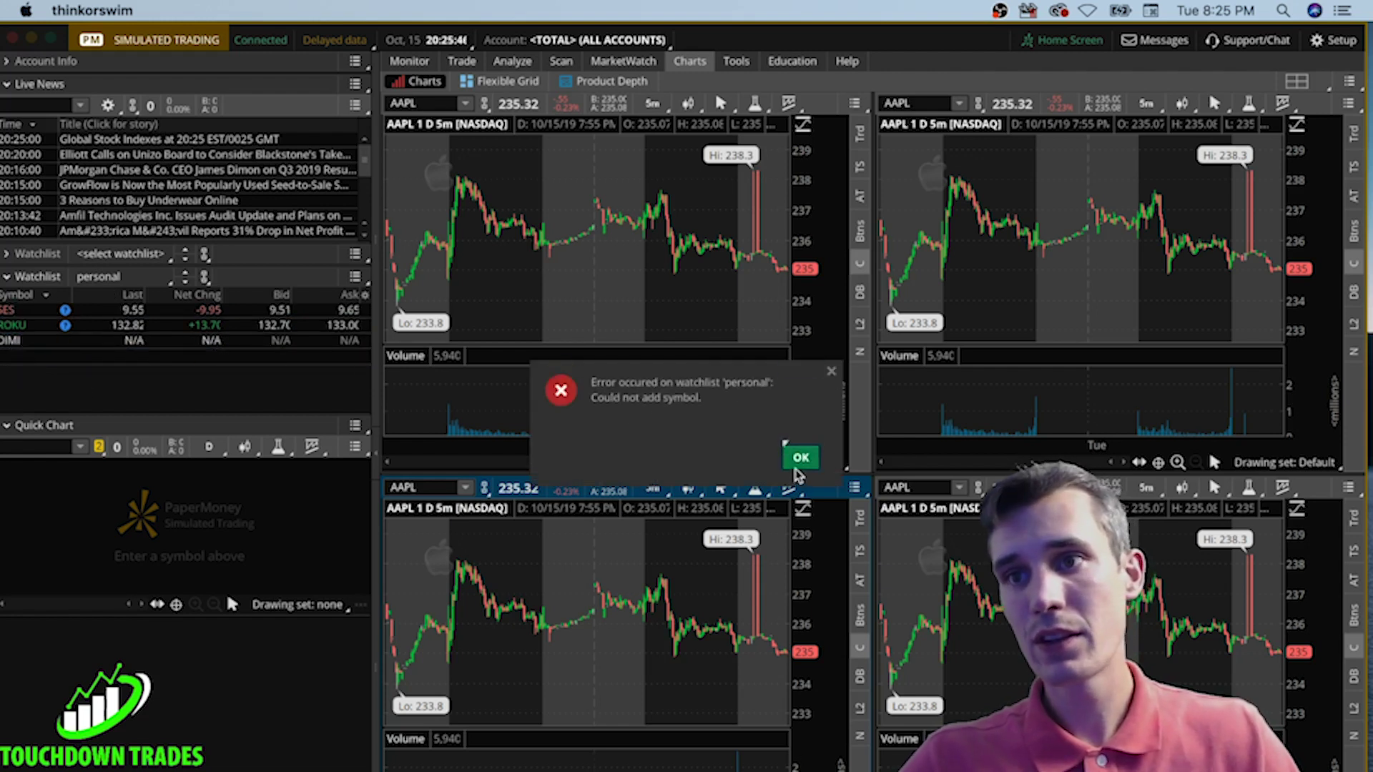
{"action": "left_click", "coordinate": [799, 460]}
{"action": "left_click", "coordinate": [16, 354]}
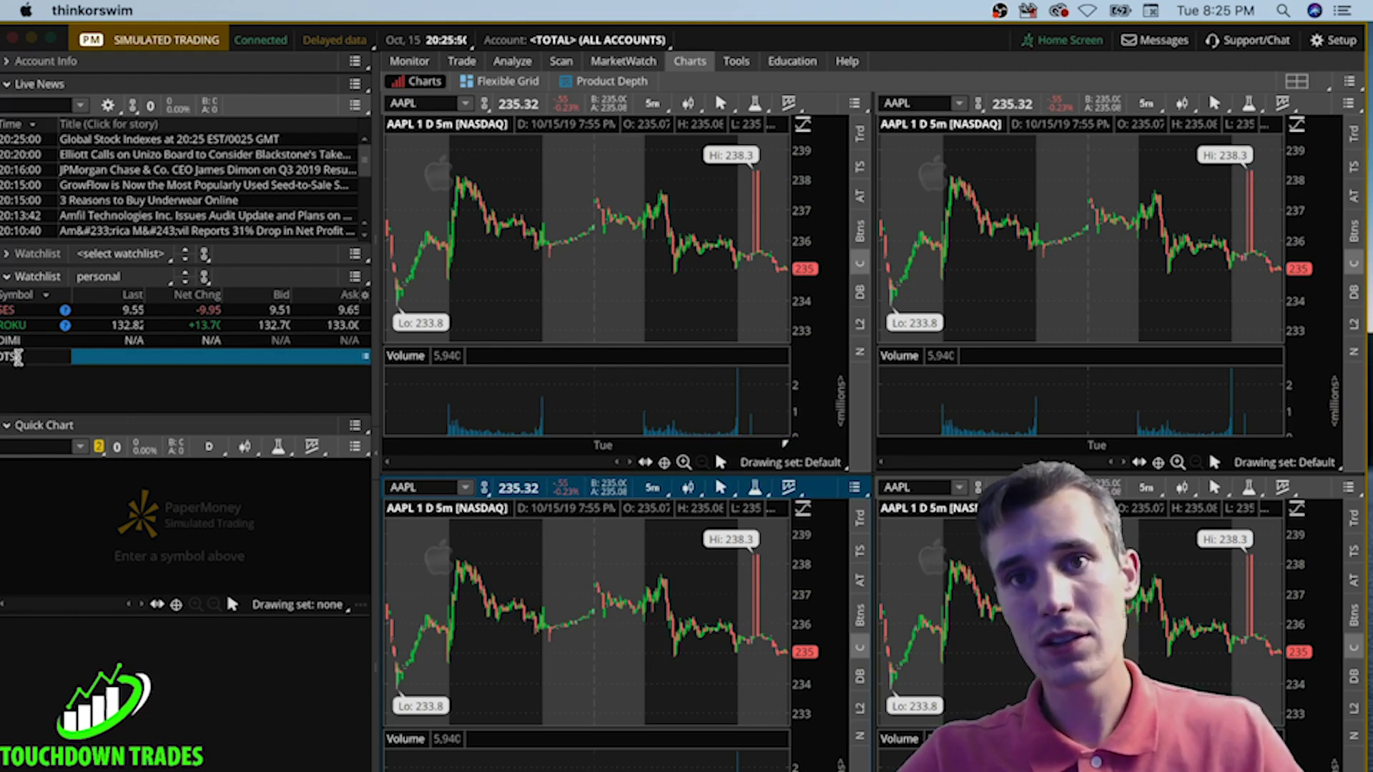
{"action": "key", "text": "Return"}
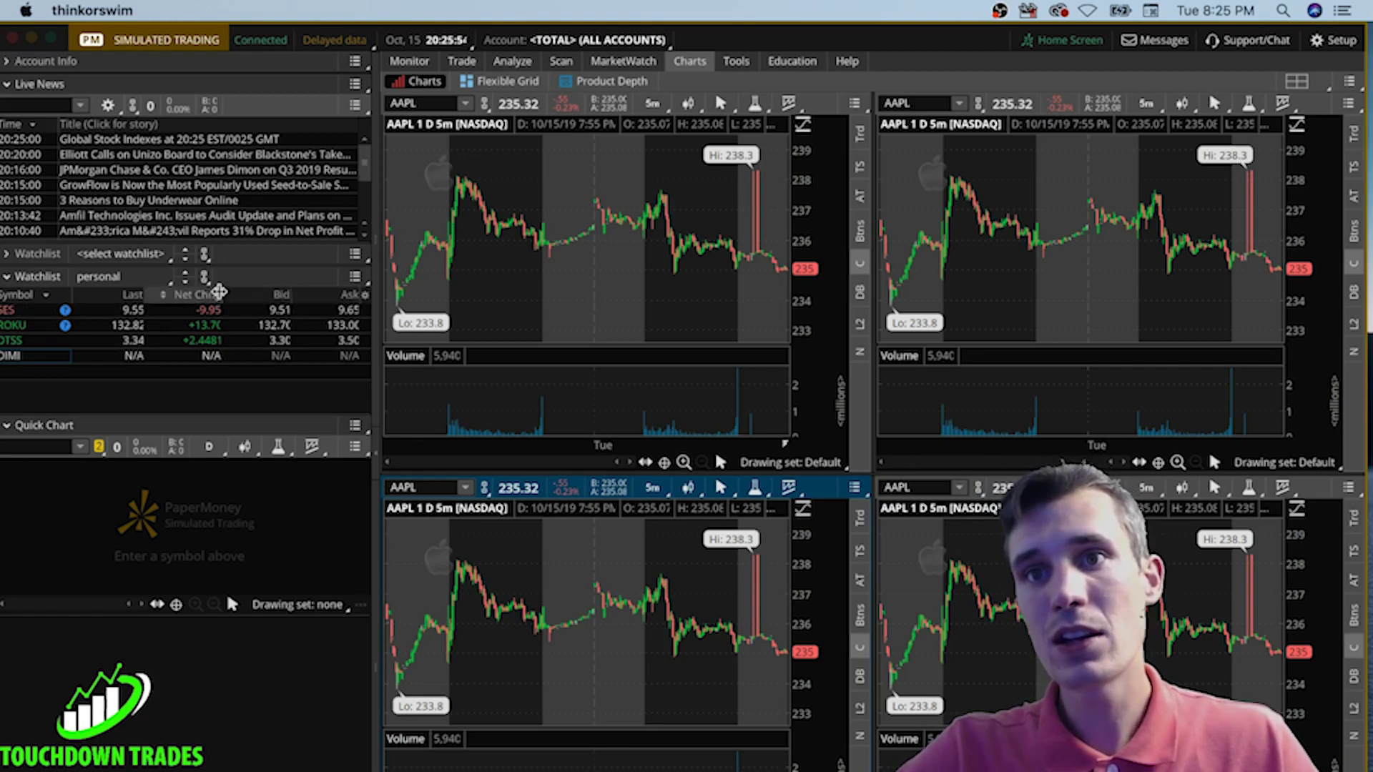
{"action": "left_click", "coordinate": [365, 296]}
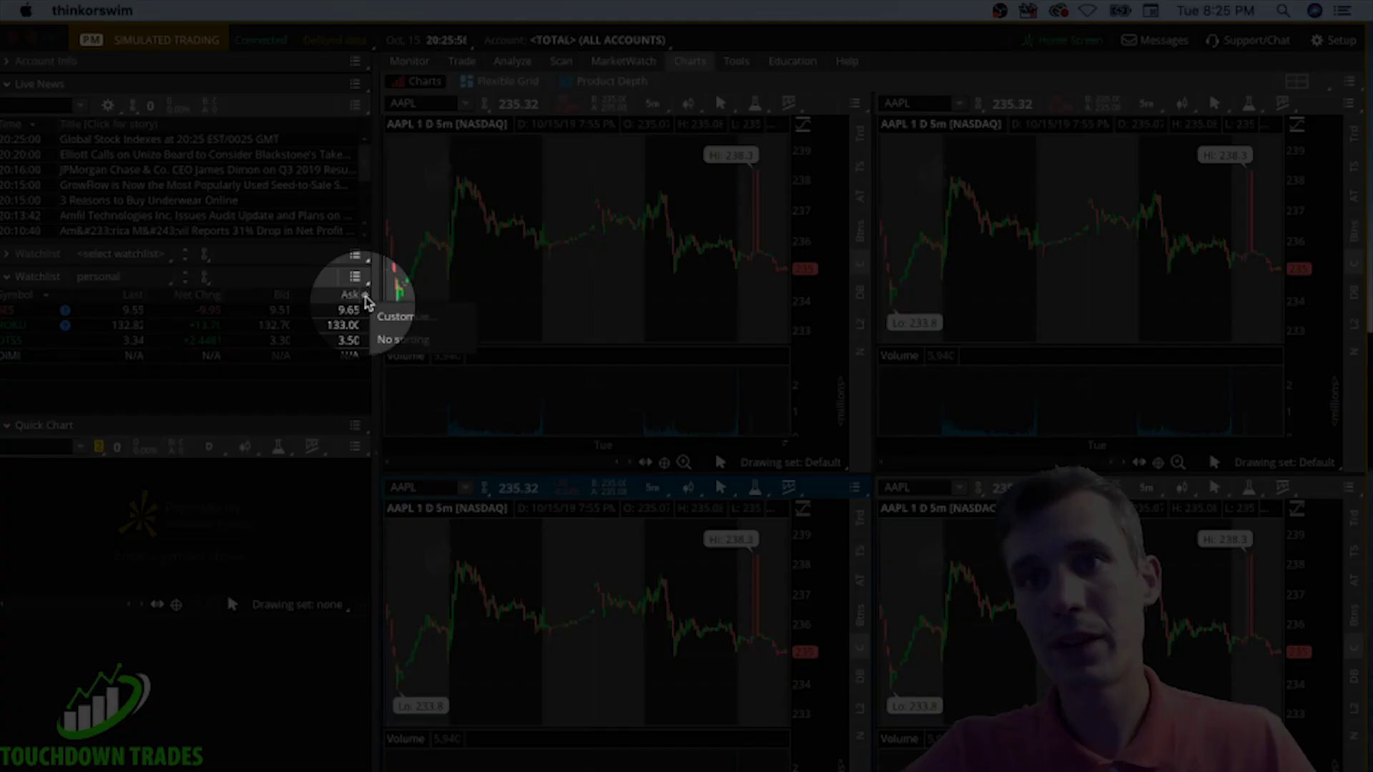
{"action": "left_click", "coordinate": [400, 317]}
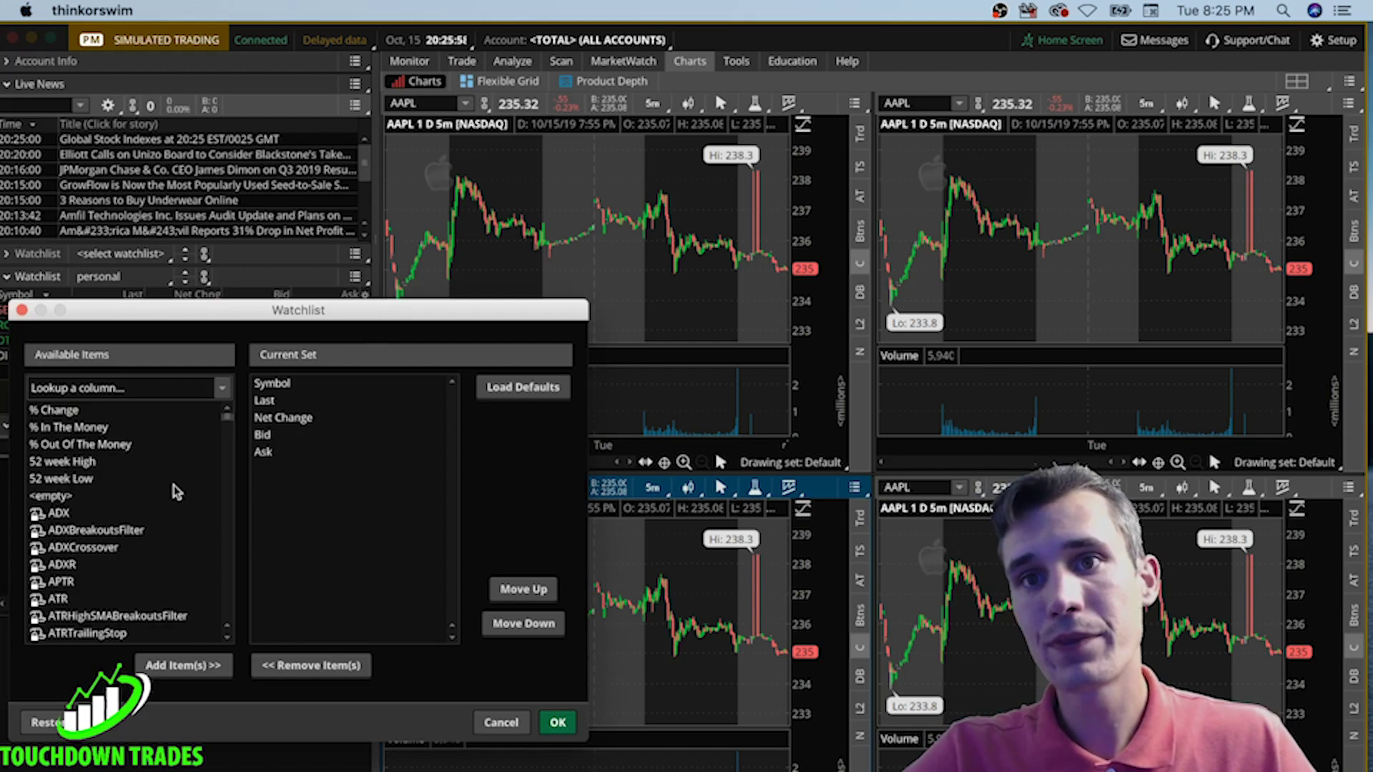
{"action": "scroll", "coordinate": [77, 535], "scroll_direction": "down", "scroll_amount": 3}
{"action": "scroll", "coordinate": [52, 563], "scroll_direction": "up", "scroll_amount": 3}
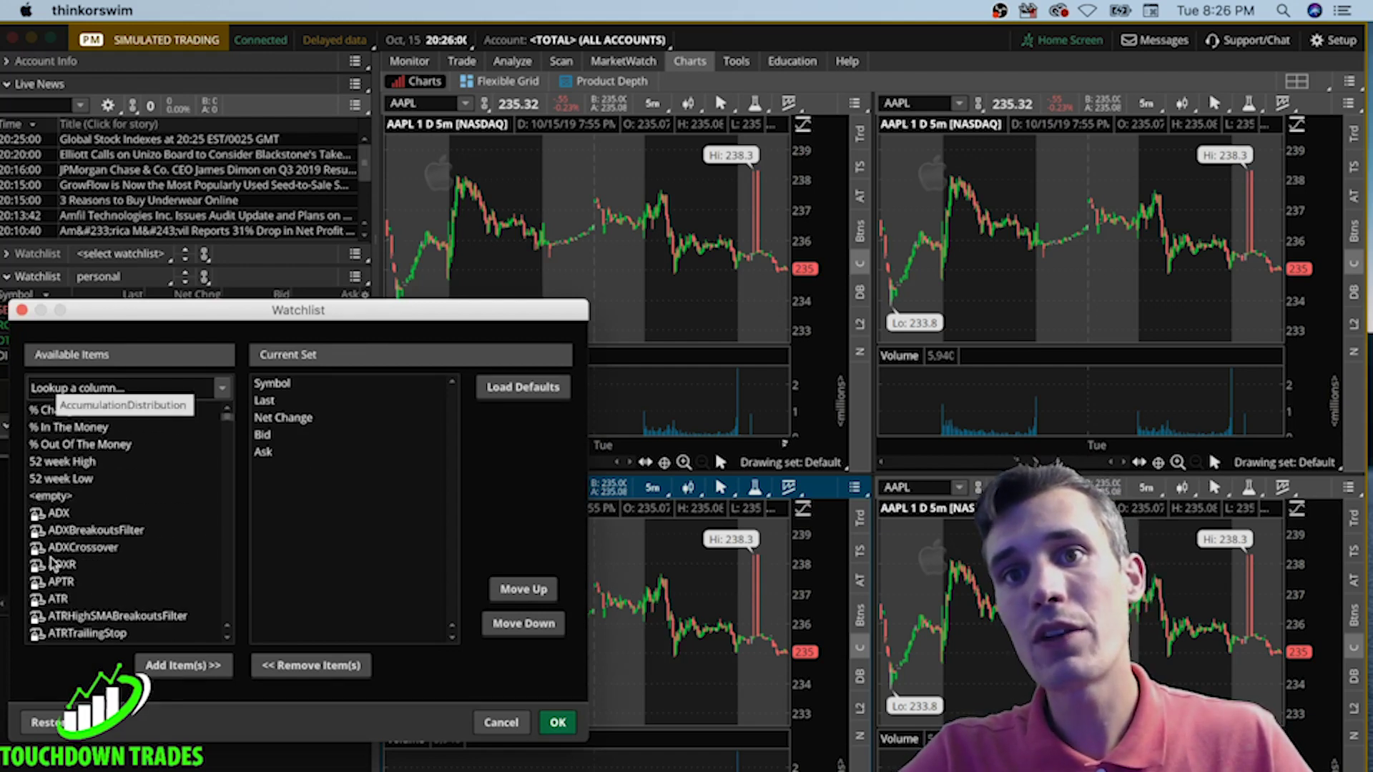
{"action": "scroll", "coordinate": [53, 563], "scroll_direction": "down", "scroll_amount": 10}
{"action": "scroll", "coordinate": [52, 563], "scroll_direction": "down", "scroll_amount": 10}
{"action": "scroll", "coordinate": [53, 562], "scroll_direction": "down", "scroll_amount": 10}
{"action": "scroll", "coordinate": [52, 563], "scroll_direction": "down", "scroll_amount": 5}
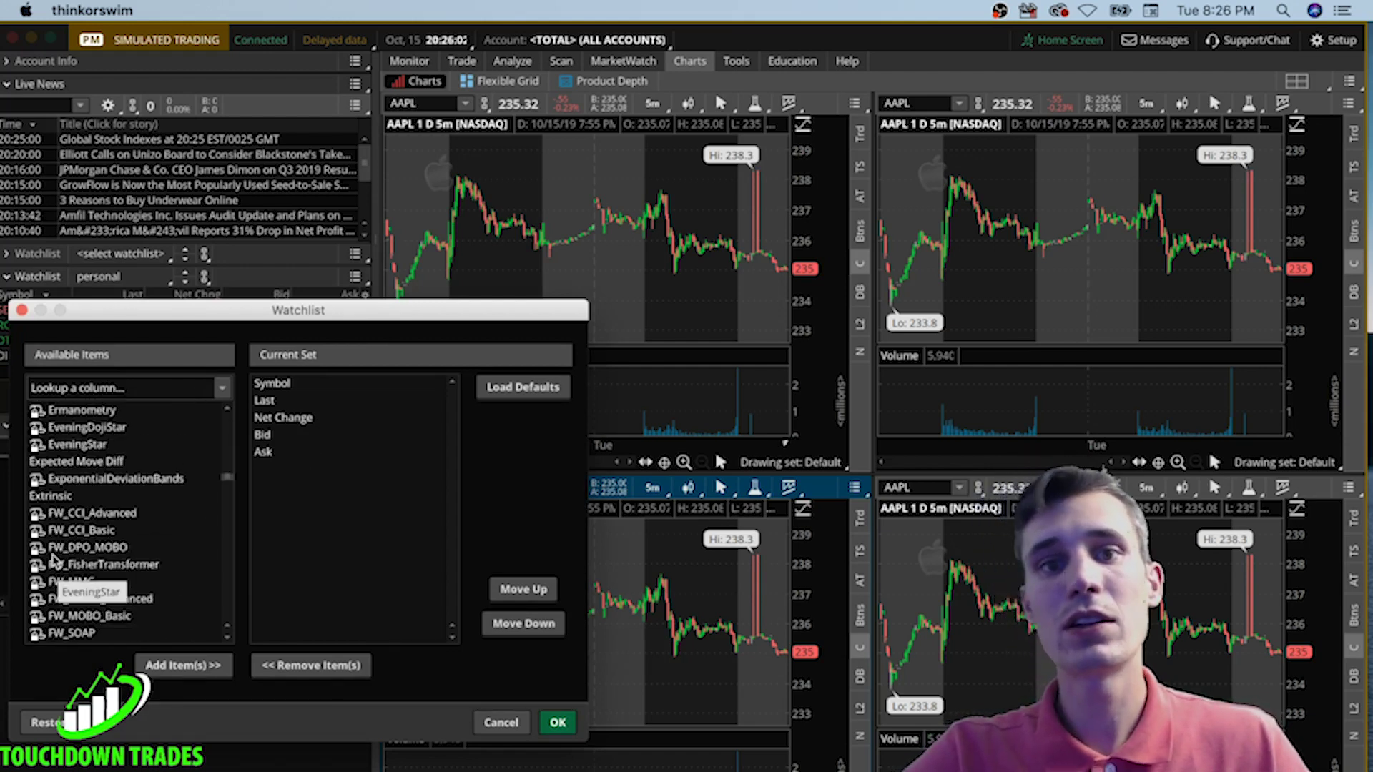
{"action": "scroll", "coordinate": [52, 563], "scroll_direction": "down", "scroll_amount": 3}
{"action": "left_click", "coordinate": [558, 725]}
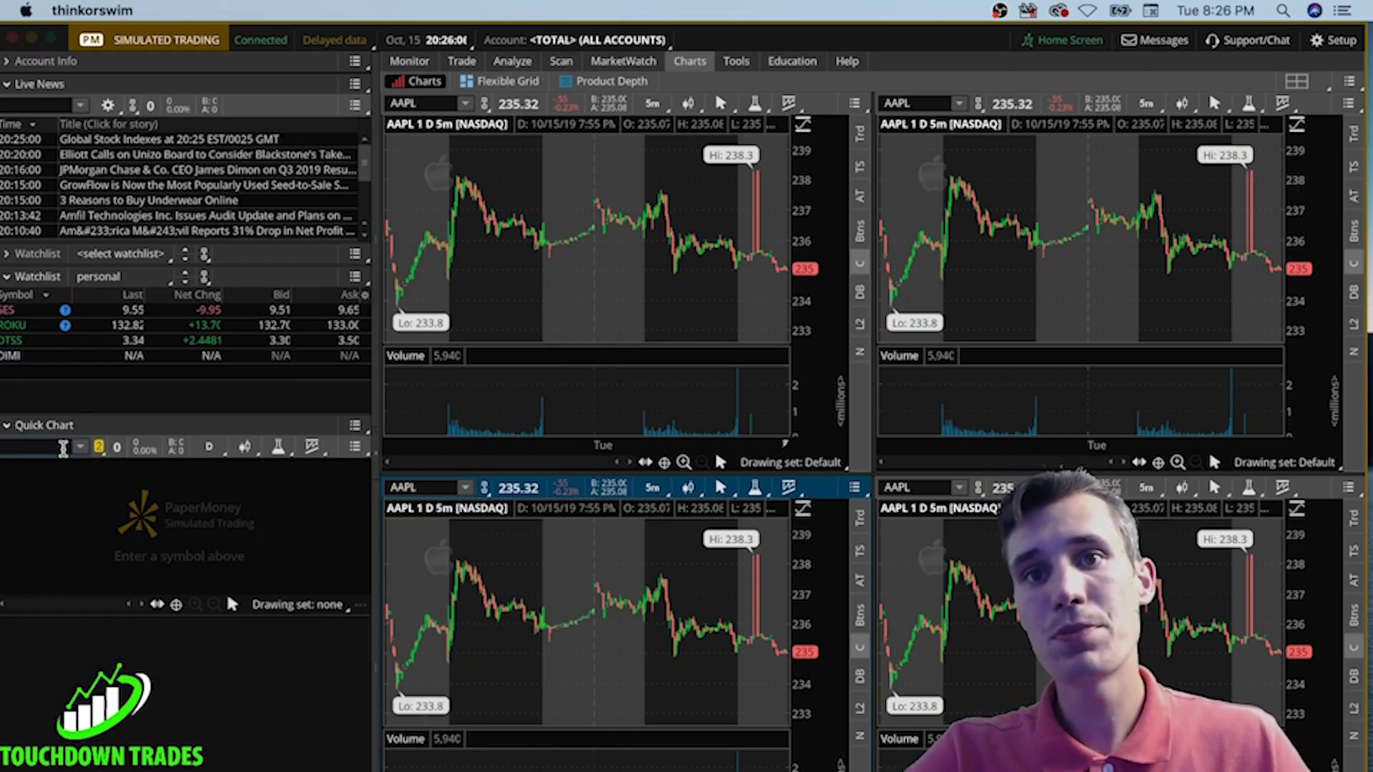
Unlink the quick chart, load SPY into it, and drag its panel taller
{"action": "left_click", "coordinate": [99, 449]}
{"action": "left_click", "coordinate": [97, 477]}
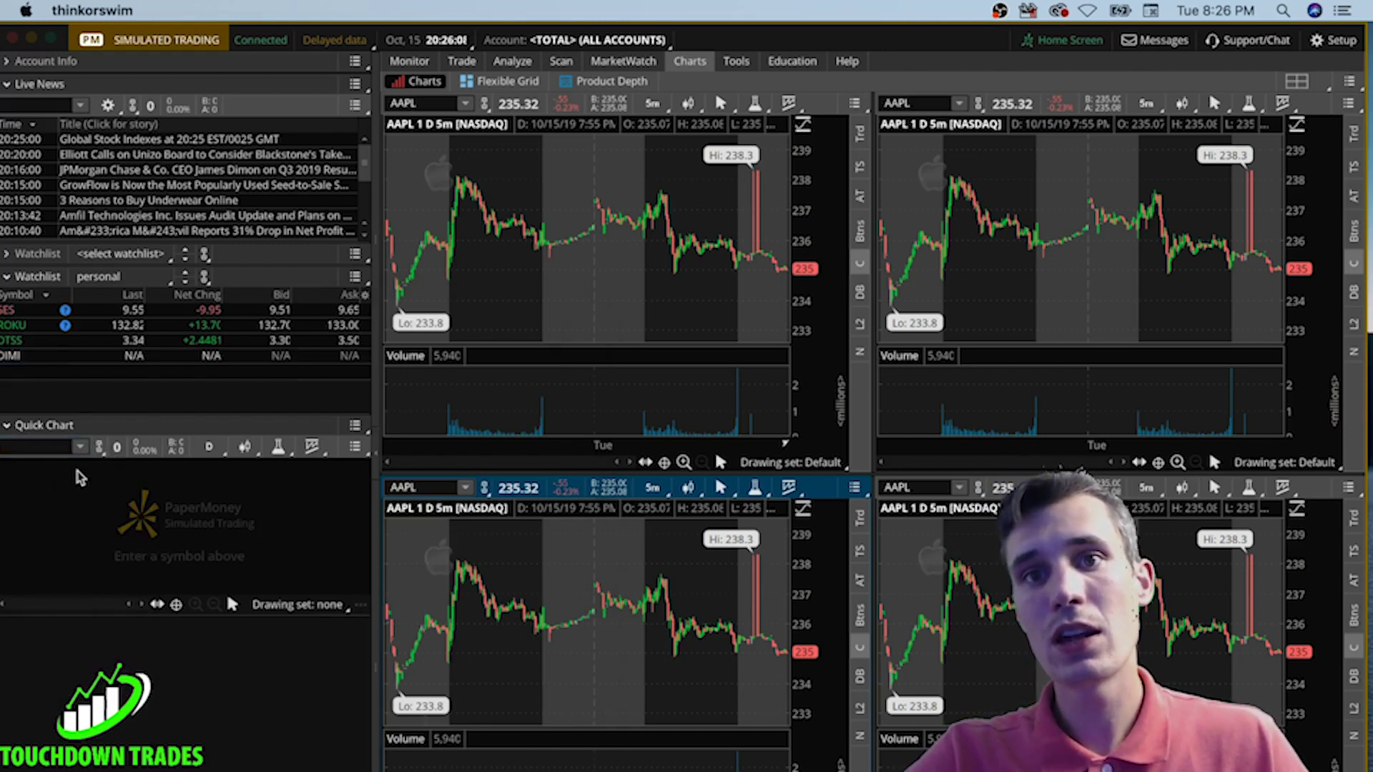
{"action": "type", "text": "SPY"}
{"action": "key", "text": "Return"}
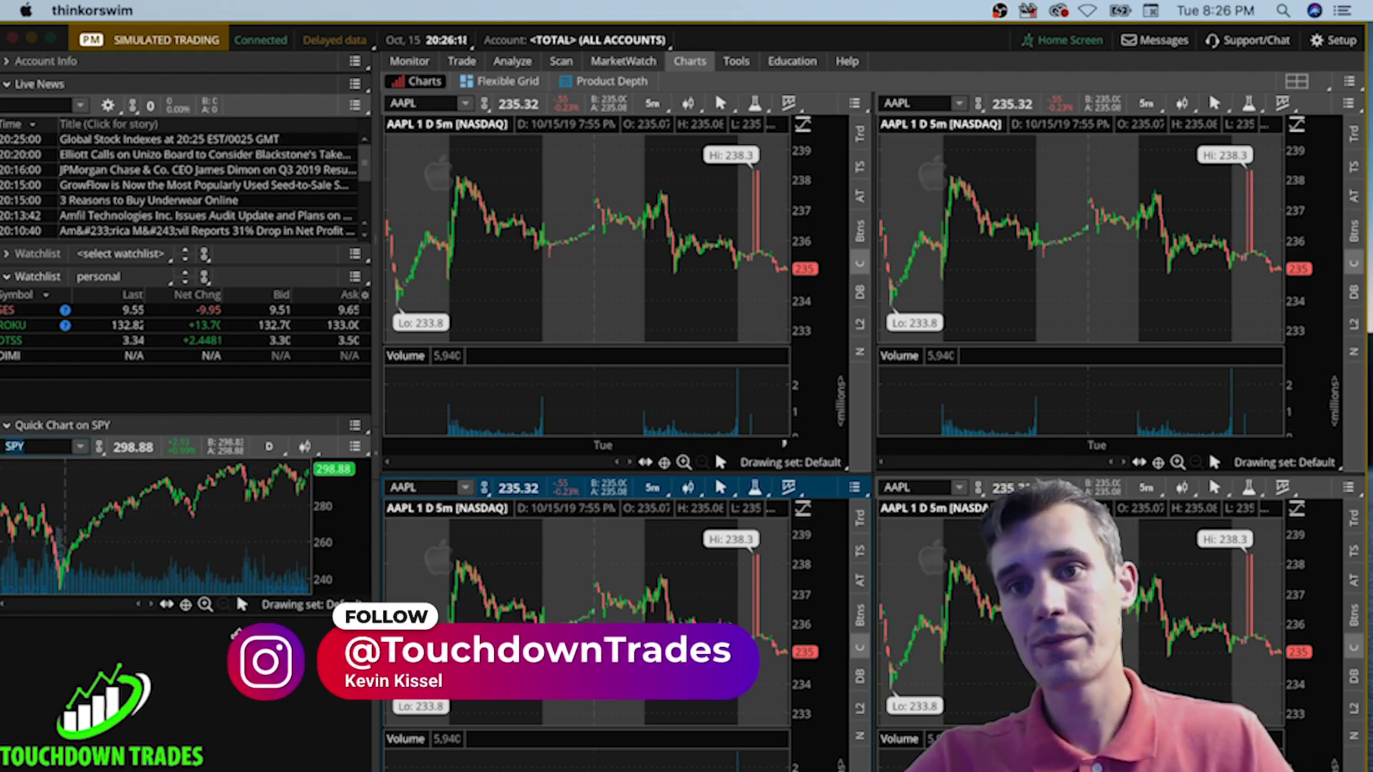
{"action": "left_click_drag", "start_coordinate": [233, 619], "coordinate": [236, 767]}
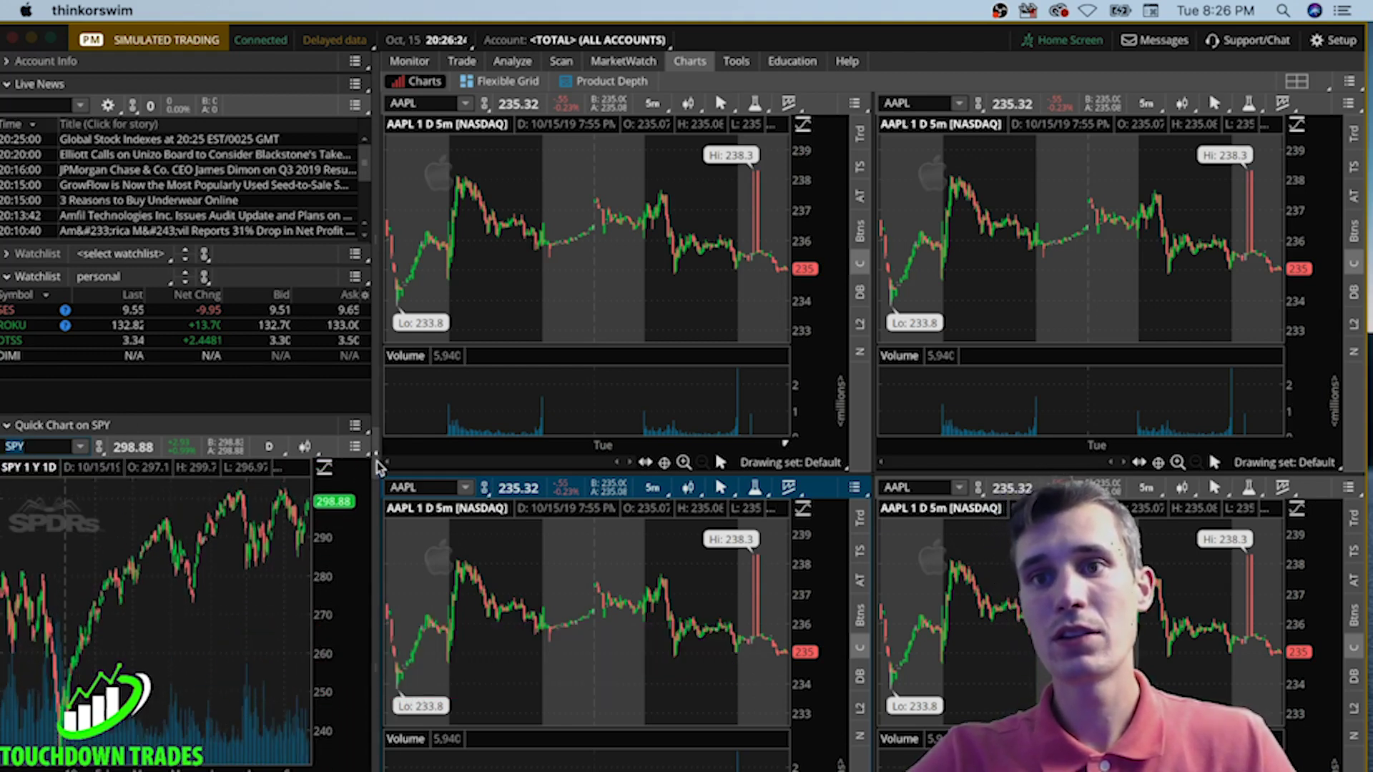
{"action": "left_click", "coordinate": [376, 461]}
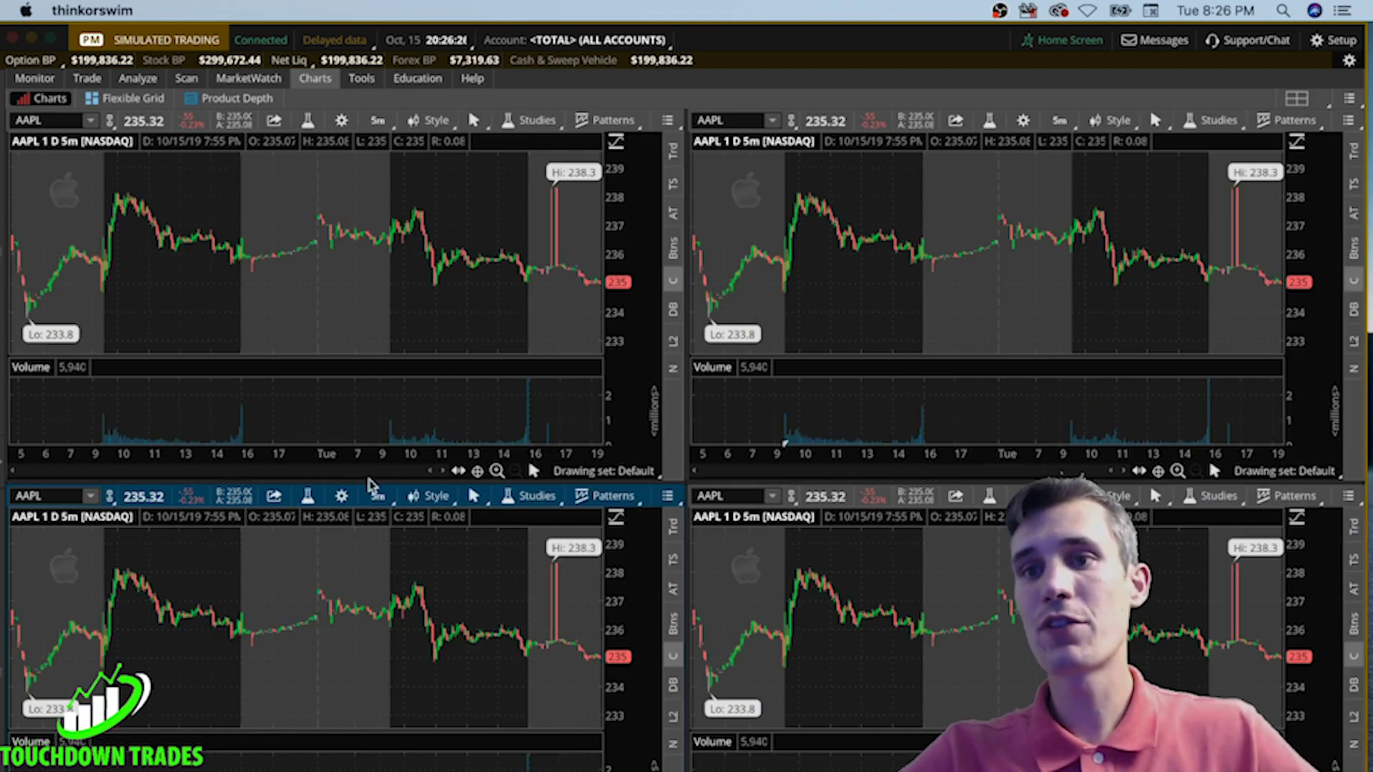
Load DTSS top-right, ROKU top-left and SES lower-left on the charts
{"action": "left_click", "coordinate": [726, 121]}
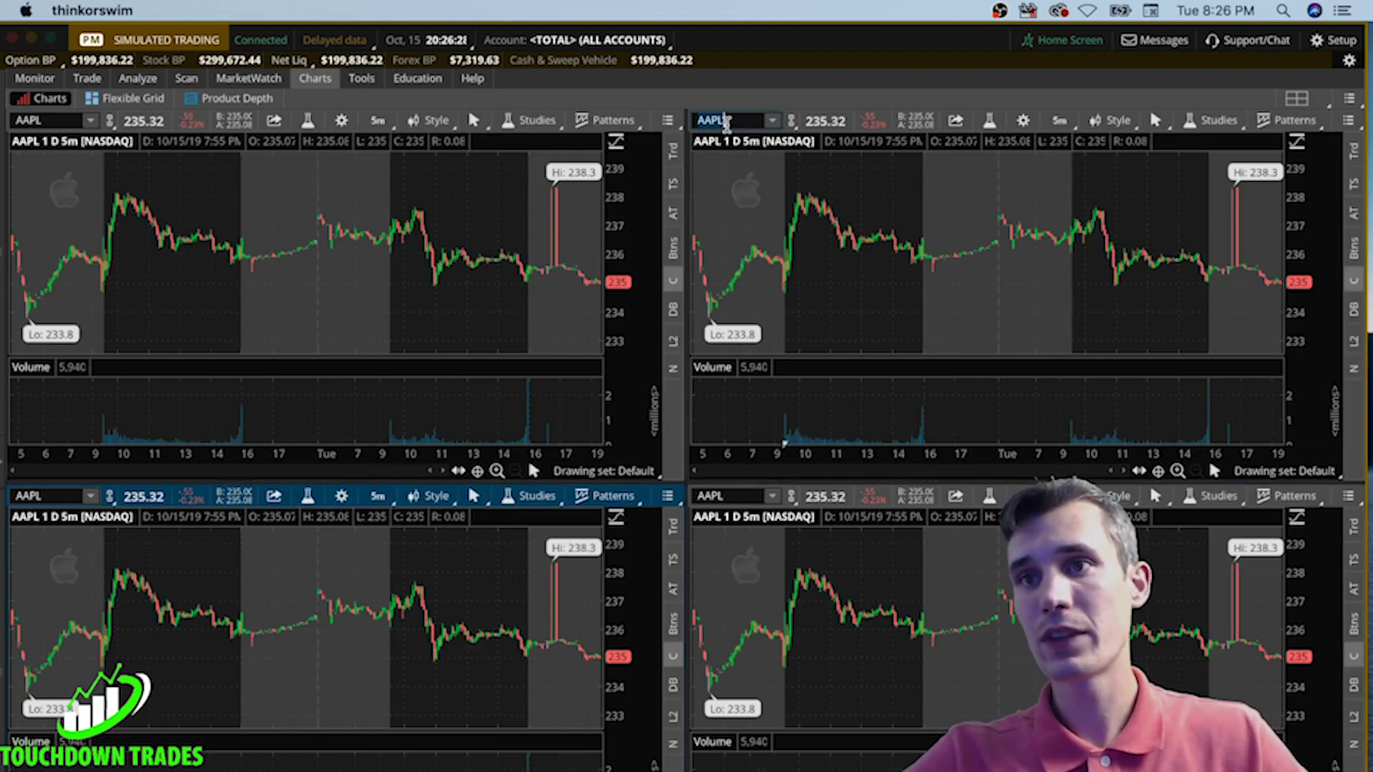
{"action": "type", "text": "DTSS"}
{"action": "key", "text": "Return"}
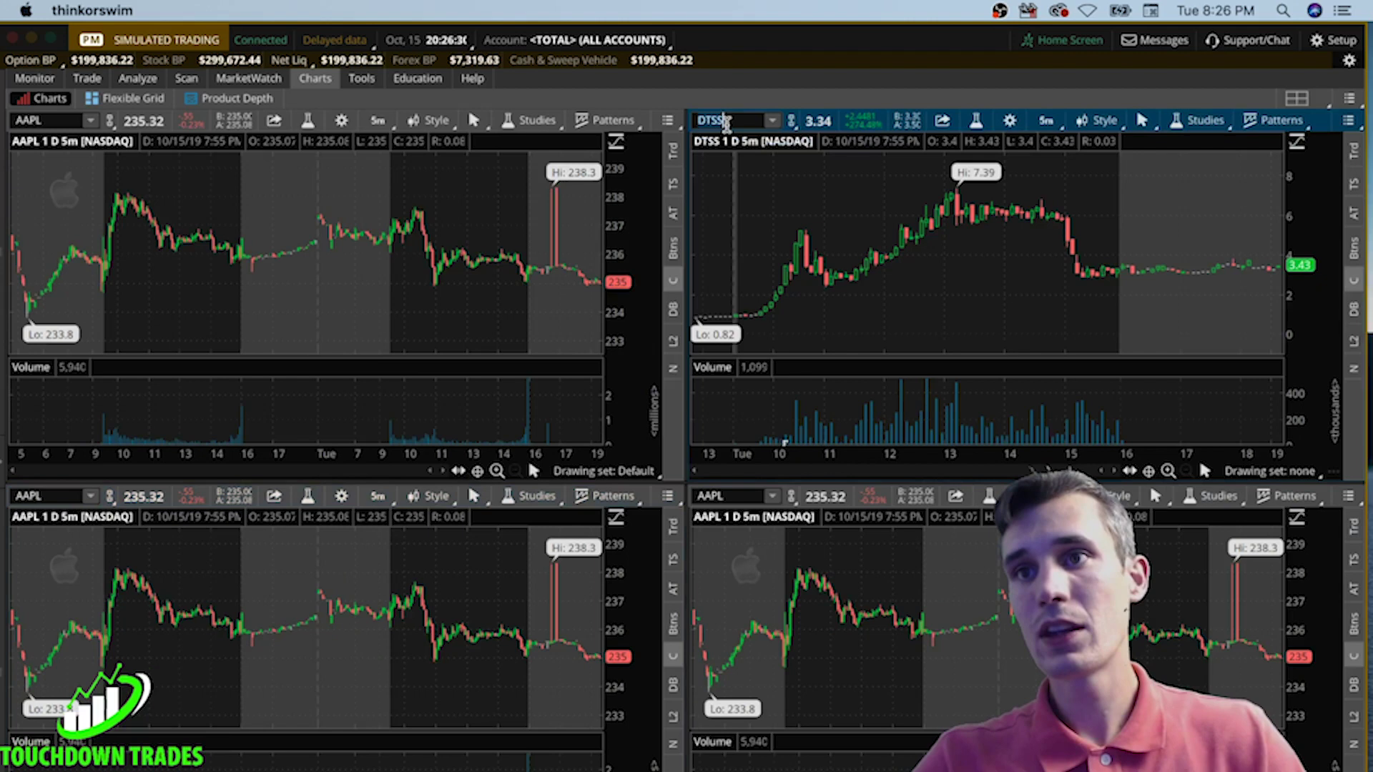
{"action": "left_click", "coordinate": [51, 120]}
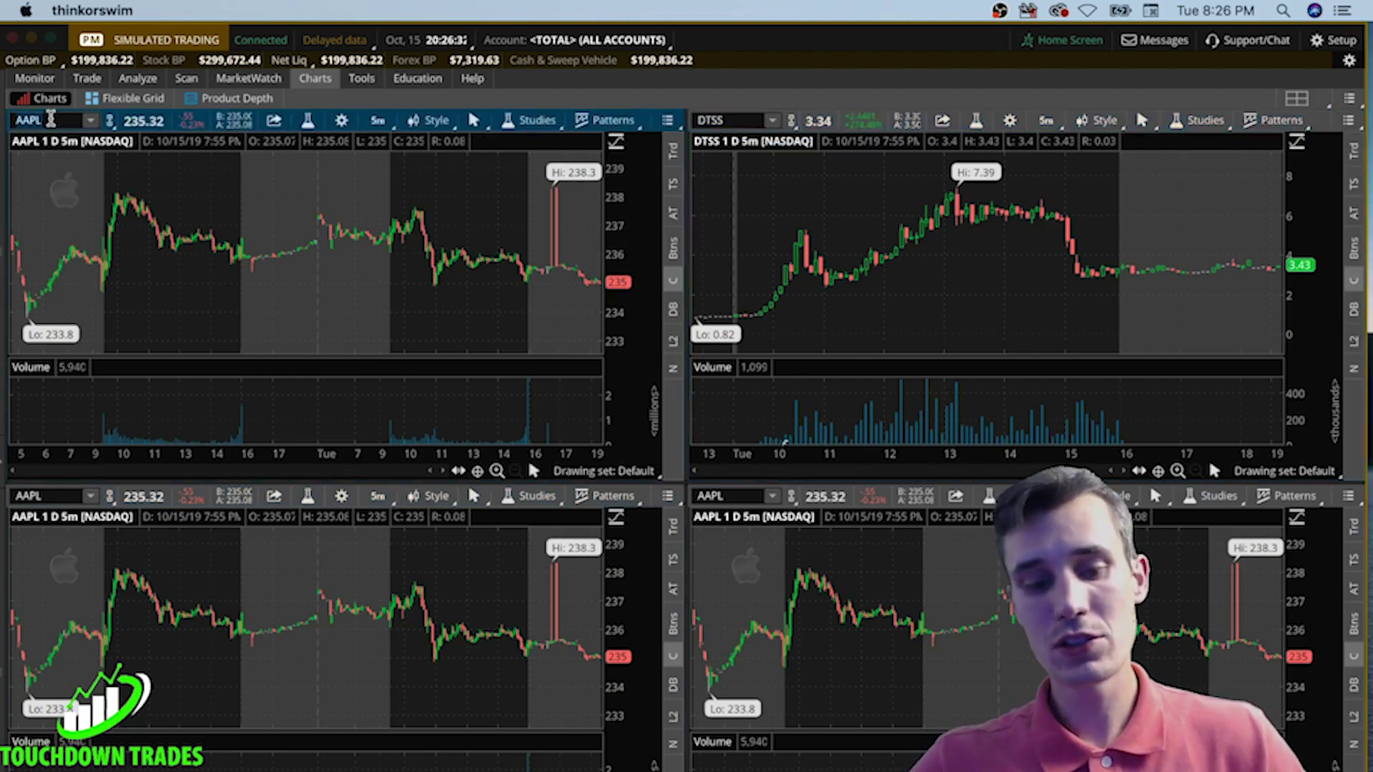
{"action": "type", "text": "ROKU"}
{"action": "key", "text": "Return"}
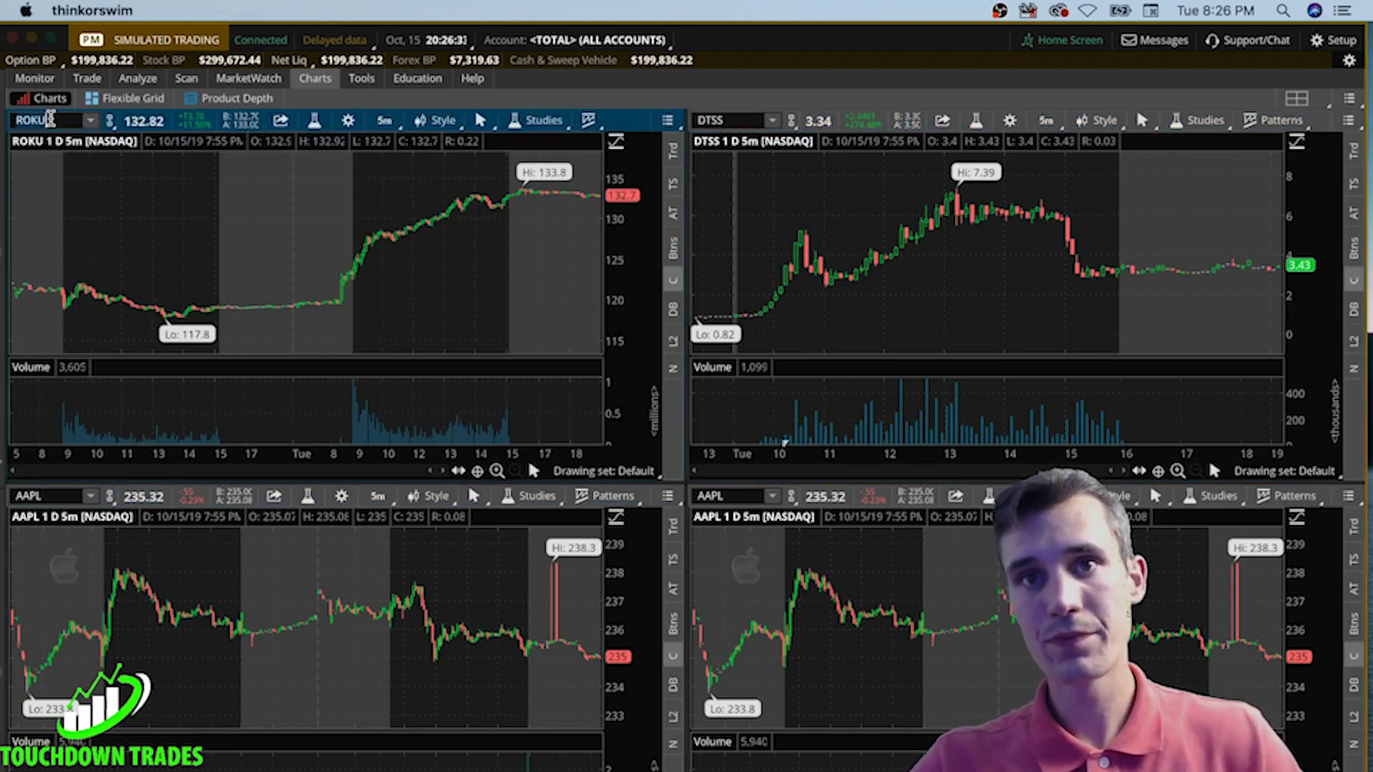
{"action": "left_click", "coordinate": [41, 497]}
{"action": "type", "text": "S"}
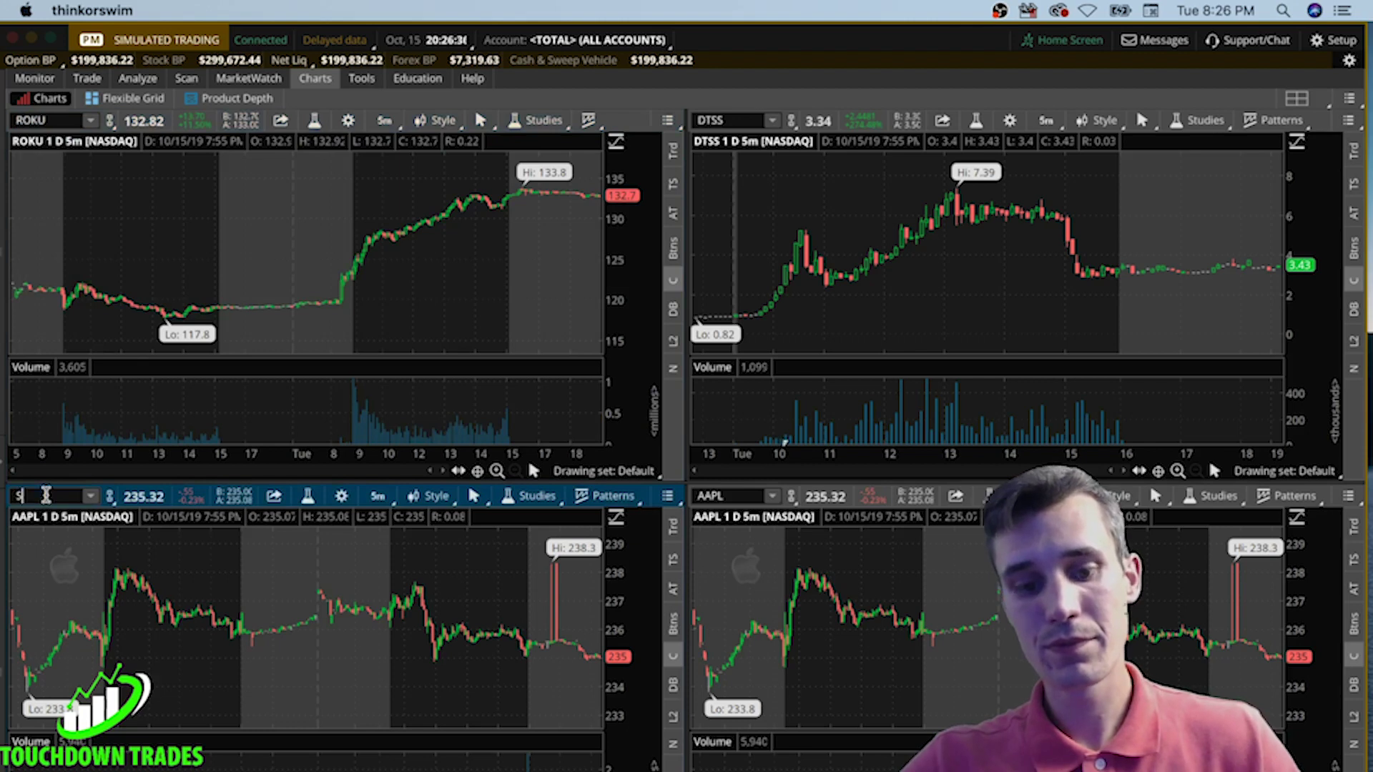
{"action": "type", "text": "ES"}
{"action": "key", "text": "Return"}
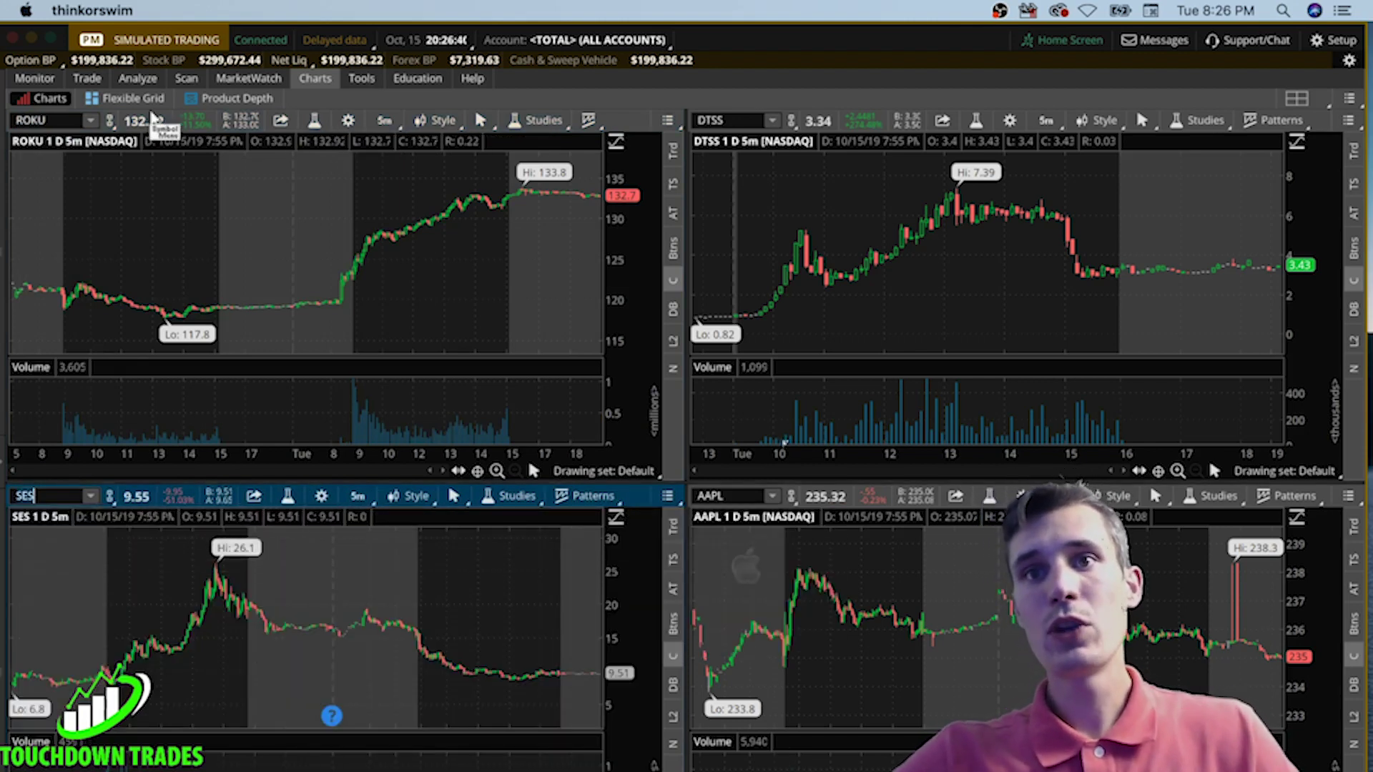
{"action": "left_click", "coordinate": [116, 98]}
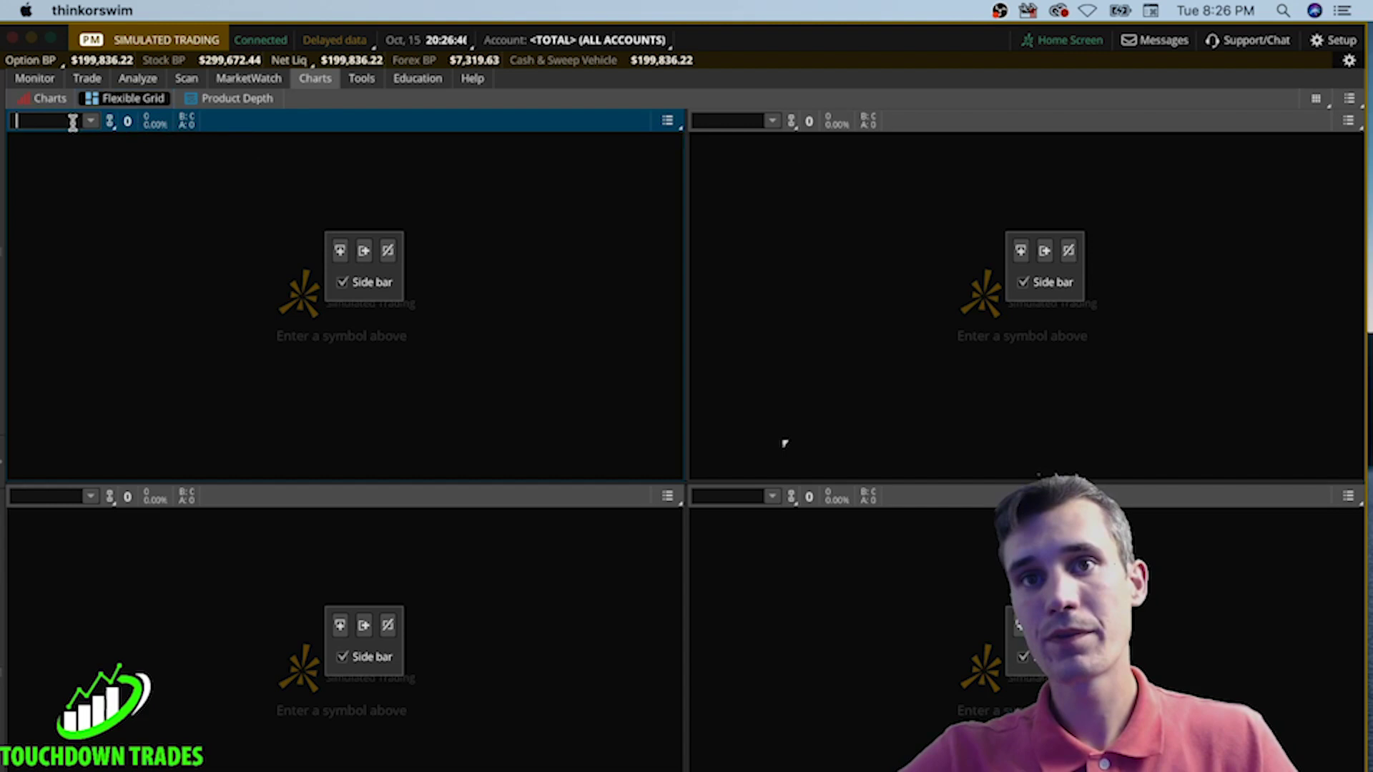
{"action": "mouse_move", "coordinate": [43, 120]}
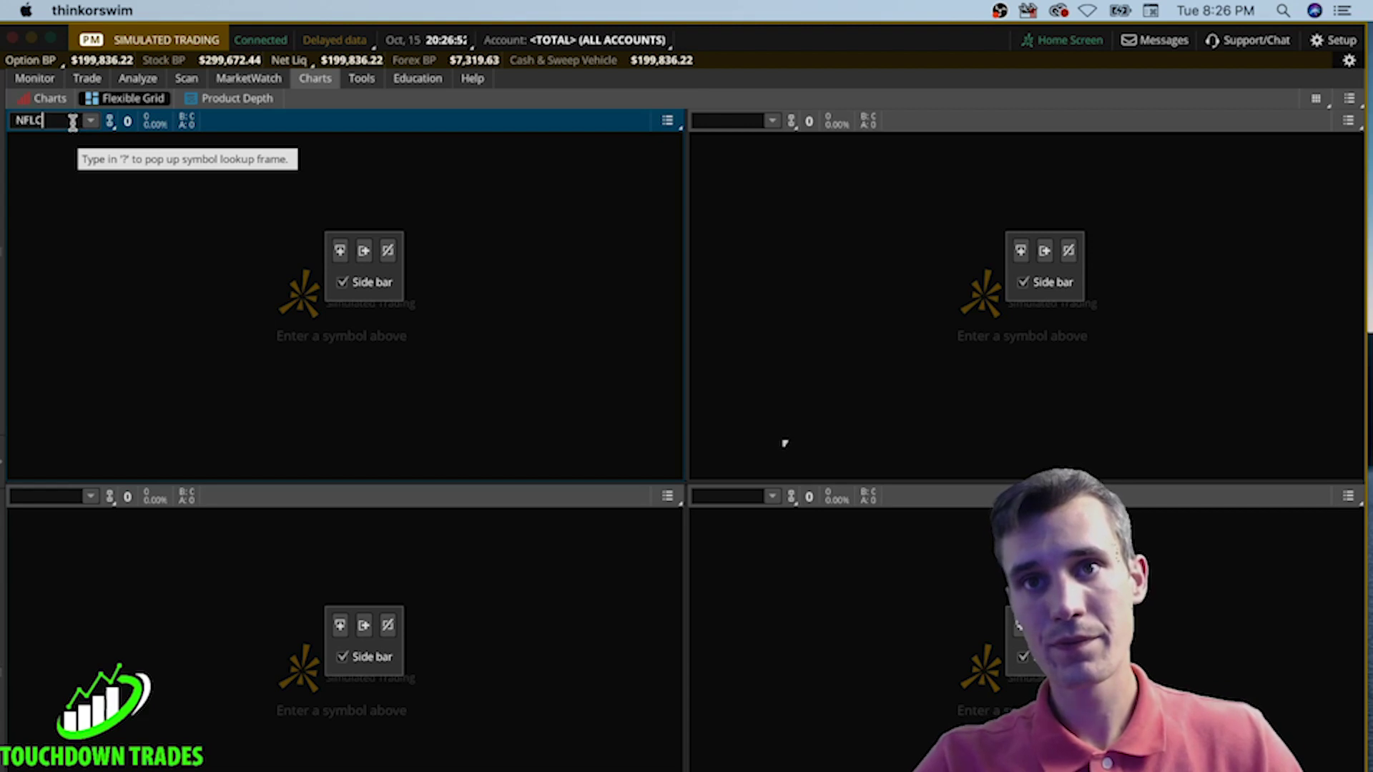
Load NFLX into the top-left Flexible Grid cell
{"action": "type", "text": "X"}
{"action": "key", "text": "Return"}
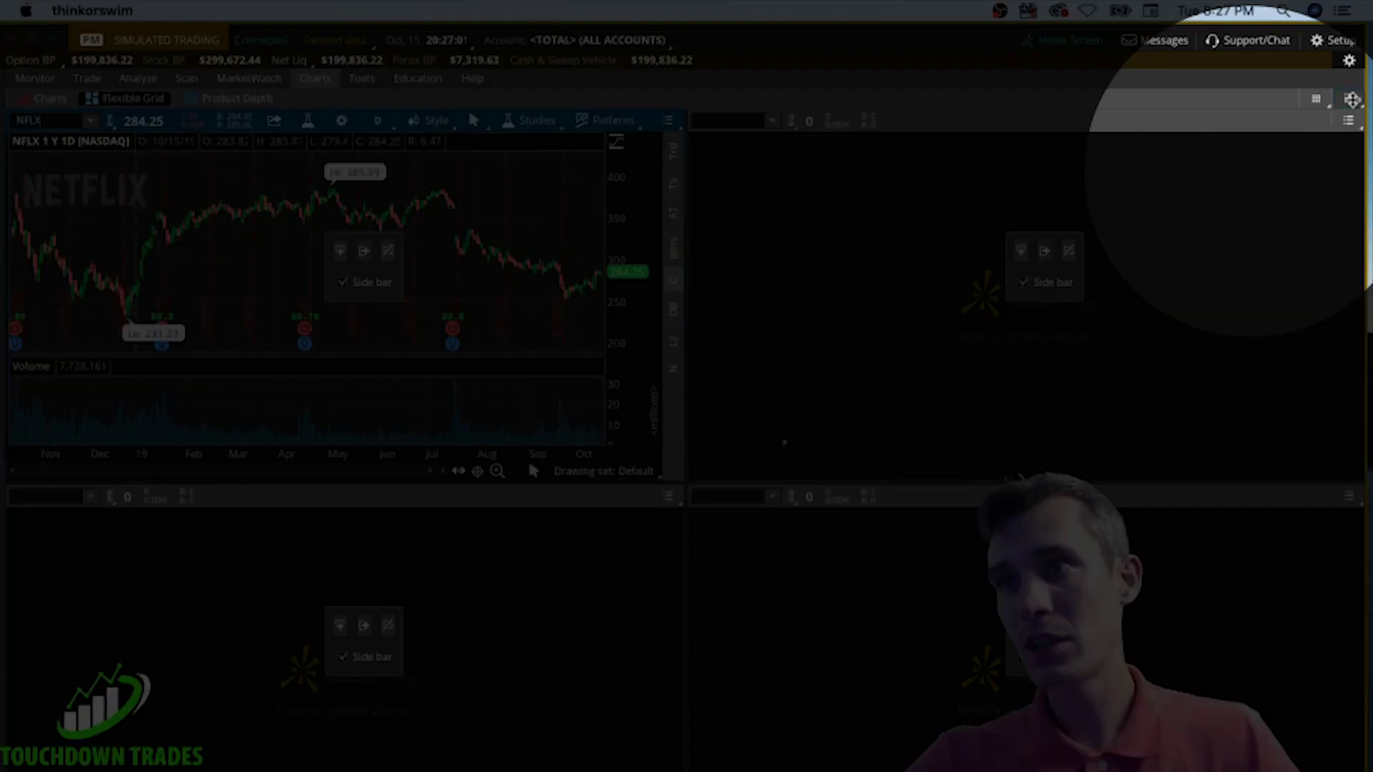
Uncheck Customize grid in the grid menu to exit customization mode
{"action": "left_click", "coordinate": [1351, 99]}
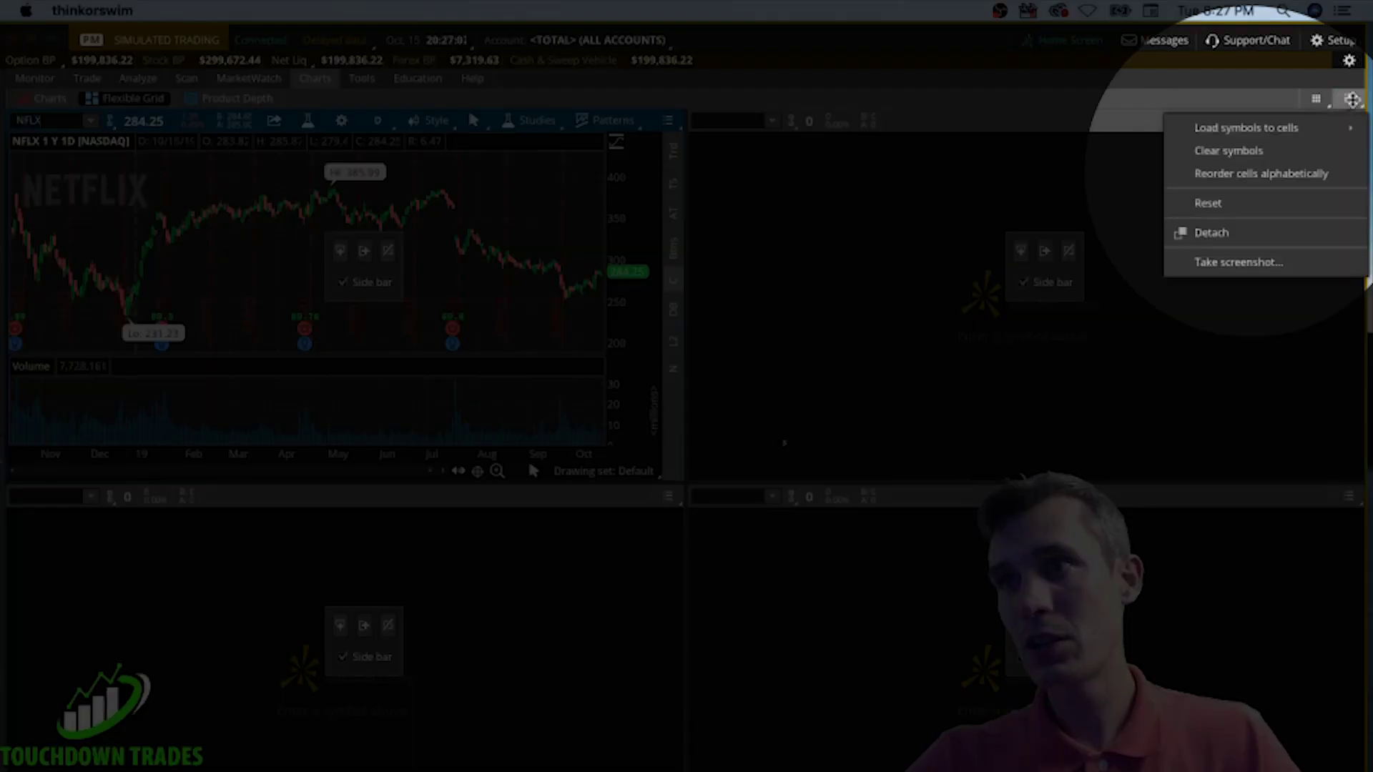
{"action": "left_click", "coordinate": [1155, 113]}
{"action": "left_click", "coordinate": [1320, 100]}
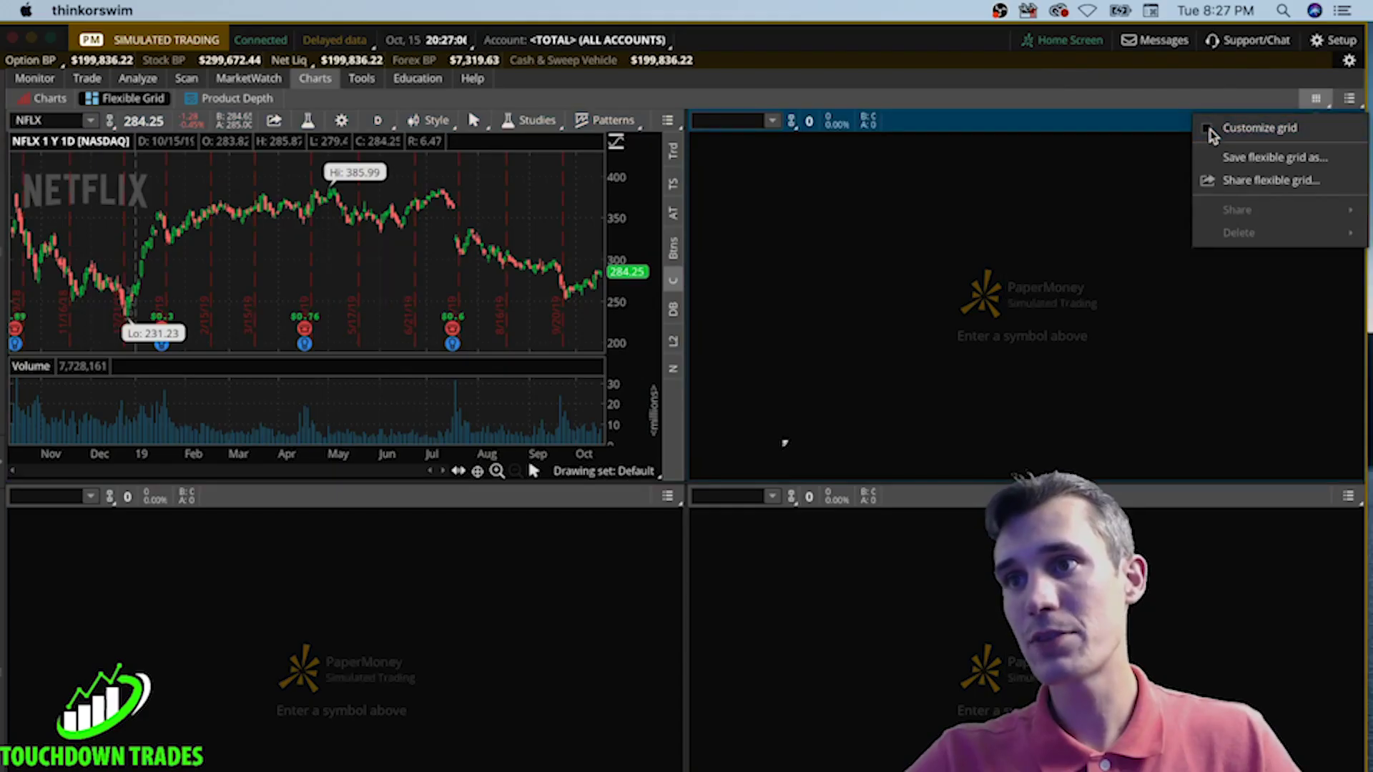
{"action": "left_click", "coordinate": [1214, 132]}
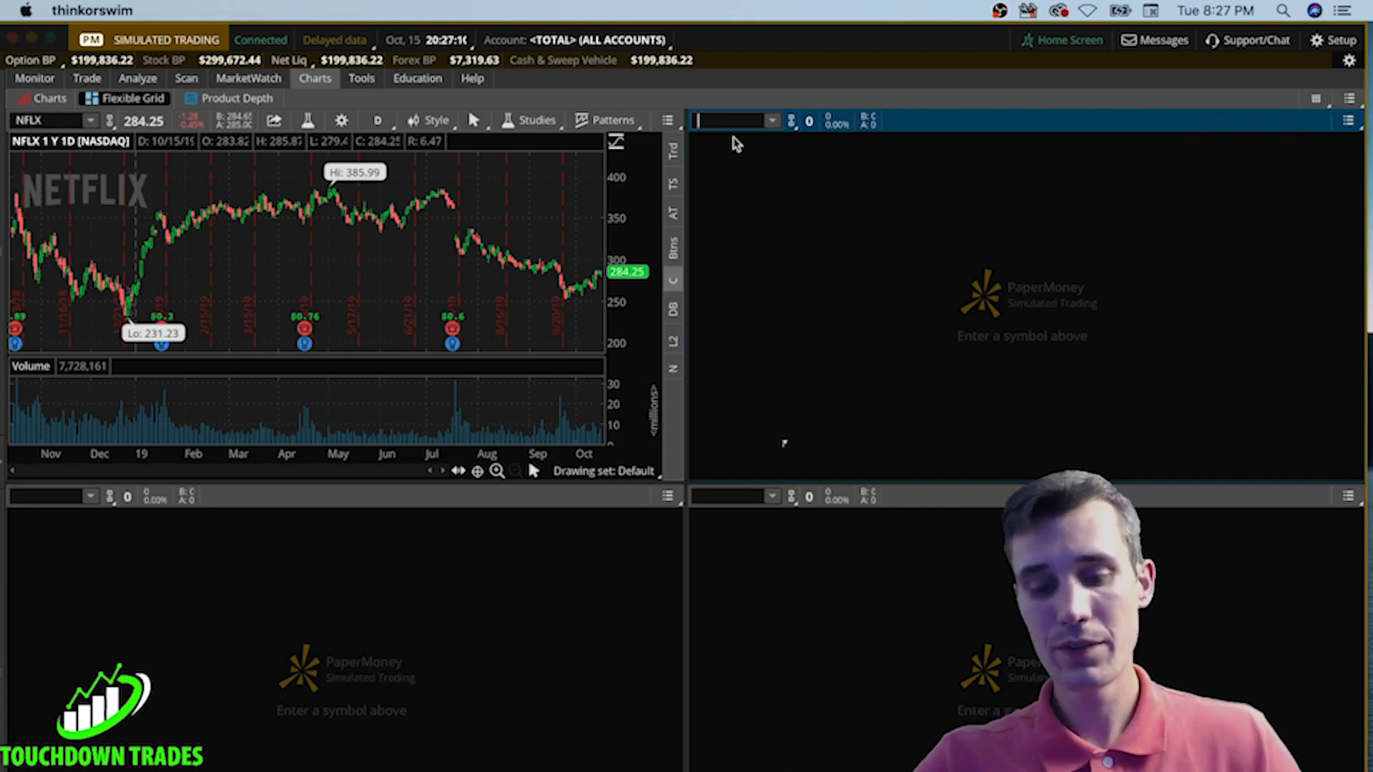
Load AAPL upper-right, FB lower-right and UAL lower-left in the grid cells
{"action": "type", "text": "AAPL"}
{"action": "key", "text": "Return"}
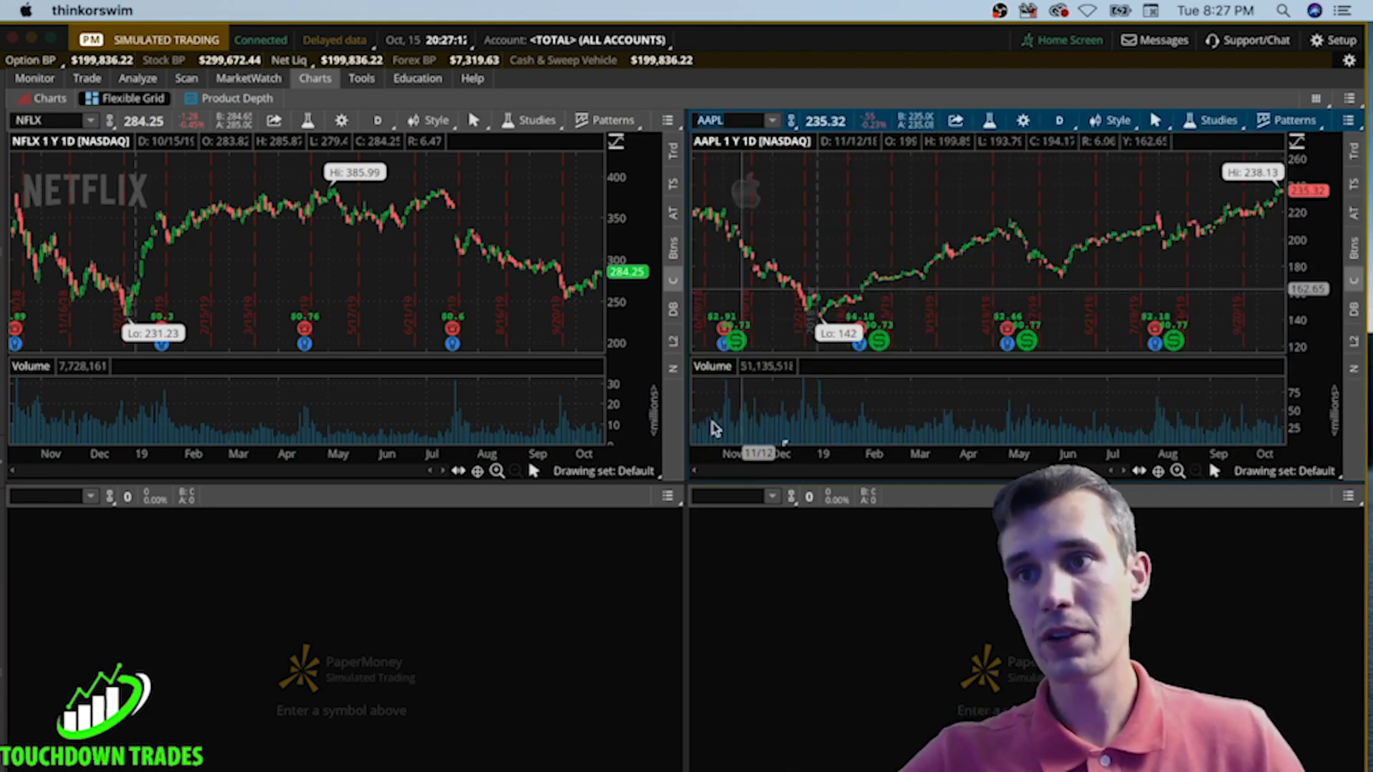
{"action": "left_click", "coordinate": [723, 495]}
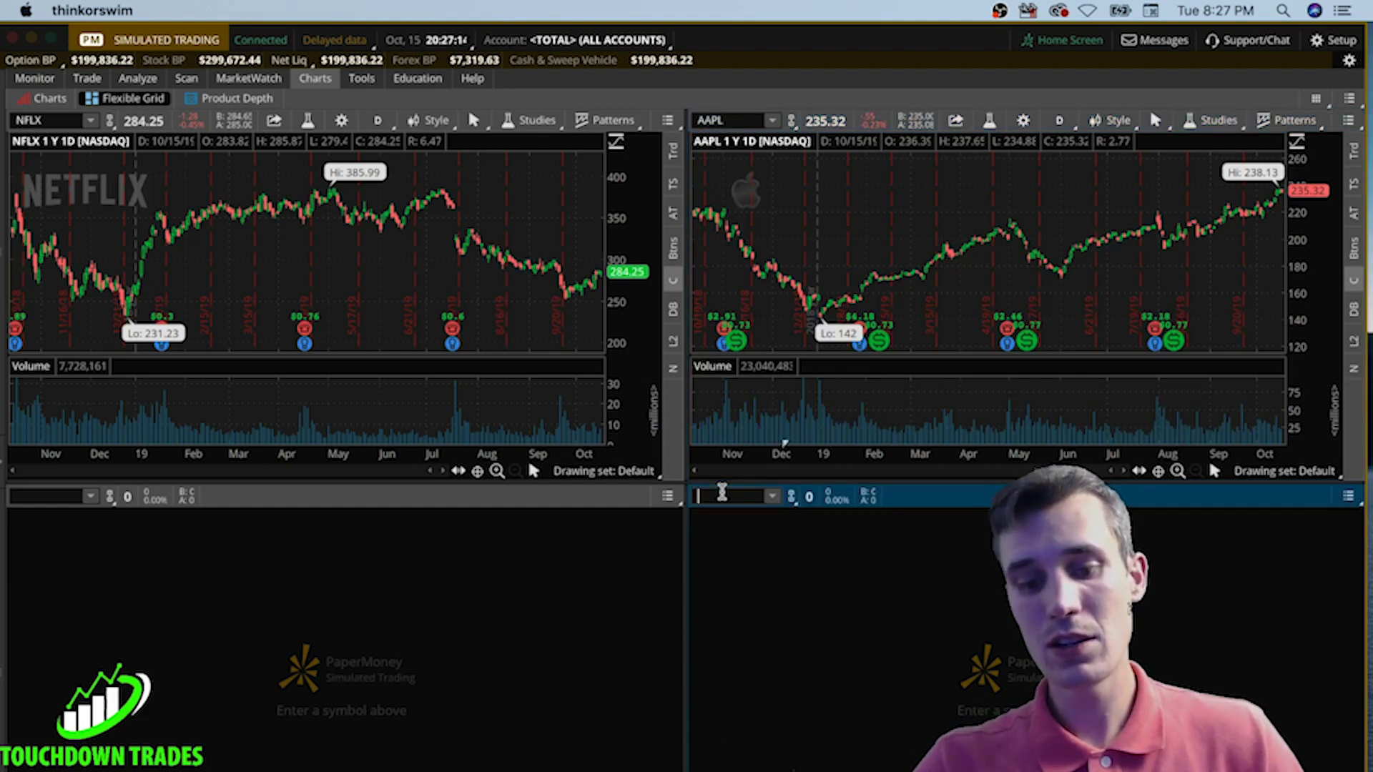
{"action": "type", "text": "FB"}
{"action": "key", "text": "Return"}
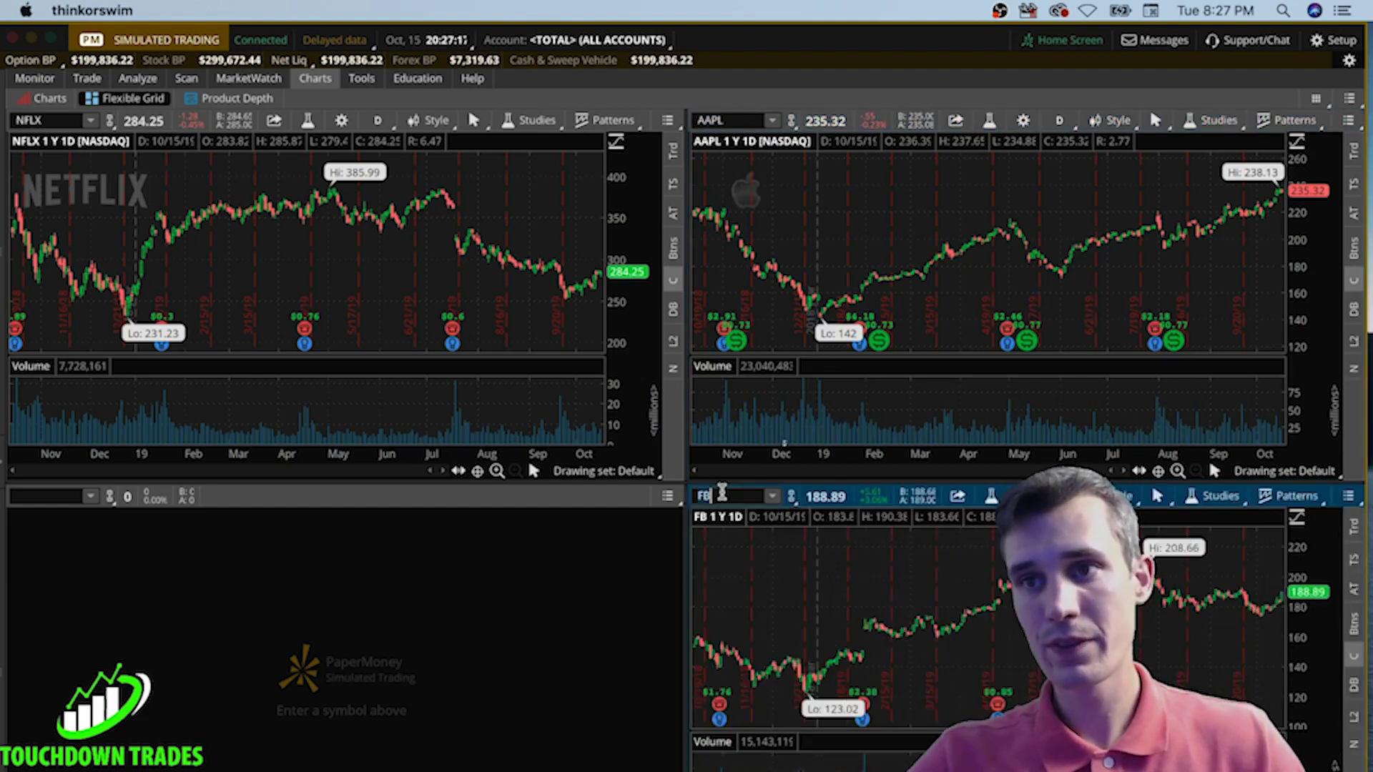
{"action": "left_click", "coordinate": [44, 497]}
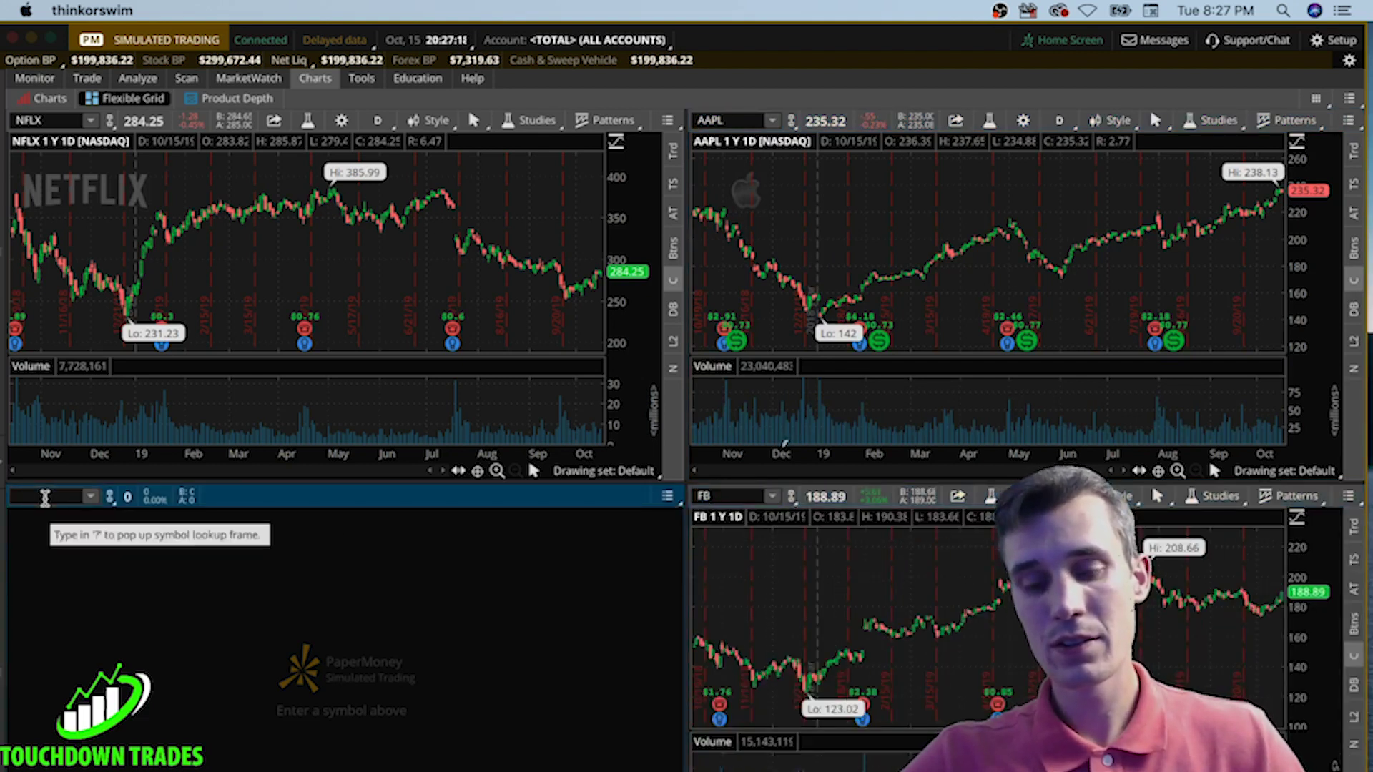
{"action": "type", "text": "UAL"}
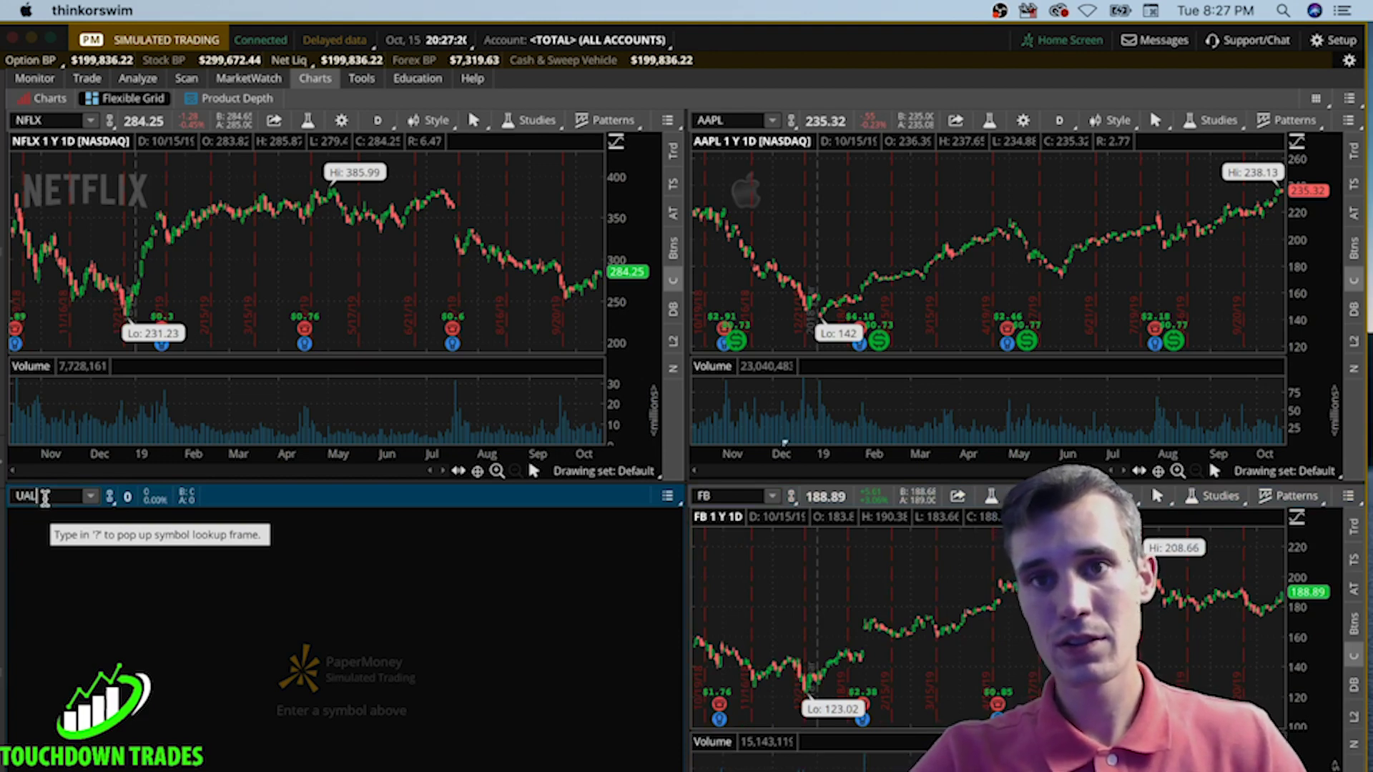
{"action": "key", "text": "Return"}
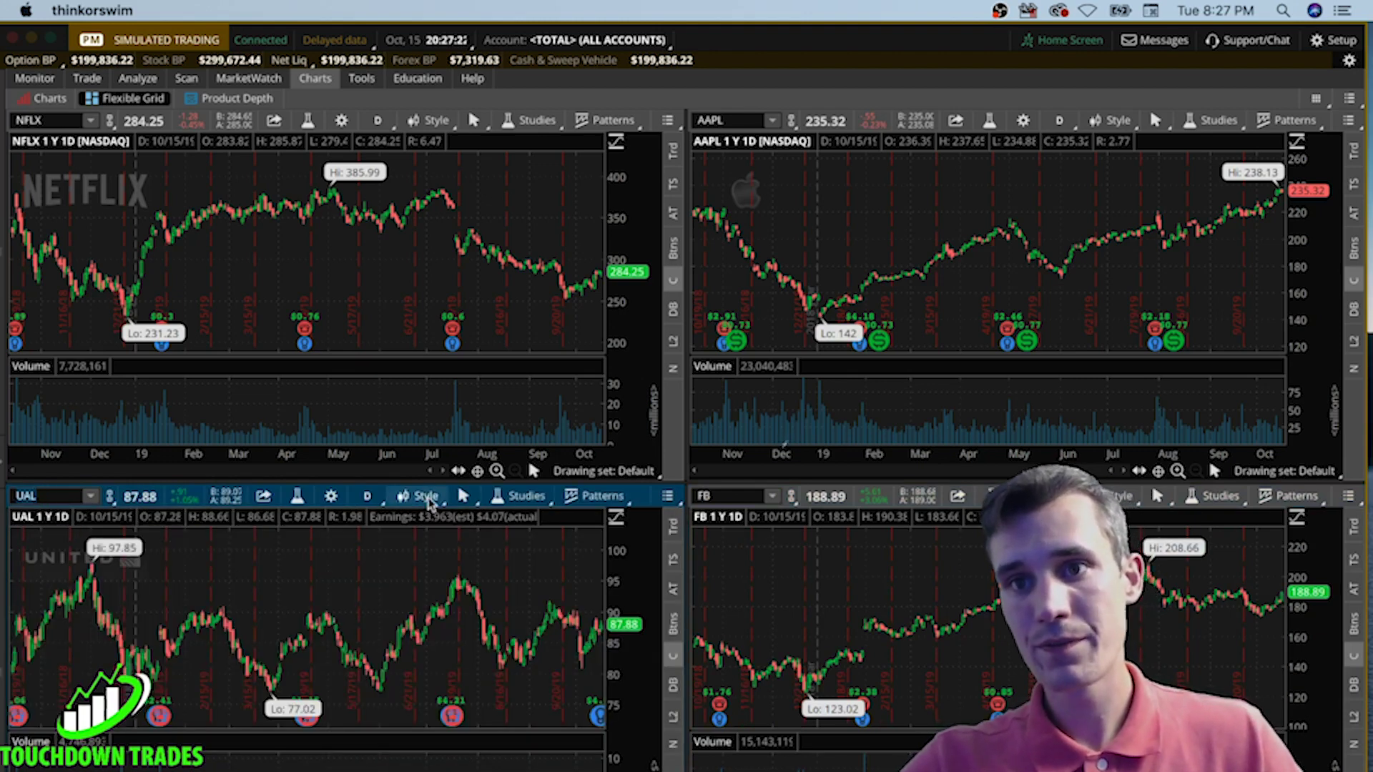
Set the UAL and FB charts to the 1D:5m time frame
{"action": "left_click", "coordinate": [367, 495]}
{"action": "left_click", "coordinate": [318, 323]}
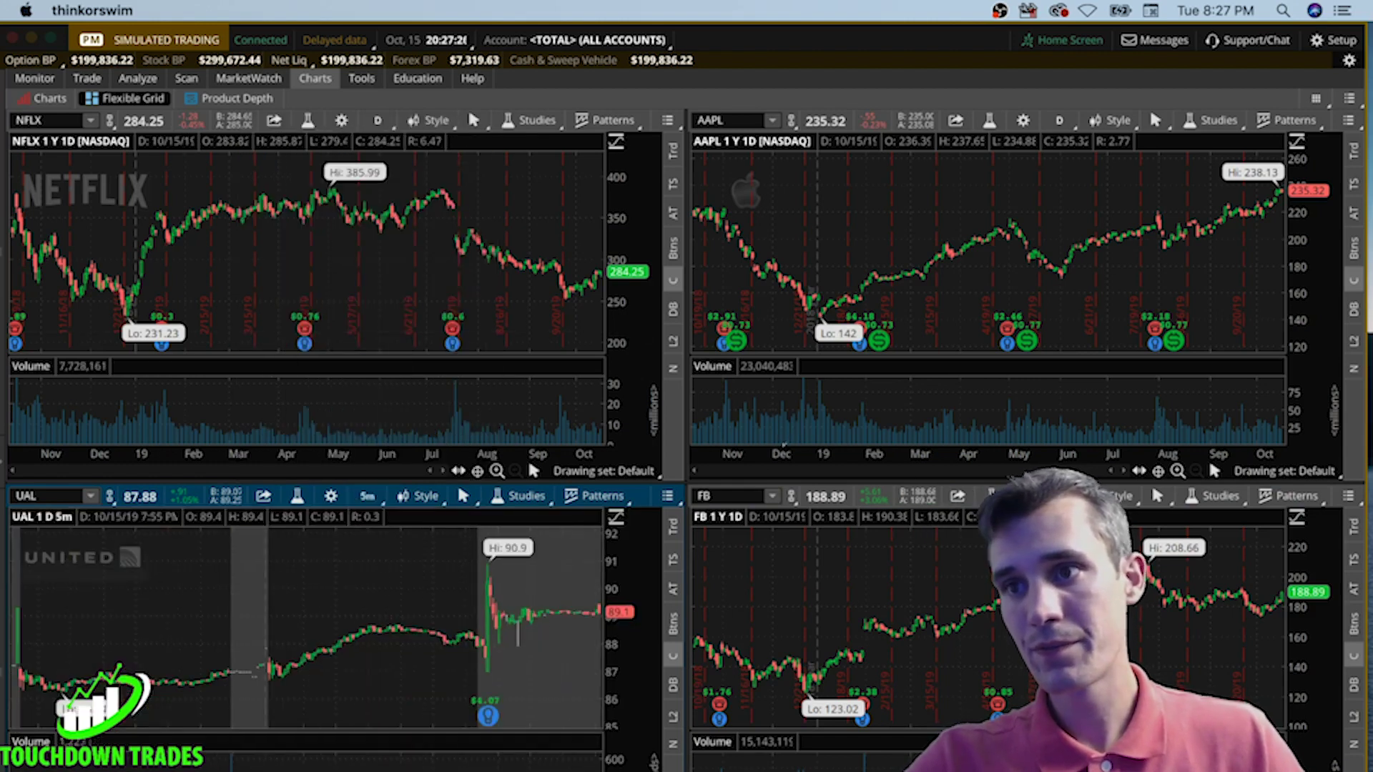
{"action": "left_click", "coordinate": [1060, 496]}
{"action": "left_click", "coordinate": [1004, 322]}
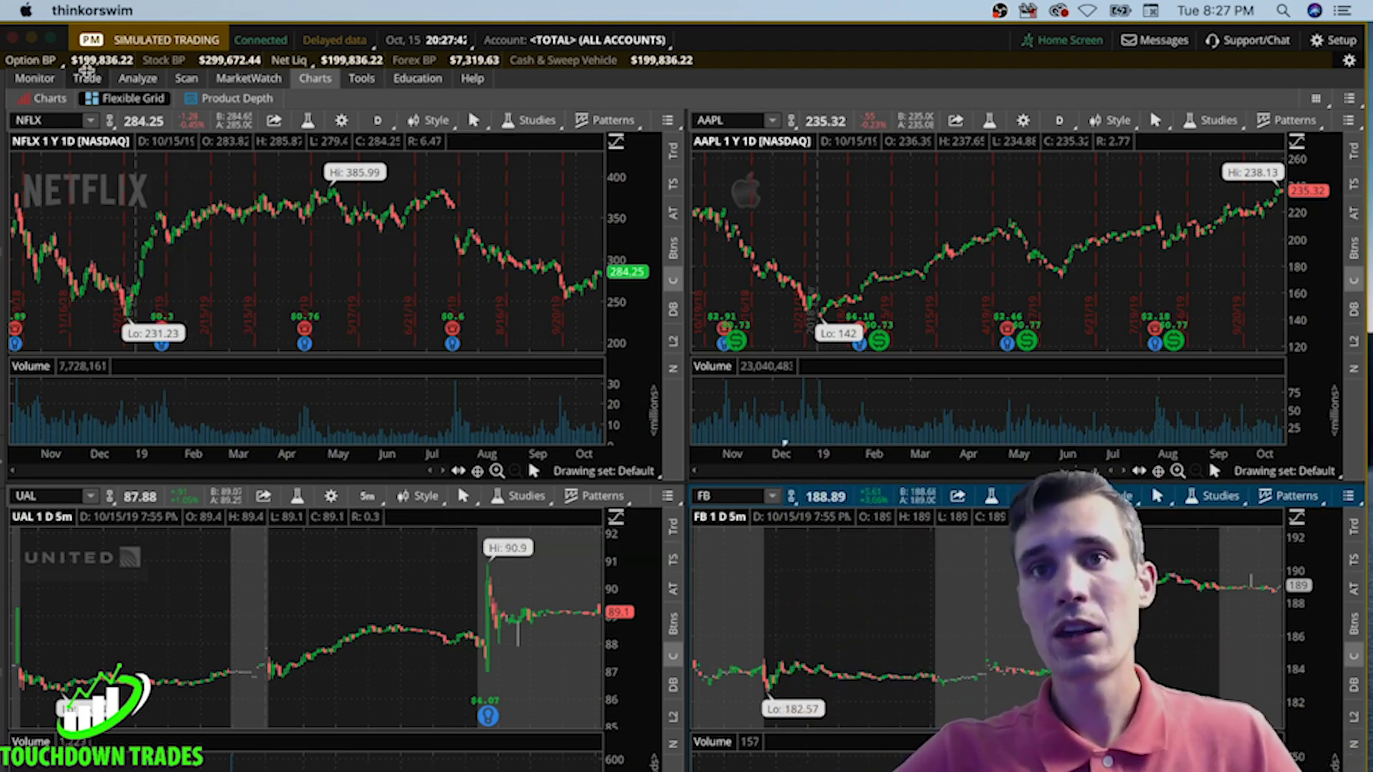
Toggle between the standard Charts layout and the Flexible Grid twice
{"action": "left_click", "coordinate": [47, 98]}
{"action": "left_click", "coordinate": [131, 98]}
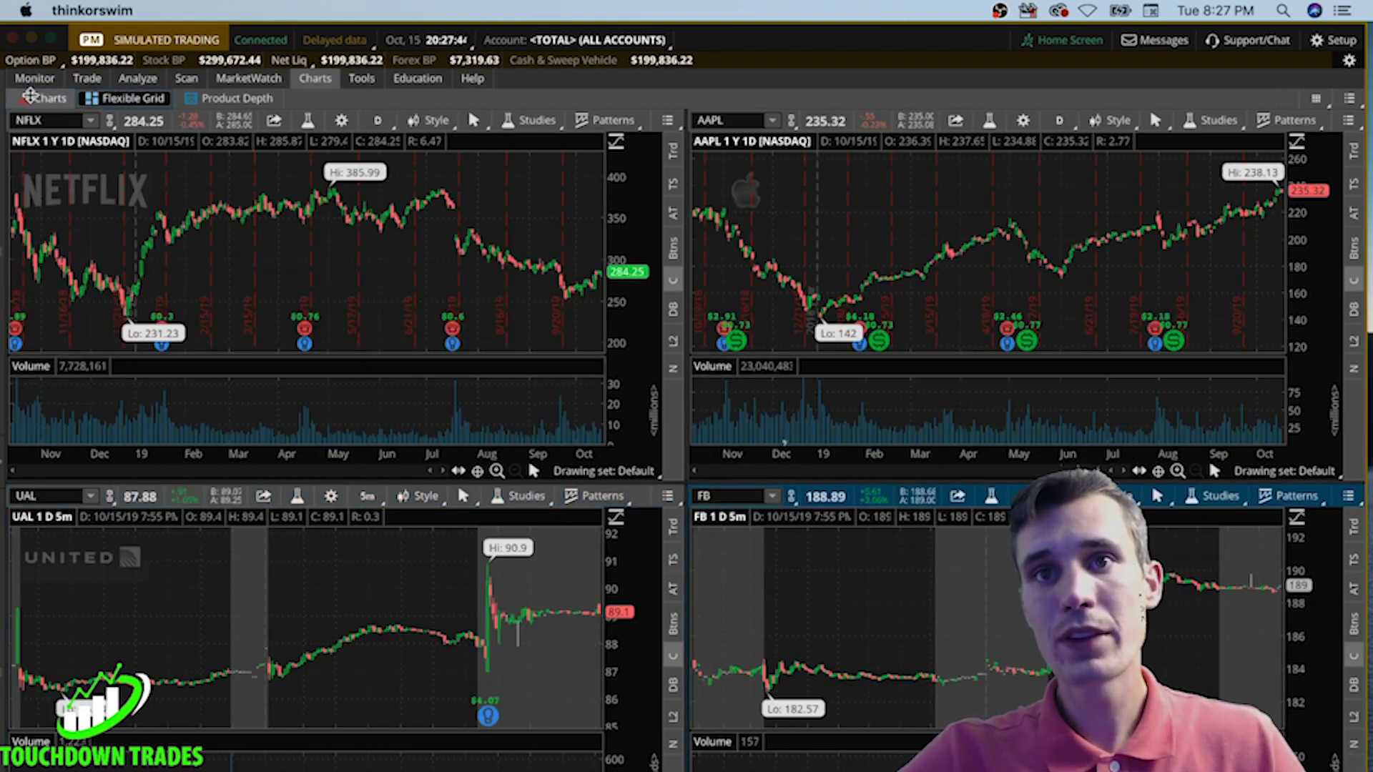
{"action": "left_click", "coordinate": [47, 98]}
{"action": "left_click", "coordinate": [131, 98]}
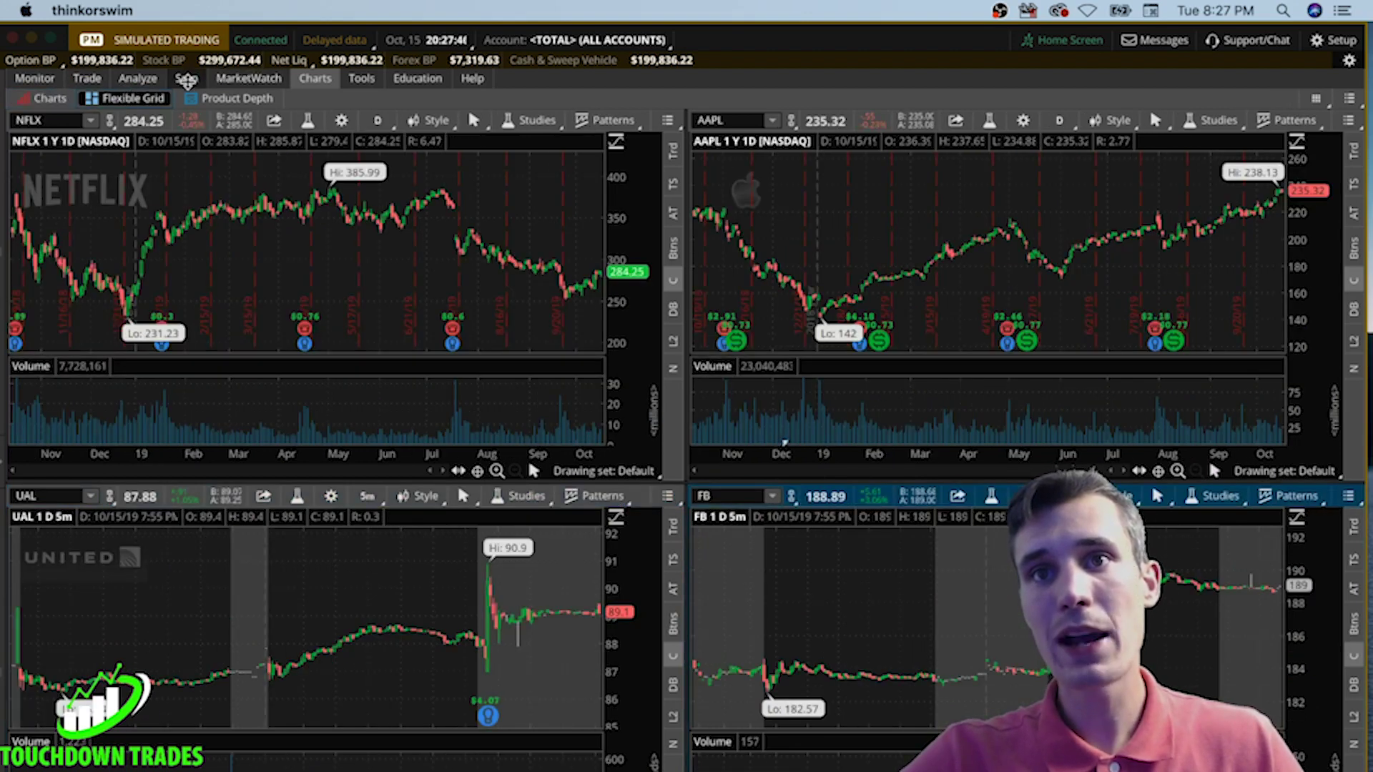
Visit the Scan, Analyze and Trade tabs, ending on Monitor
{"action": "left_click", "coordinate": [185, 78]}
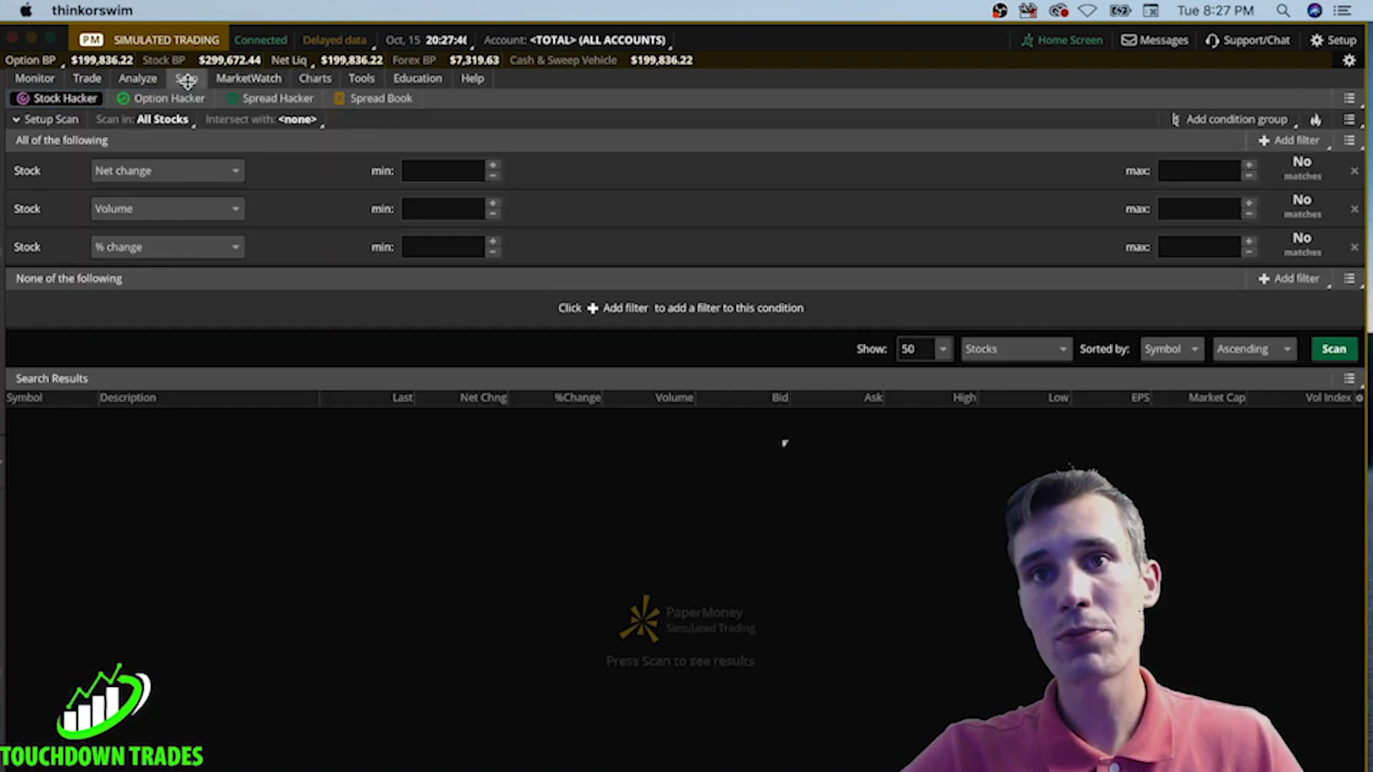
{"action": "left_click", "coordinate": [135, 81]}
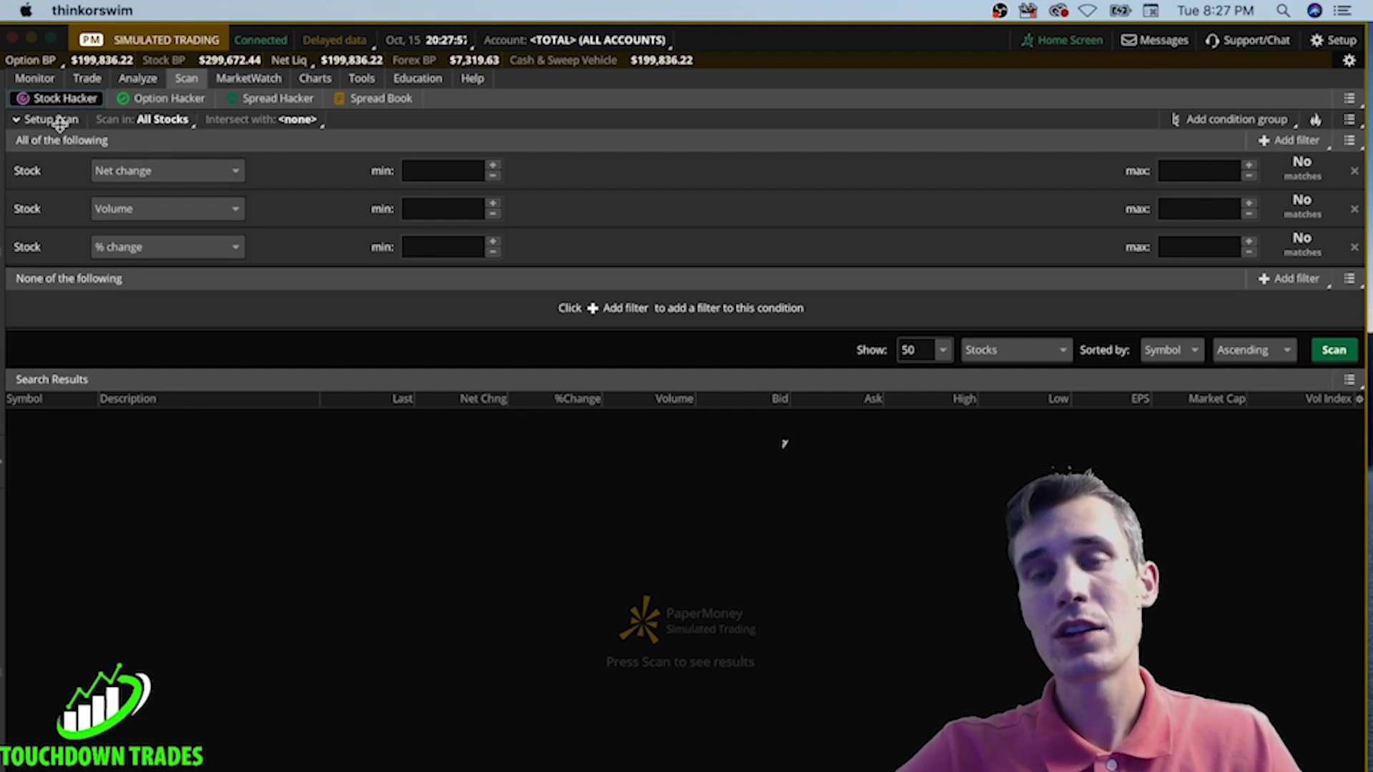
{"action": "left_click", "coordinate": [87, 79]}
{"action": "left_click", "coordinate": [29, 79]}
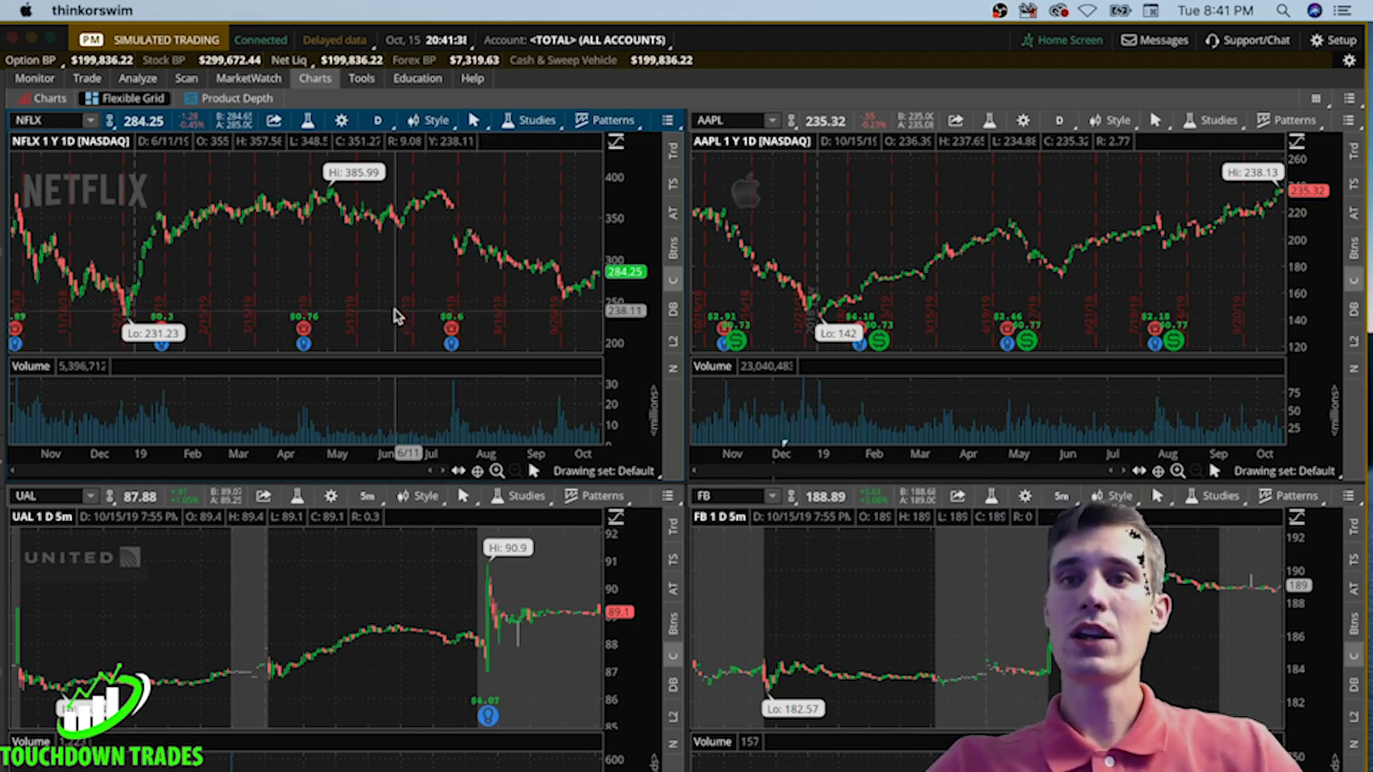
Maximize the NFLX cell, lower the price/volume divider, then zoom in and back out
{"action": "right_click", "coordinate": [394, 310]}
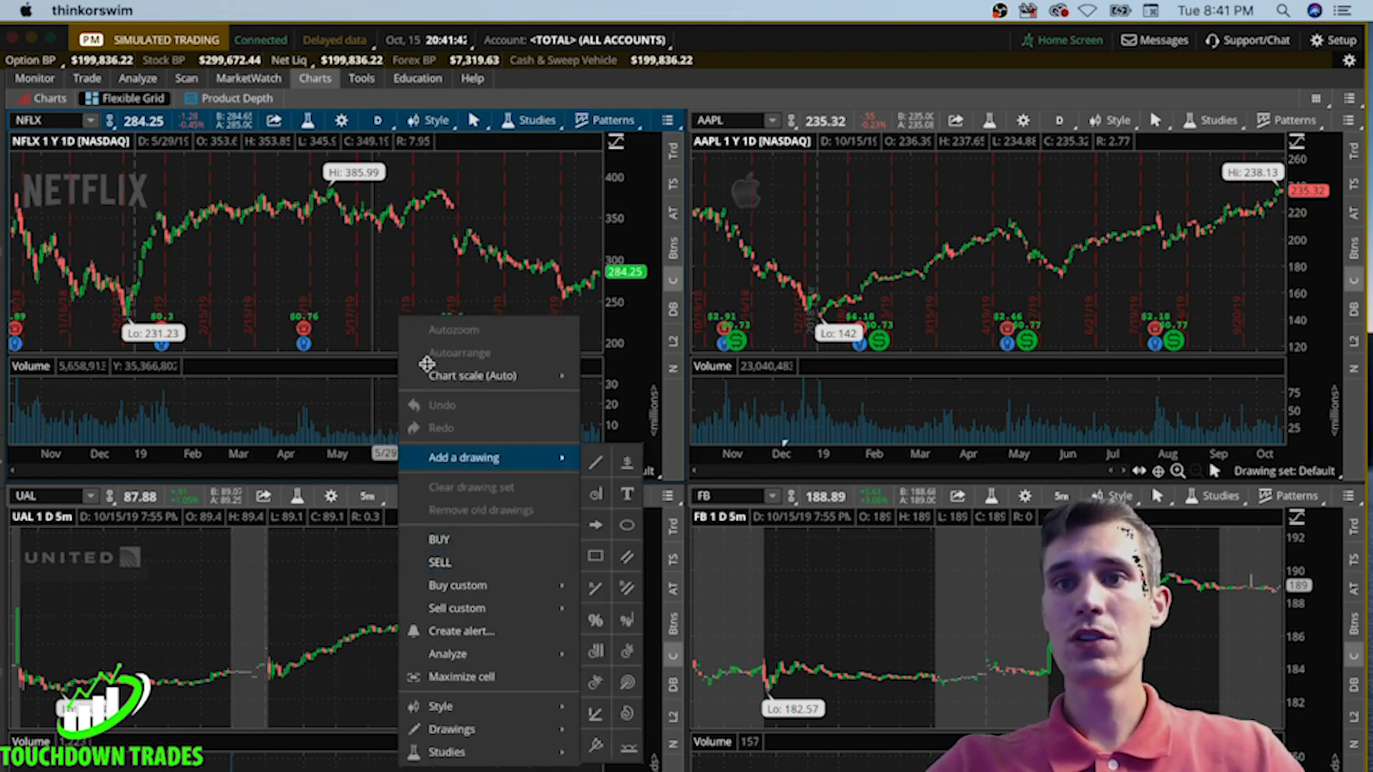
{"action": "left_click", "coordinate": [482, 675]}
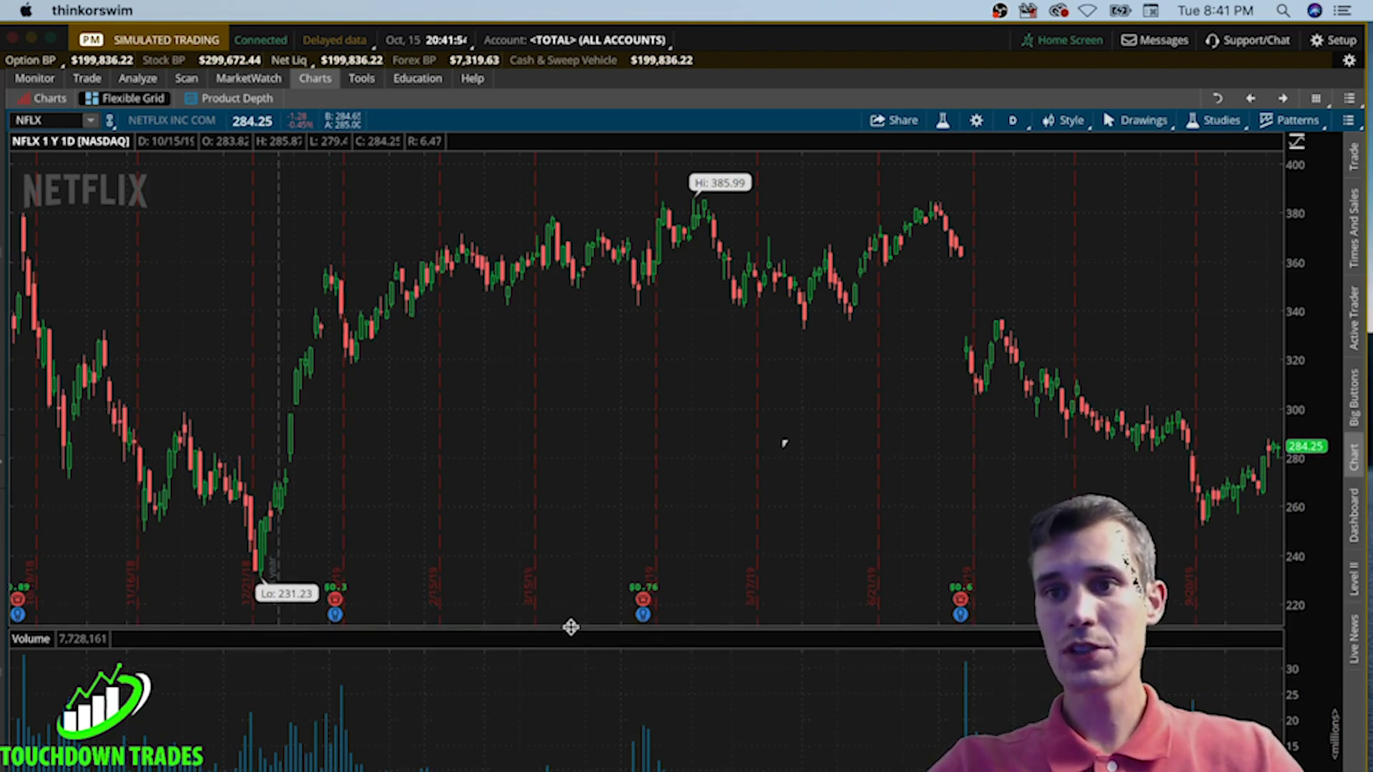
{"action": "left_click_drag", "start_coordinate": [573, 621], "coordinate": [566, 677]}
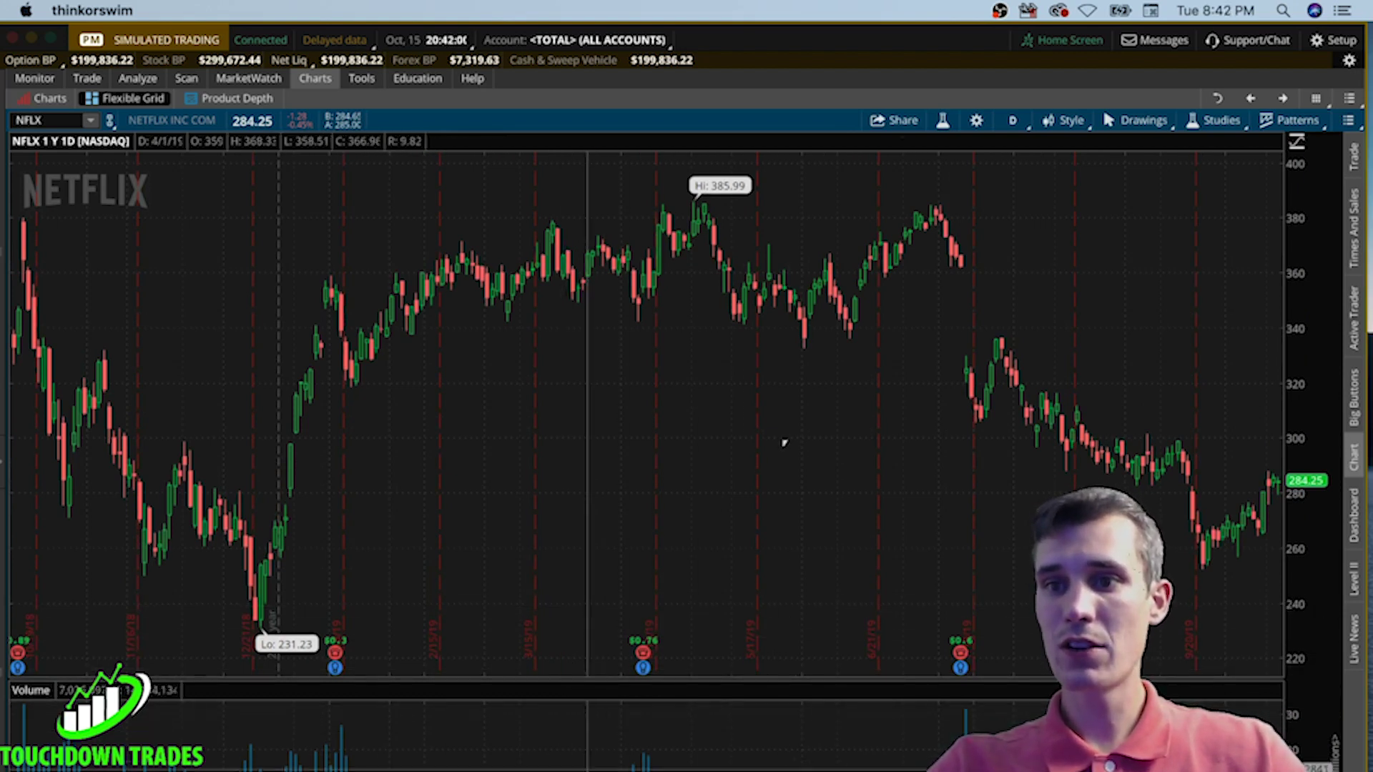
{"action": "left_click_drag", "start_coordinate": [587, 636], "coordinate": [674, 636]}
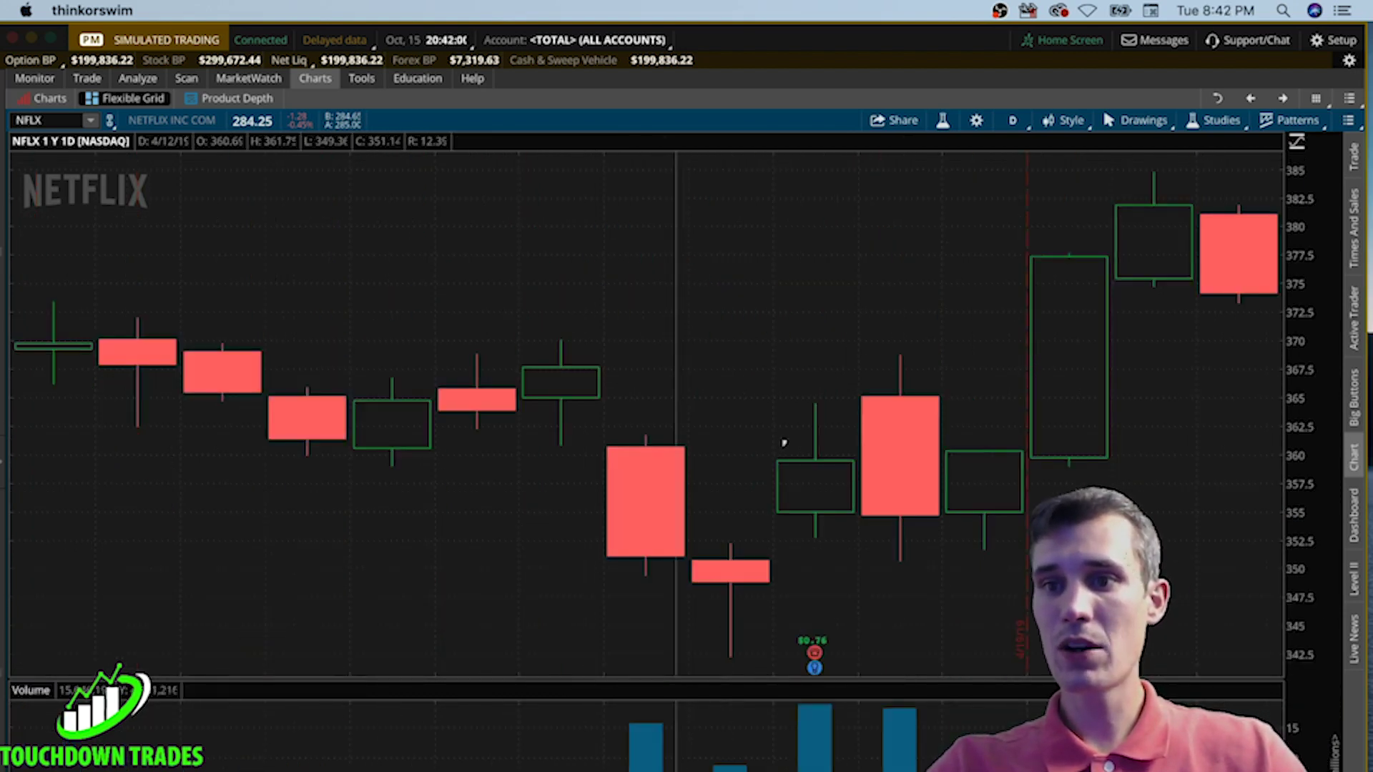
{"action": "left_click", "coordinate": [597, 638]}
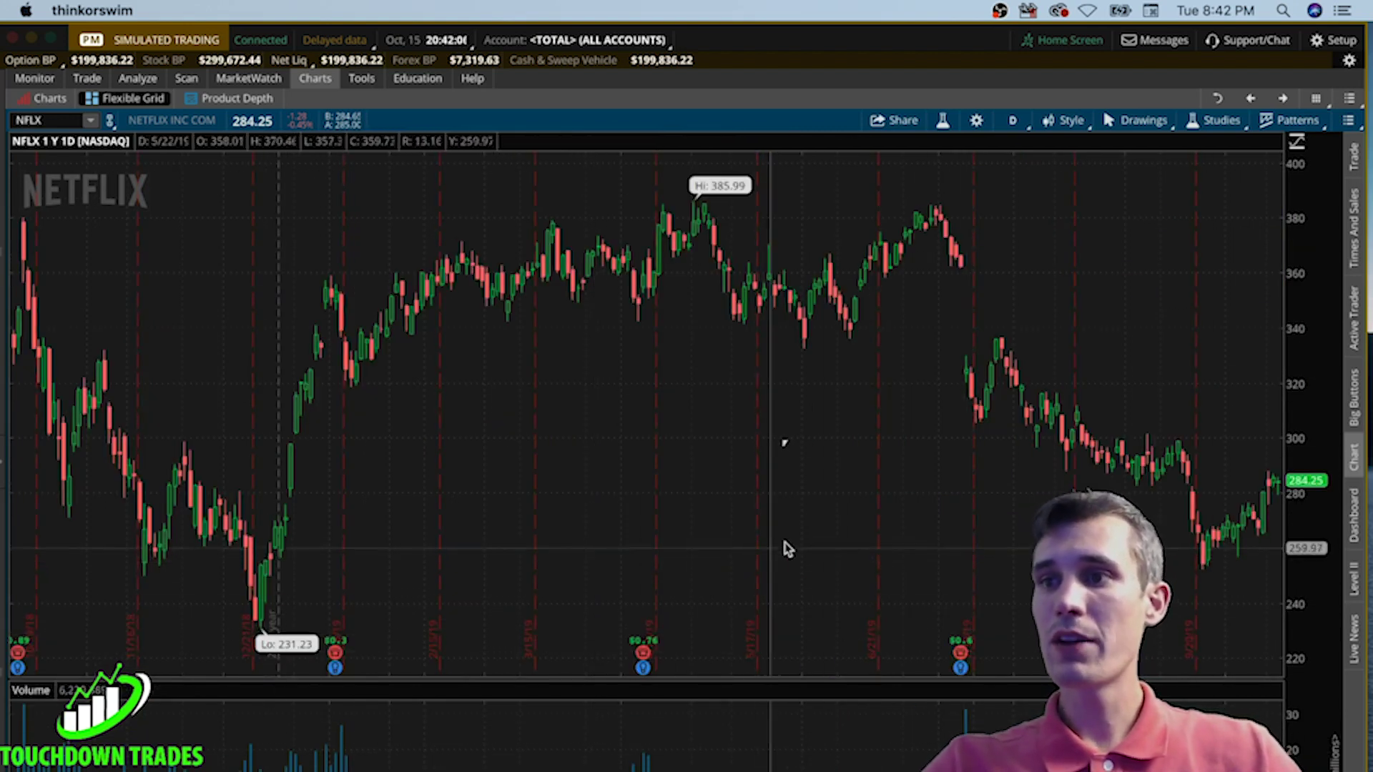
Set volume bars to 'Color as symbol ticks' in chart Appearance settings and apply
{"action": "right_click", "coordinate": [925, 501]}
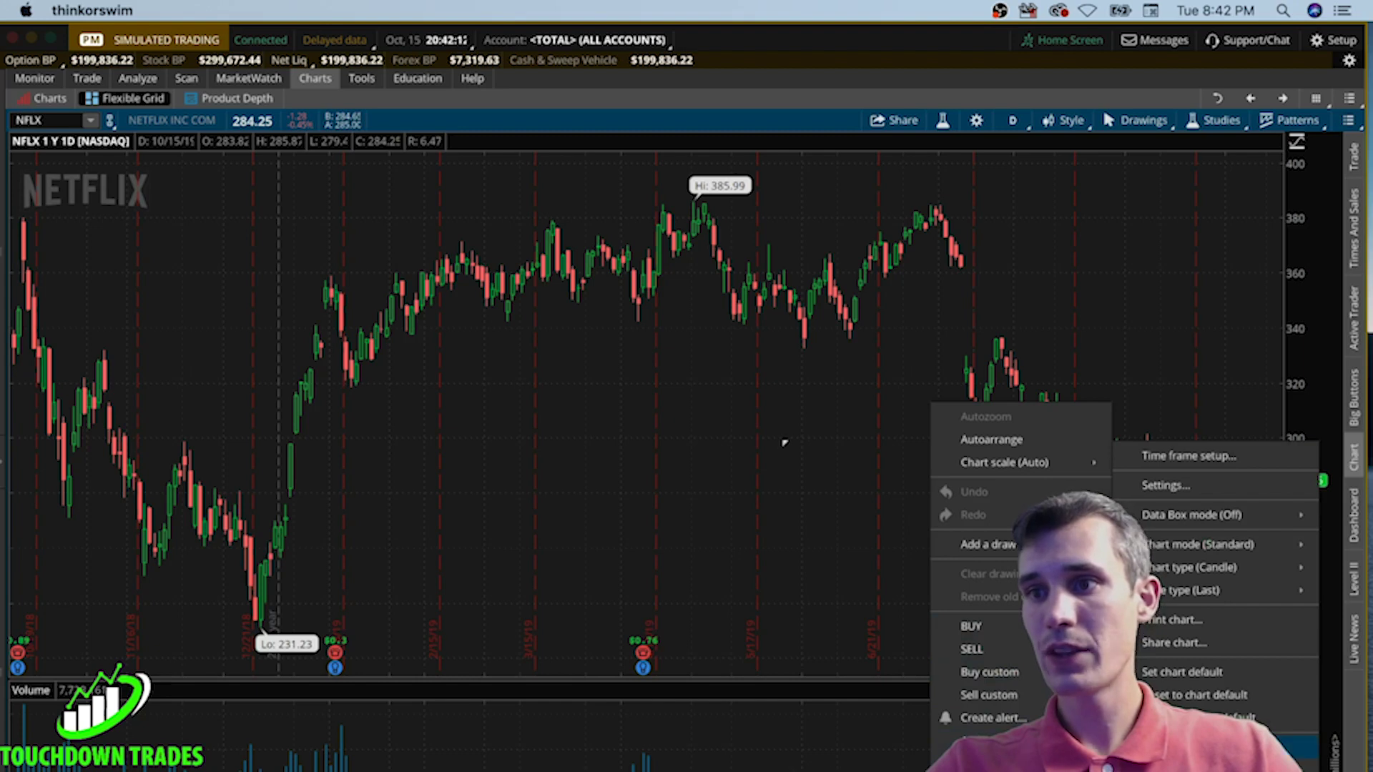
{"action": "left_click", "coordinate": [1166, 488]}
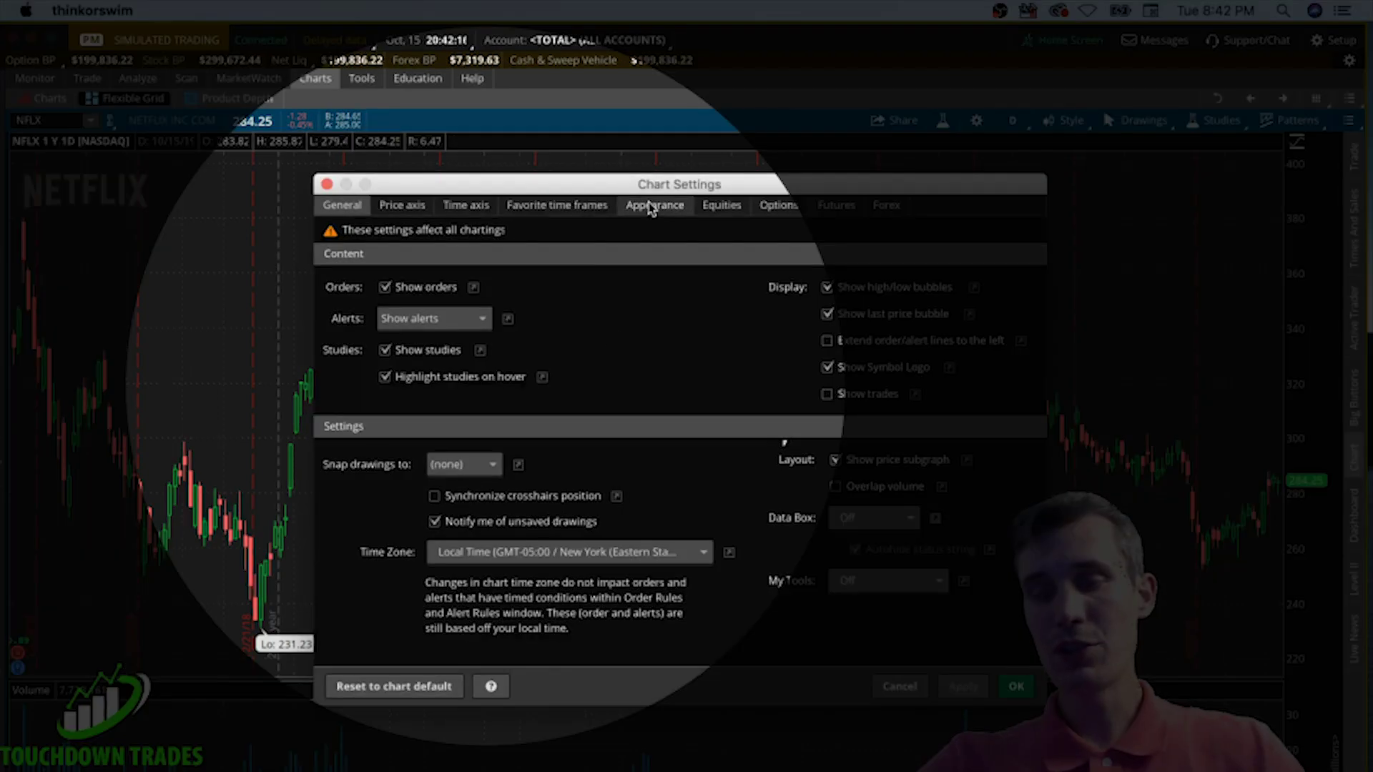
{"action": "left_click", "coordinate": [651, 207]}
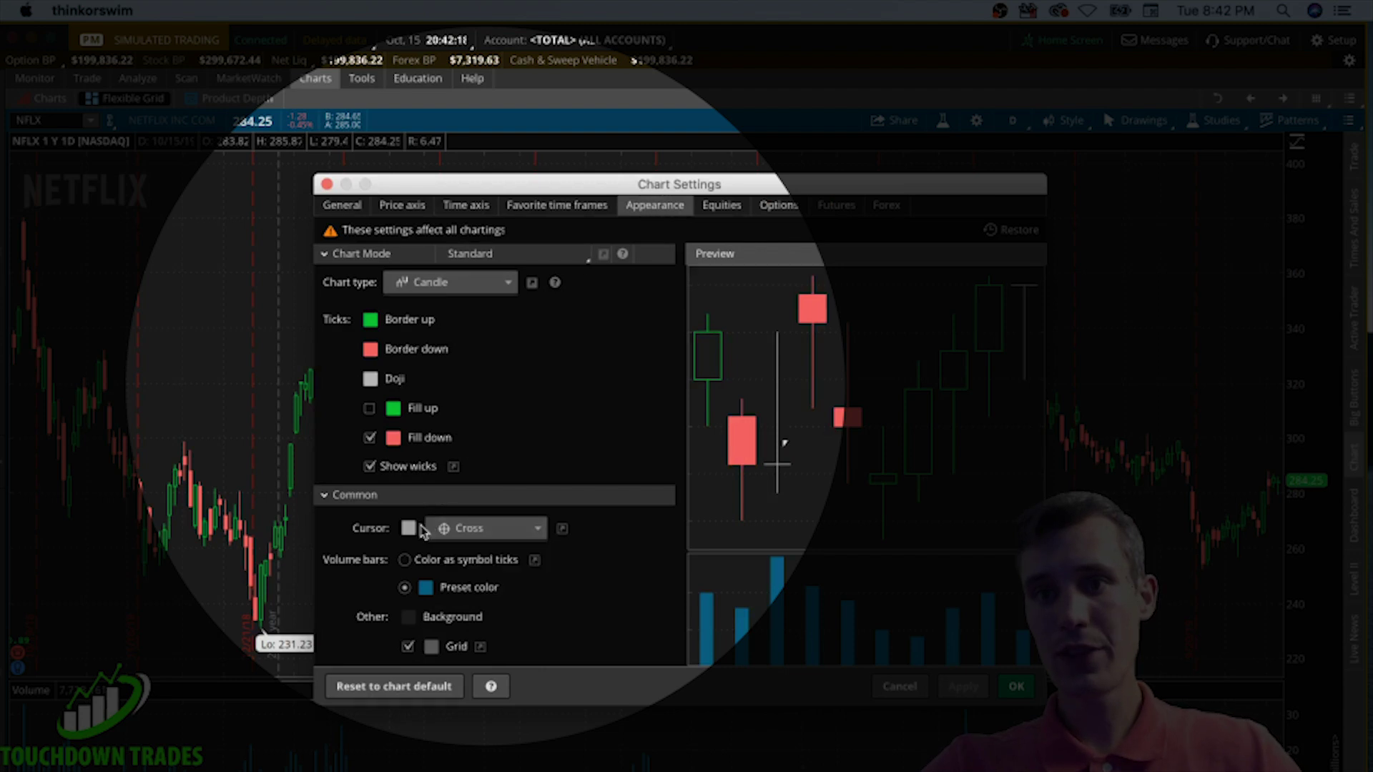
{"action": "left_click", "coordinate": [405, 560]}
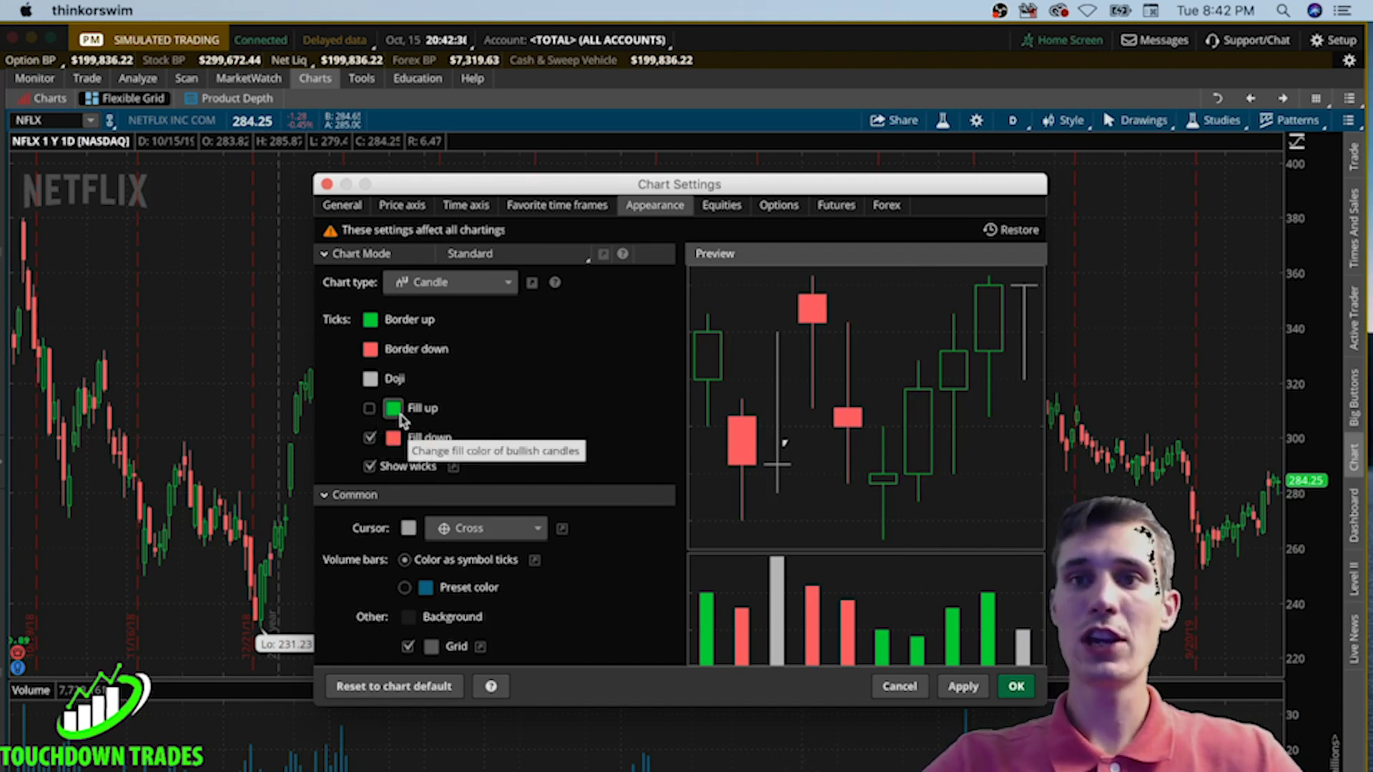
{"action": "left_click", "coordinate": [397, 413]}
{"action": "left_click", "coordinate": [513, 389]}
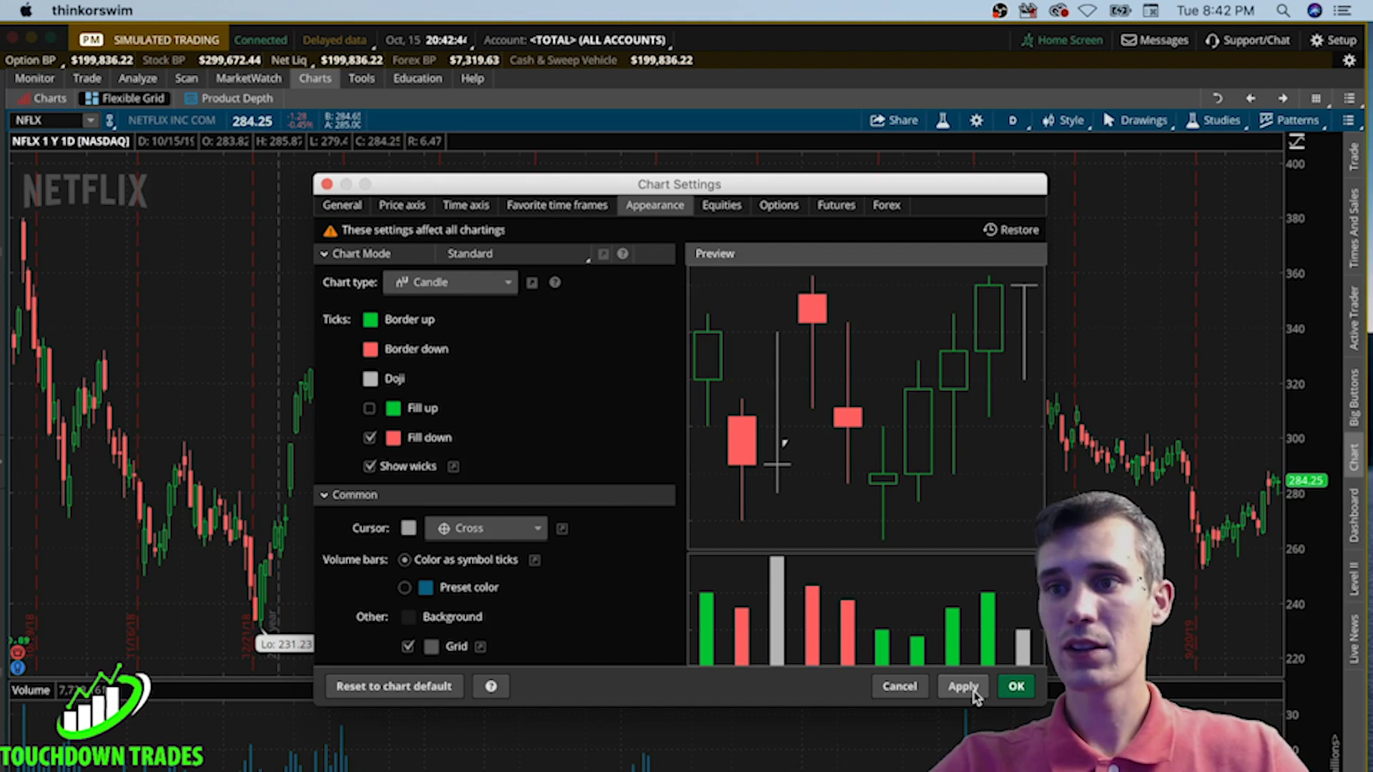
{"action": "left_click", "coordinate": [964, 688]}
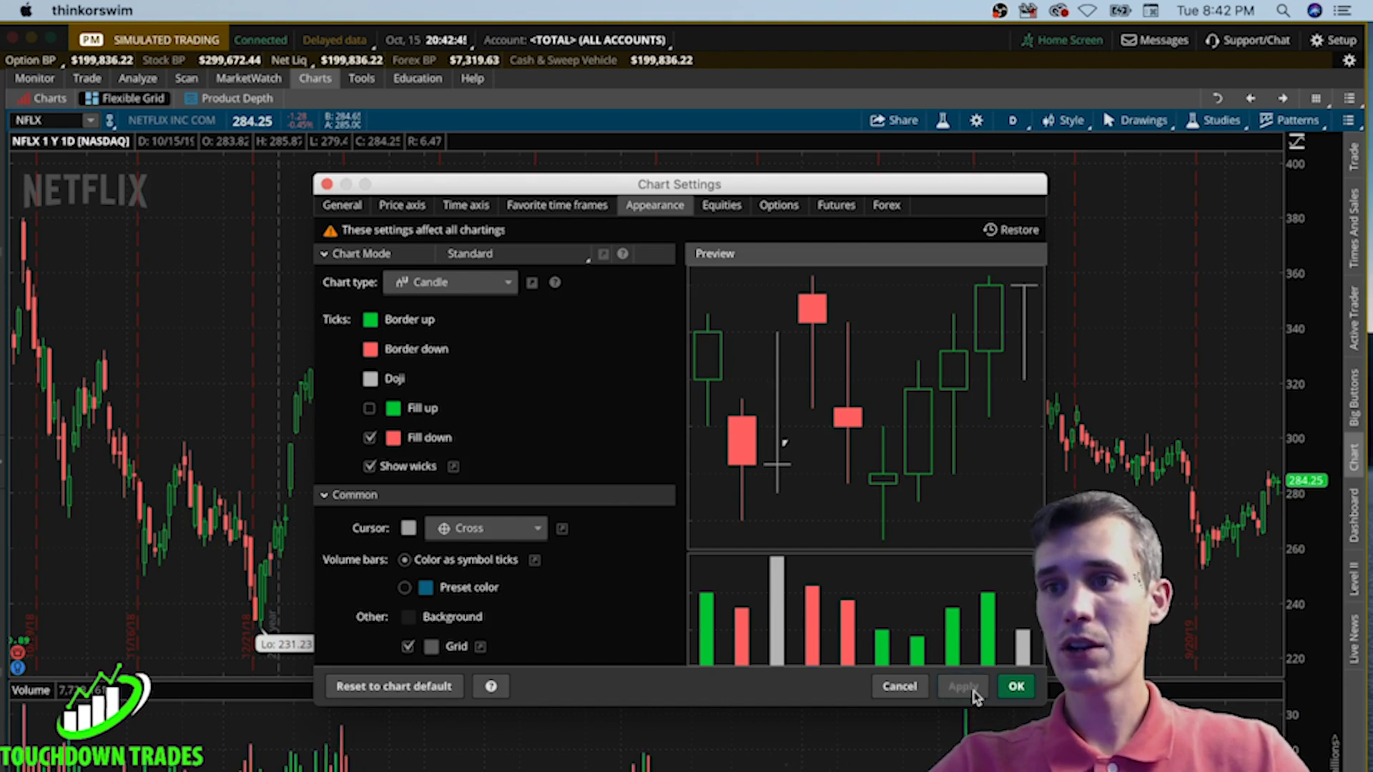
{"action": "left_click", "coordinate": [1014, 687]}
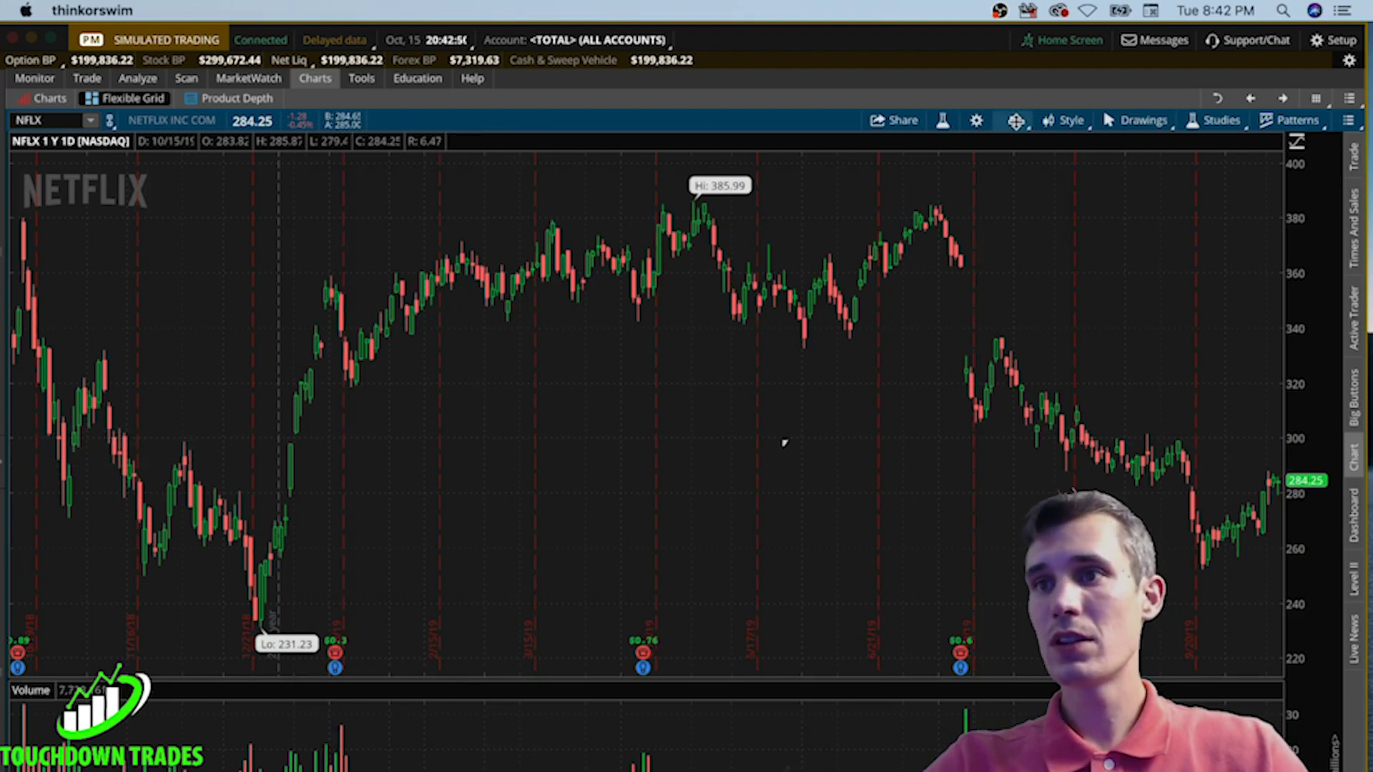
{"action": "left_click", "coordinate": [1014, 120]}
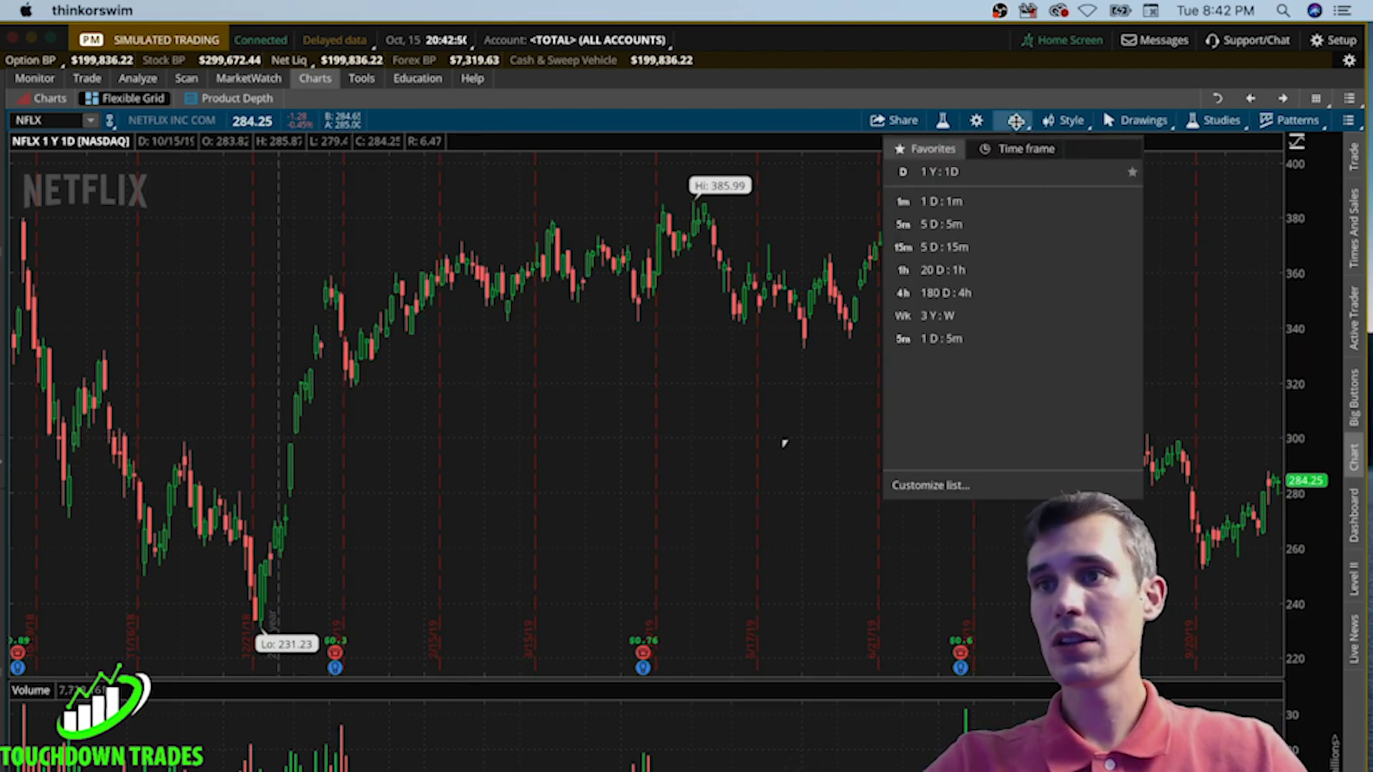
Switch the NFLX chart to one-day five-minute bars
{"action": "left_click", "coordinate": [967, 338]}
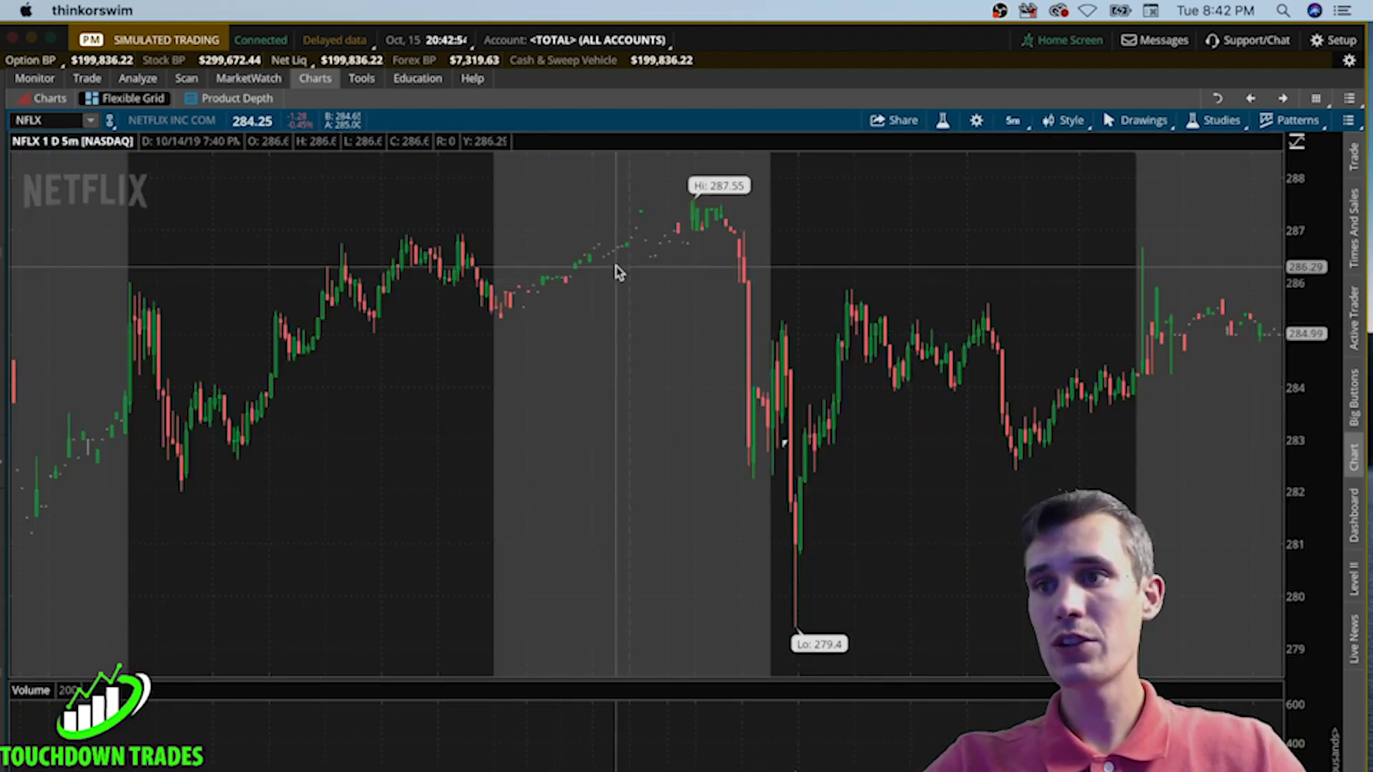
{"action": "right_click", "coordinate": [827, 229]}
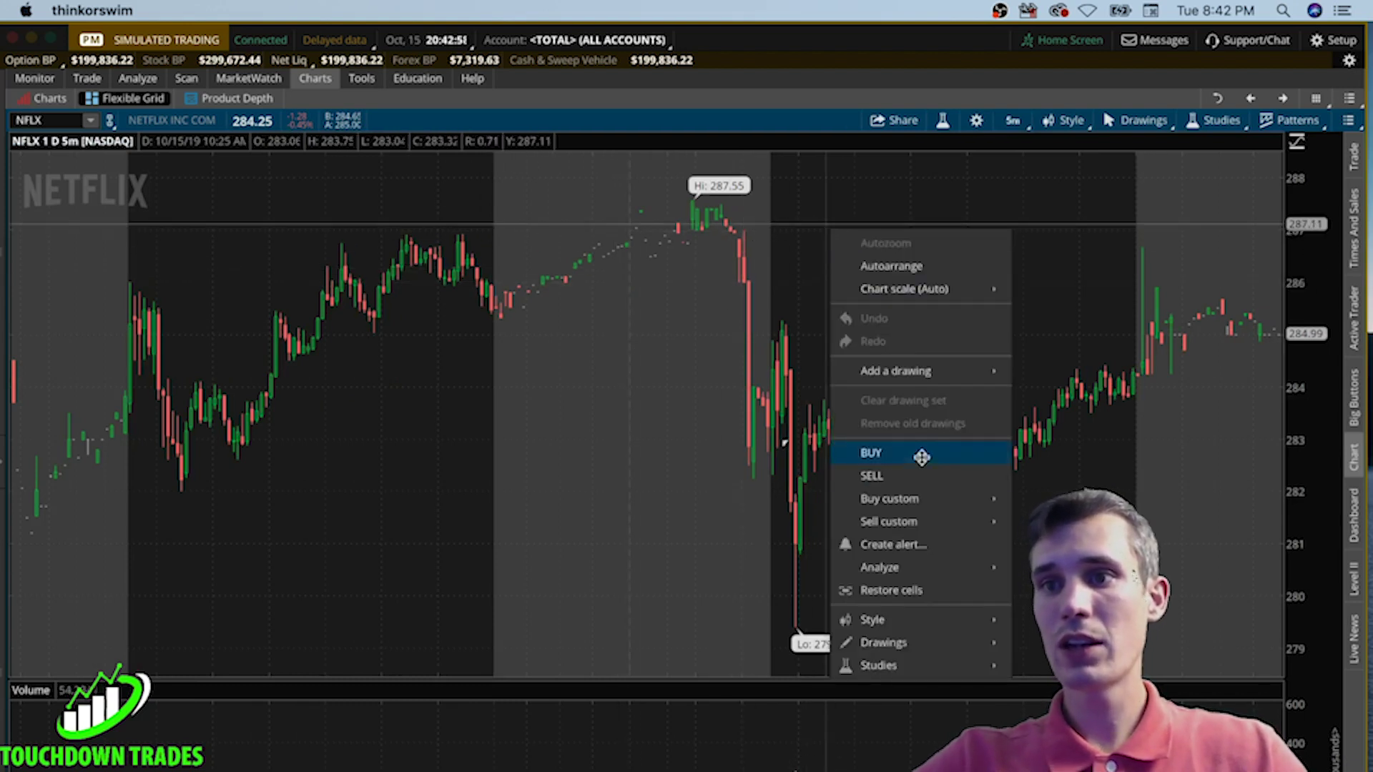
{"action": "mouse_move", "coordinate": [877, 665]}
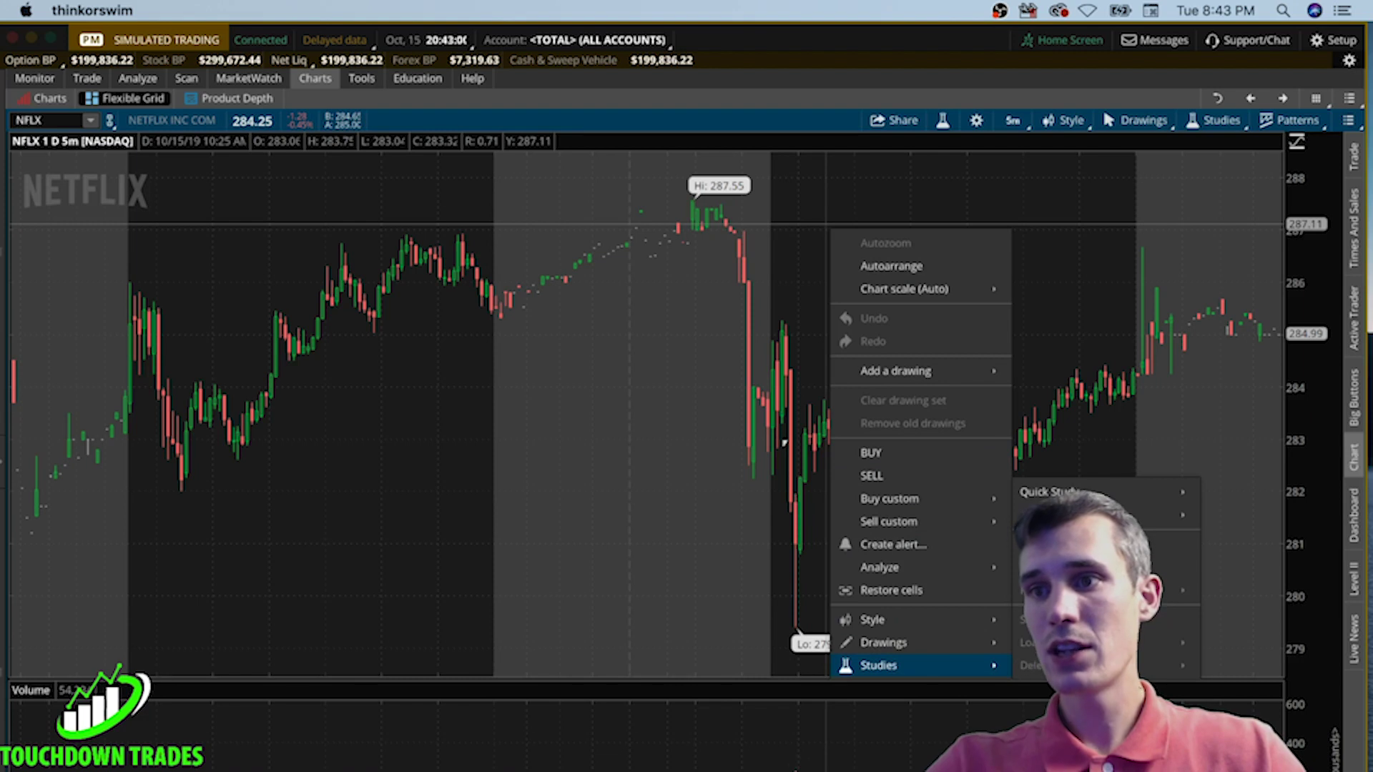
{"action": "left_click", "coordinate": [1051, 545]}
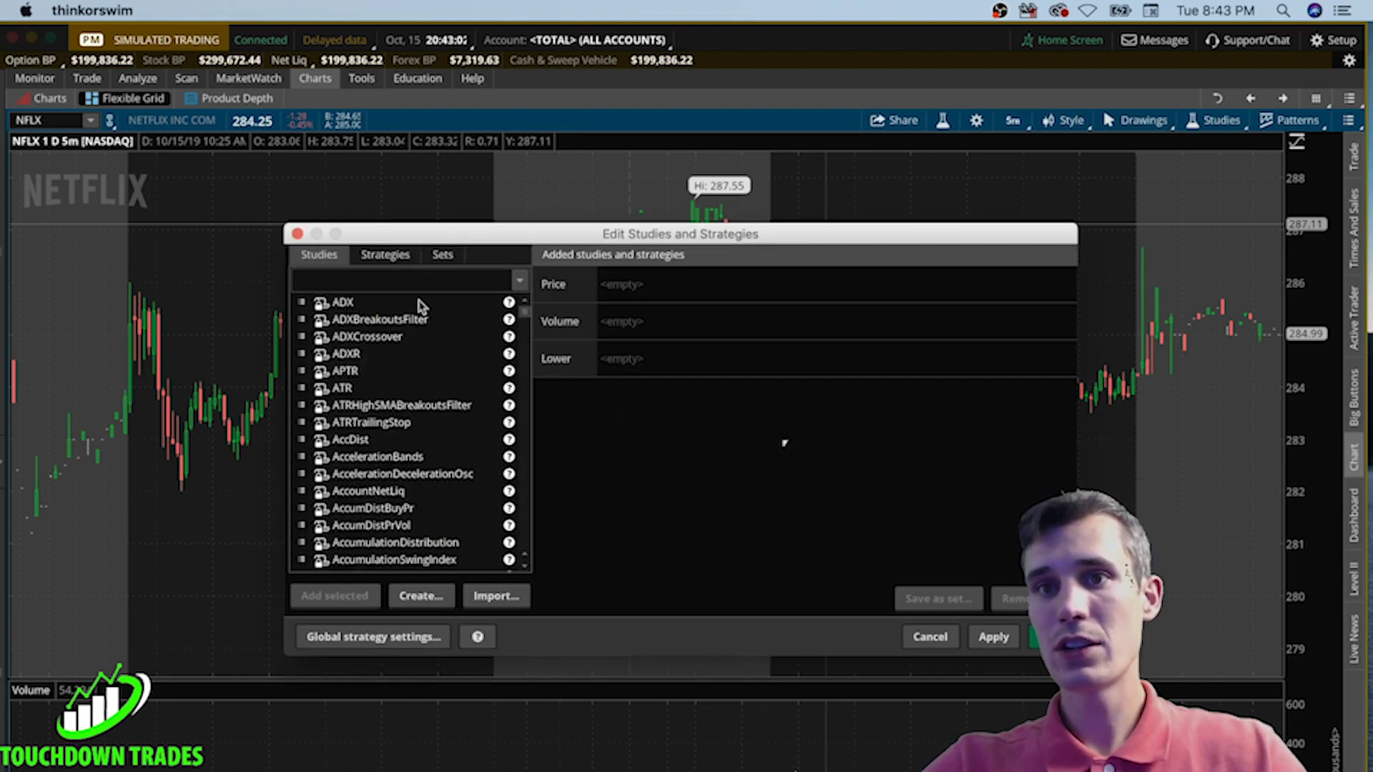
Search 'exp' and add the MovAvgExponential study (close, length 9) to price
{"action": "left_click", "coordinate": [380, 278]}
{"action": "type", "text": "e"}
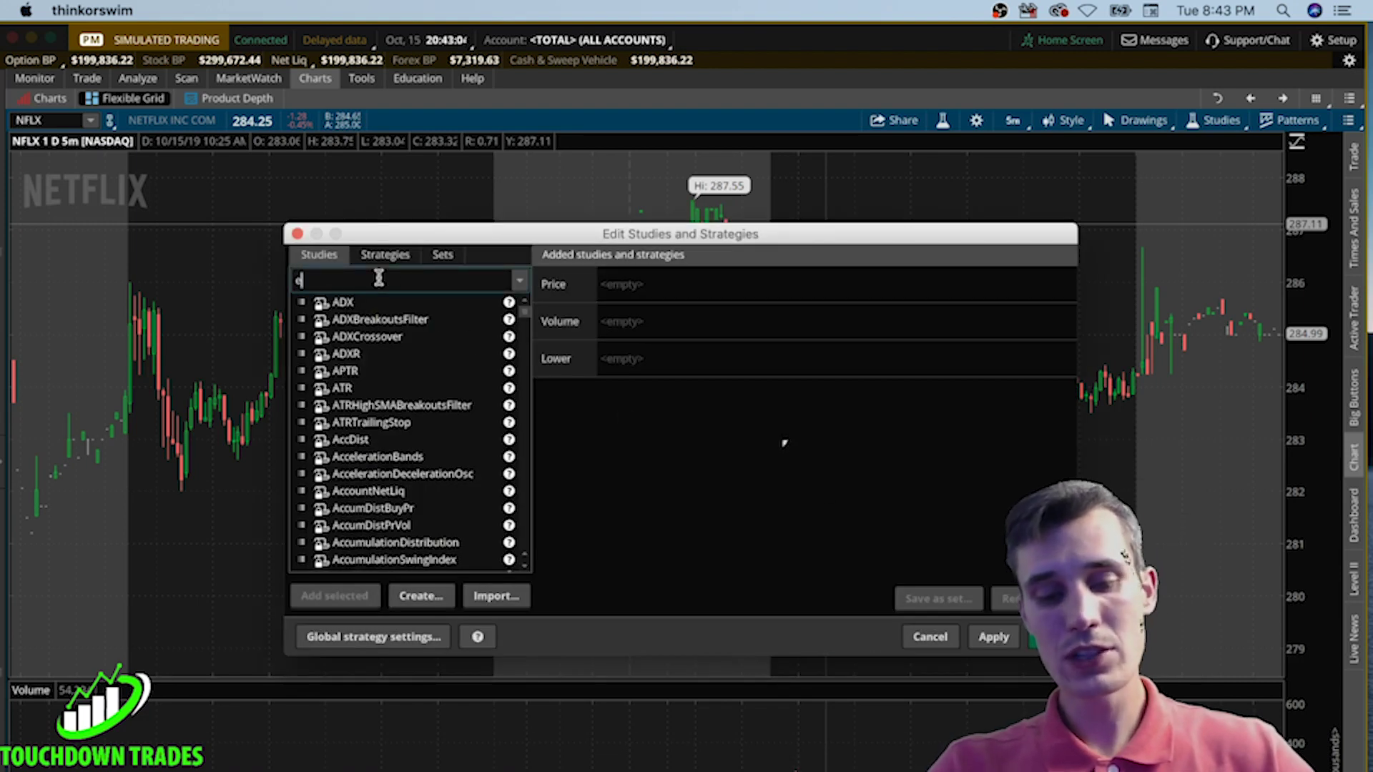
{"action": "type", "text": "xpio"}
{"action": "key", "text": "BackSpace"}
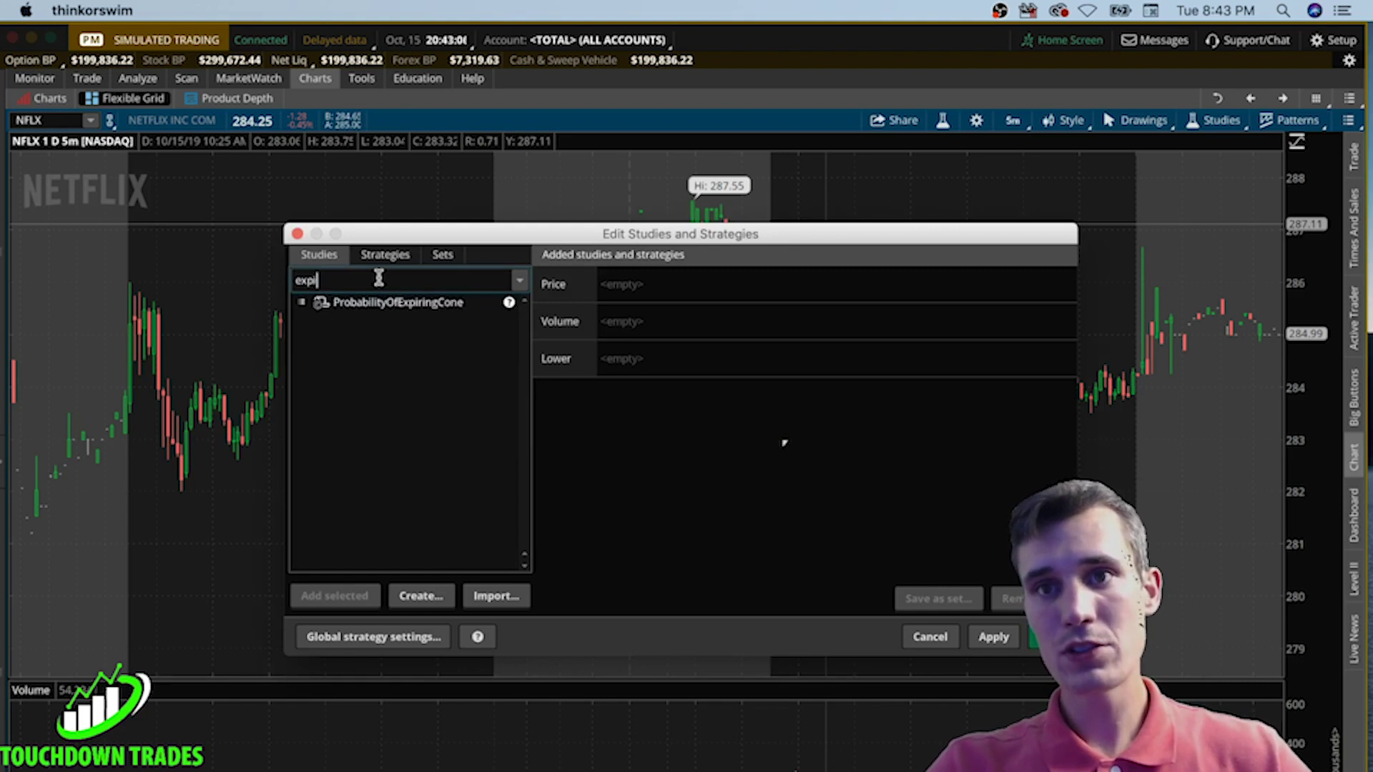
{"action": "key", "text": "BackSpace"}
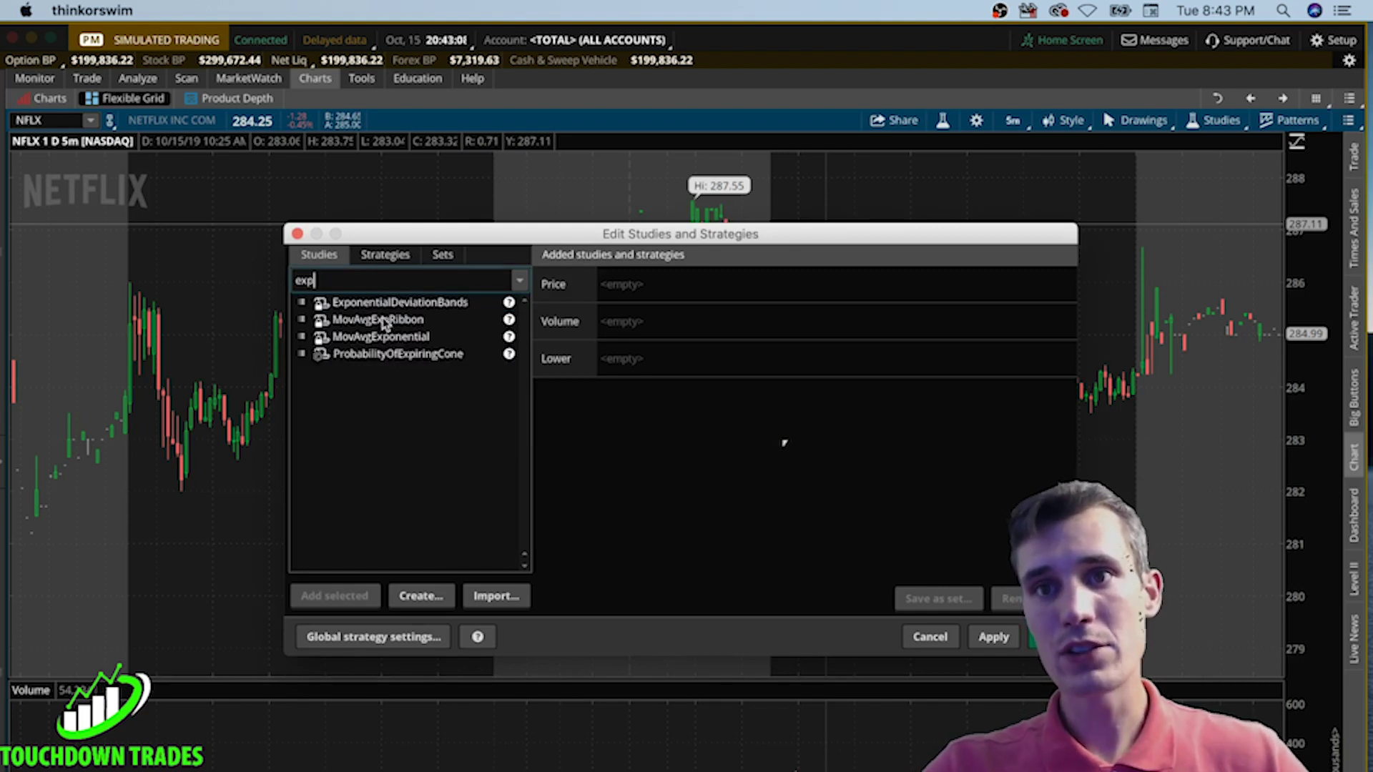
{"action": "left_click", "coordinate": [411, 344]}
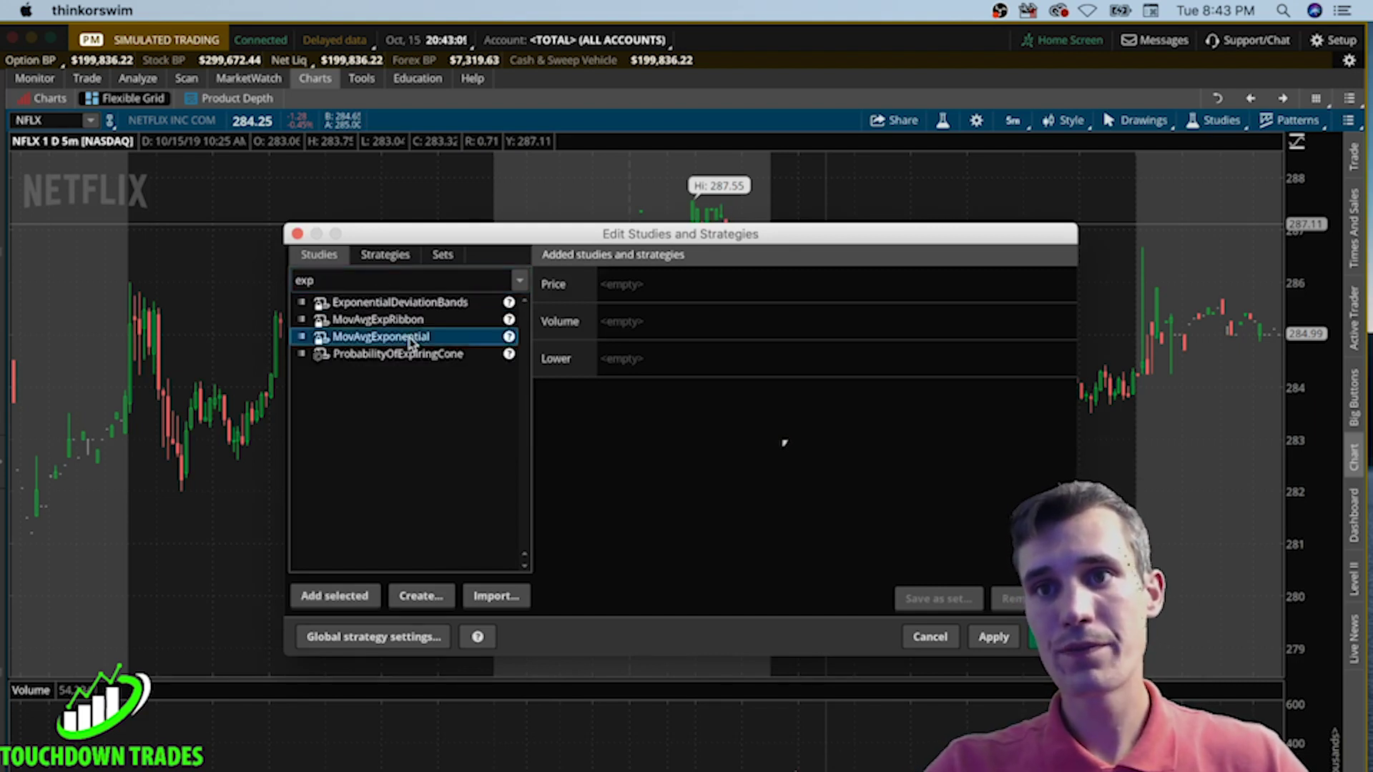
{"action": "left_click", "coordinate": [341, 600]}
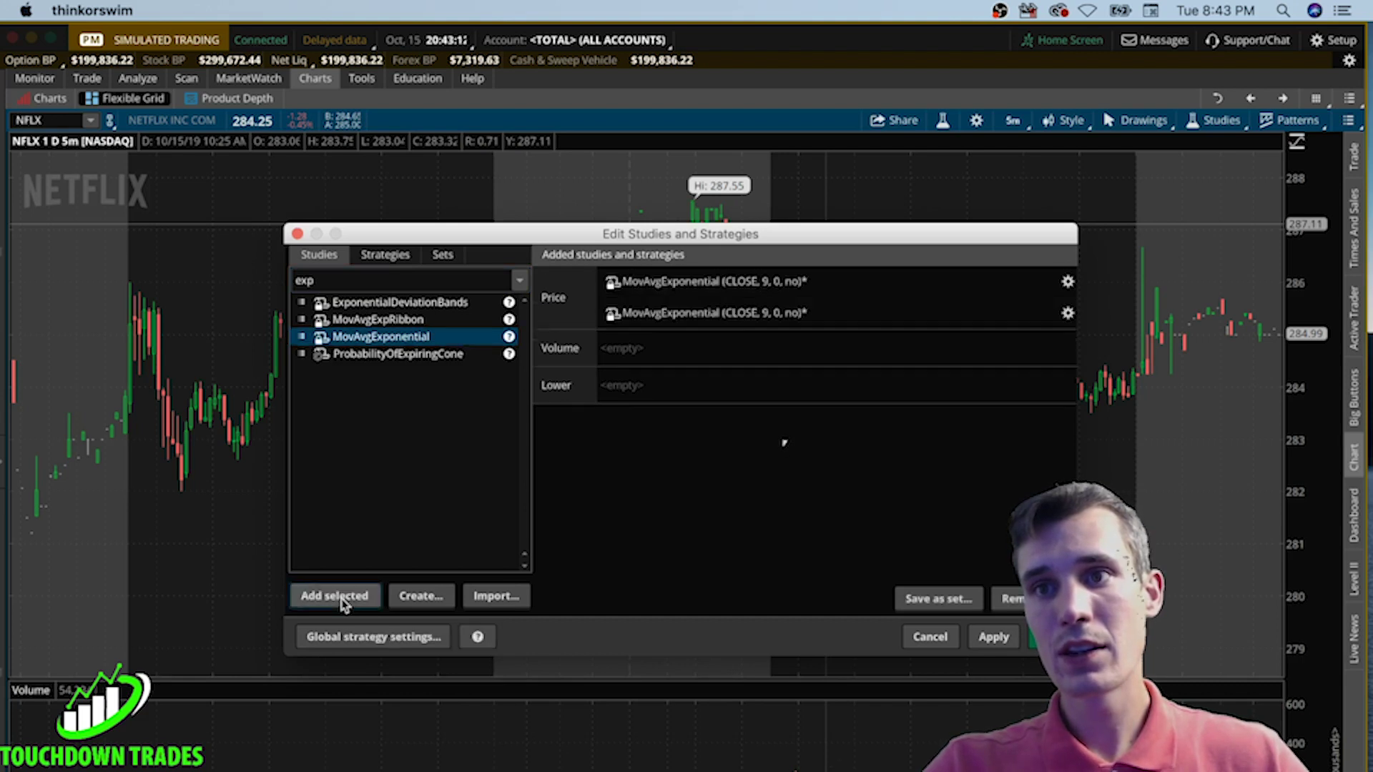
Hide the 9 EMA's value bubble and make the second EMA length 20 in pink
{"action": "left_click", "coordinate": [1068, 283]}
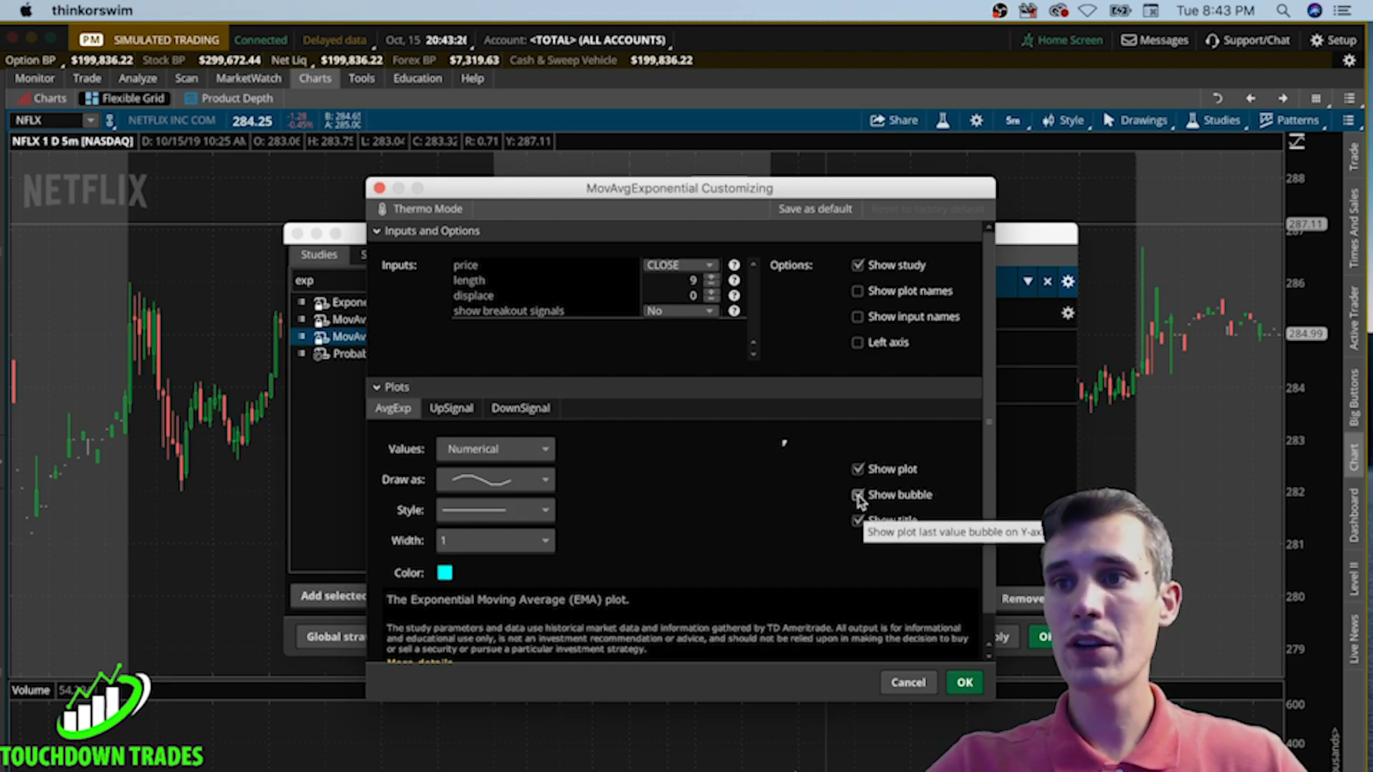
{"action": "left_click", "coordinate": [858, 495]}
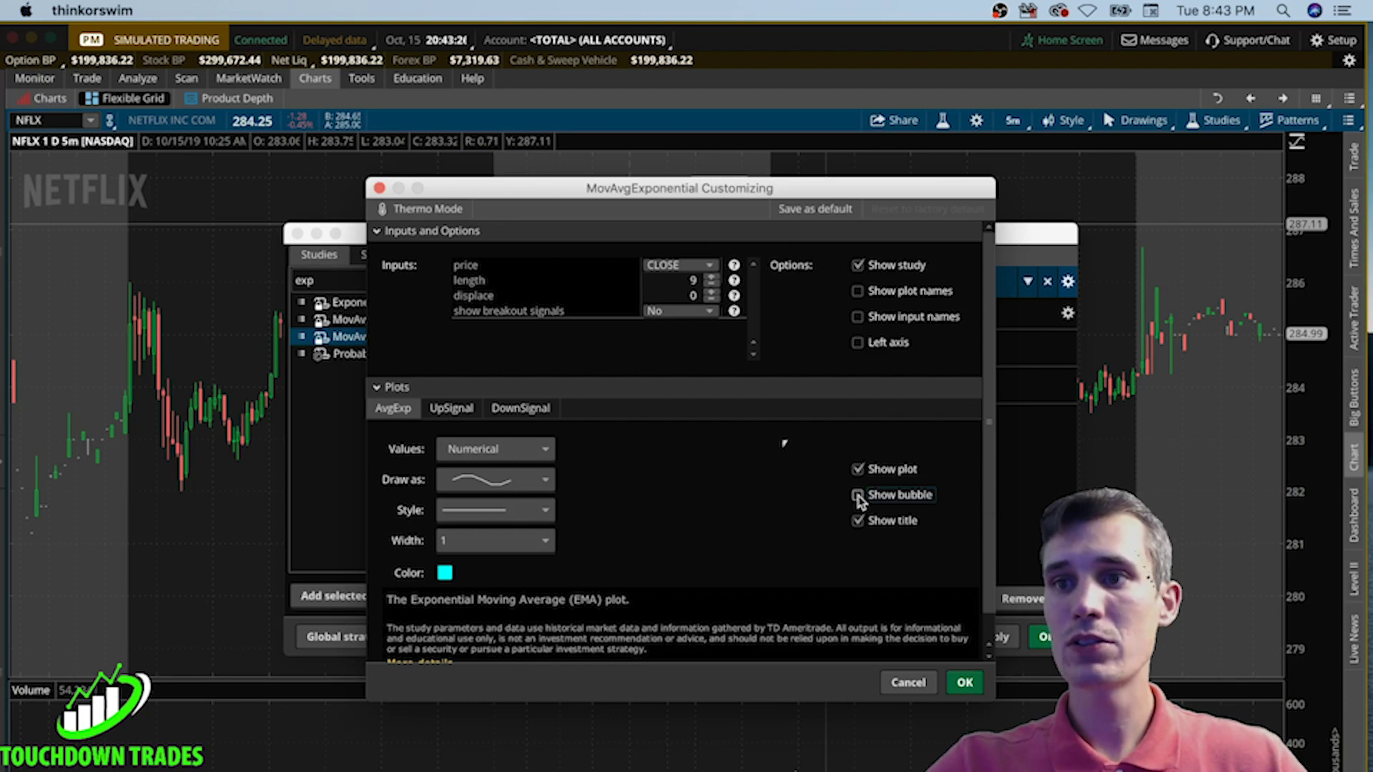
{"action": "left_click", "coordinate": [964, 684]}
{"action": "left_click", "coordinate": [696, 320]}
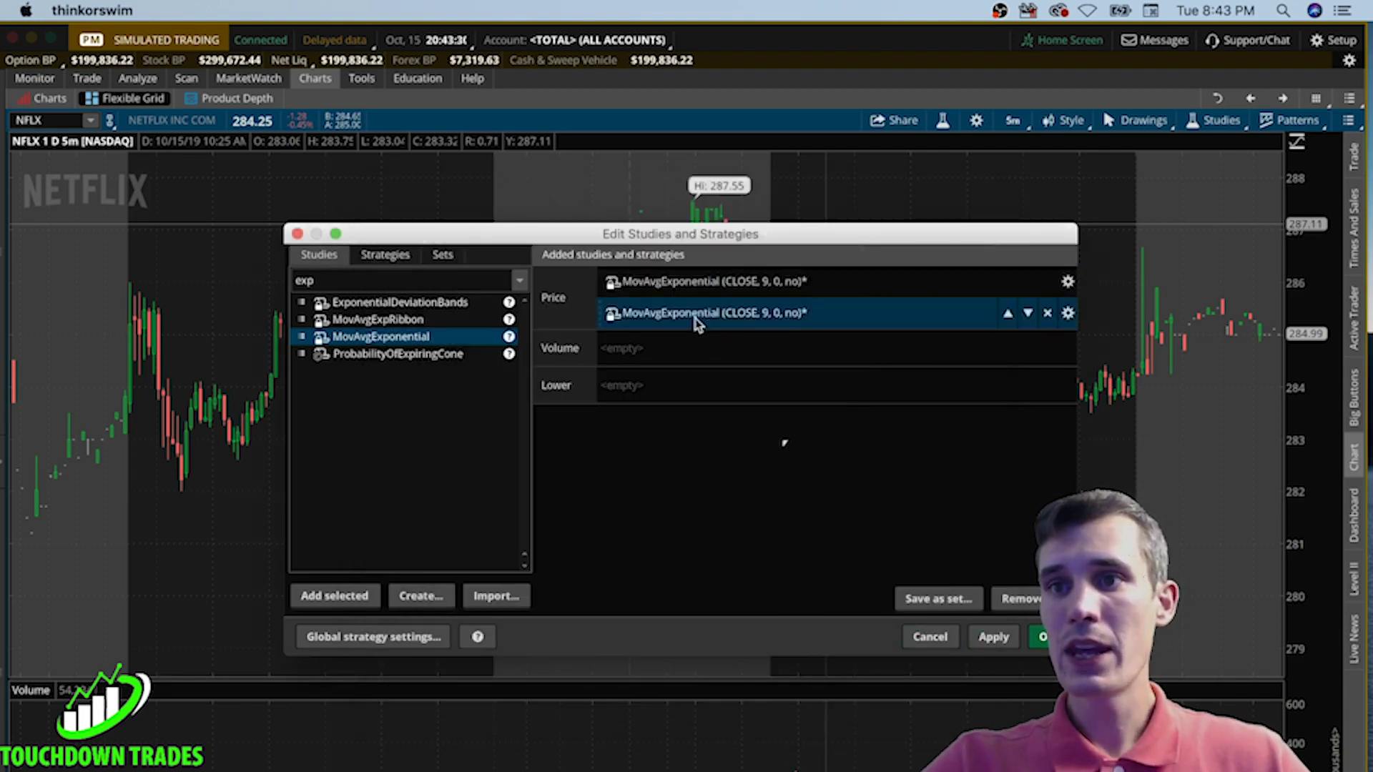
{"action": "left_click", "coordinate": [1068, 314]}
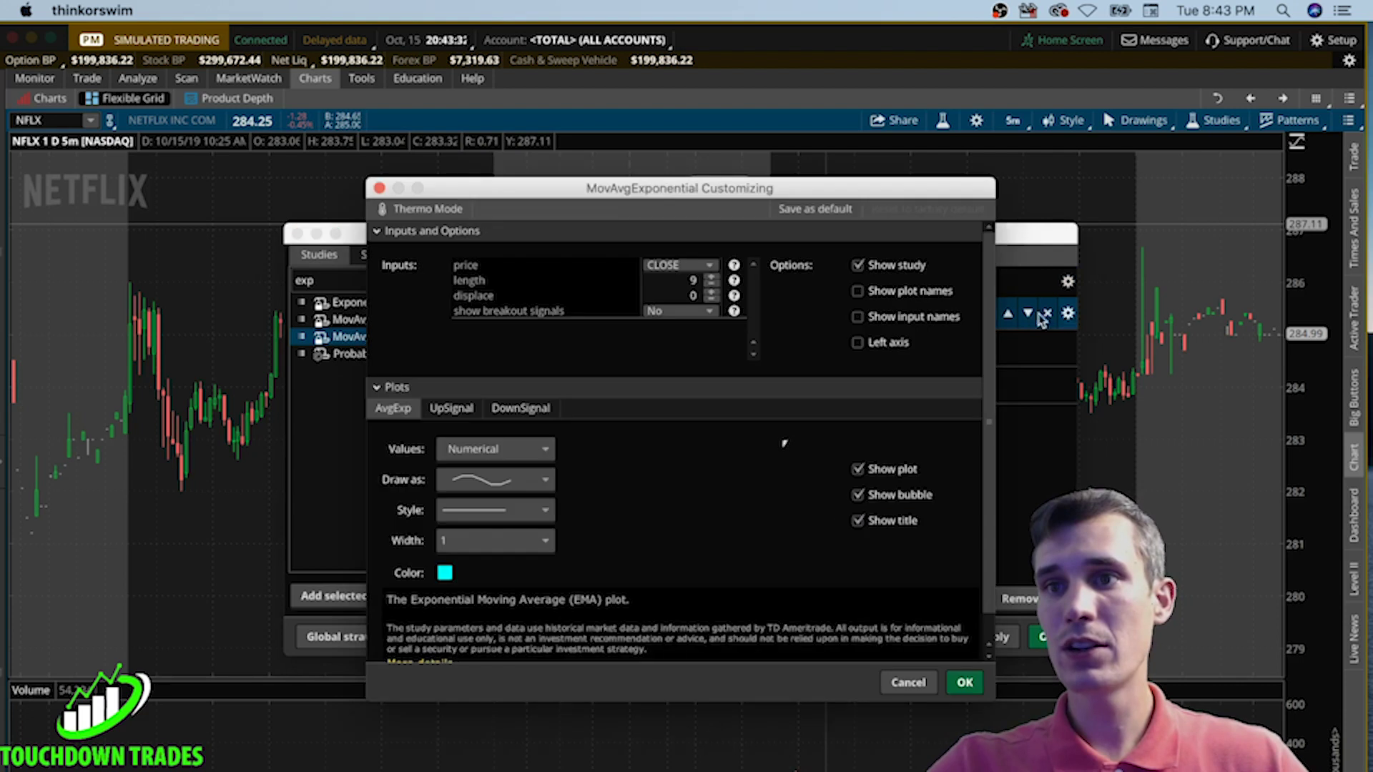
{"action": "double_click", "coordinate": [697, 284]}
{"action": "type", "text": "20"}
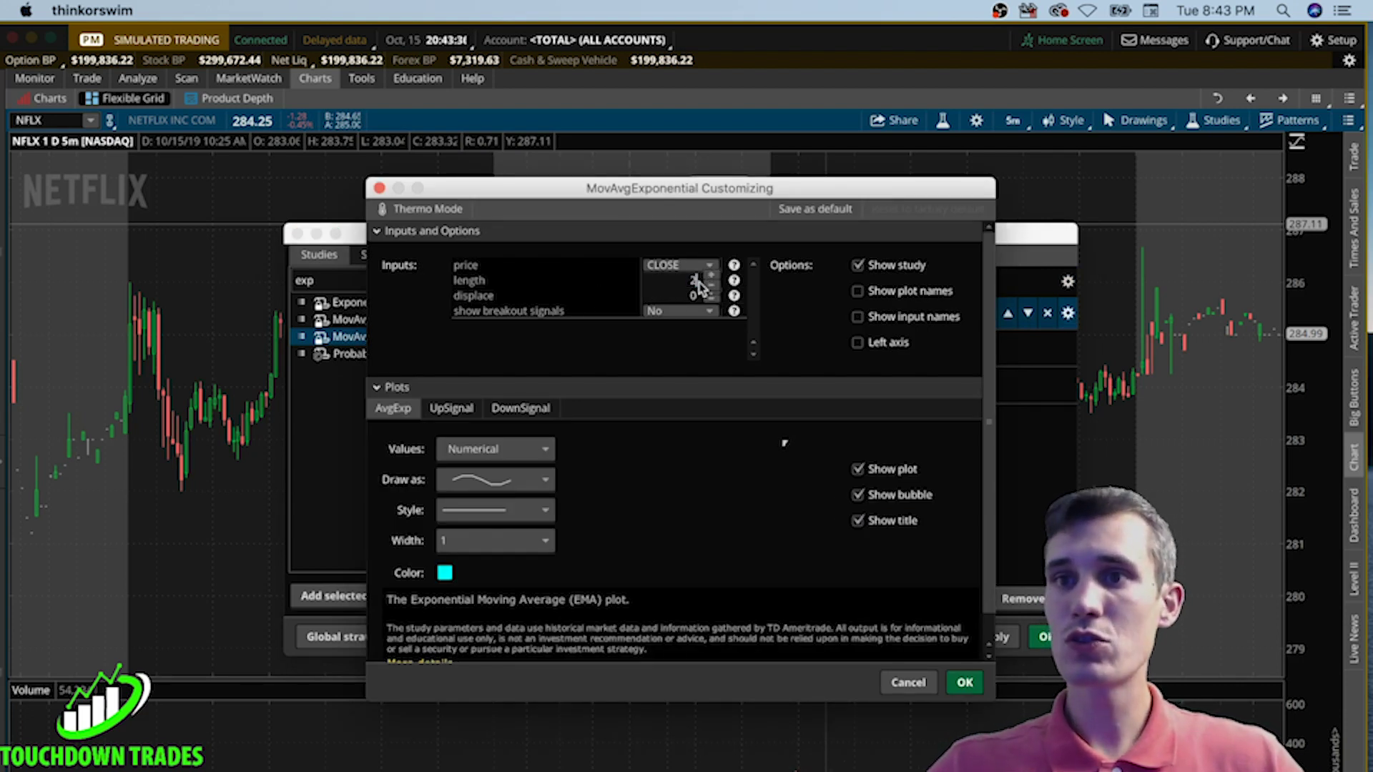
{"action": "left_click", "coordinate": [445, 573]}
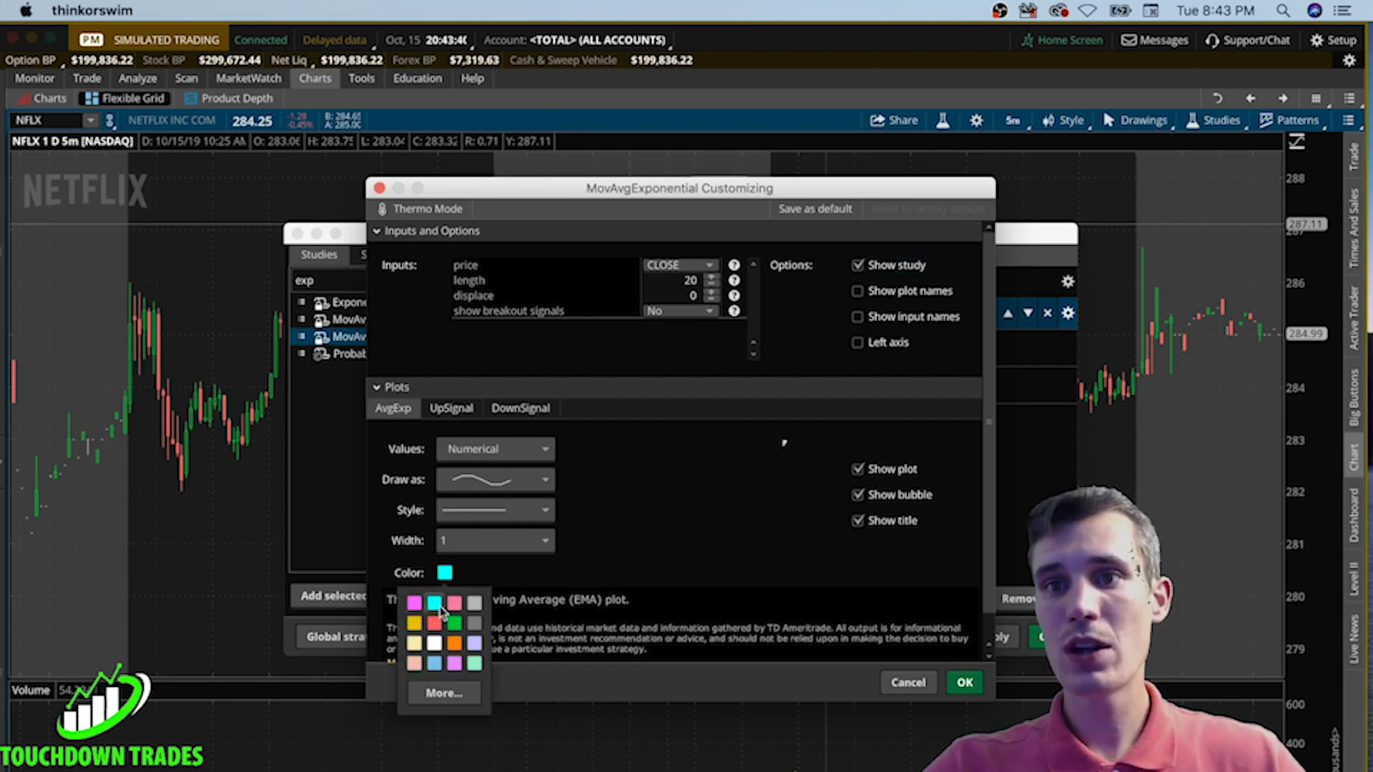
{"action": "left_click", "coordinate": [455, 603]}
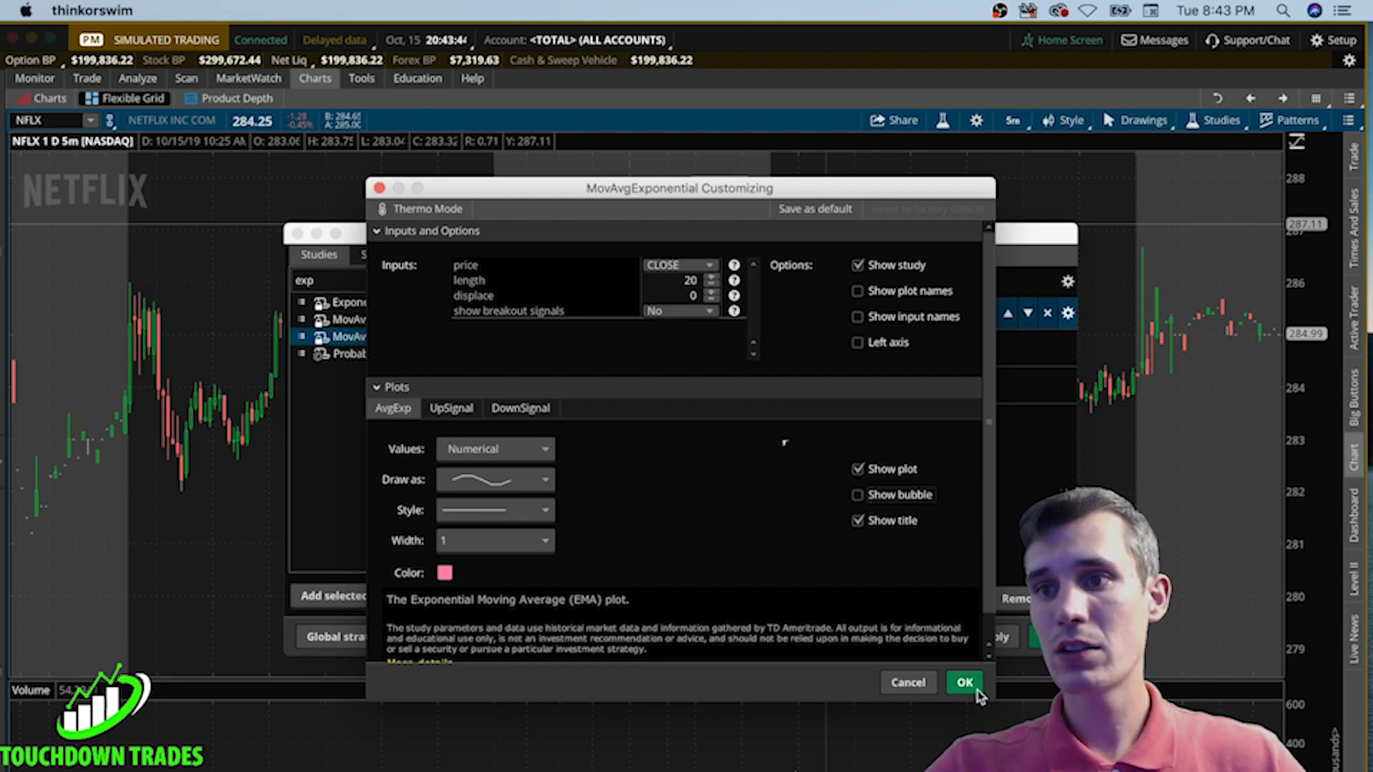
{"action": "left_click", "coordinate": [977, 688]}
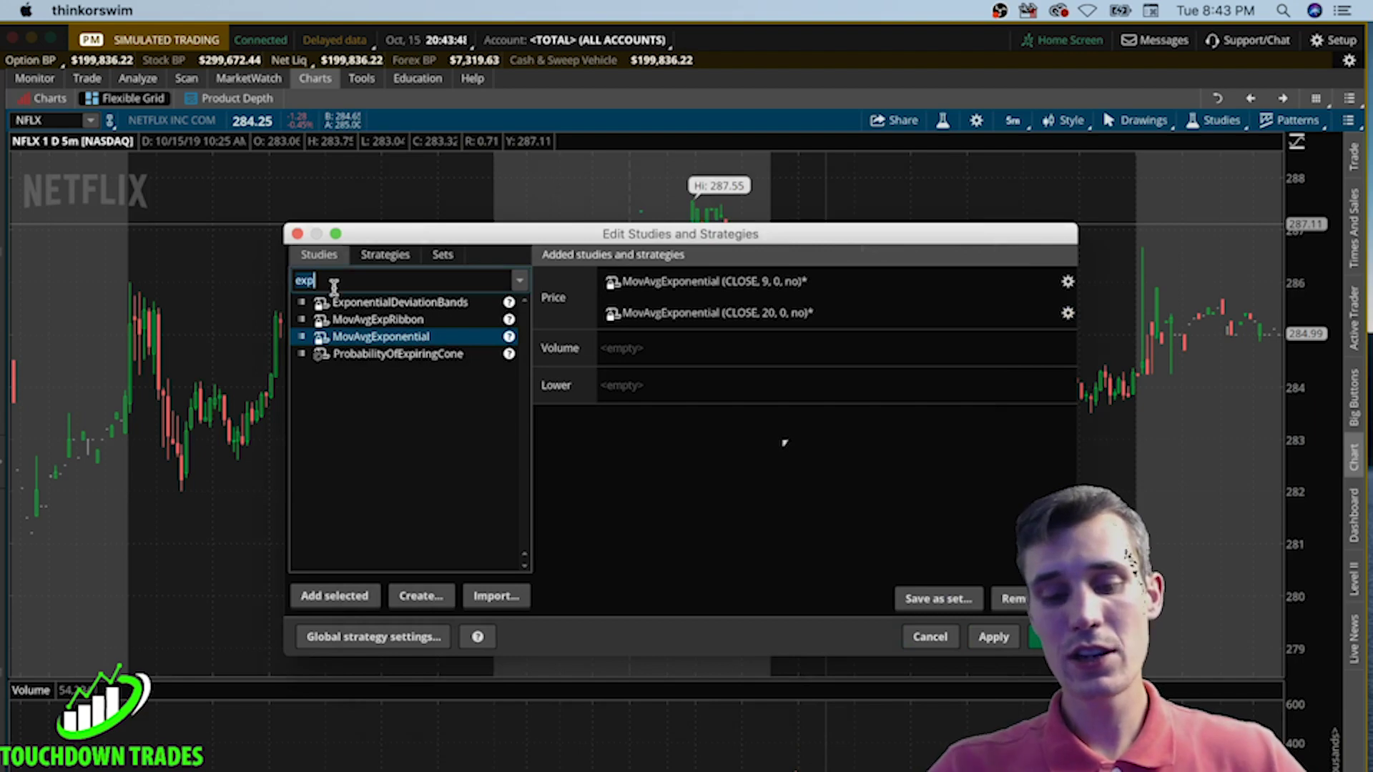
Add the VWAP study to the NFLX price section
{"action": "type", "text": "vwap"}
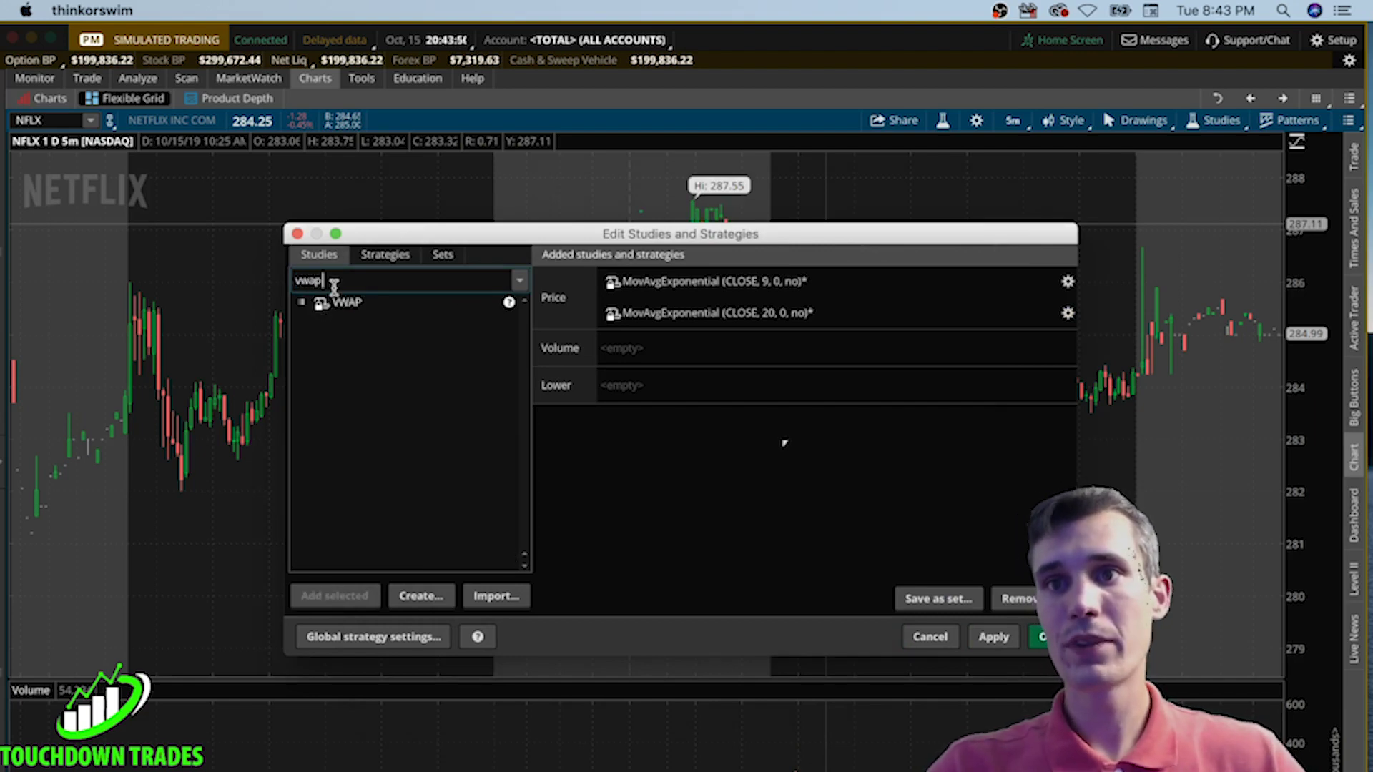
{"action": "double_click", "coordinate": [336, 303]}
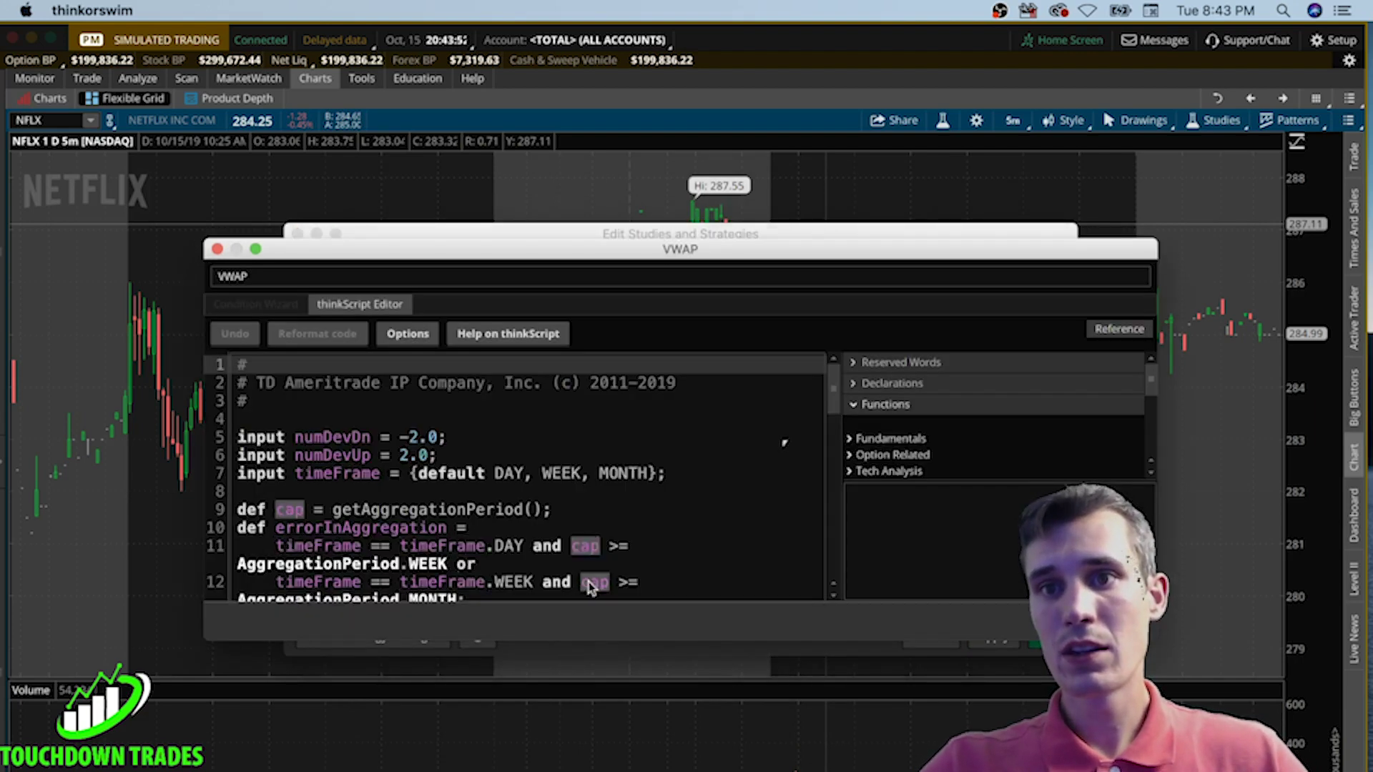
{"action": "left_click", "coordinate": [1073, 622]}
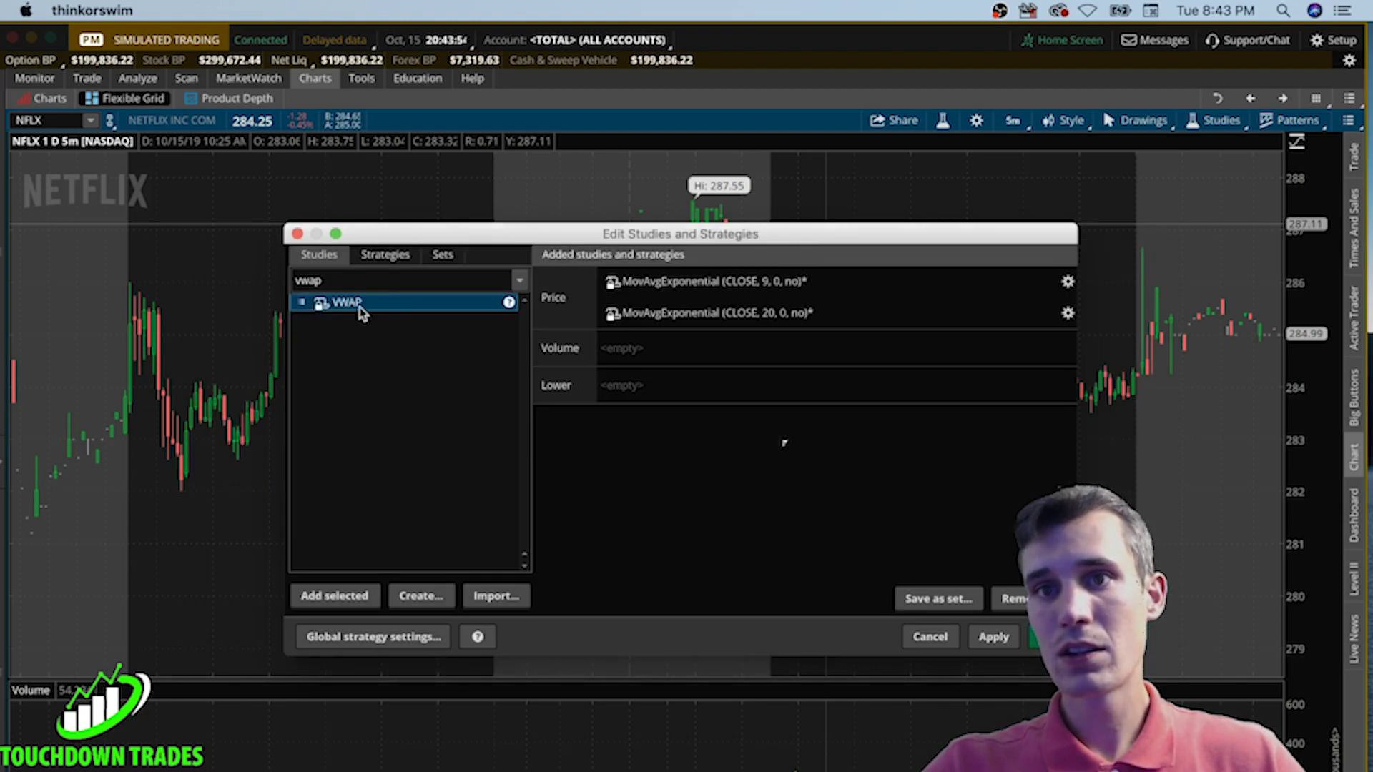
{"action": "left_click", "coordinate": [356, 597]}
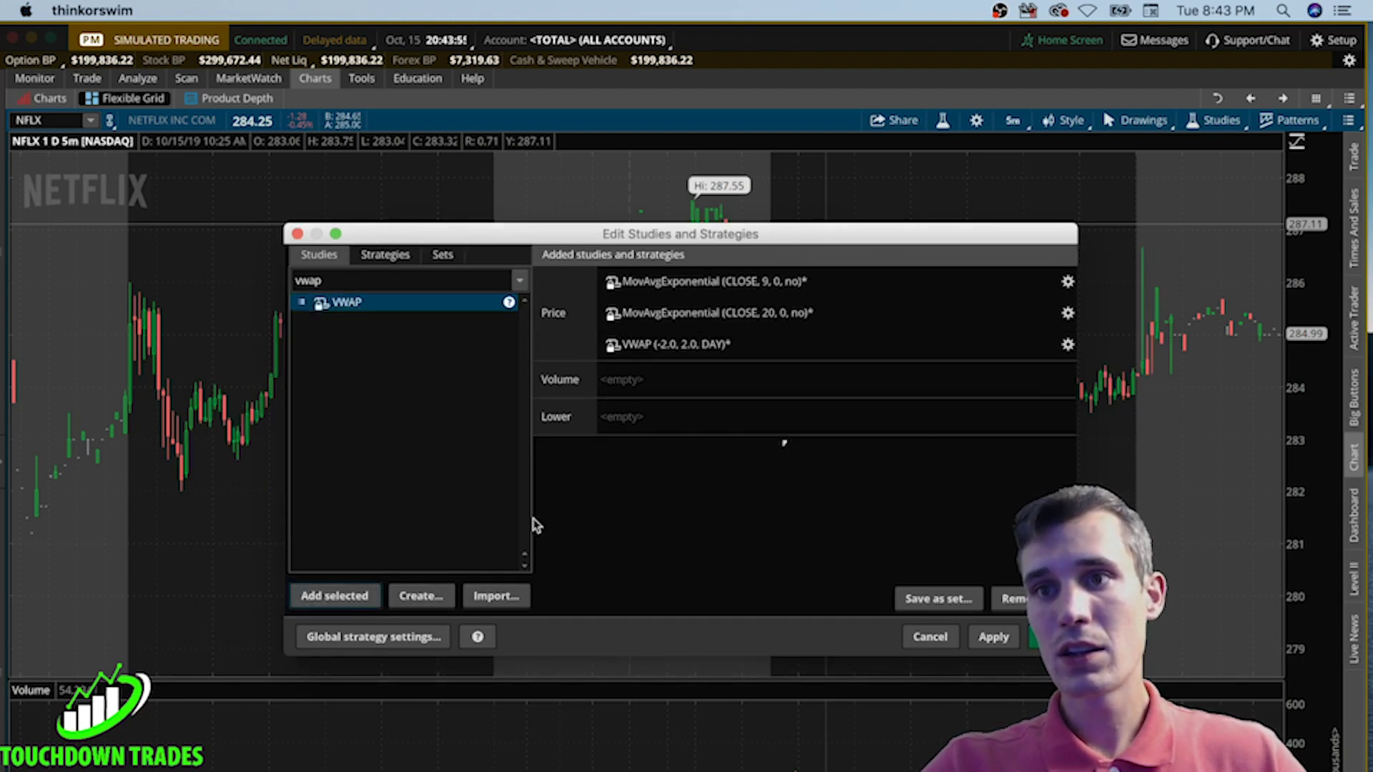
Give VWAP zero upper and lower deviations and a gold line, then apply the studies
{"action": "left_click", "coordinate": [1068, 345]}
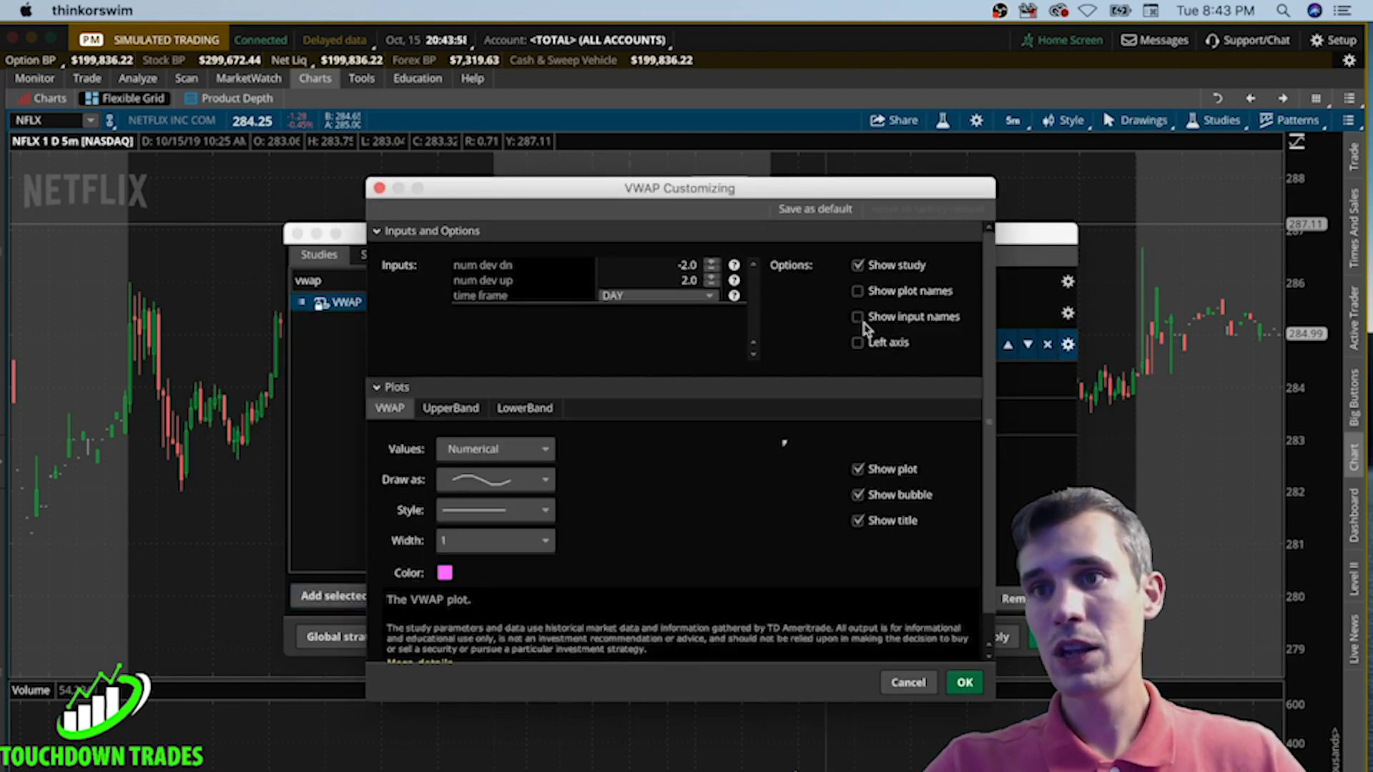
{"action": "left_click", "coordinate": [660, 266]}
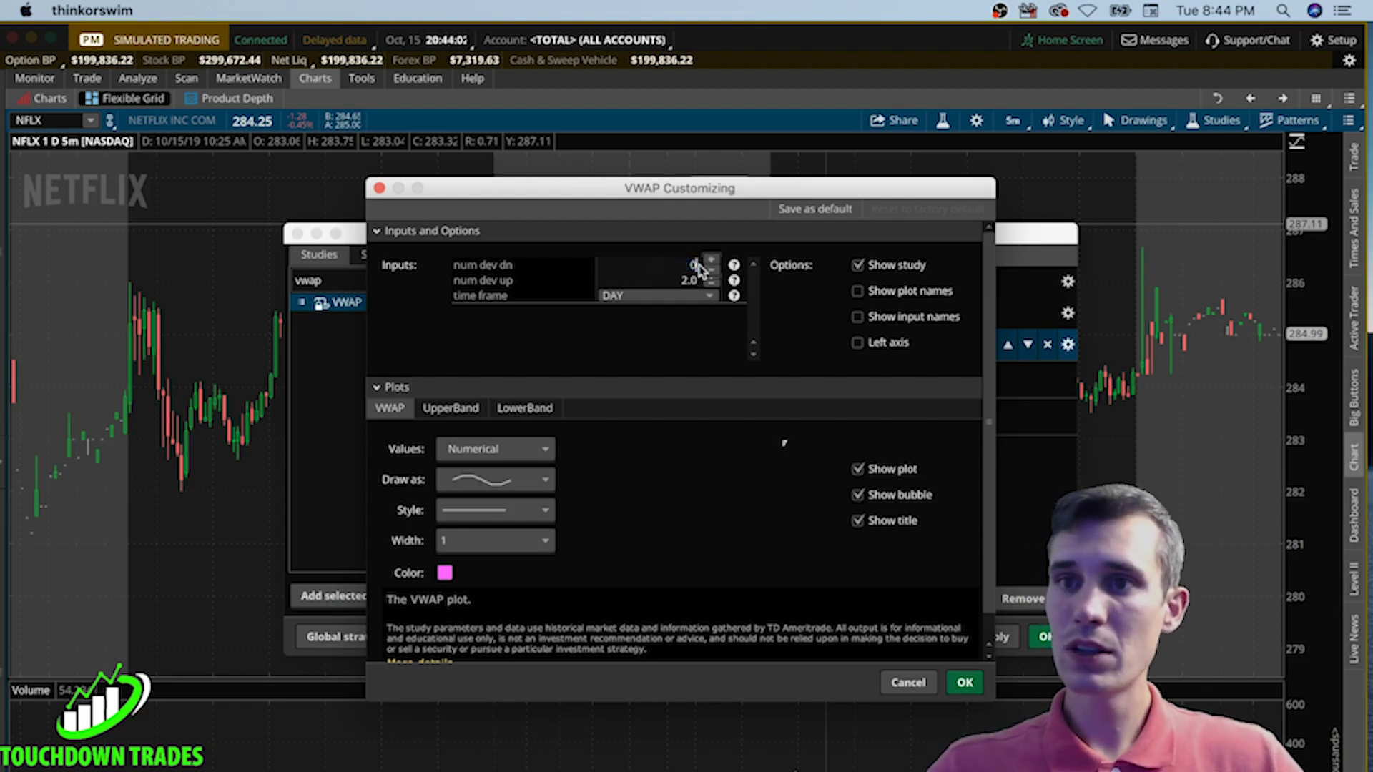
{"action": "left_click", "coordinate": [686, 282]}
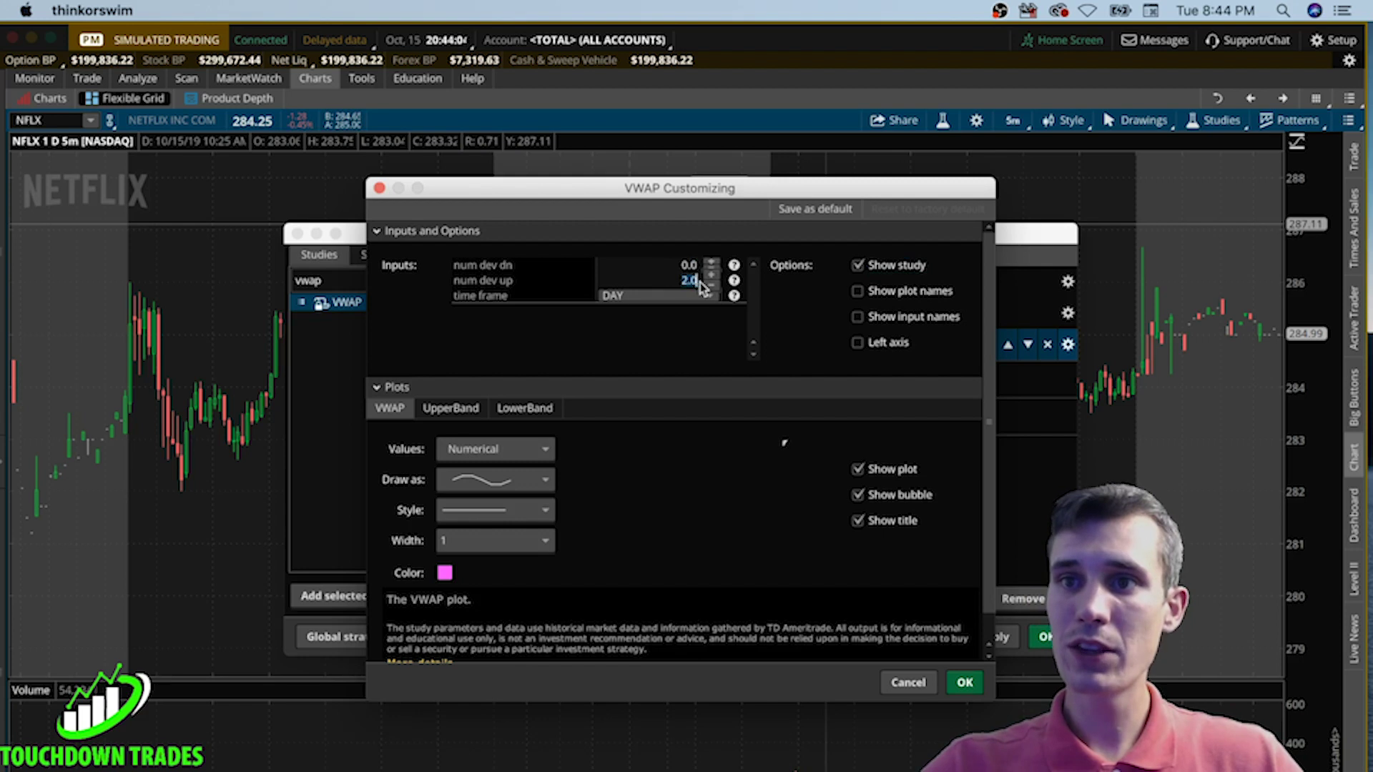
{"action": "type", "text": "0"}
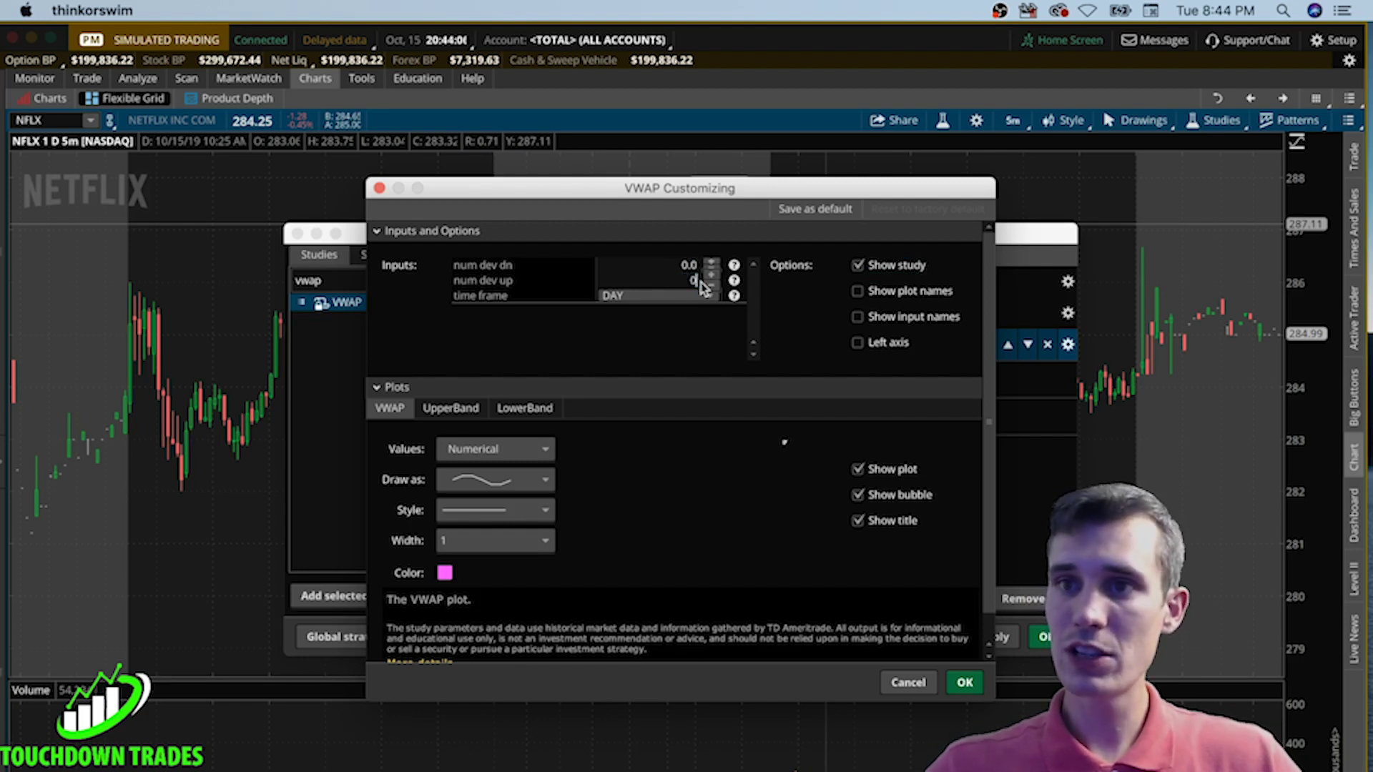
{"action": "left_click", "coordinate": [684, 337]}
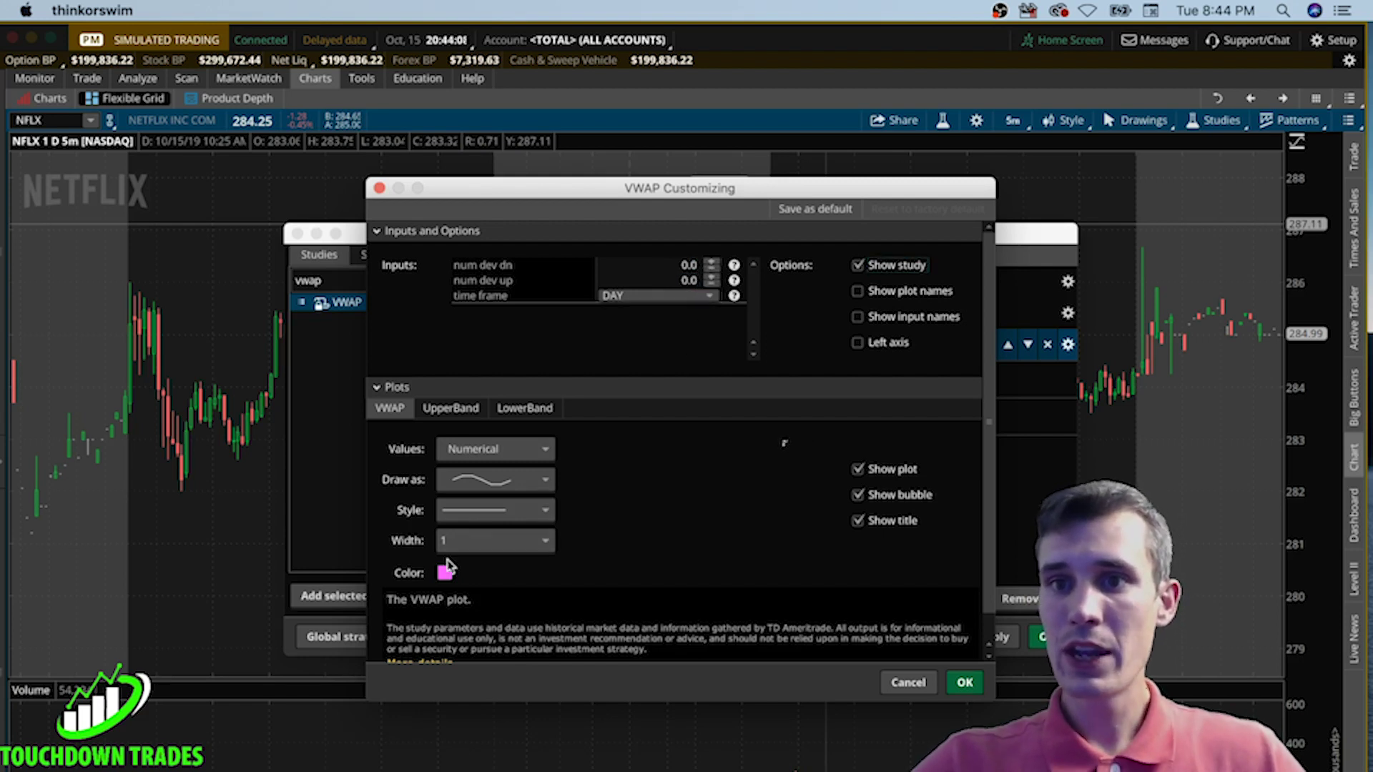
{"action": "left_click", "coordinate": [445, 572]}
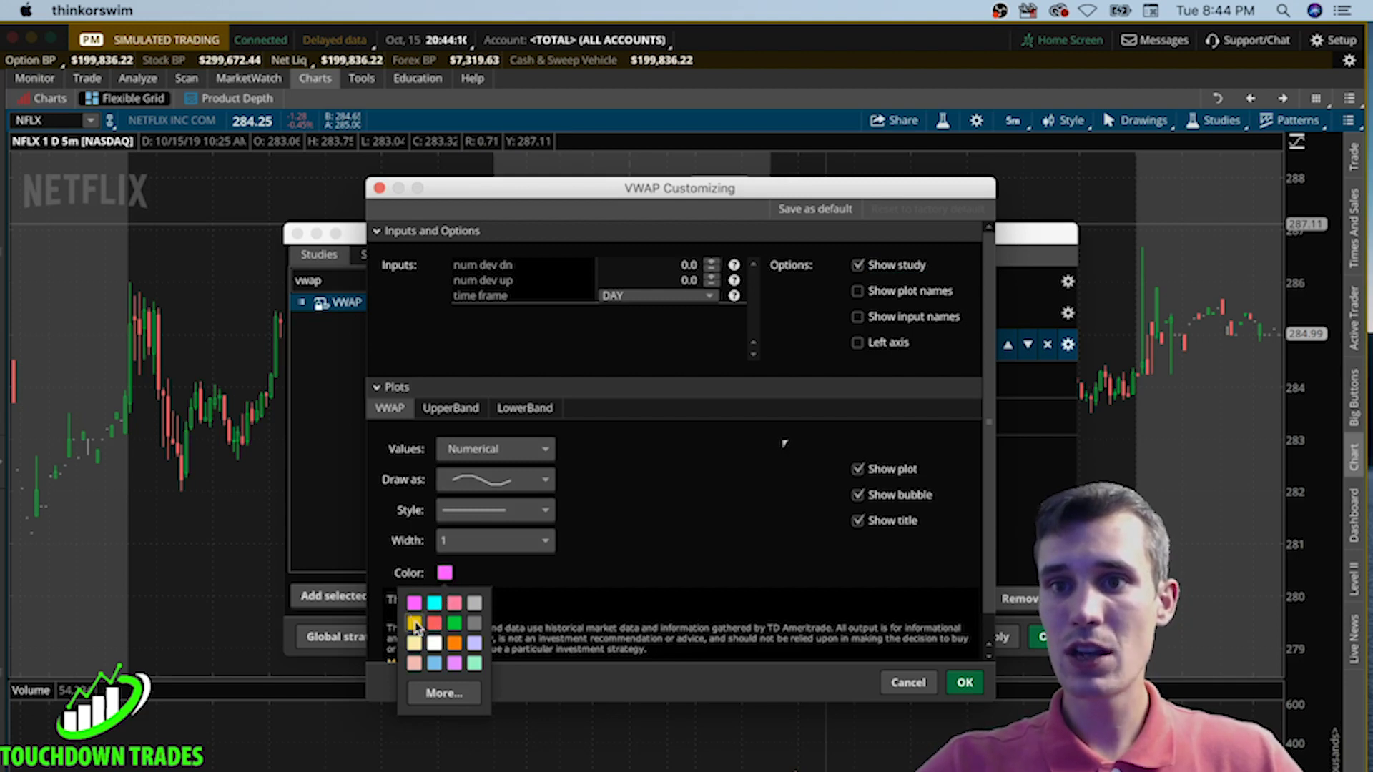
{"action": "left_click", "coordinate": [416, 625]}
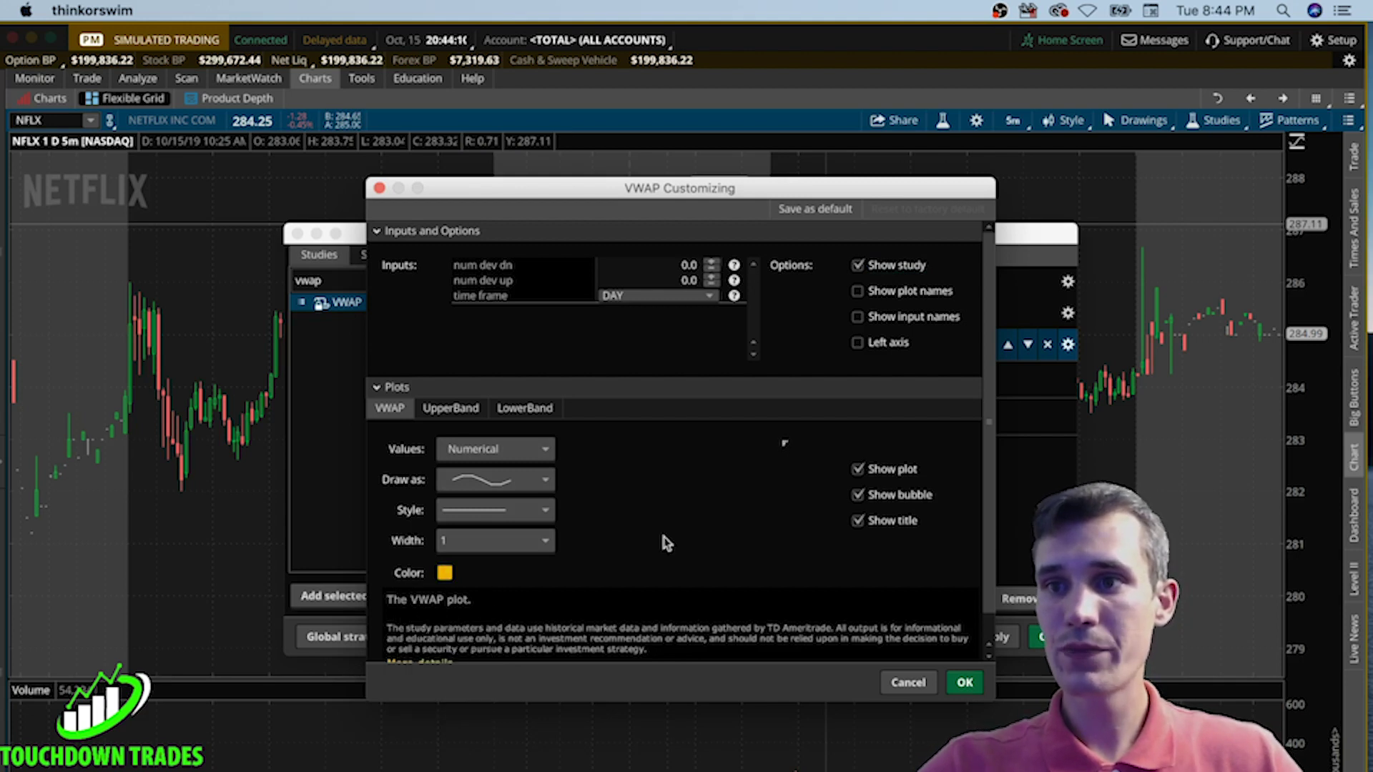
{"action": "left_click", "coordinate": [966, 683]}
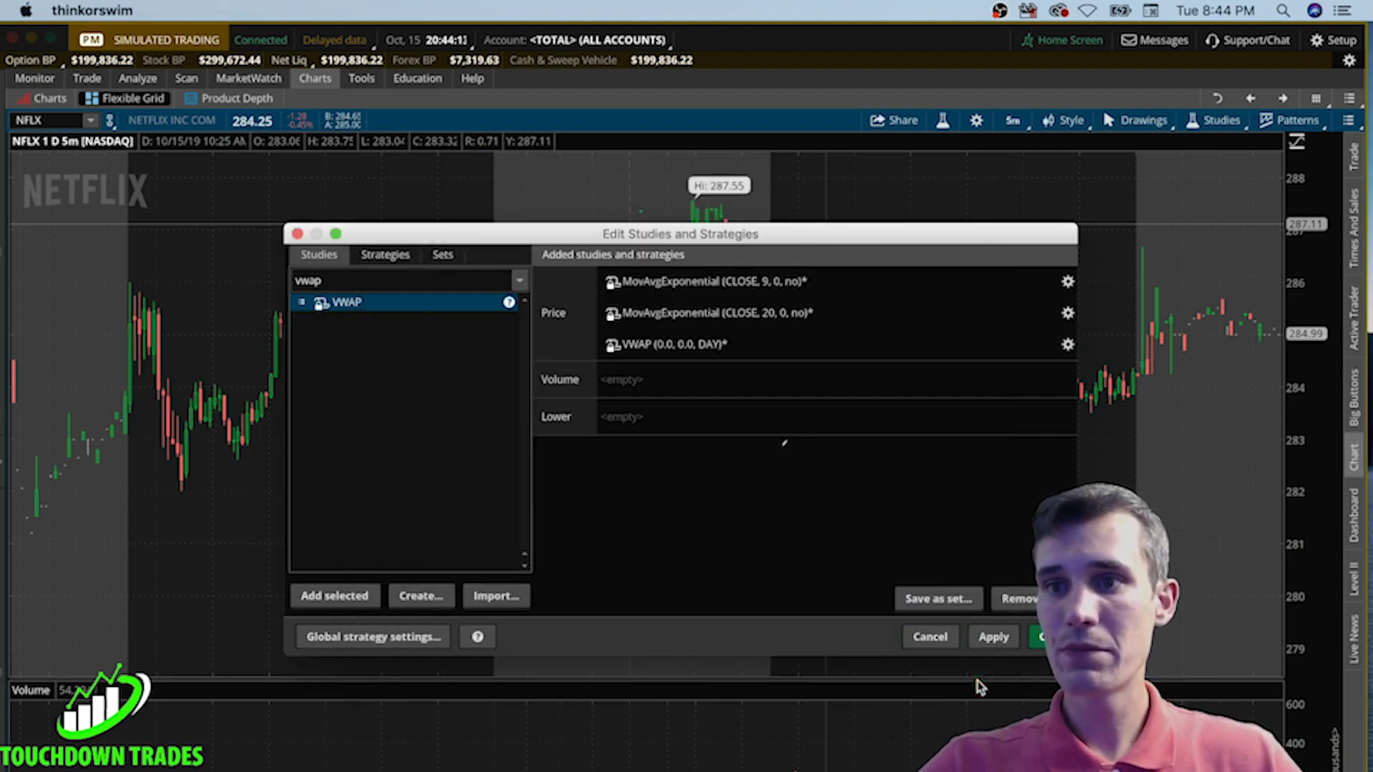
{"action": "left_click", "coordinate": [993, 637]}
Drag across the NFLX five-minute chart to zoom into a shorter span of the day
{"action": "left_click", "coordinate": [1041, 640]}
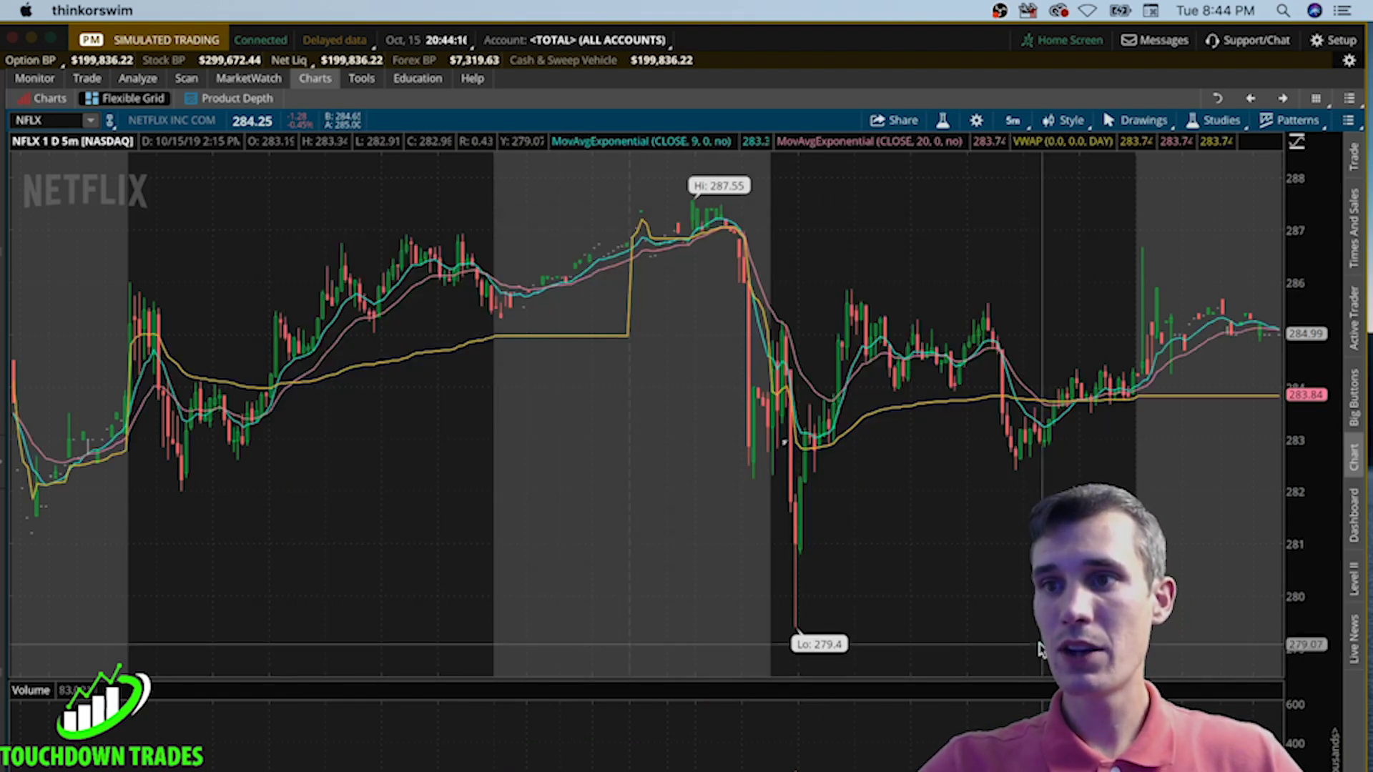
{"action": "left_click_drag", "start_coordinate": [646, 373], "coordinate": [1242, 373]}
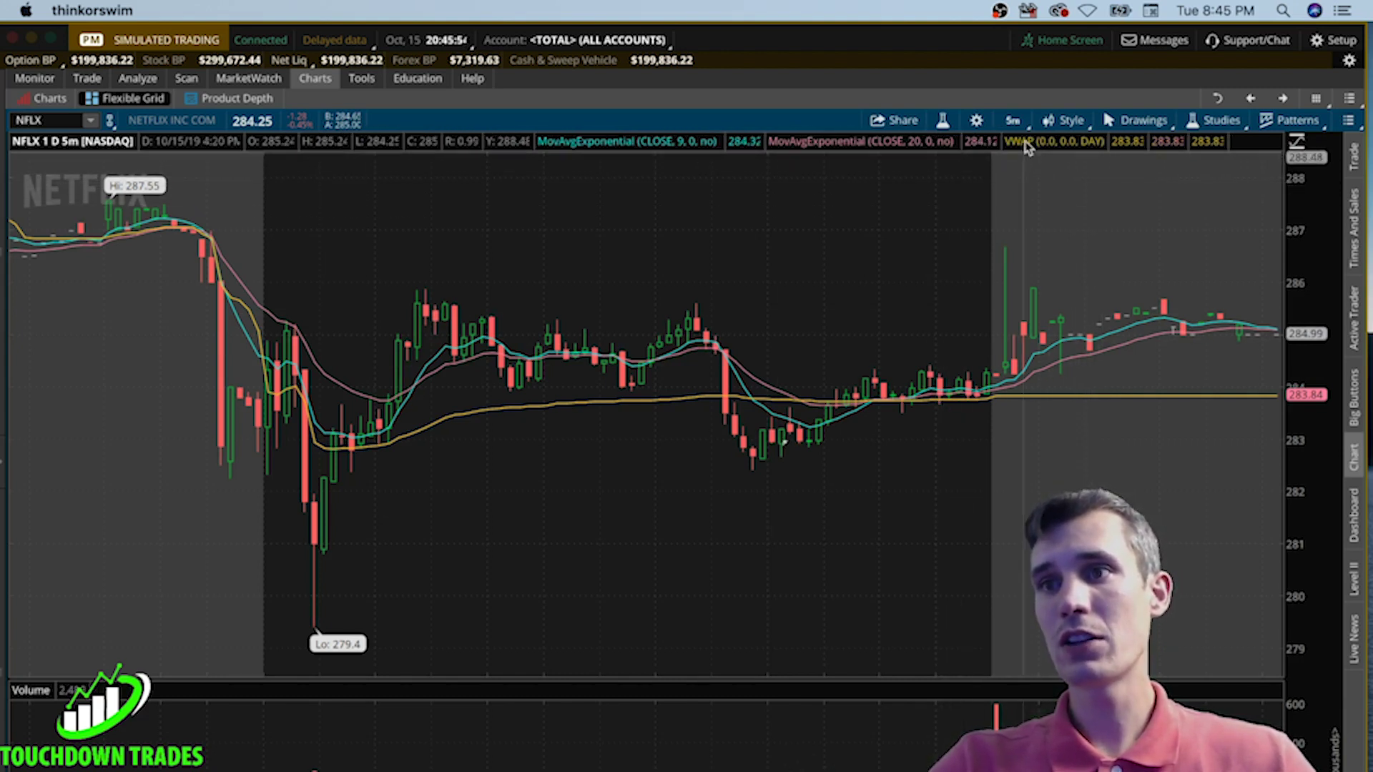
Switch the chart to one-year daily bars, then back to one-day 5-minute bars
{"action": "left_click", "coordinate": [1013, 120]}
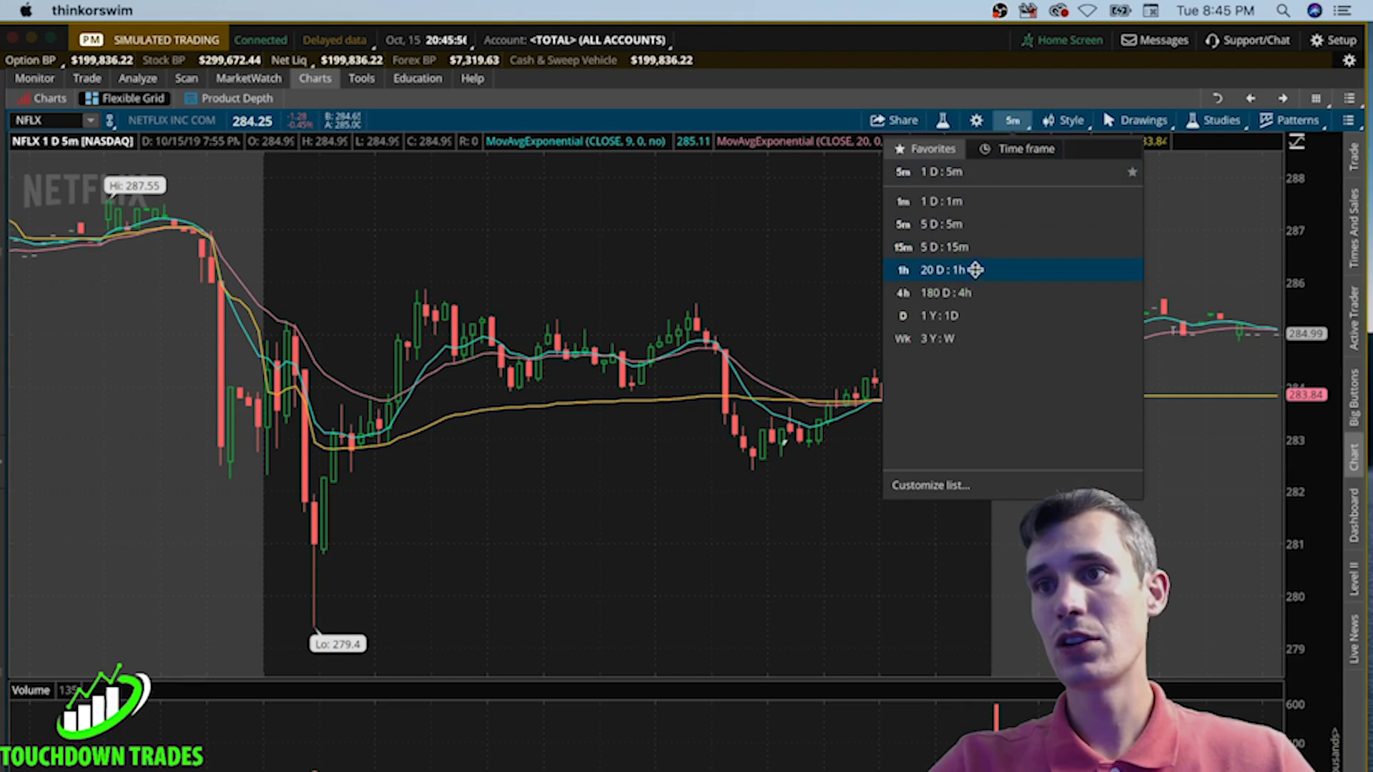
{"action": "left_click", "coordinate": [962, 319]}
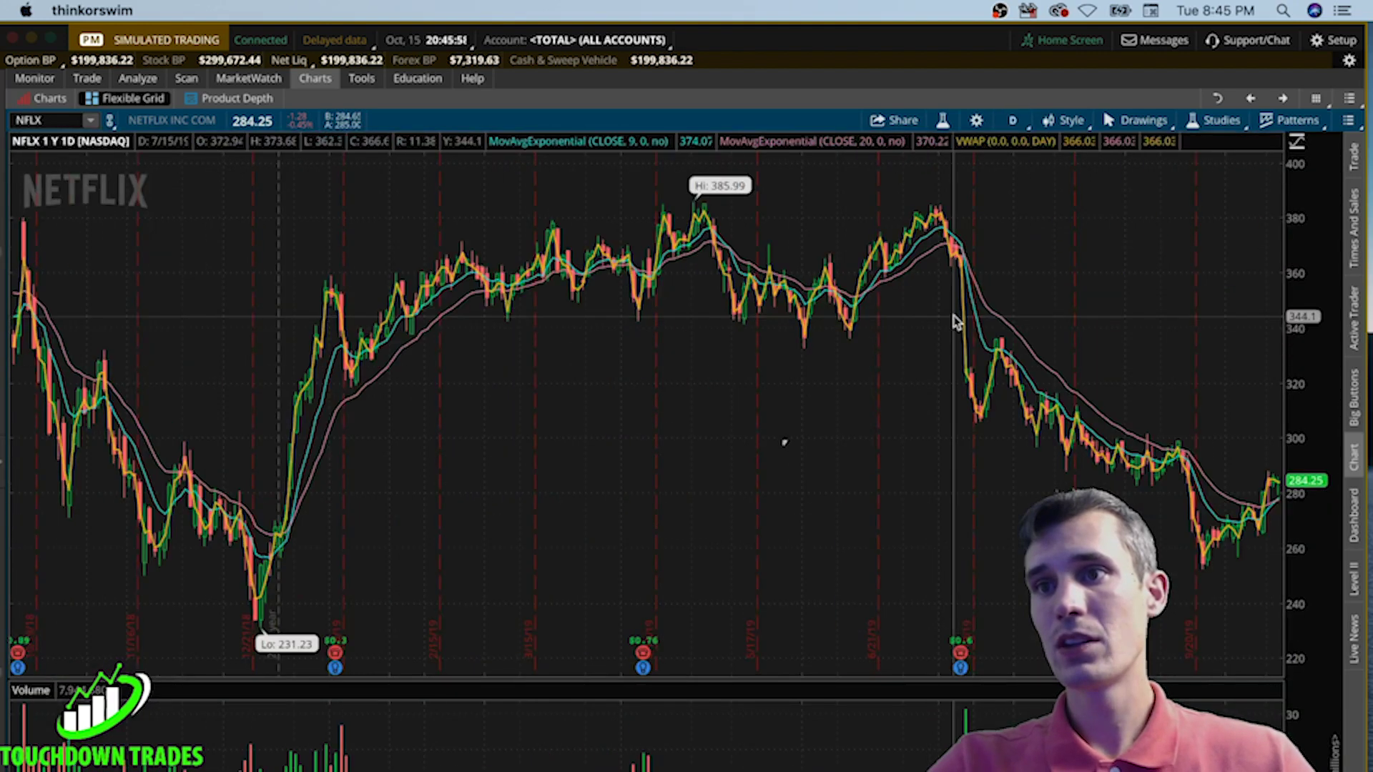
{"action": "right_click", "coordinate": [884, 362]}
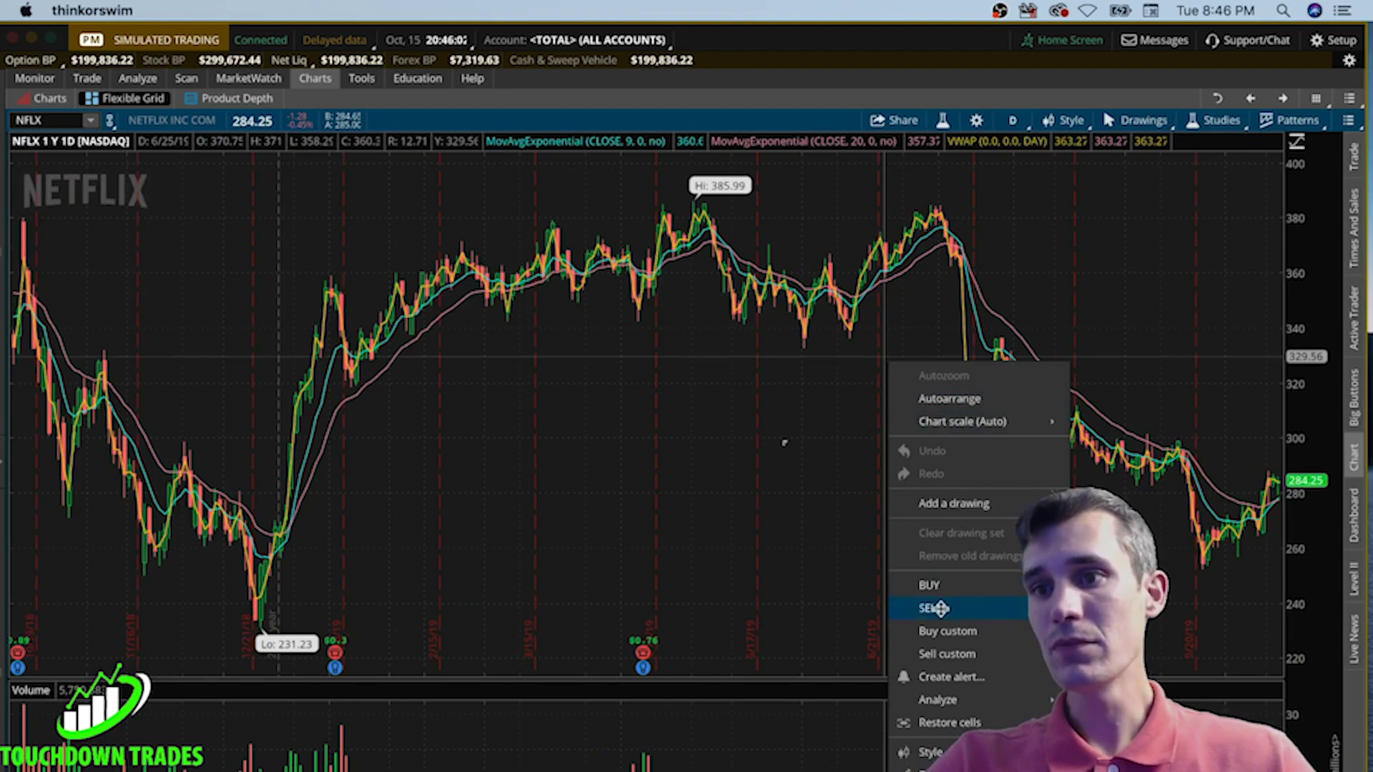
{"action": "left_click", "coordinate": [1016, 121]}
{"action": "left_click", "coordinate": [976, 337]}
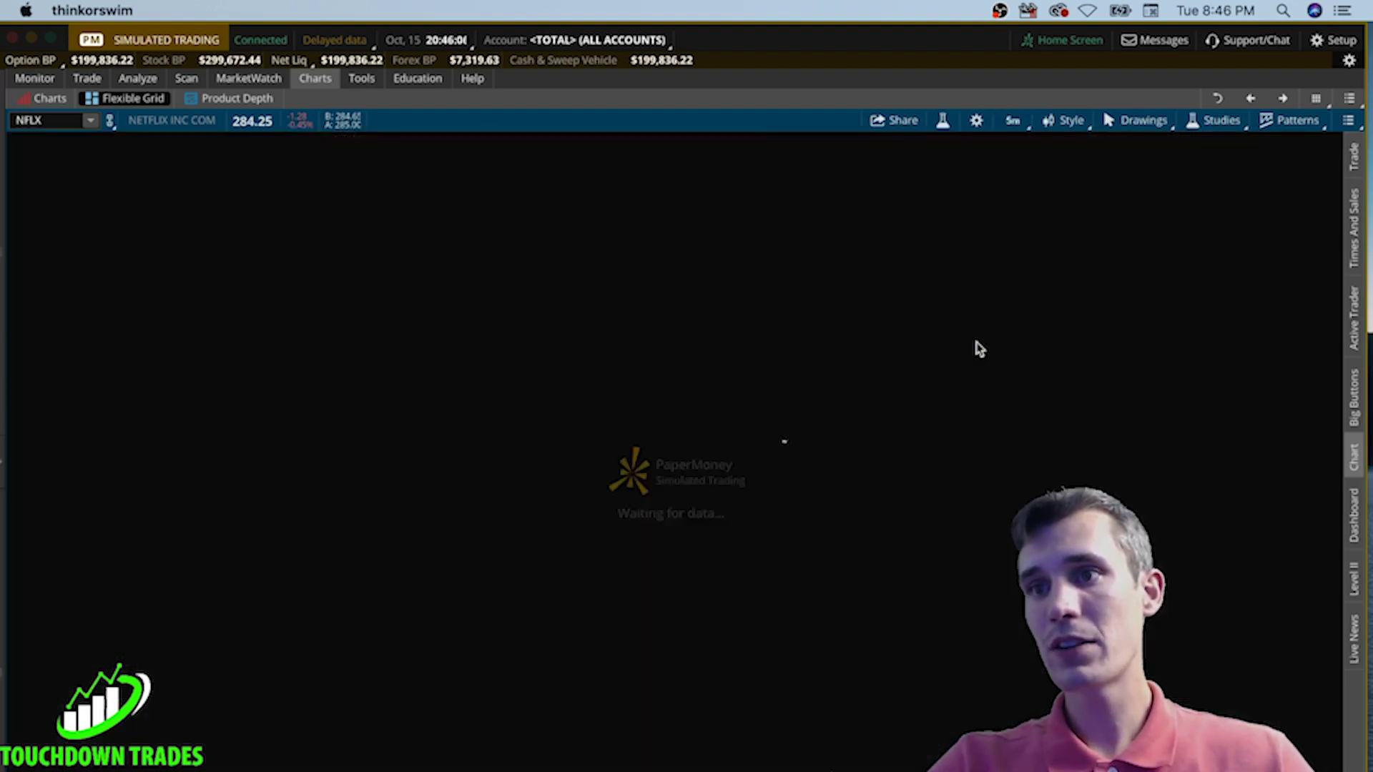
Save the chart style as 'intraday', including patterns and study set
{"action": "right_click", "coordinate": [542, 440]}
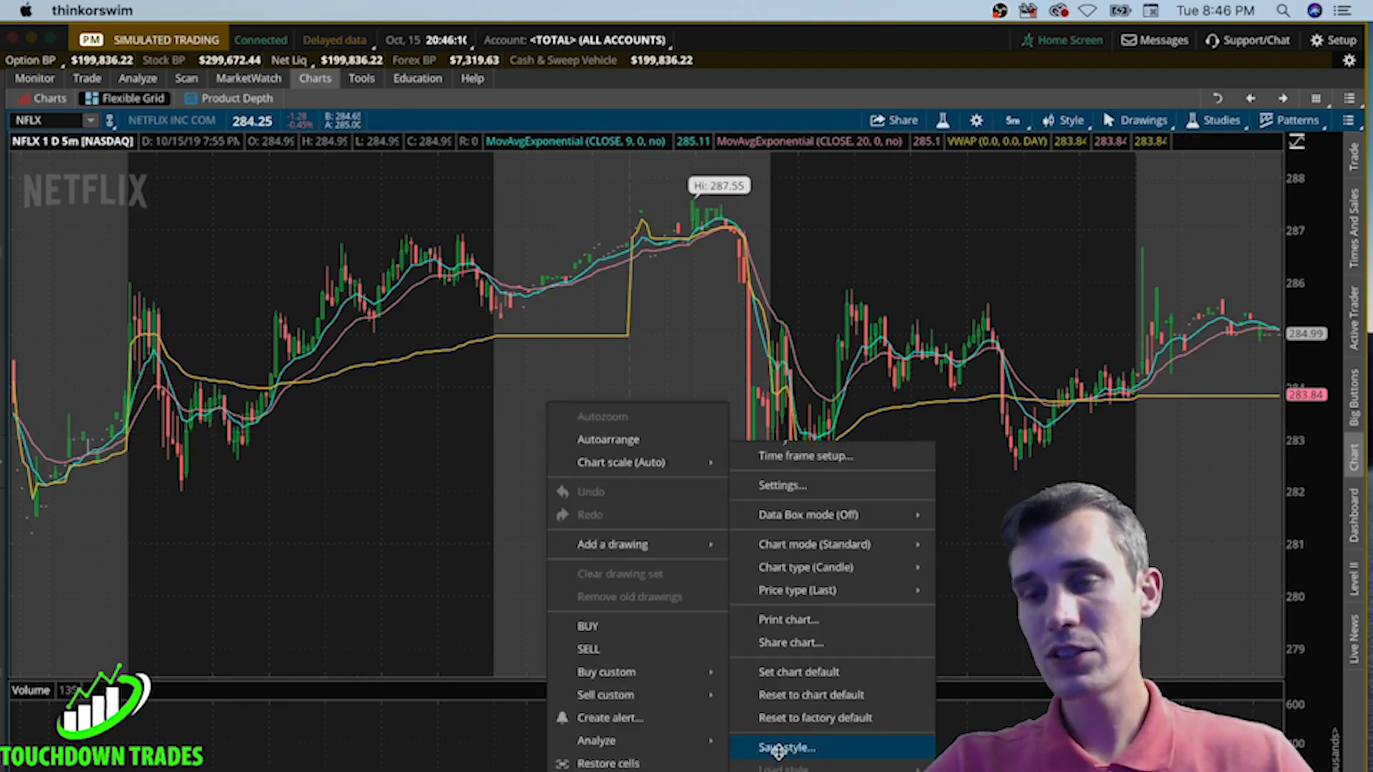
{"action": "left_click", "coordinate": [779, 749]}
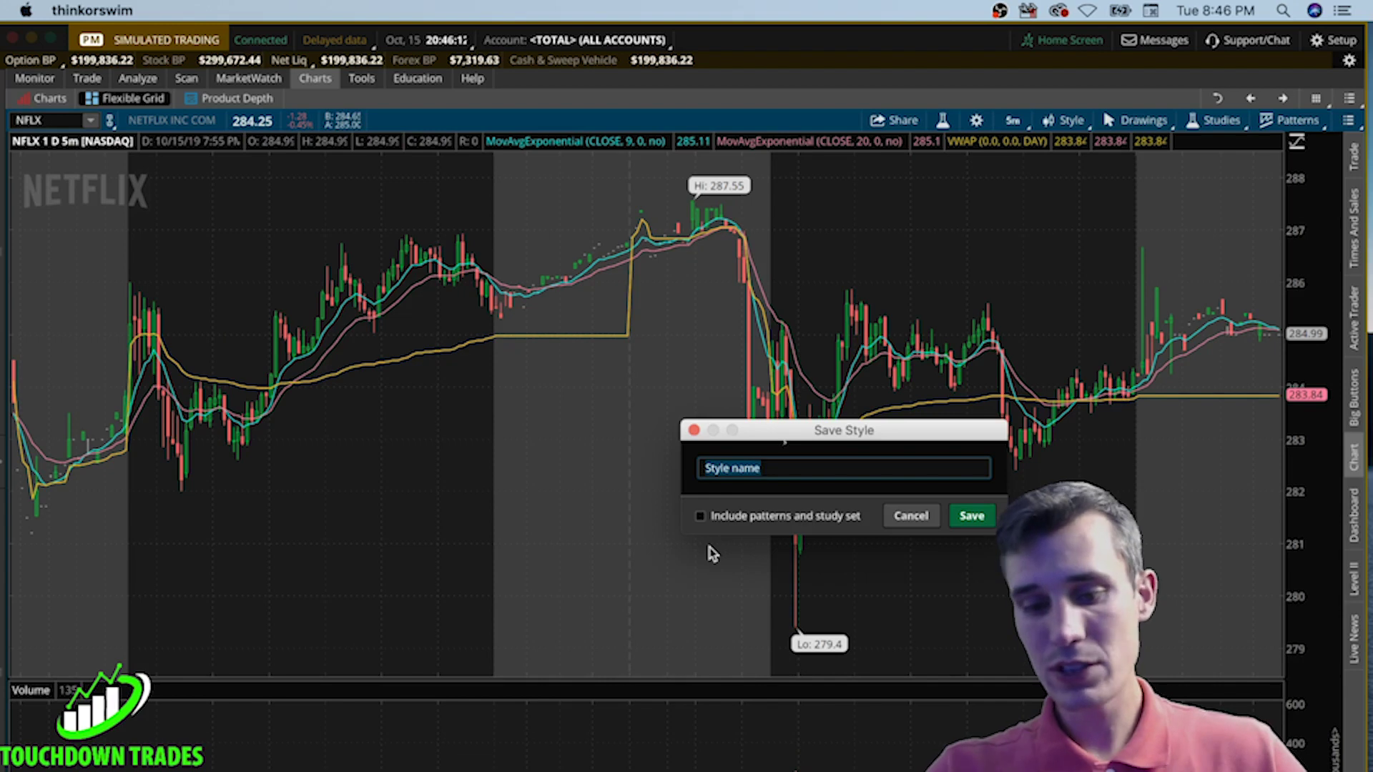
{"action": "type", "text": "intradya"}
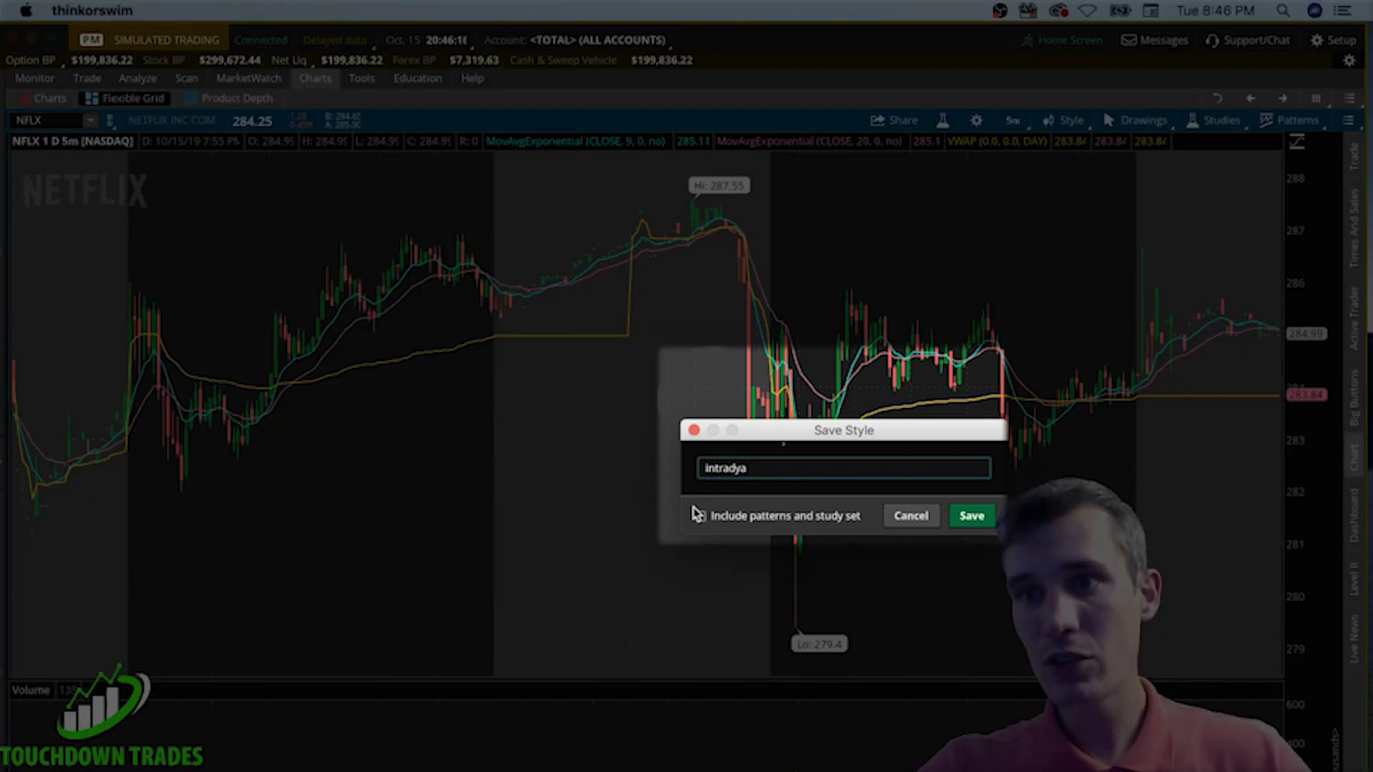
{"action": "left_click", "coordinate": [699, 516]}
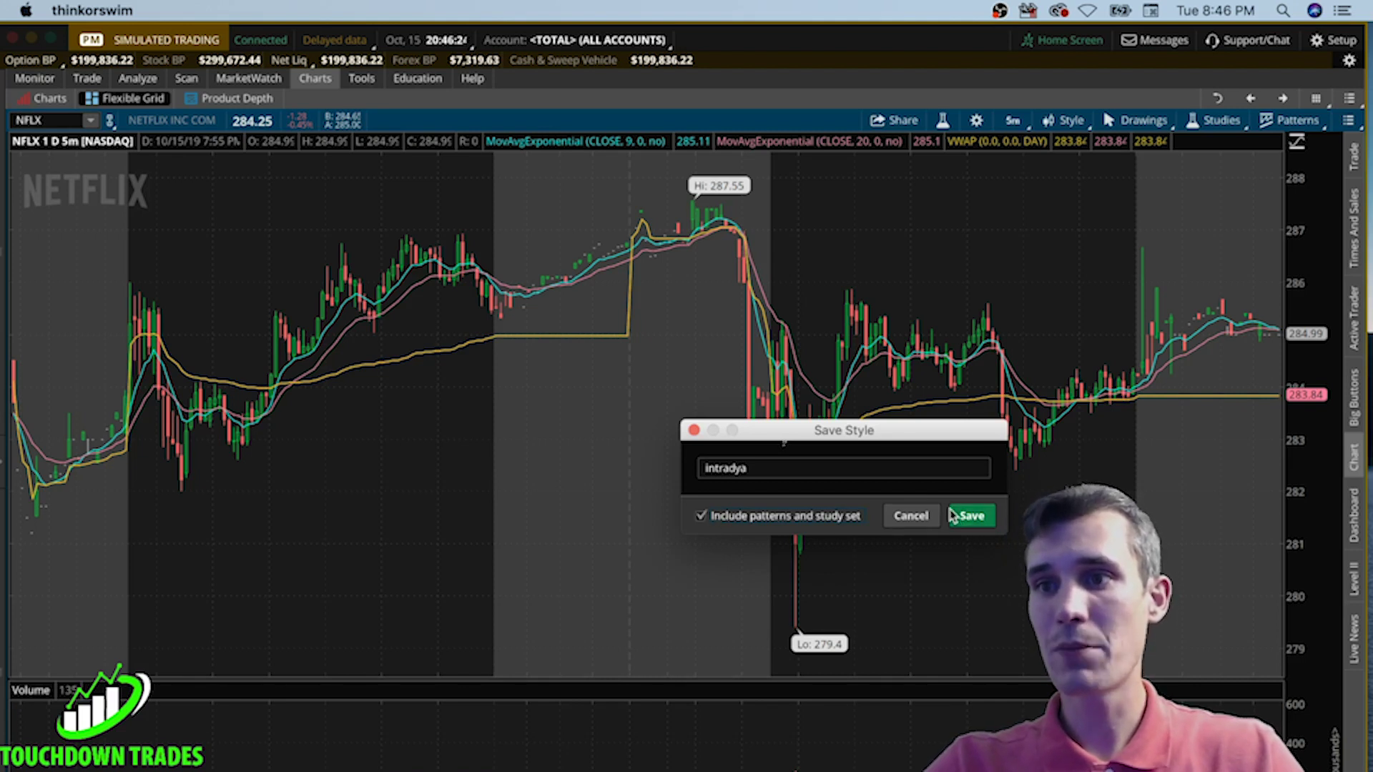
{"action": "double_click", "coordinate": [858, 469]}
{"action": "key", "text": "BackSpace"}
{"action": "type", "text": "intr"}
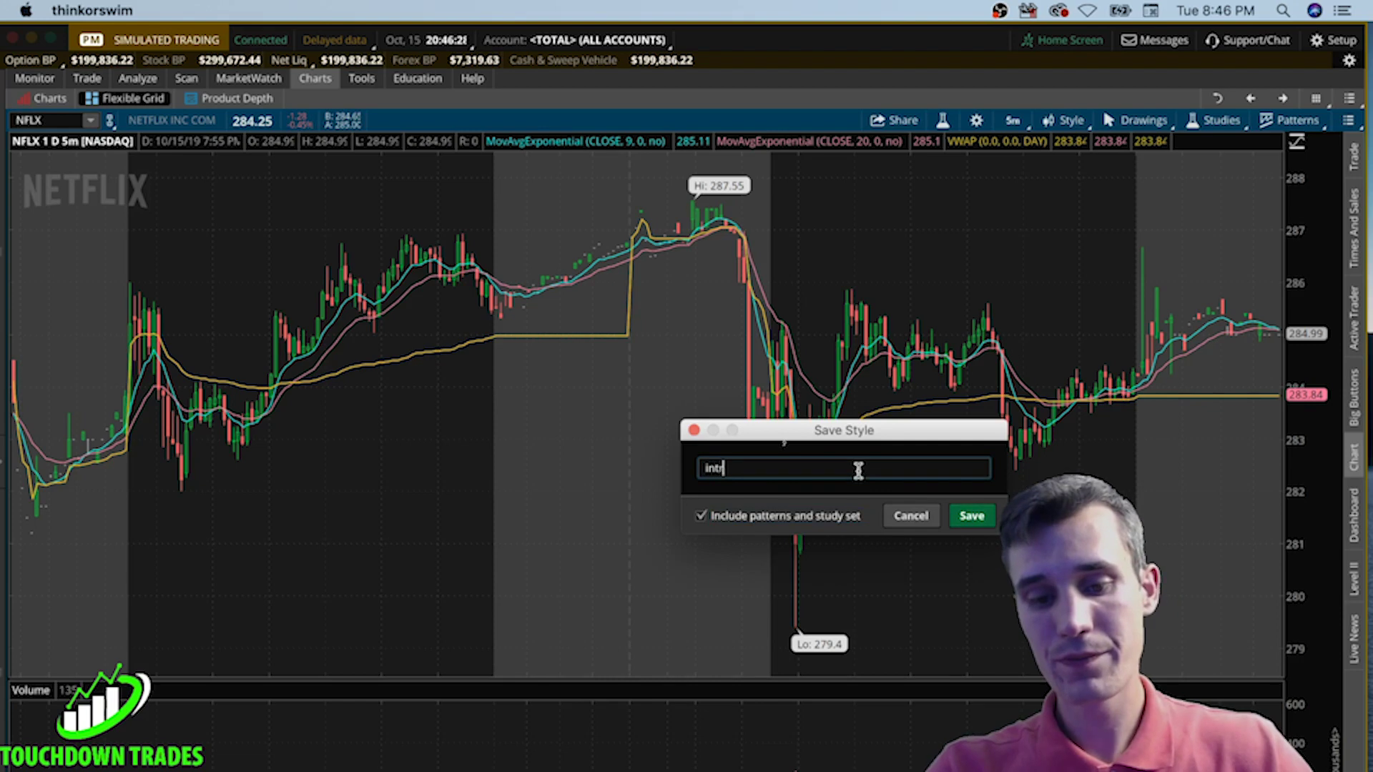
{"action": "left_click", "coordinate": [971, 515]}
Put the NFLX chart on one-year daily bars and remove the VWAP study
{"action": "left_click", "coordinate": [1013, 120]}
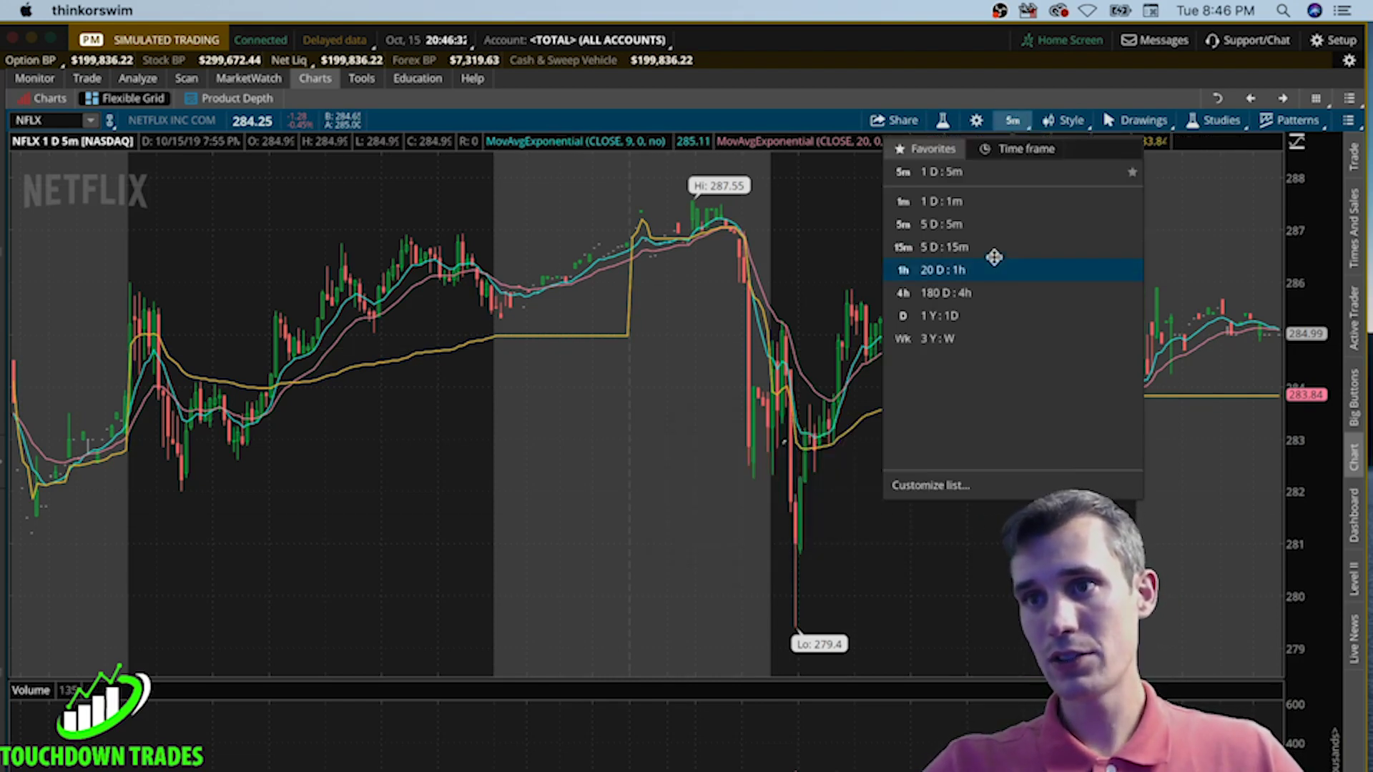
{"action": "left_click", "coordinate": [989, 313]}
{"action": "right_click", "coordinate": [907, 358]}
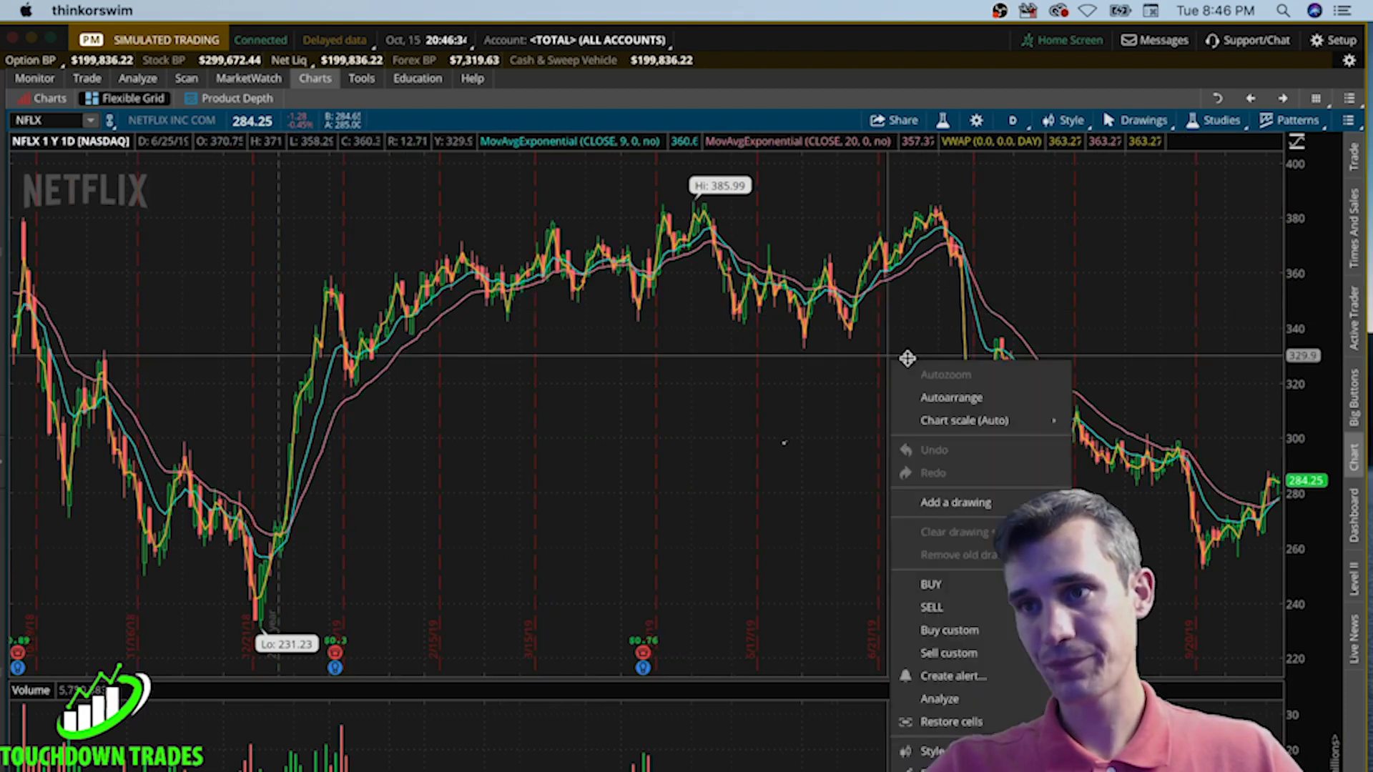
{"action": "mouse_move", "coordinate": [950, 629]}
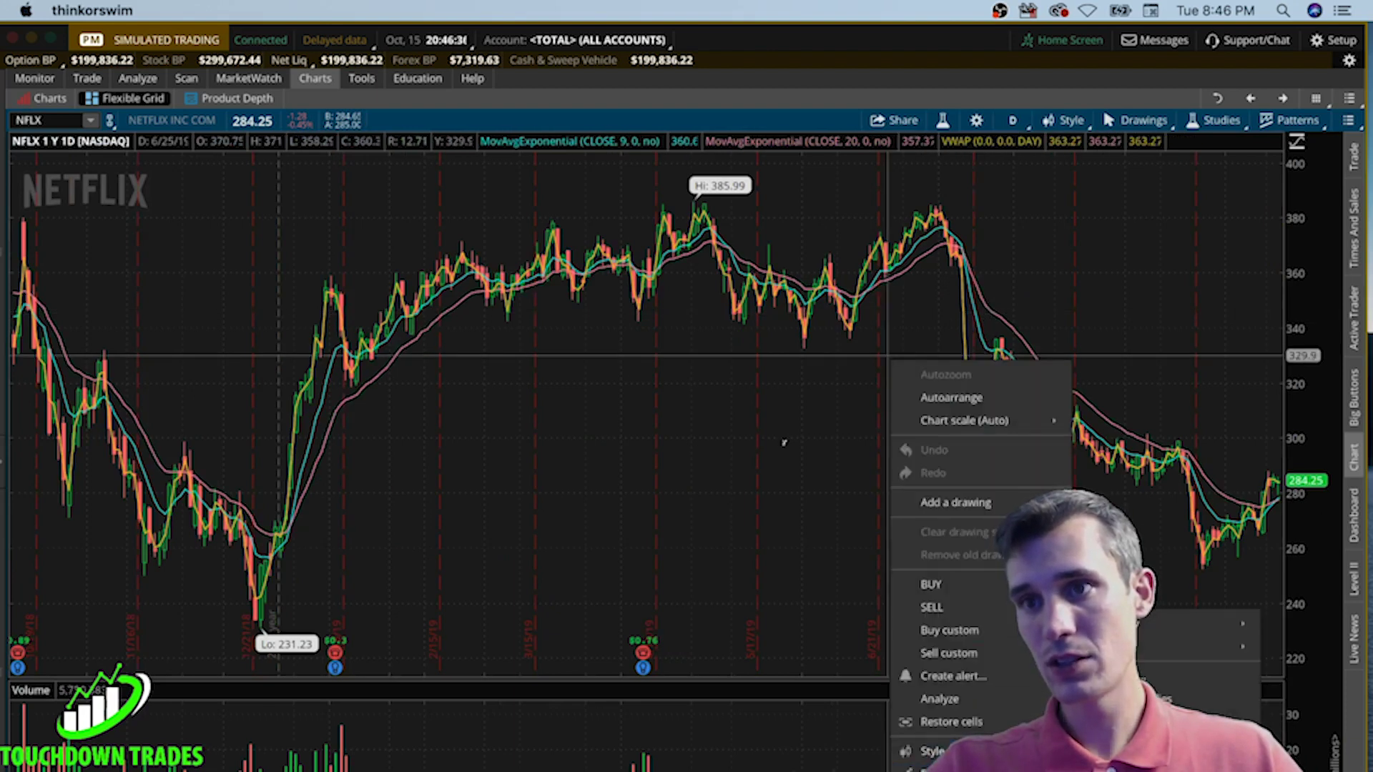
{"action": "left_click", "coordinate": [1202, 676]}
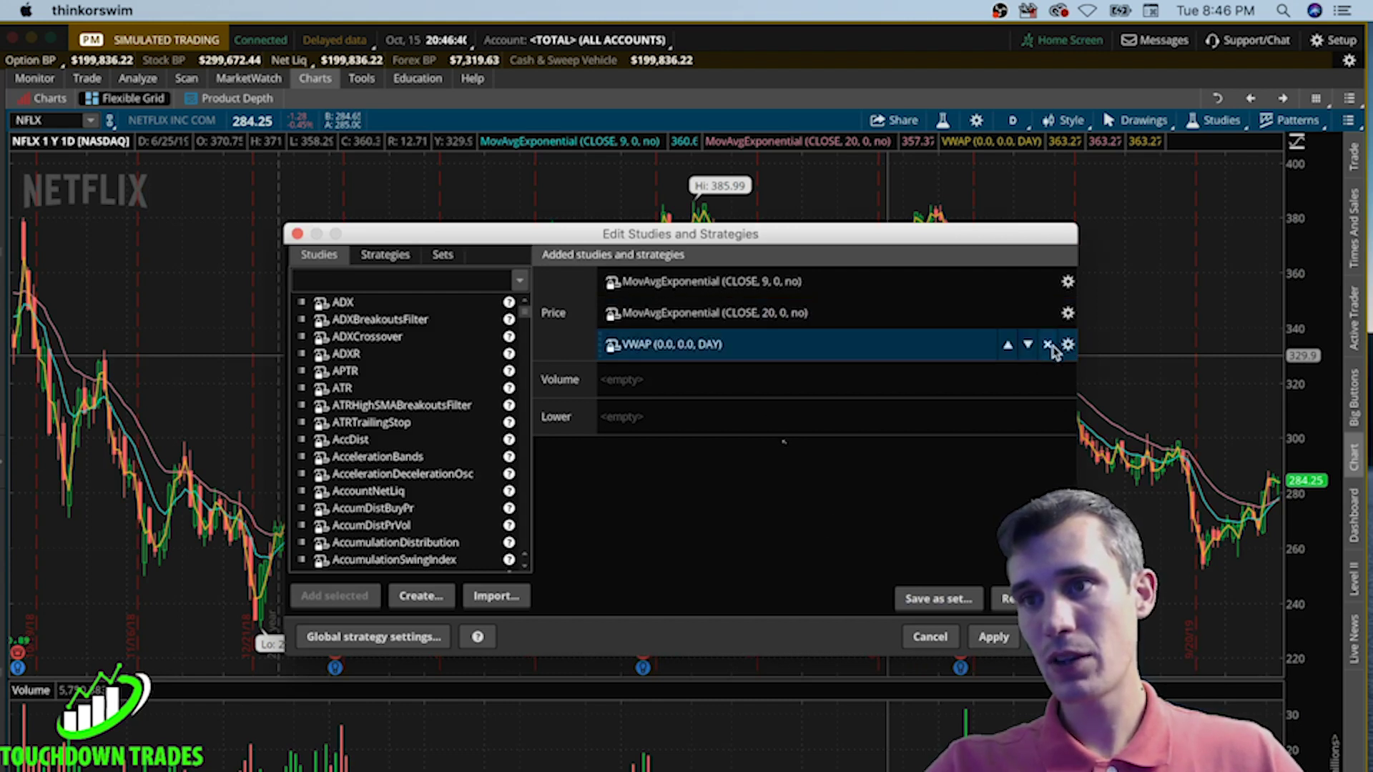
{"action": "left_click", "coordinate": [1049, 345]}
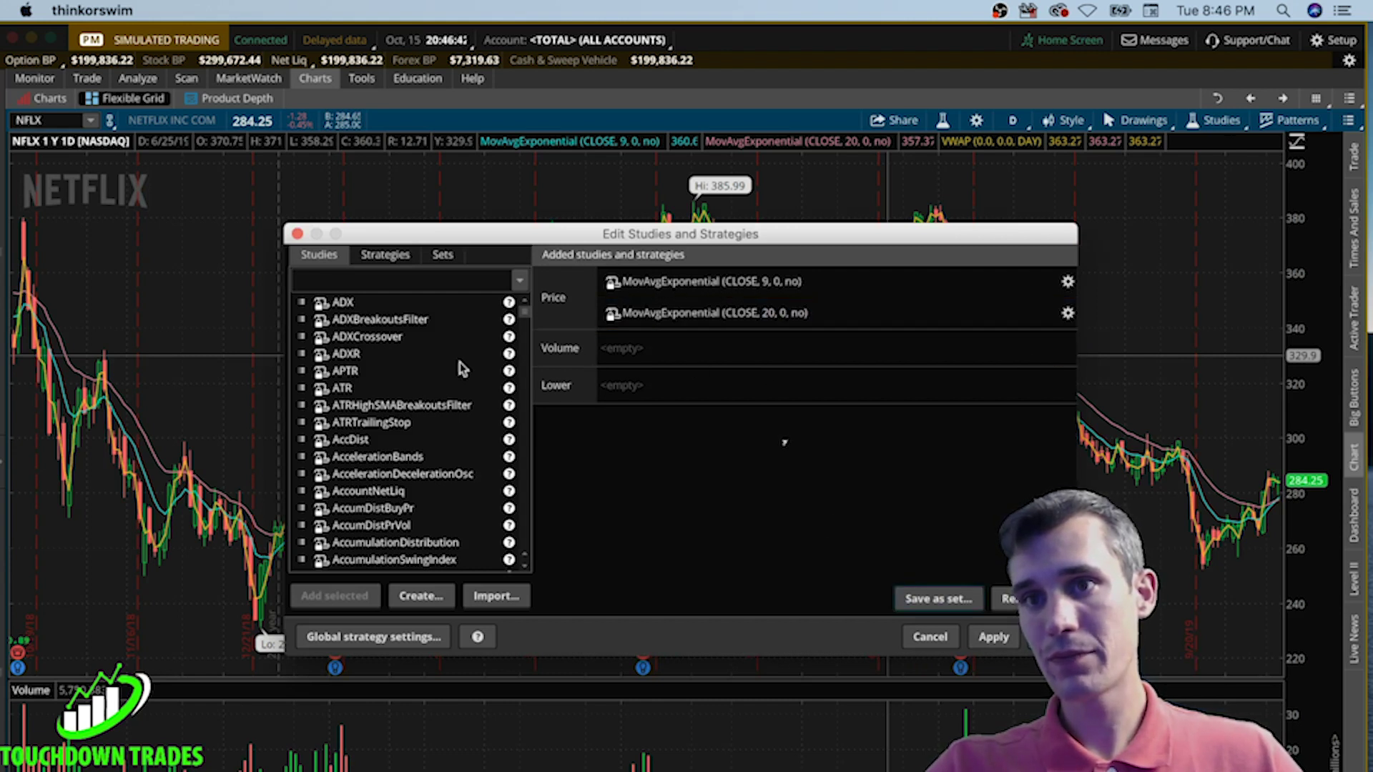
Add another MovAvgExponential study to the price pane
{"action": "left_click", "coordinate": [369, 288]}
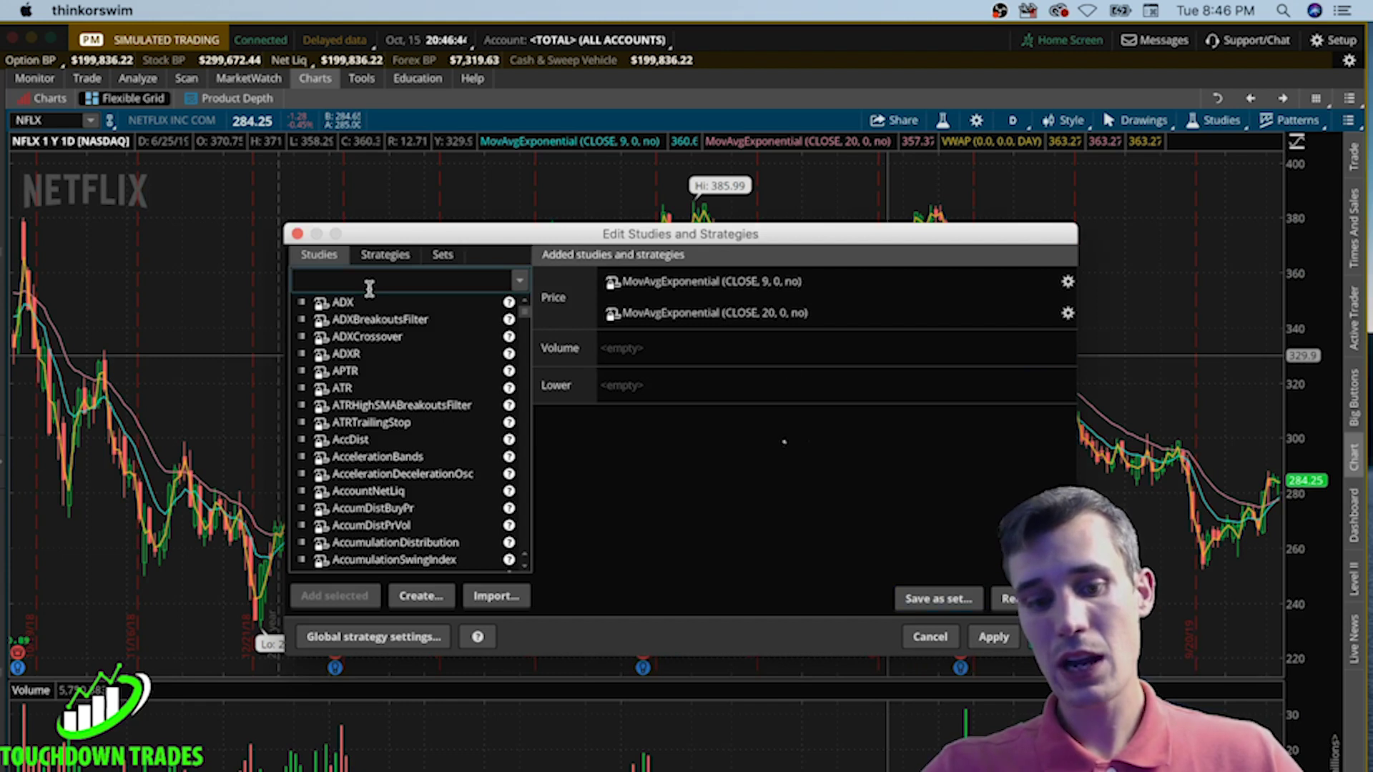
{"action": "type", "text": "expo"}
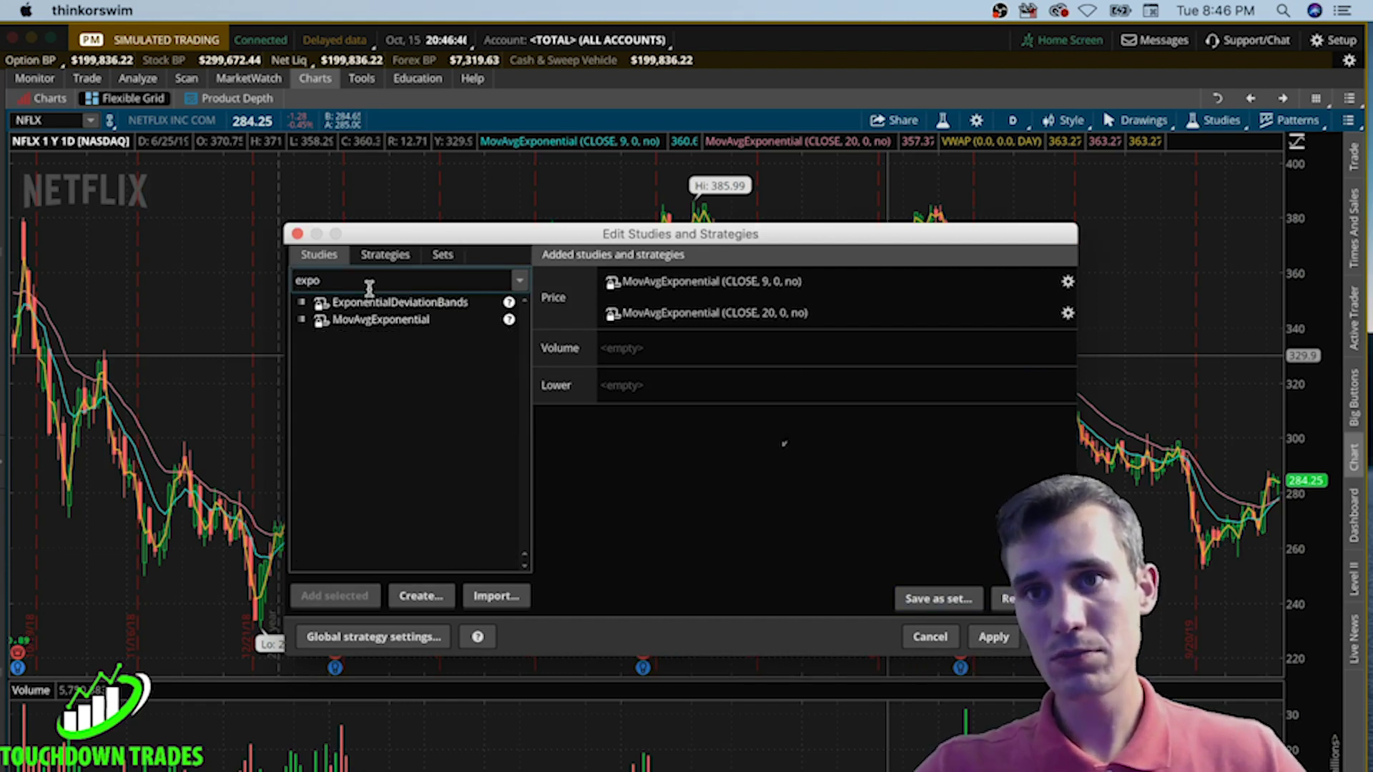
{"action": "left_click", "coordinate": [371, 322]}
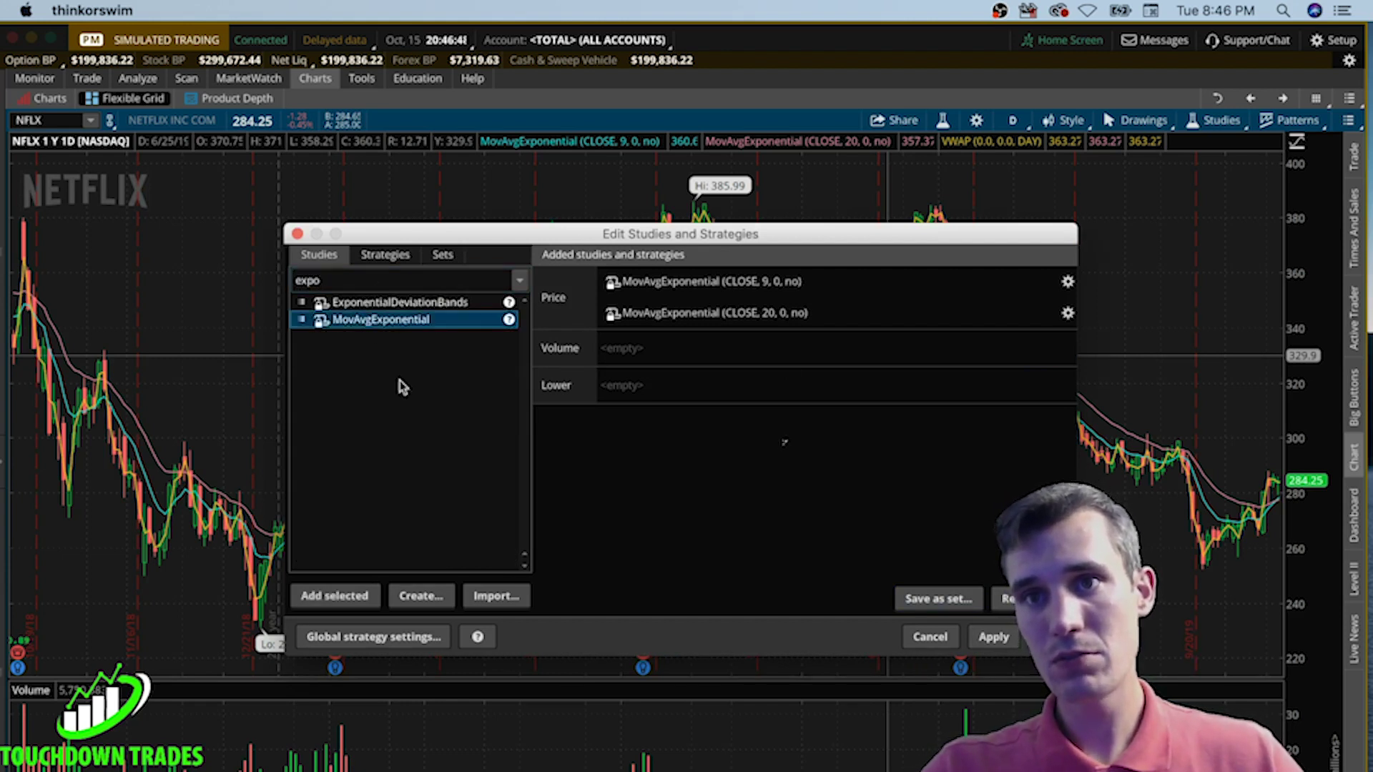
{"action": "left_click", "coordinate": [346, 598]}
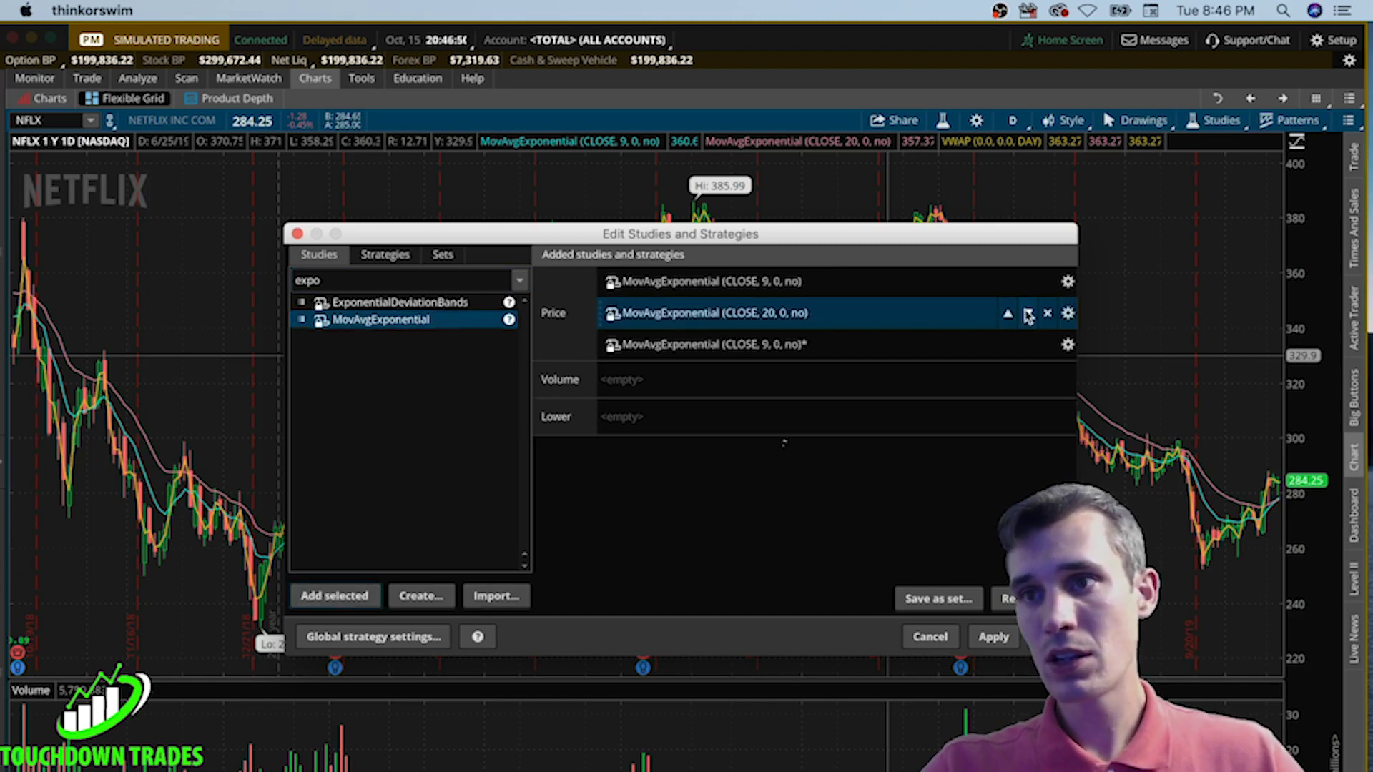
Set the EMA lengths to 100 and 200, leaving the 20-period EMA unchanged
{"action": "left_click", "coordinate": [1067, 282]}
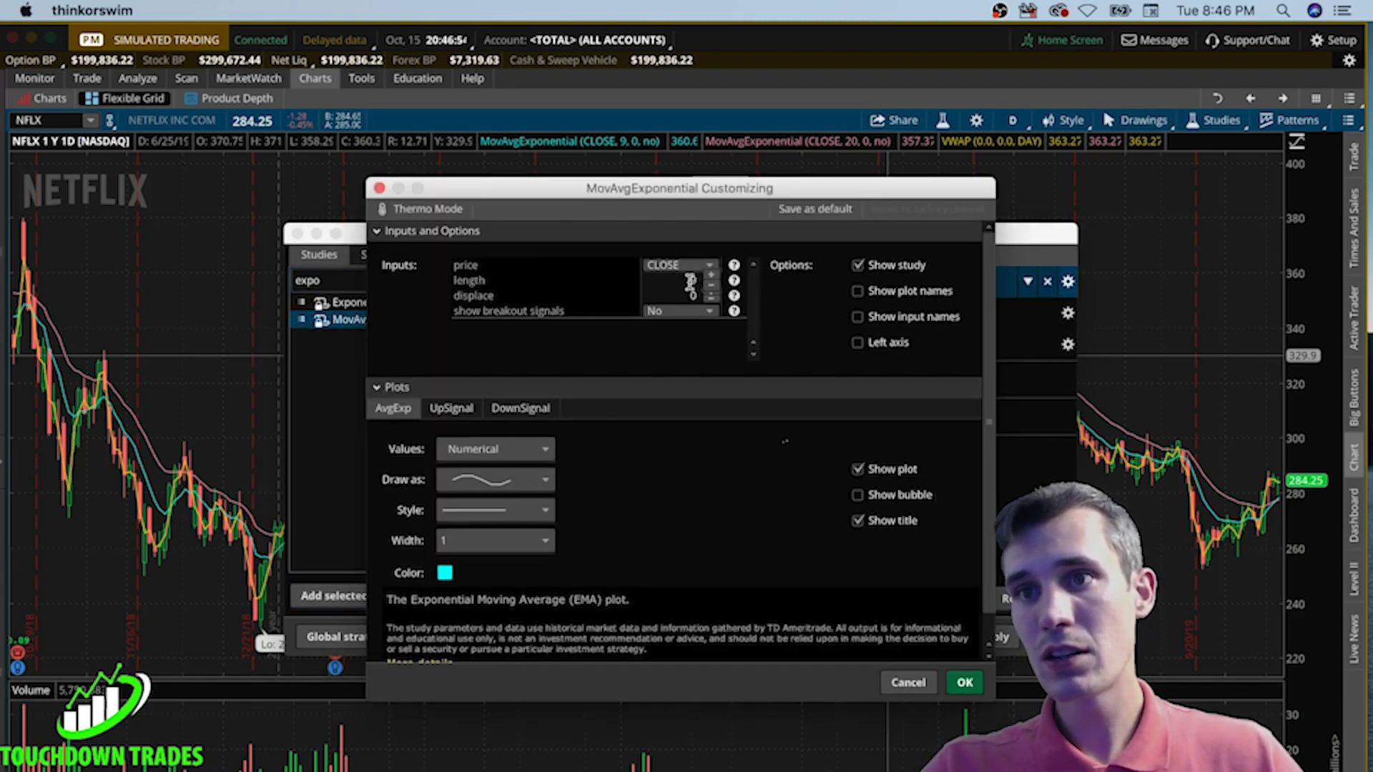
{"action": "type", "text": "100"}
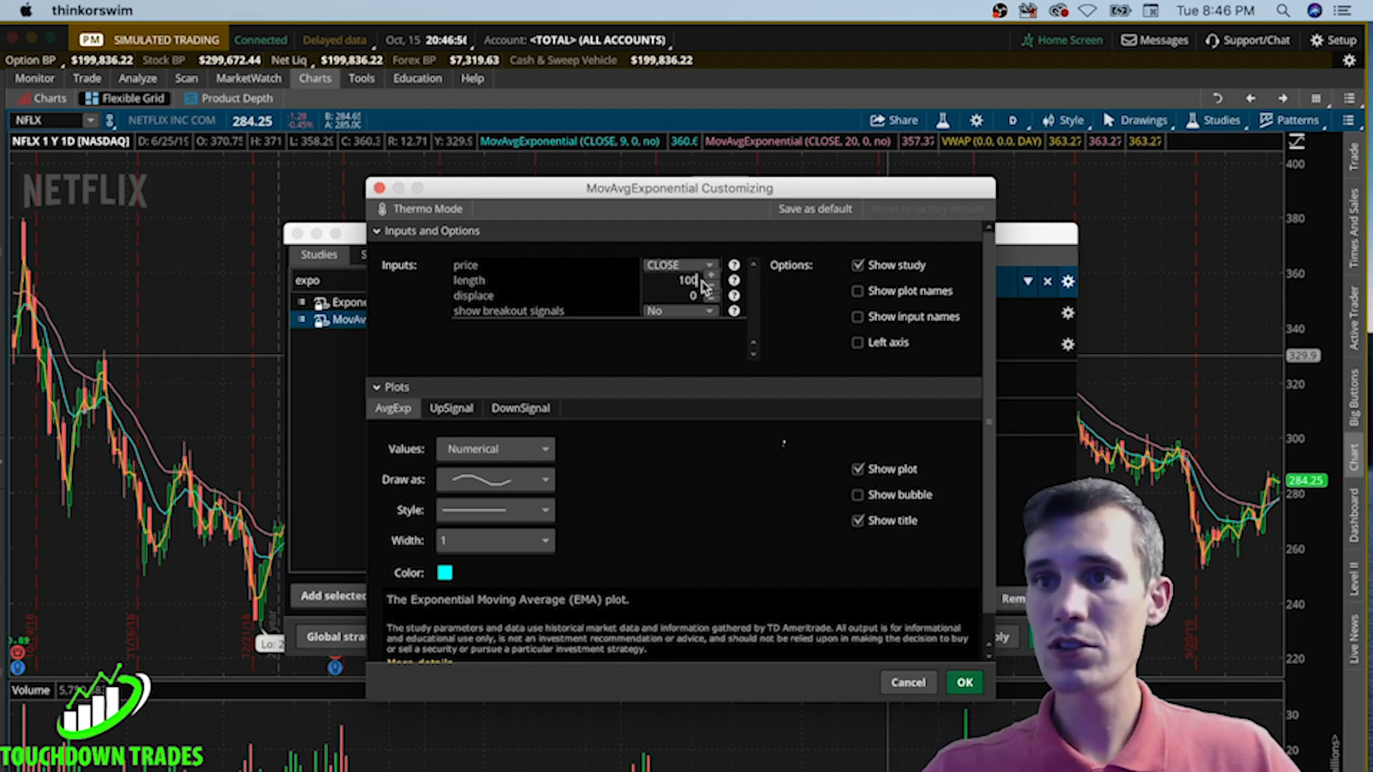
{"action": "left_click", "coordinate": [966, 682]}
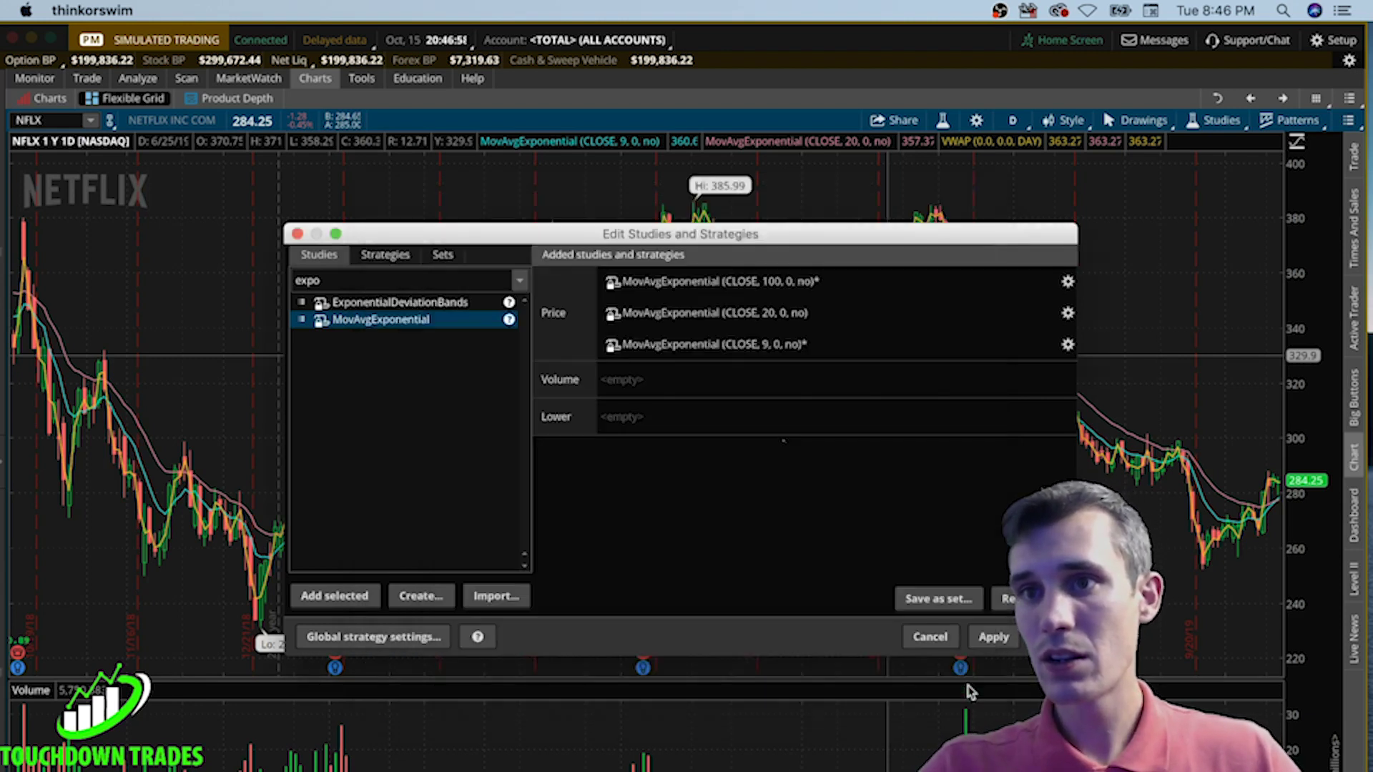
{"action": "left_click", "coordinate": [1068, 344]}
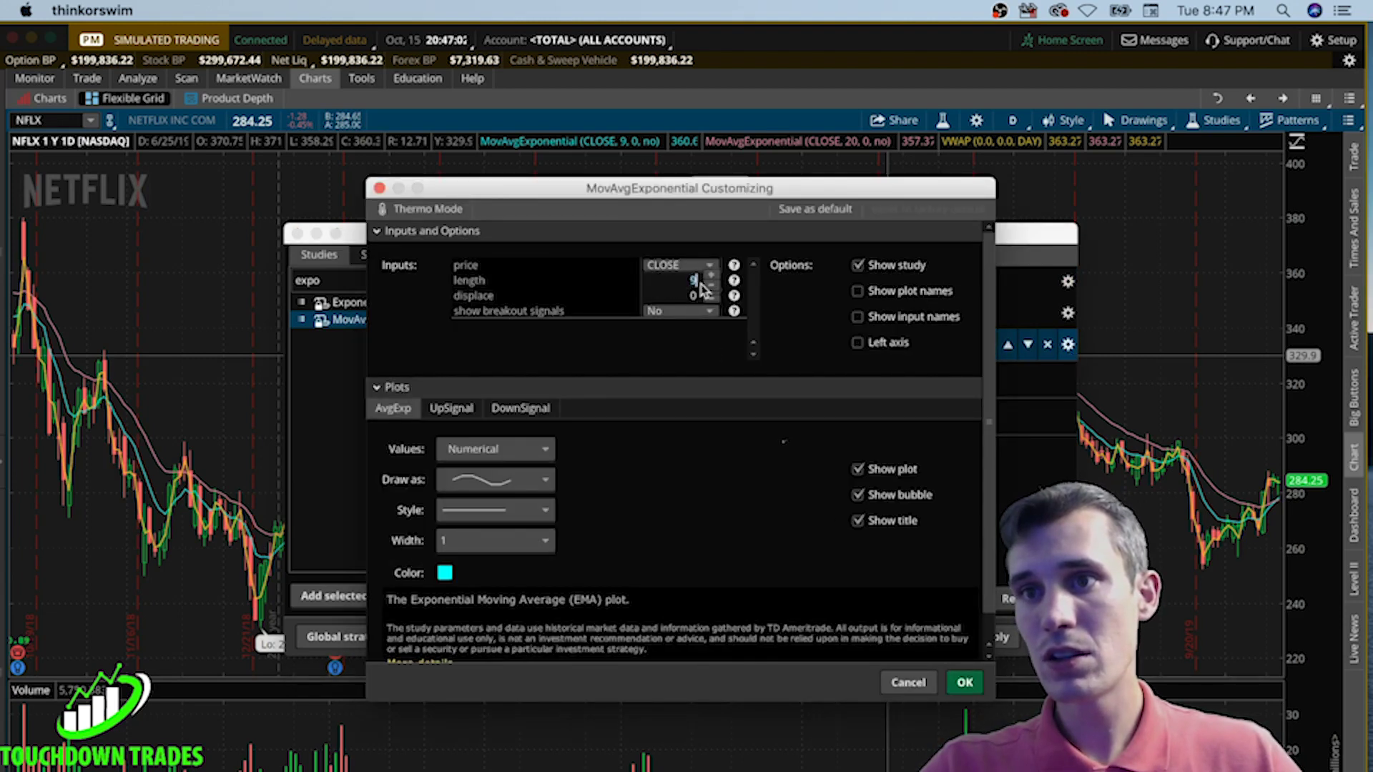
{"action": "type", "text": "200"}
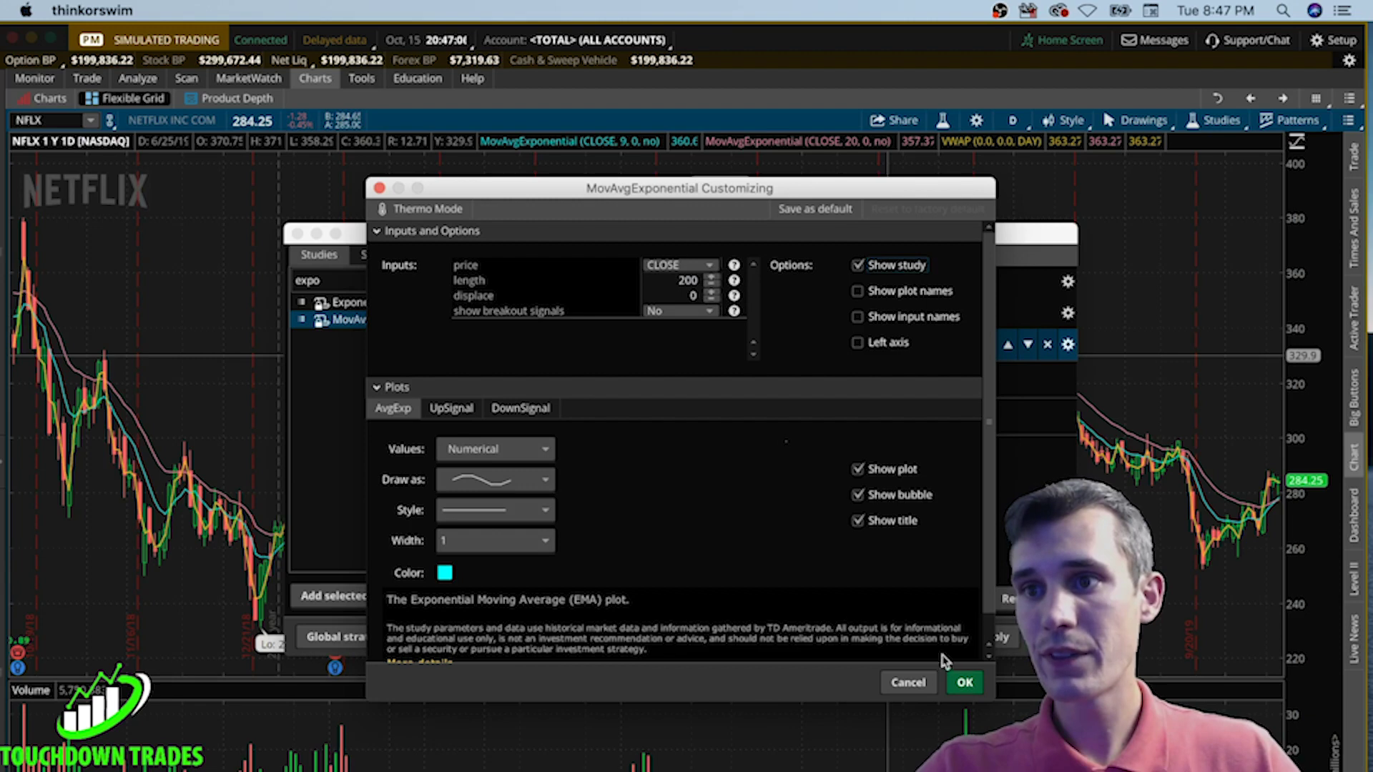
{"action": "left_click", "coordinate": [966, 681]}
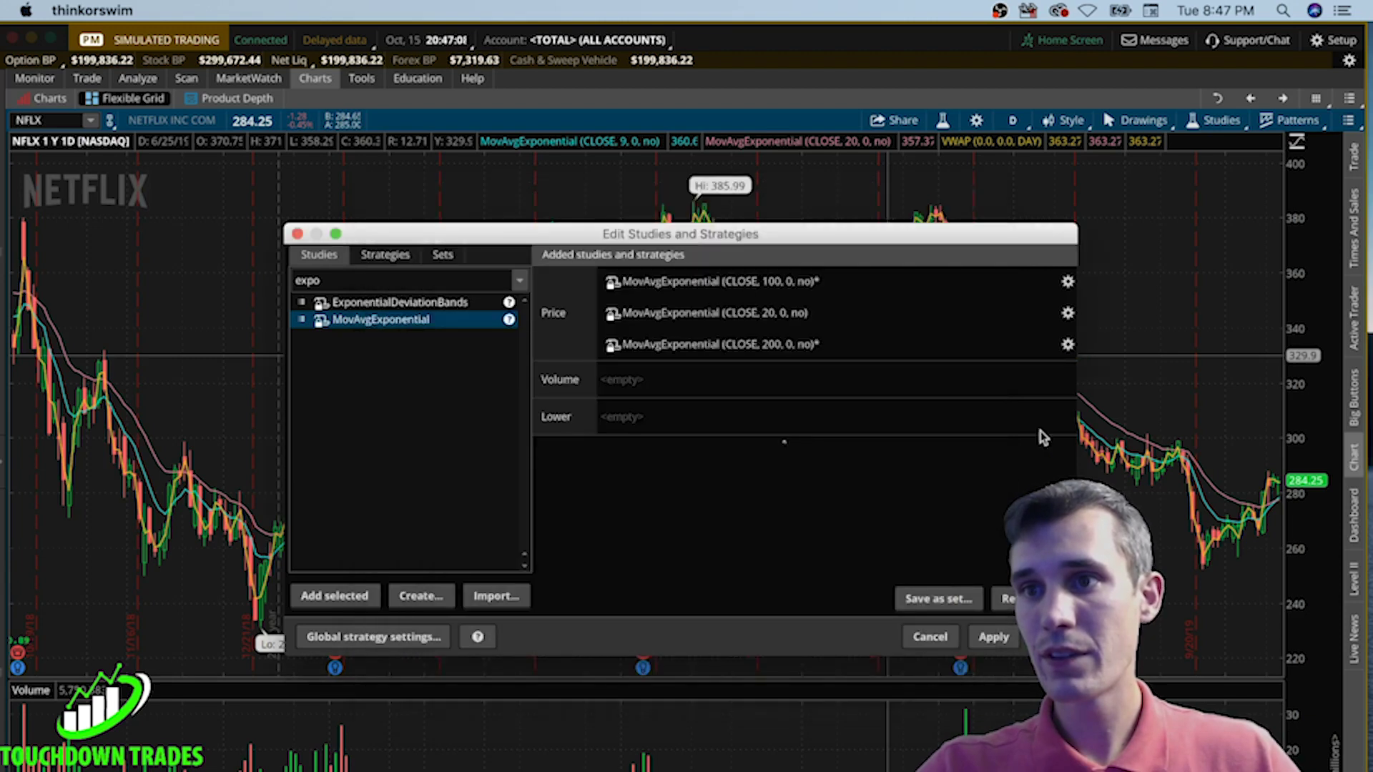
{"action": "left_click", "coordinate": [1068, 345]}
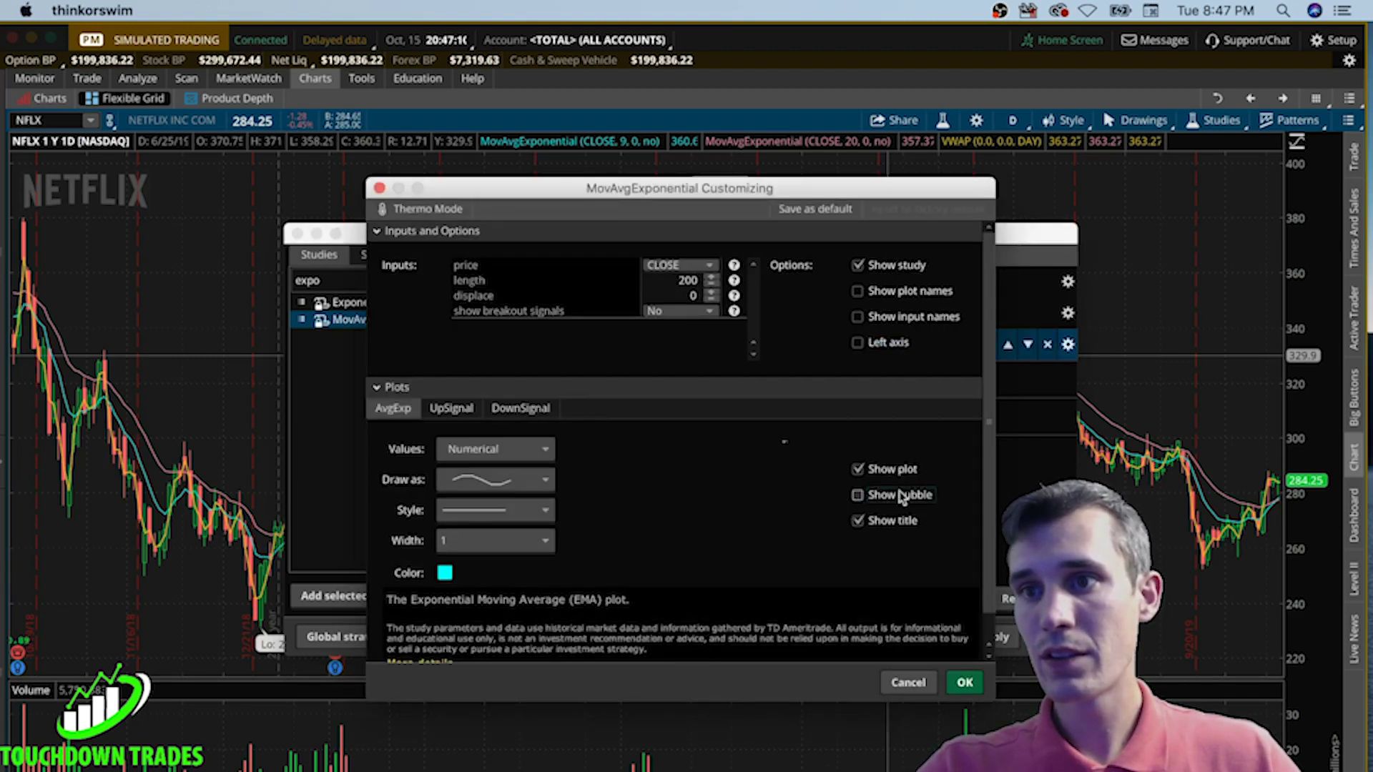
{"action": "left_click", "coordinate": [965, 682]}
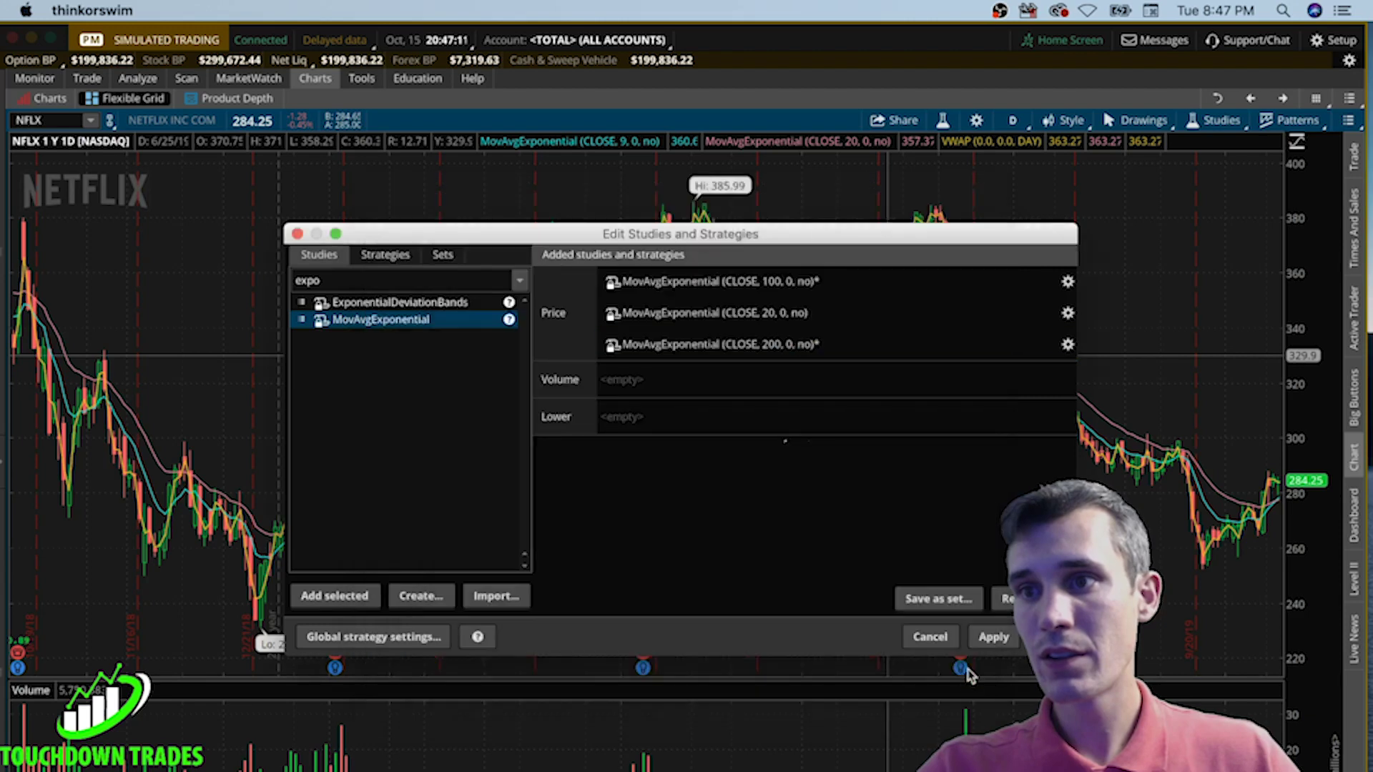
{"action": "left_click", "coordinate": [1068, 315]}
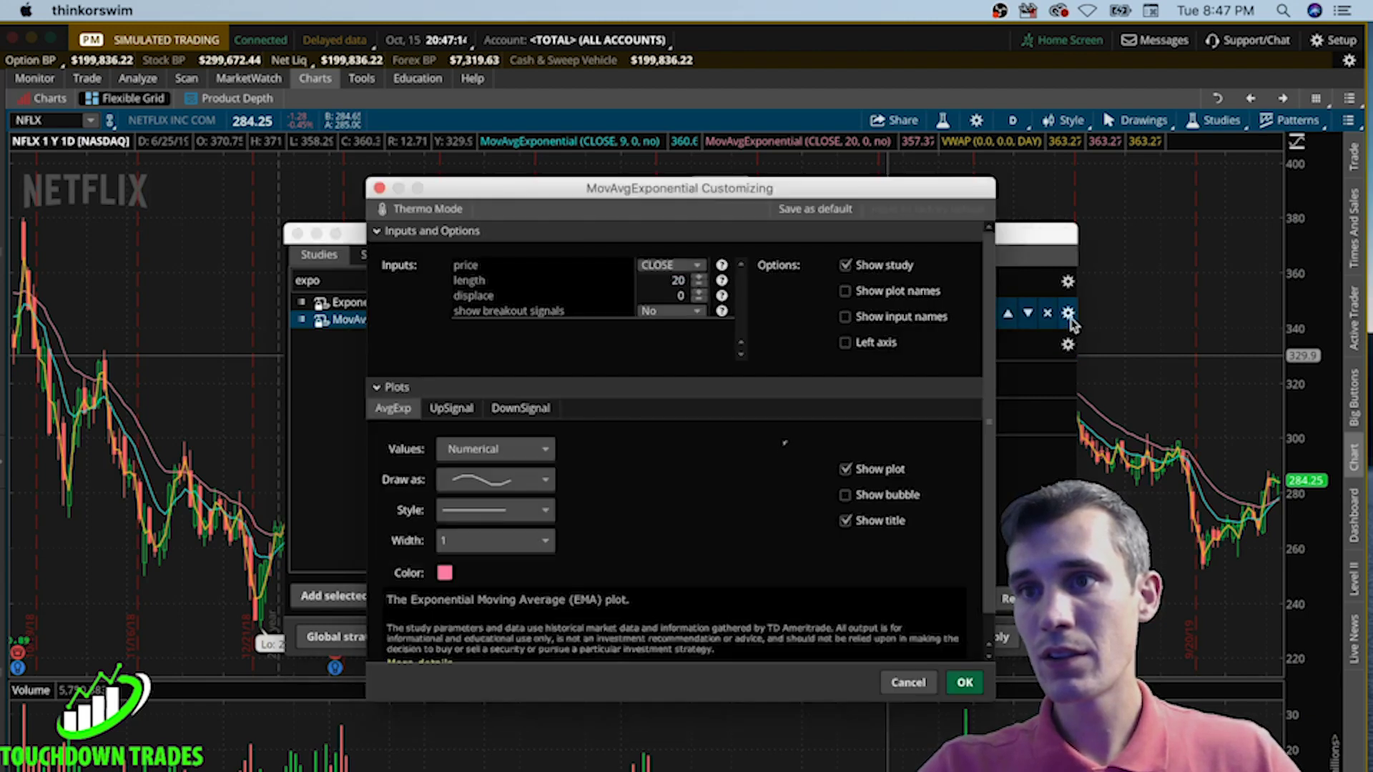
{"action": "left_click", "coordinate": [965, 682]}
Make the 200-period EMA line light grey
{"action": "left_click", "coordinate": [1068, 281]}
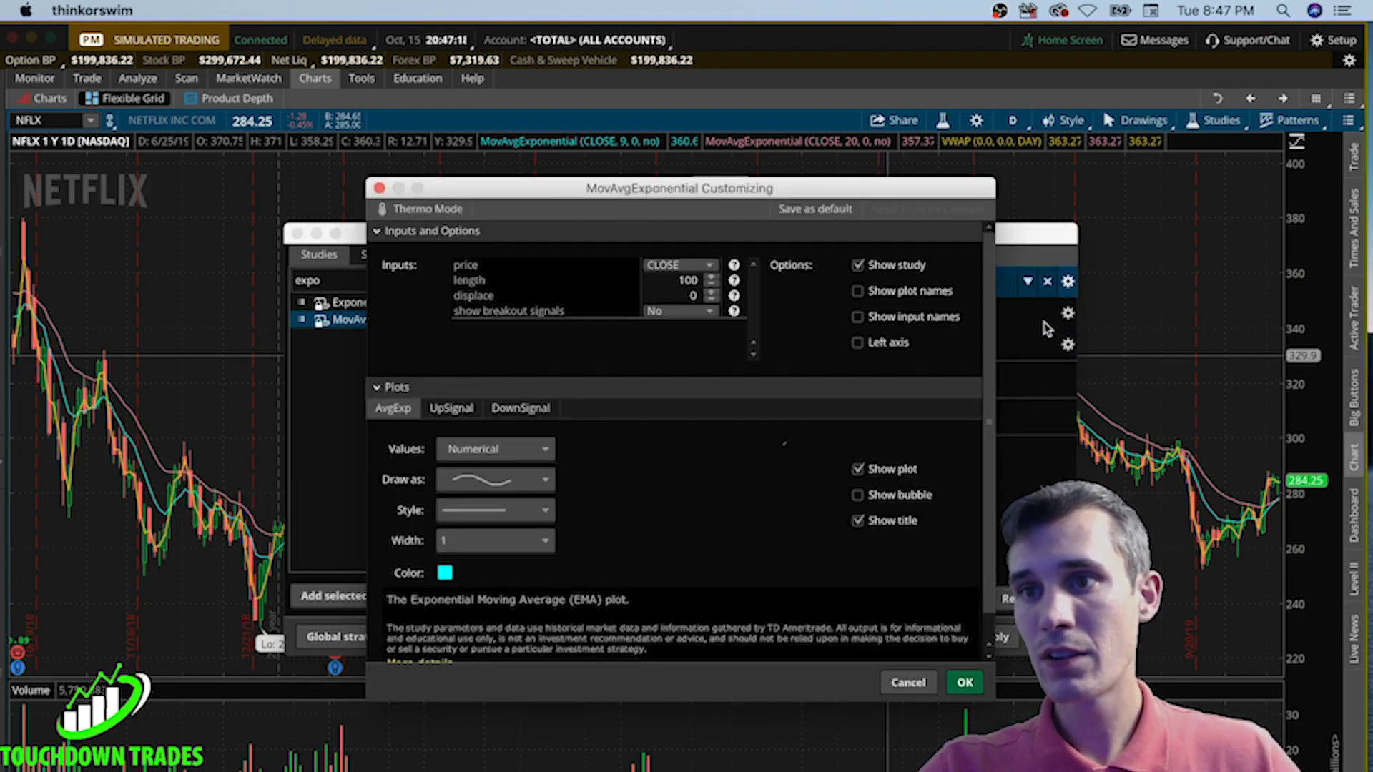
{"action": "left_click", "coordinate": [965, 683]}
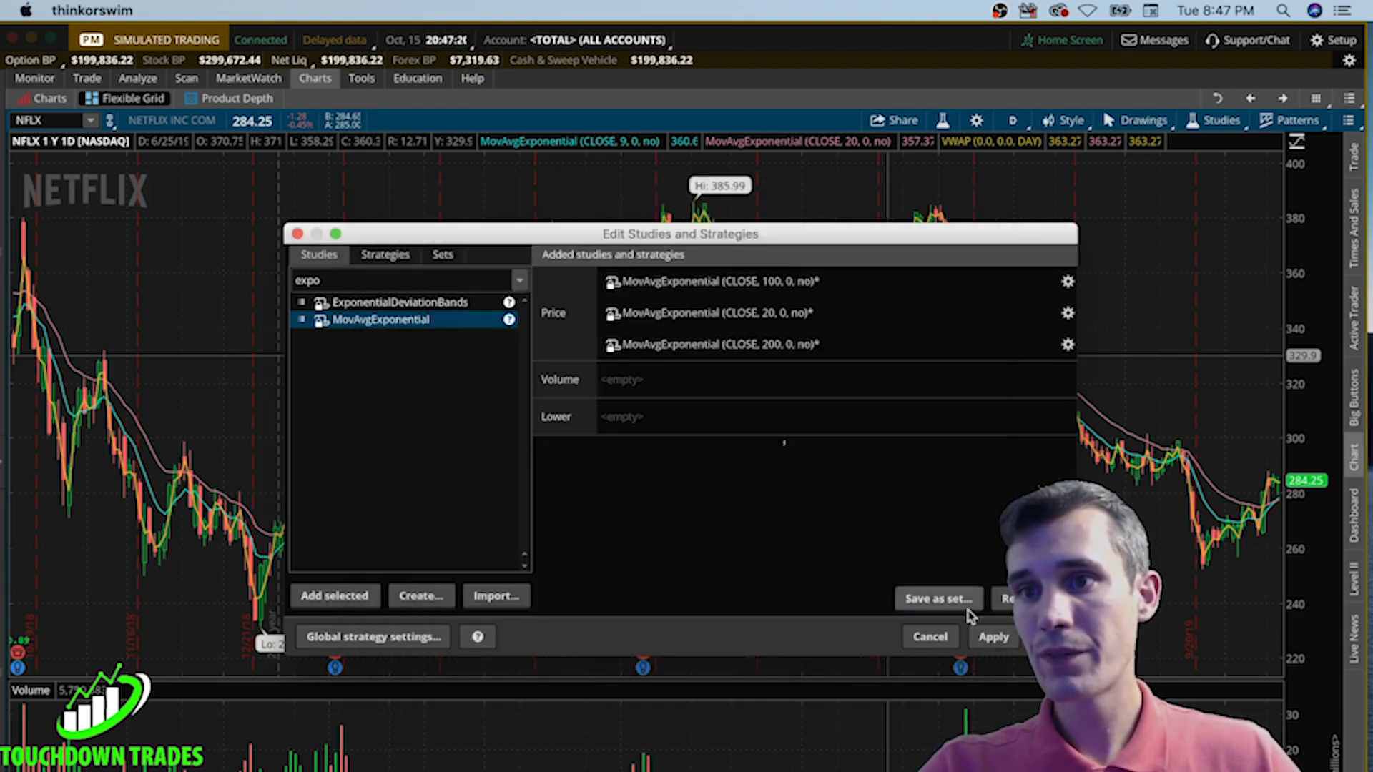
{"action": "left_click", "coordinate": [1068, 345]}
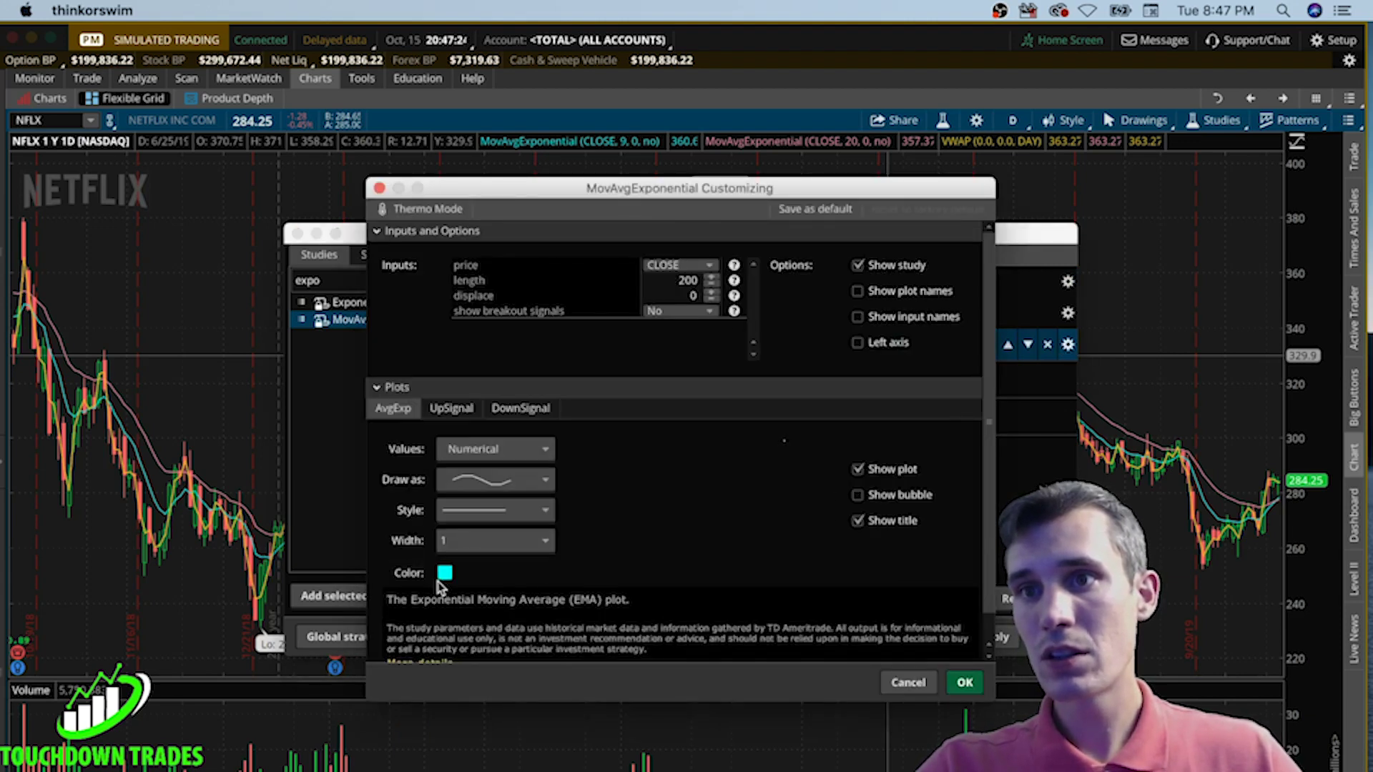
{"action": "left_click", "coordinate": [444, 576]}
{"action": "left_click", "coordinate": [477, 615]}
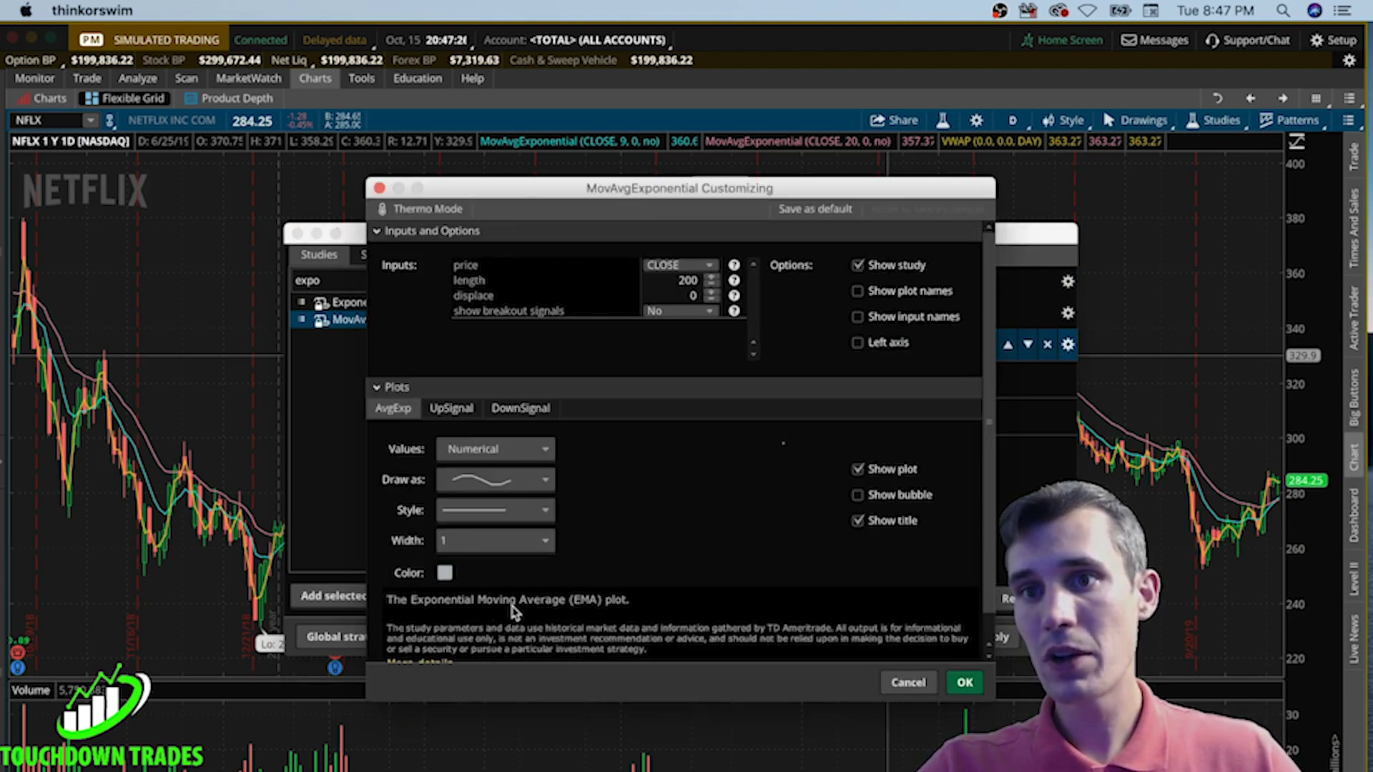
{"action": "left_click", "coordinate": [965, 682]}
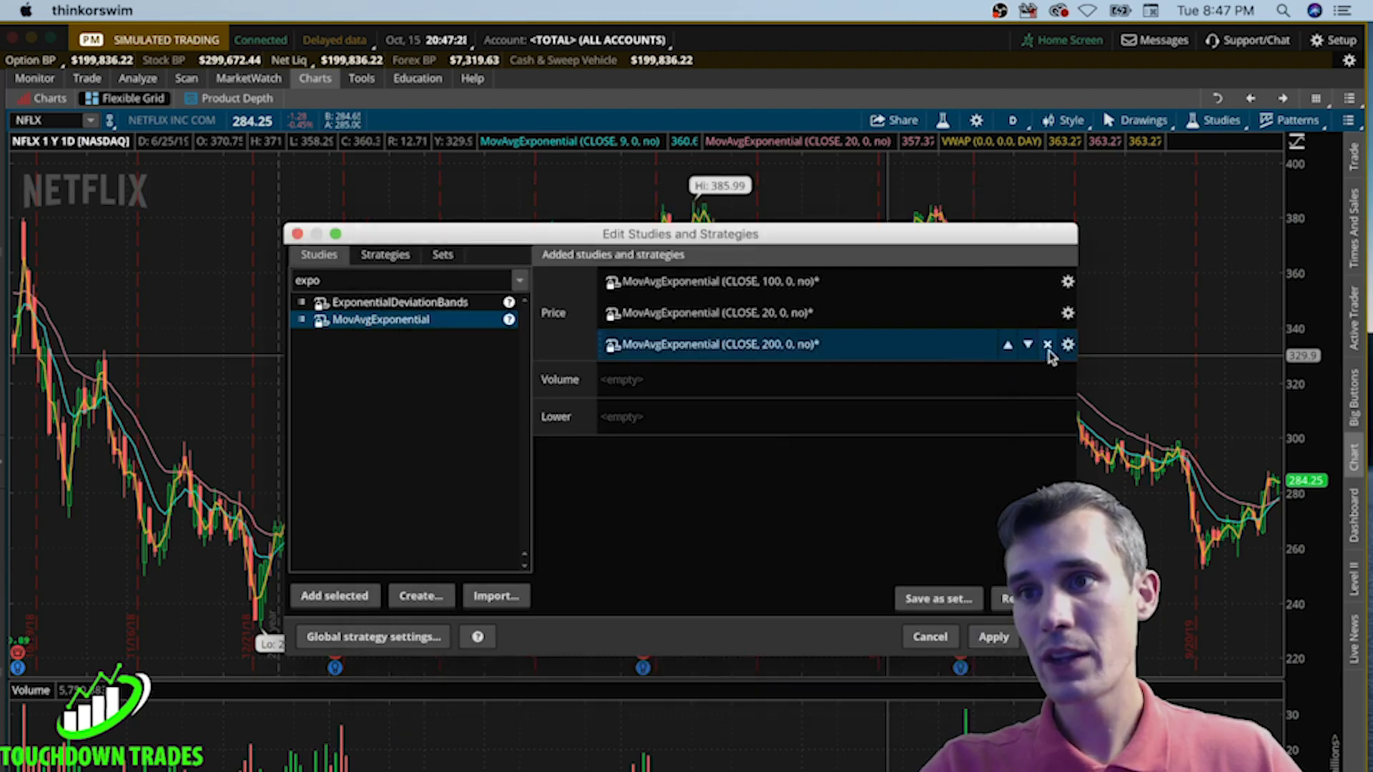
Make the 100-period EMA orange and apply the study changes to the chart
{"action": "left_click", "coordinate": [1067, 282]}
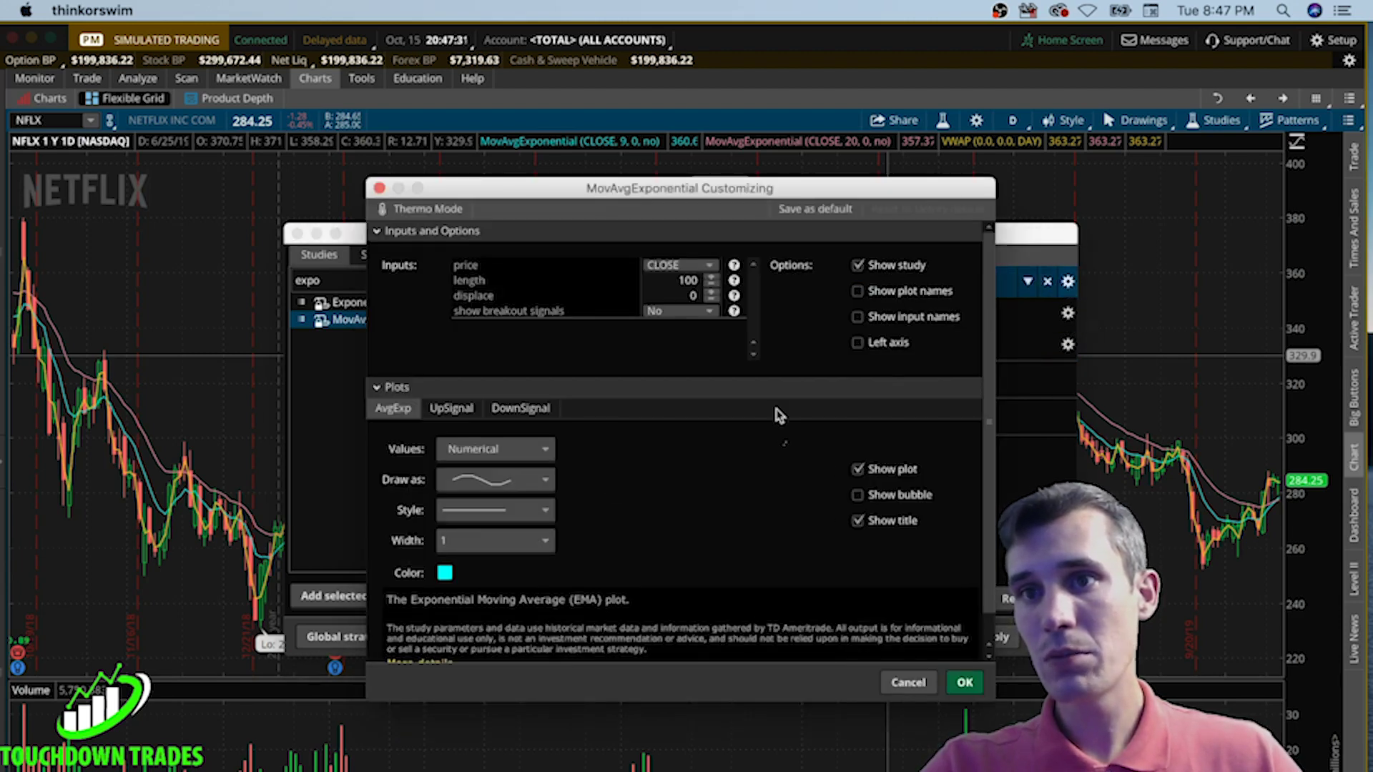
{"action": "left_click", "coordinate": [445, 573]}
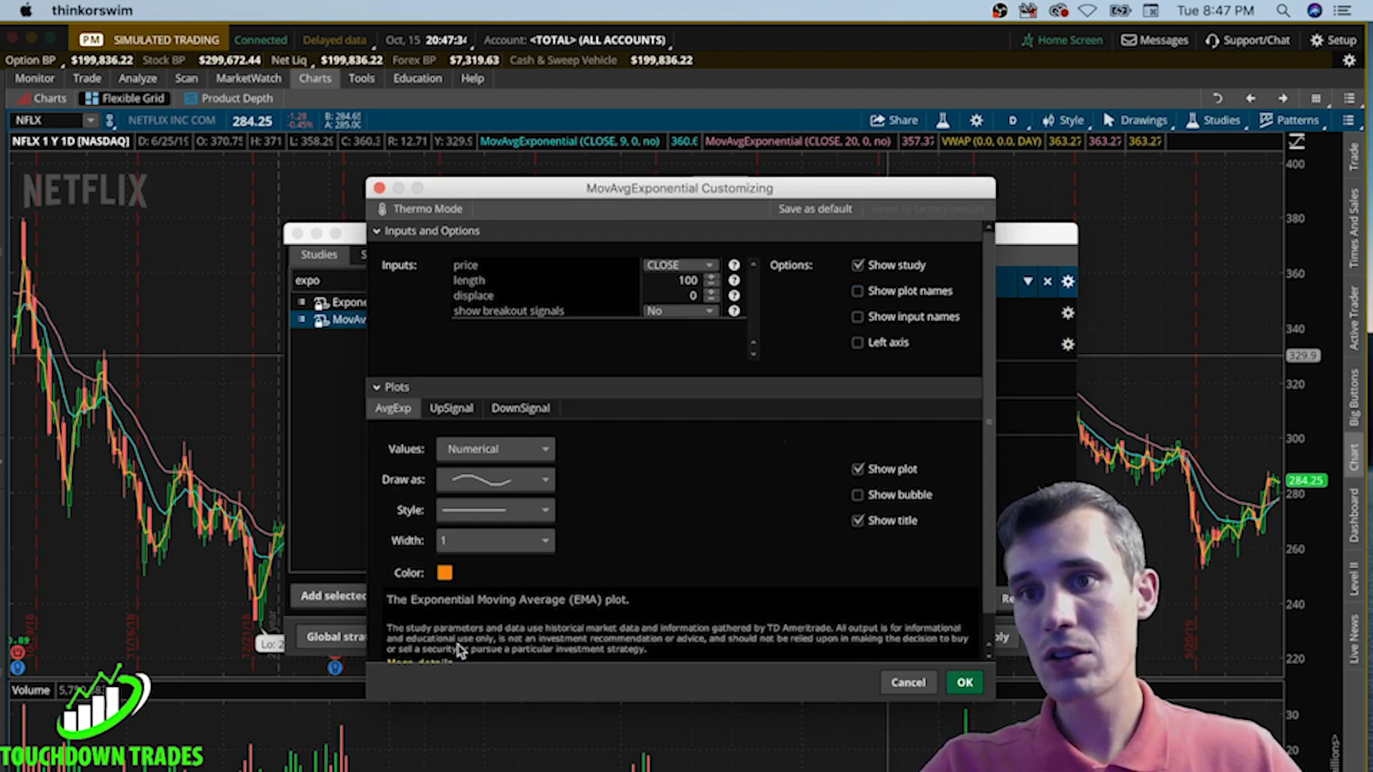
{"action": "left_click", "coordinate": [460, 652]}
{"action": "left_click", "coordinate": [962, 681]}
{"action": "left_click", "coordinate": [992, 637]}
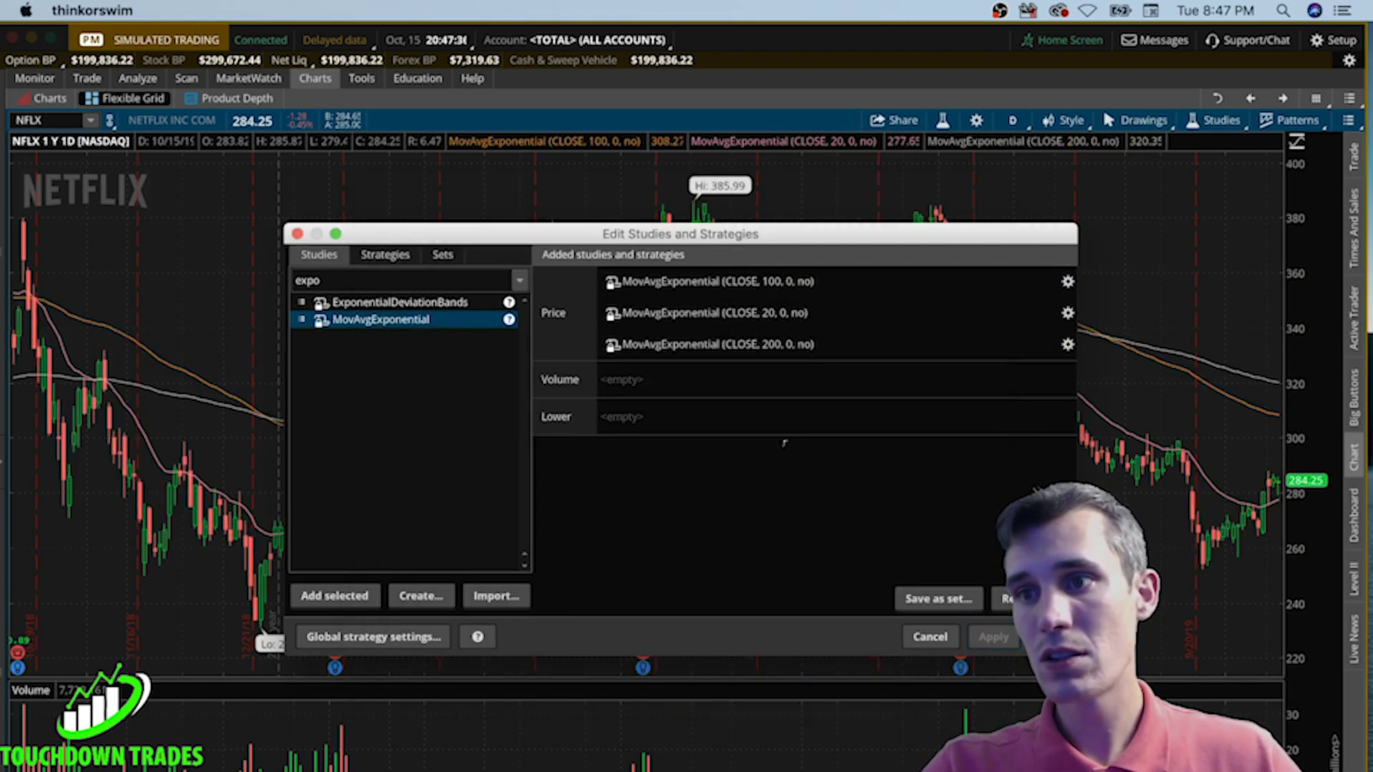
{"action": "left_click", "coordinate": [1041, 637]}
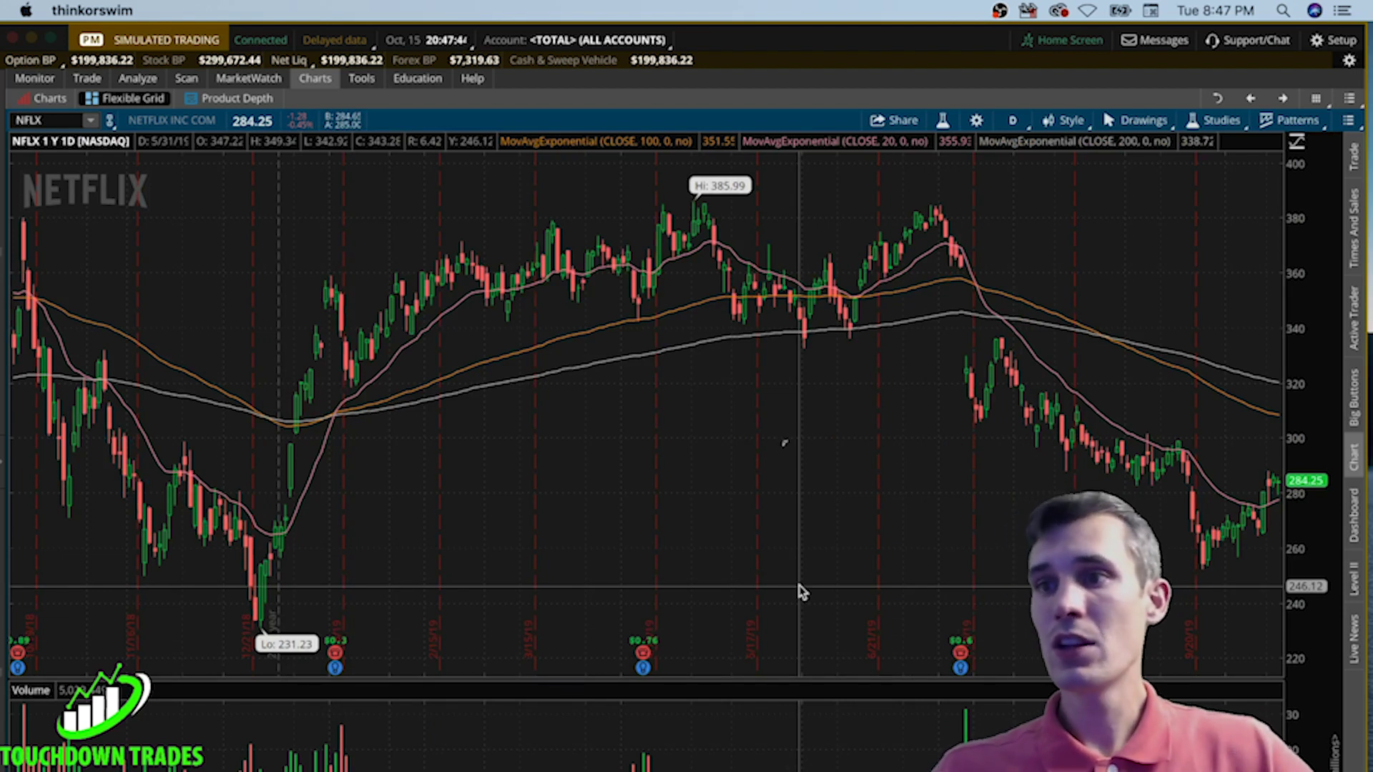
Save the daily EMA setup as style 'daily / weekly' with patterns and study set included
{"action": "right_click", "coordinate": [861, 492]}
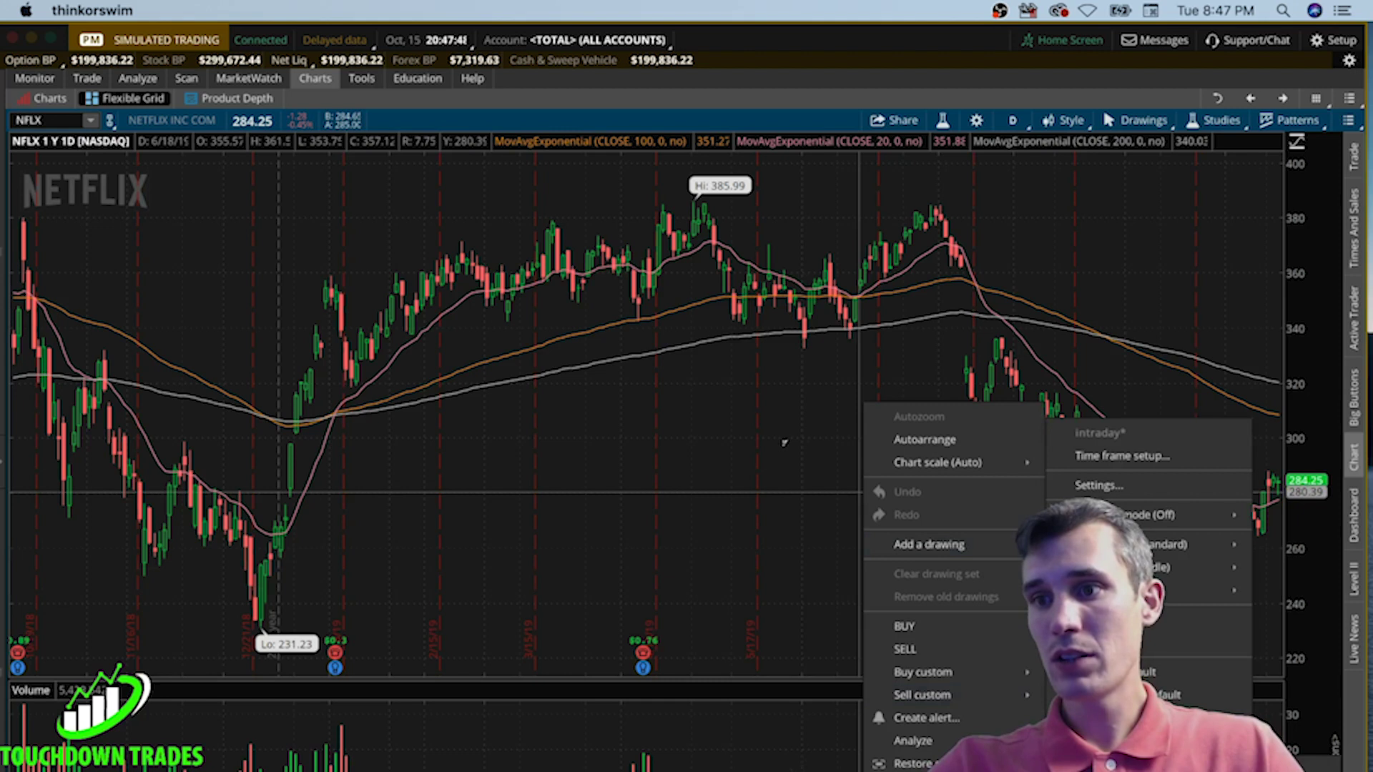
{"action": "left_click", "coordinate": [1102, 627]}
{"action": "double_click", "coordinate": [787, 471]}
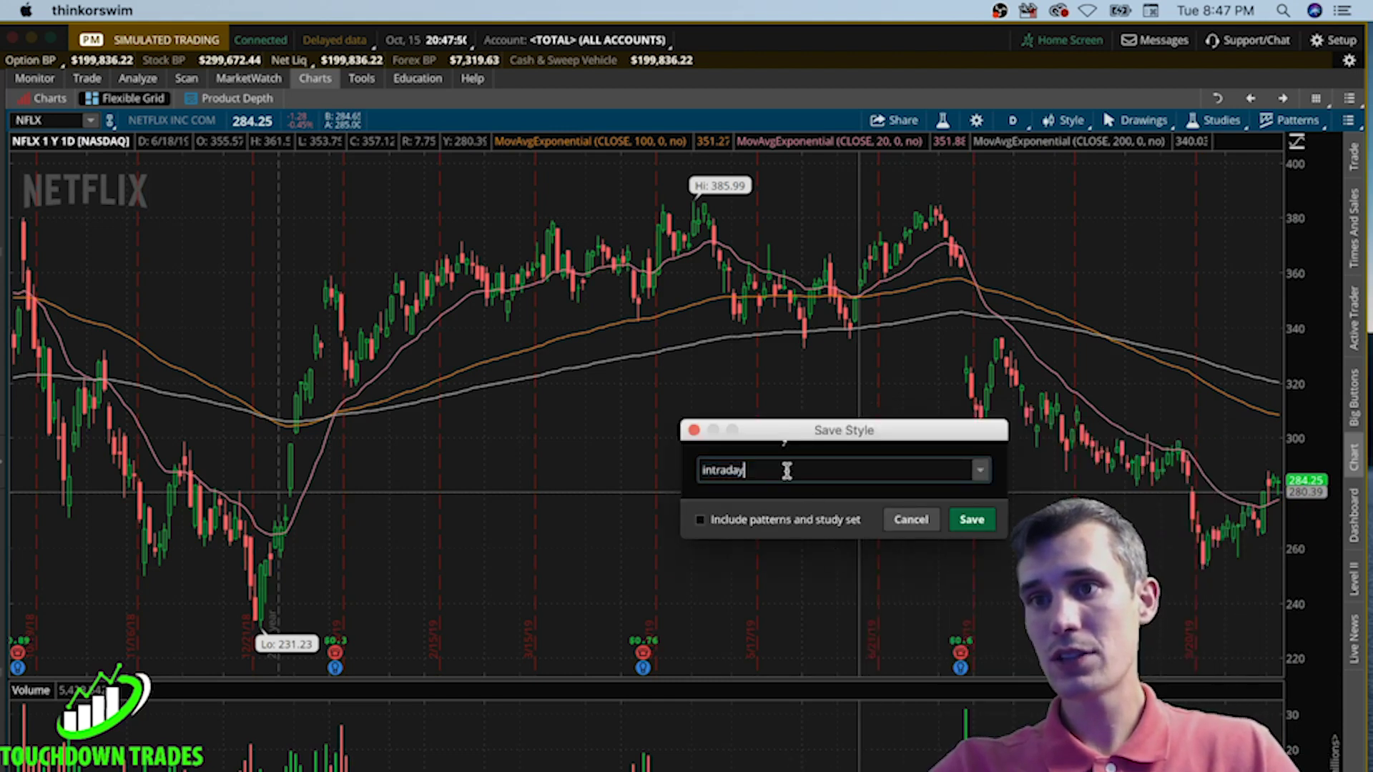
{"action": "type", "text": "daily / weekly"}
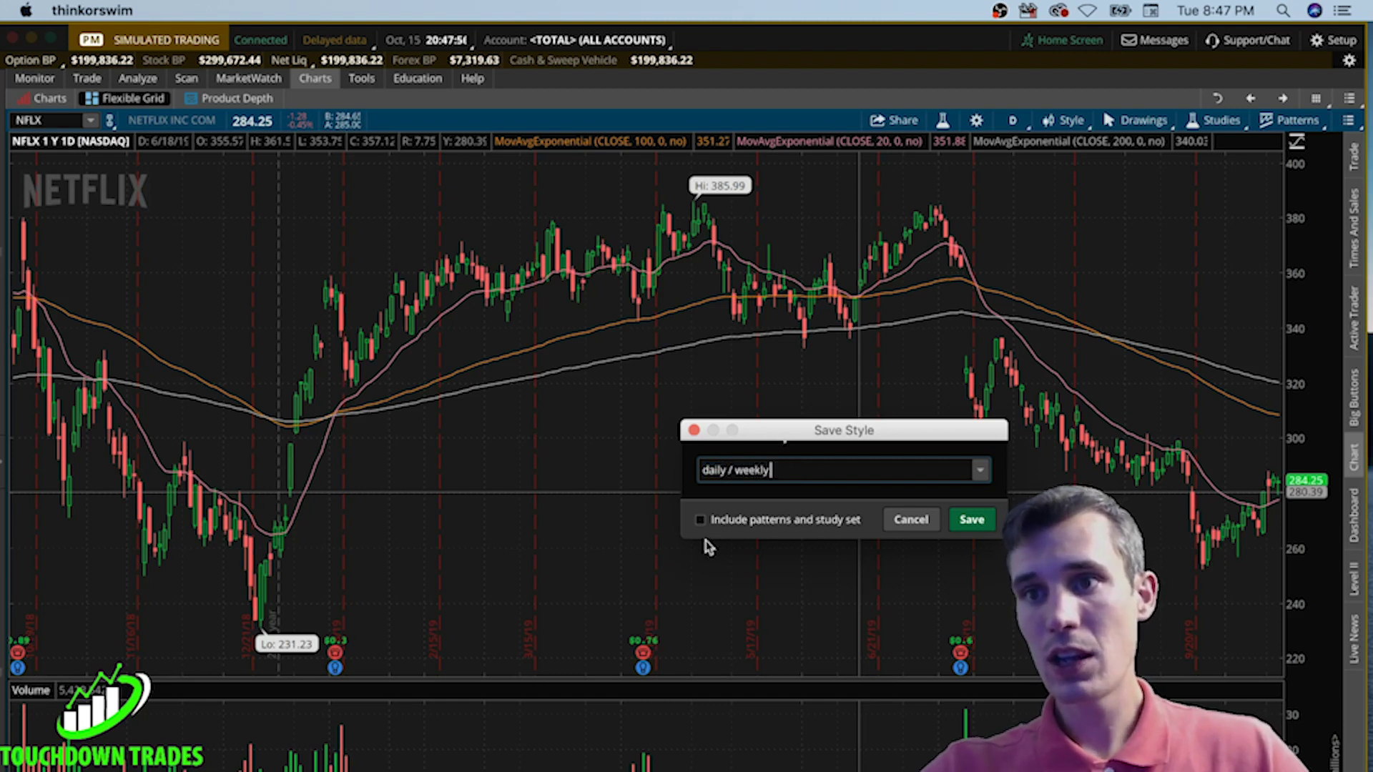
{"action": "left_click", "coordinate": [701, 520]}
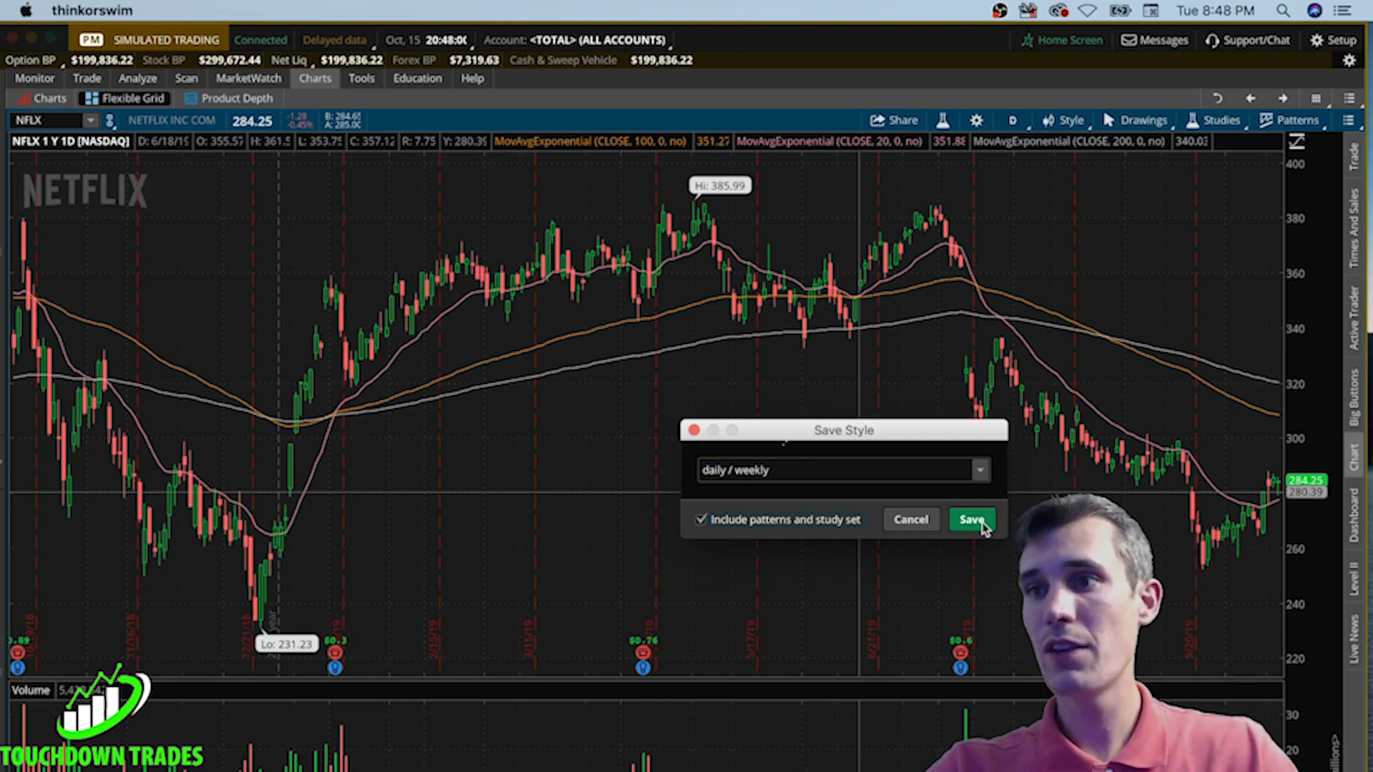
{"action": "left_click", "coordinate": [981, 519]}
Put NFLX on 5-minute bars with the intraday style, then return to the four-chart grid
{"action": "left_click", "coordinate": [1012, 120]}
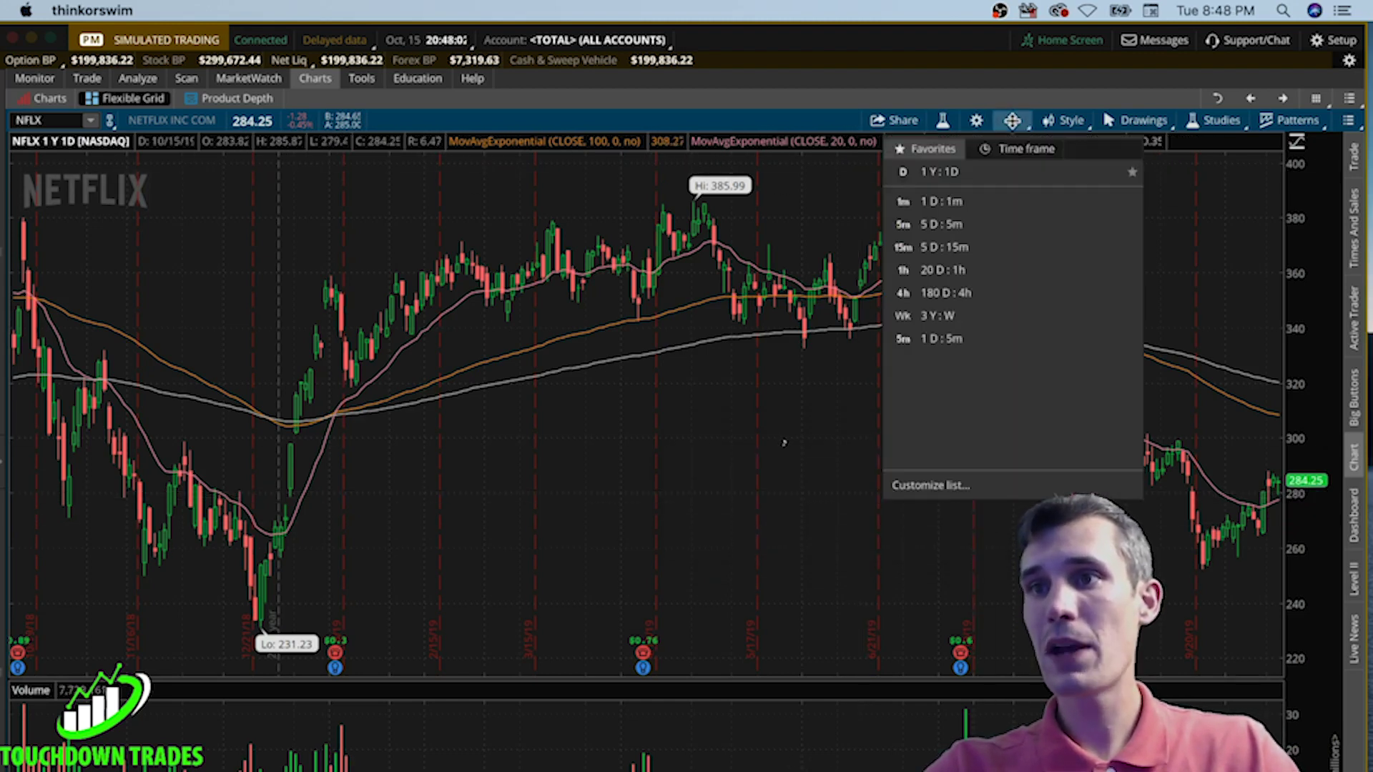
{"action": "left_click", "coordinate": [959, 338]}
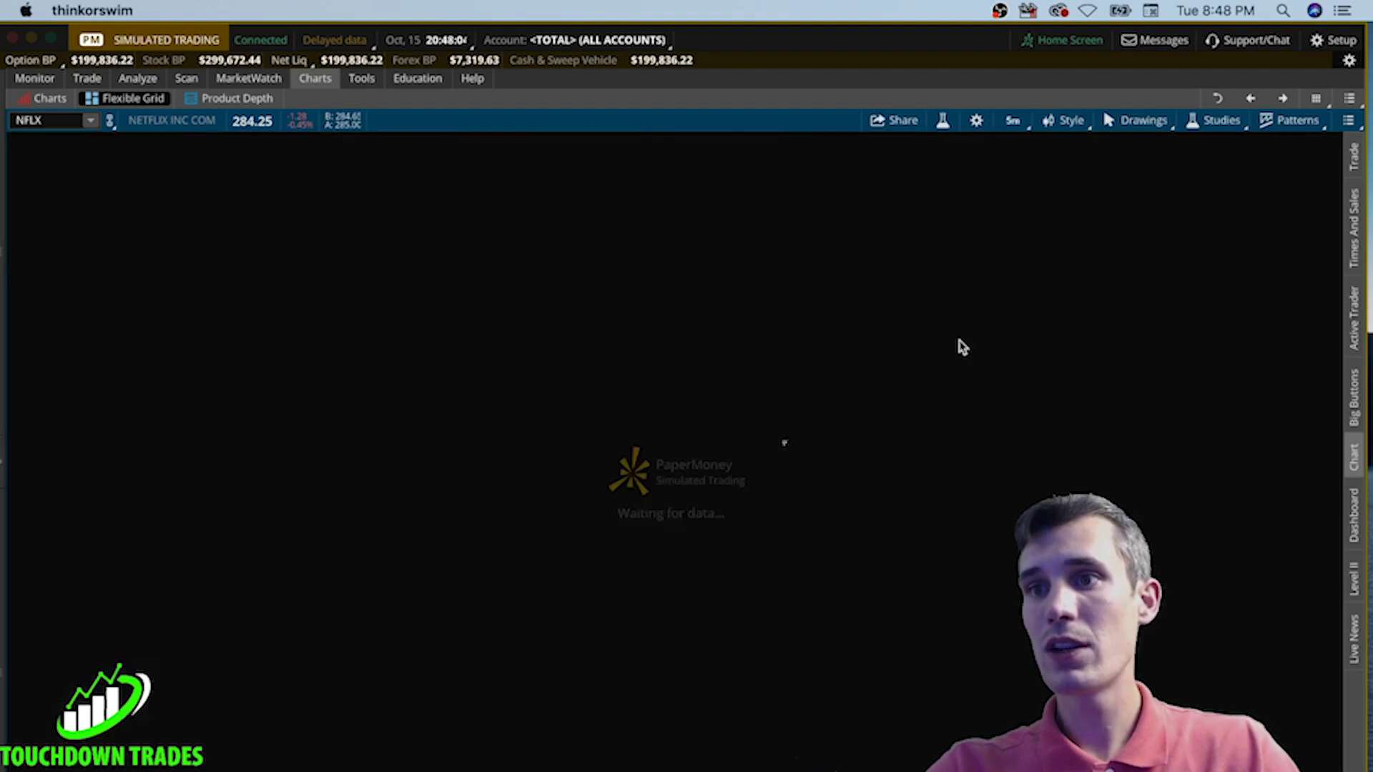
{"action": "right_click", "coordinate": [905, 469]}
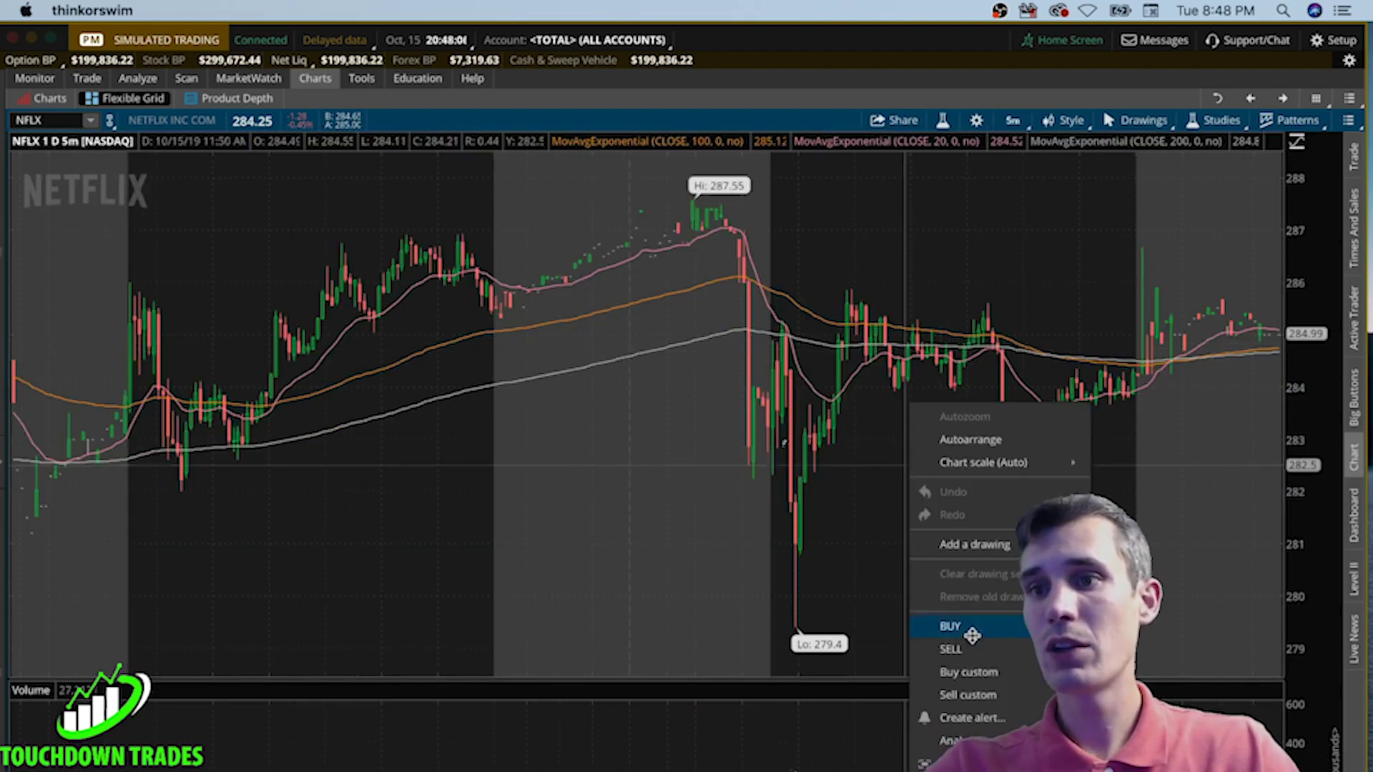
{"action": "mouse_move", "coordinate": [959, 741]}
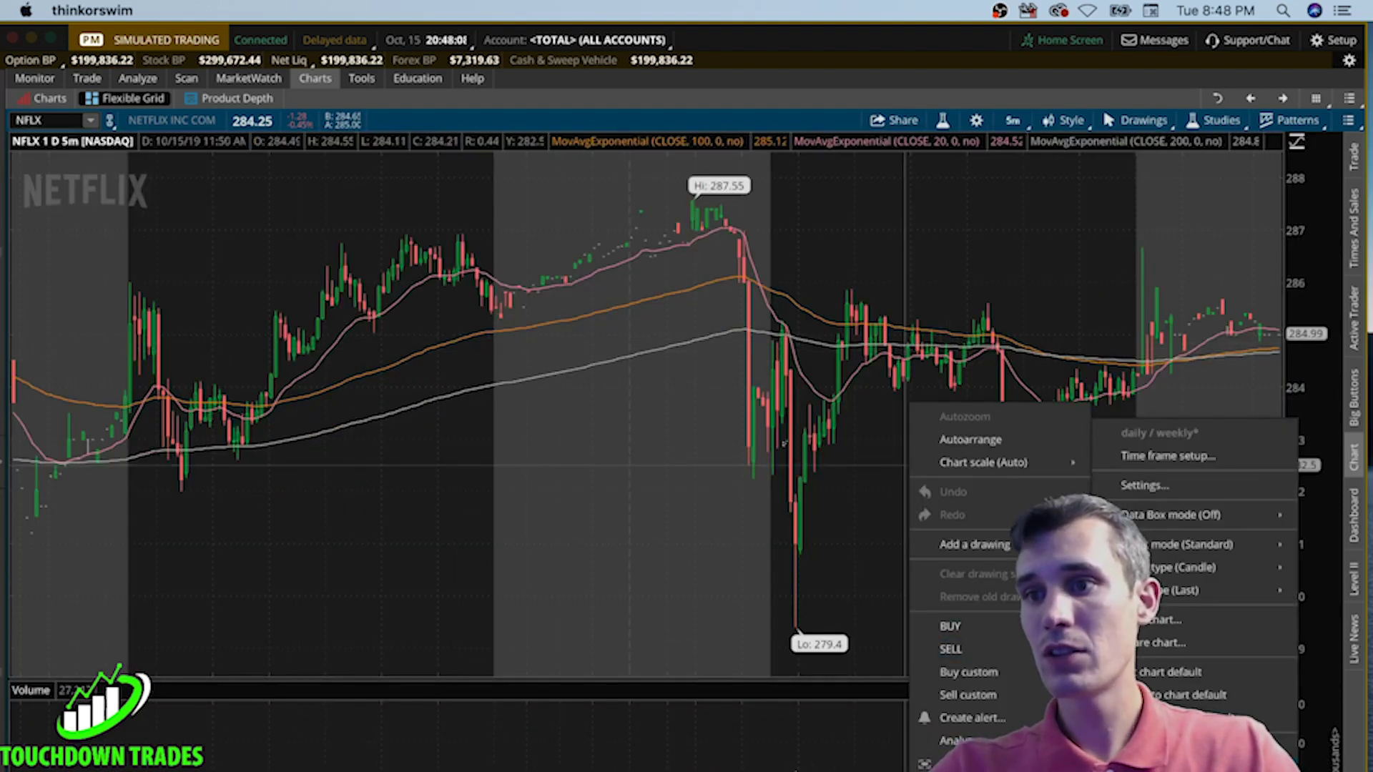
{"action": "left_click", "coordinate": [996, 257]}
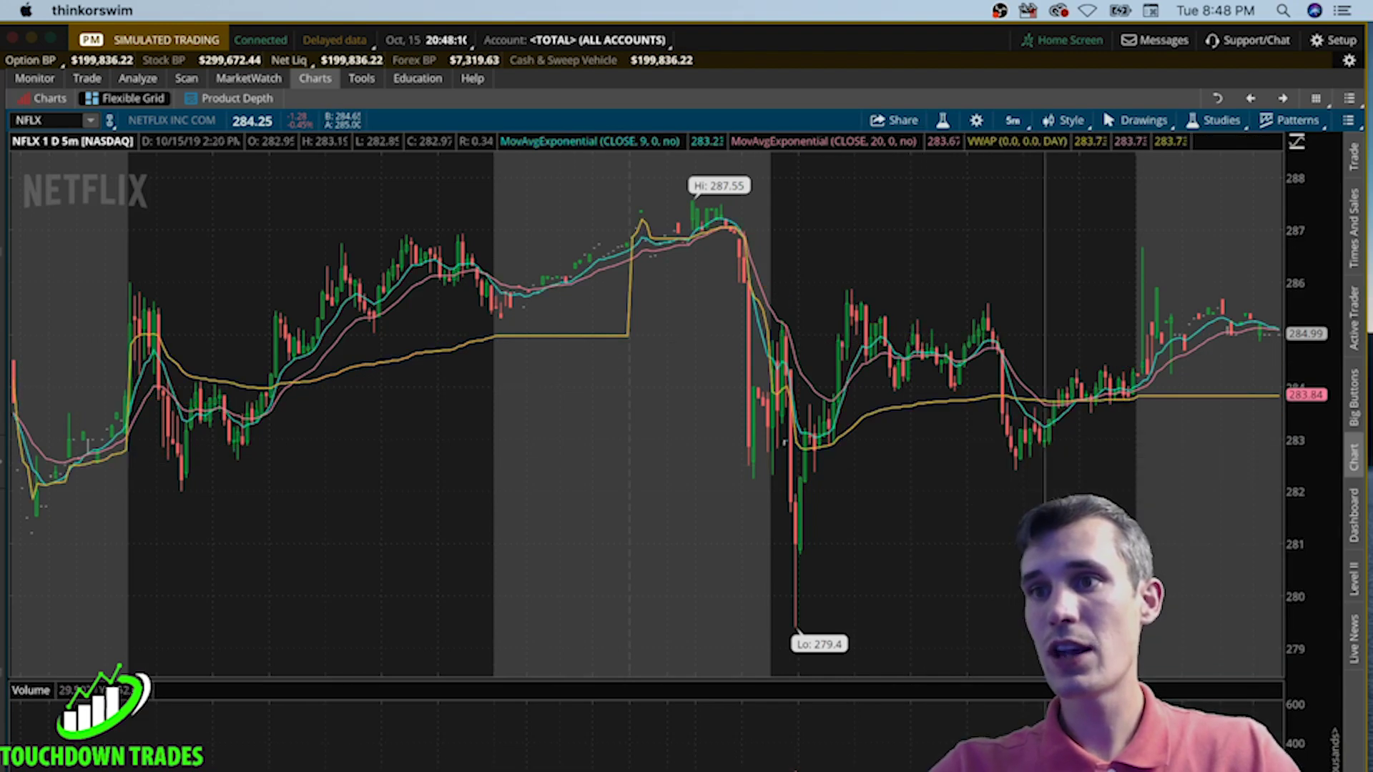
{"action": "right_click", "coordinate": [996, 258]}
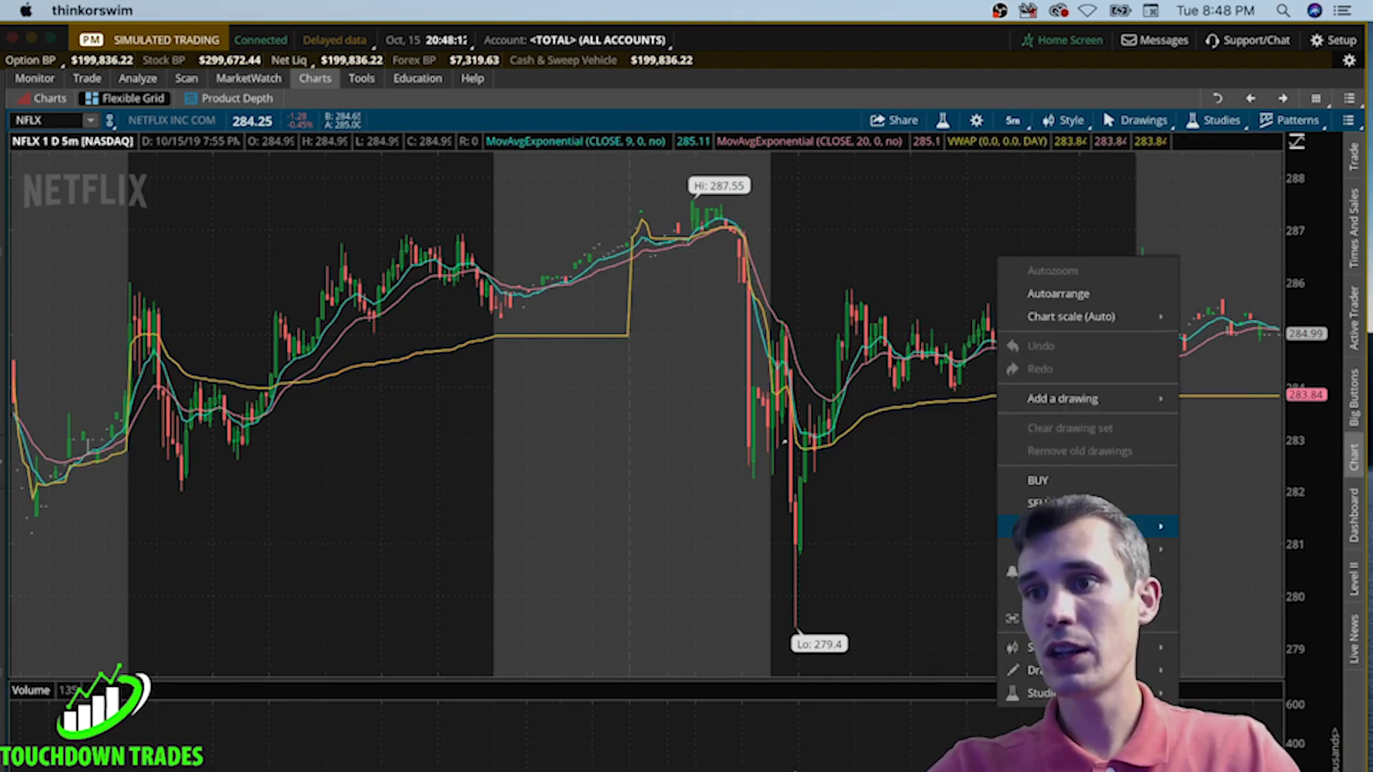
{"action": "left_click", "coordinate": [1087, 617]}
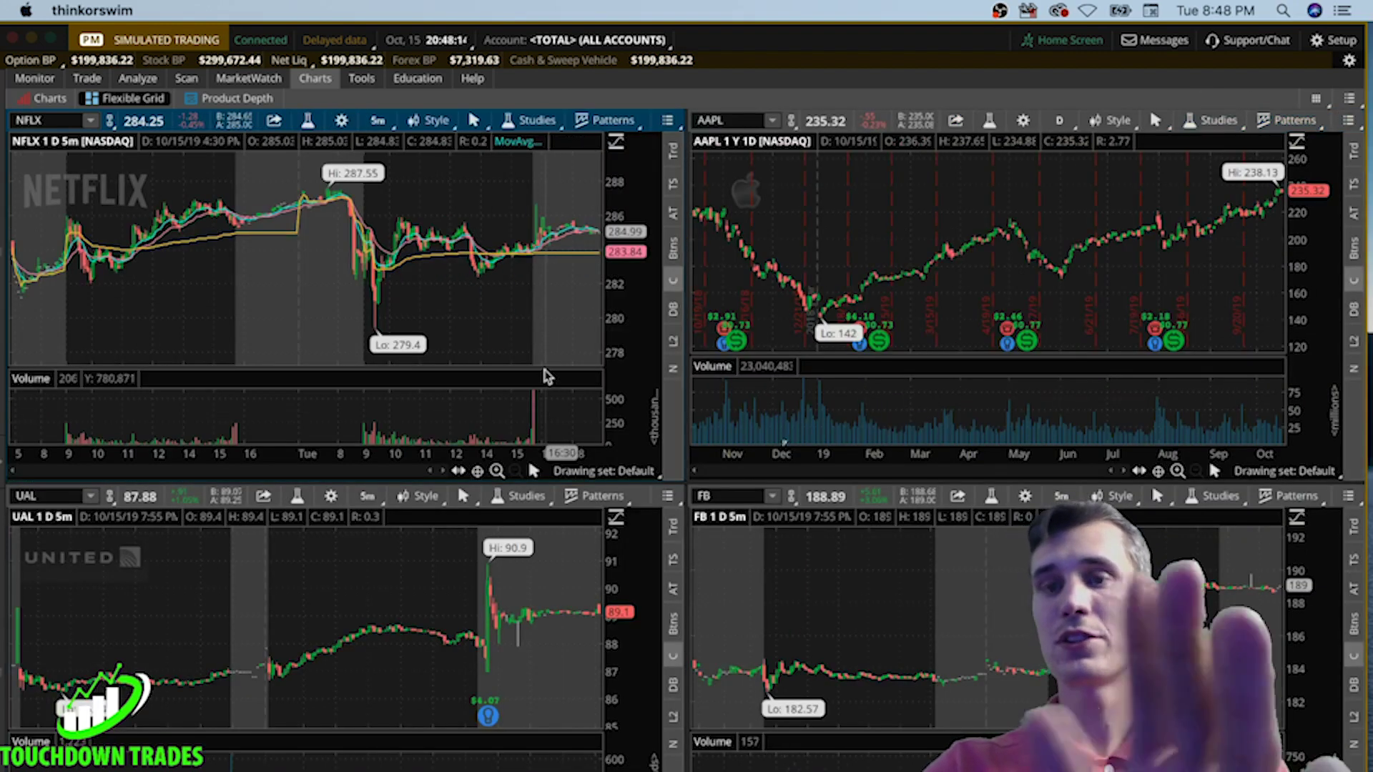
Switch AAPL and FB to 1-day 5-minute bars and load the saved style onto the other charts
{"action": "left_click", "coordinate": [1059, 120]}
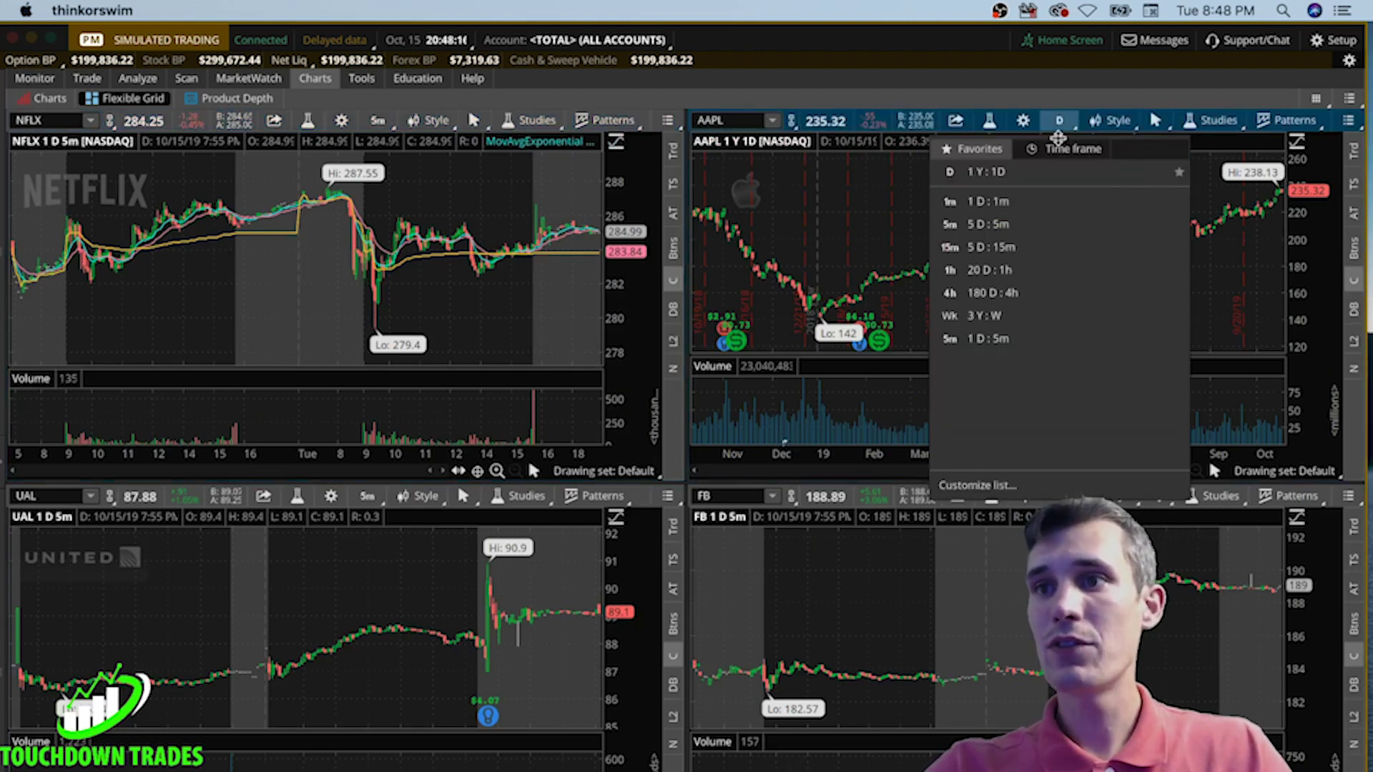
{"action": "left_click", "coordinate": [1031, 344]}
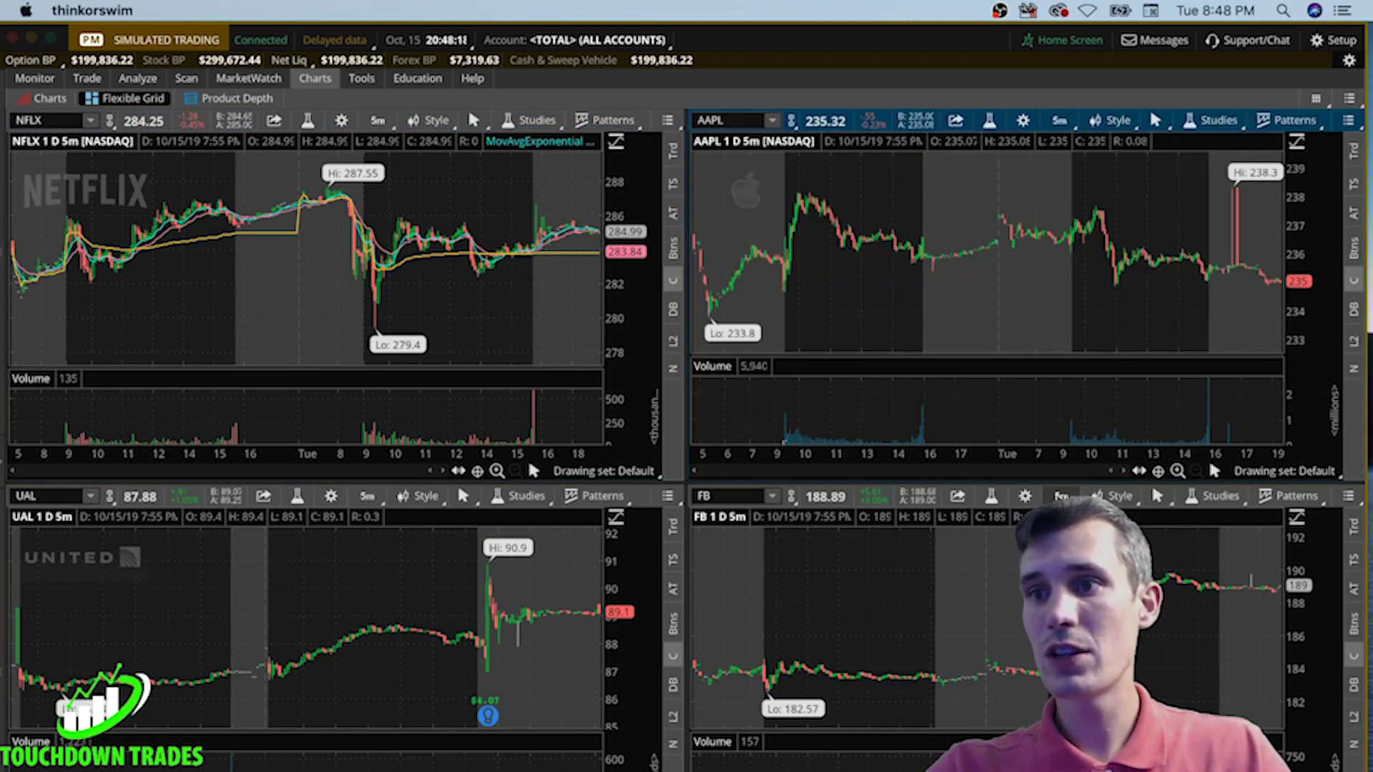
{"action": "left_click", "coordinate": [1061, 496]}
{"action": "left_click", "coordinate": [994, 156]}
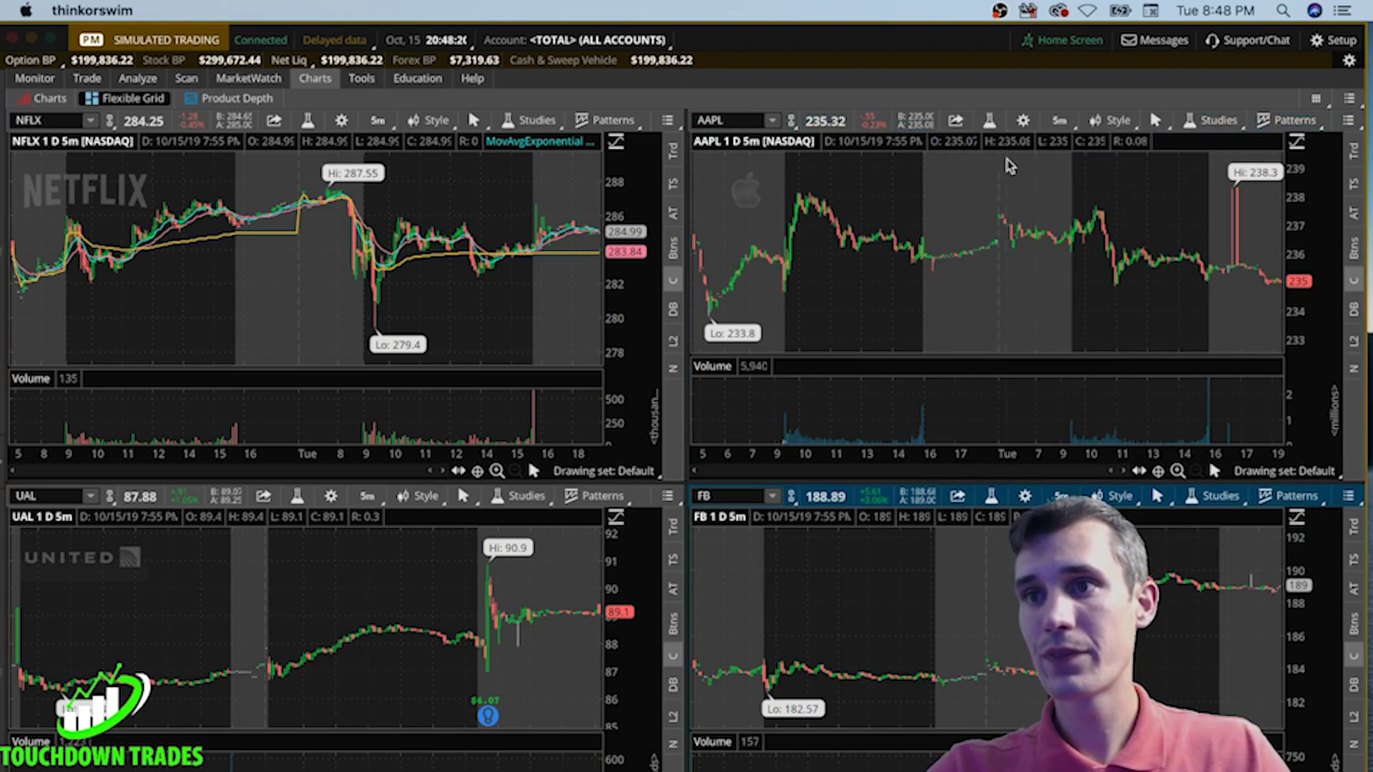
{"action": "right_click", "coordinate": [404, 563]}
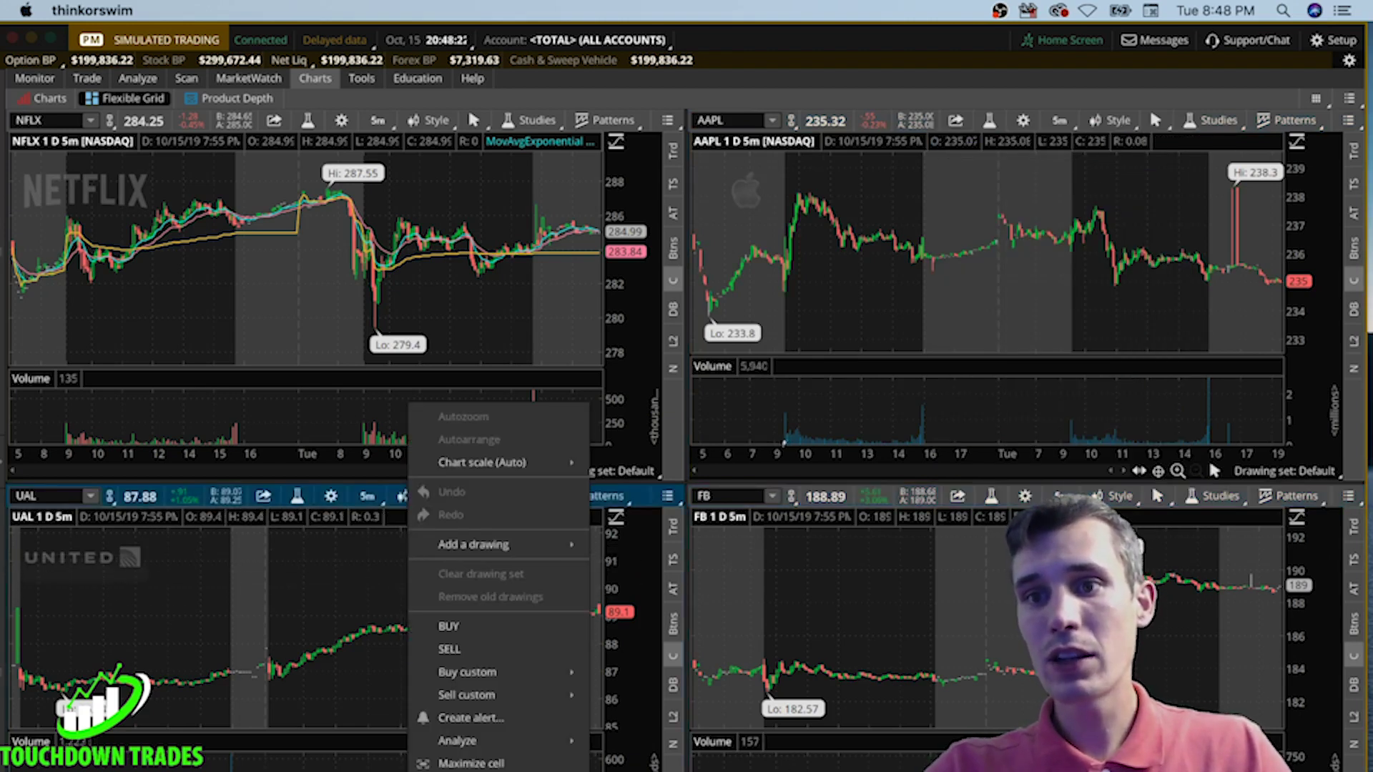
{"action": "mouse_move", "coordinate": [658, 757]}
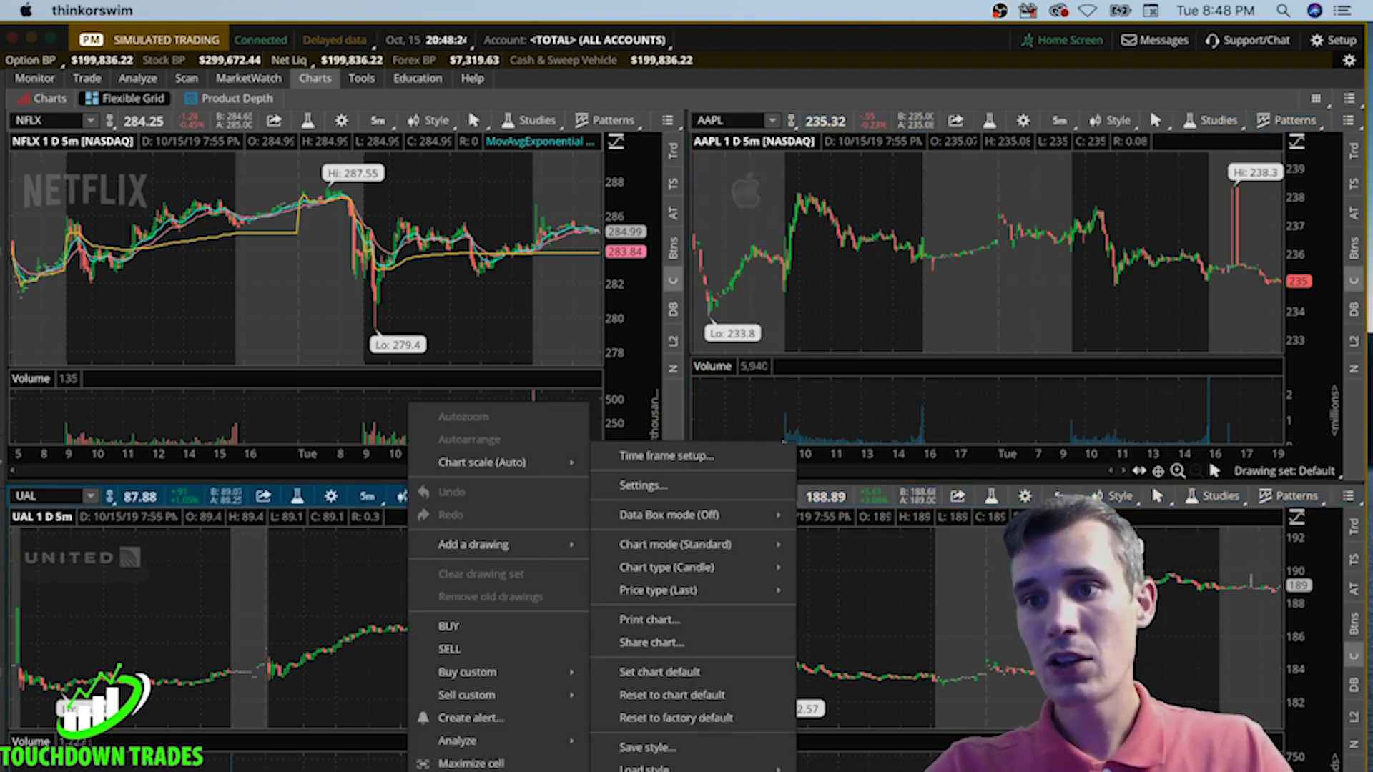
{"action": "left_click", "coordinate": [837, 769]}
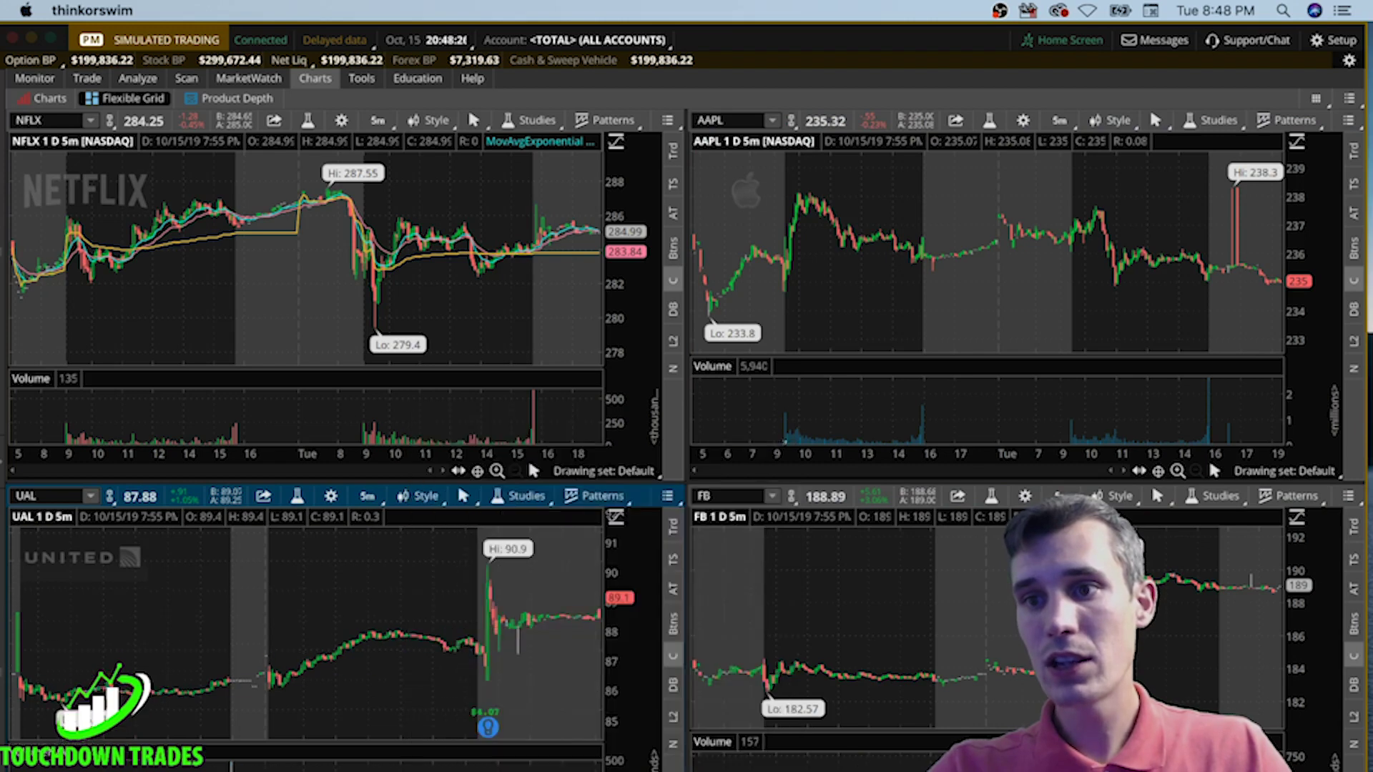
{"action": "right_click", "coordinate": [900, 623]}
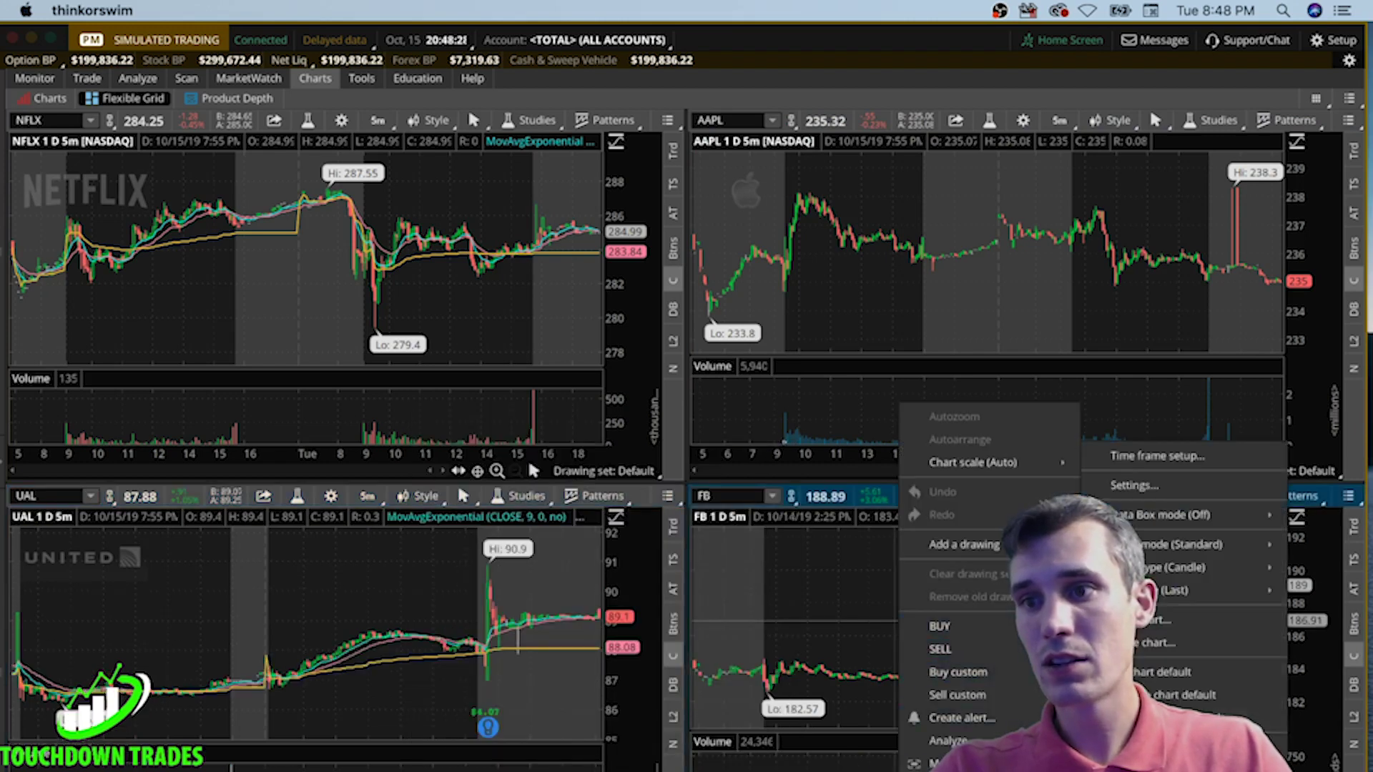
{"action": "key", "text": "Escape"}
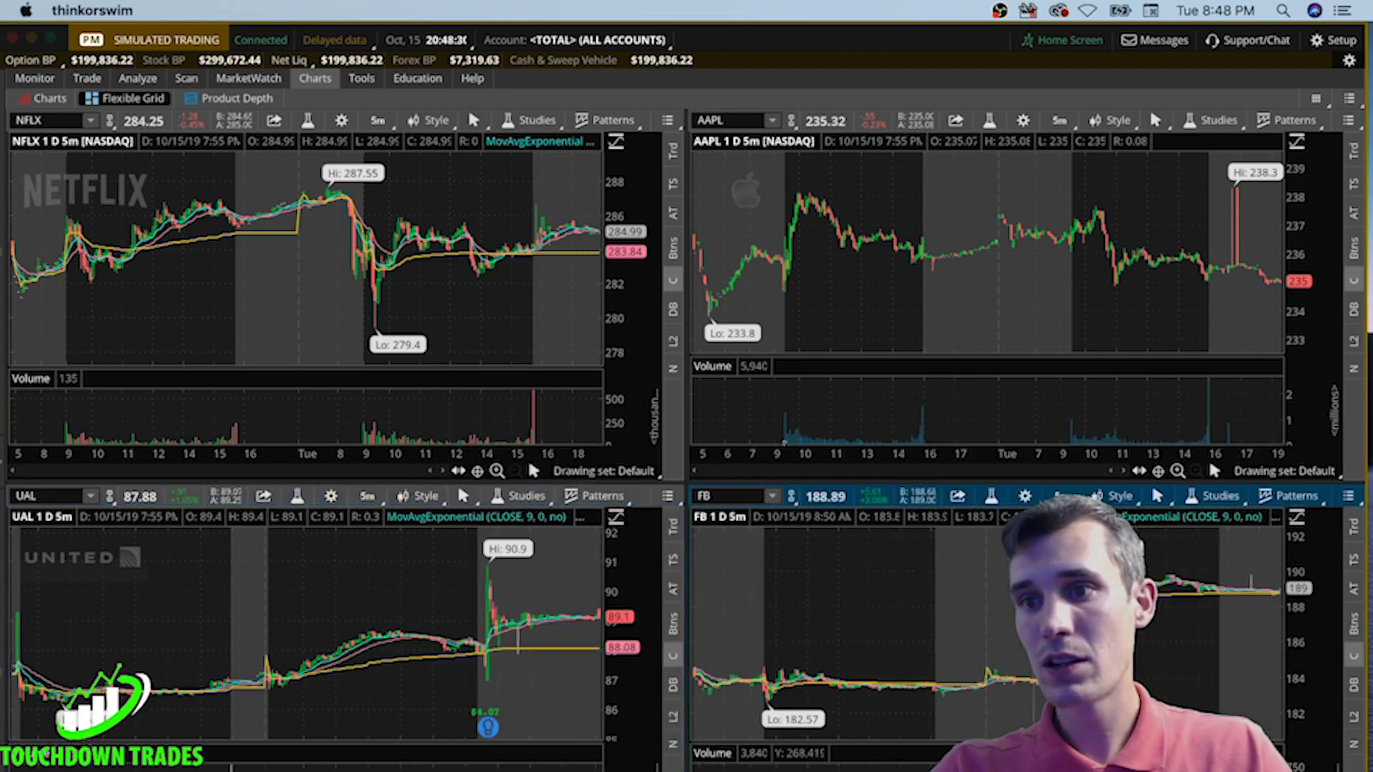
{"action": "right_click", "coordinate": [1042, 368]}
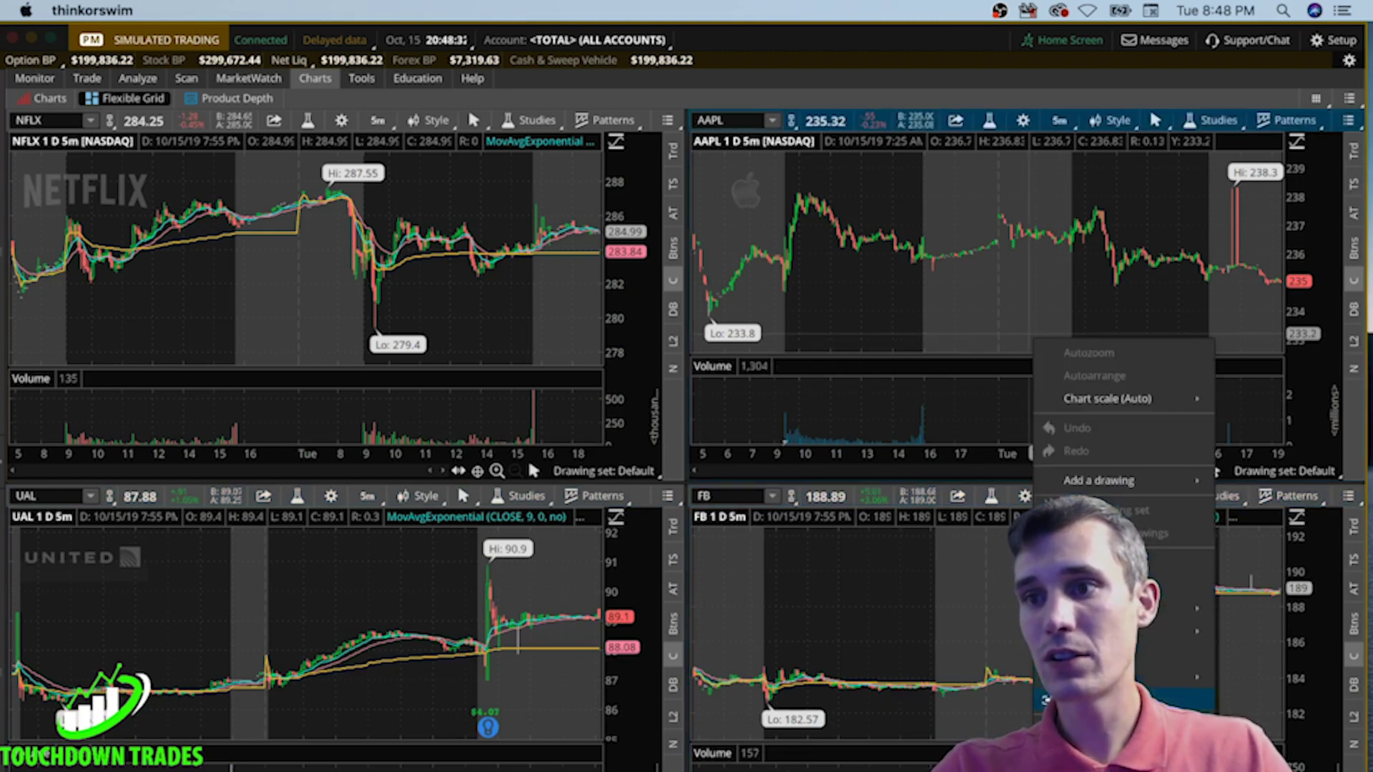
{"action": "mouse_move", "coordinate": [1116, 571]}
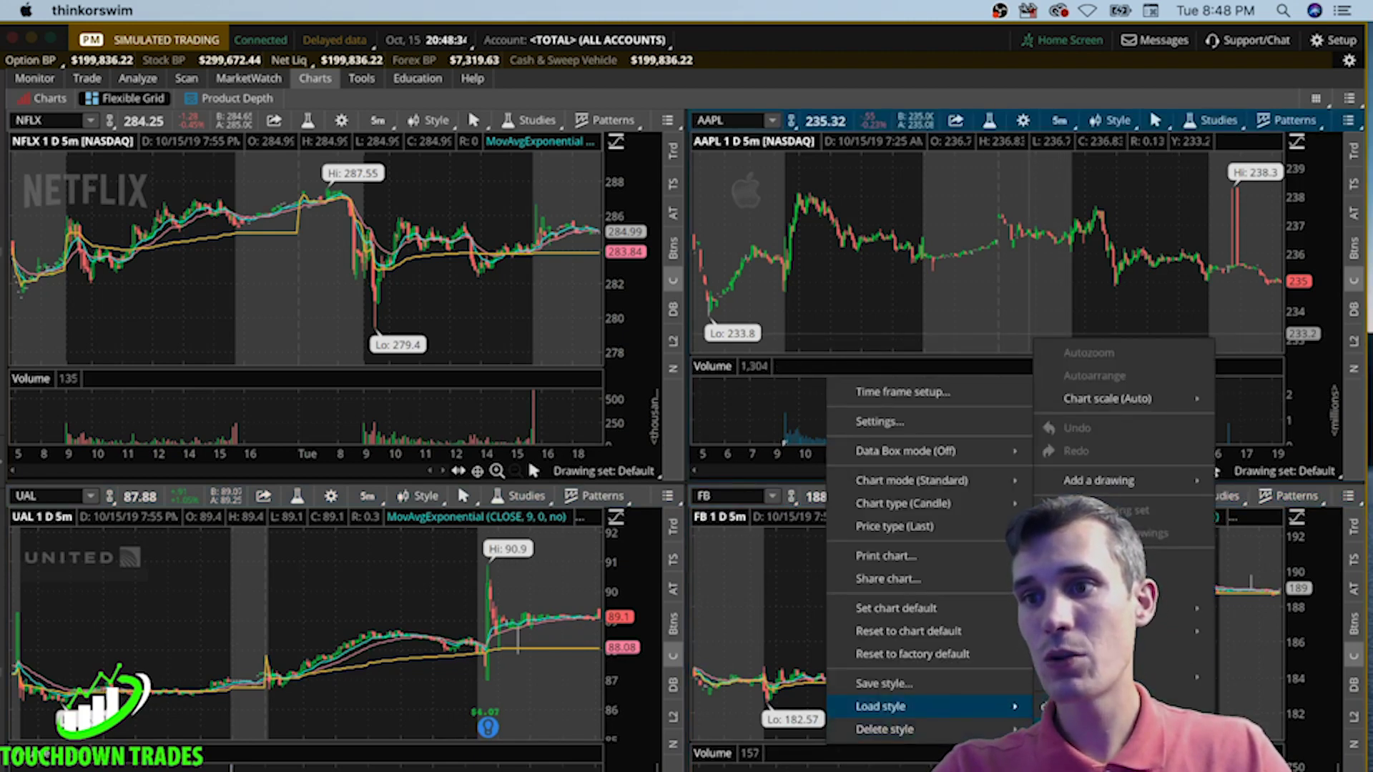
{"action": "left_click", "coordinate": [1094, 698]}
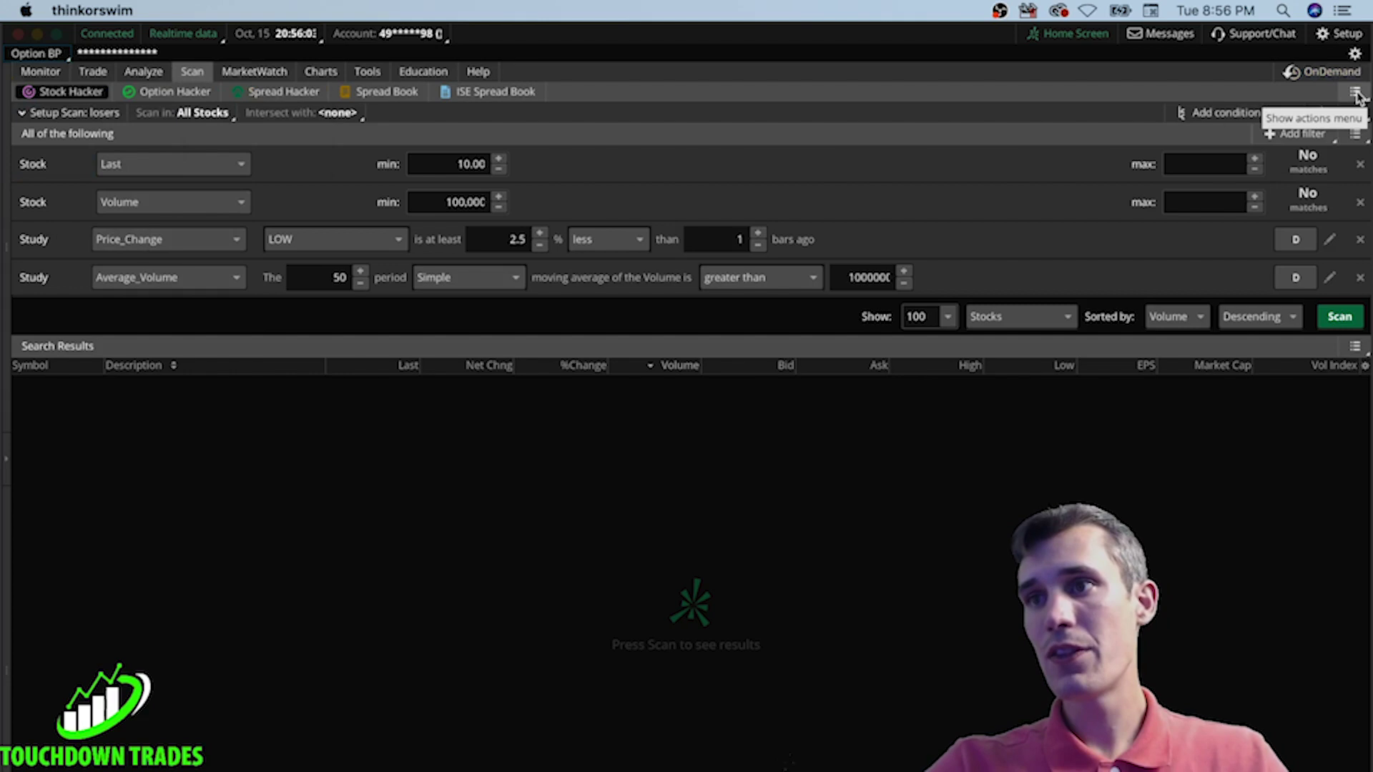
Open the Stock Hacker scan window's general actions menu
{"action": "left_click", "coordinate": [1356, 92]}
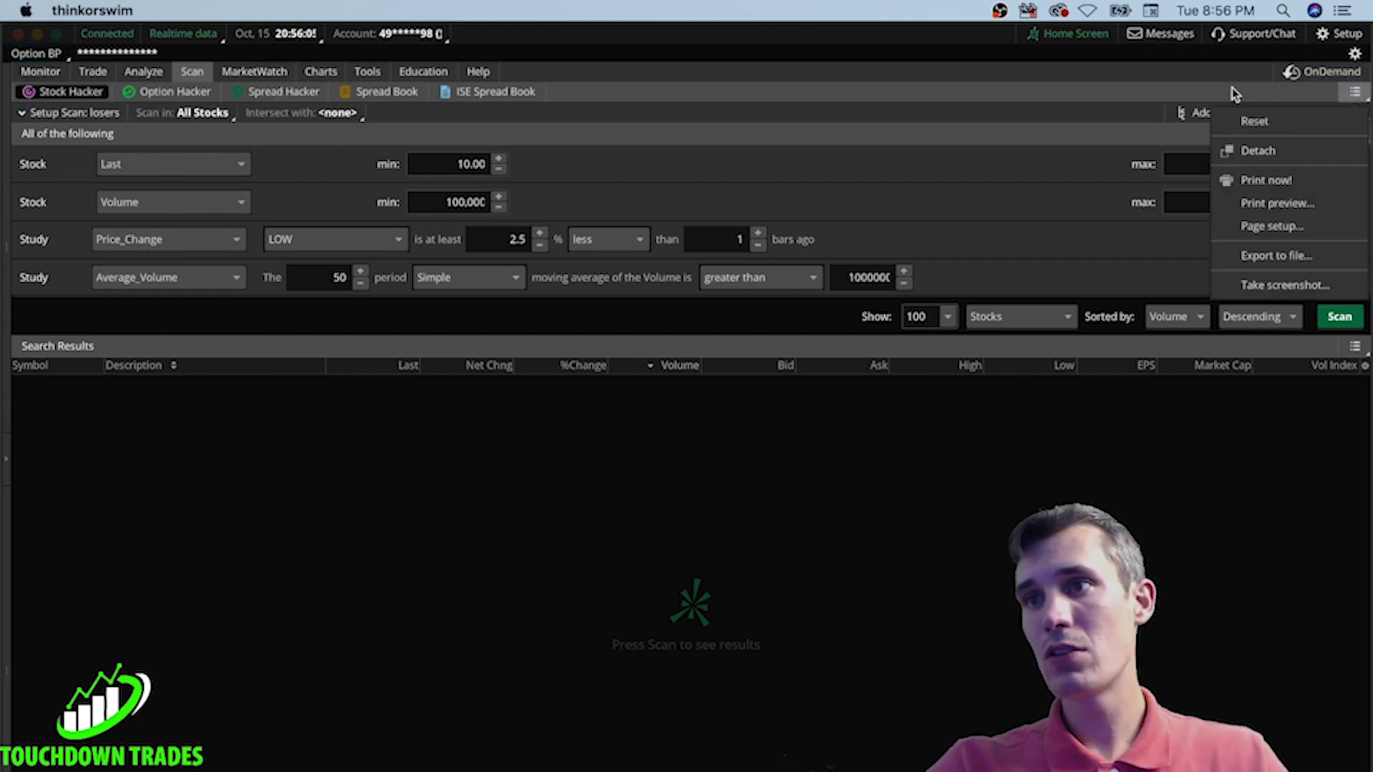
Load the personal GAPUP scan query from the saved scan queries
{"action": "left_click", "coordinate": [1355, 91]}
{"action": "left_click", "coordinate": [1355, 113]}
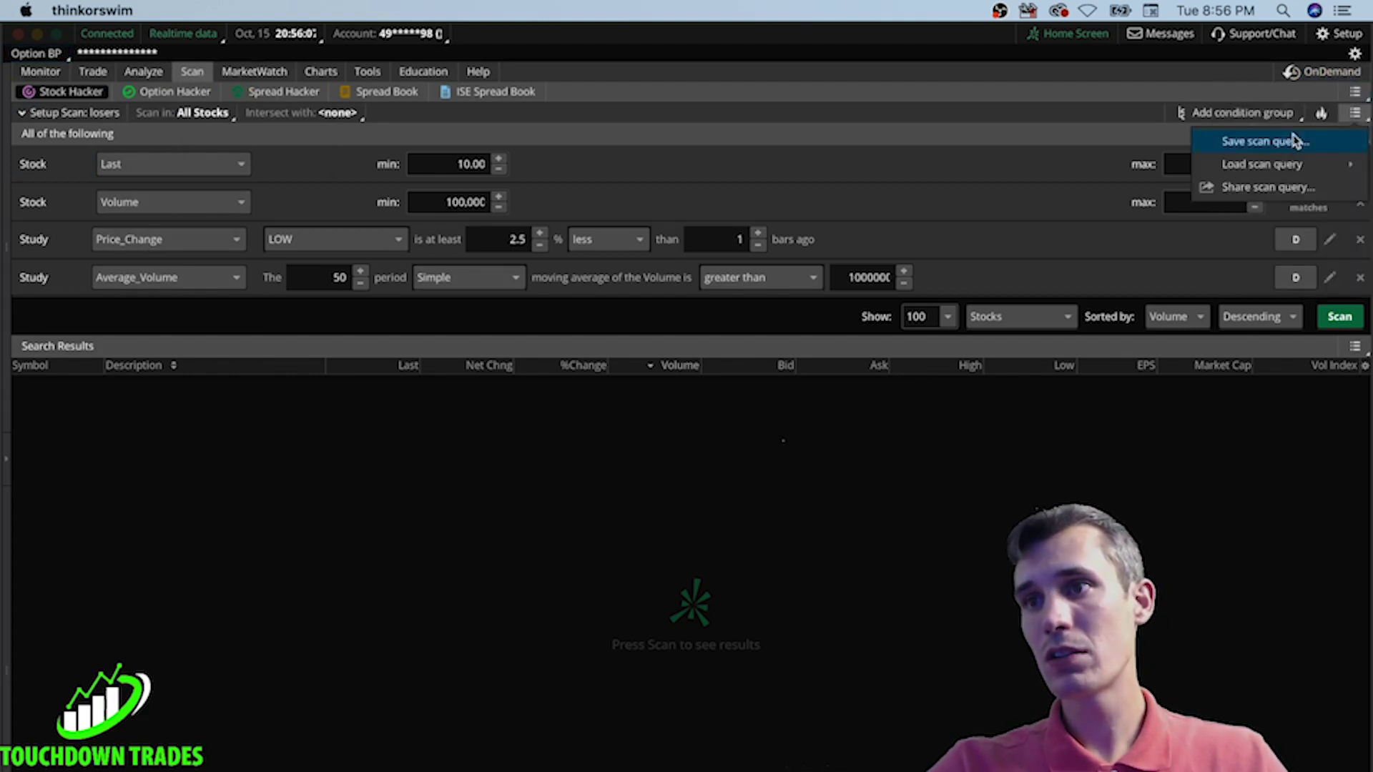
{"action": "mouse_move", "coordinate": [1073, 164]}
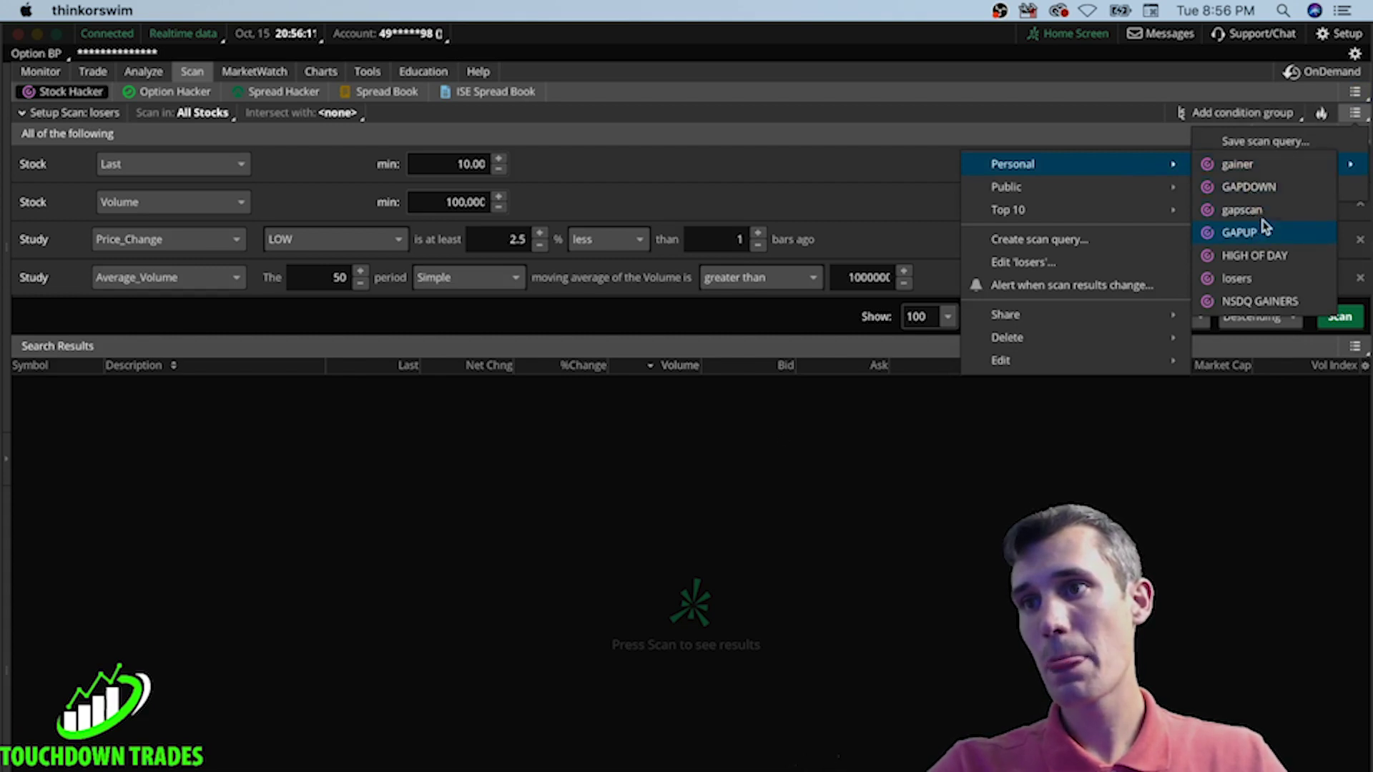
{"action": "left_click", "coordinate": [1240, 233]}
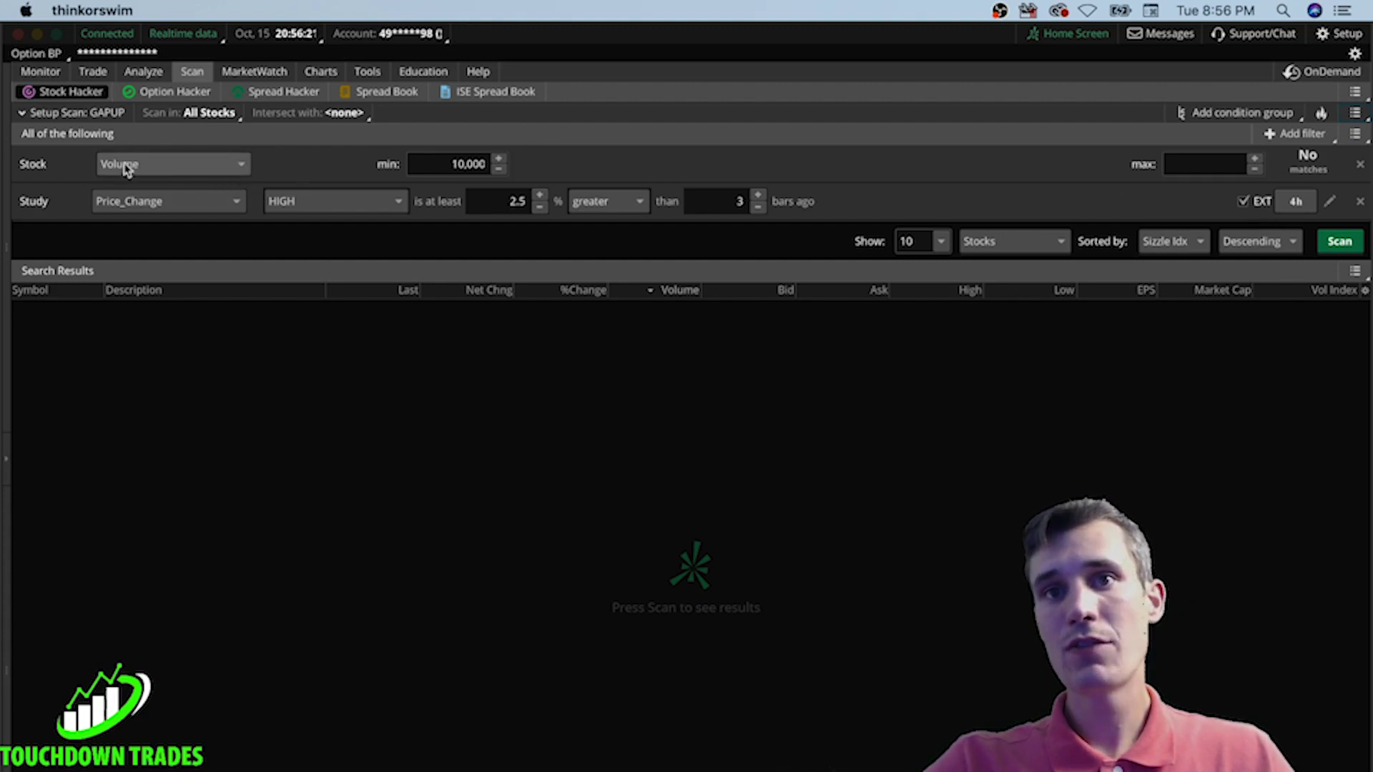
{"action": "left_click", "coordinate": [188, 169]}
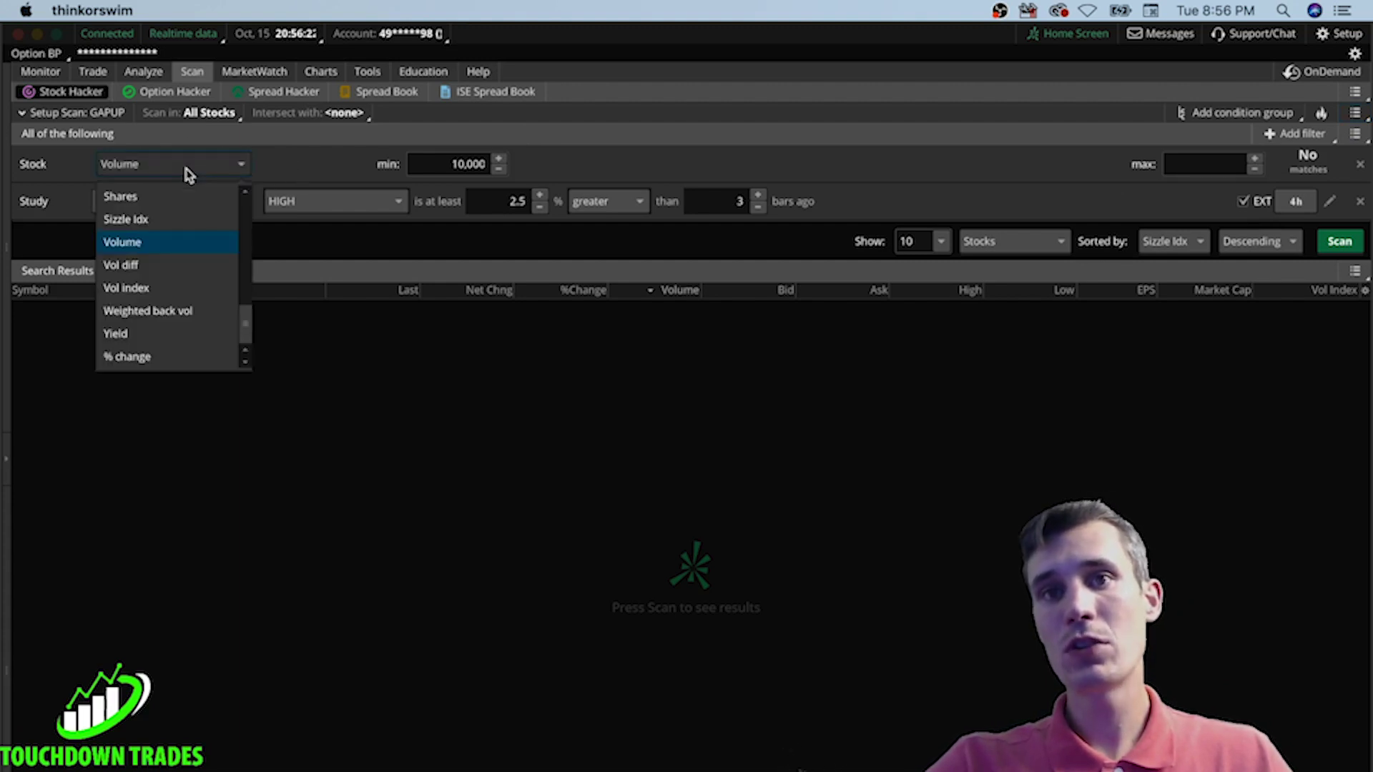
{"action": "left_click", "coordinate": [177, 252]}
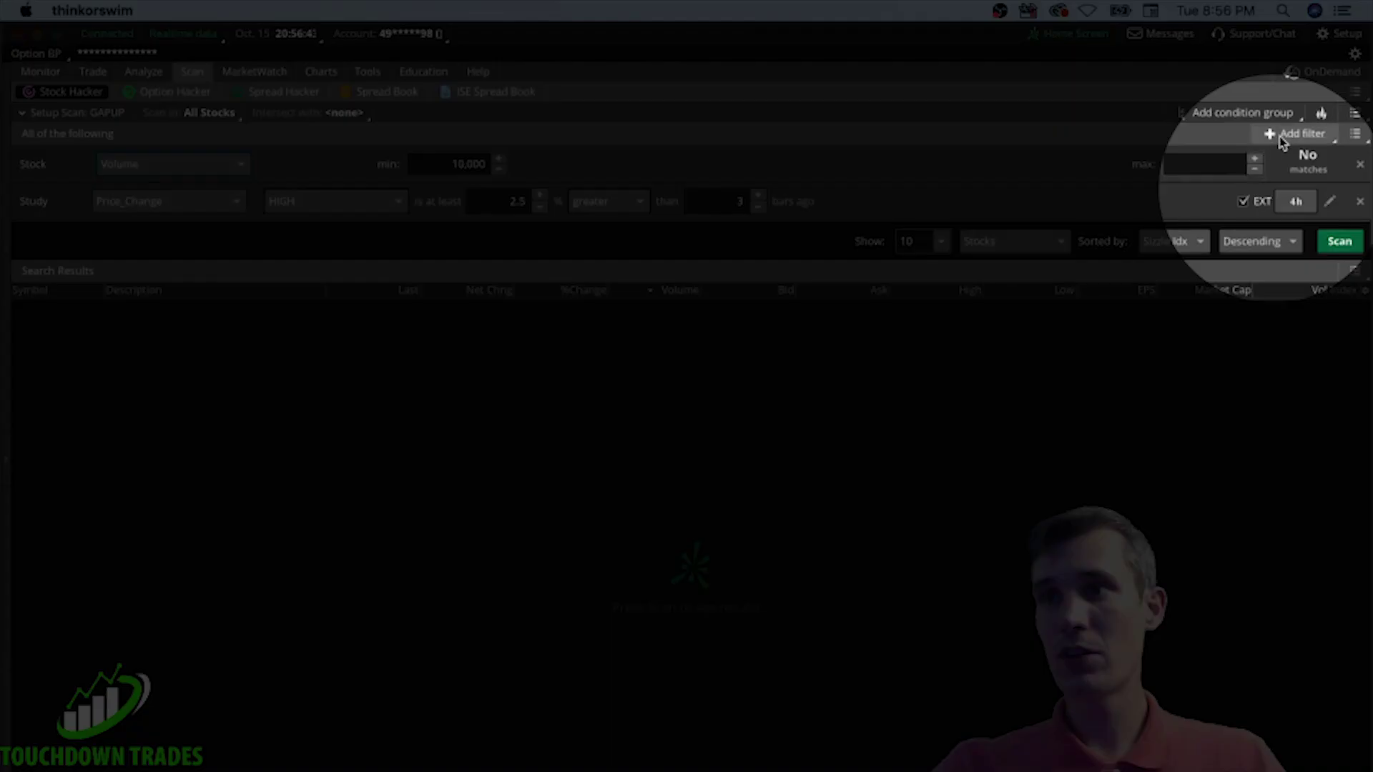
{"action": "left_click", "coordinate": [1281, 140]}
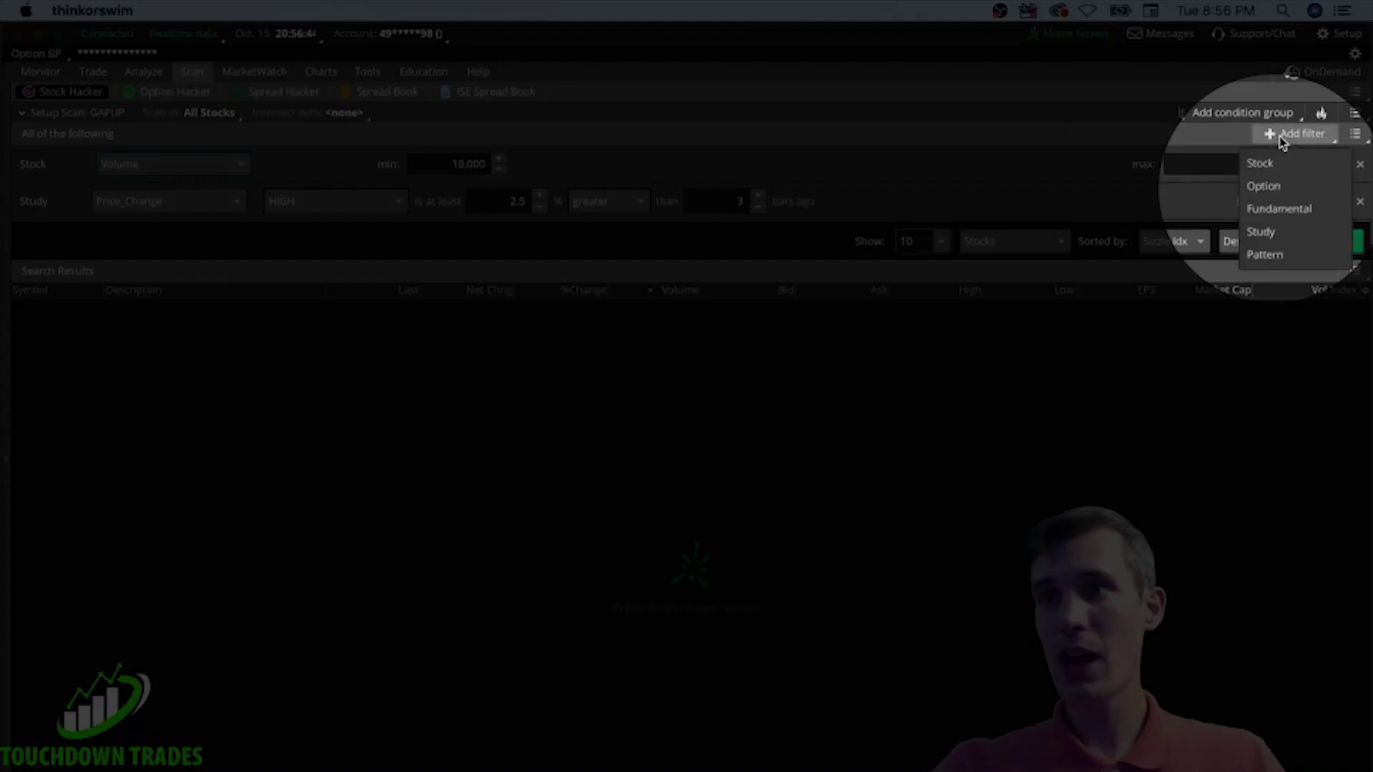
{"action": "left_click", "coordinate": [1296, 234]}
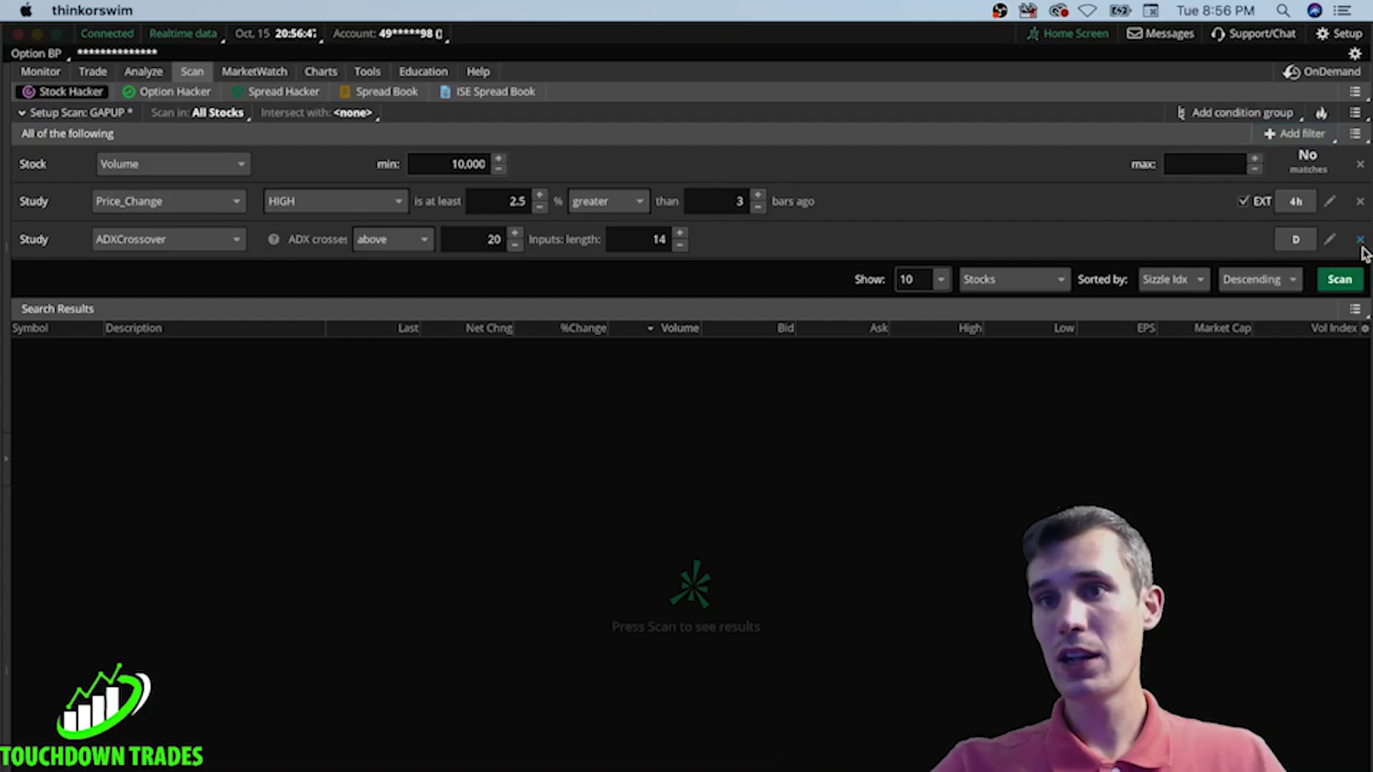
{"action": "left_click", "coordinate": [1360, 238]}
{"action": "left_click", "coordinate": [112, 211]}
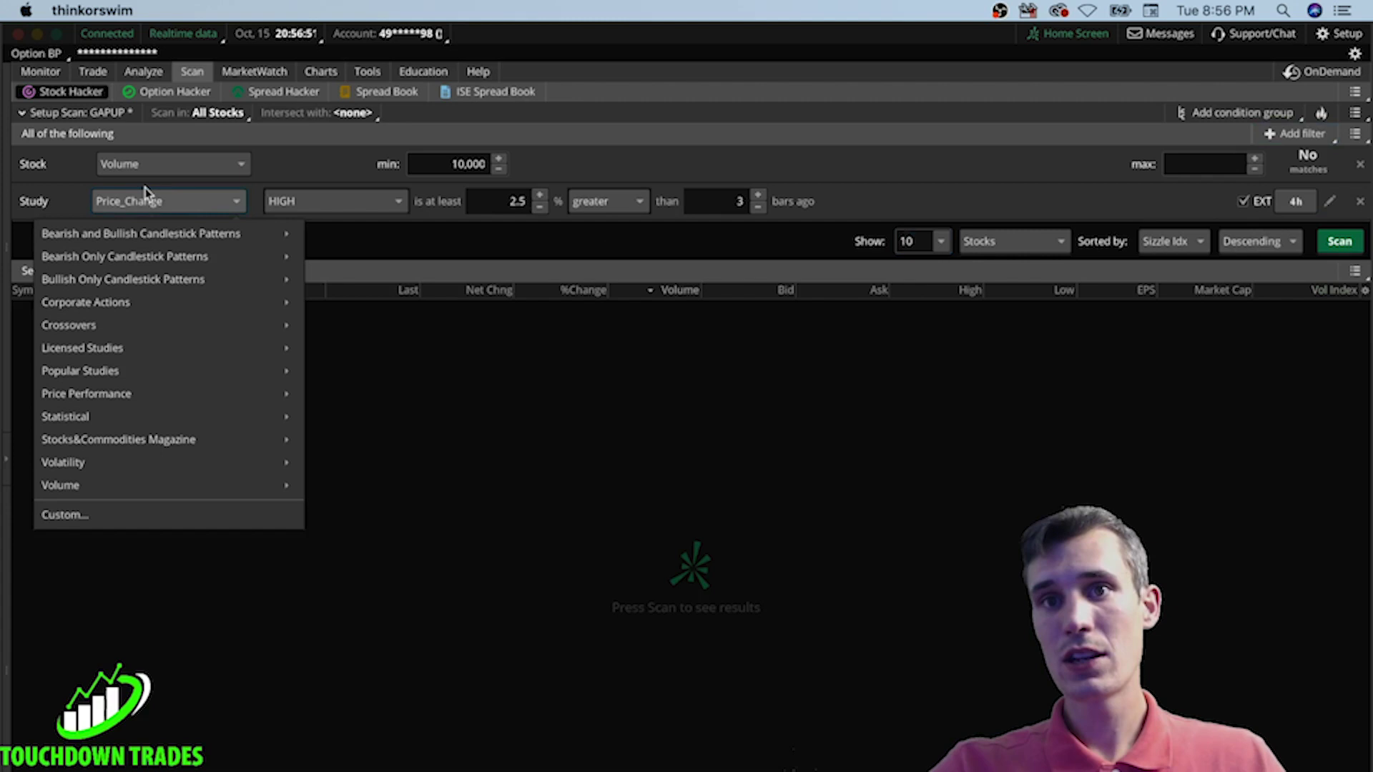
{"action": "left_click", "coordinate": [58, 208]}
{"action": "left_click", "coordinate": [395, 204]}
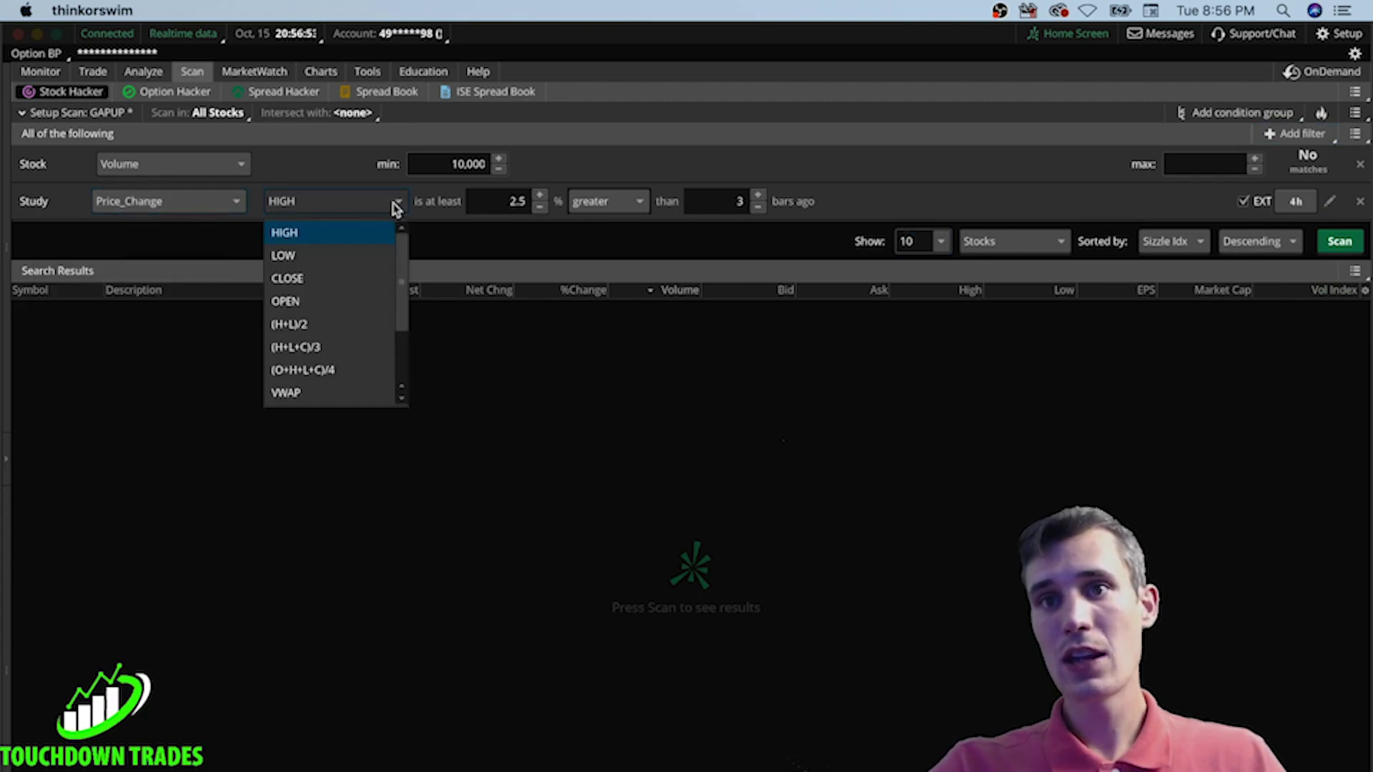
{"action": "left_click", "coordinate": [338, 233]}
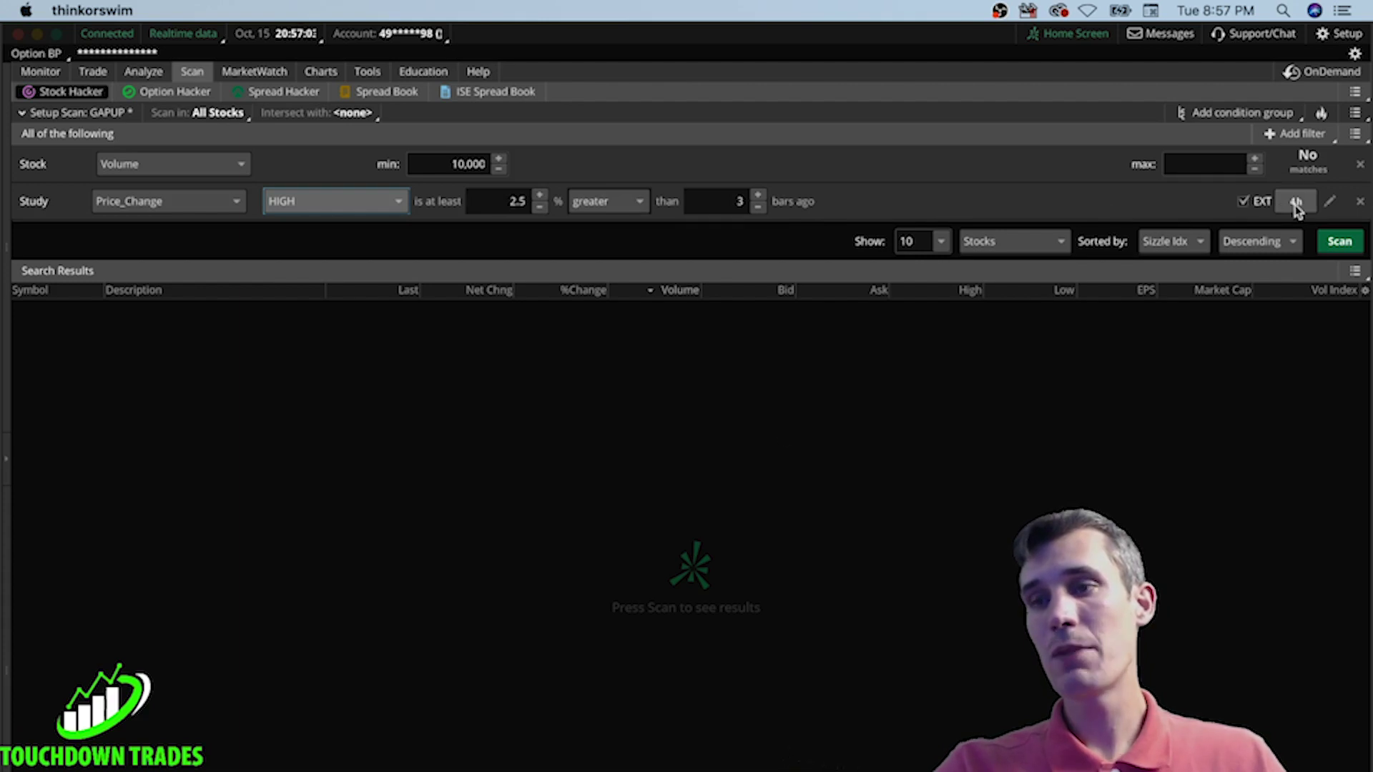
Set the price-change filter to 4-minute aggregation and run the scan, led by STNG and IPHI
{"action": "left_click", "coordinate": [1293, 203]}
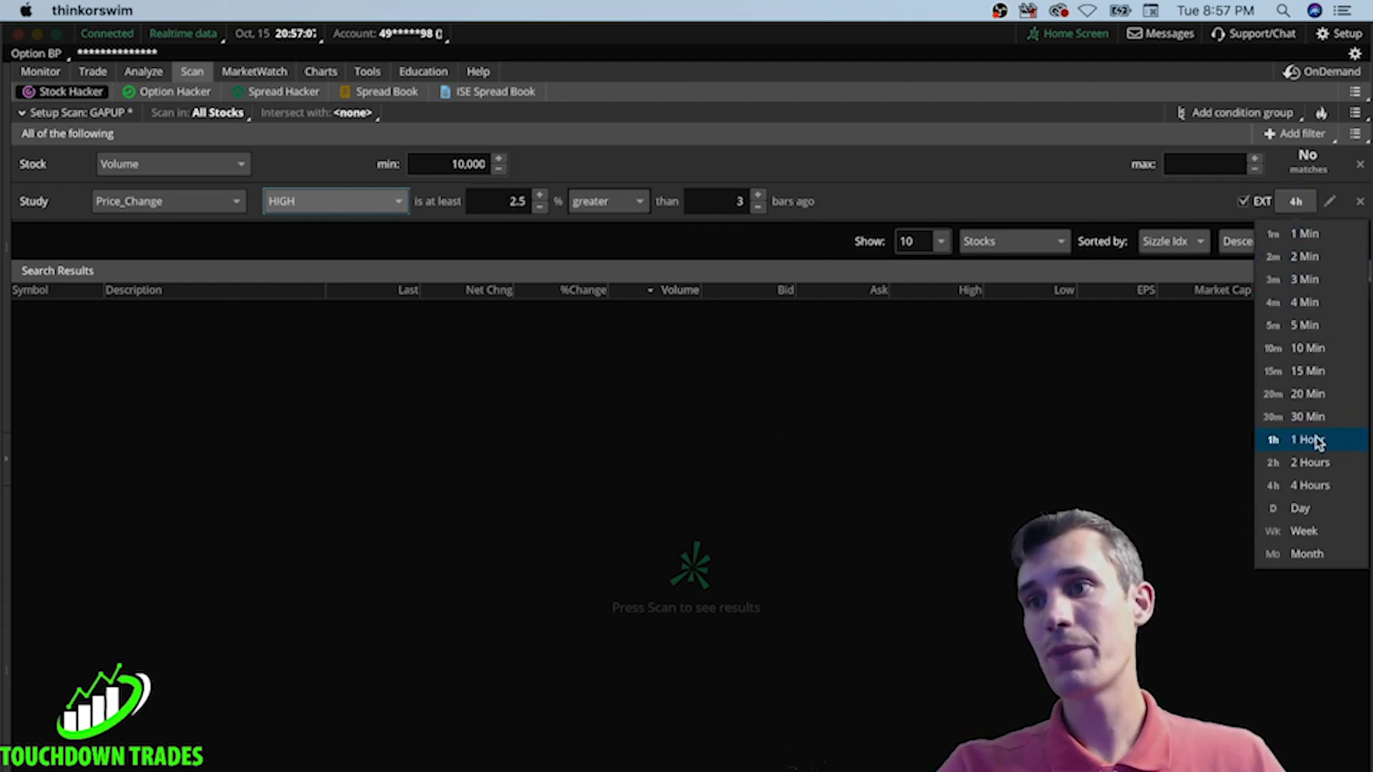
{"action": "left_click", "coordinate": [1303, 303]}
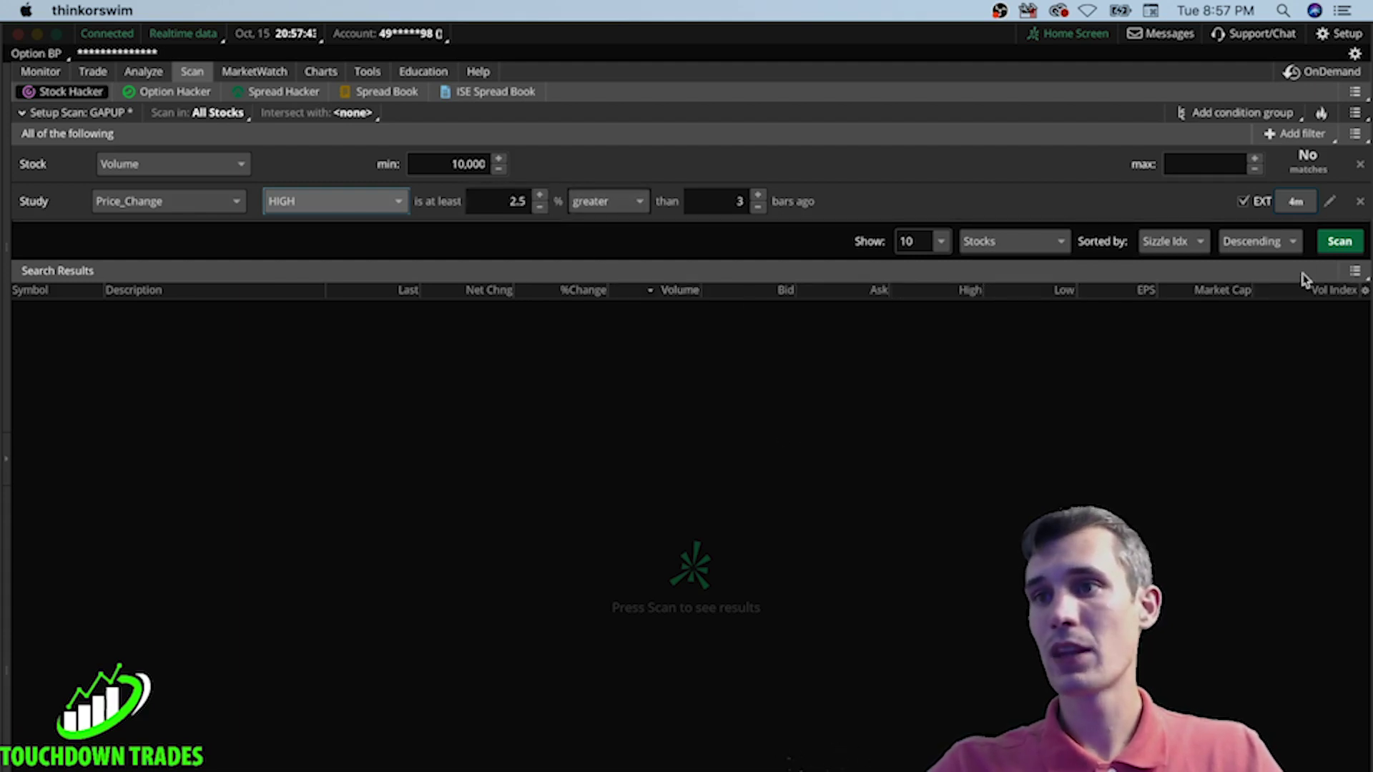
{"action": "left_click", "coordinate": [1335, 245]}
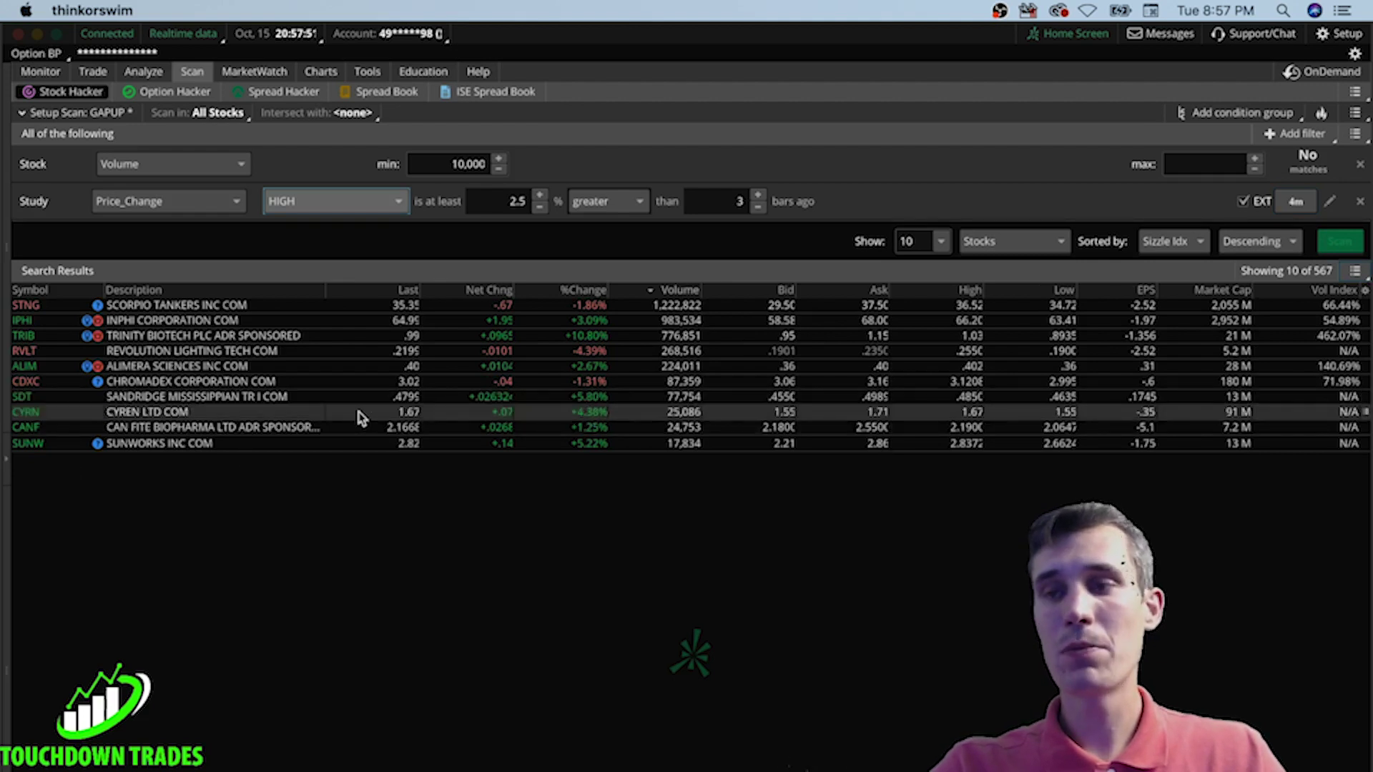
{"action": "left_click", "coordinate": [1354, 94]}
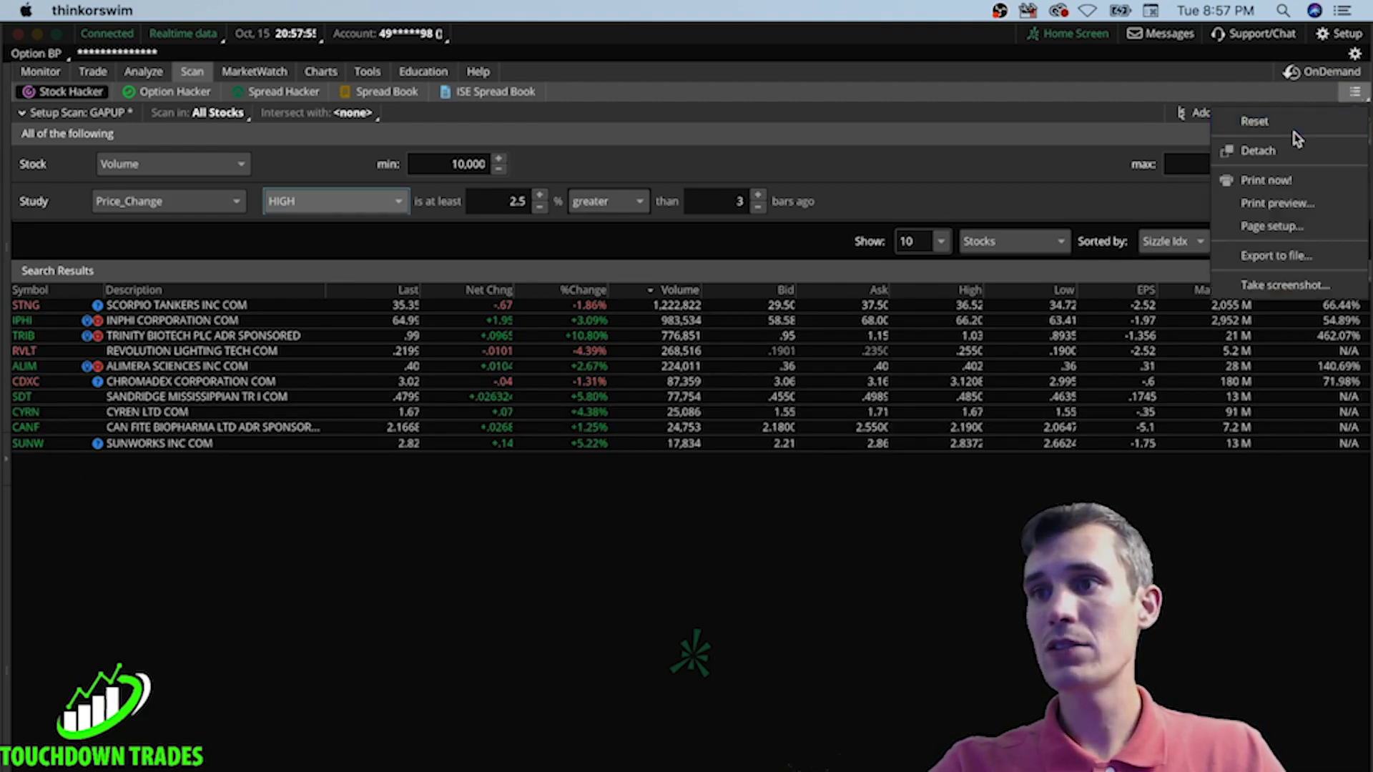
Load the saved GAPDOWN scan and rerun it, giving 948 matches led by CAG and USFD
{"action": "left_click", "coordinate": [1155, 115]}
{"action": "left_click", "coordinate": [1354, 134]}
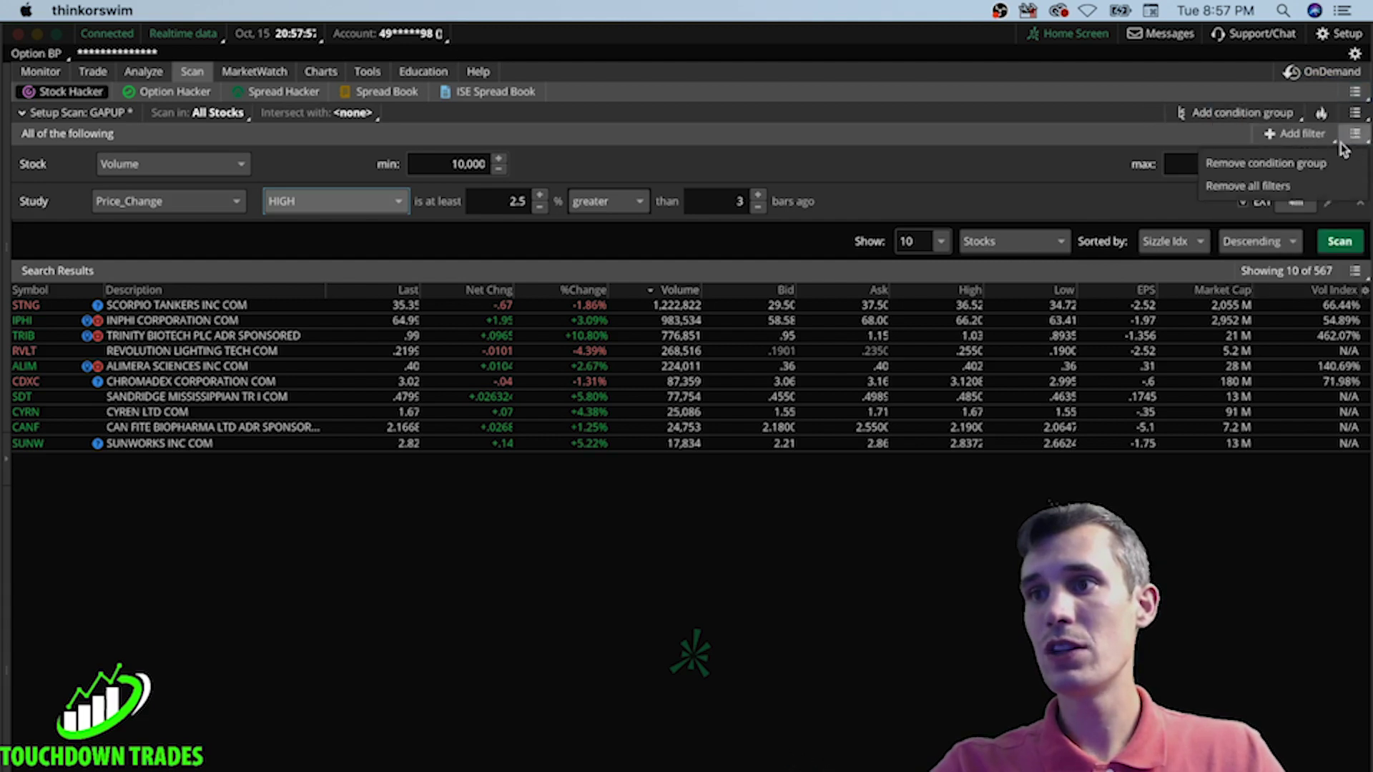
{"action": "left_click", "coordinate": [1355, 112]}
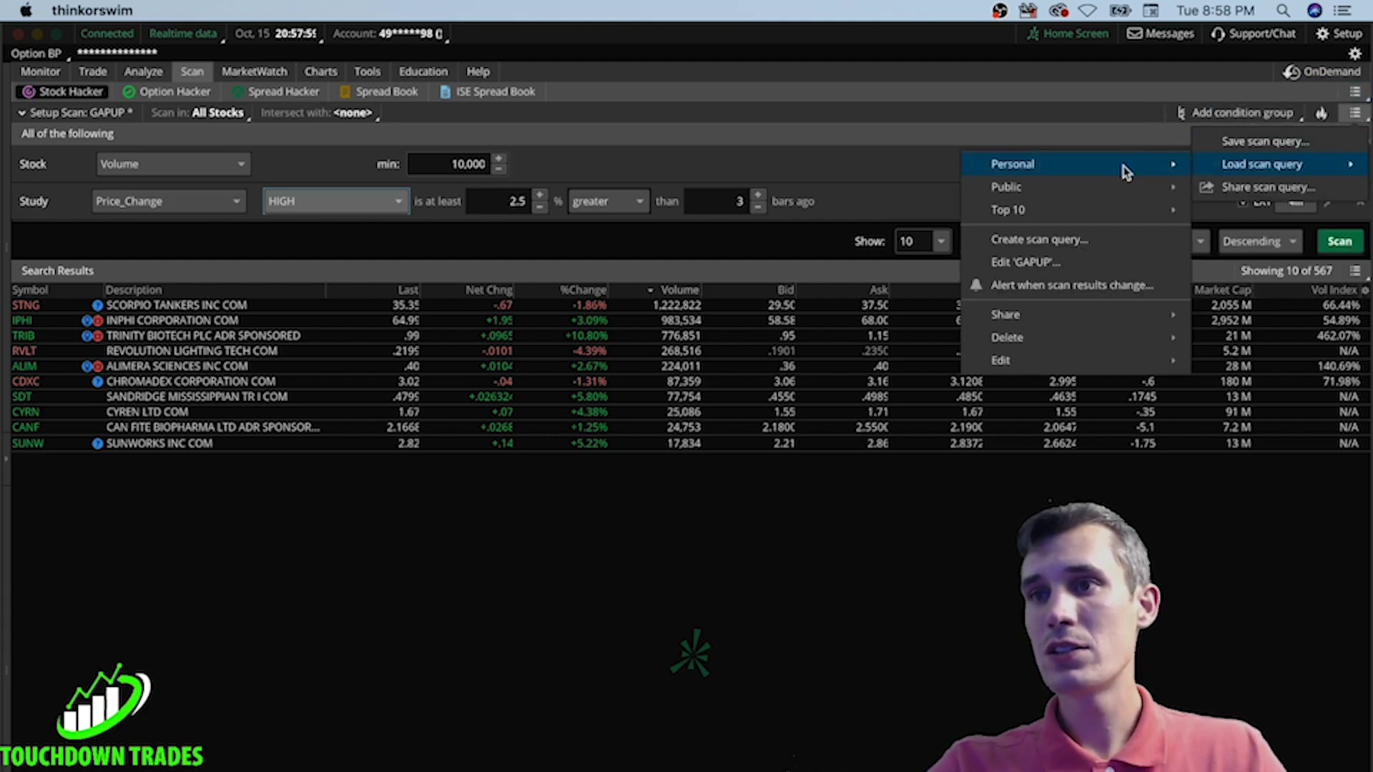
{"action": "mouse_move", "coordinate": [1079, 164]}
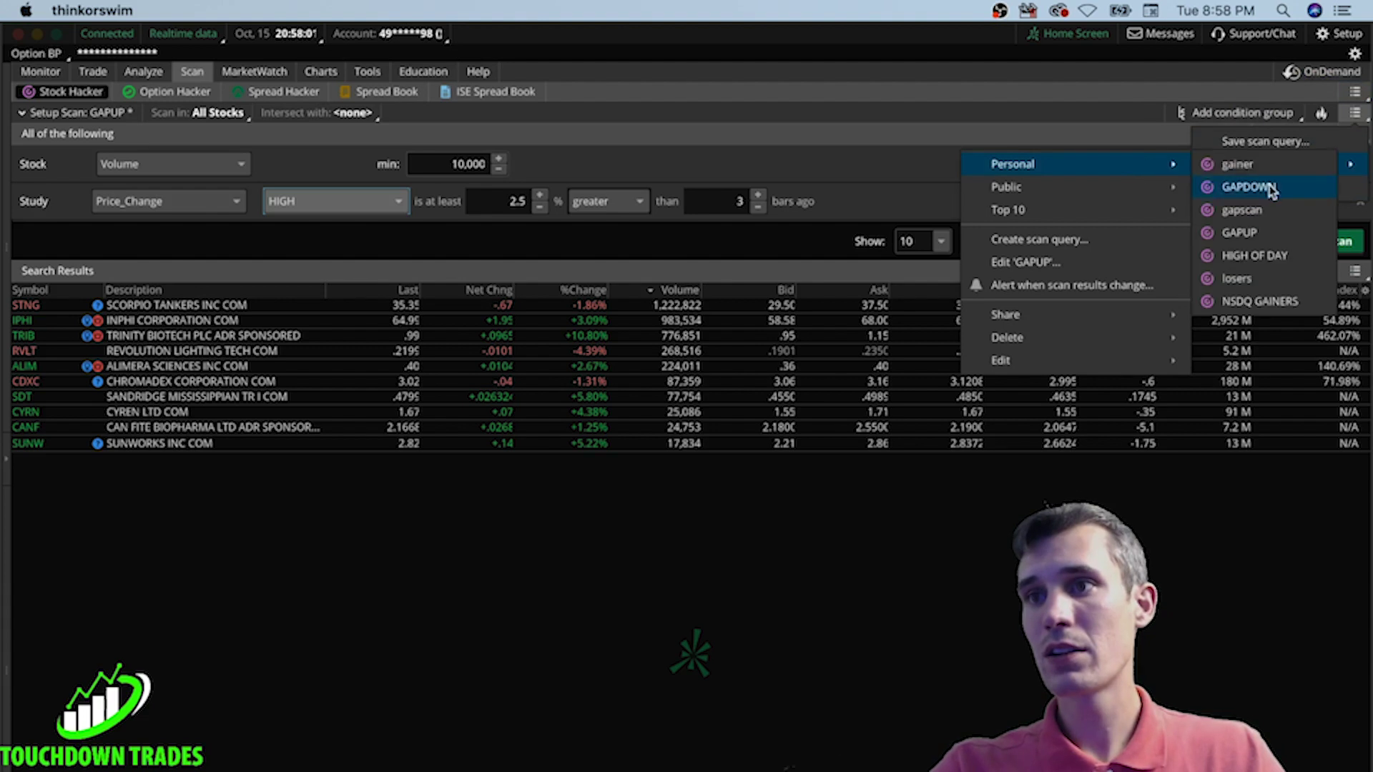
{"action": "left_click", "coordinate": [1253, 188]}
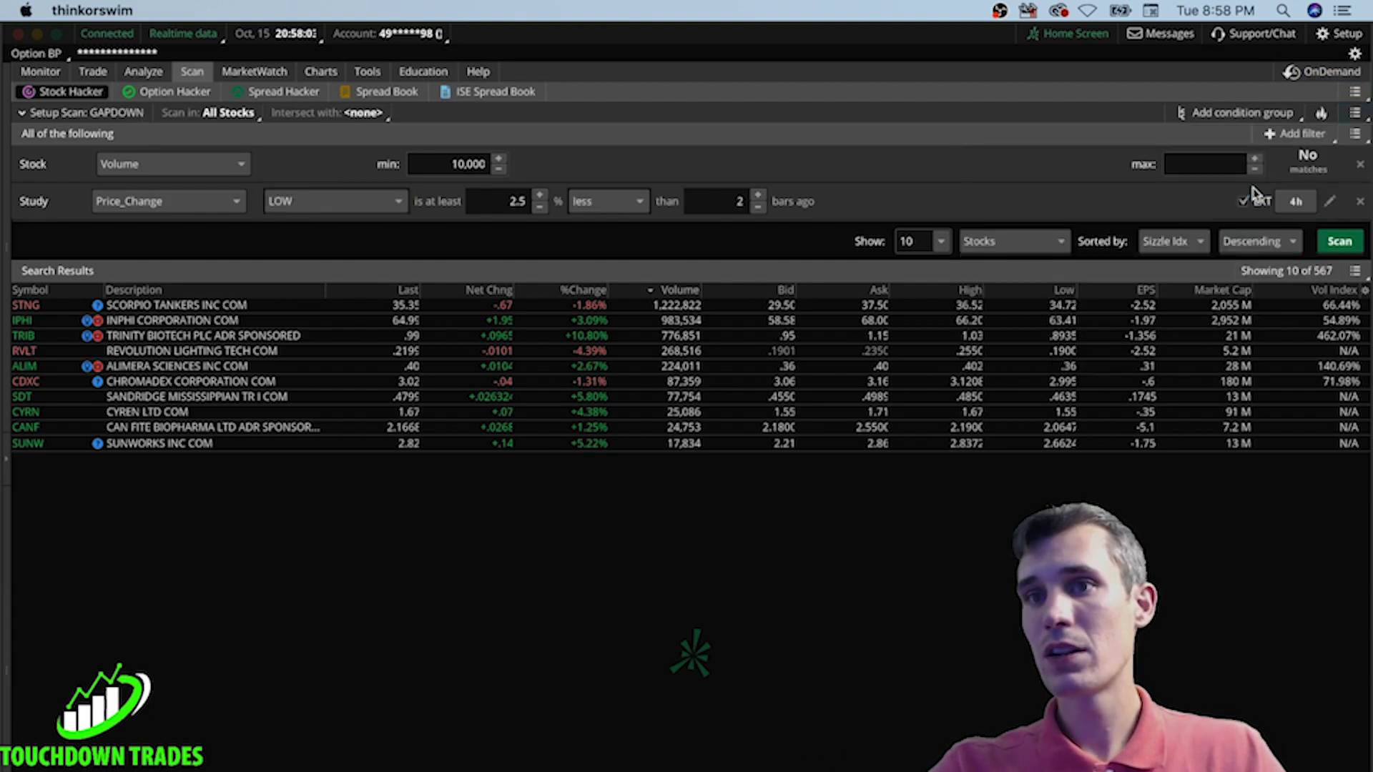
{"action": "left_click", "coordinate": [1336, 241]}
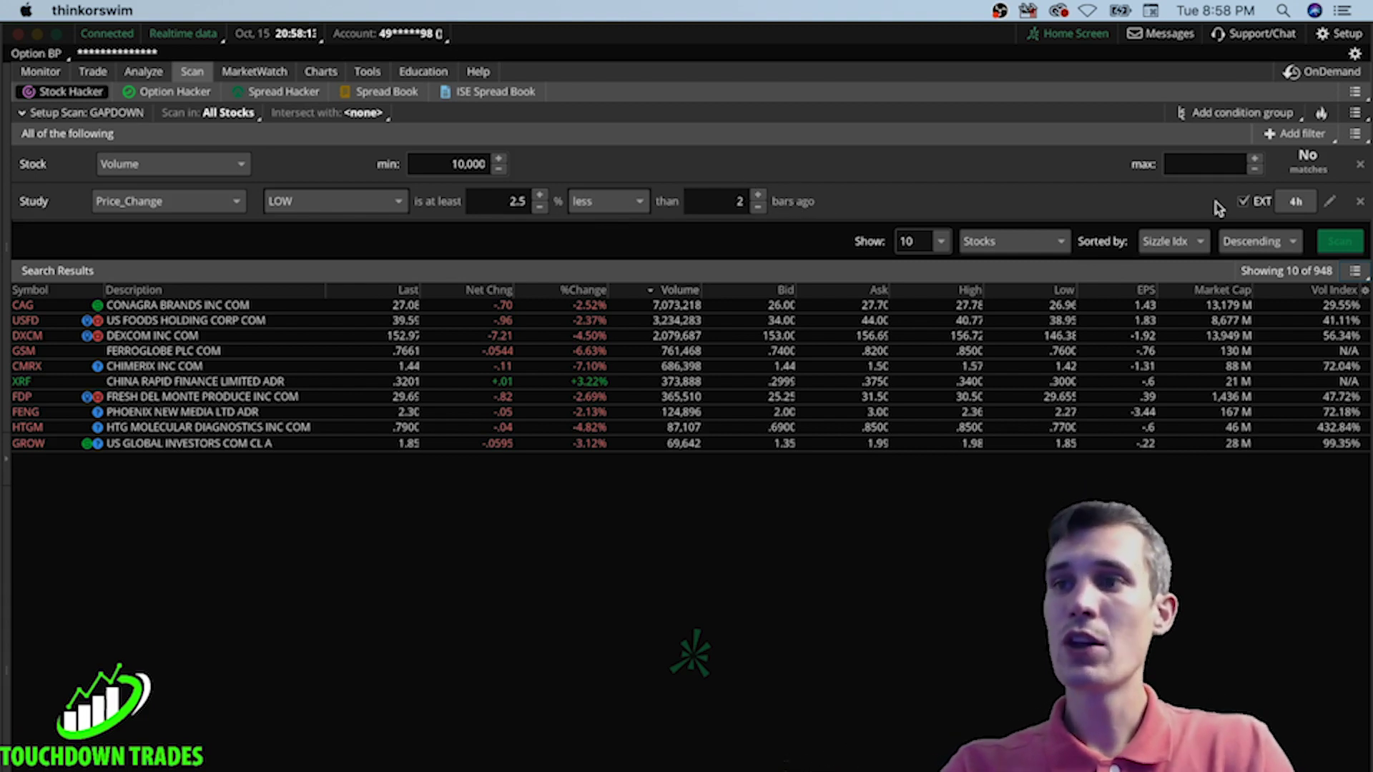
{"action": "left_click", "coordinate": [1303, 203]}
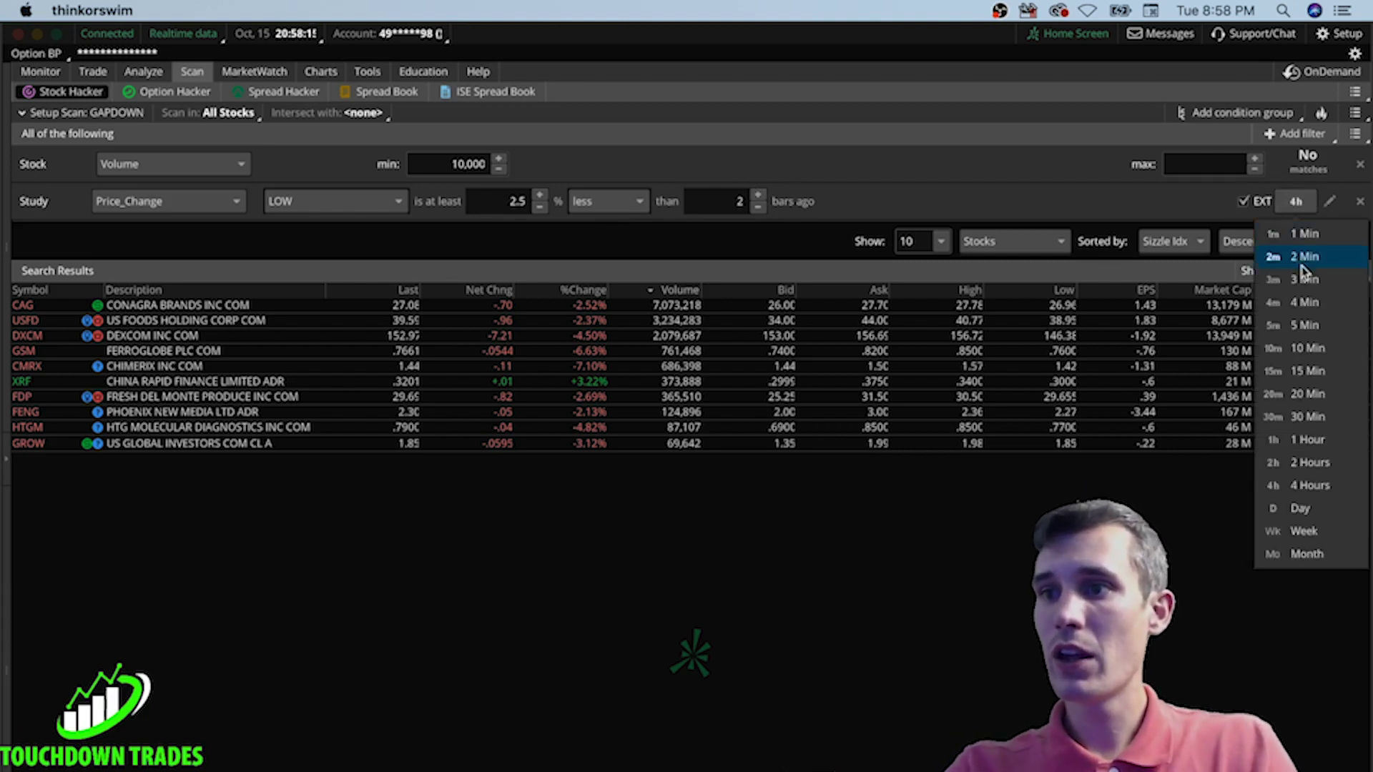
{"action": "left_click", "coordinate": [1310, 440]}
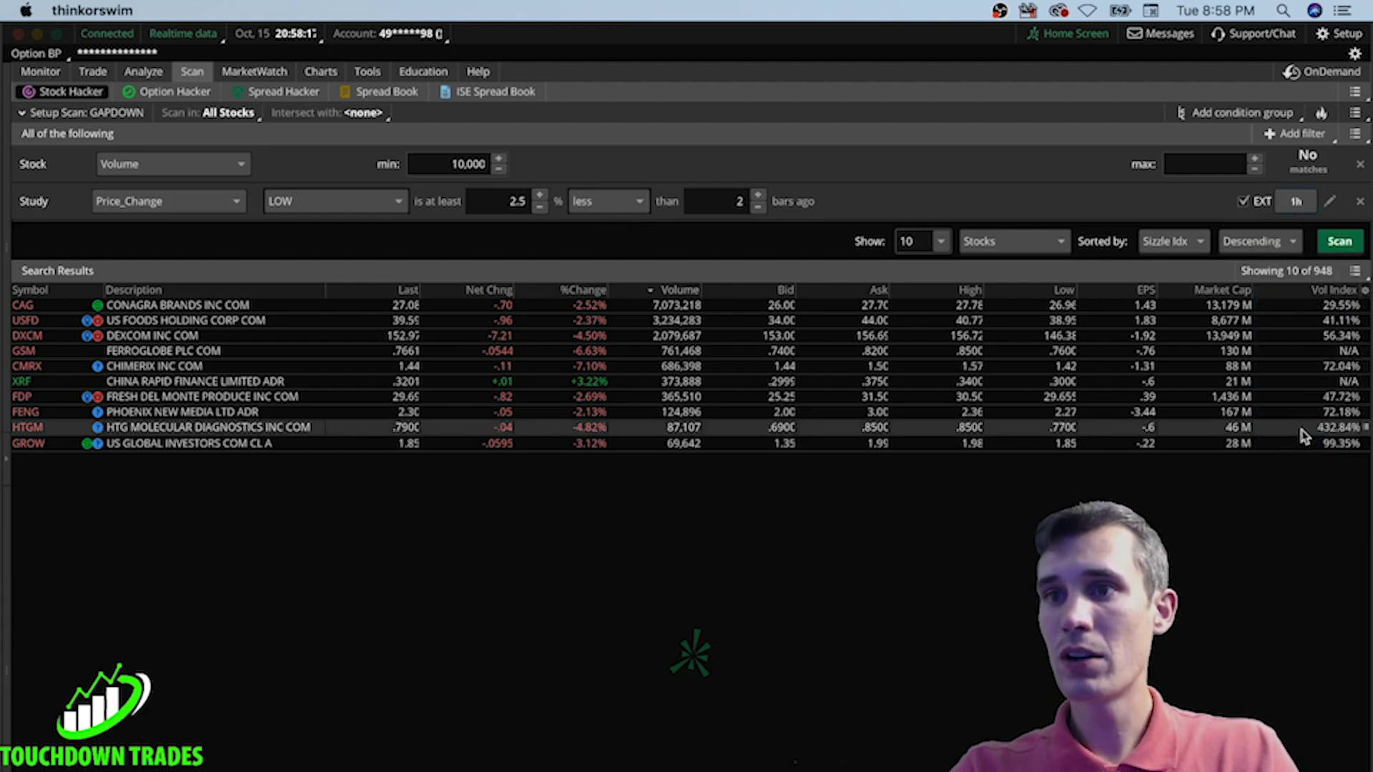
{"action": "double_click", "coordinate": [732, 201]}
{"action": "type", "text": "7"}
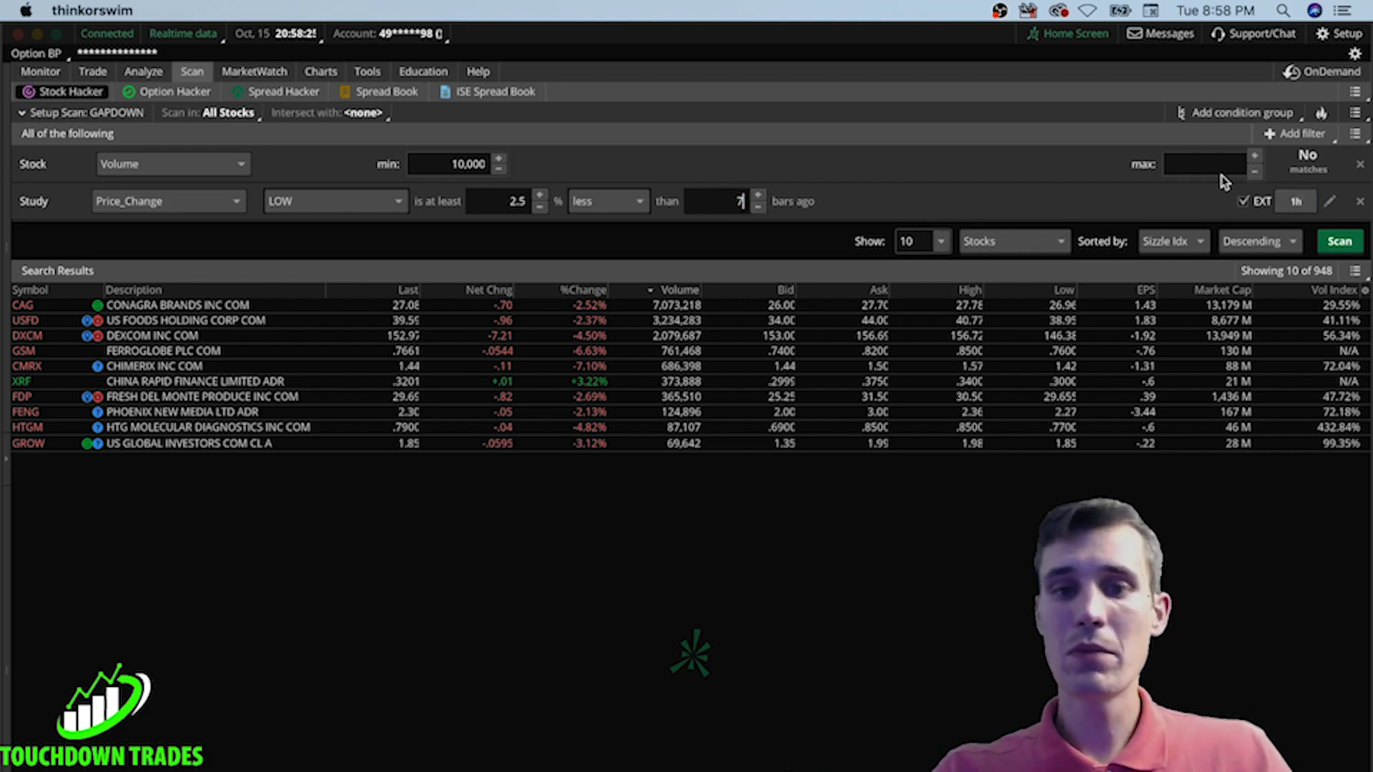
{"action": "left_click", "coordinate": [1296, 201]}
{"action": "left_click", "coordinate": [1143, 201]}
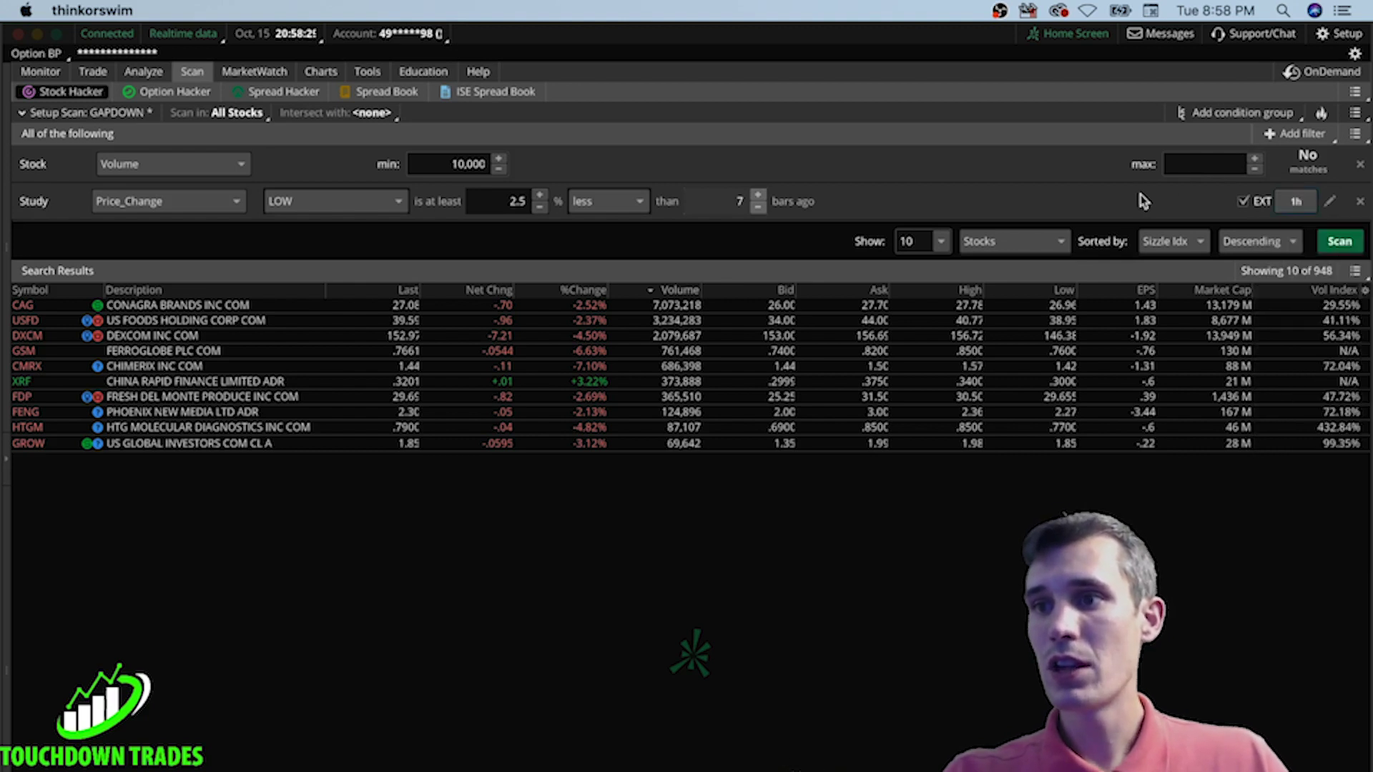
{"action": "left_click", "coordinate": [1295, 201]}
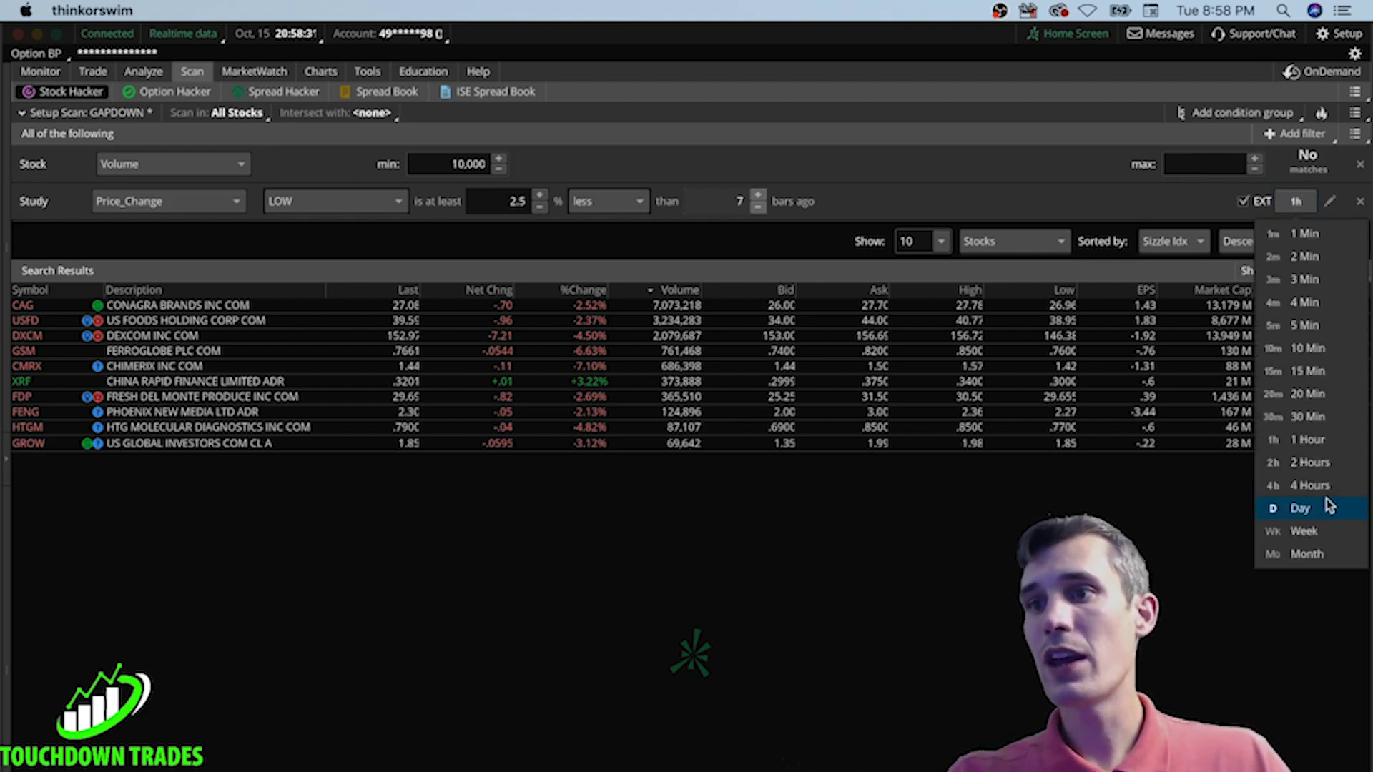
{"action": "left_click", "coordinate": [1300, 508]}
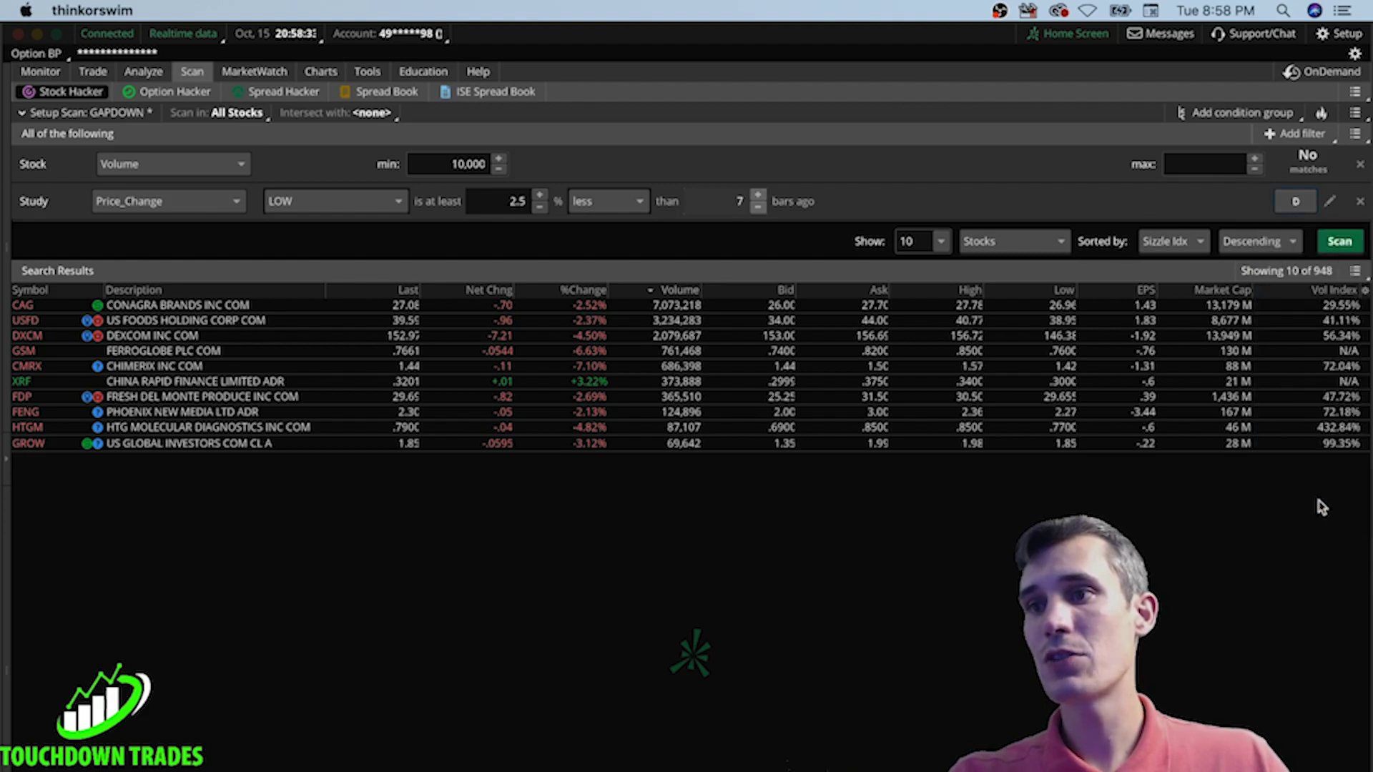
{"action": "left_click", "coordinate": [1296, 203]}
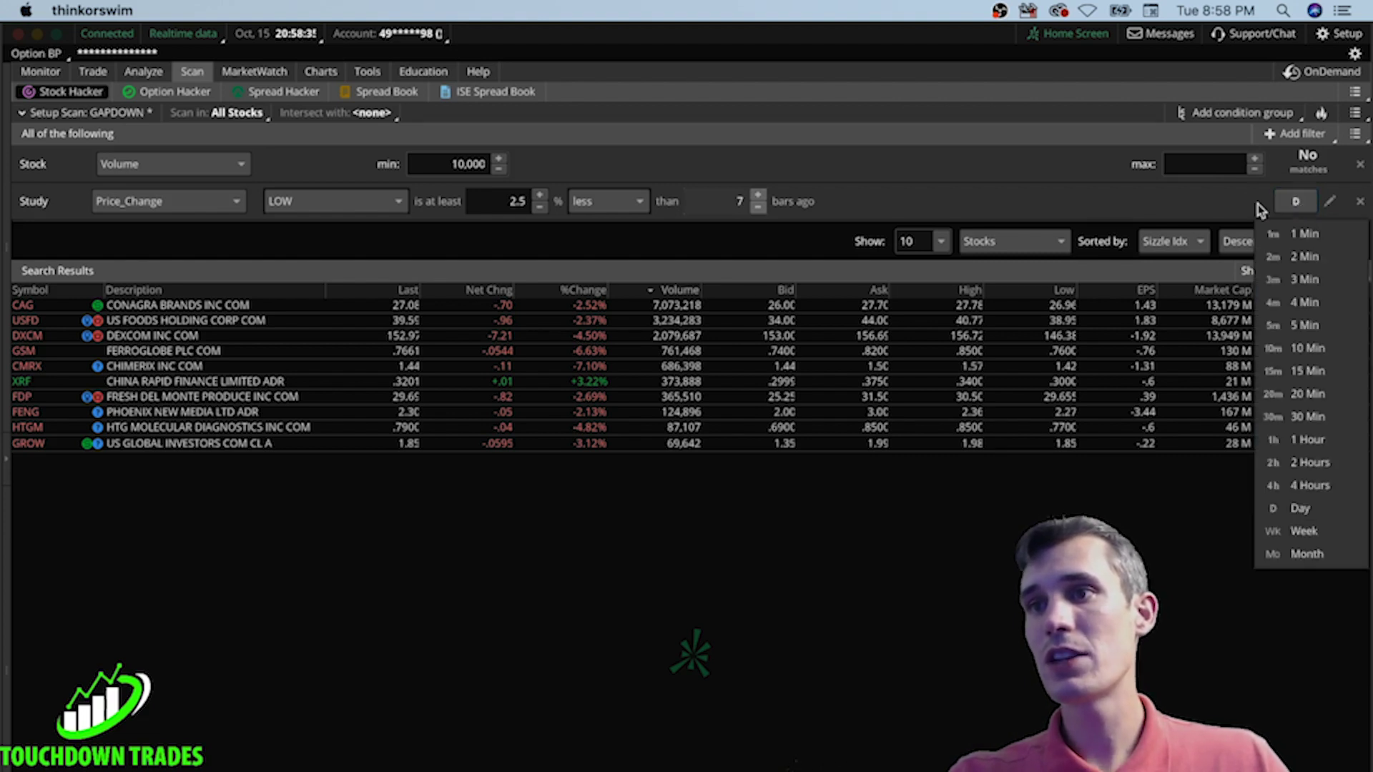
{"action": "left_click", "coordinate": [1255, 213]}
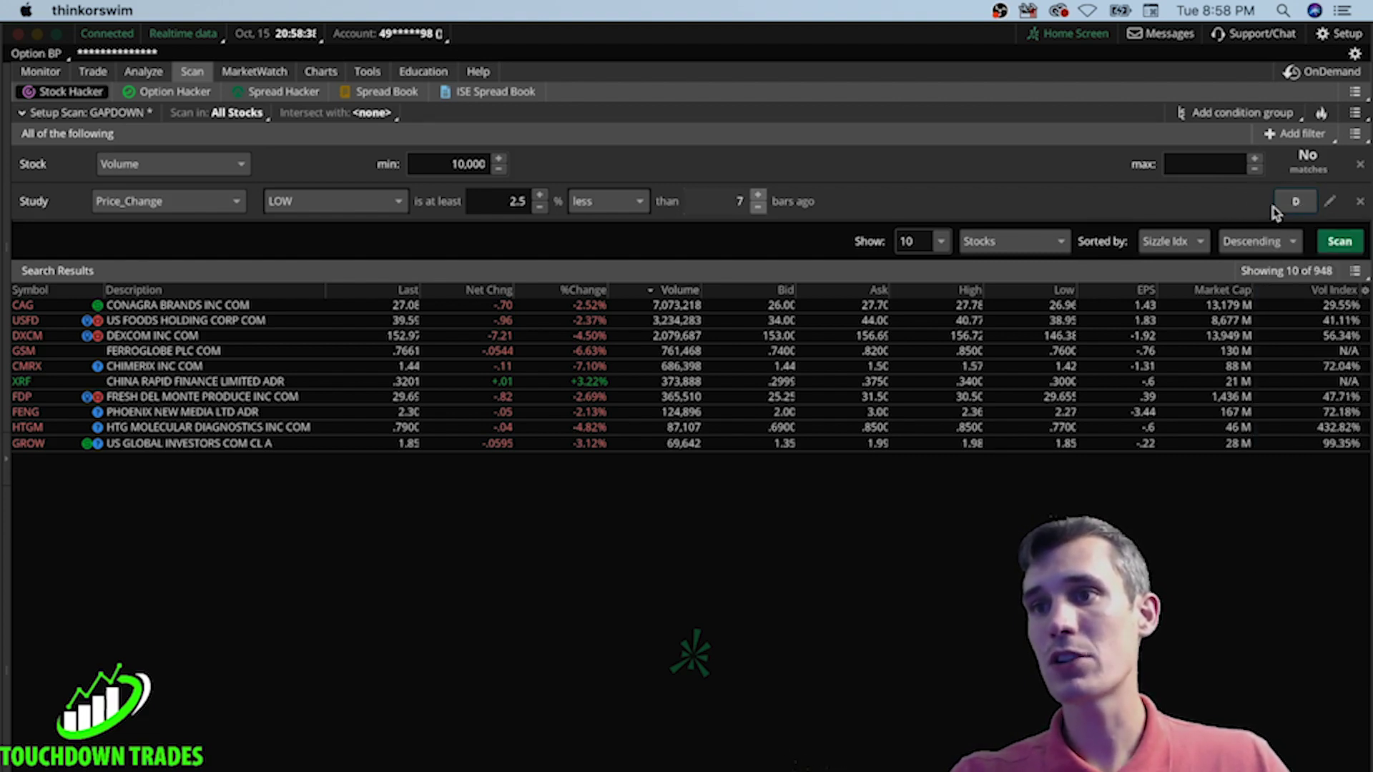
{"action": "left_click", "coordinate": [1296, 202]}
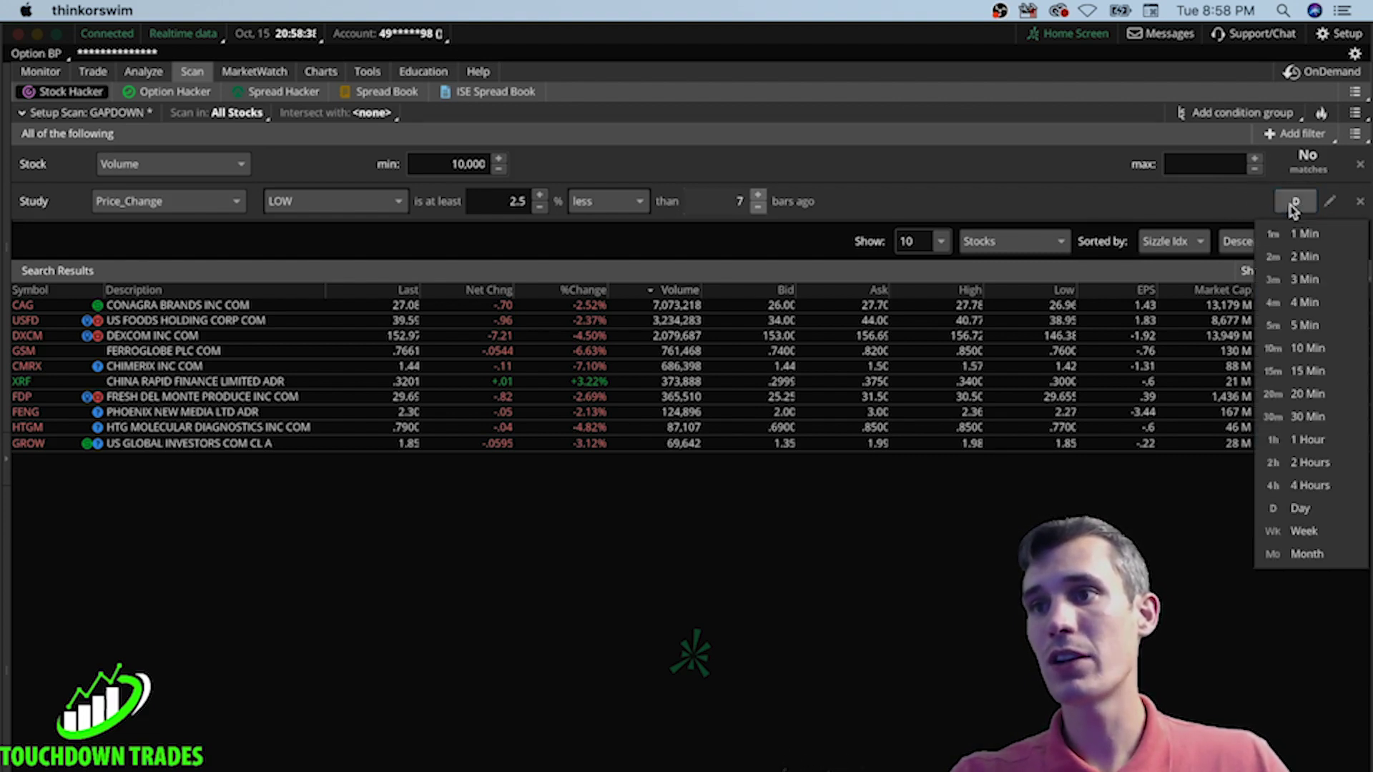
{"action": "left_click", "coordinate": [1342, 492]}
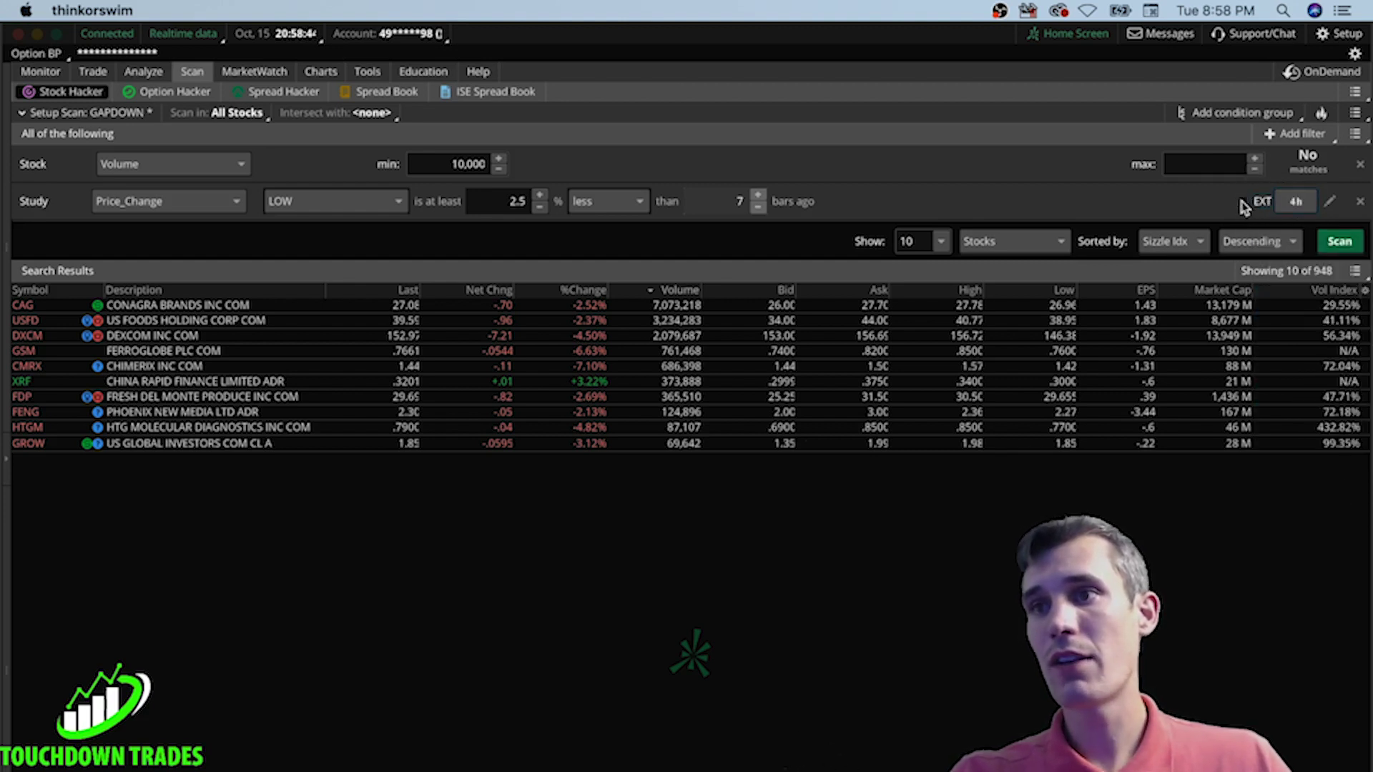
{"action": "left_click", "coordinate": [1243, 201]}
{"action": "double_click", "coordinate": [742, 205]}
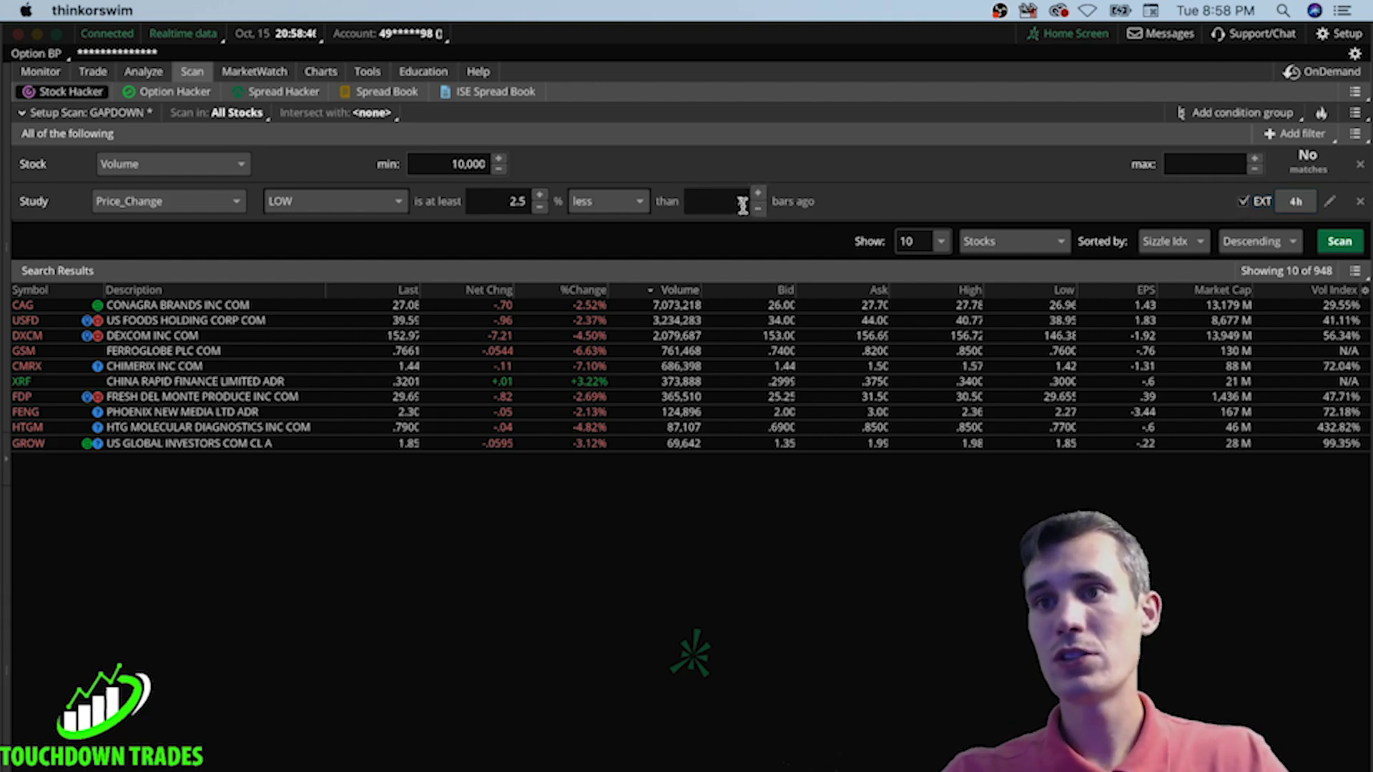
{"action": "type", "text": "2"}
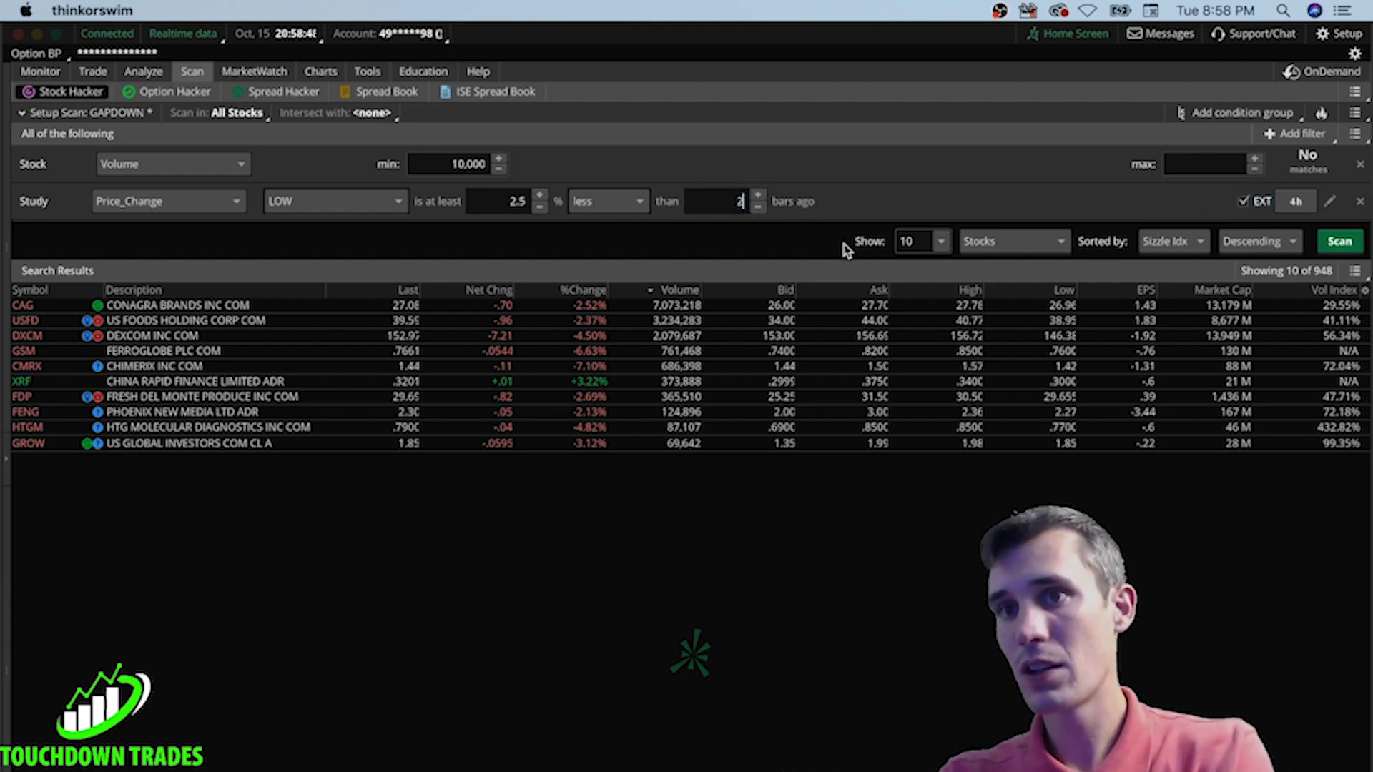
{"action": "left_click", "coordinate": [1340, 241]}
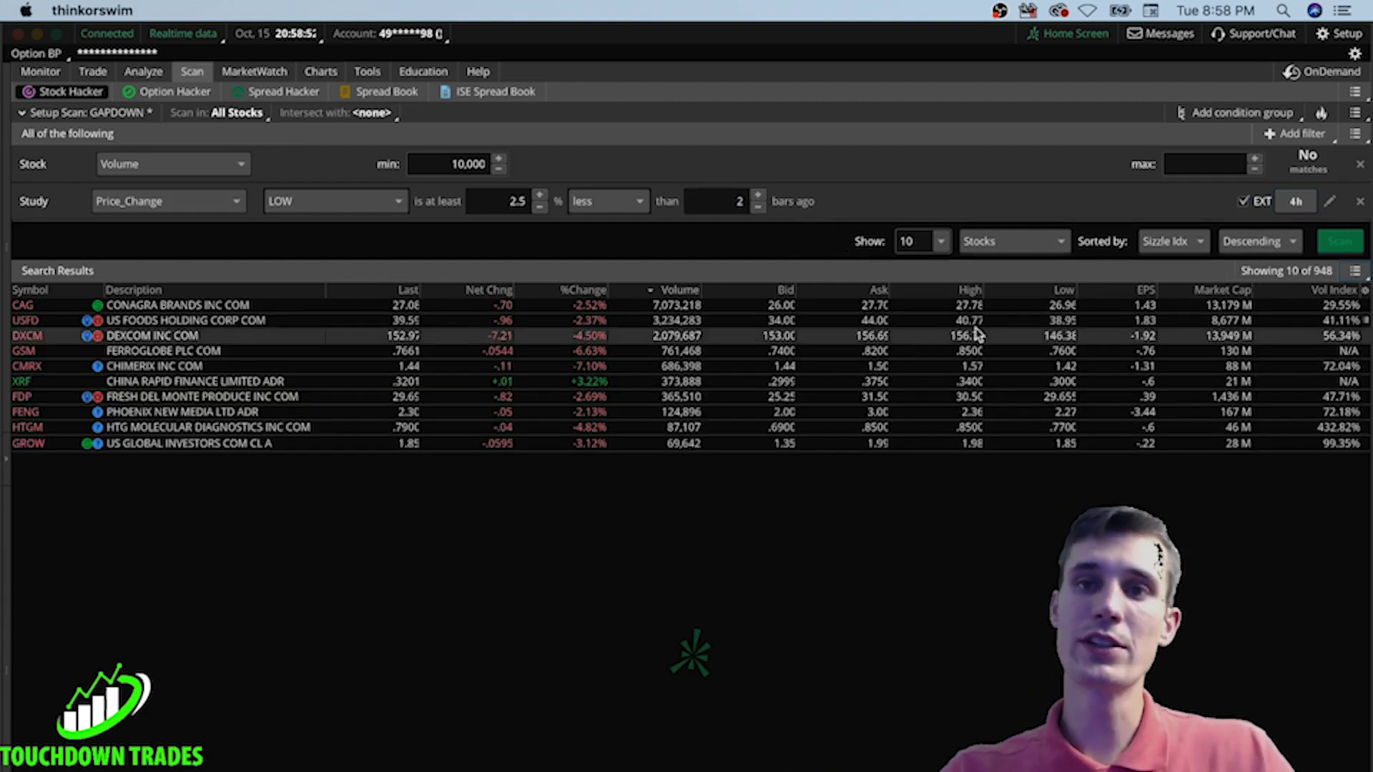
Load the personal NSDQ GAINERS scan with its price, volume, ask and unusual-volume filters
{"action": "left_click", "coordinate": [1355, 93]}
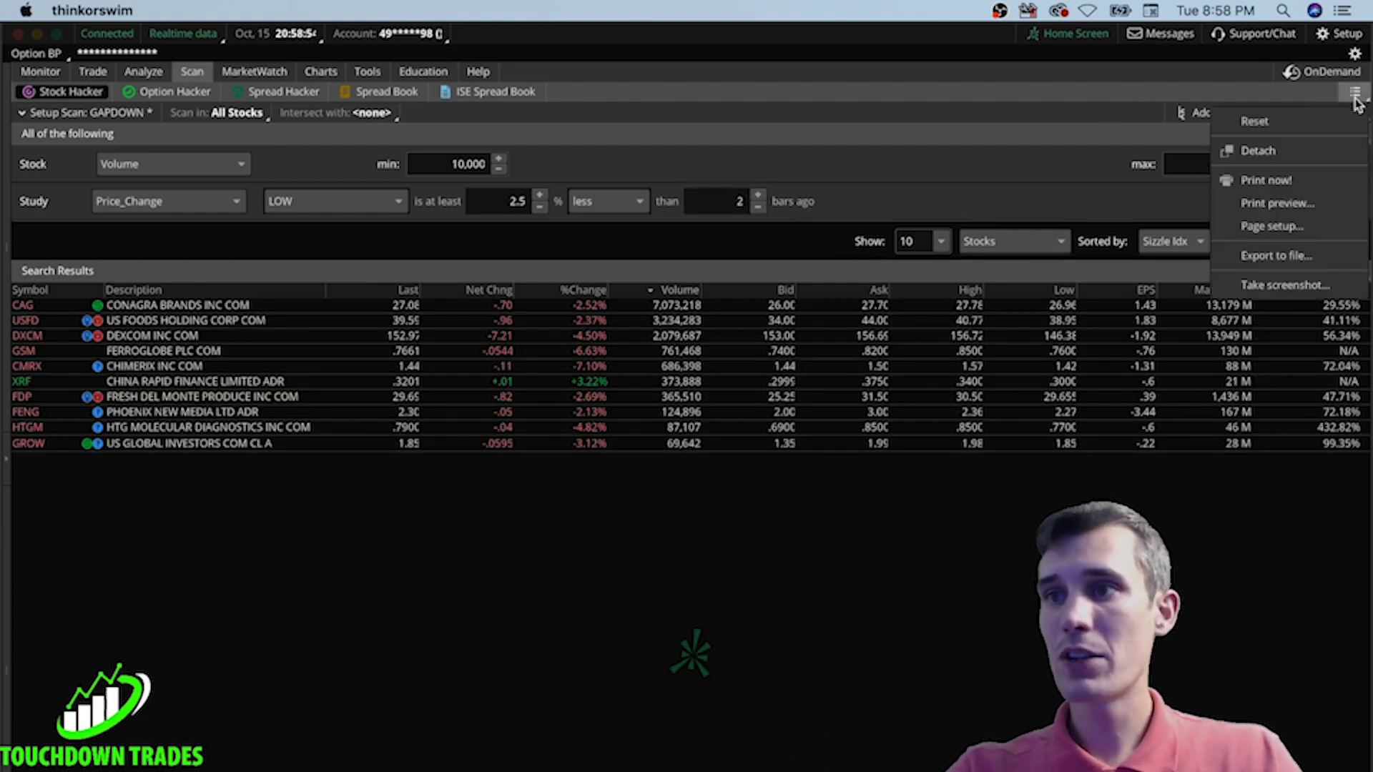
{"action": "left_click", "coordinate": [1355, 98]}
{"action": "left_click", "coordinate": [1355, 114]}
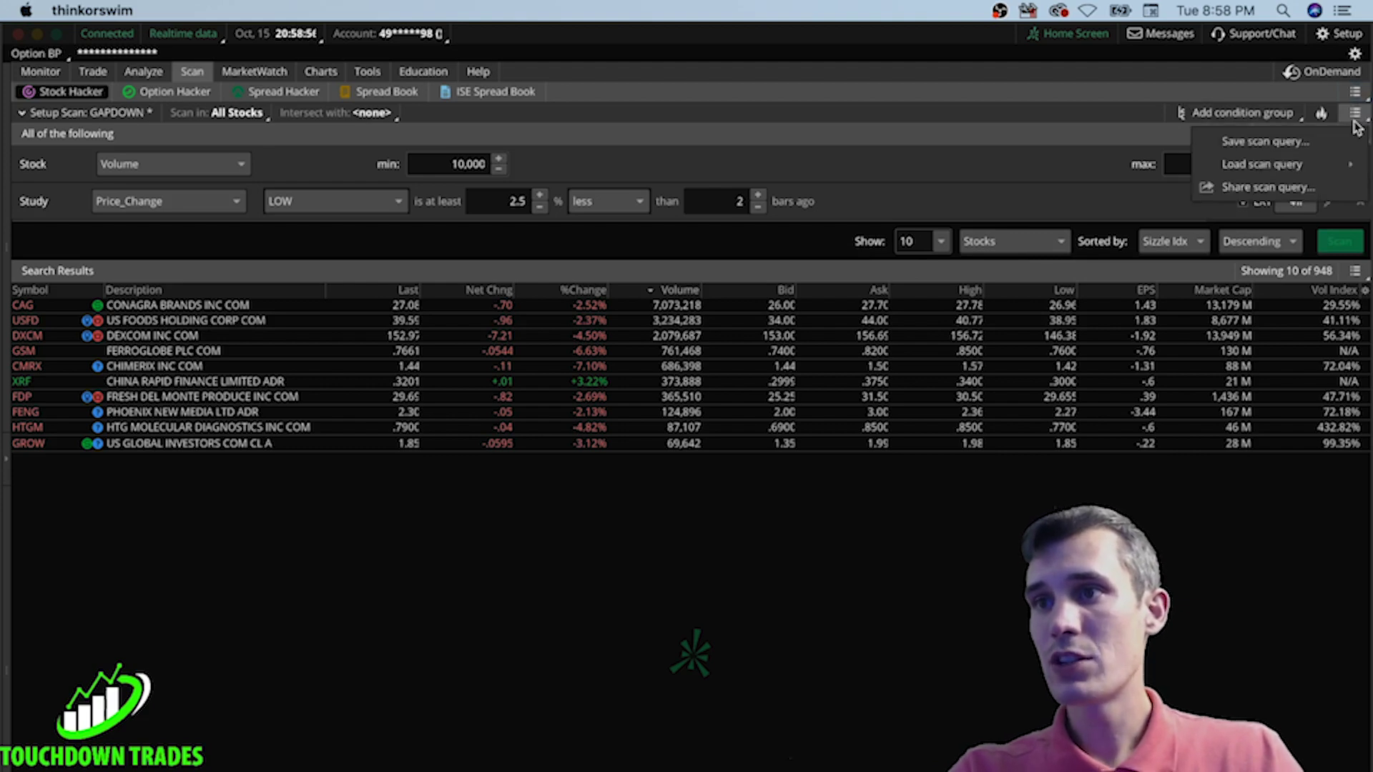
{"action": "mouse_move", "coordinate": [1073, 165]}
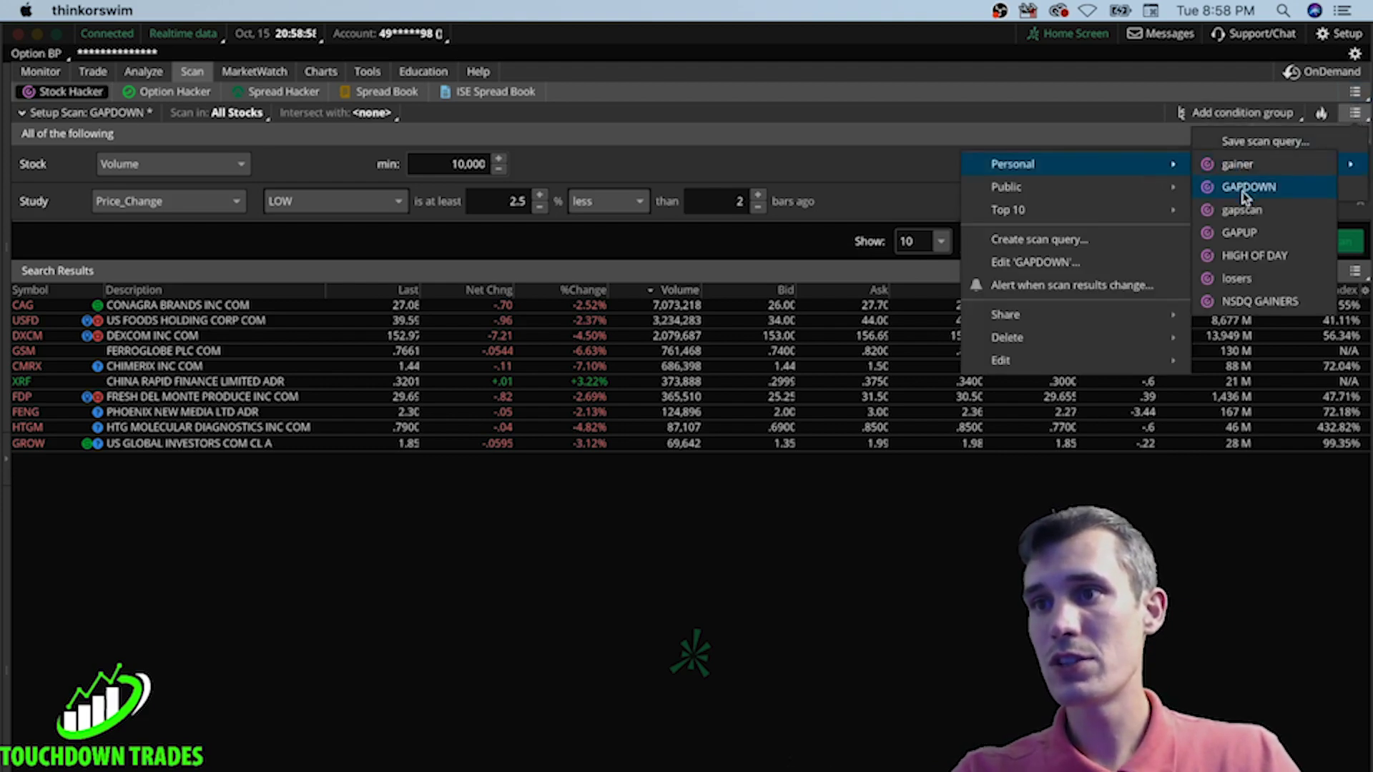
{"action": "left_click", "coordinate": [1257, 303]}
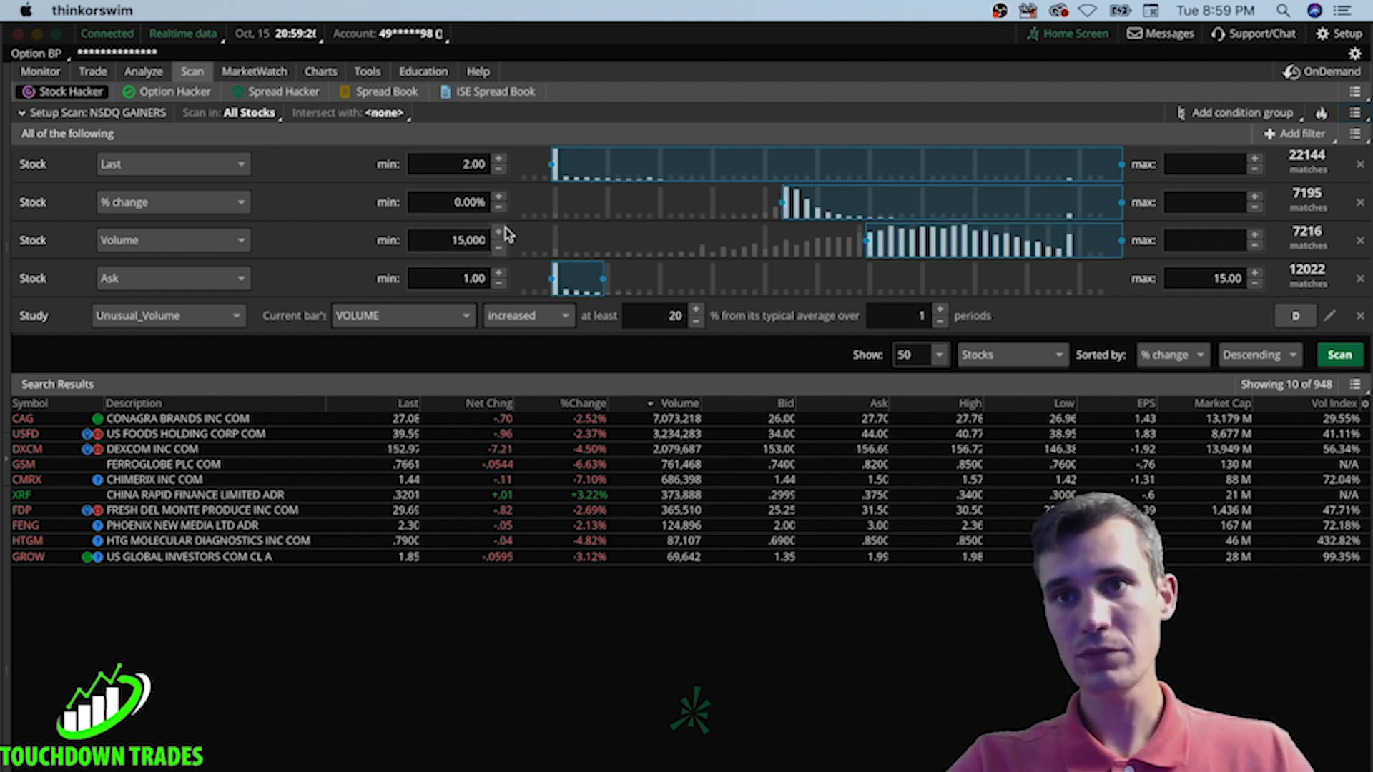
{"action": "left_click", "coordinate": [1228, 165]}
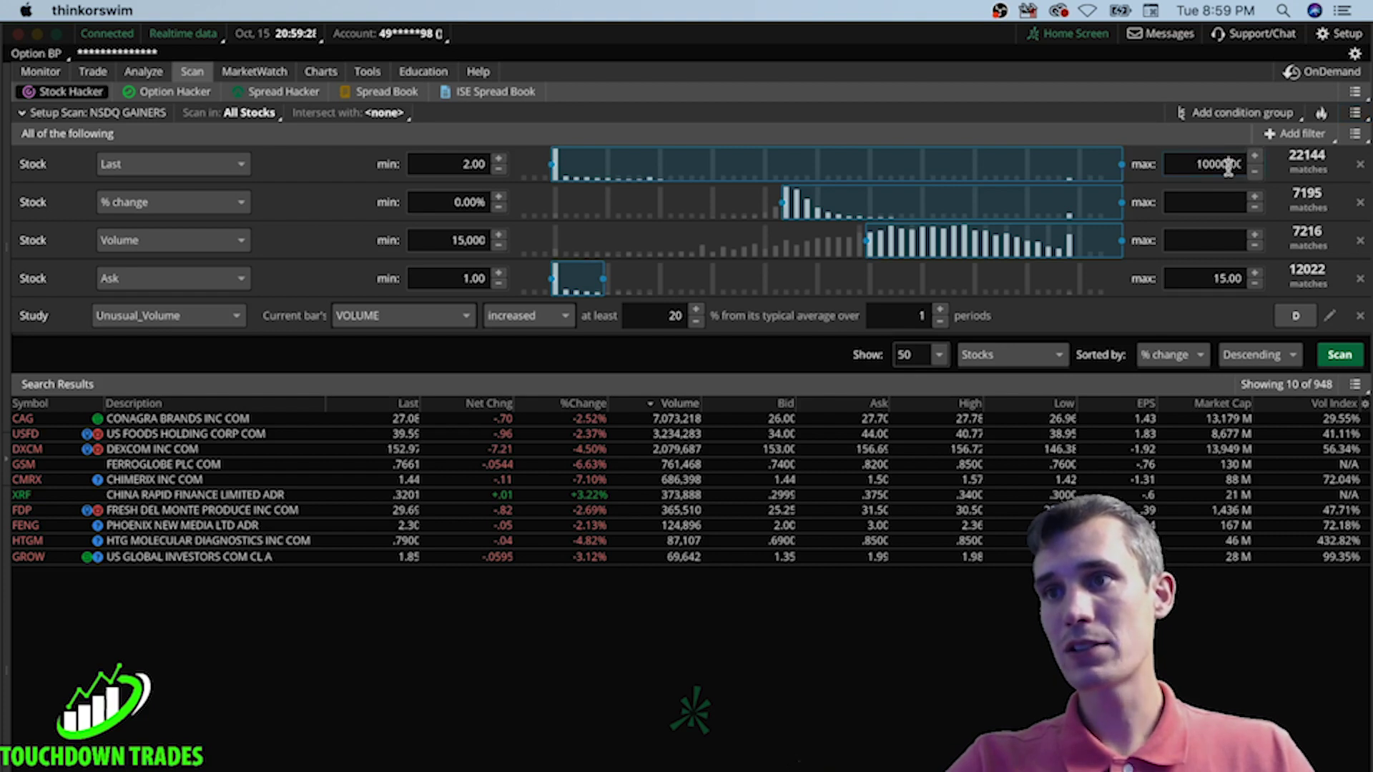
Cap Last price at 20.00 and set % change between +10% and +100%
{"action": "key", "text": "BackSpace"}
{"action": "key", "text": "BackSpace"}
{"action": "key", "text": "BackSpace"}
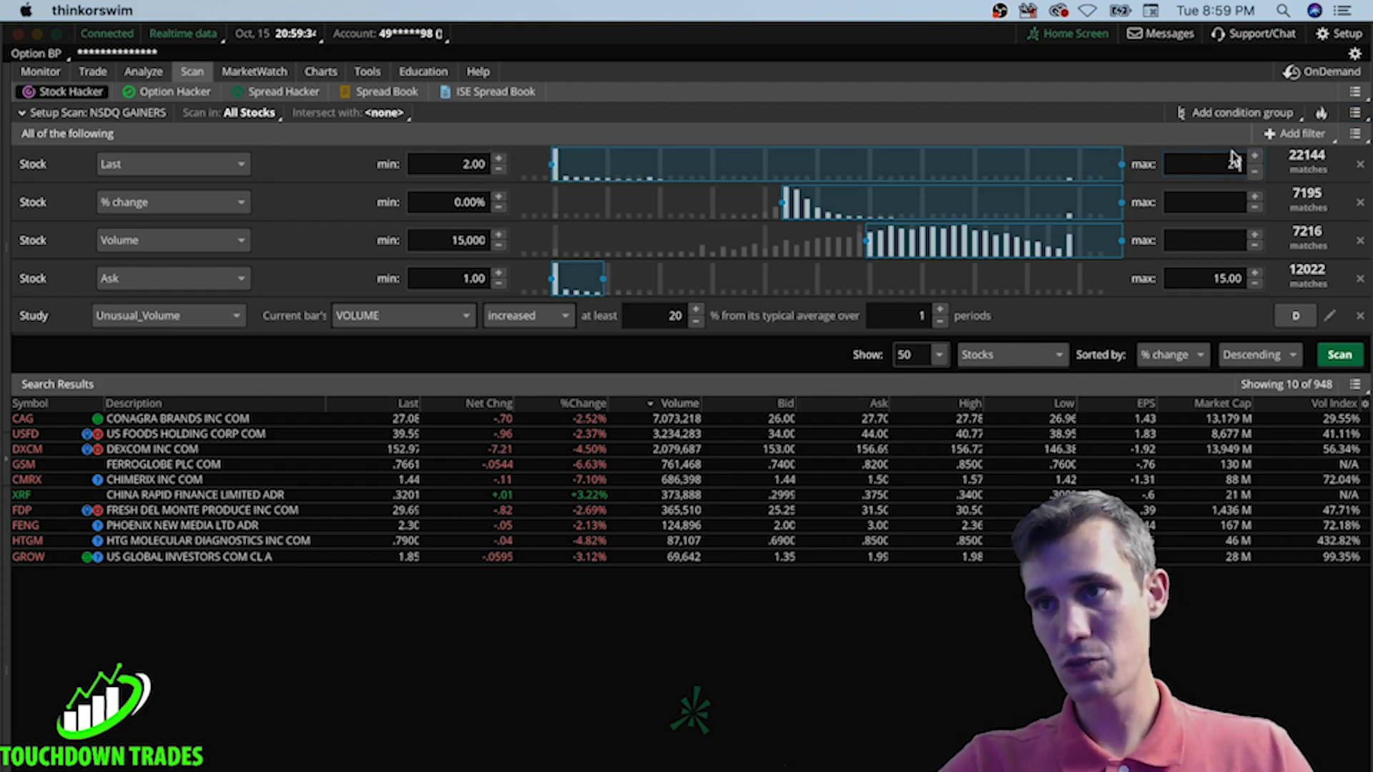
{"action": "left_click", "coordinate": [1233, 159]}
{"action": "type", "text": "20"}
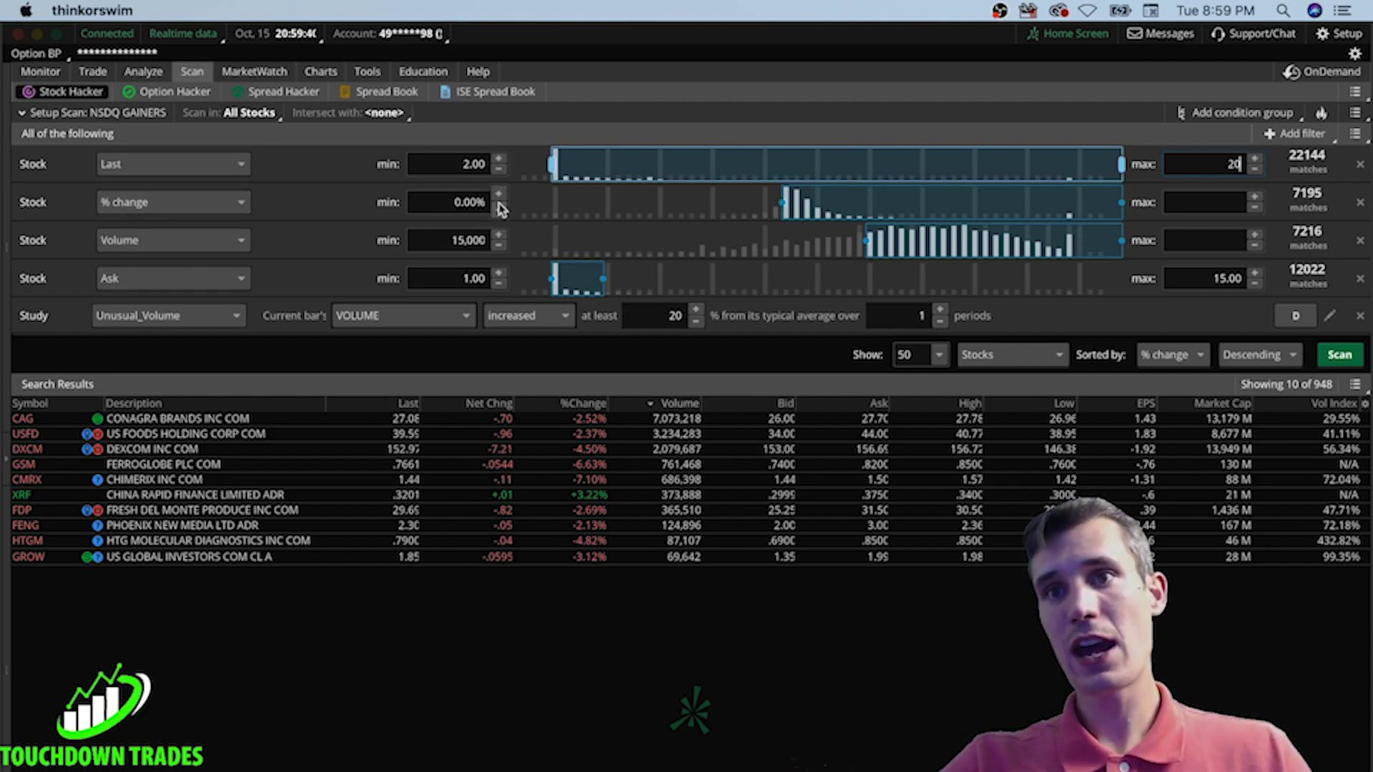
{"action": "left_click", "coordinate": [470, 202]}
{"action": "type", "text": "10"}
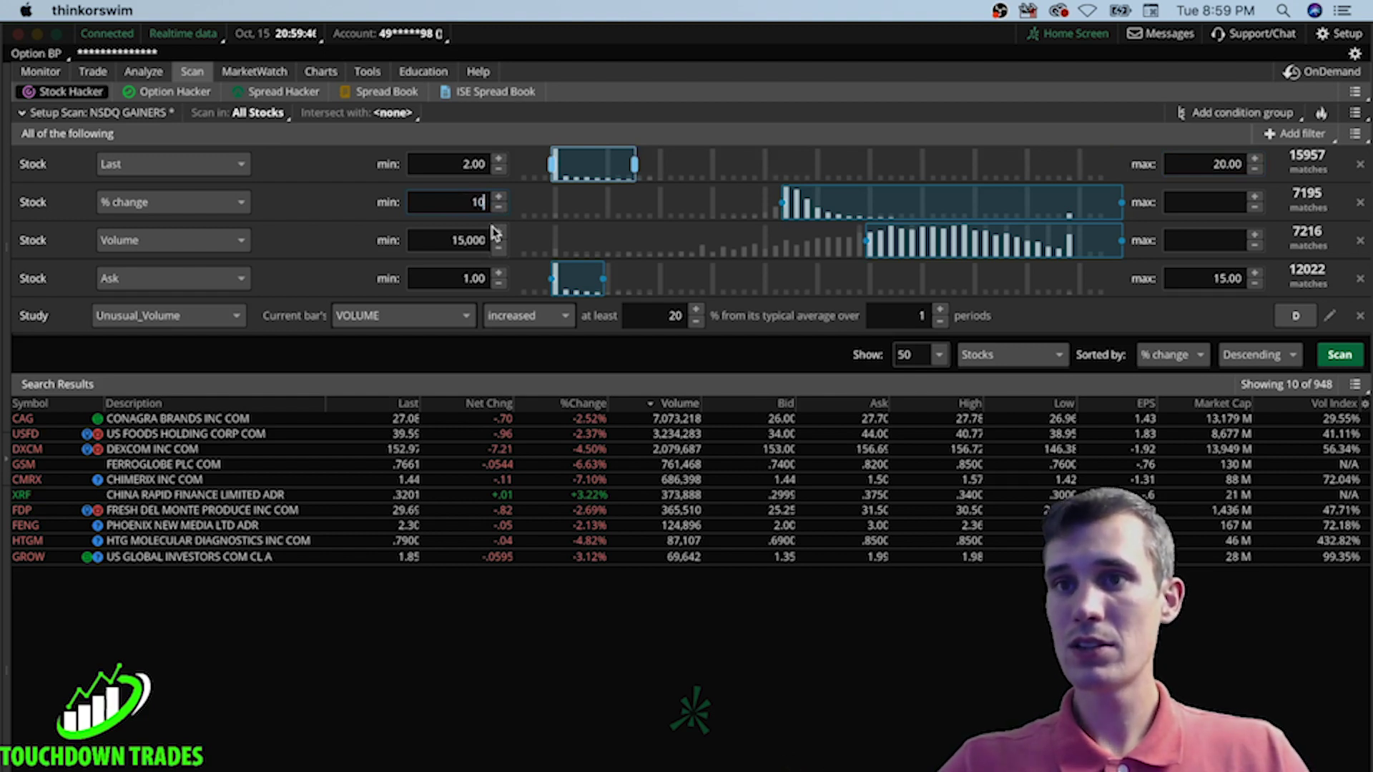
{"action": "left_click", "coordinate": [647, 203]}
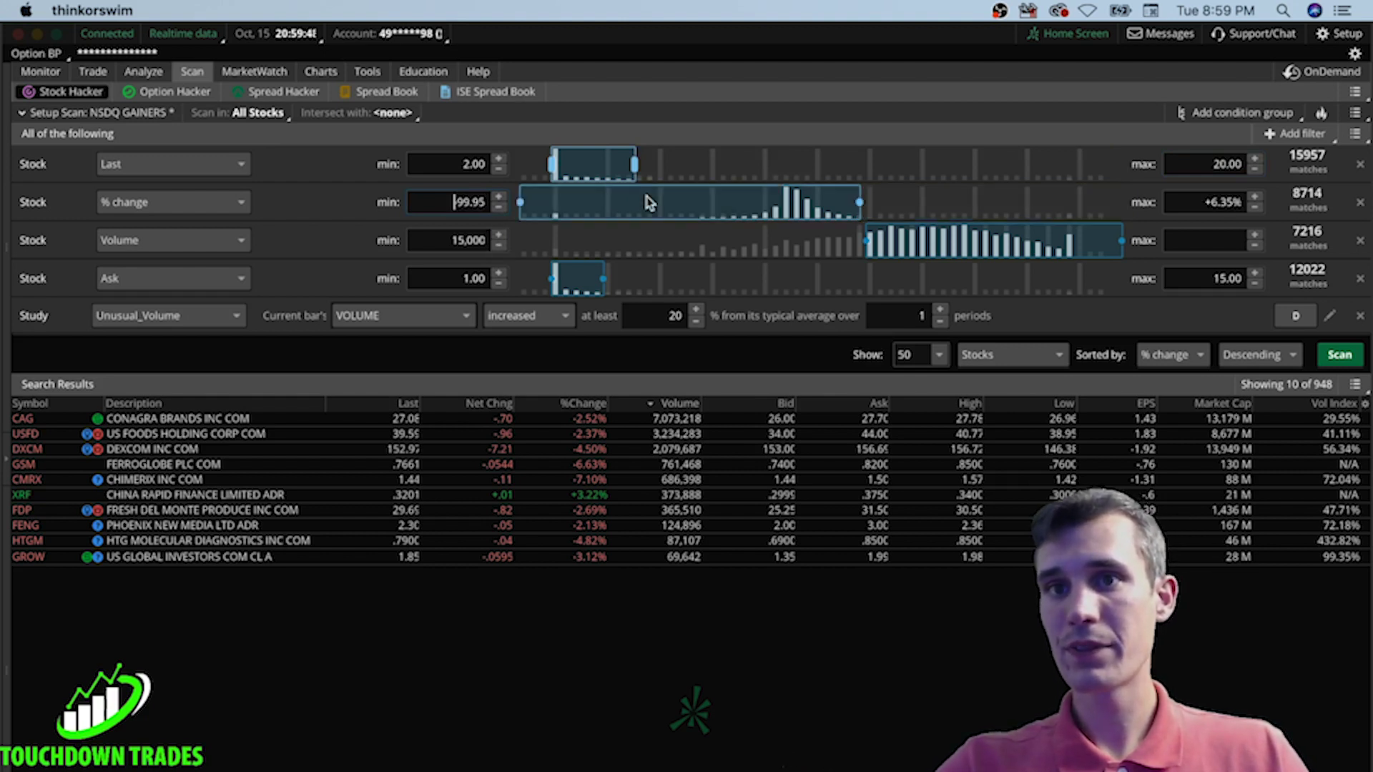
{"action": "double_click", "coordinate": [455, 206]}
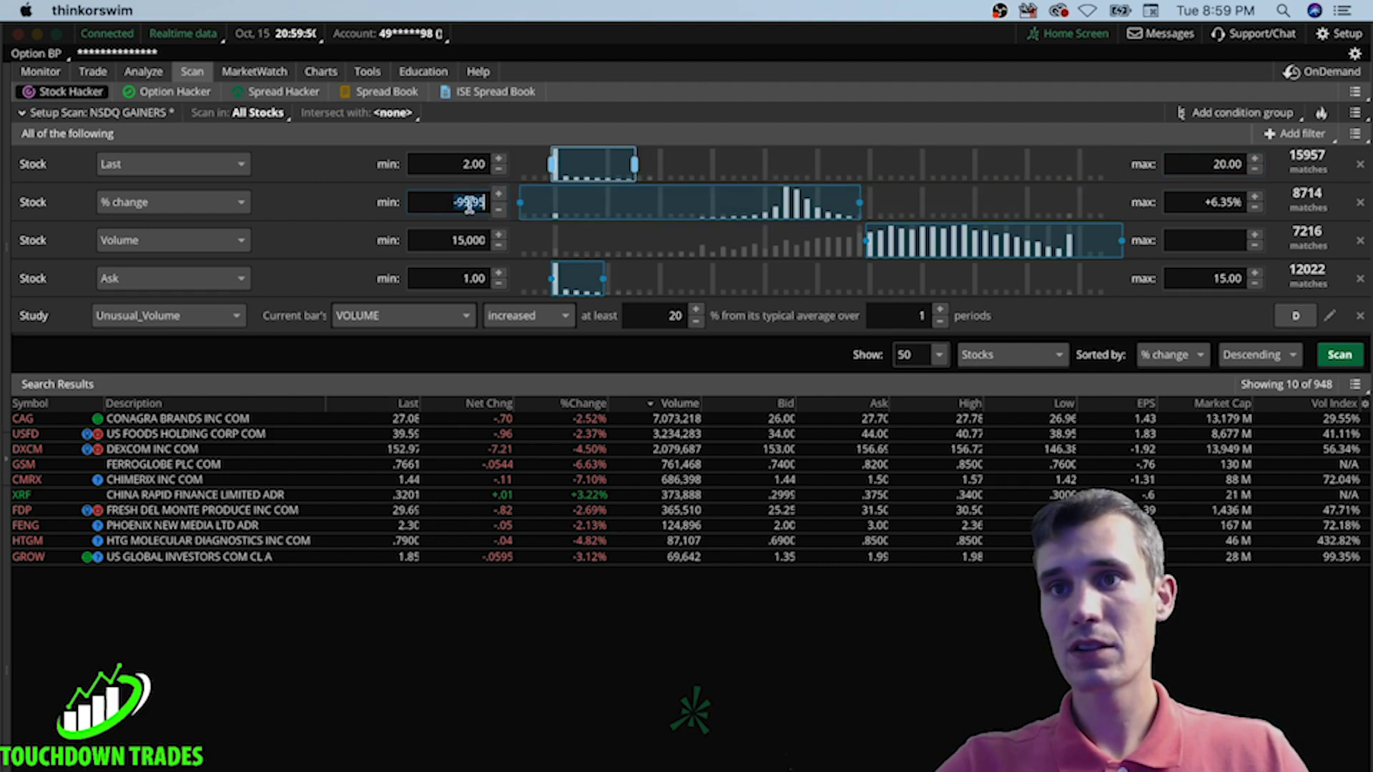
{"action": "type", "text": "20"}
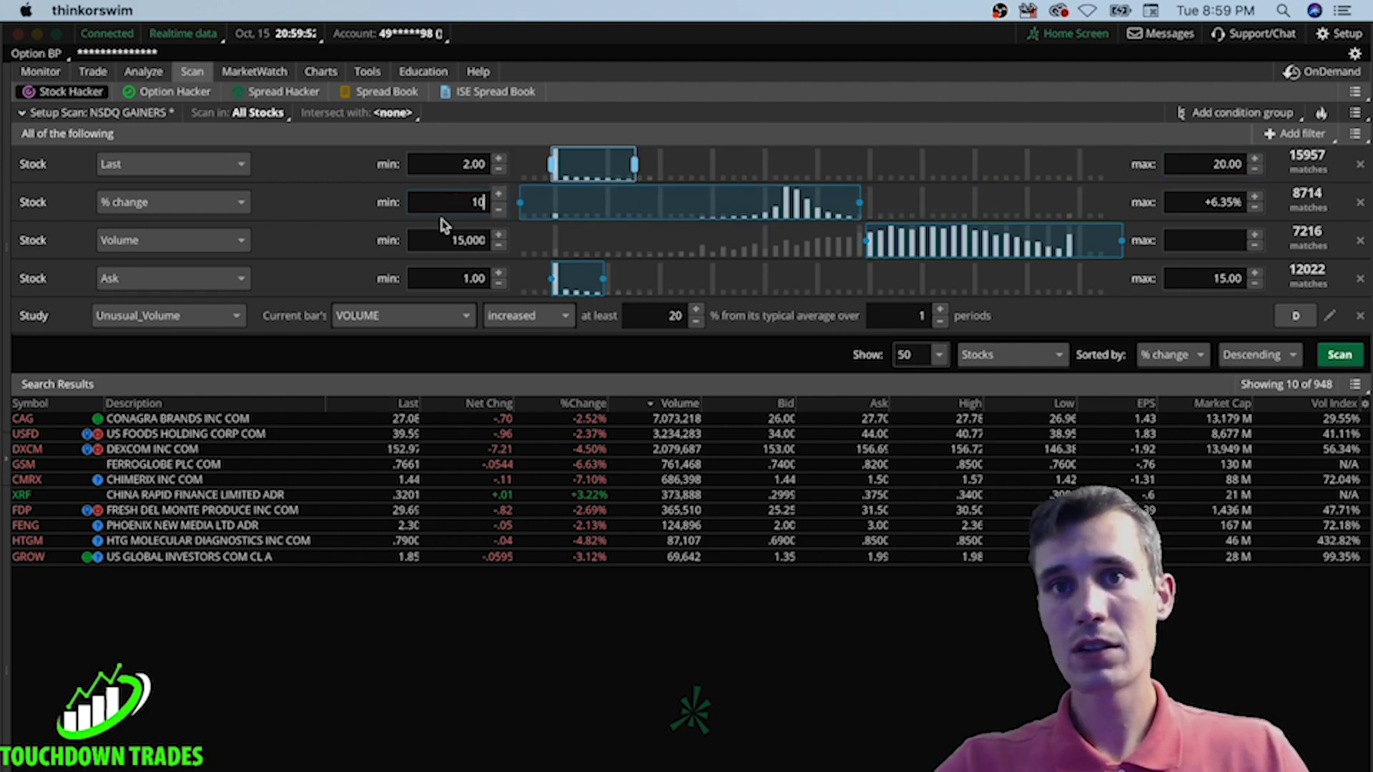
{"action": "double_click", "coordinate": [432, 237]}
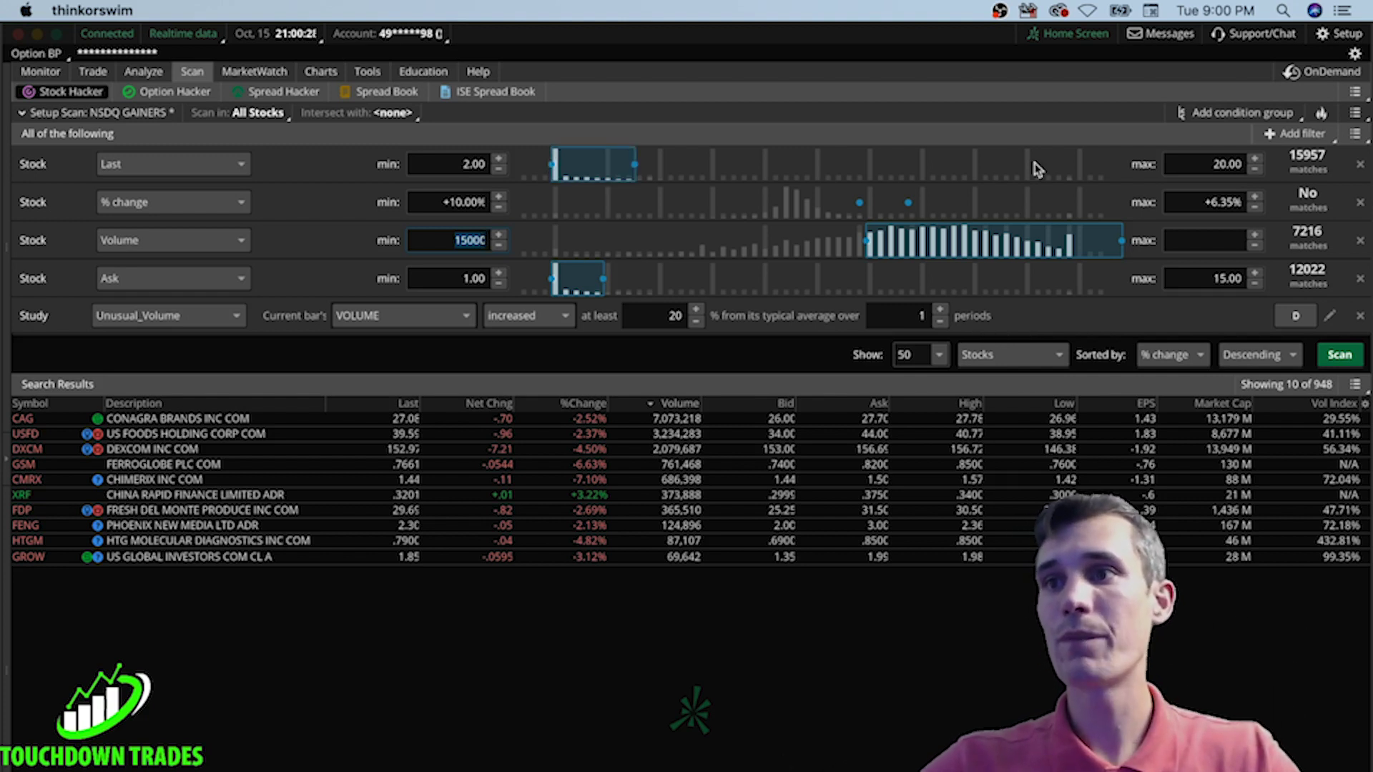
{"action": "left_click", "coordinate": [1227, 203]}
{"action": "key", "text": "BackSpace"}
{"action": "key", "text": "BackSpace"}
{"action": "key", "text": "BackSpace"}
{"action": "type", "text": "+100"}
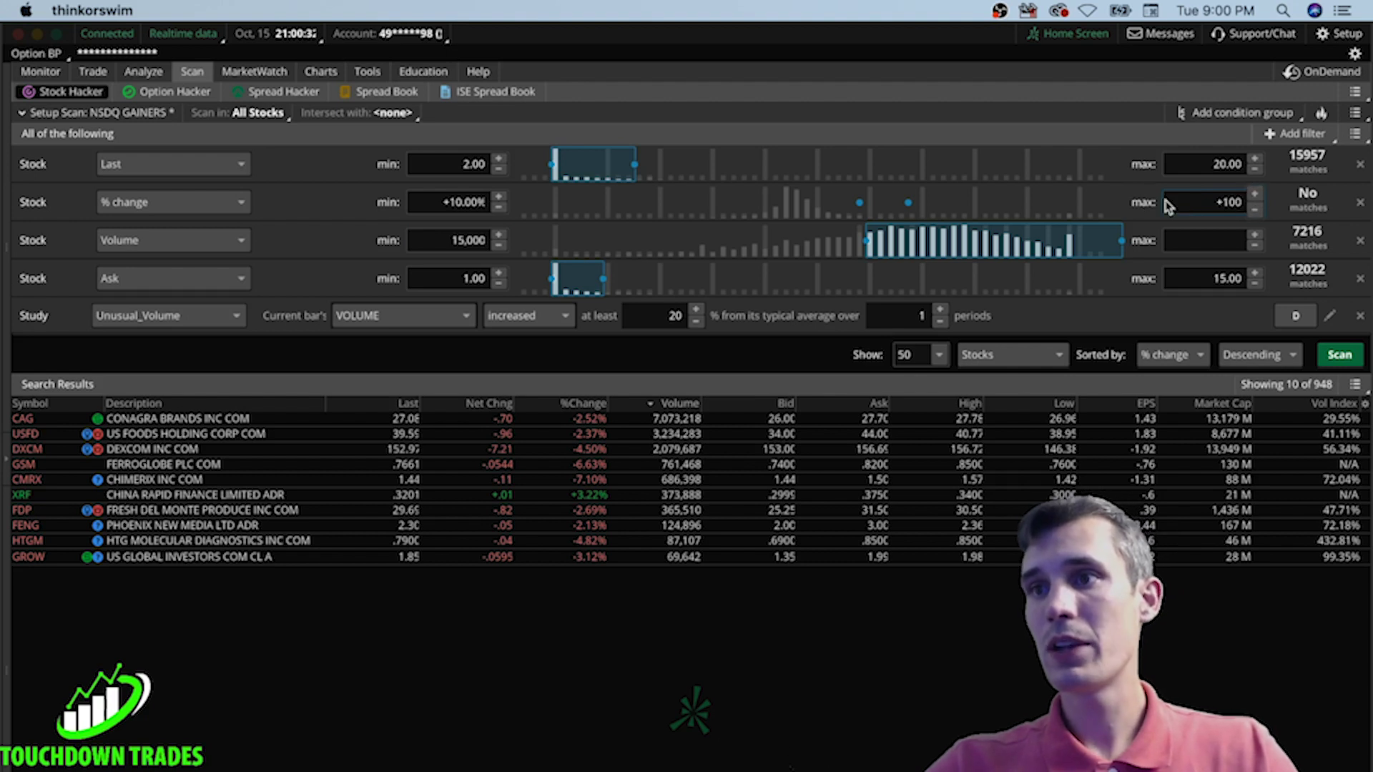
{"action": "left_click", "coordinate": [1355, 94]}
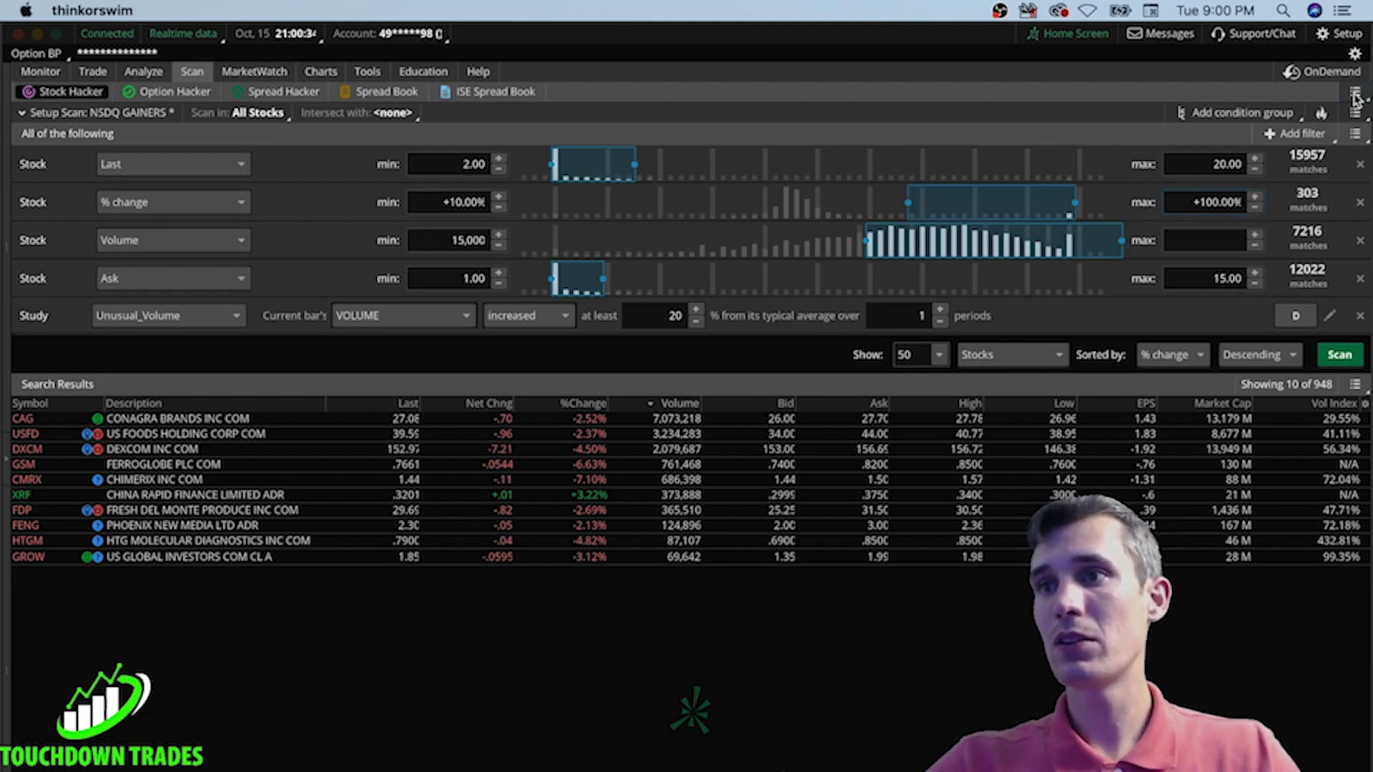
Load the personal 'gainer' scan: price from $10, volume over 100,000, 2.5% rise
{"action": "left_click", "coordinate": [1255, 98]}
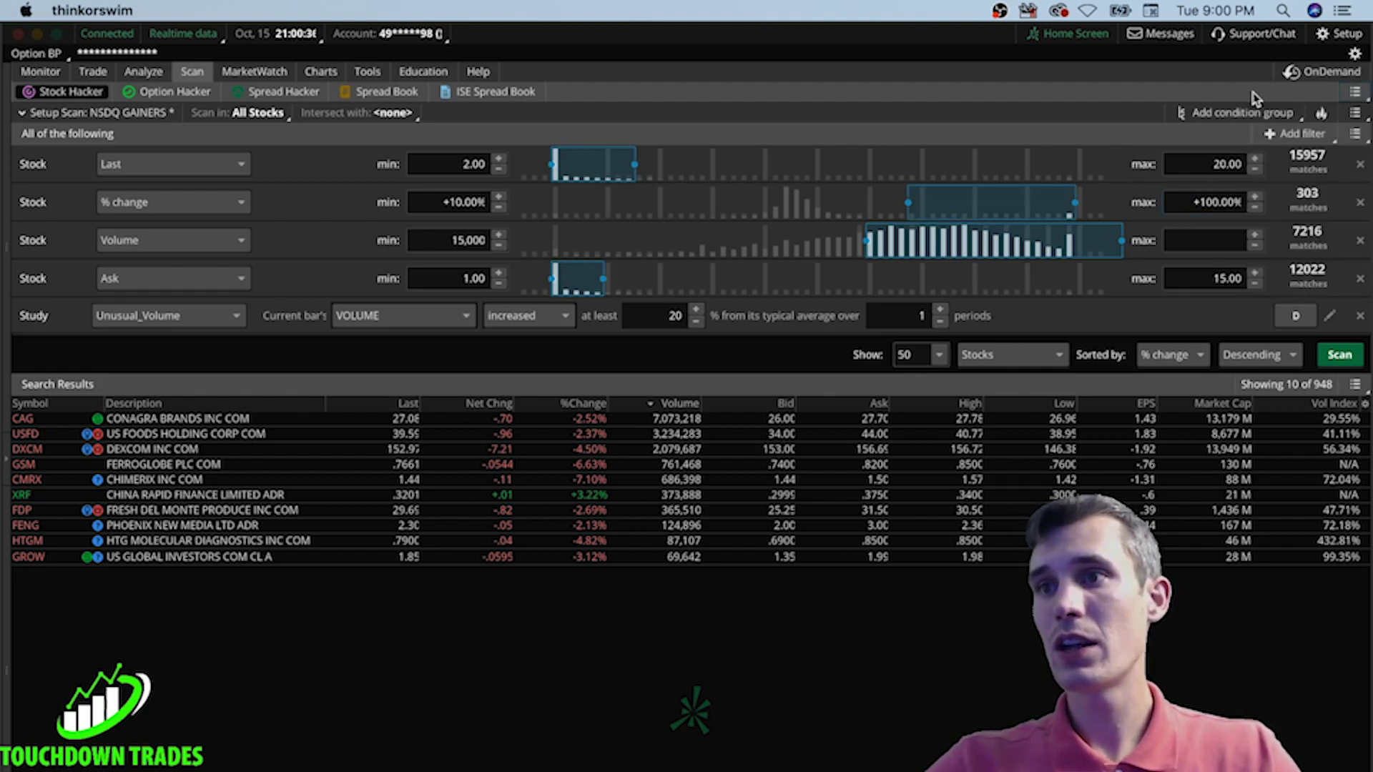
{"action": "left_click", "coordinate": [1355, 115]}
{"action": "mouse_move", "coordinate": [1276, 163]}
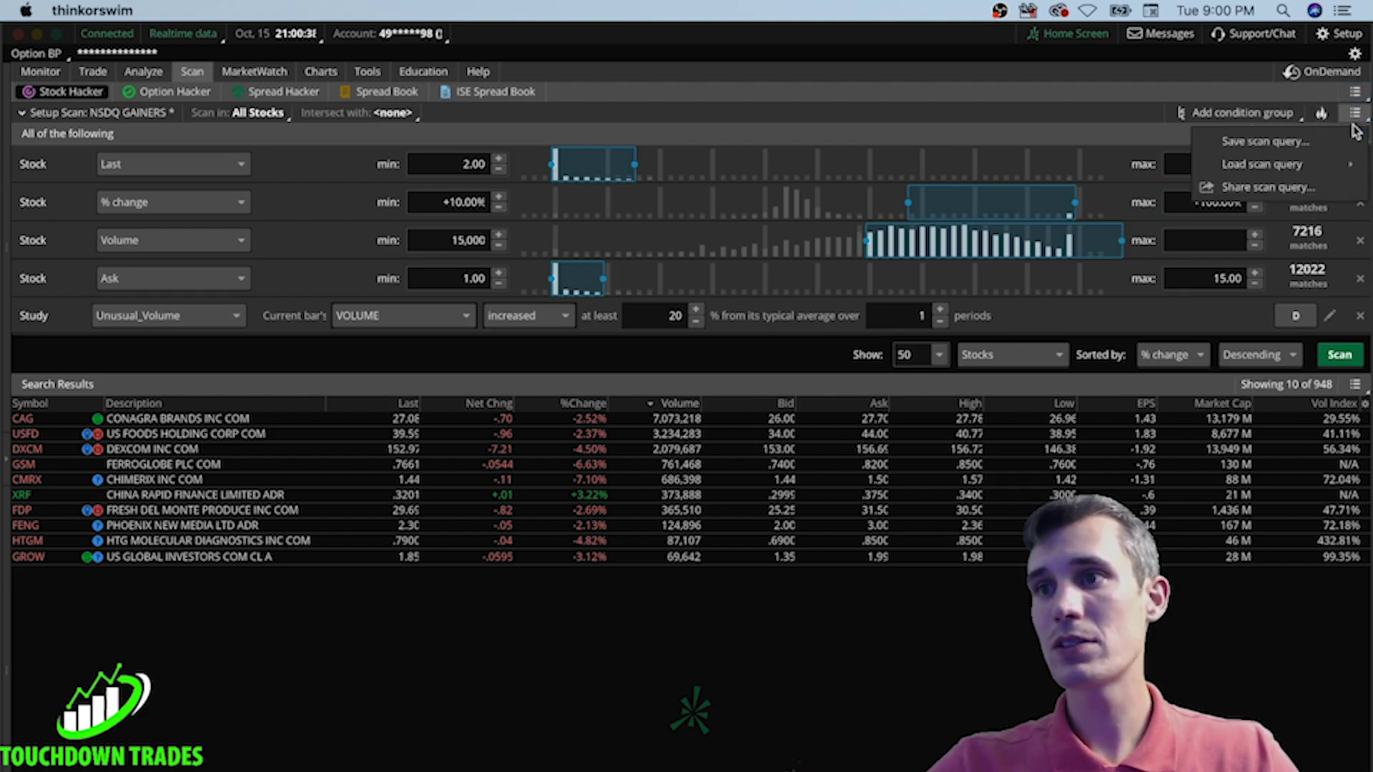
{"action": "mouse_move", "coordinate": [1073, 164]}
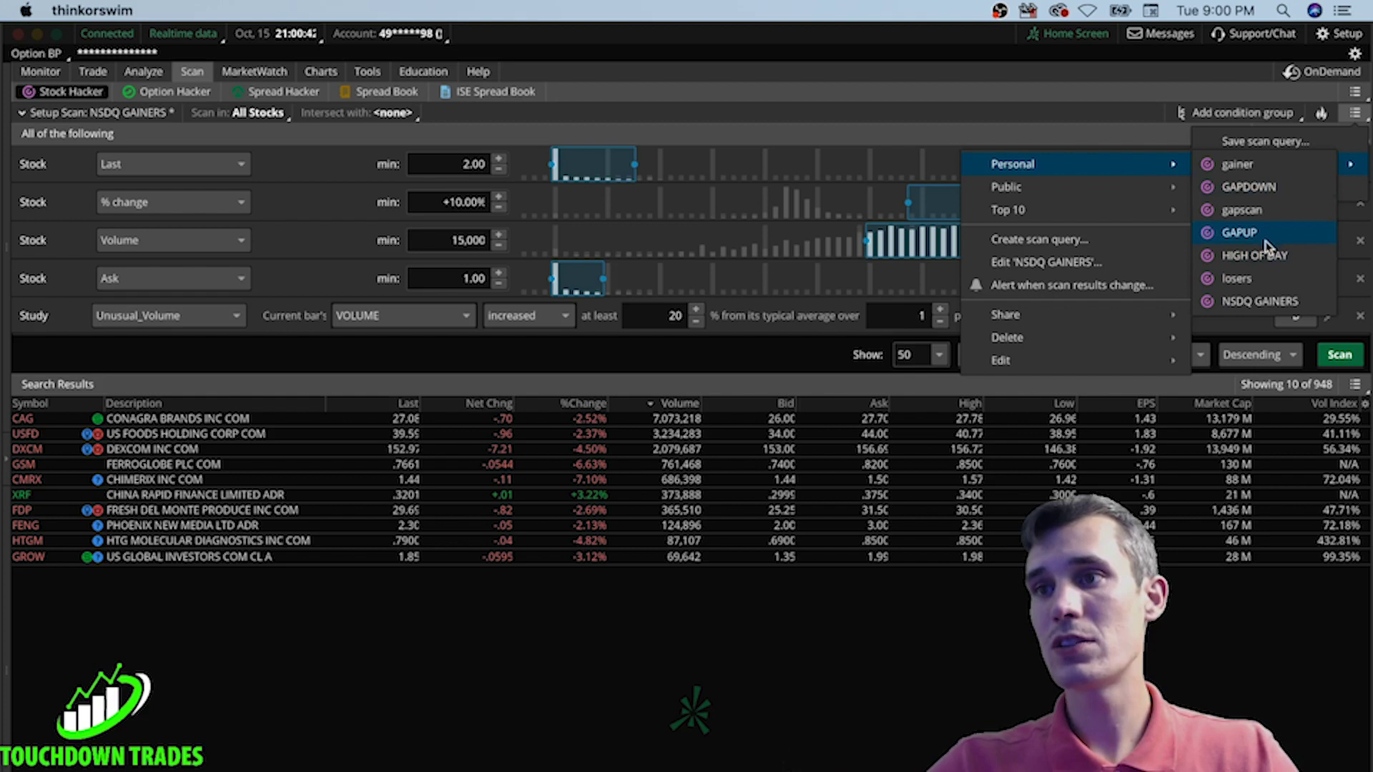
{"action": "left_click", "coordinate": [1258, 166]}
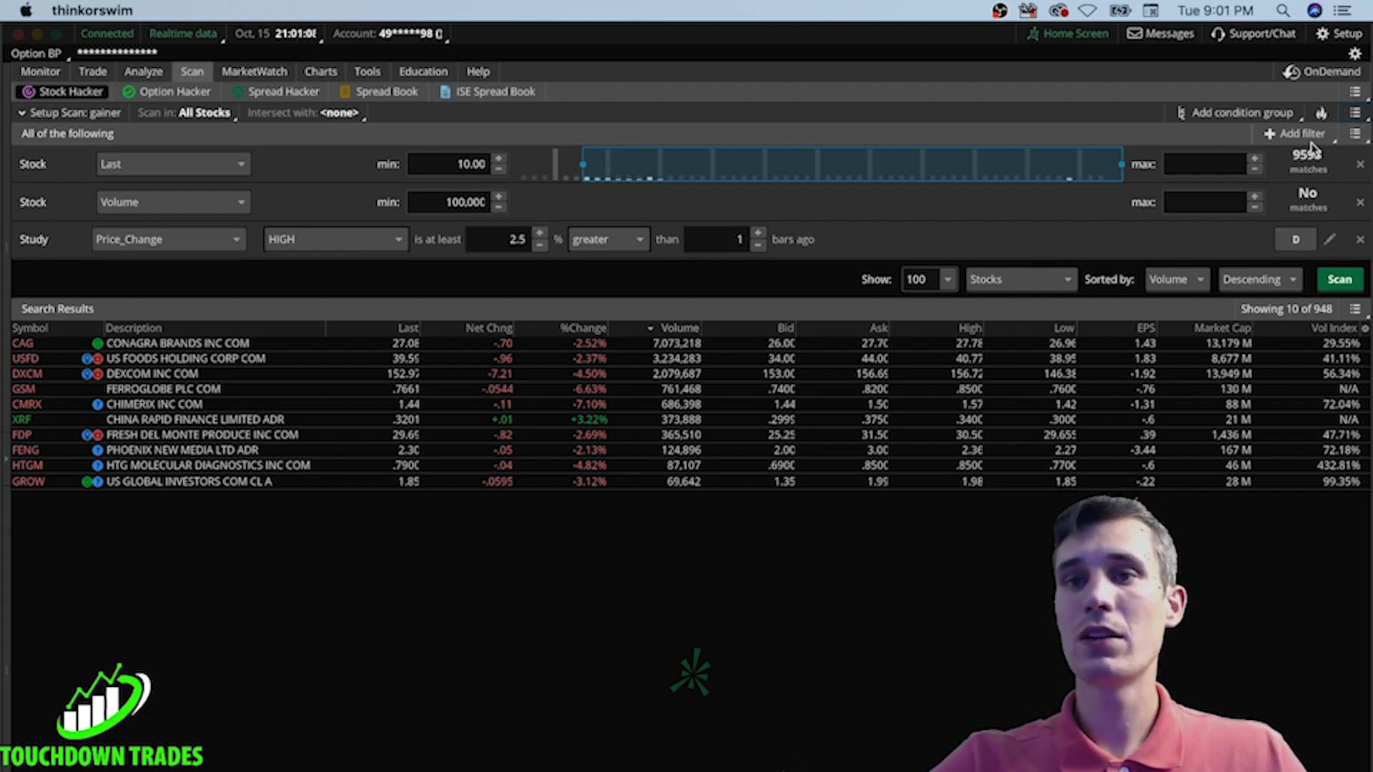
{"action": "left_click", "coordinate": [1356, 136]}
{"action": "left_click", "coordinate": [1359, 115]}
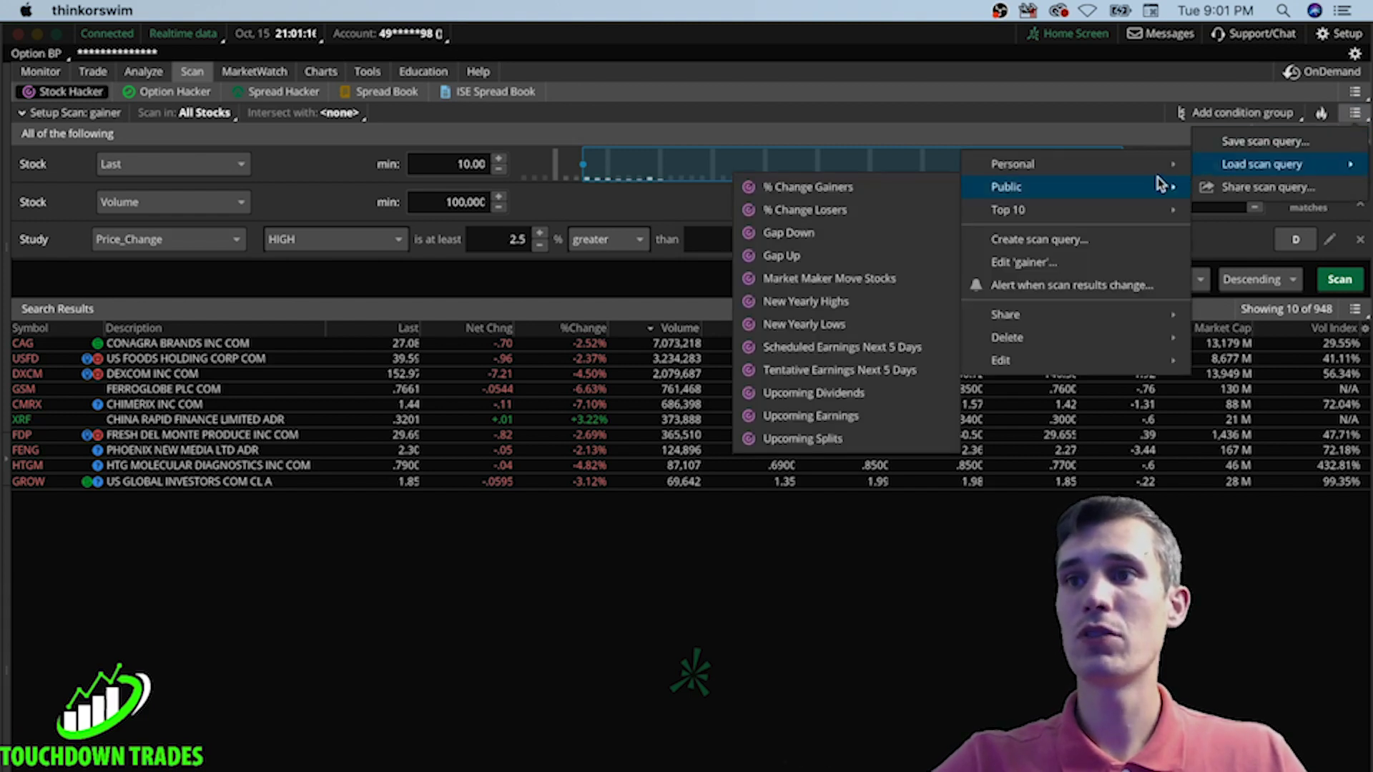
{"action": "mouse_move", "coordinate": [1012, 165]}
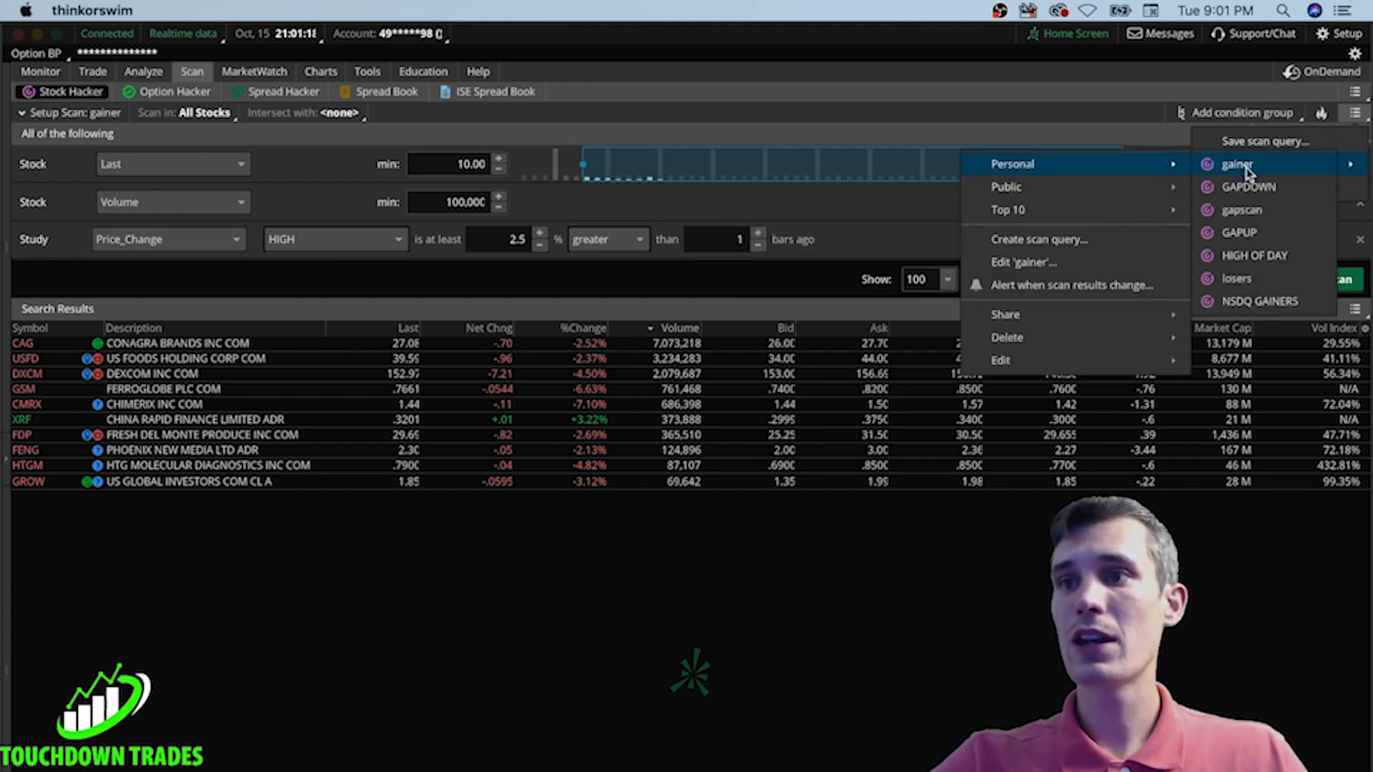
Load the saved 'losers' scan and browse the public prebuilt scans like Gap Up
{"action": "left_click", "coordinate": [1237, 279]}
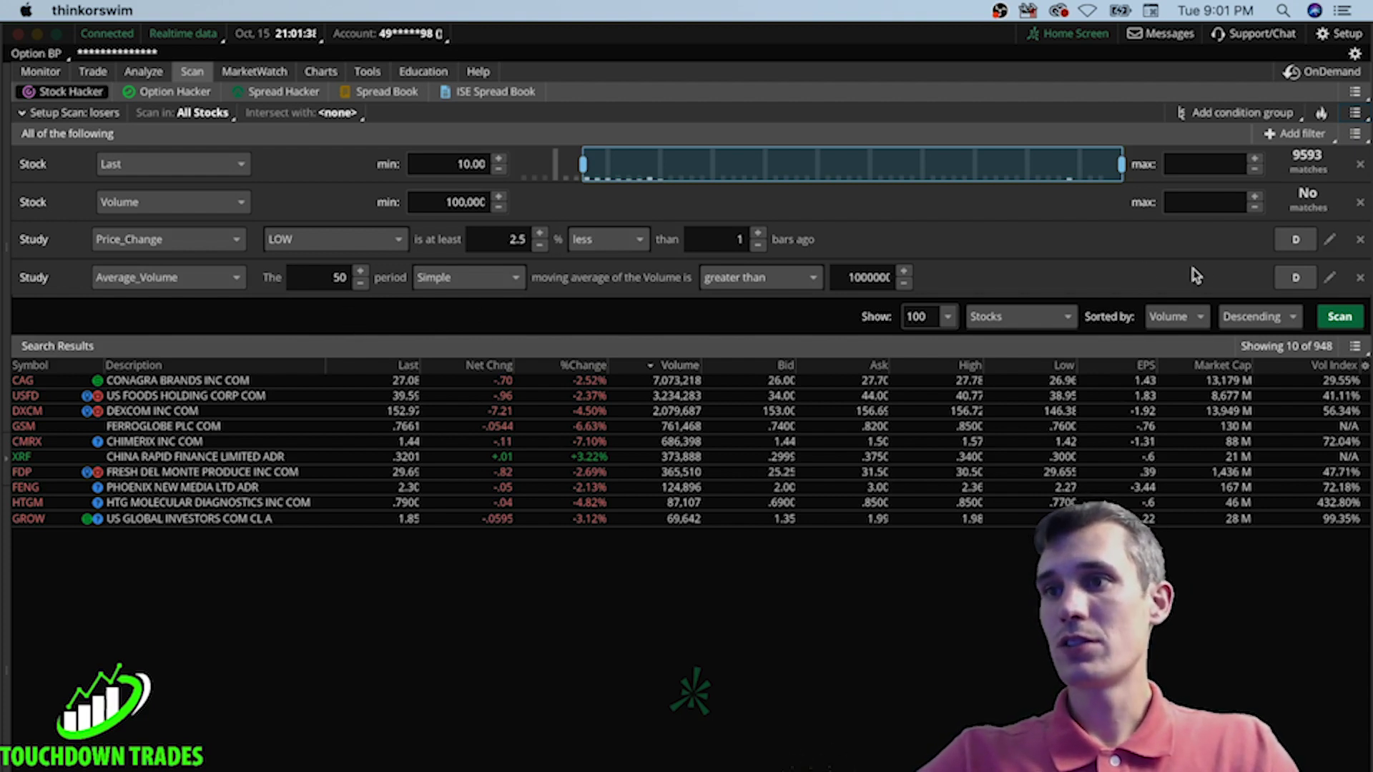
{"action": "left_click", "coordinate": [1355, 113]}
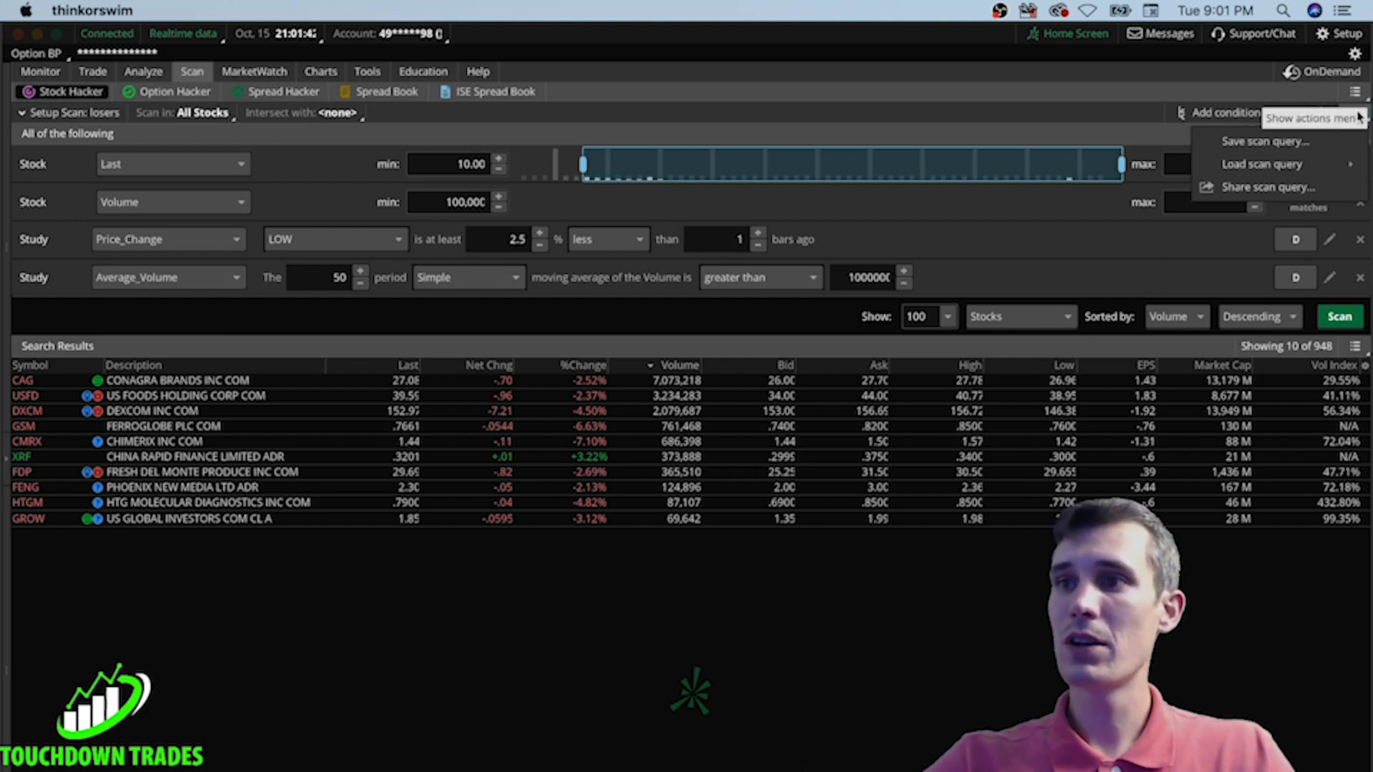
{"action": "mouse_move", "coordinate": [1262, 164]}
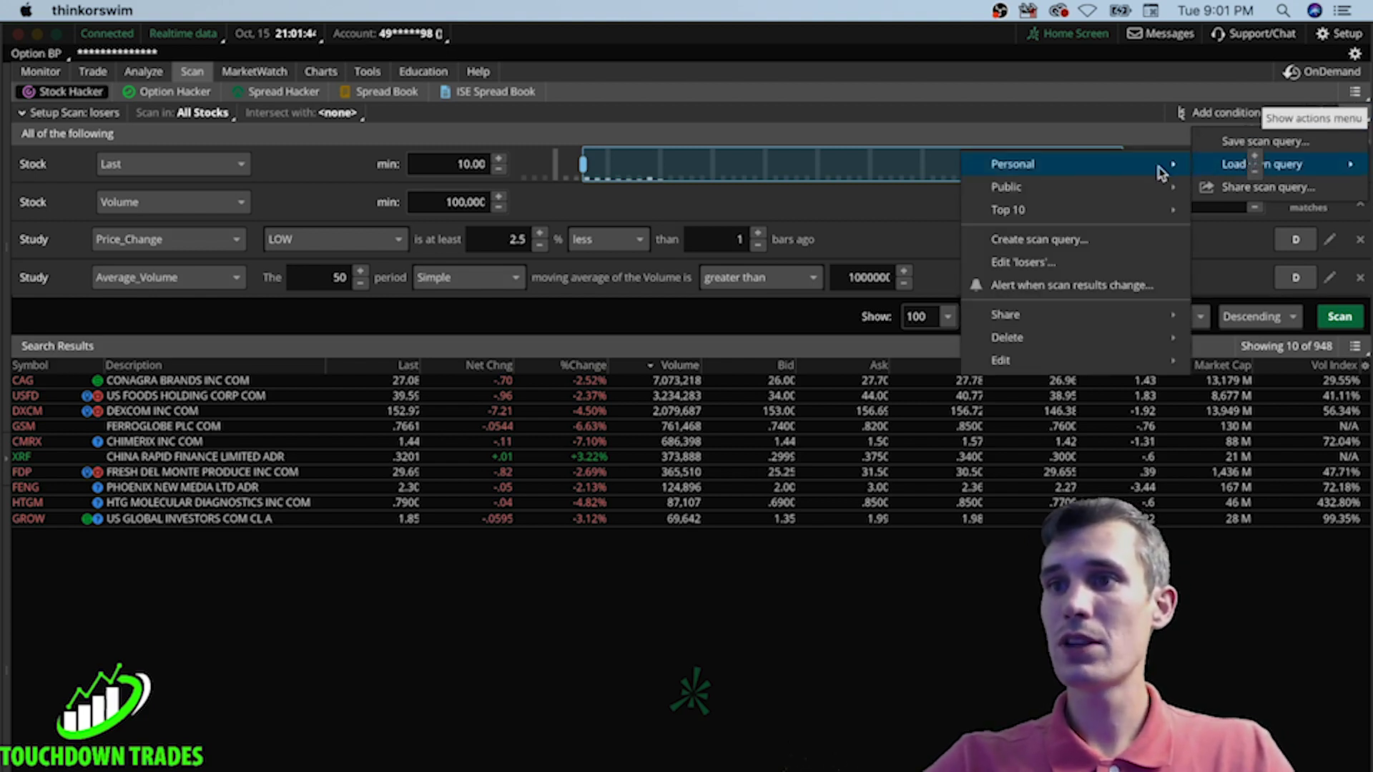
{"action": "mouse_move", "coordinate": [1007, 186]}
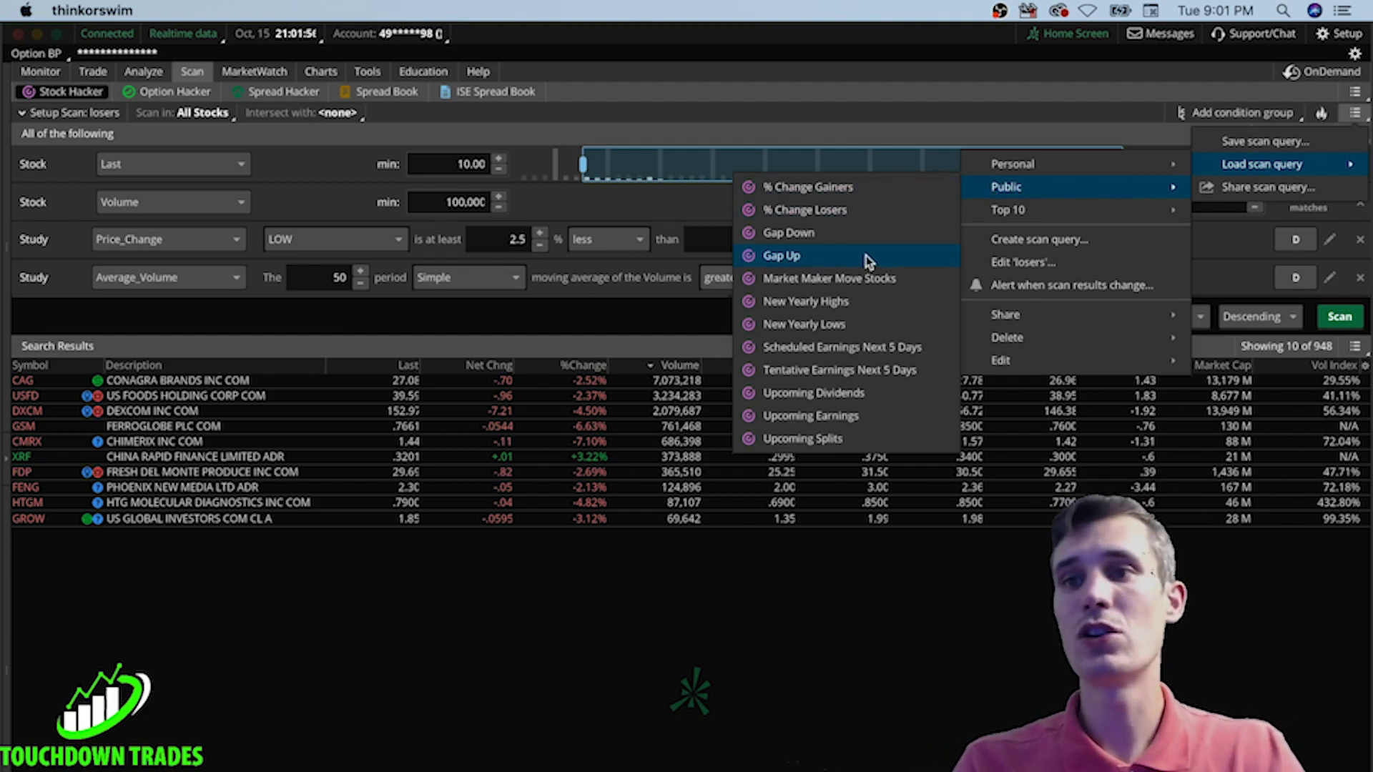
{"action": "left_click", "coordinate": [649, 323]}
Delete the losers scan's Last, Volume, Price_Change and Average_Volume filters
{"action": "left_click", "coordinate": [1364, 96]}
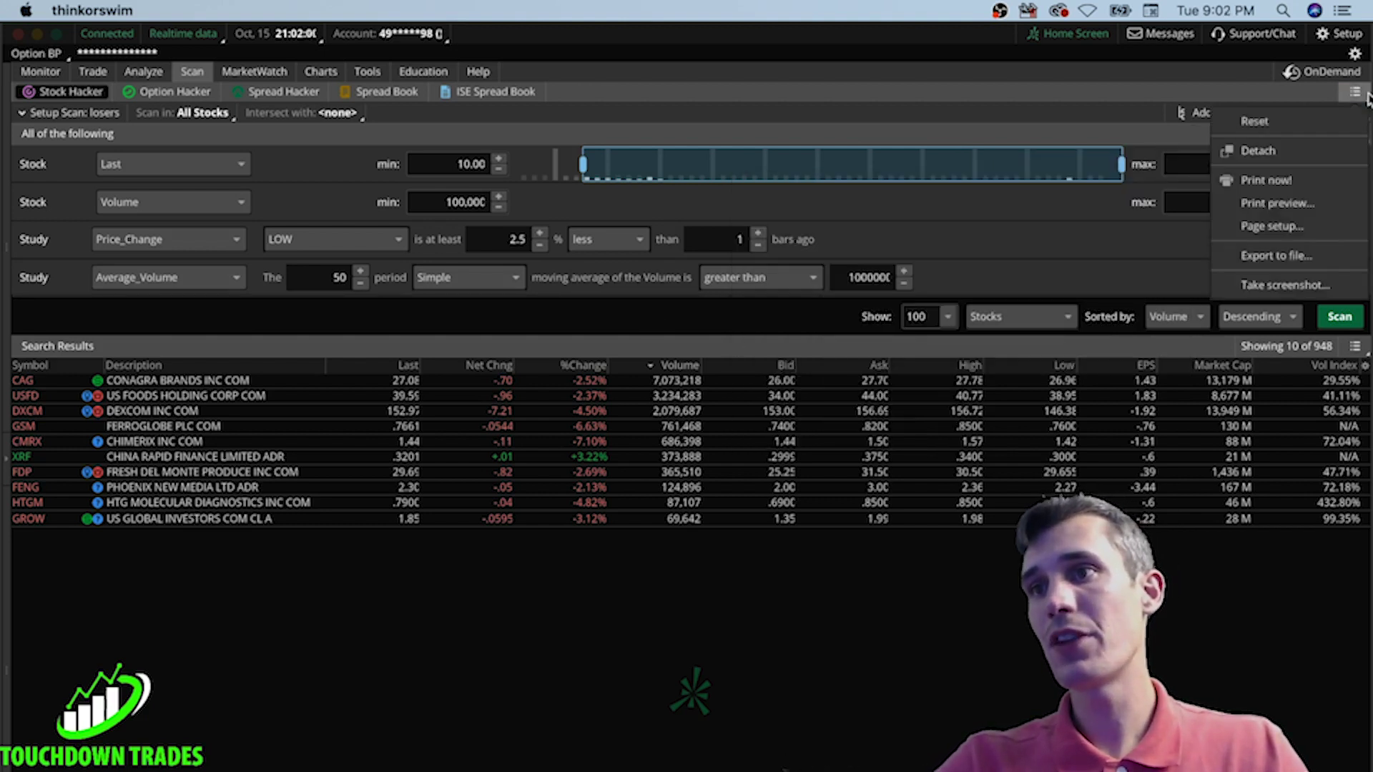
{"action": "left_click", "coordinate": [1159, 98]}
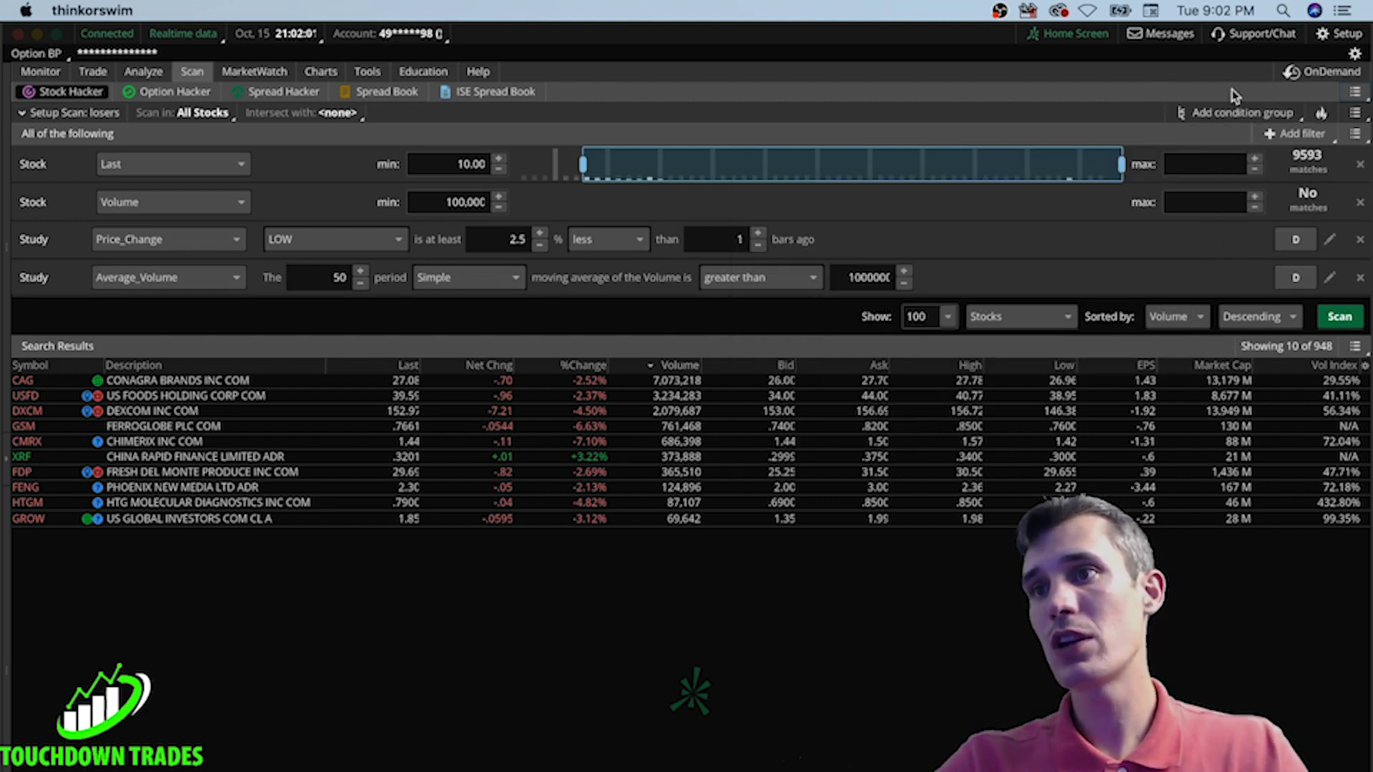
{"action": "left_click", "coordinate": [1352, 115]}
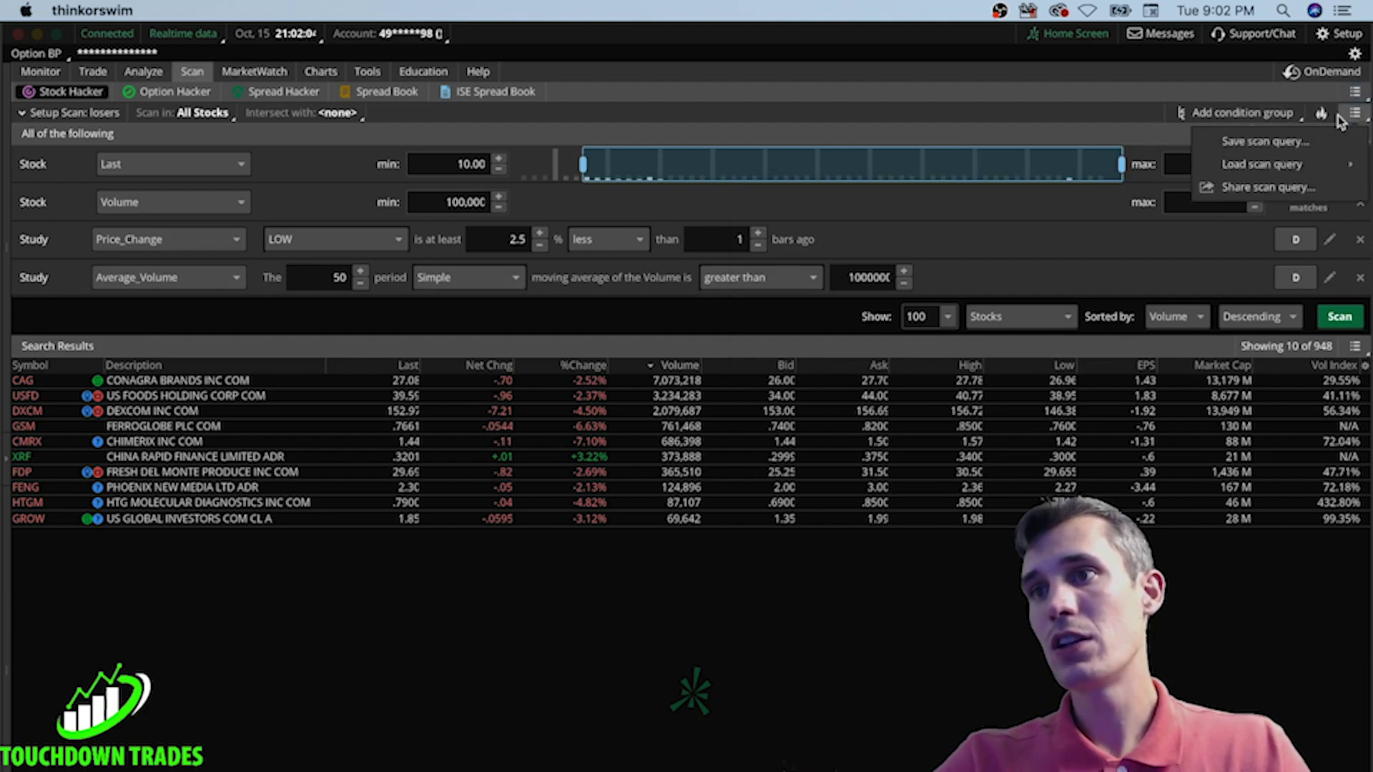
{"action": "left_click", "coordinate": [1094, 107]}
{"action": "left_click", "coordinate": [1361, 166]}
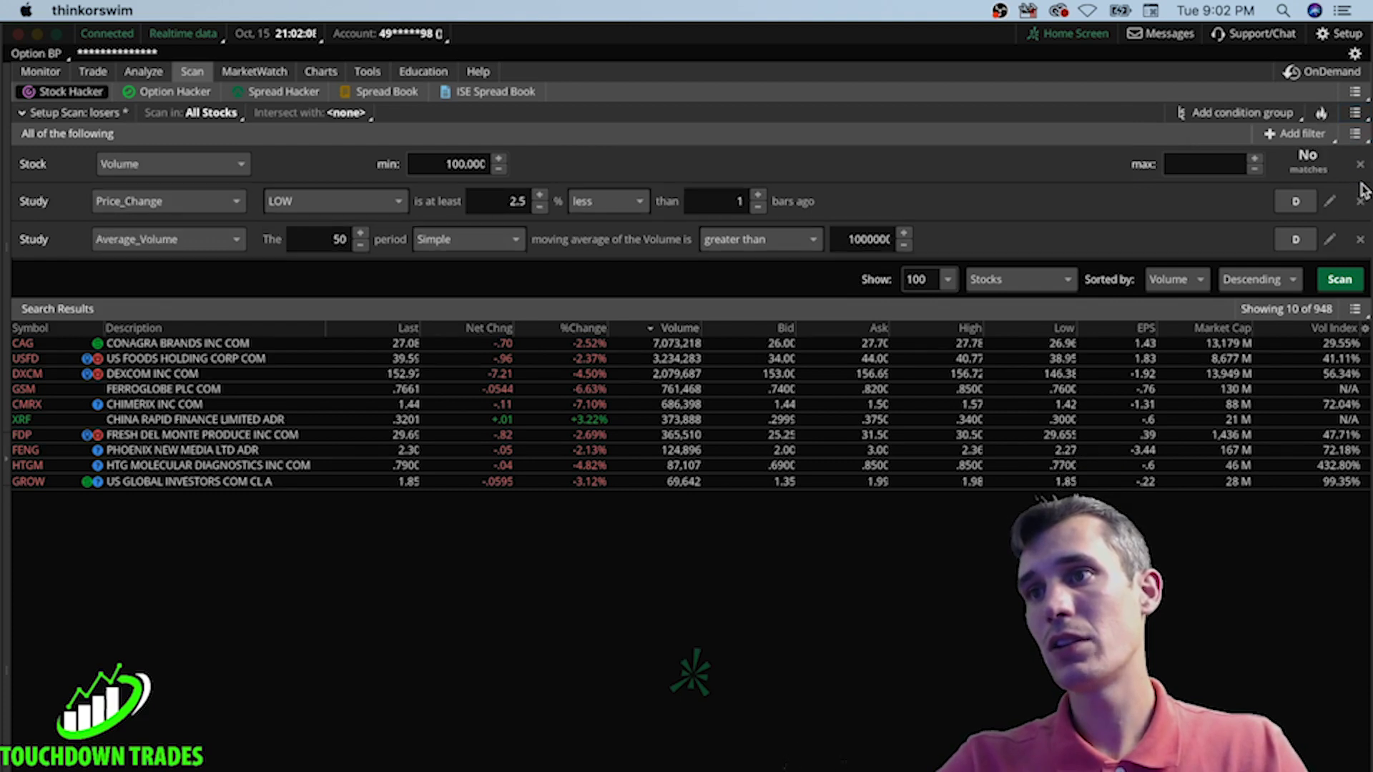
{"action": "left_click", "coordinate": [1360, 166]}
{"action": "left_click", "coordinate": [1360, 166]}
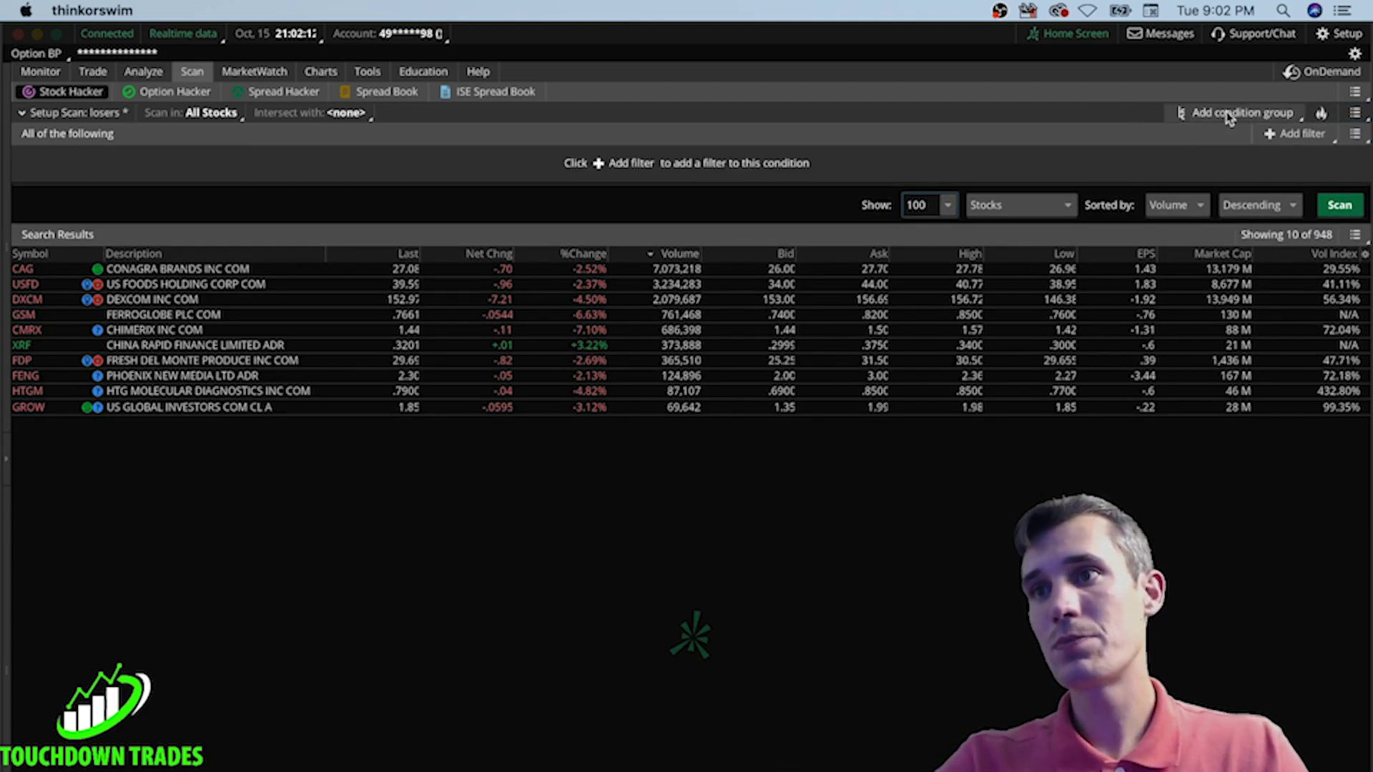
Add a stock Ask price filter ranging from 1.00 to 15.00
{"action": "left_click", "coordinate": [1293, 136]}
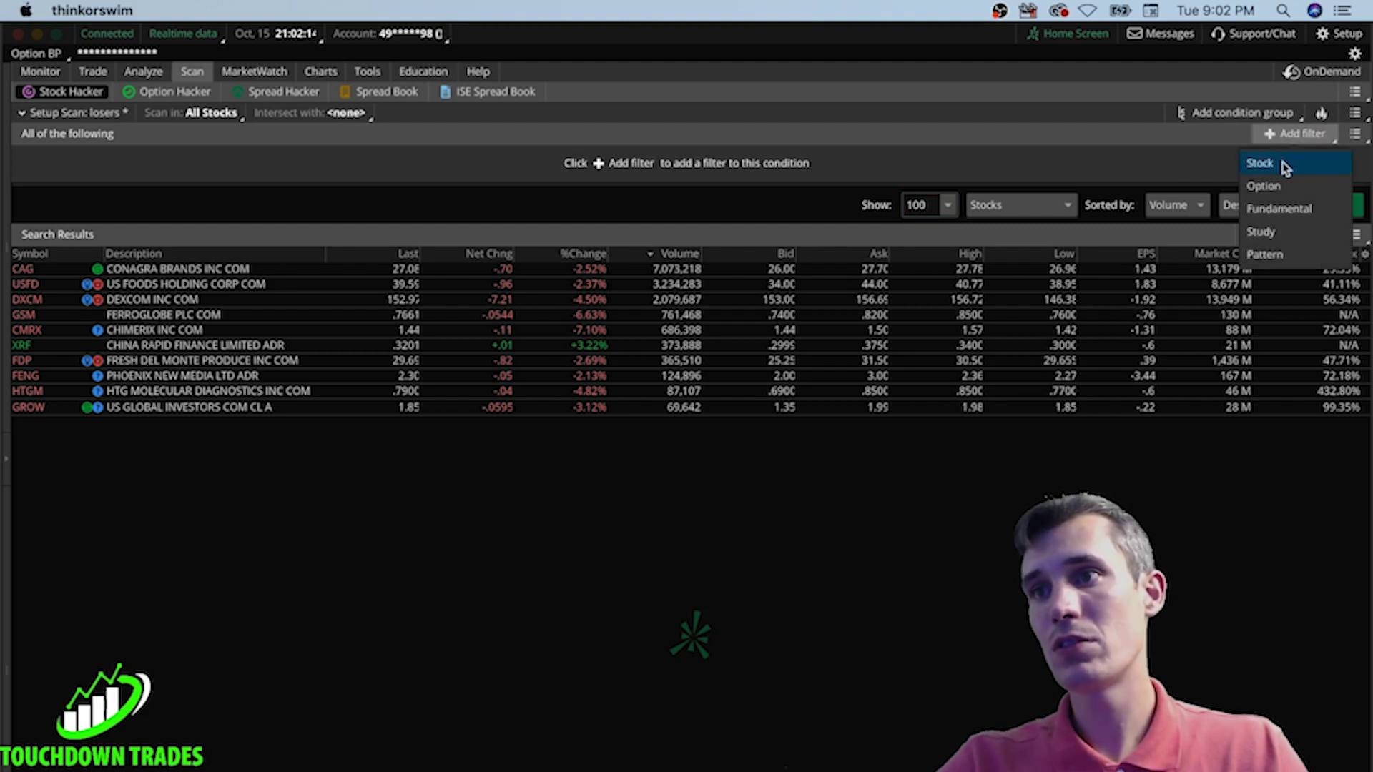
{"action": "left_click", "coordinate": [1283, 167]}
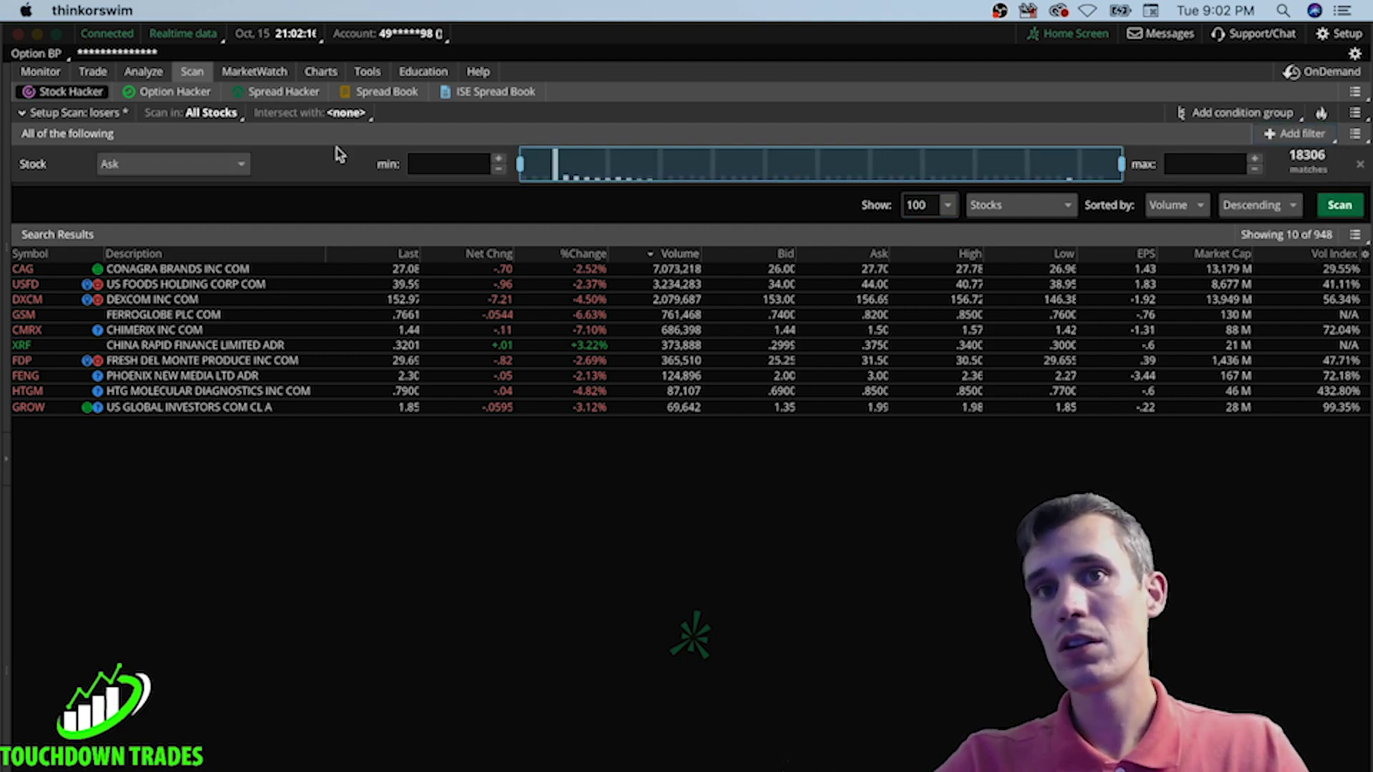
{"action": "left_click", "coordinate": [441, 166]}
{"action": "type", "text": "0"}
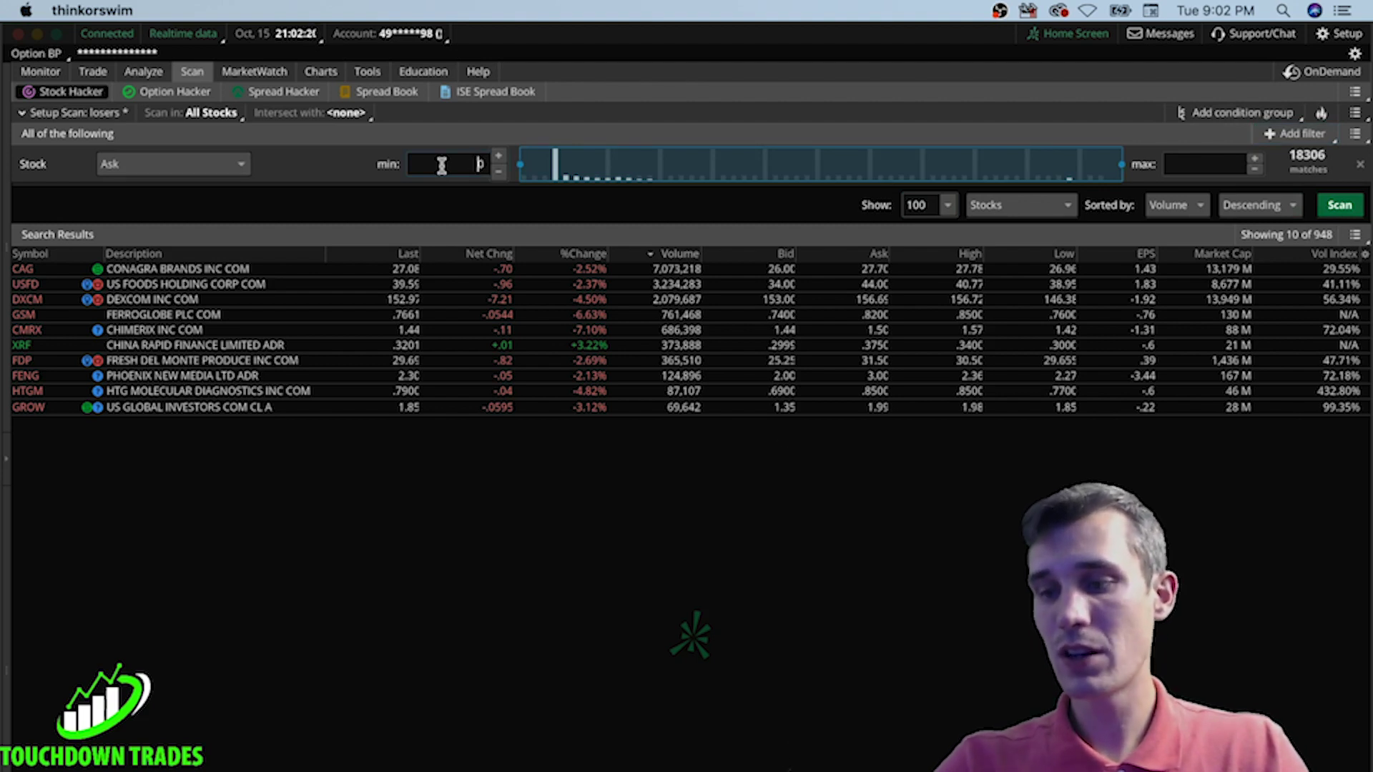
{"action": "type", "text": "5"}
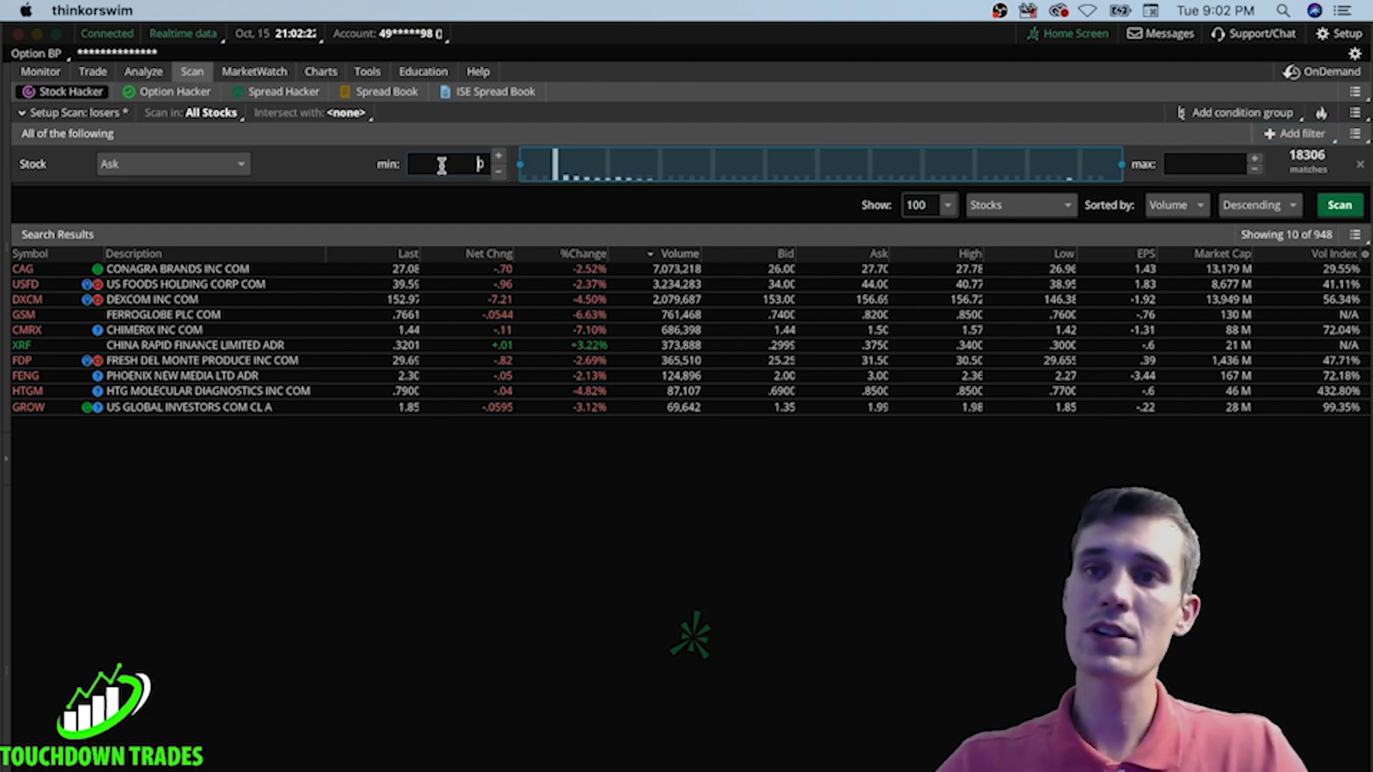
{"action": "key", "text": "Delete"}
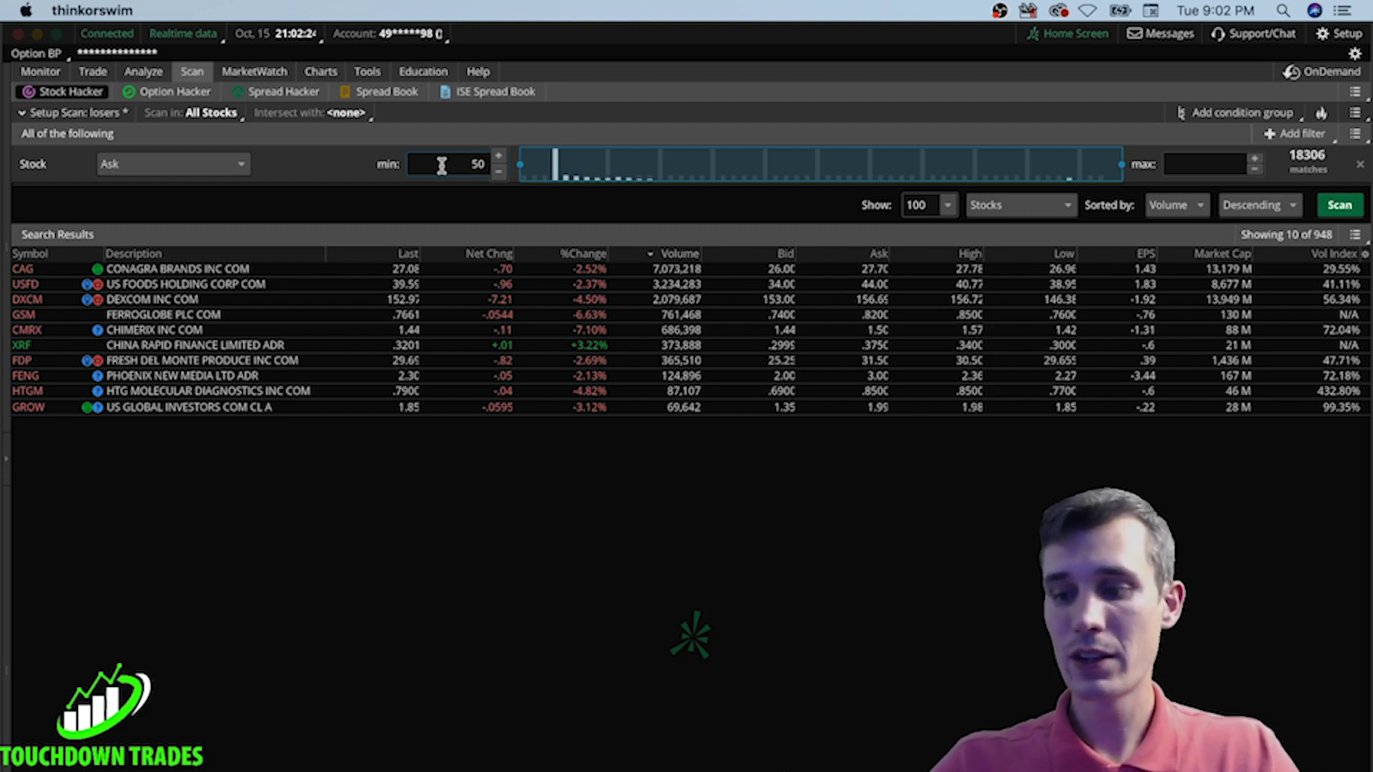
{"action": "key", "text": "BackSpace"}
{"action": "type", "text": "1"}
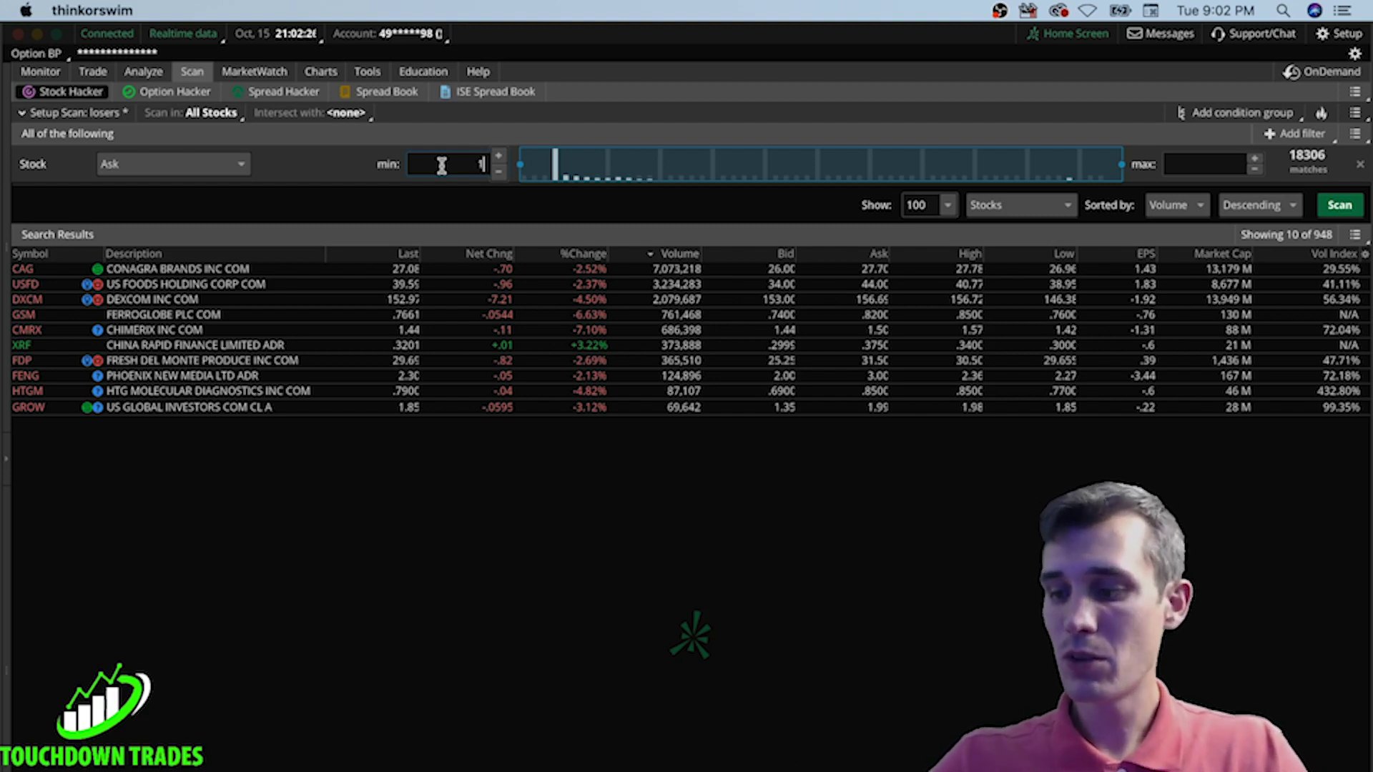
{"action": "left_click", "coordinate": [1232, 164]}
{"action": "type", "text": "10000"}
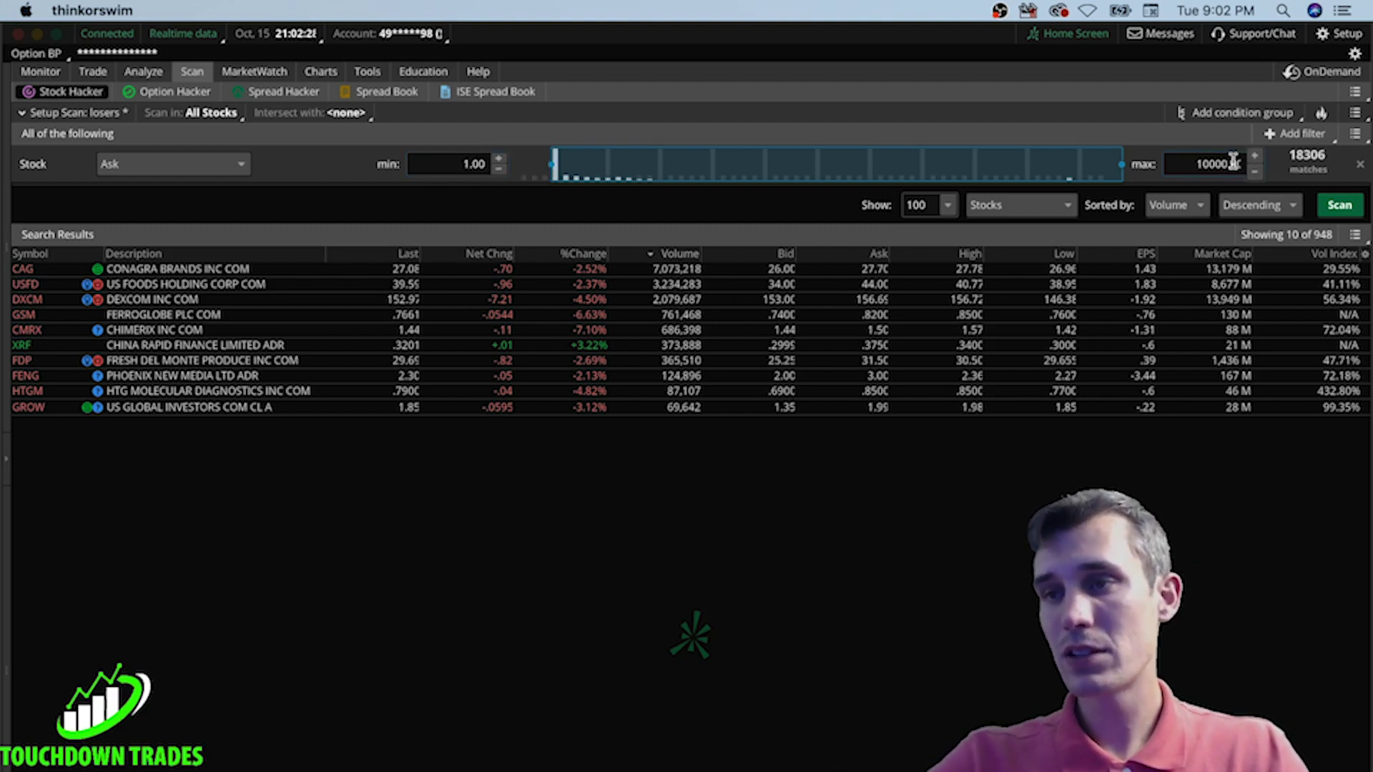
{"action": "double_click", "coordinate": [1234, 163]}
{"action": "key", "text": "BackSpace"}
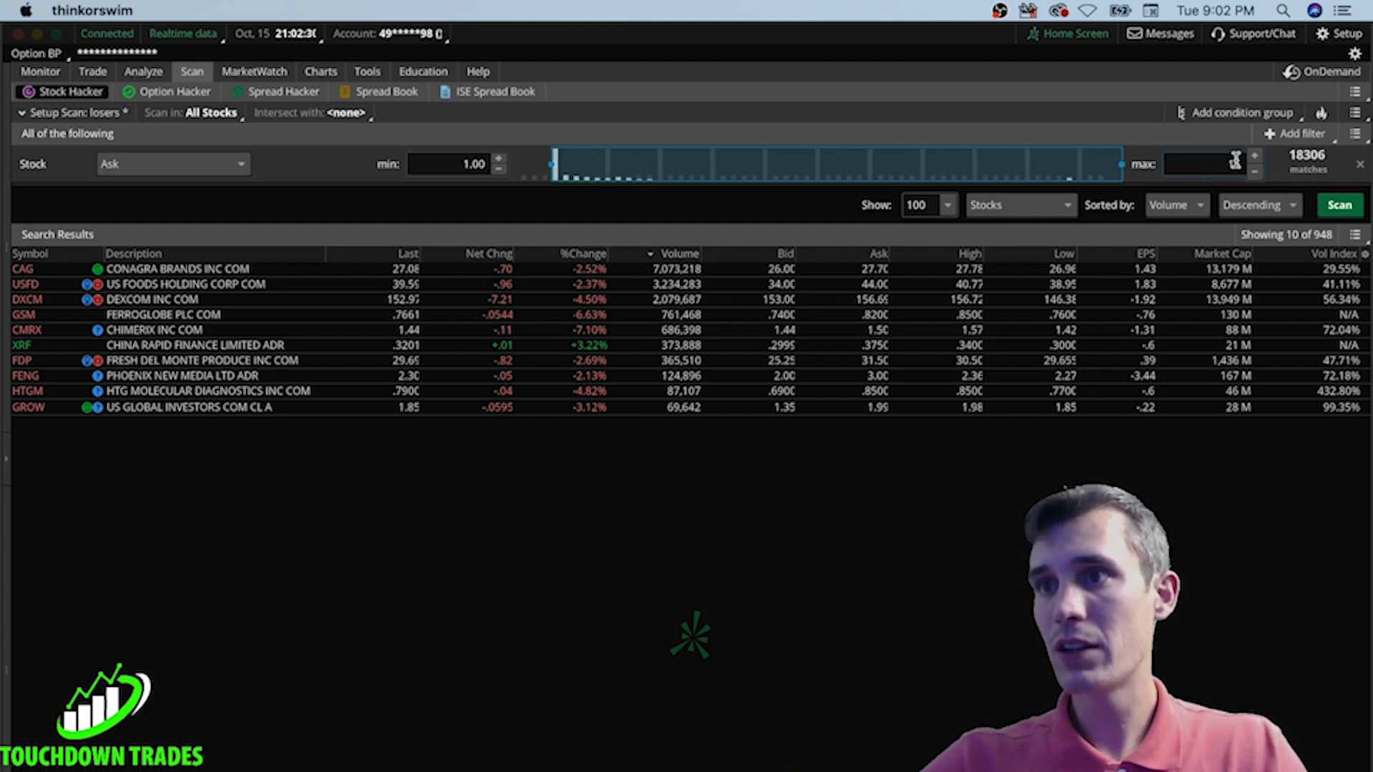
{"action": "type", "text": "15"}
{"action": "left_click", "coordinate": [1298, 135]}
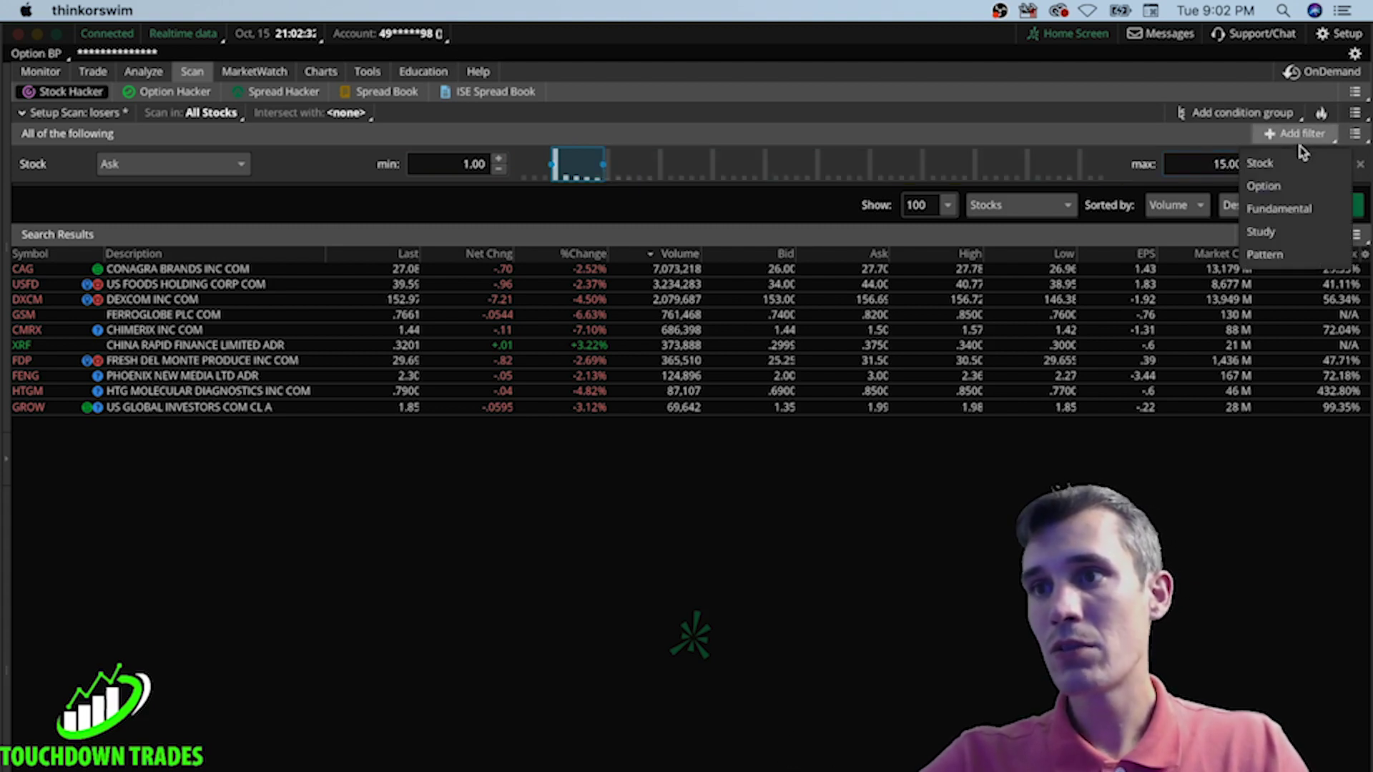
Try a second stock filter set to Volume, then remove that row
{"action": "left_click", "coordinate": [1296, 163]}
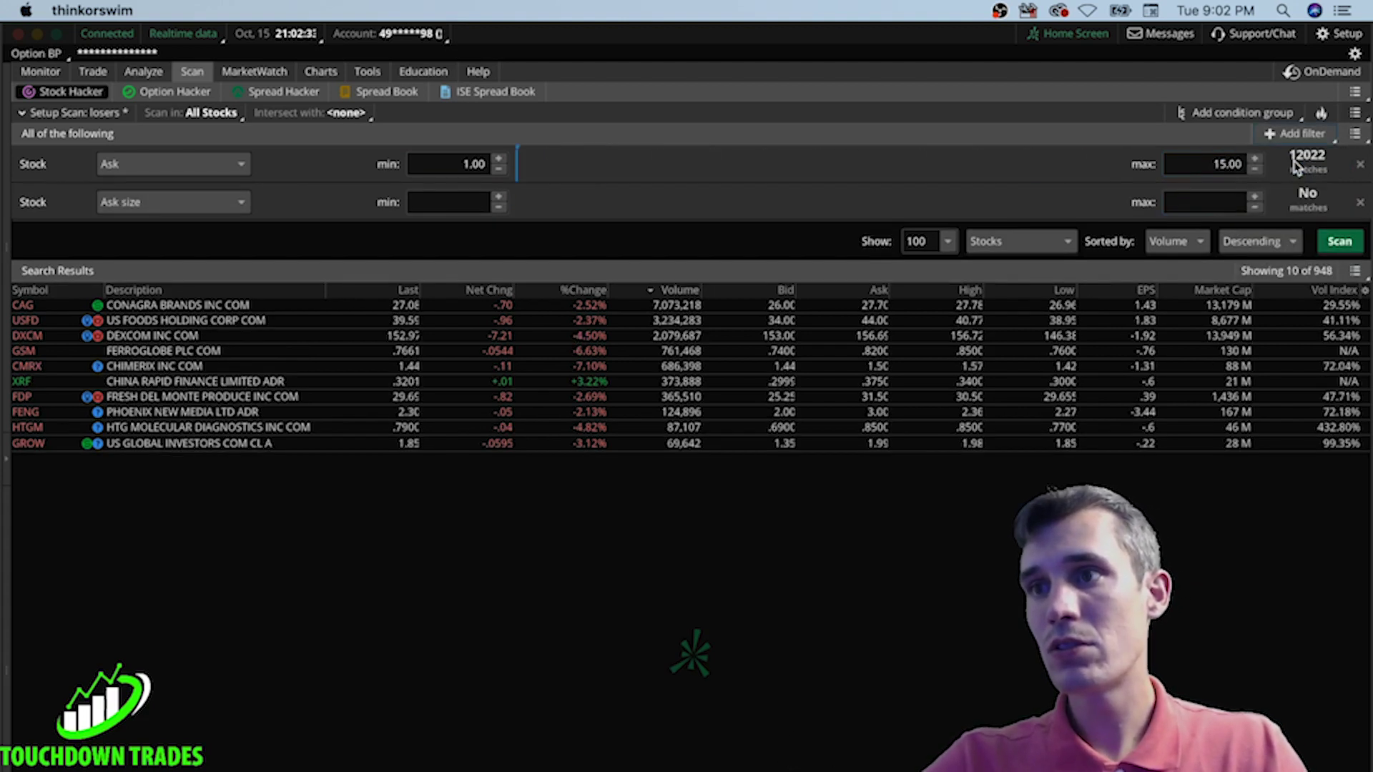
{"action": "left_click", "coordinate": [159, 202]}
{"action": "scroll", "coordinate": [148, 300], "scroll_direction": "down", "scroll_amount": 10}
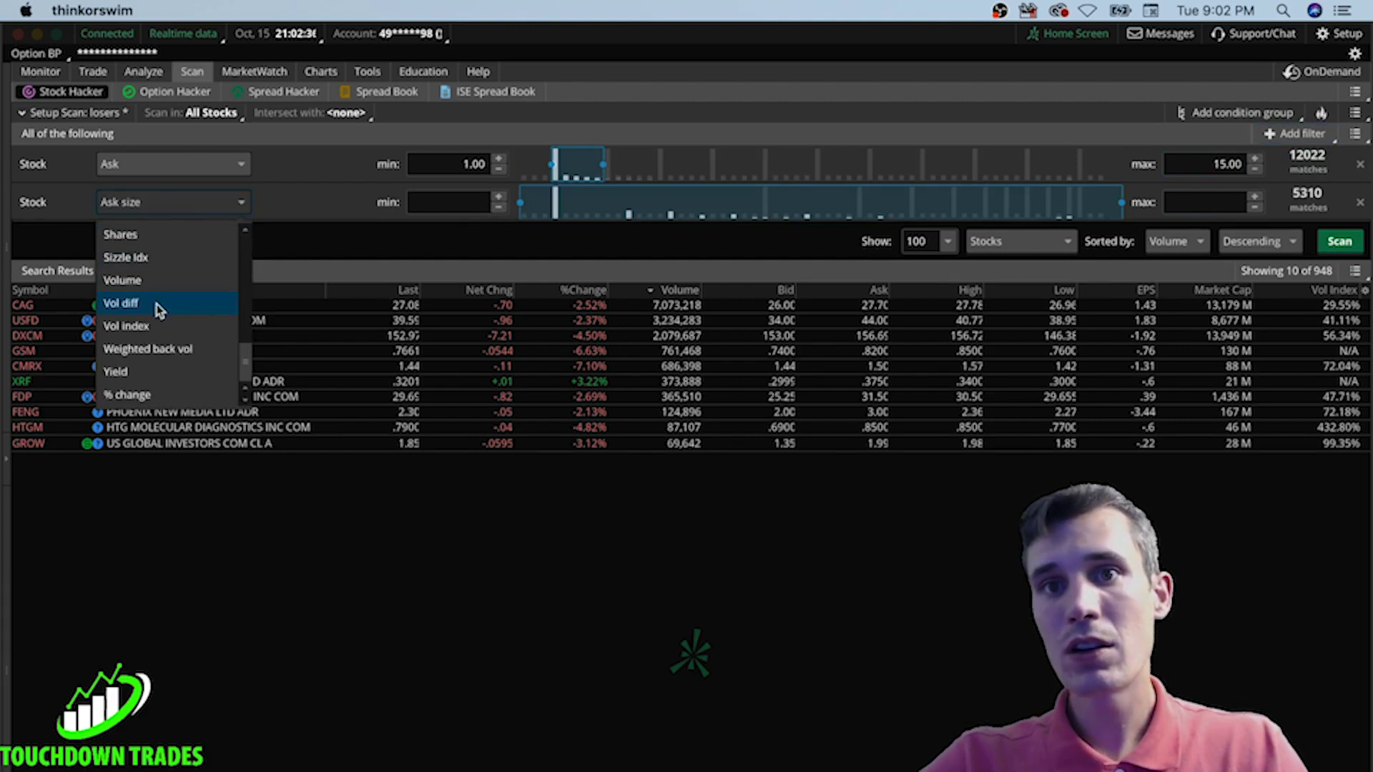
{"action": "left_click", "coordinate": [175, 289]}
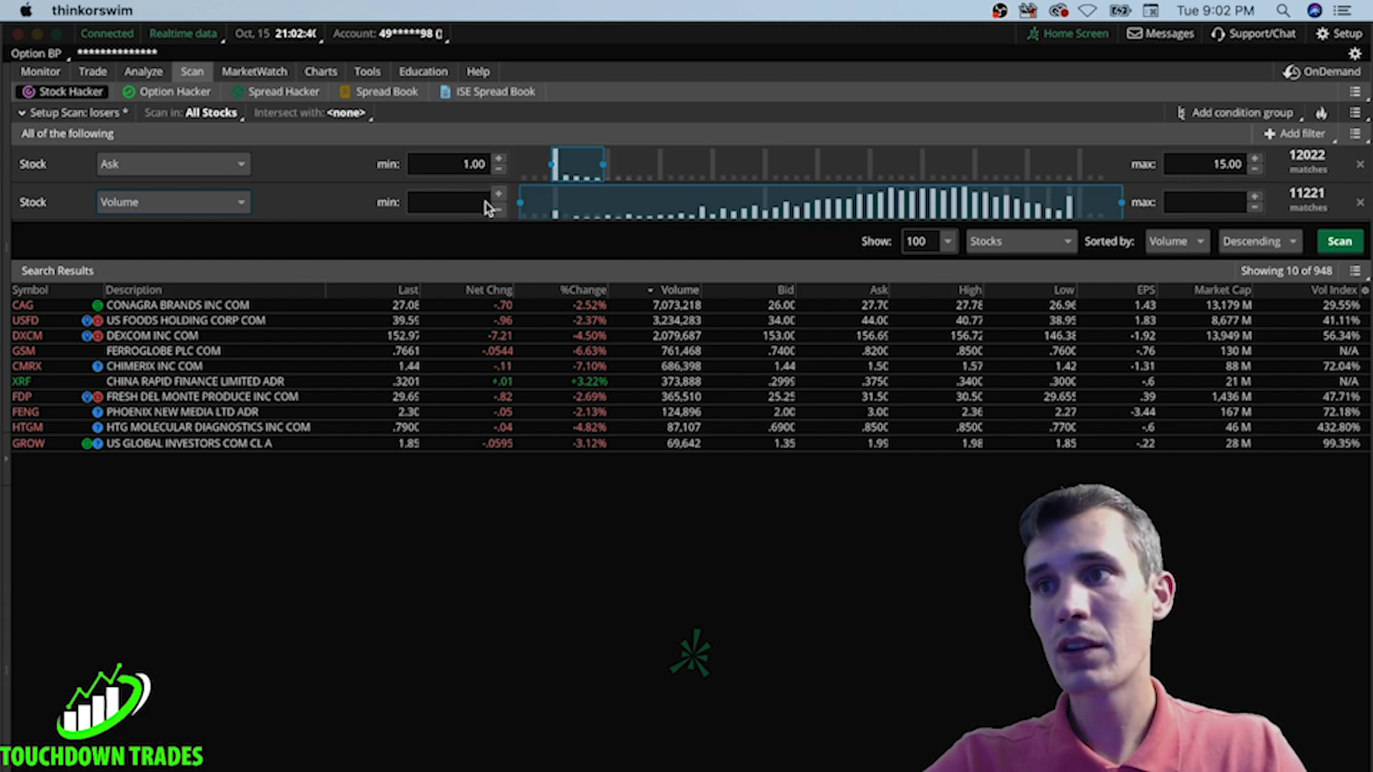
{"action": "left_click", "coordinate": [1361, 204]}
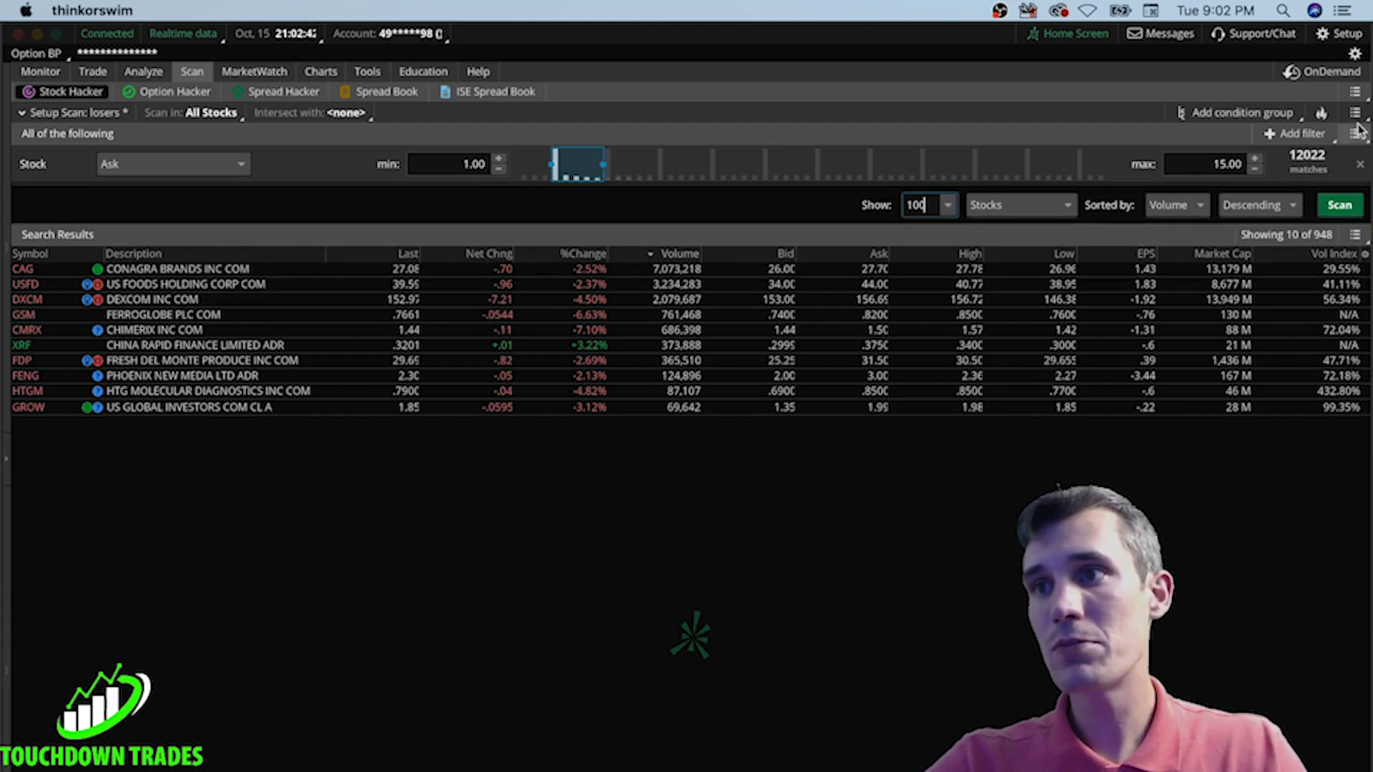
Add an Average_Volume study filter with a threshold of 100000
{"action": "left_click", "coordinate": [1305, 135]}
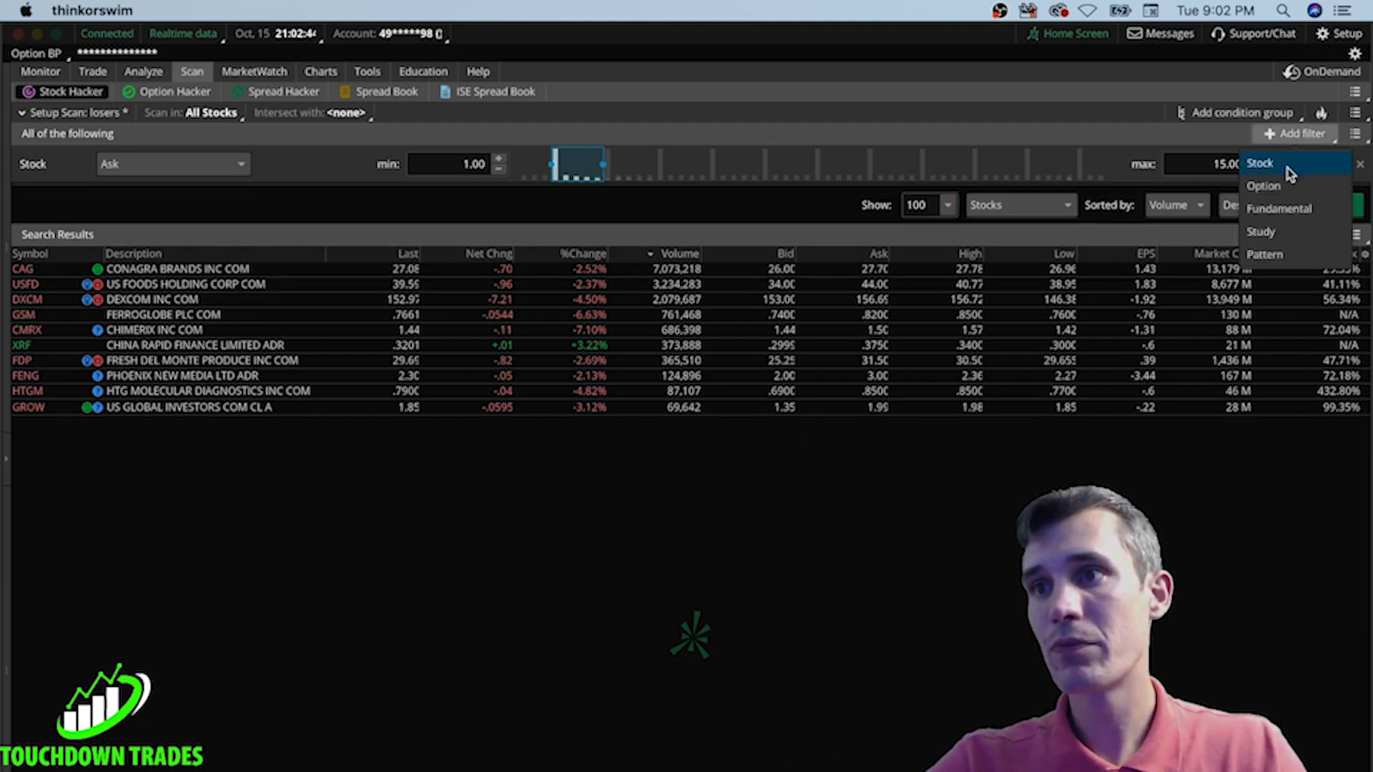
{"action": "left_click", "coordinate": [1281, 236]}
{"action": "left_click", "coordinate": [173, 204]}
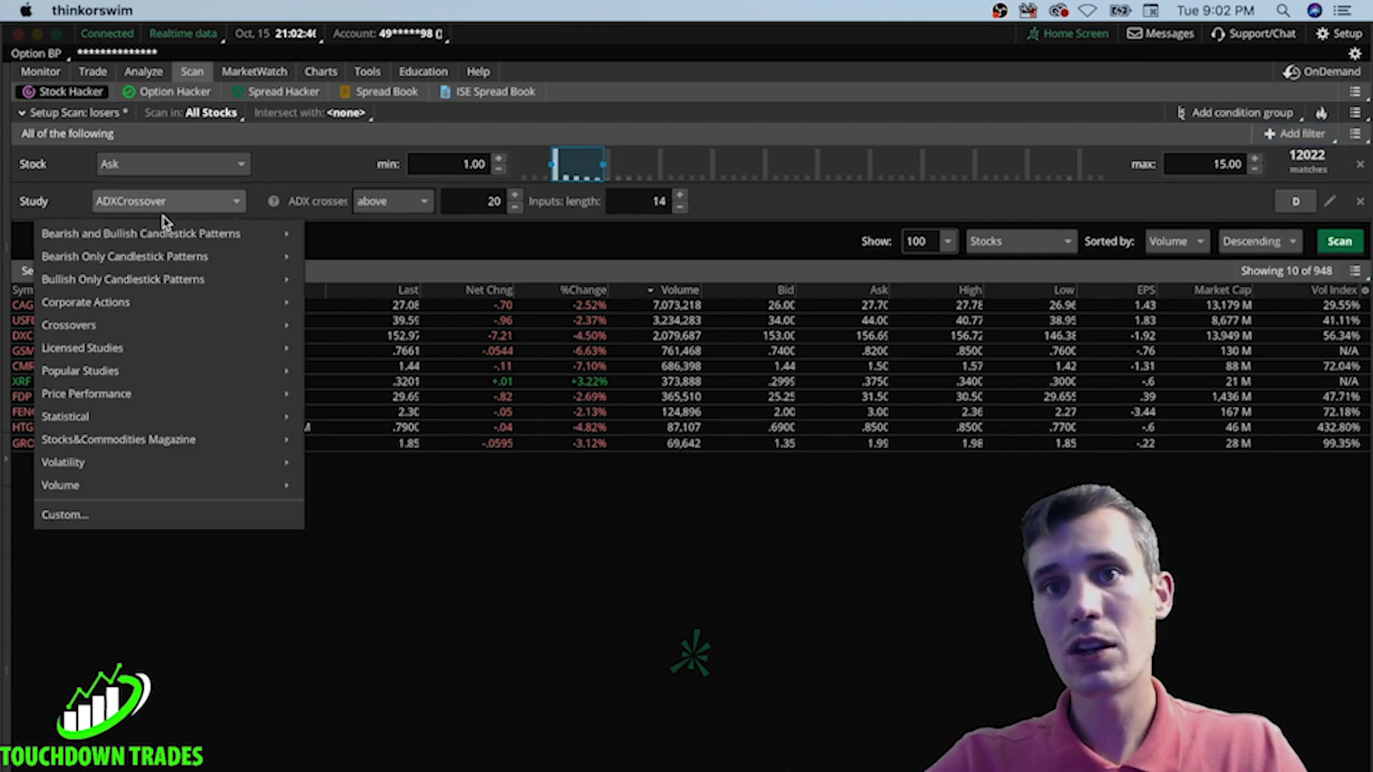
{"action": "mouse_move", "coordinate": [64, 485]}
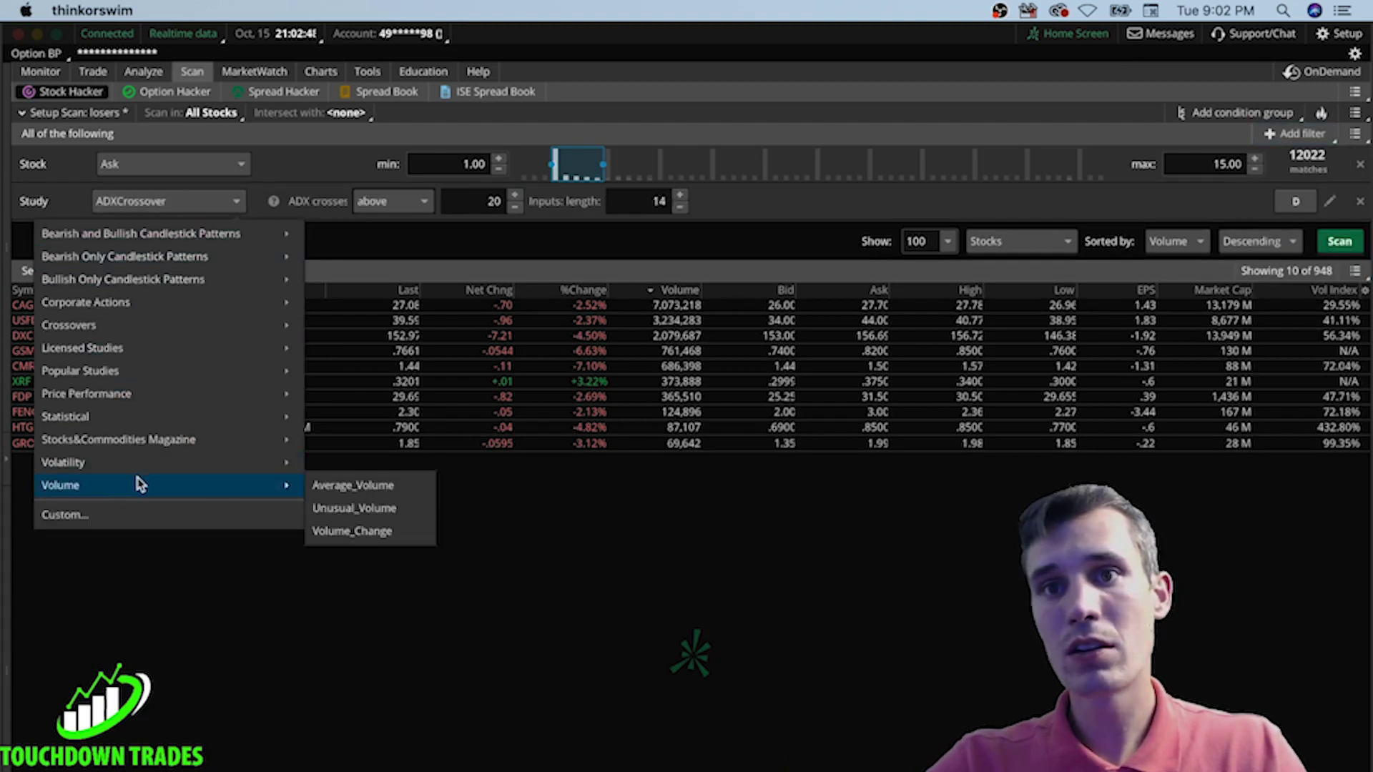
{"action": "left_click", "coordinate": [365, 485]}
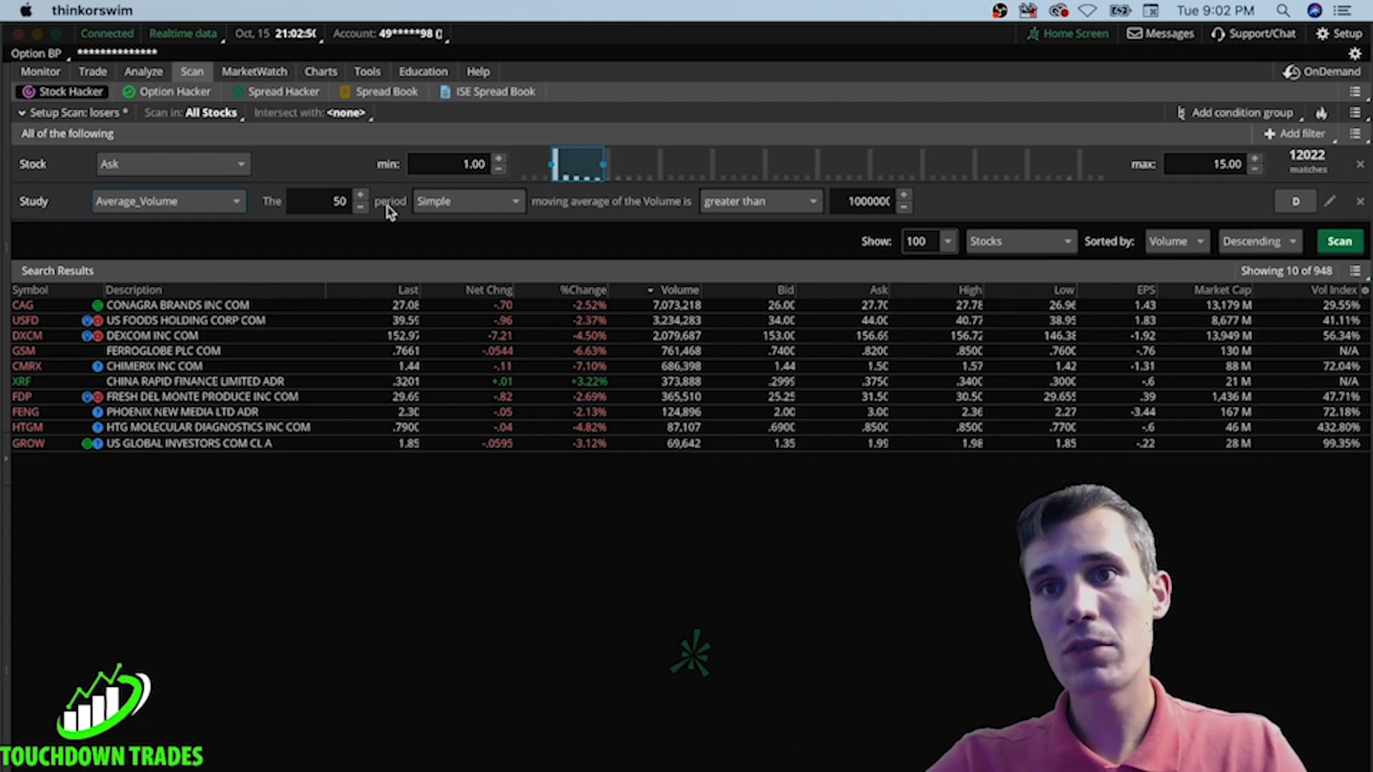
{"action": "double_click", "coordinate": [864, 202]}
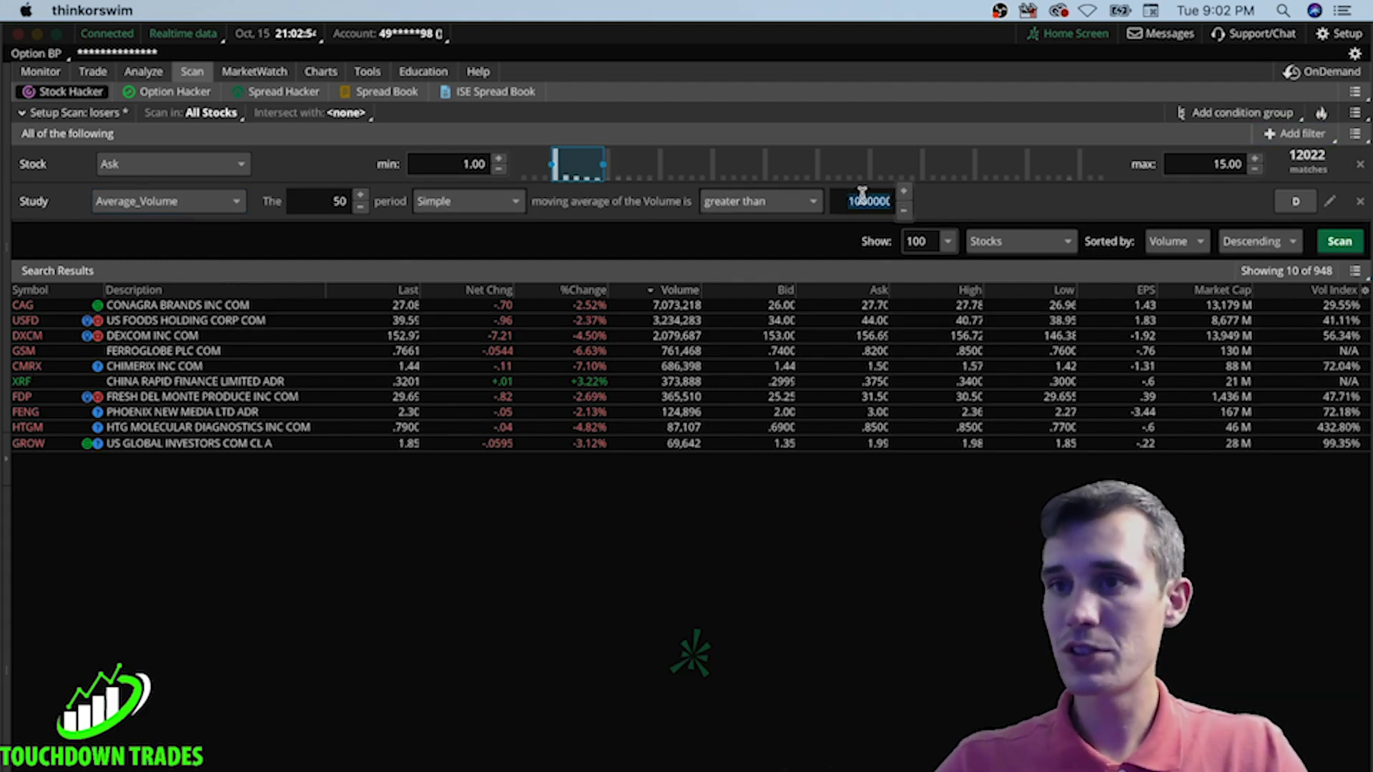
{"action": "type", "text": "100"}
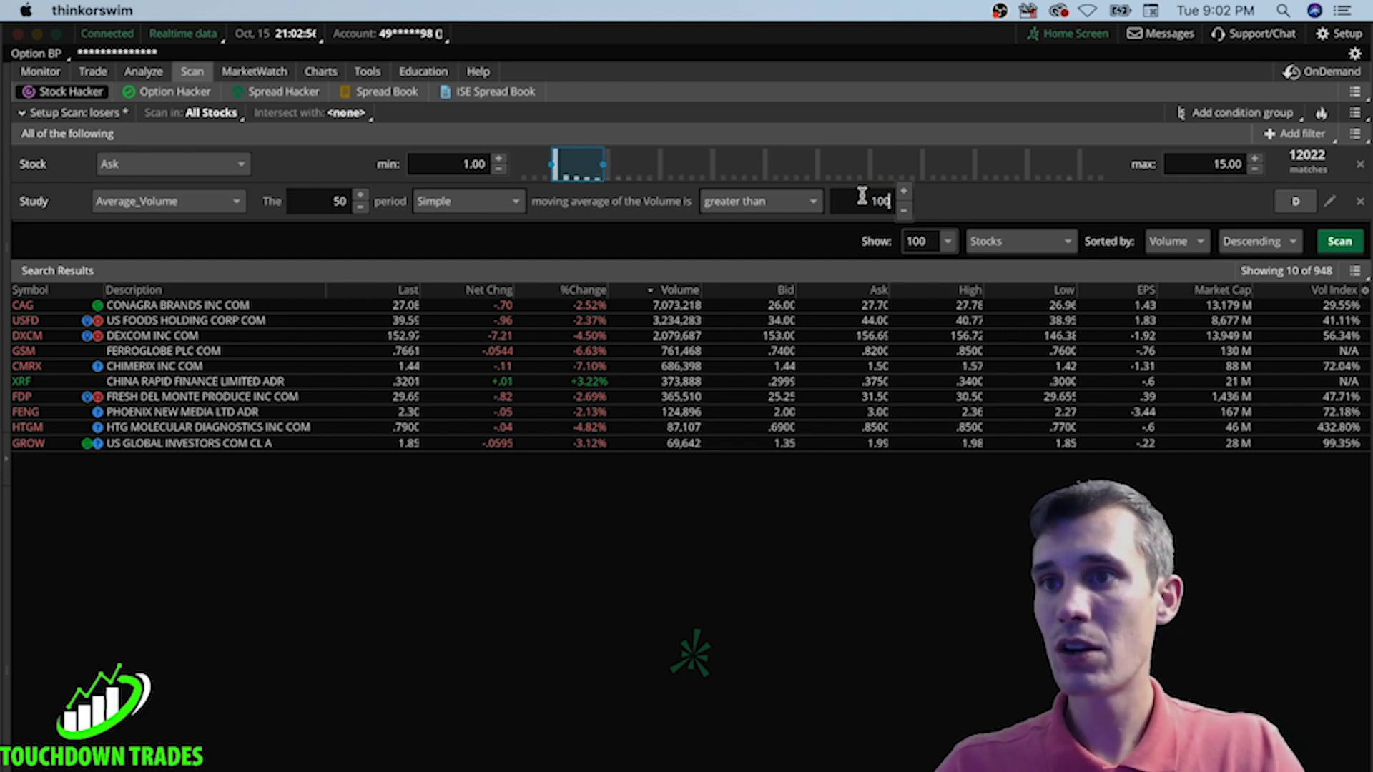
{"action": "type", "text": "0"}
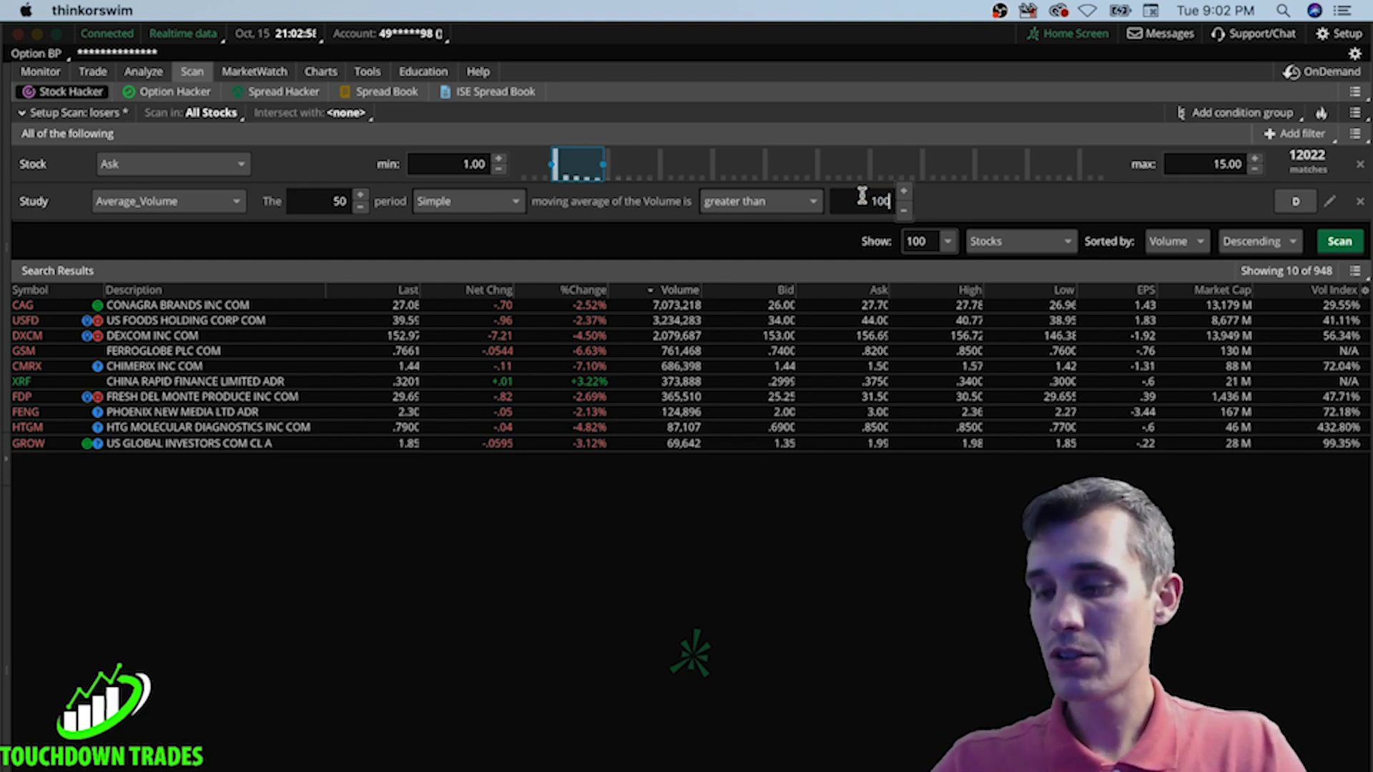
{"action": "type", "text": "0"}
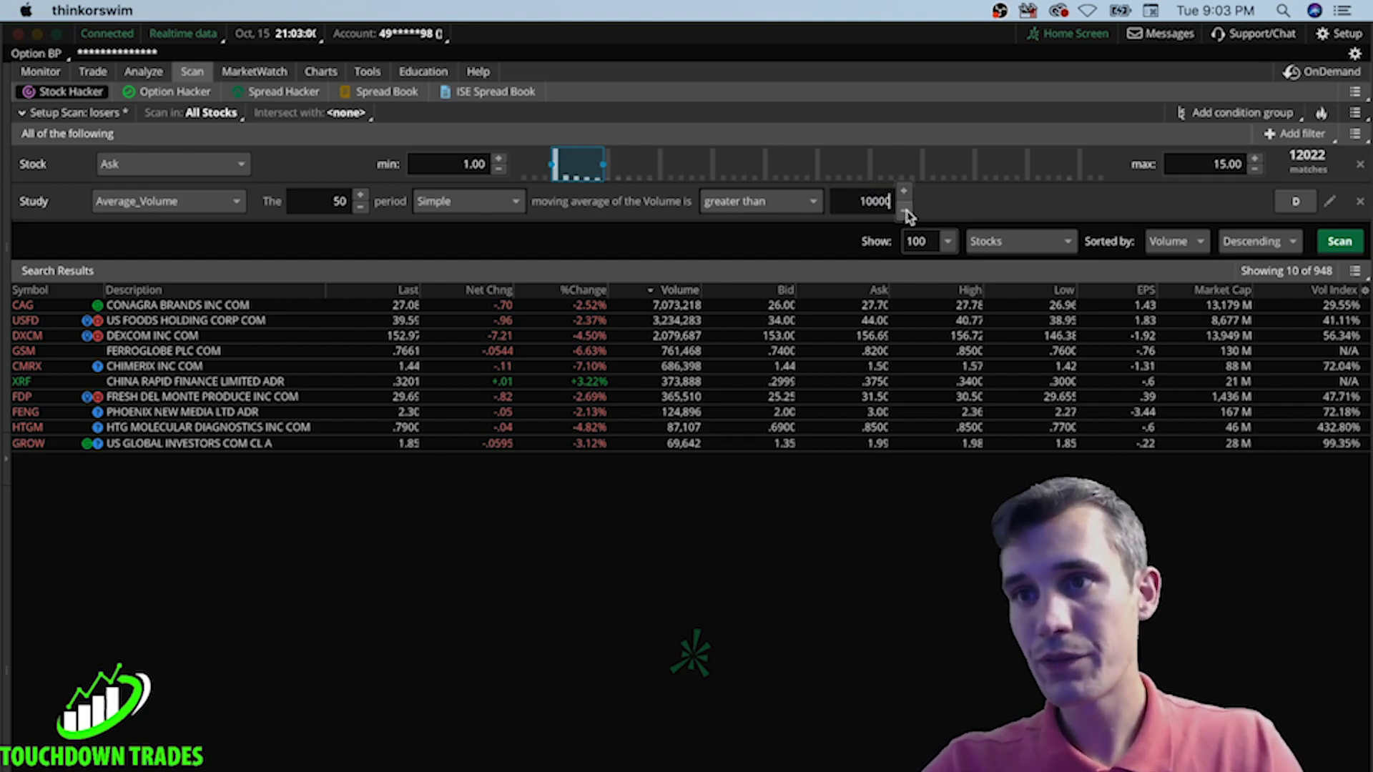
{"action": "type", "text": "0"}
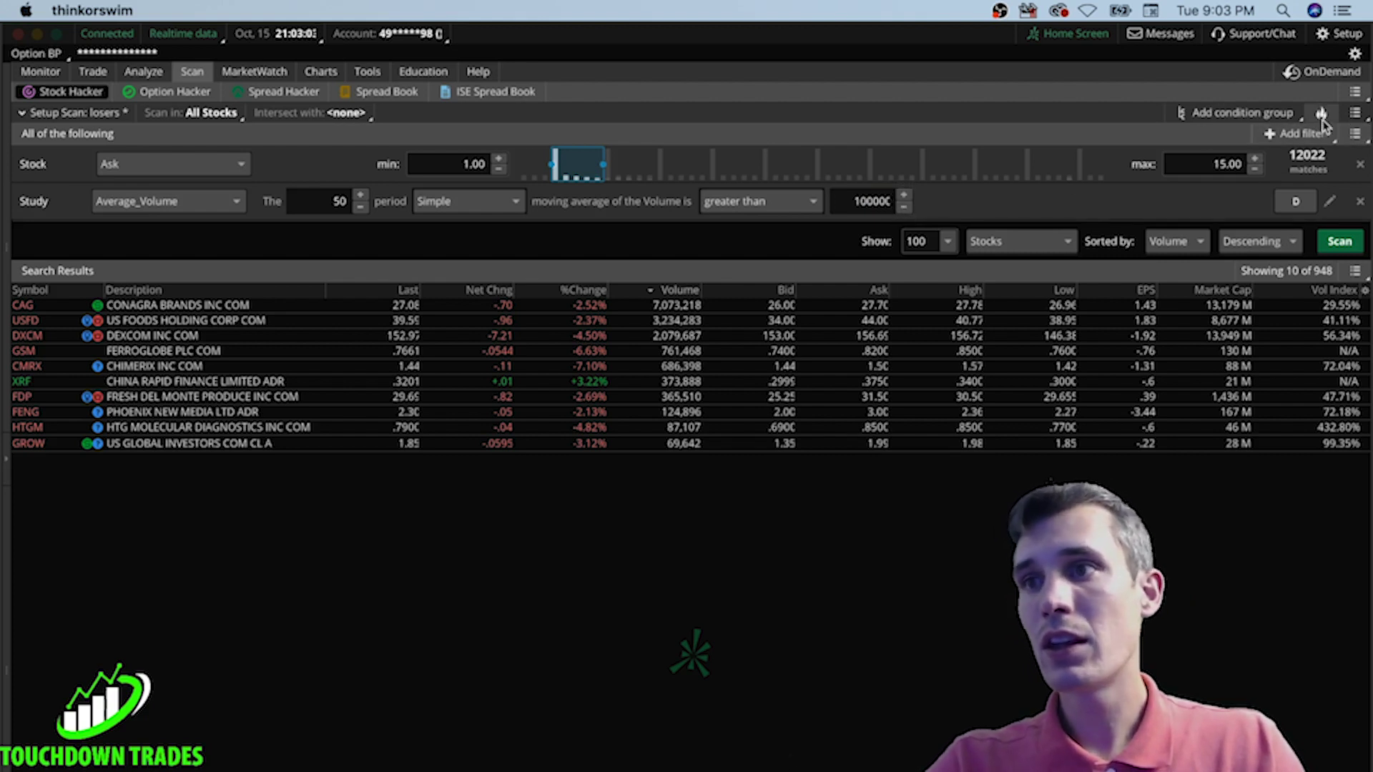
{"action": "left_click", "coordinate": [1356, 118]}
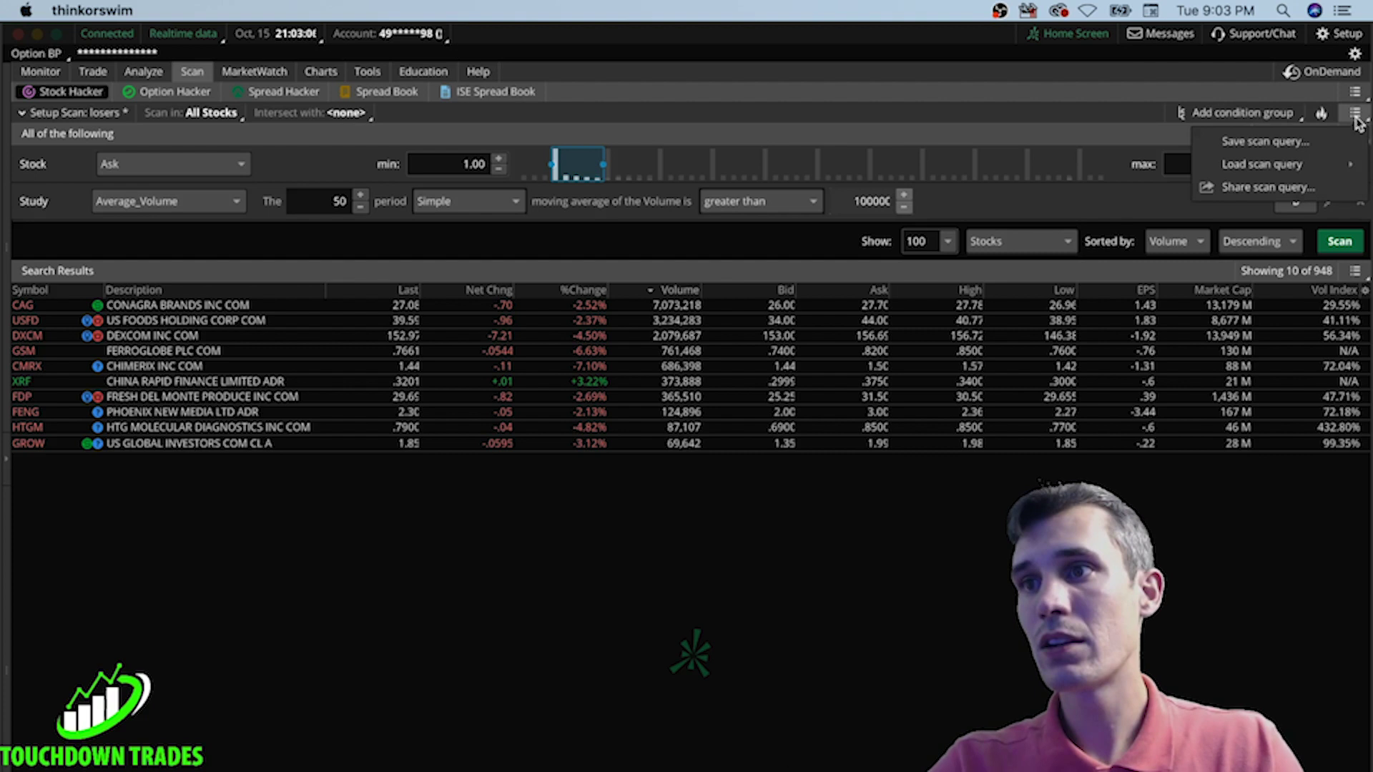
{"action": "left_click", "coordinate": [1098, 100]}
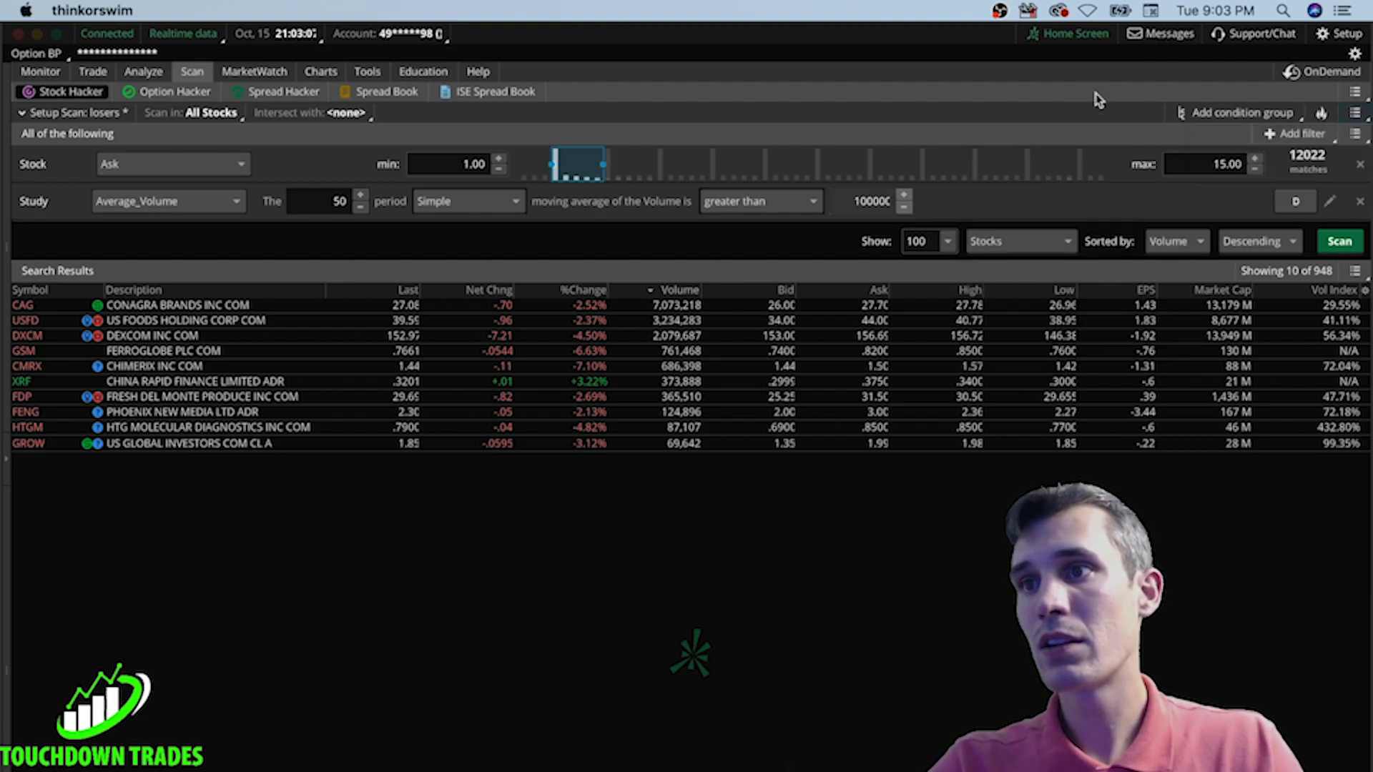
{"action": "left_click", "coordinate": [1355, 134]}
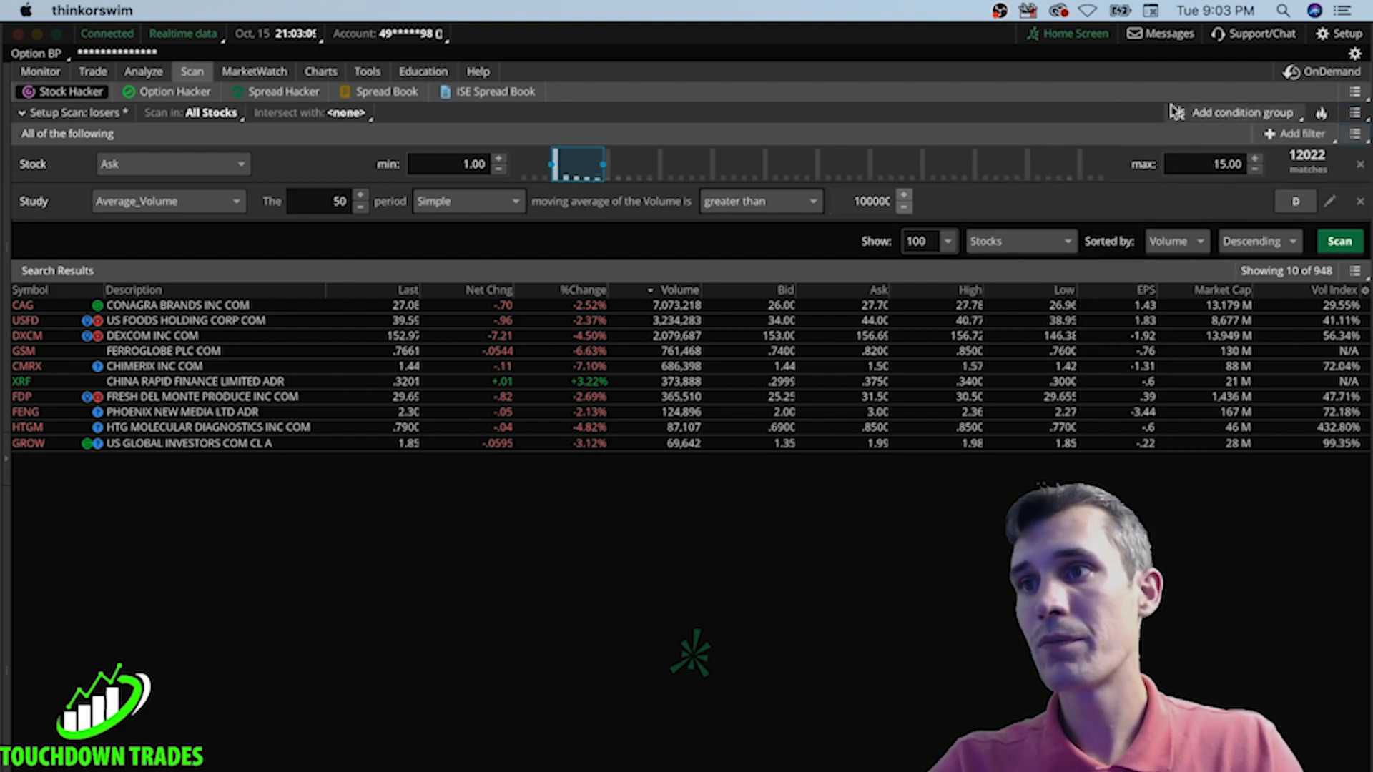
{"action": "left_click", "coordinate": [1294, 136]}
Add a new filter row and pick the Price_Change study after browsing categories
{"action": "left_click", "coordinate": [1261, 163]}
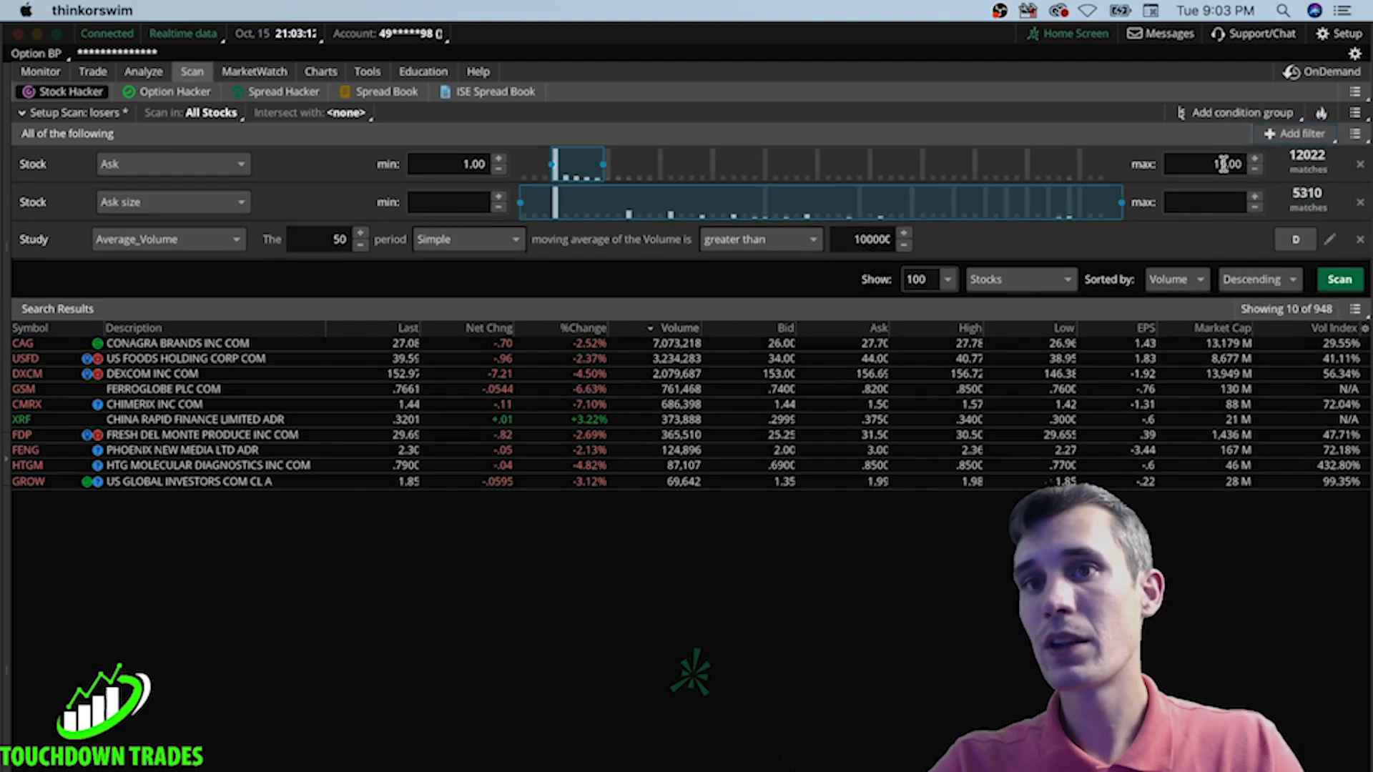
{"action": "left_click", "coordinate": [166, 243]}
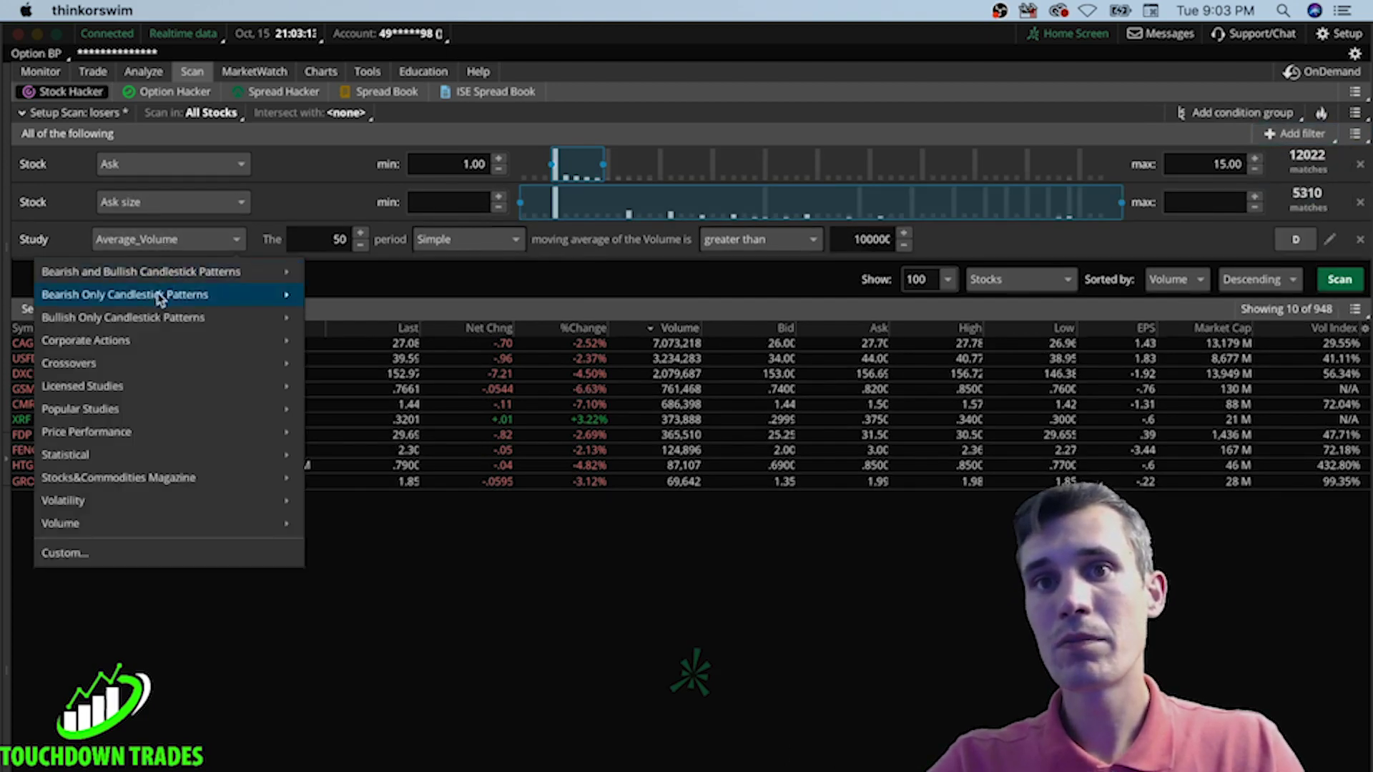
{"action": "left_click", "coordinate": [153, 318]}
{"action": "left_click", "coordinate": [159, 251]}
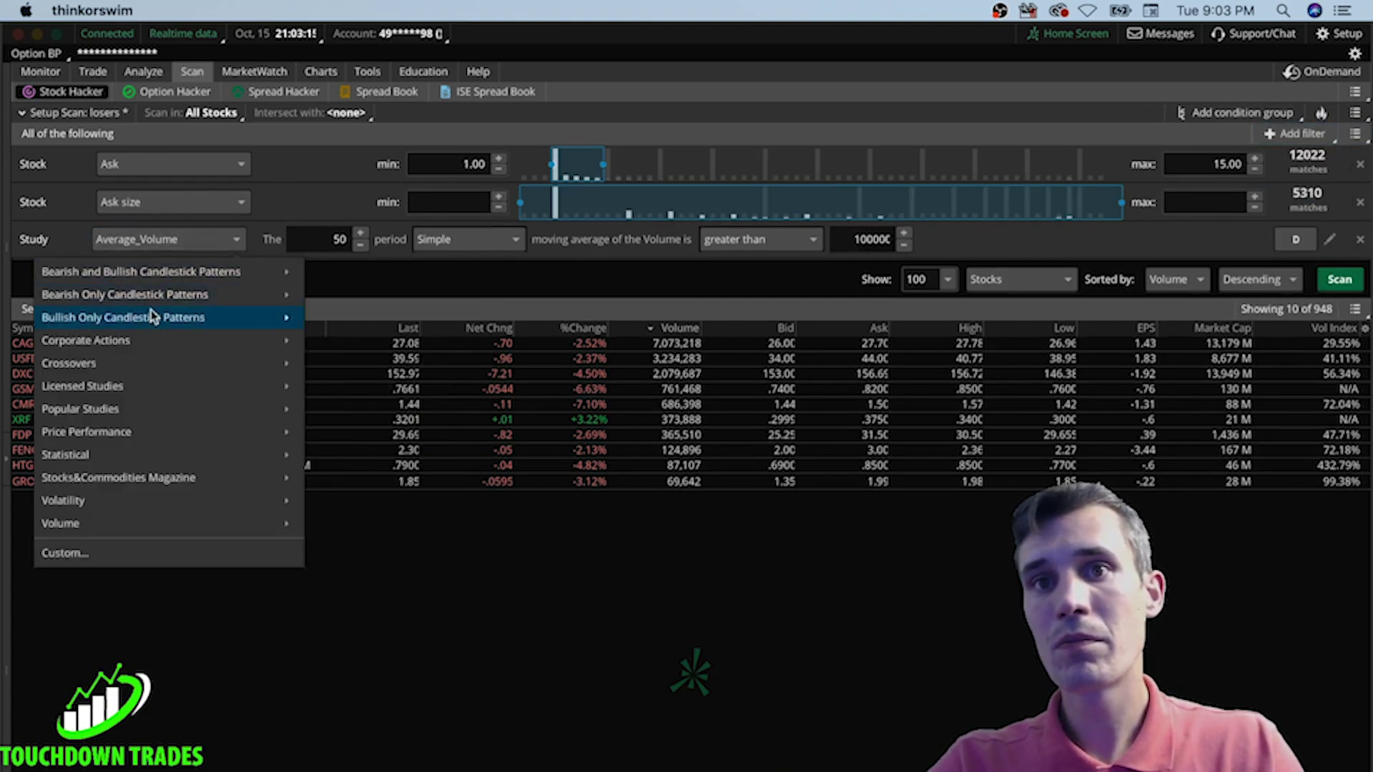
{"action": "left_click", "coordinate": [153, 318]}
{"action": "left_click", "coordinate": [156, 245]}
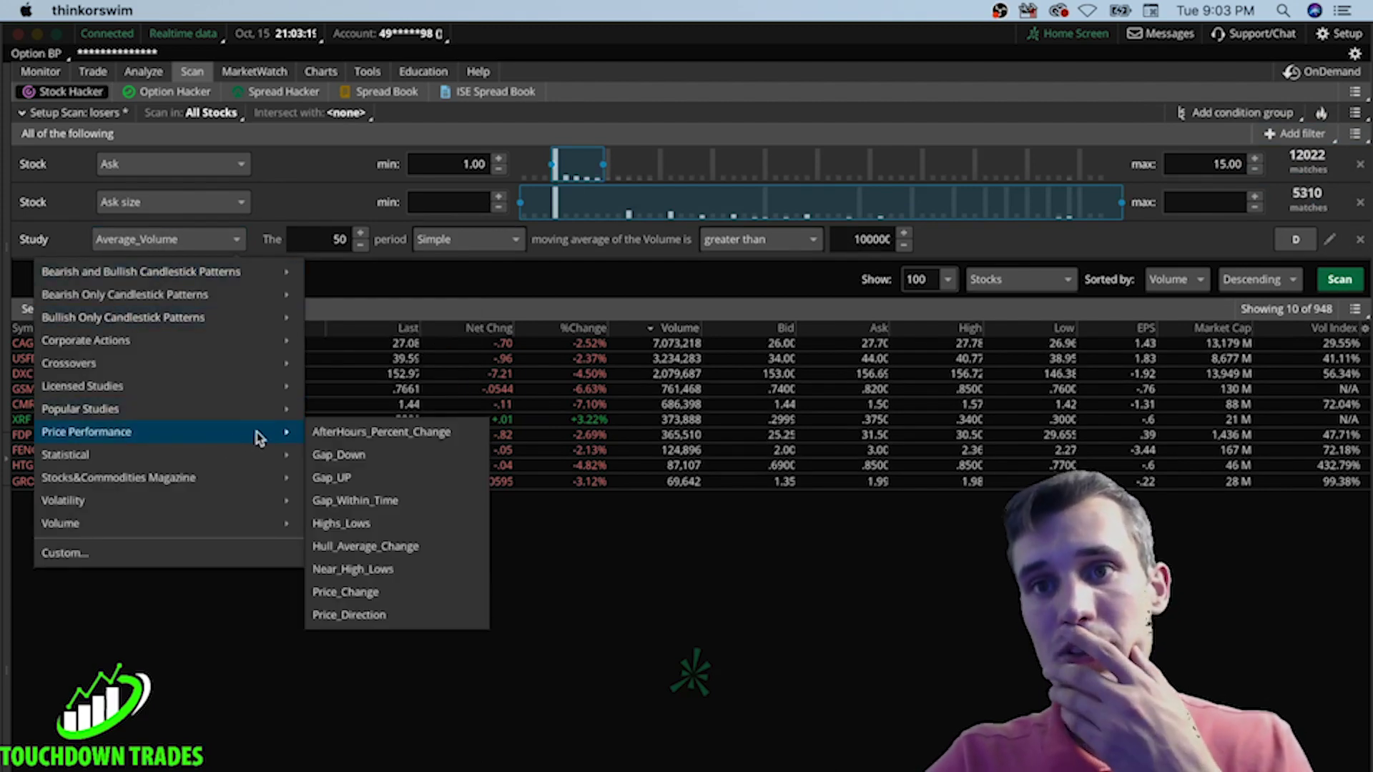
{"action": "mouse_move", "coordinate": [86, 431]}
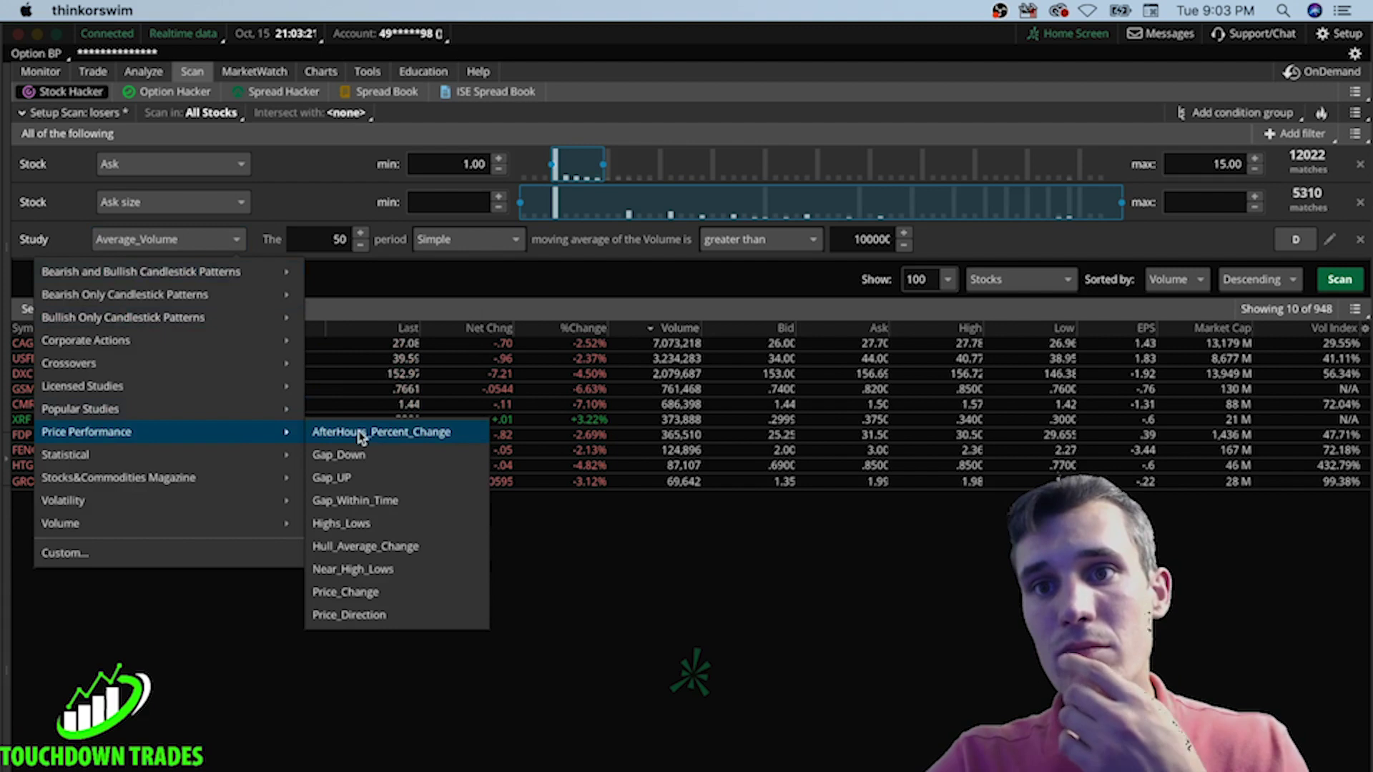
{"action": "left_click", "coordinate": [391, 594]}
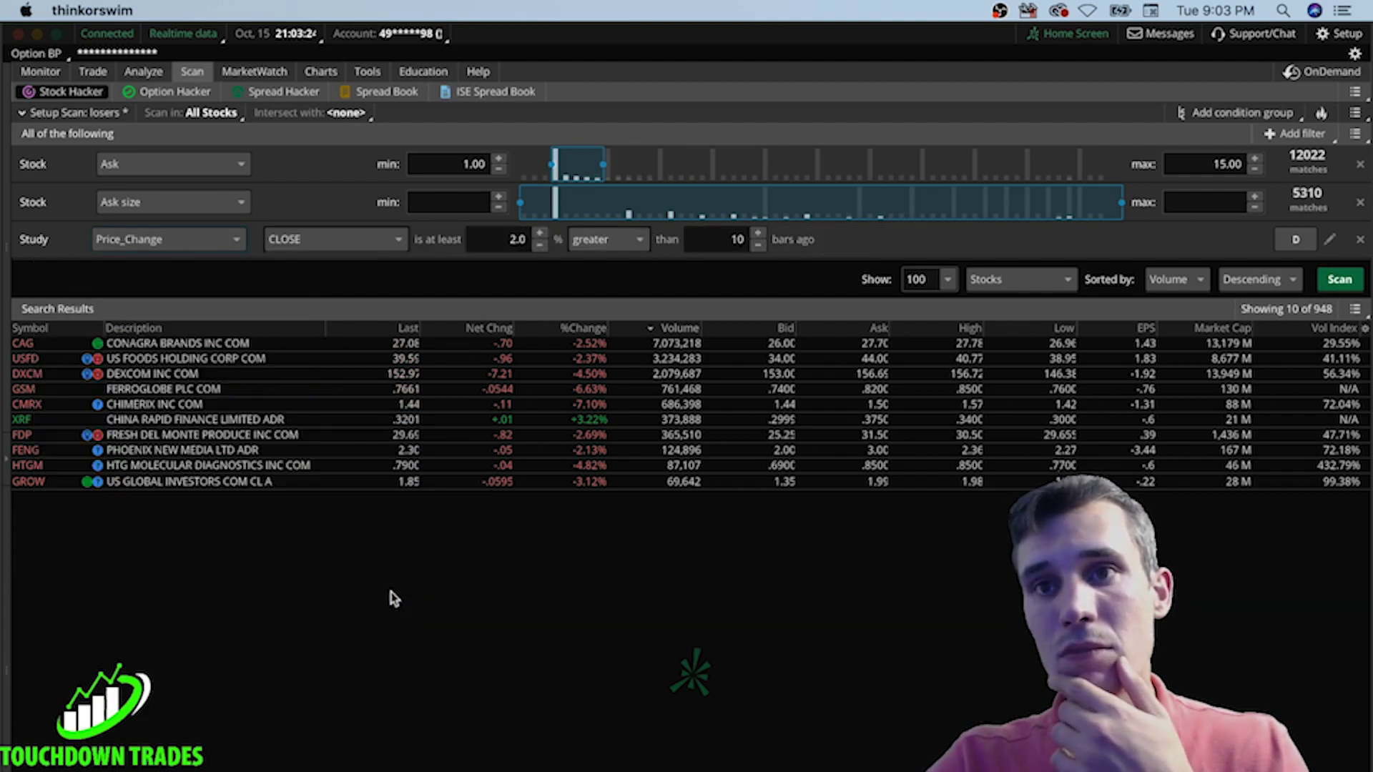
Require CLOSE at least 10% greater than 14 bars ago, then run the scan
{"action": "left_click", "coordinate": [349, 246]}
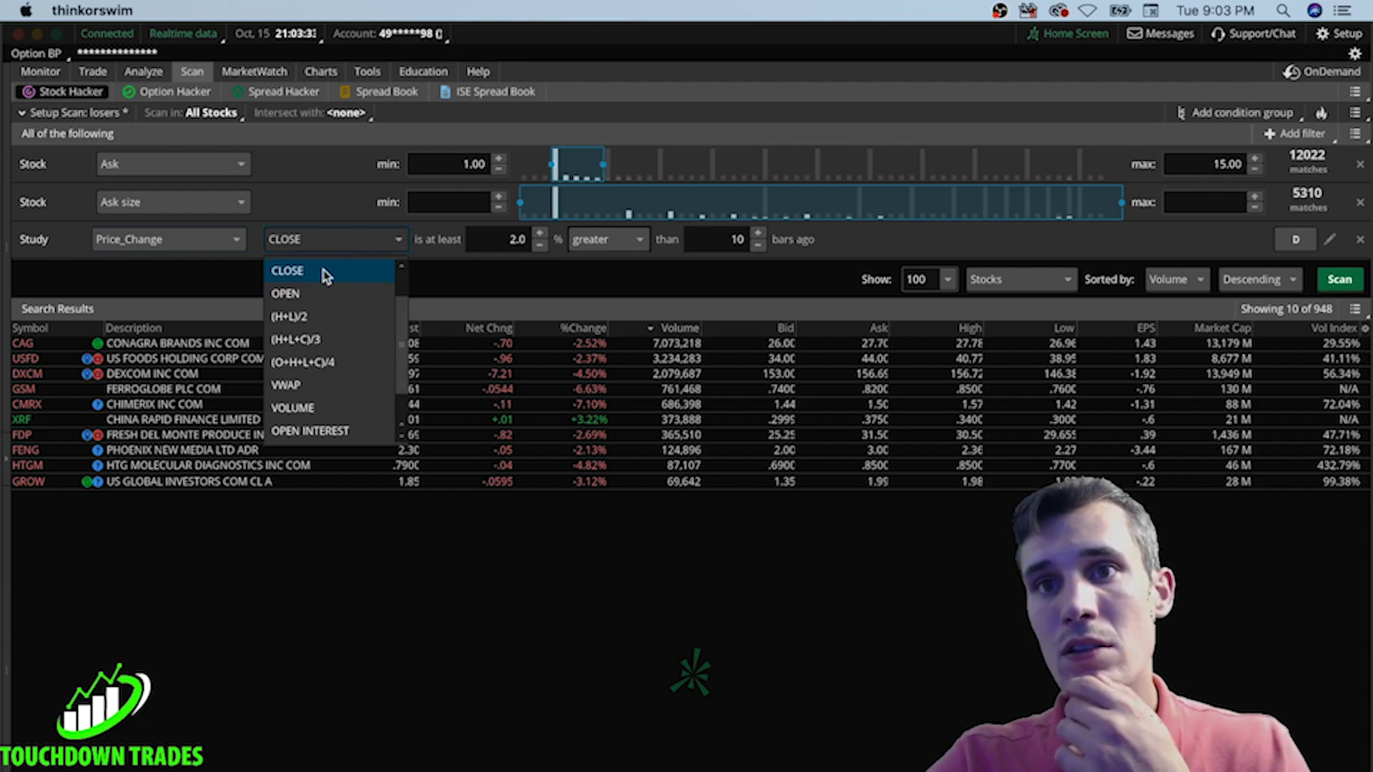
{"action": "left_click", "coordinate": [325, 271]}
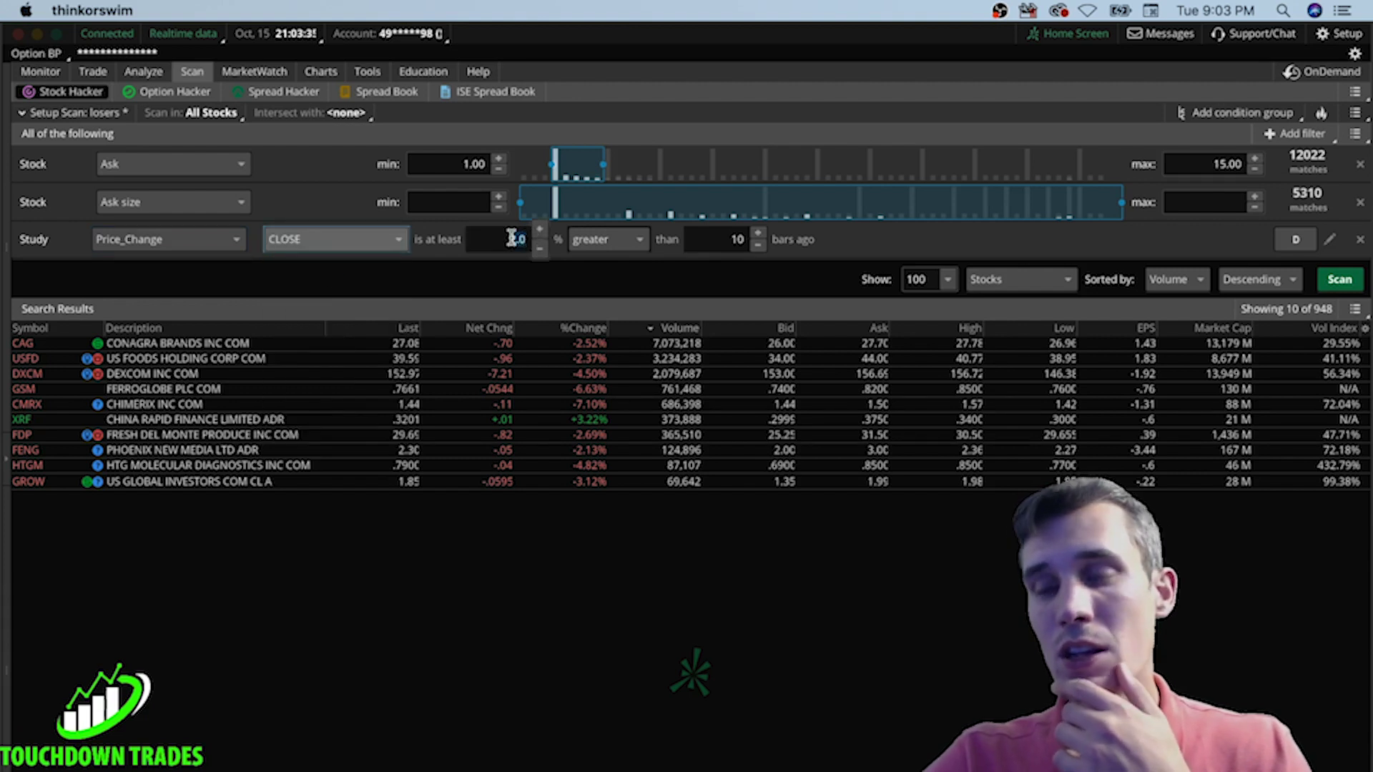
{"action": "type", "text": "10"}
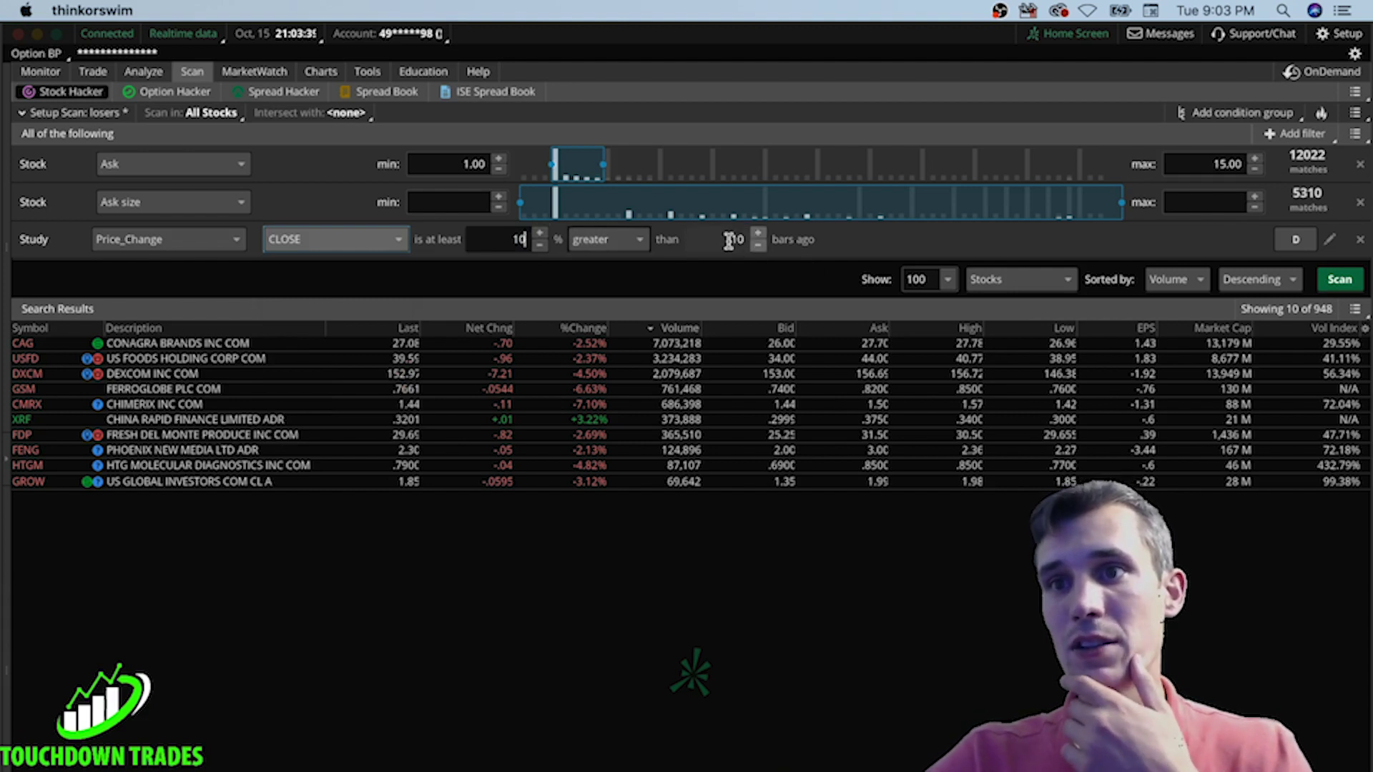
{"action": "double_click", "coordinate": [728, 241]}
{"action": "type", "text": "14"}
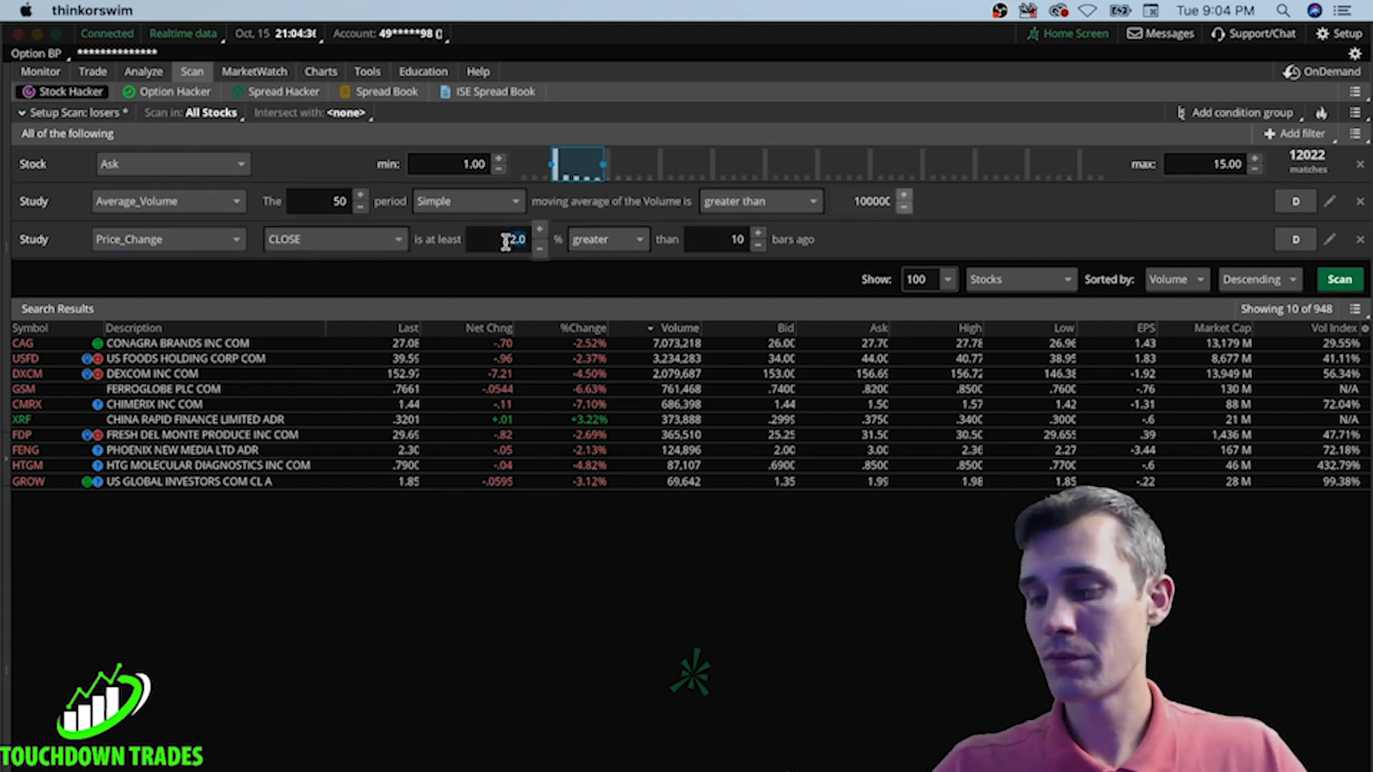
{"action": "type", "text": "10"}
{"action": "left_click", "coordinate": [505, 243]}
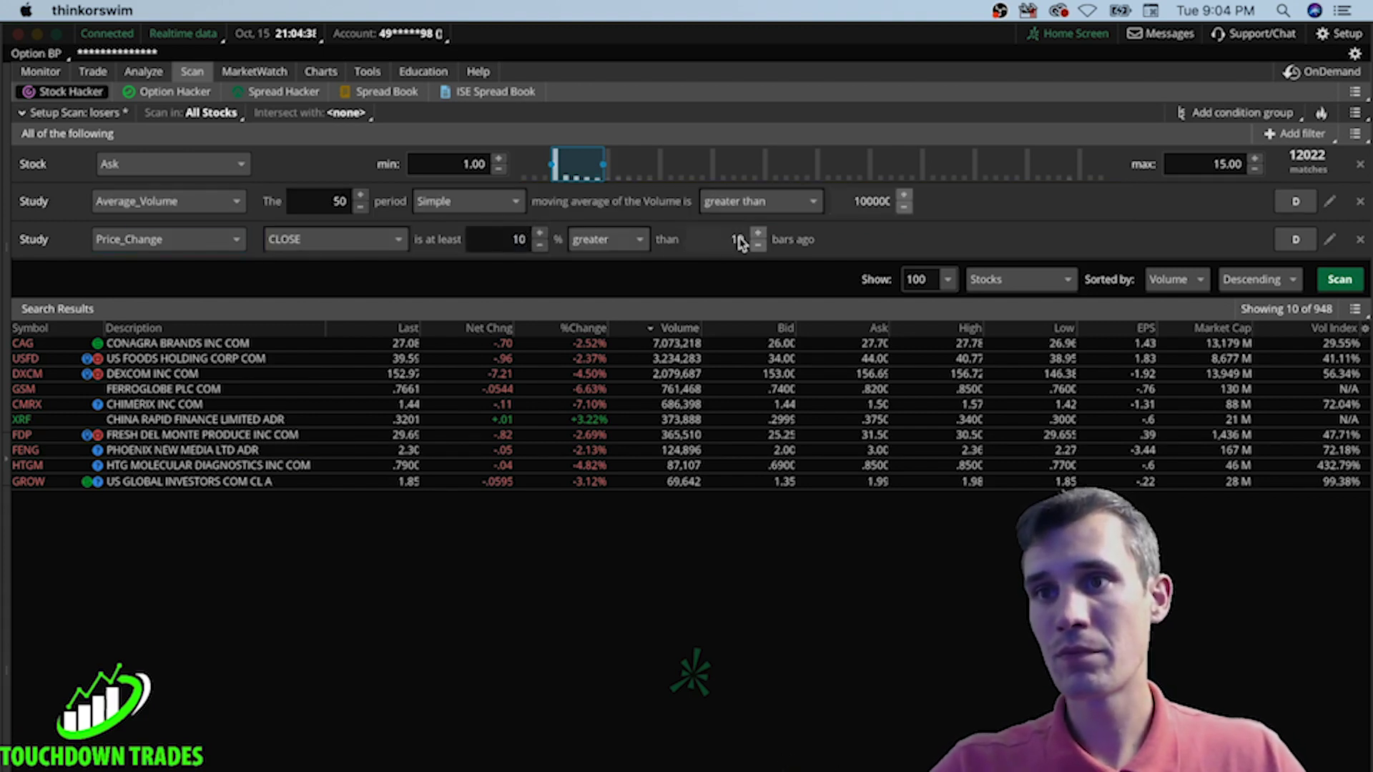
{"action": "double_click", "coordinate": [737, 240]}
{"action": "type", "text": "14"}
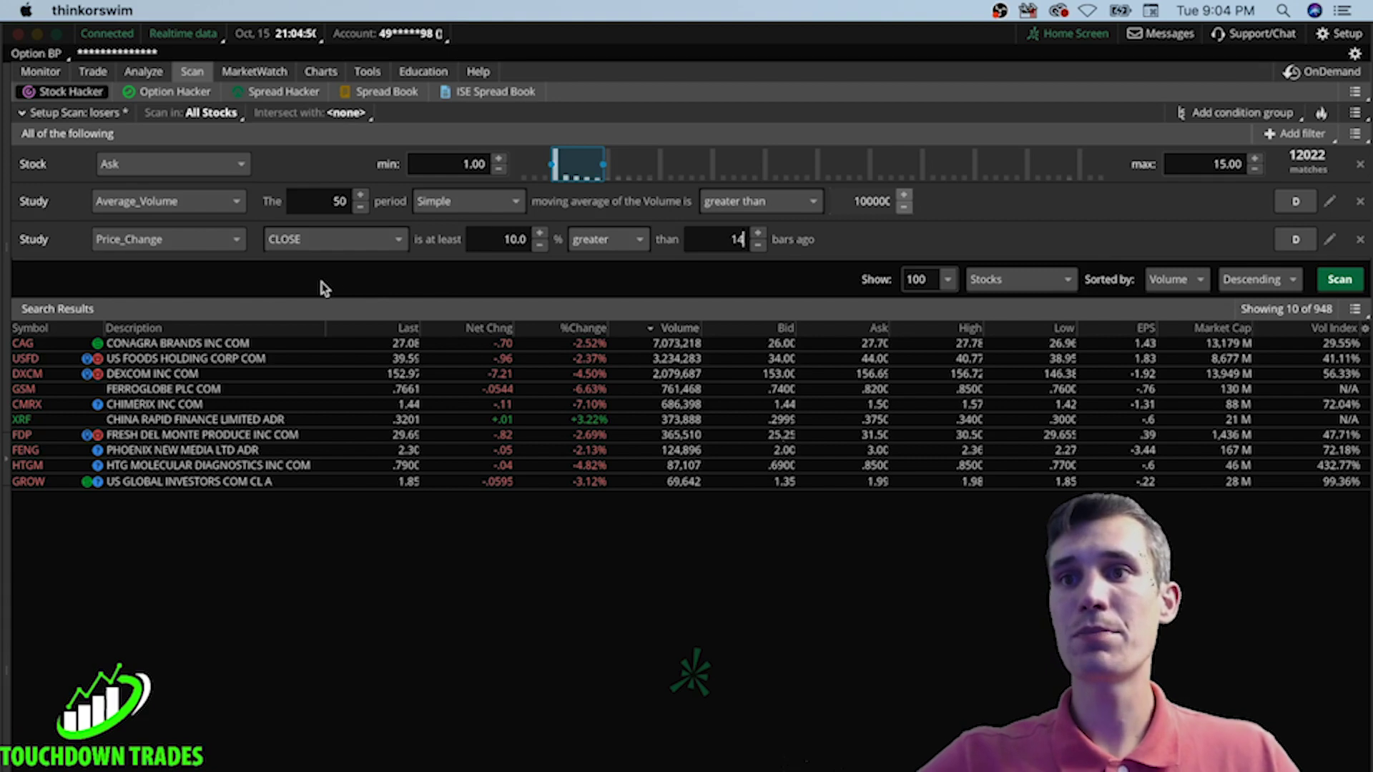
{"action": "left_click", "coordinate": [1356, 283]}
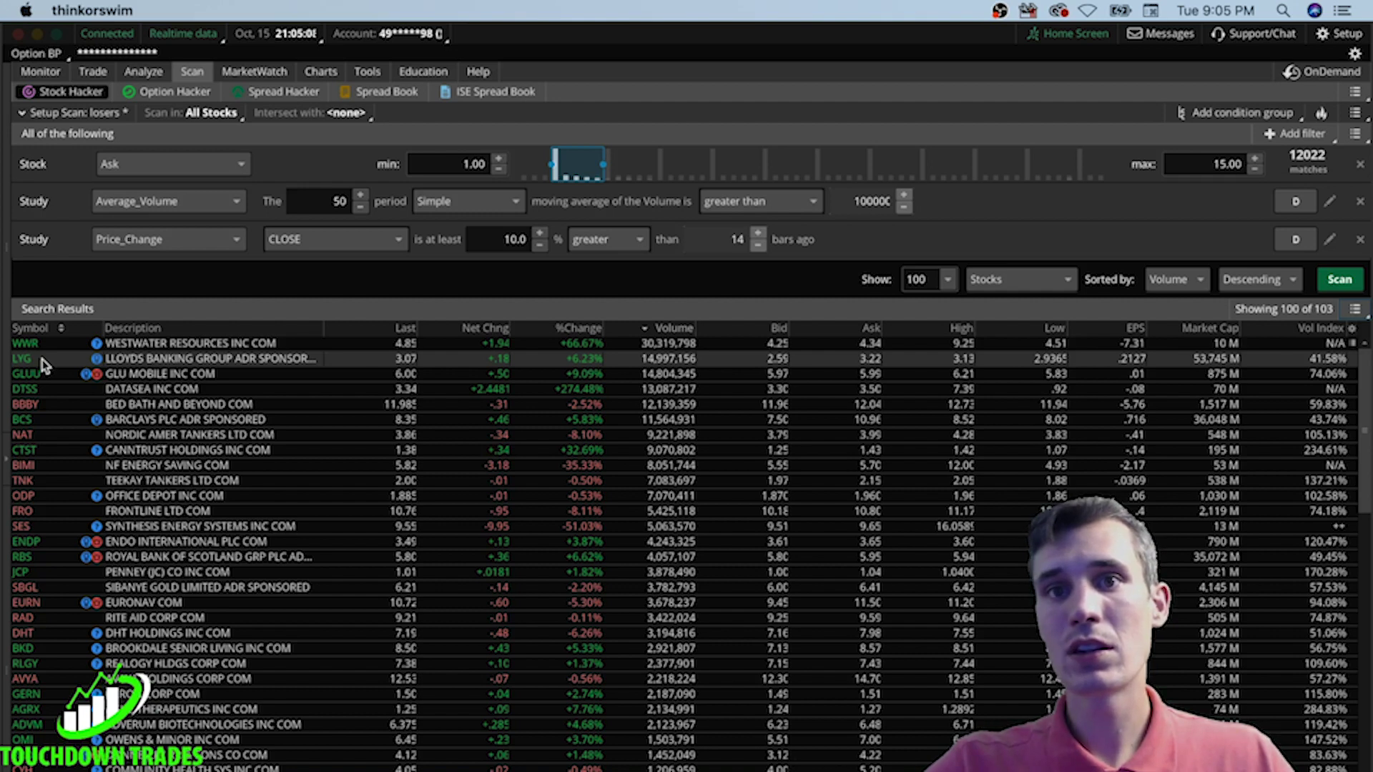
Send LYG from the scan results to the red link group, then go to Charts
{"action": "left_click", "coordinate": [42, 359]}
{"action": "right_click", "coordinate": [42, 360]}
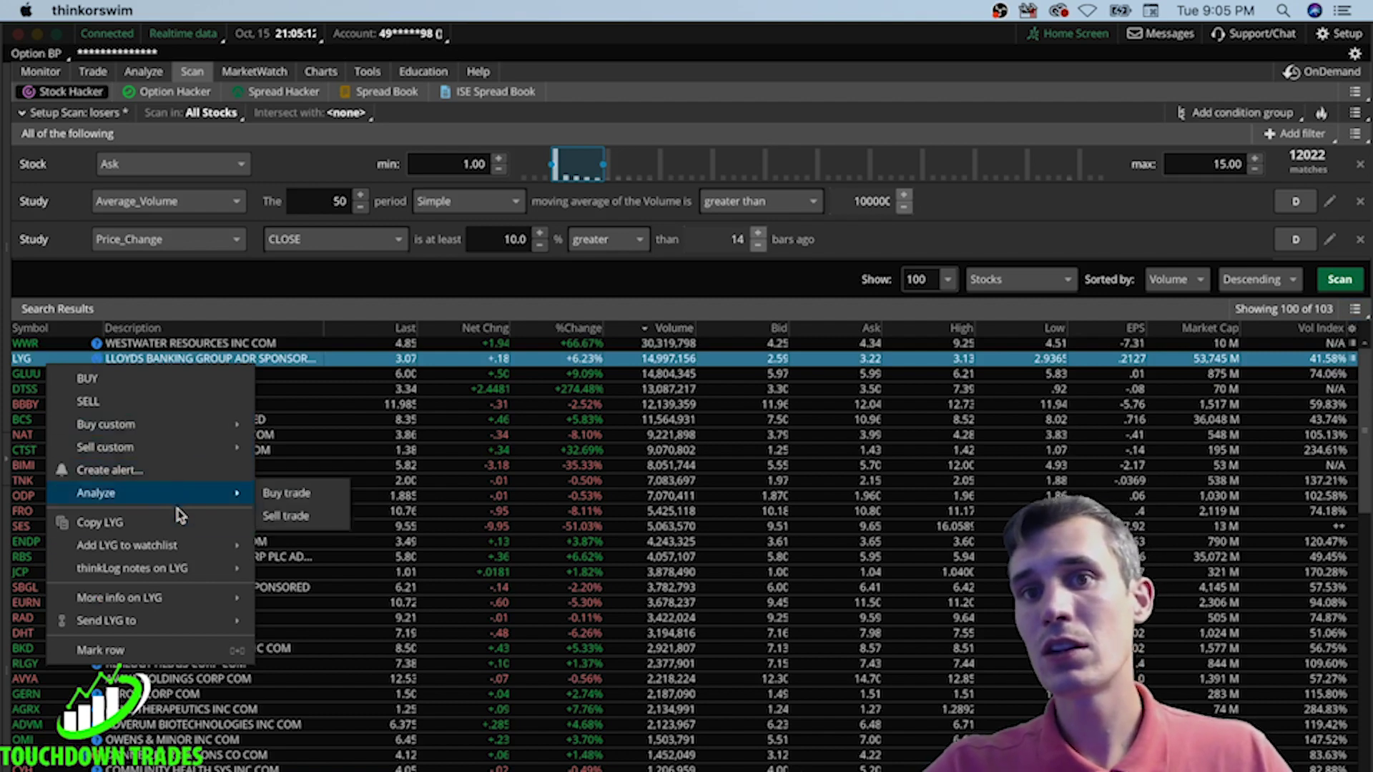
{"action": "mouse_move", "coordinate": [106, 620]}
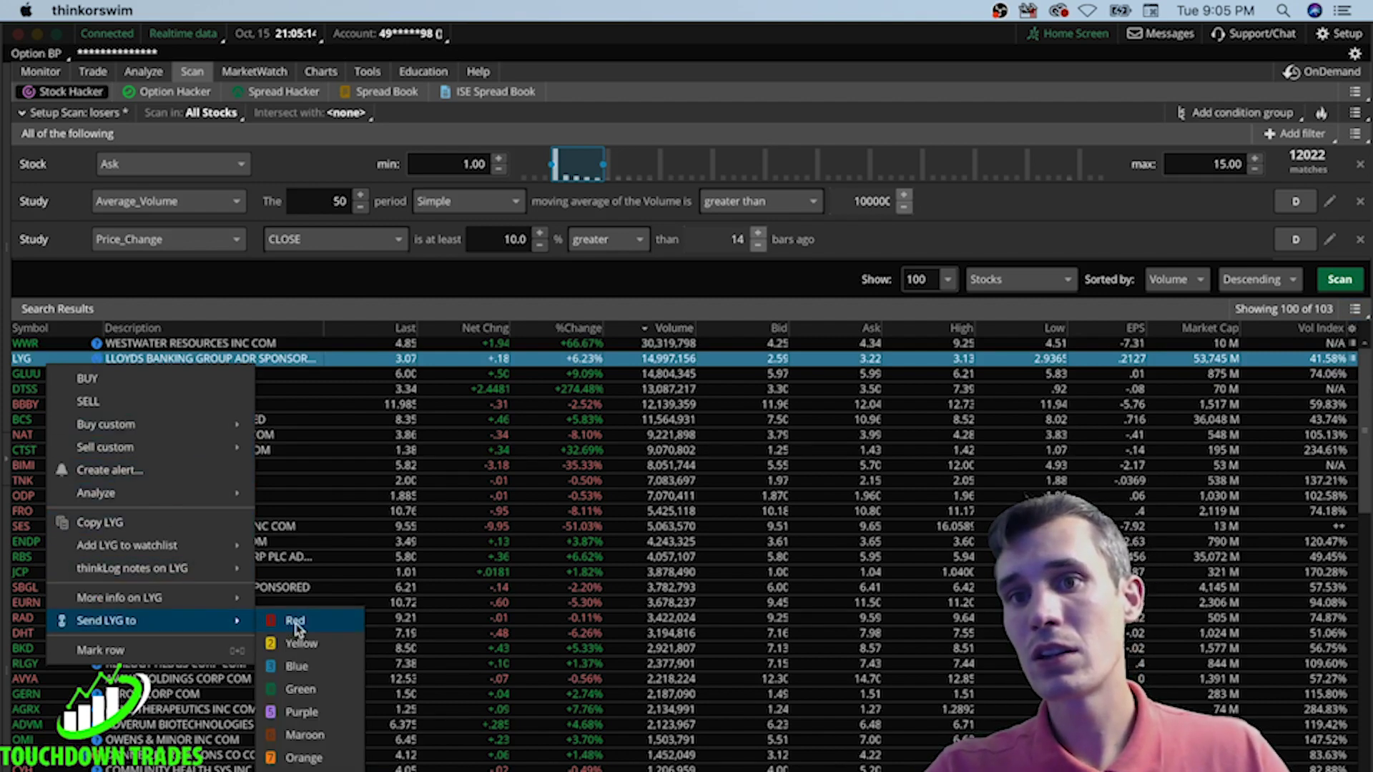
{"action": "left_click", "coordinate": [295, 622]}
{"action": "mouse_move", "coordinate": [320, 70]}
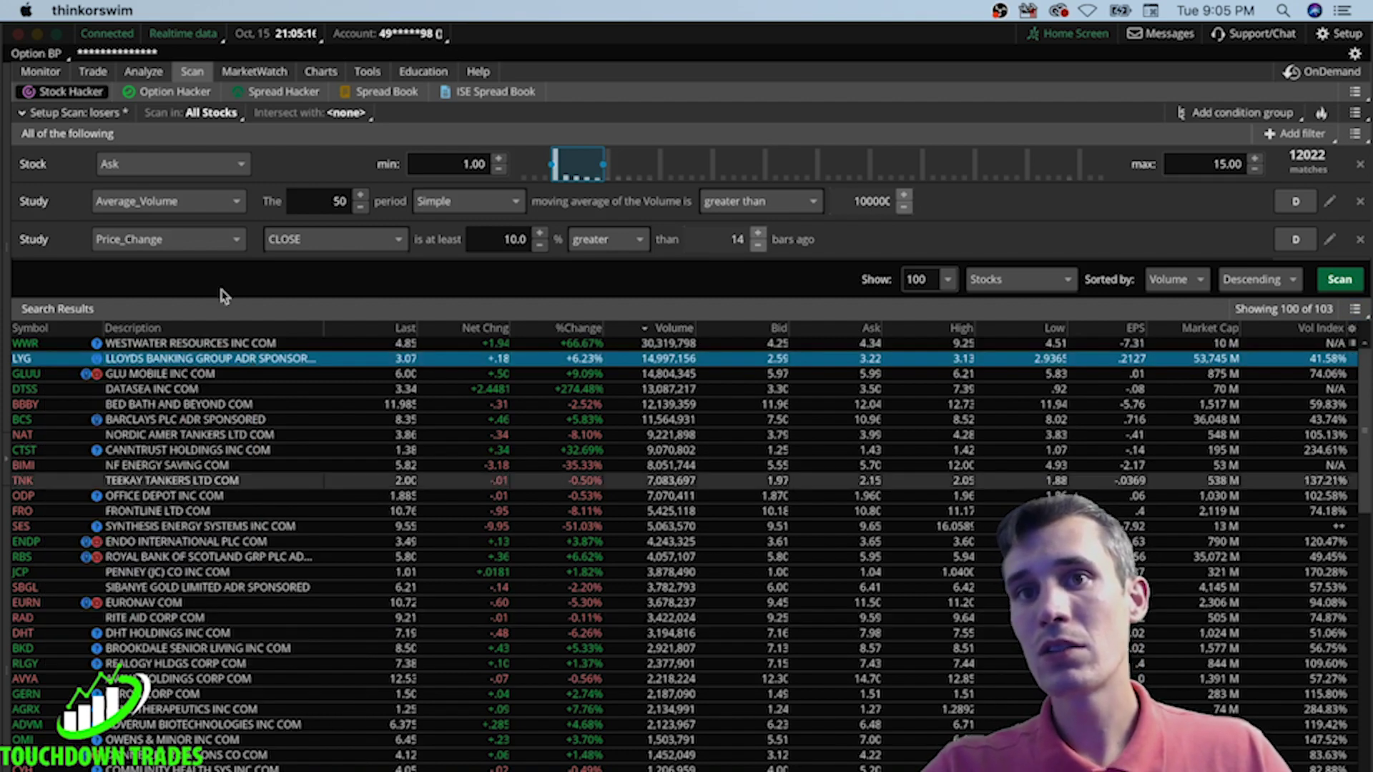
{"action": "left_click", "coordinate": [315, 77]}
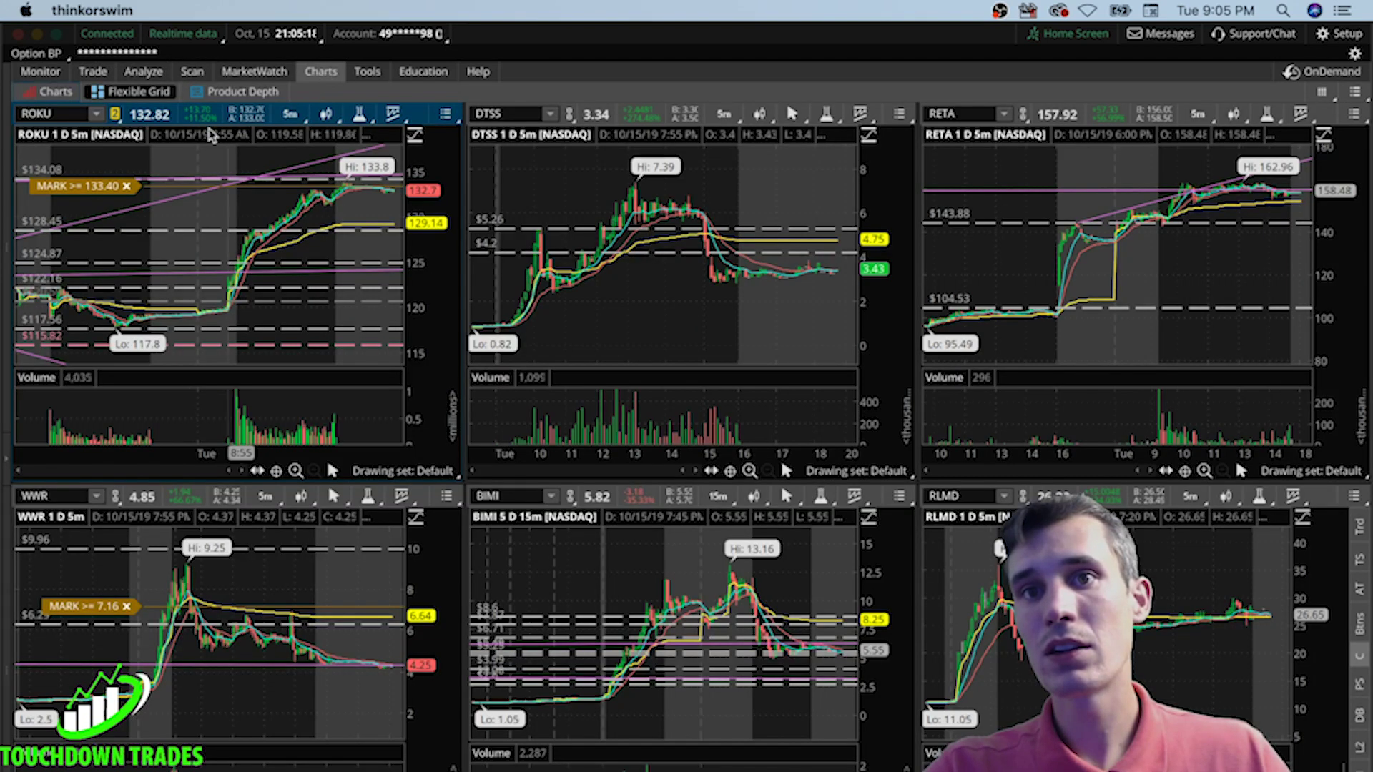
Link the top-left chart to red, maximize it, and set a 1 Y : 1D time frame
{"action": "left_click", "coordinate": [116, 116]}
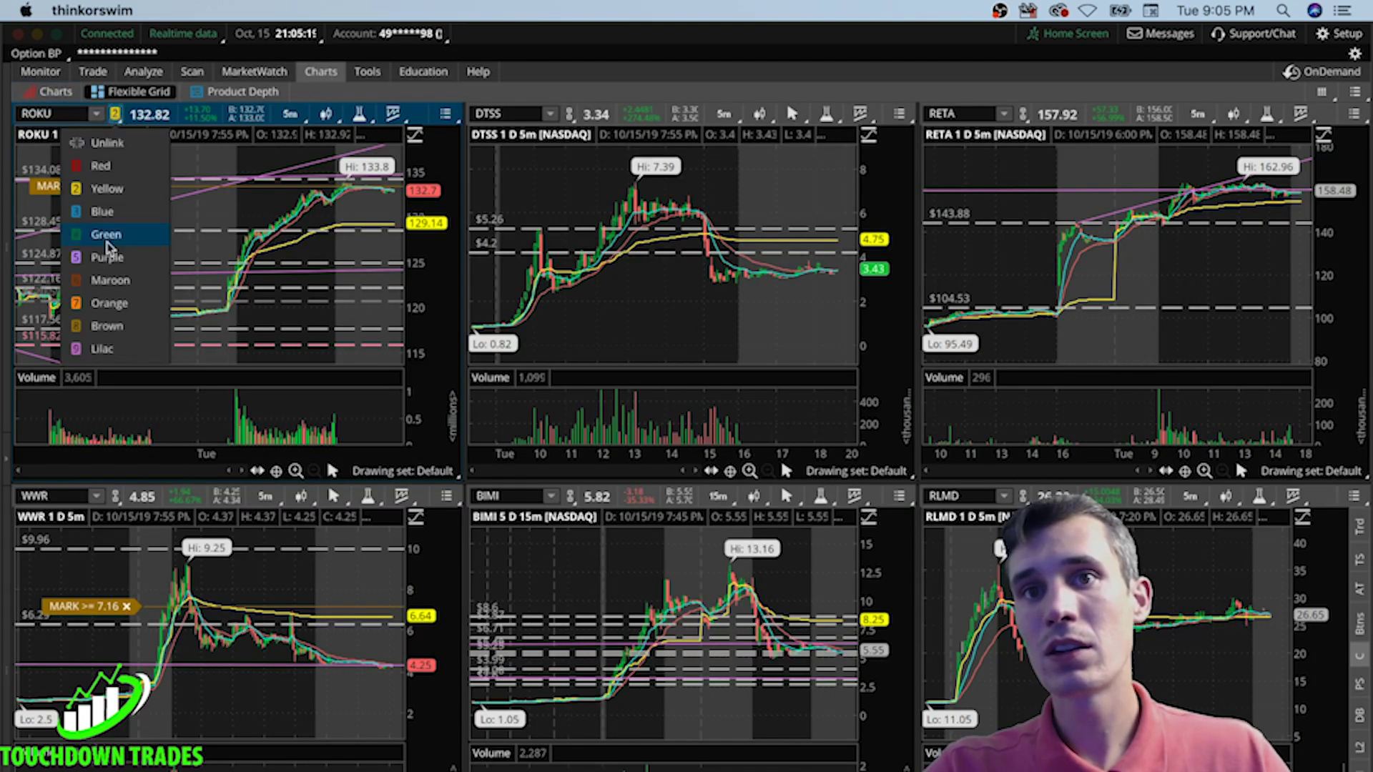
{"action": "left_click", "coordinate": [101, 179]}
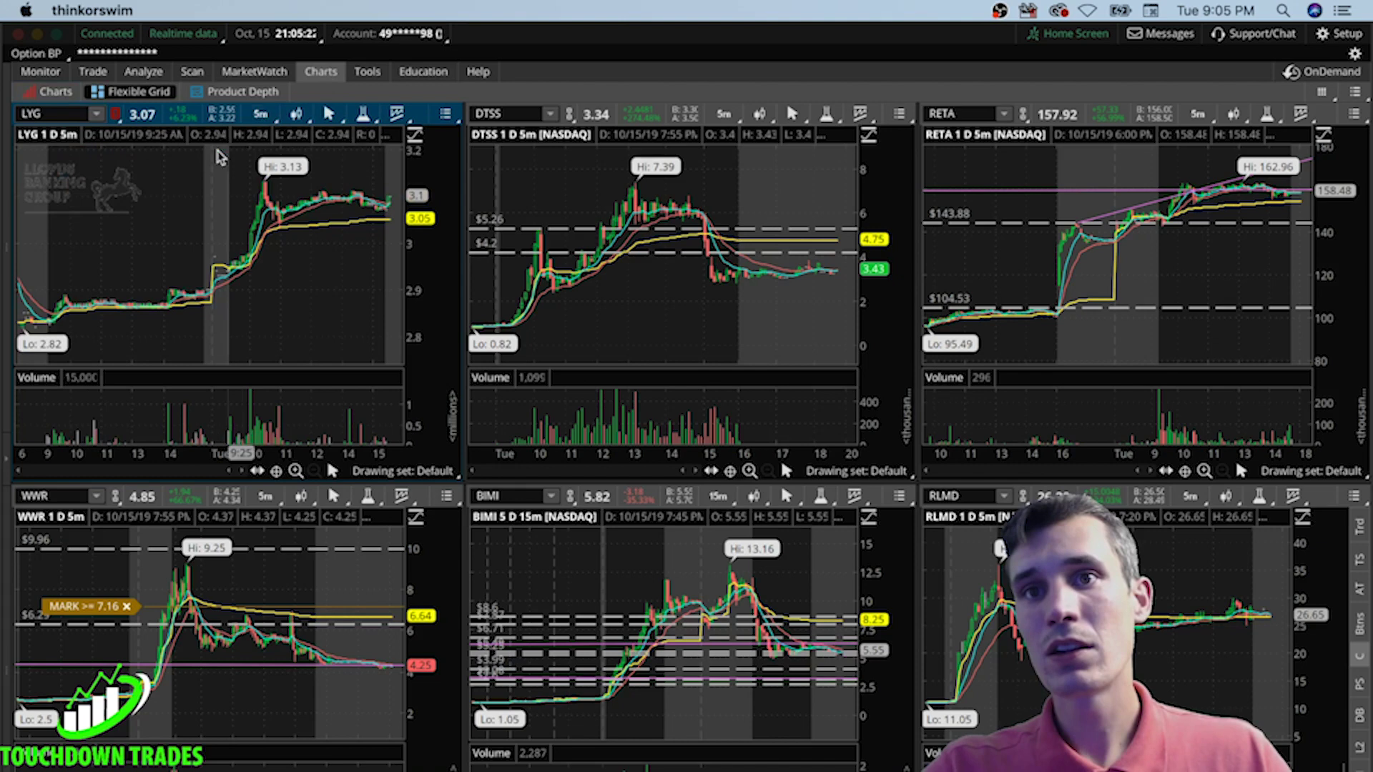
{"action": "right_click", "coordinate": [213, 201]}
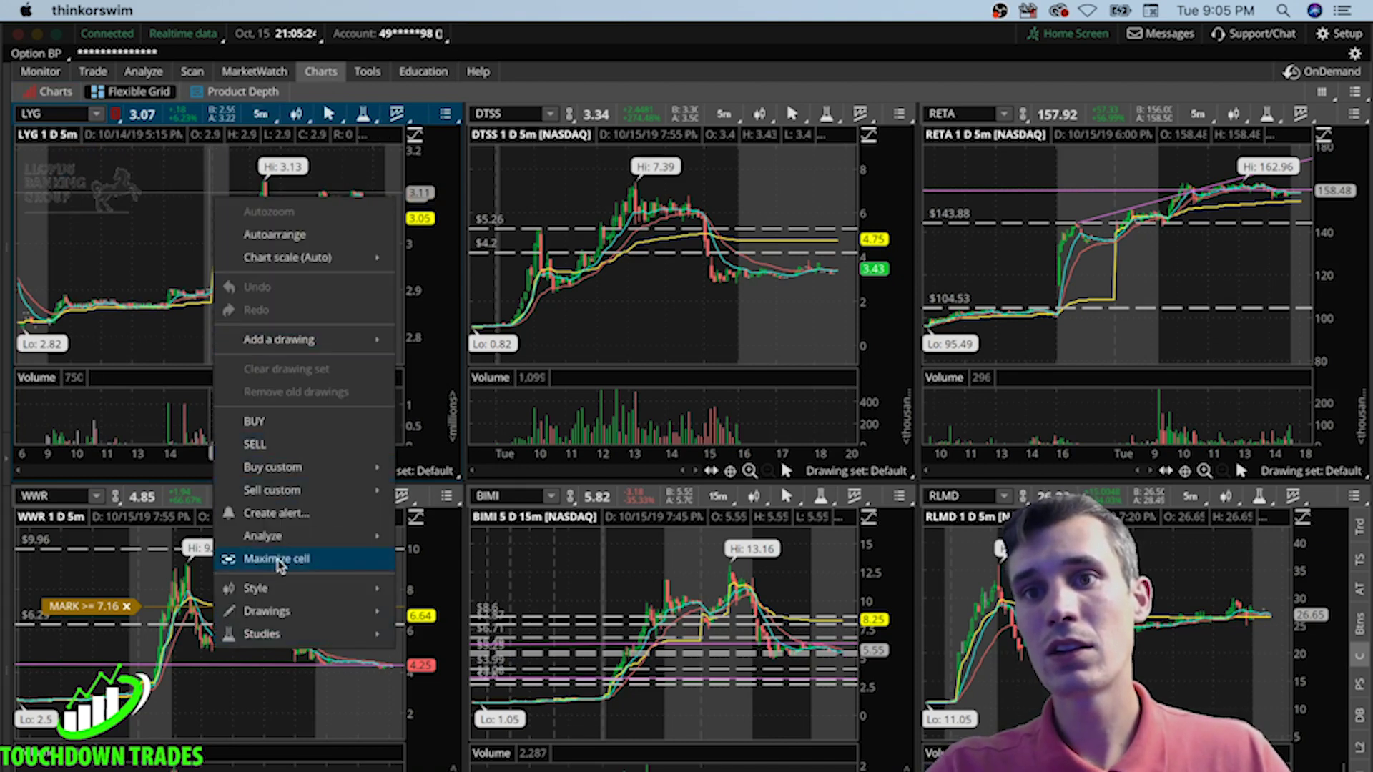
{"action": "left_click", "coordinate": [276, 559]}
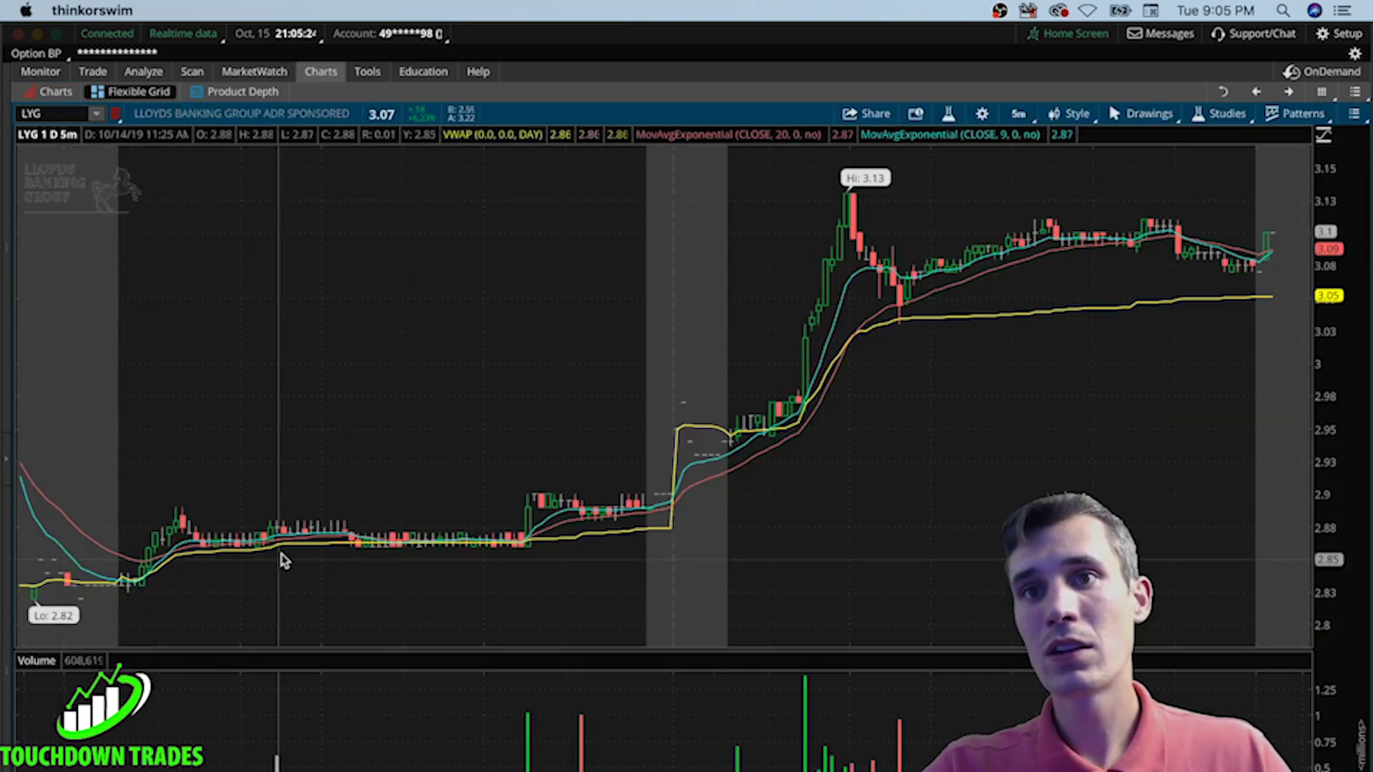
{"action": "left_click", "coordinate": [1021, 114]}
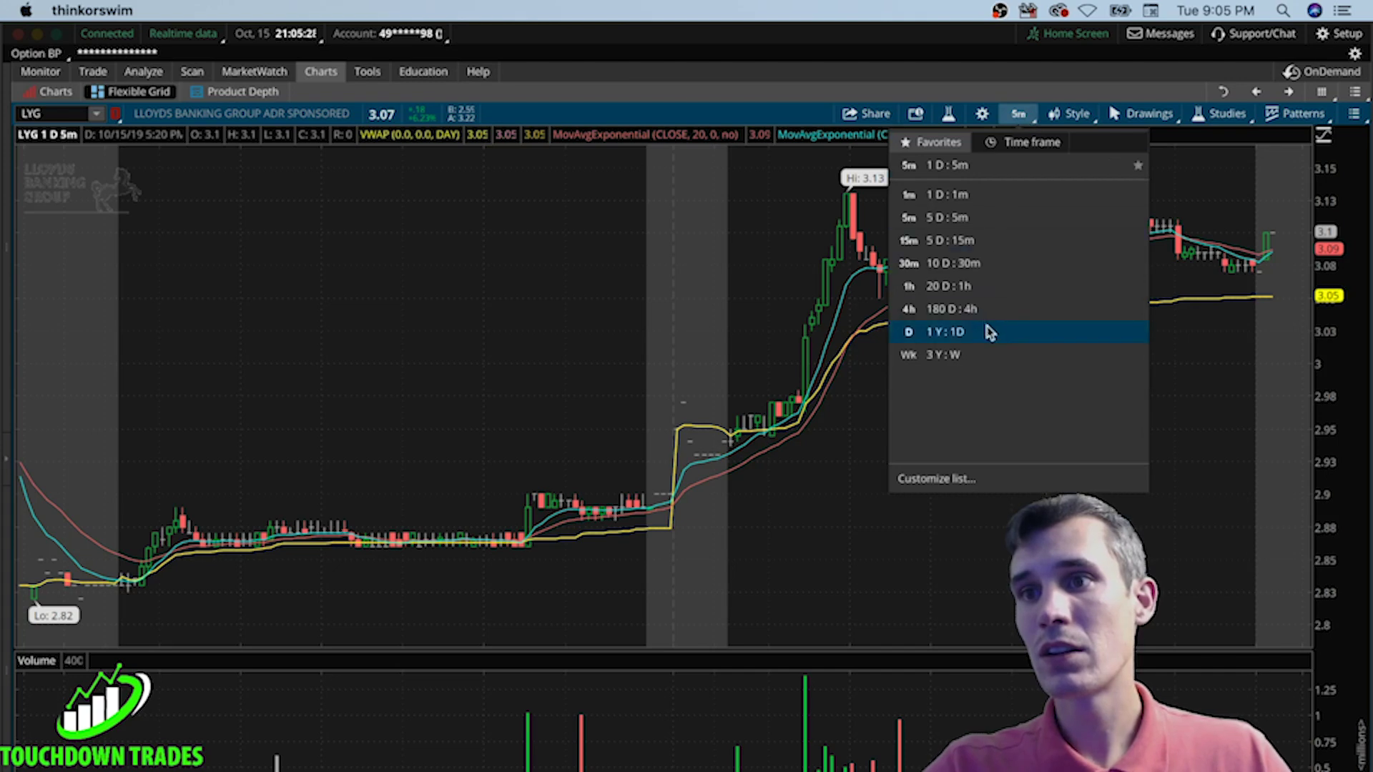
{"action": "left_click", "coordinate": [989, 333]}
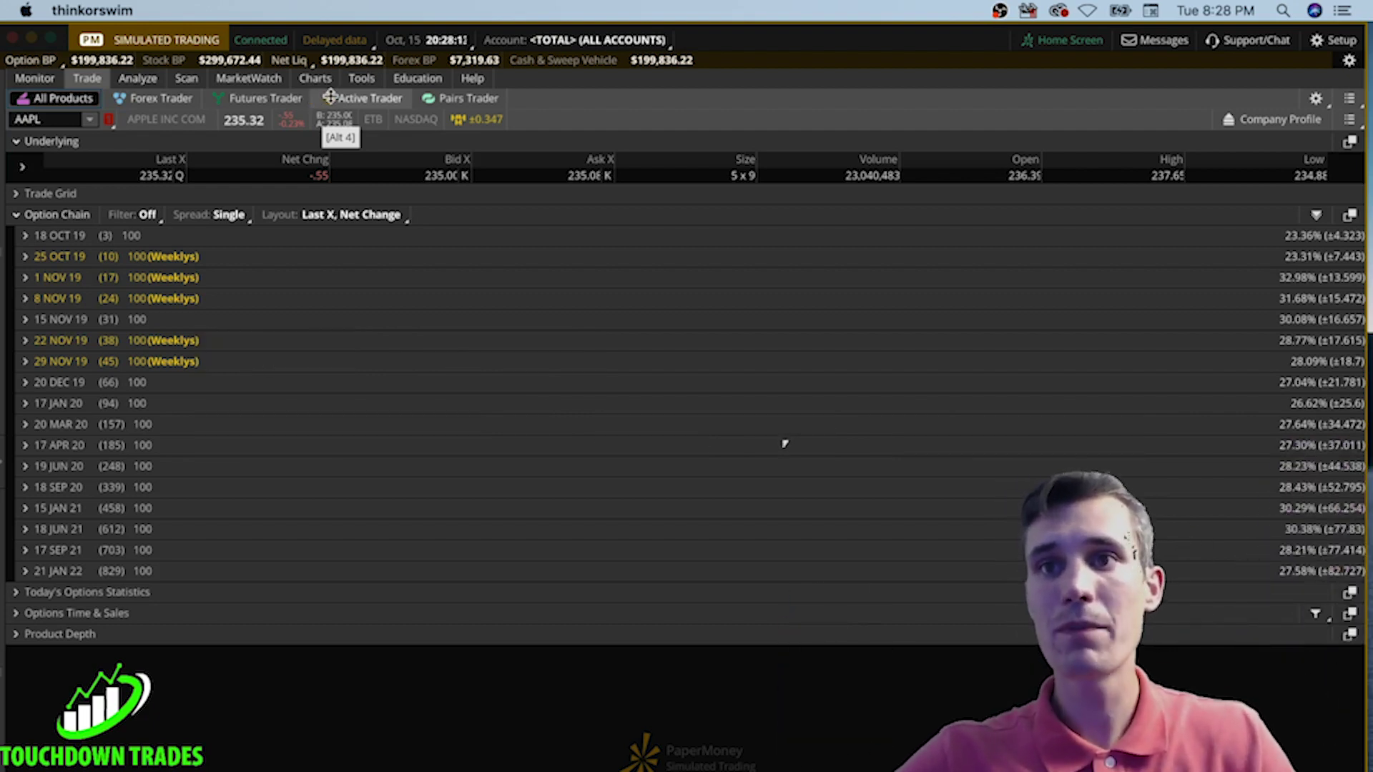
Open Active Trader, close the /NQ ladder and chart, and give the bottom panel a ladder-plus-chart layout
{"action": "left_click", "coordinate": [359, 99]}
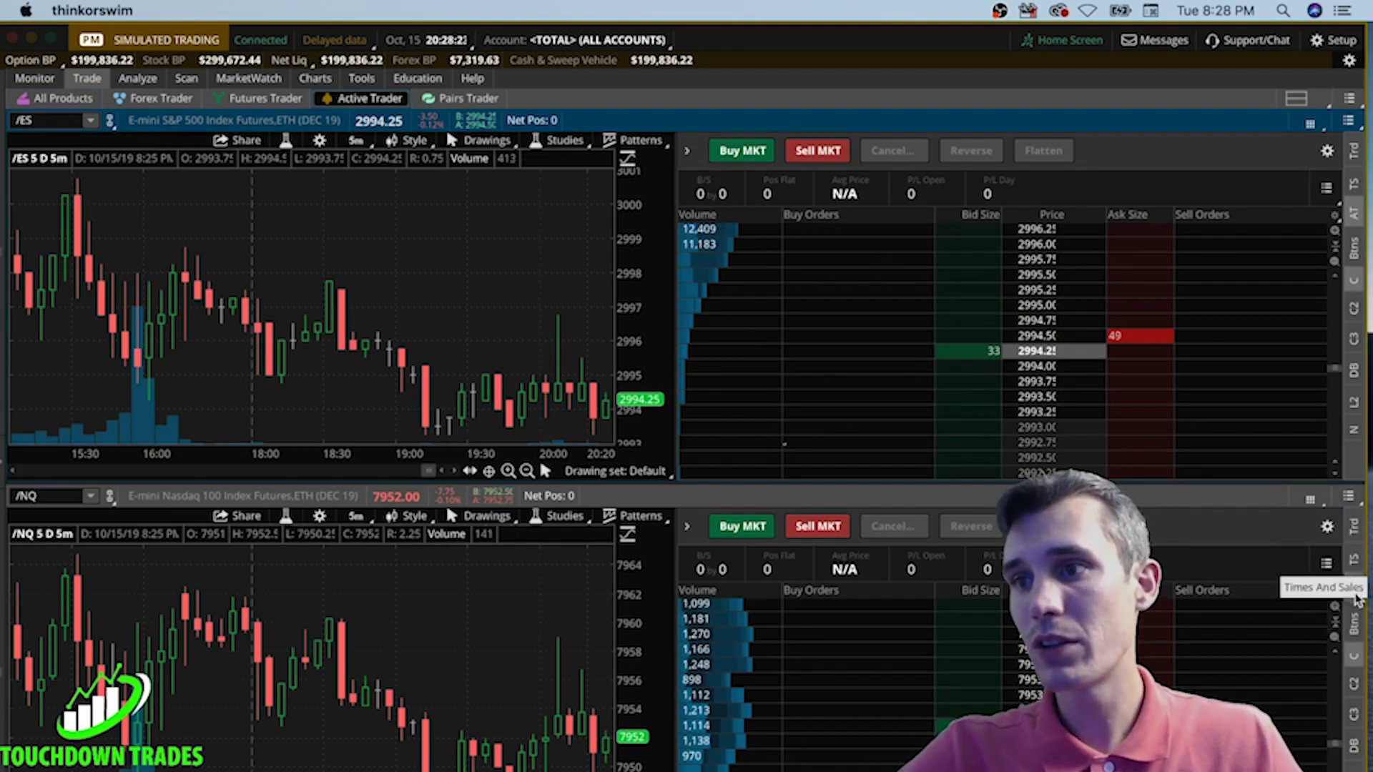
{"action": "left_click", "coordinate": [1347, 595]}
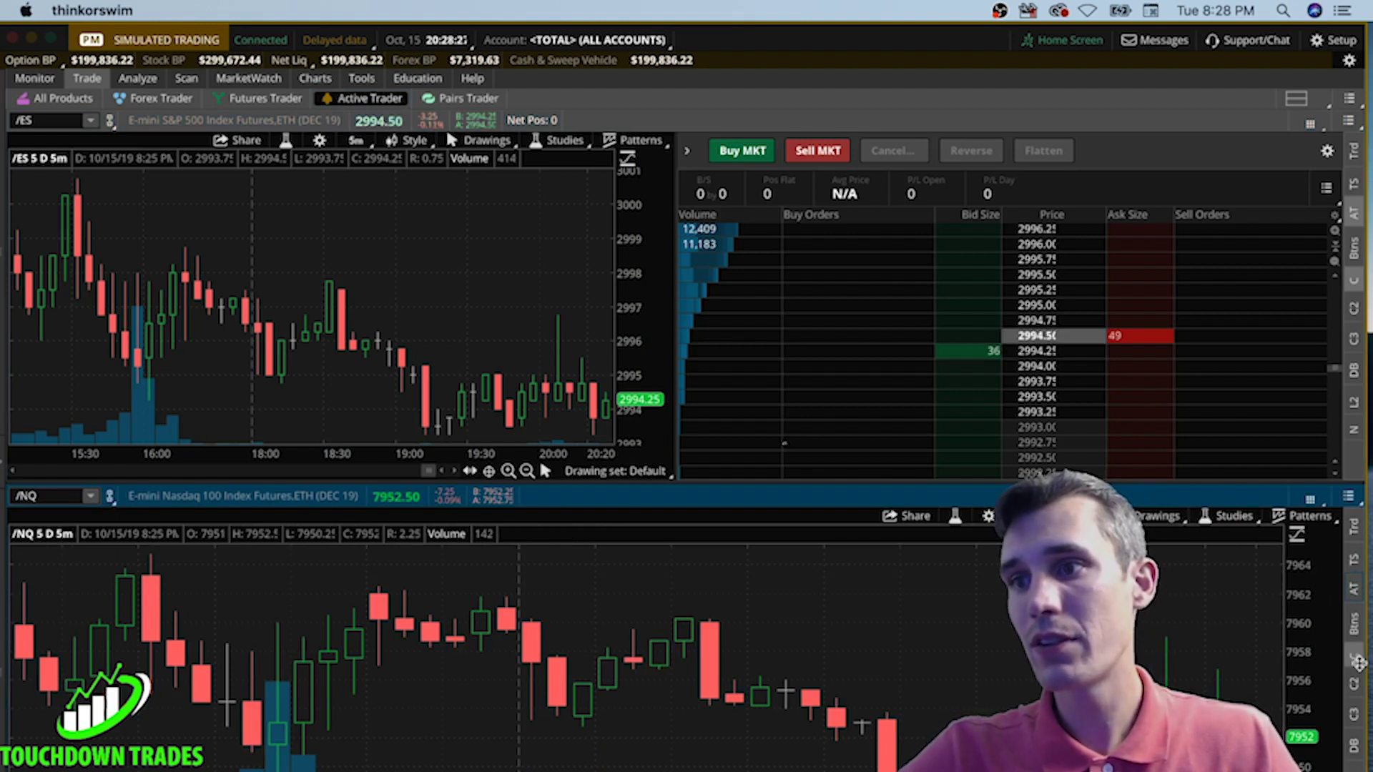
{"action": "left_click", "coordinate": [1356, 661]}
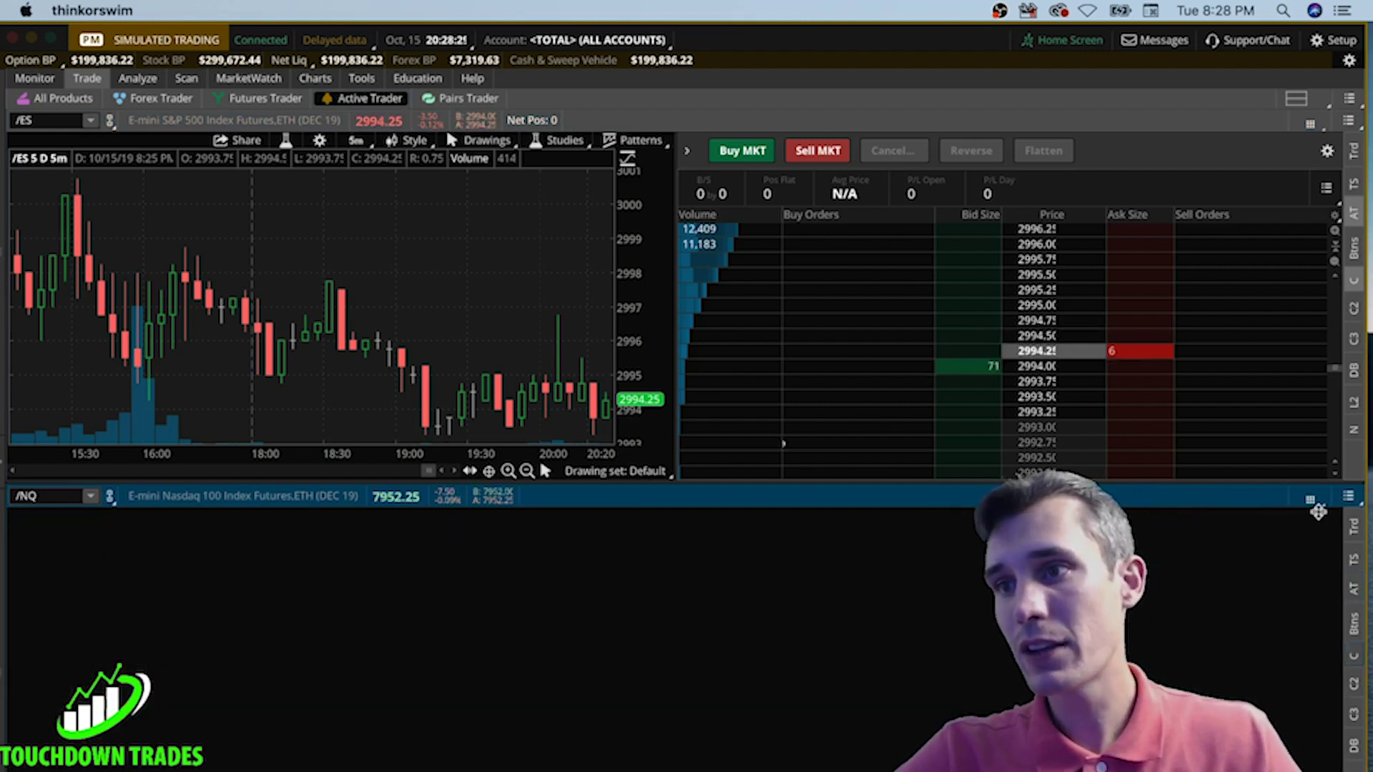
{"action": "left_click", "coordinate": [1312, 501]}
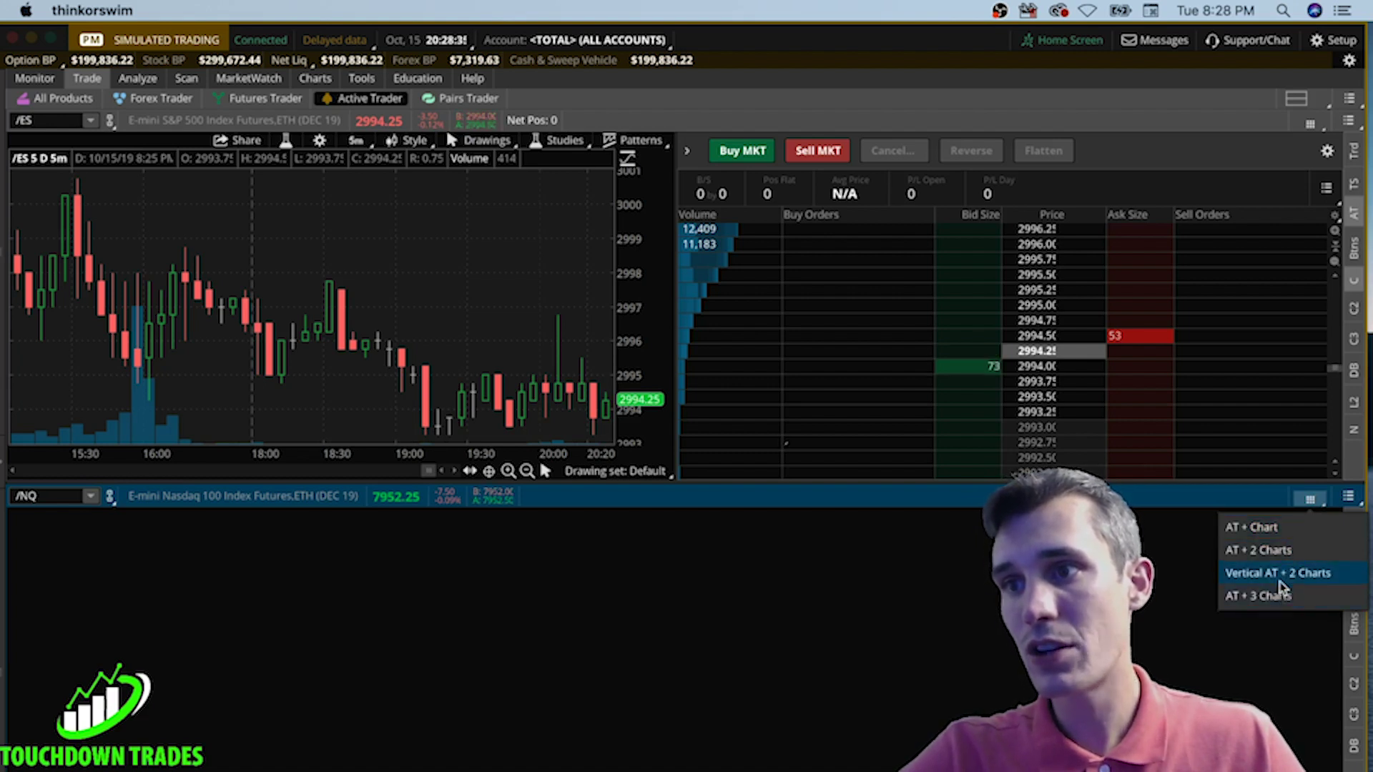
{"action": "left_click", "coordinate": [1277, 534]}
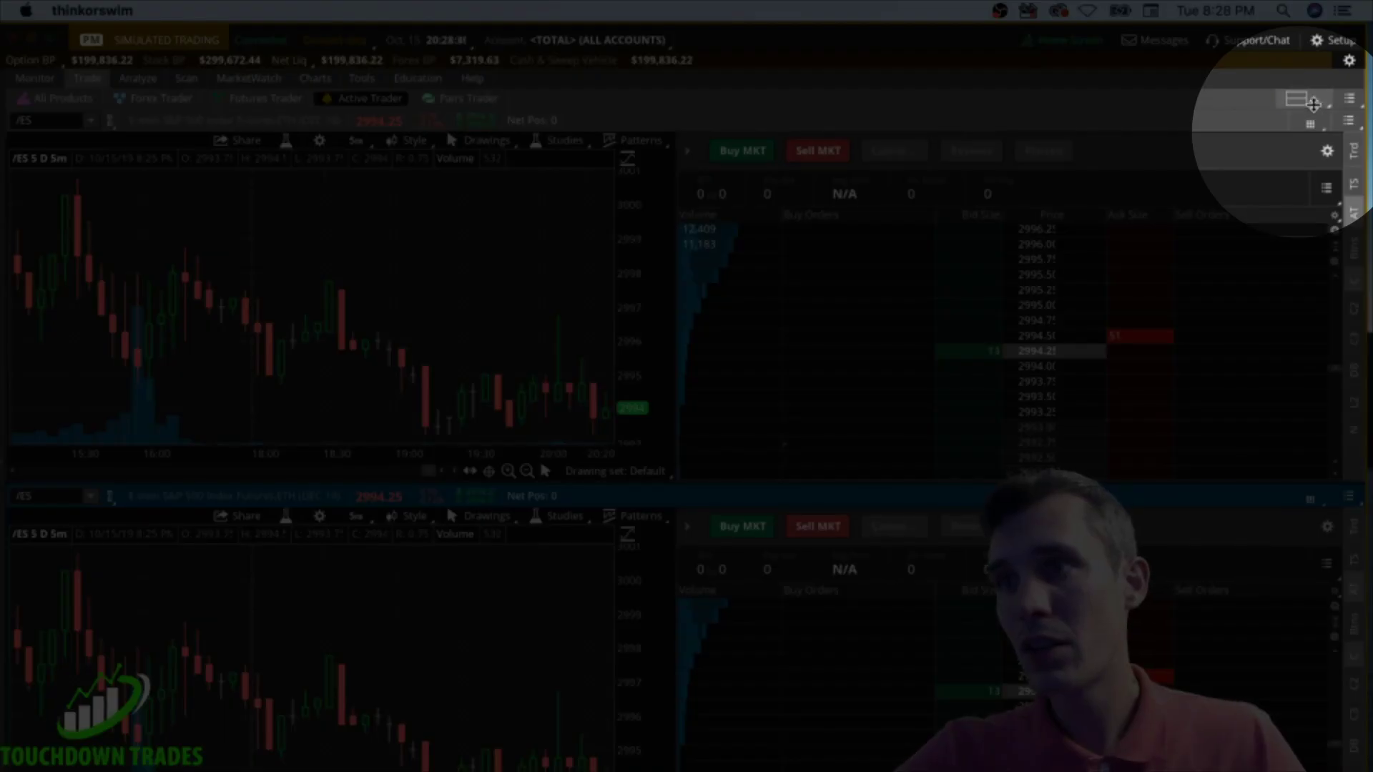
Reduce the grid to one /ES ladder cell, hide its chart, and add Level II and Live News
{"action": "left_click", "coordinate": [1312, 103]}
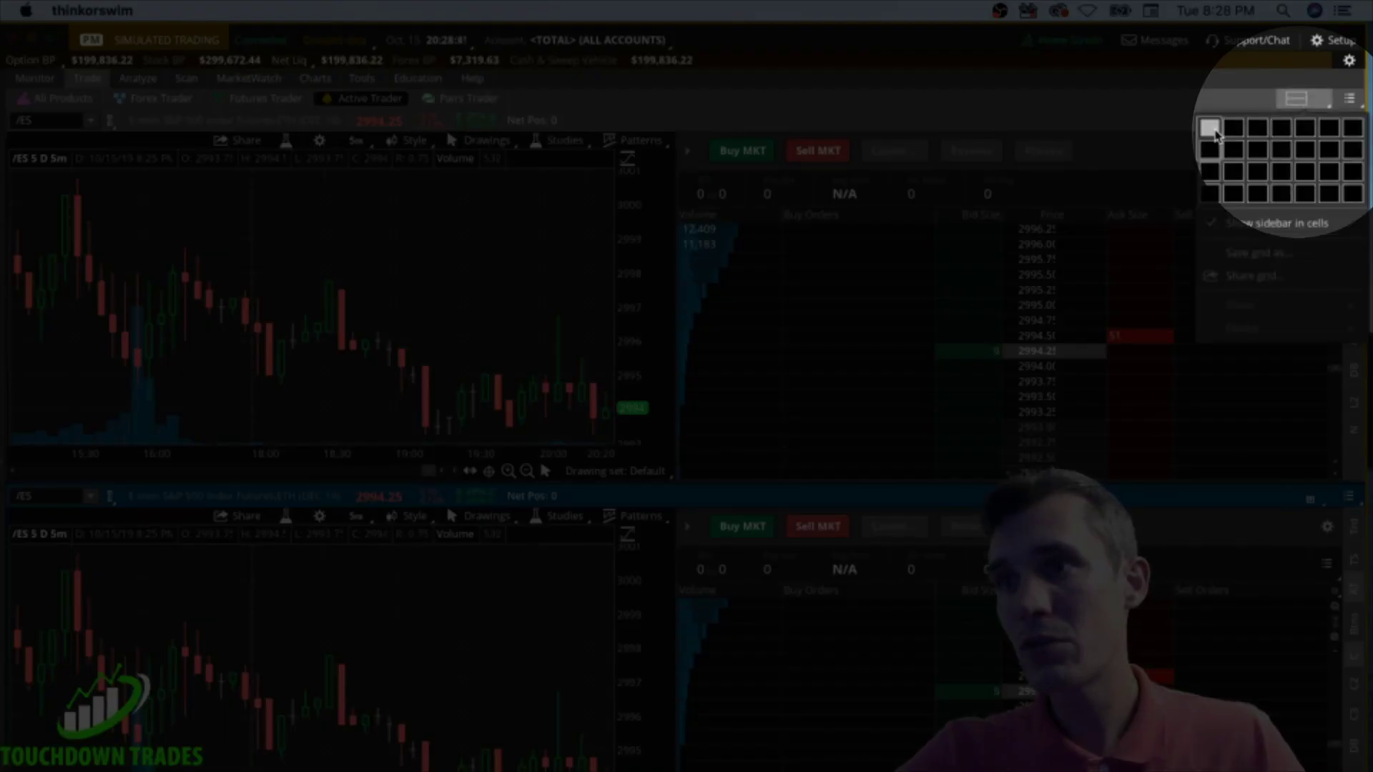
{"action": "left_click", "coordinate": [1214, 132]}
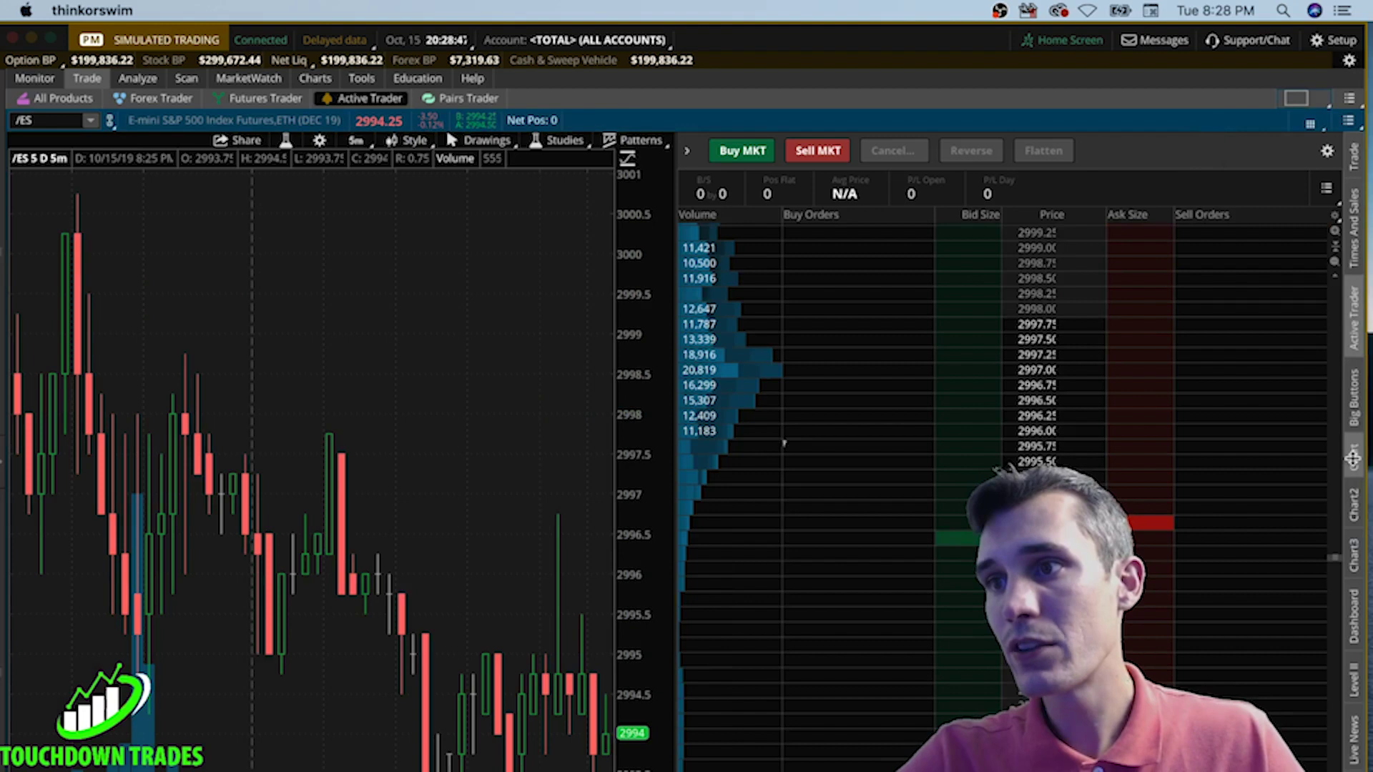
{"action": "left_click", "coordinate": [1355, 455]}
{"action": "left_click", "coordinate": [1355, 681]}
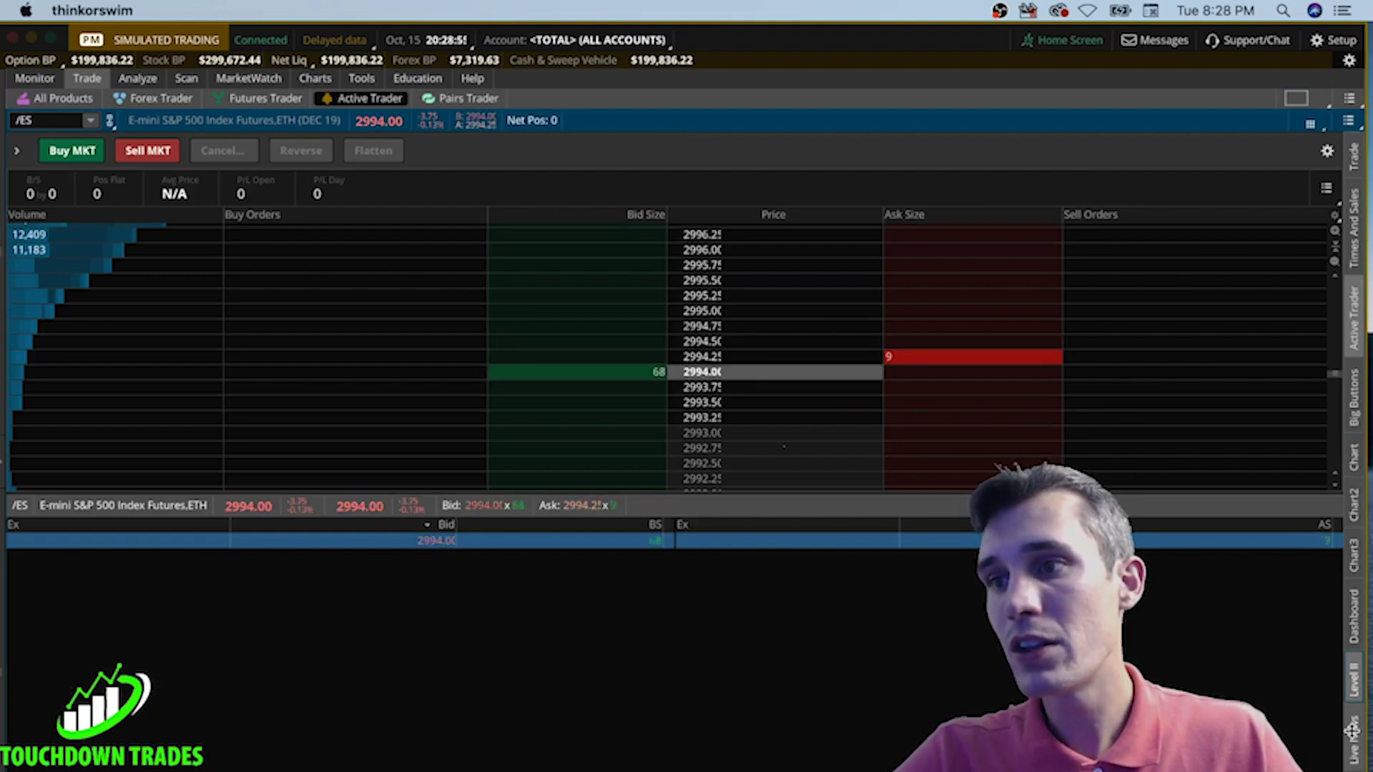
{"action": "left_click", "coordinate": [1351, 731]}
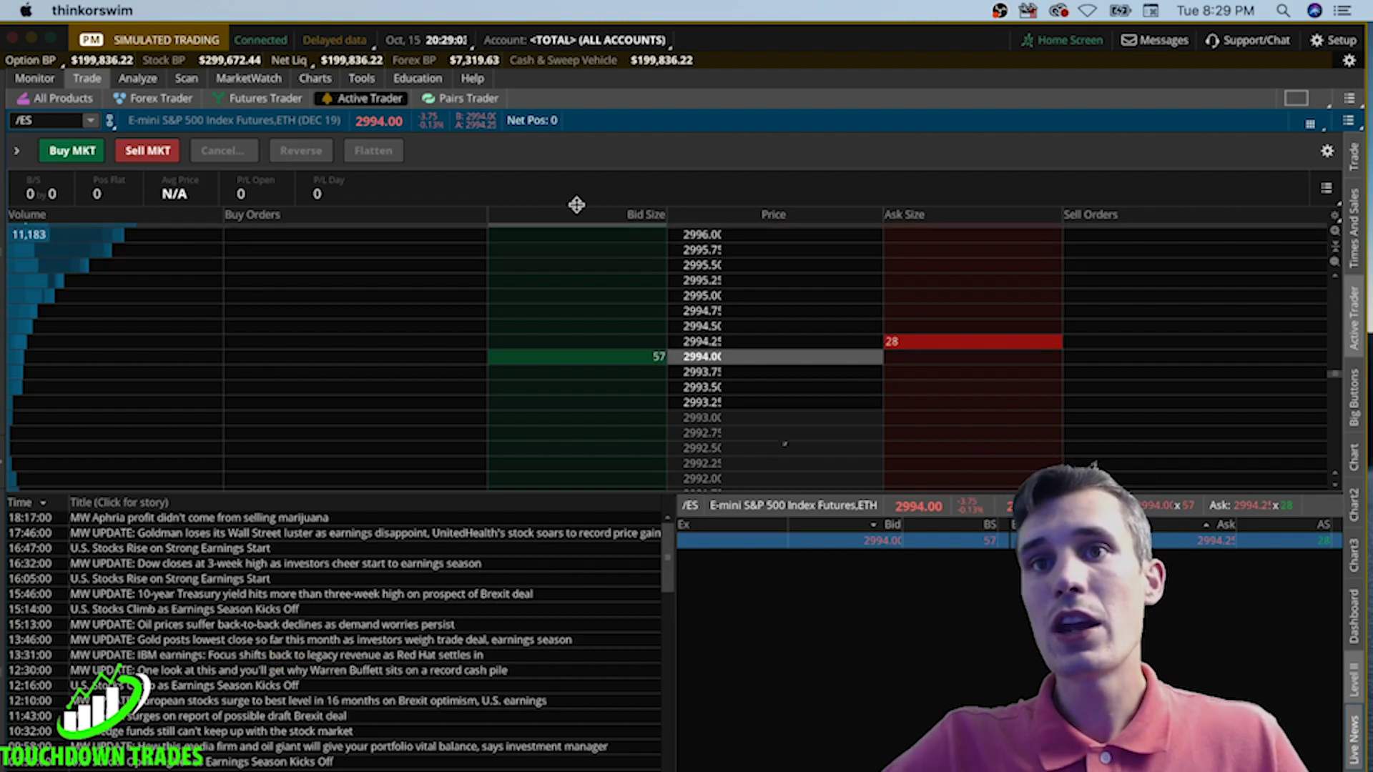
Remove Reverse and Flatten from the ladder's chosen order buttons
{"action": "left_click", "coordinate": [1328, 151]}
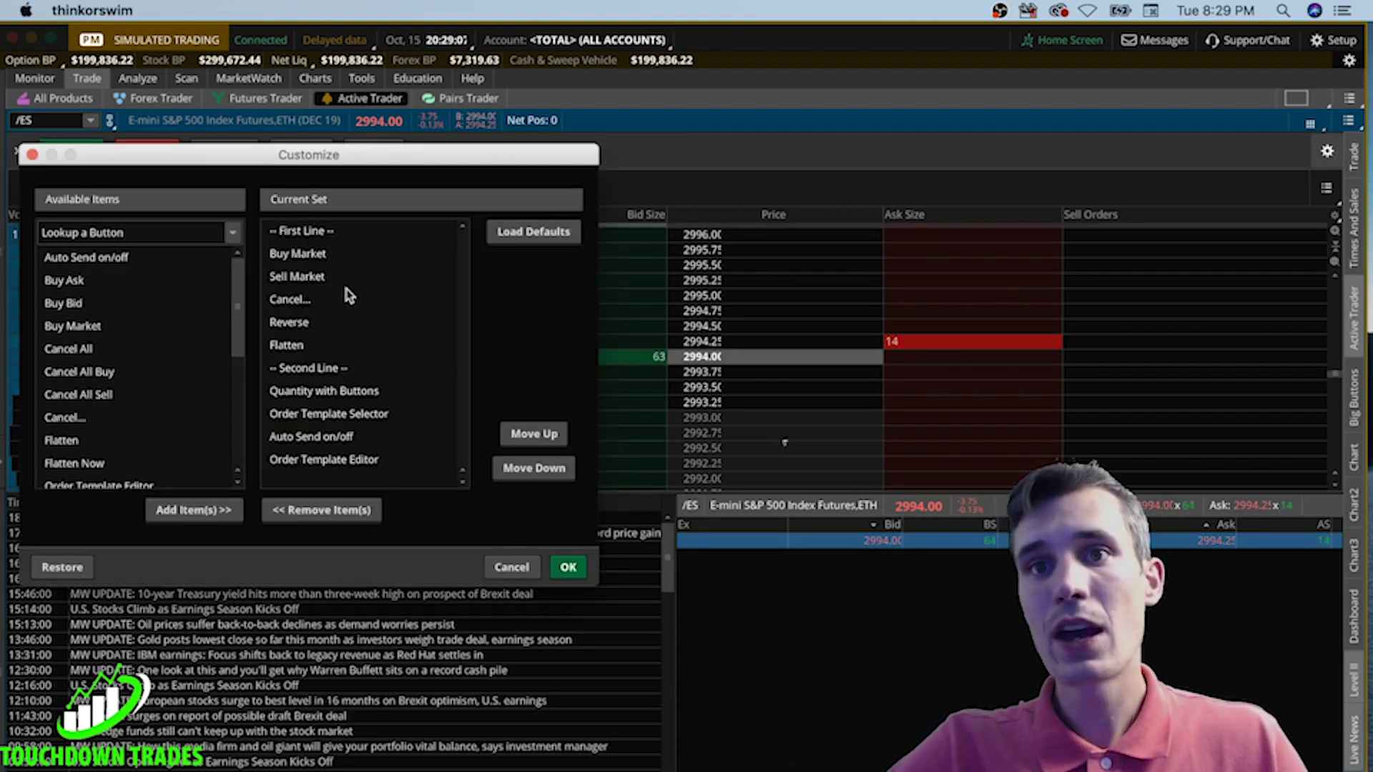
{"action": "scroll", "coordinate": [163, 458], "scroll_direction": "down", "scroll_amount": 5}
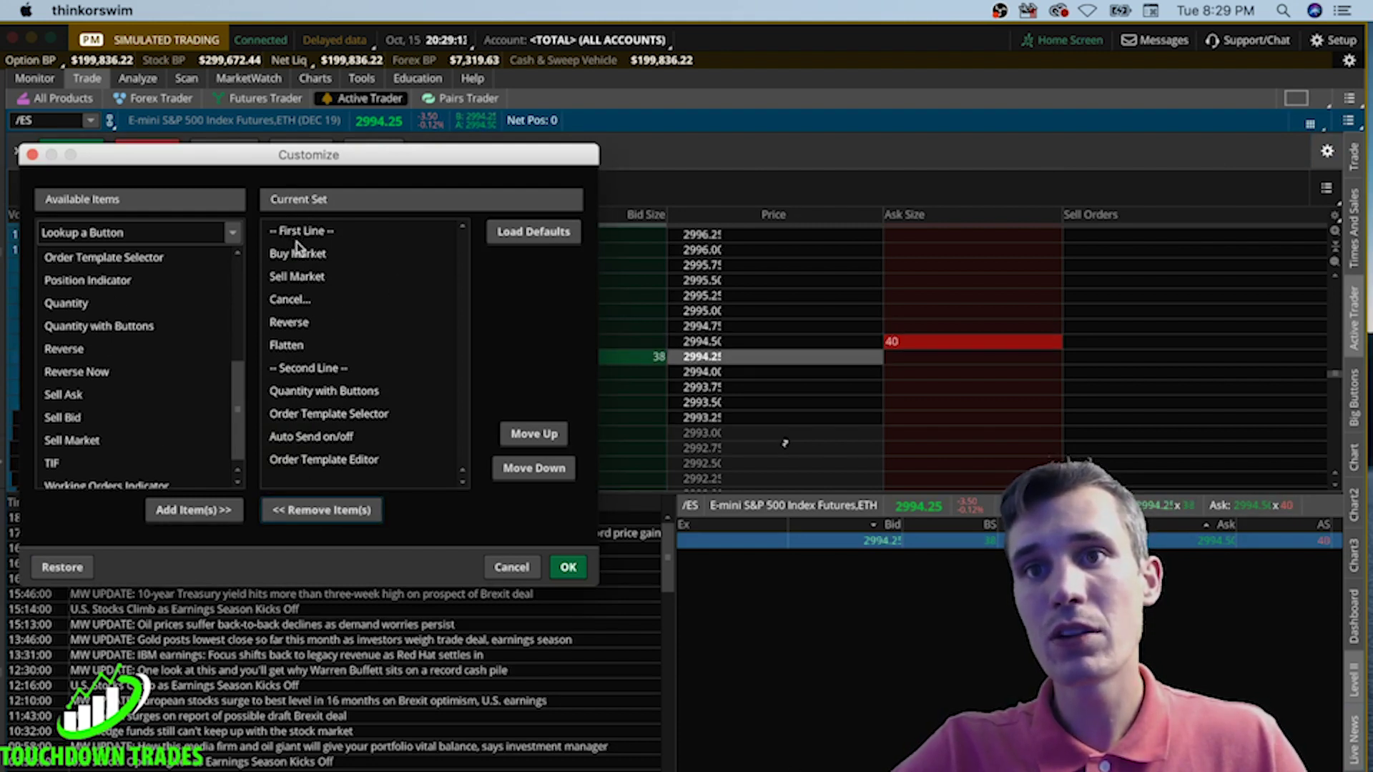
{"action": "left_click_drag", "start_coordinate": [297, 243], "coordinate": [295, 263]}
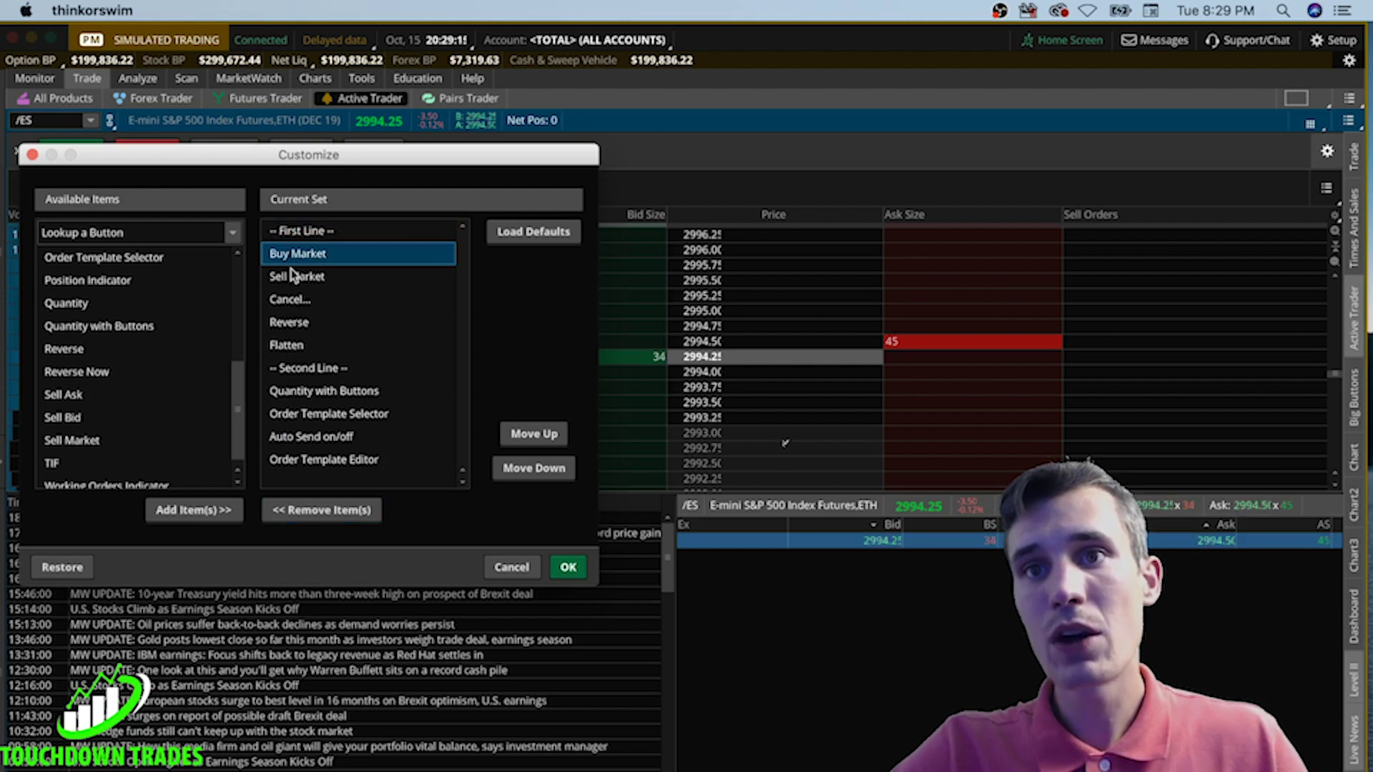
{"action": "left_click", "coordinate": [299, 330]}
{"action": "left_click", "coordinate": [313, 519]}
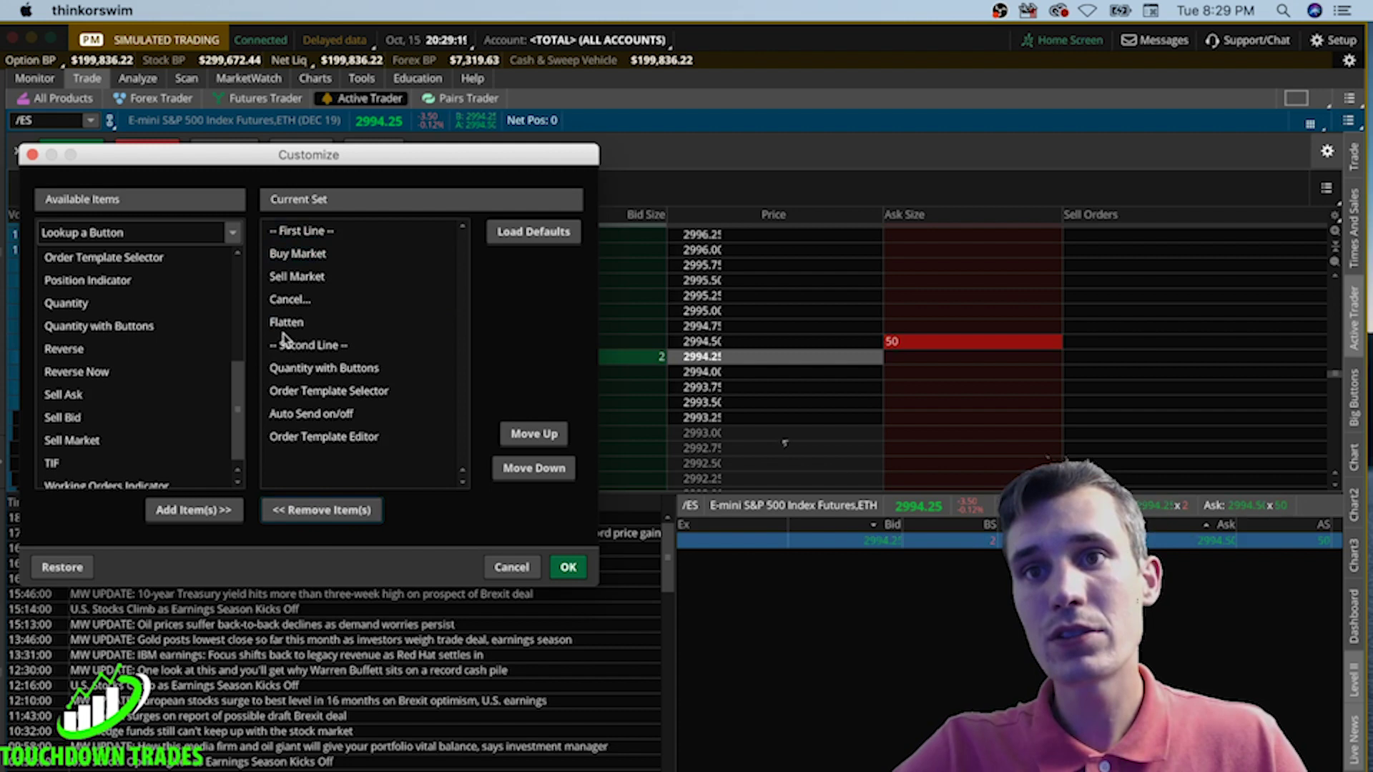
{"action": "left_click", "coordinate": [286, 325]}
{"action": "left_click", "coordinate": [315, 510]}
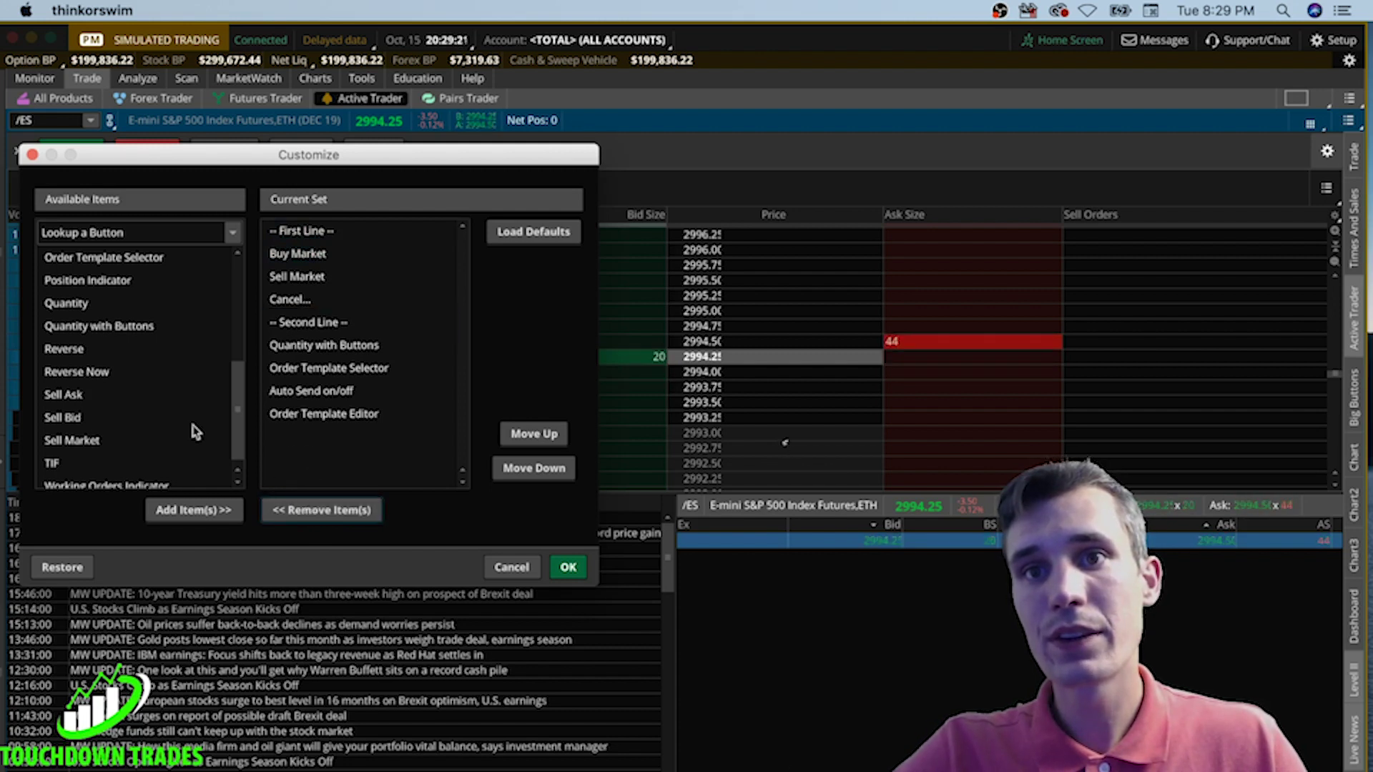
Add Sell Ask, Sell Bid, TIF and the Working Orders Indicator to the button set
{"action": "scroll", "coordinate": [108, 379], "scroll_direction": "down", "scroll_amount": 1}
{"action": "left_click", "coordinate": [82, 386]}
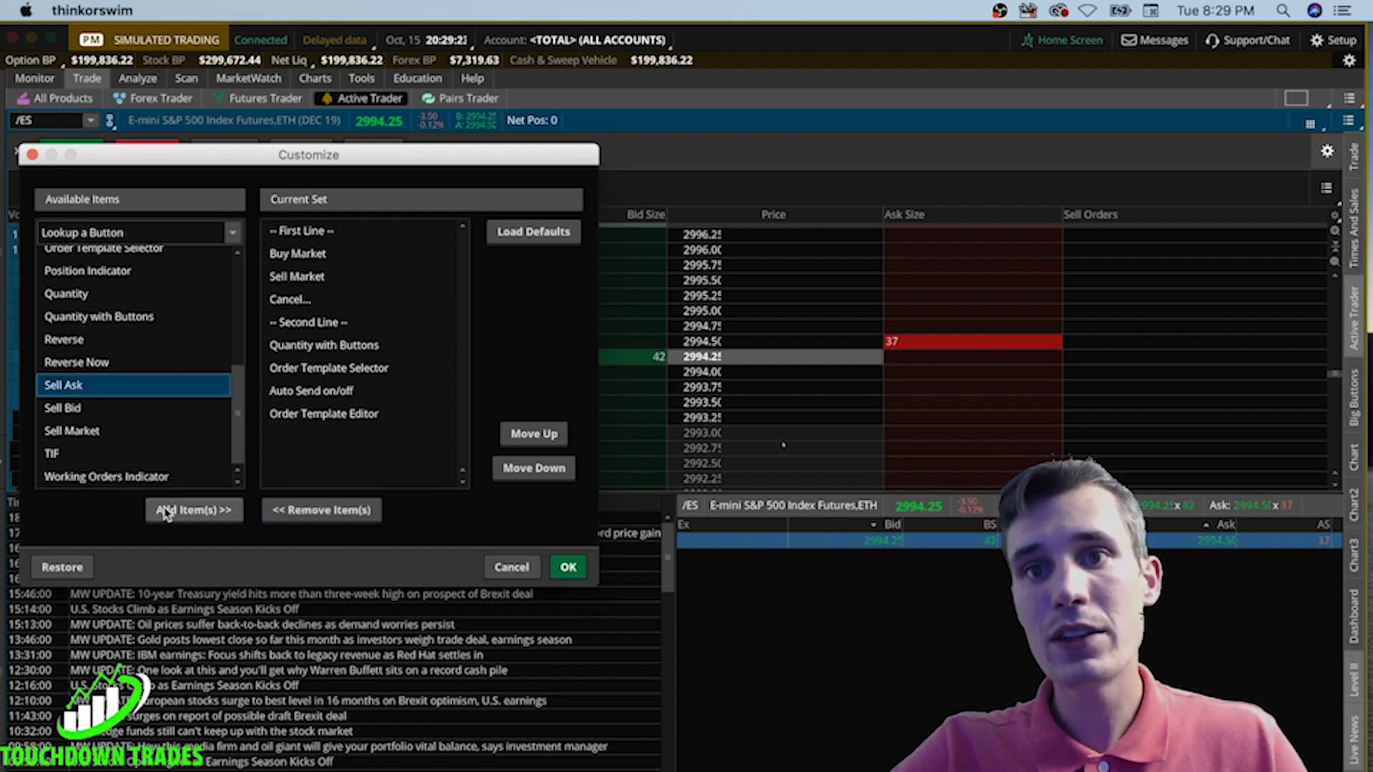
{"action": "left_click", "coordinate": [166, 510]}
{"action": "left_click", "coordinate": [75, 408]}
{"action": "left_click", "coordinate": [165, 511]}
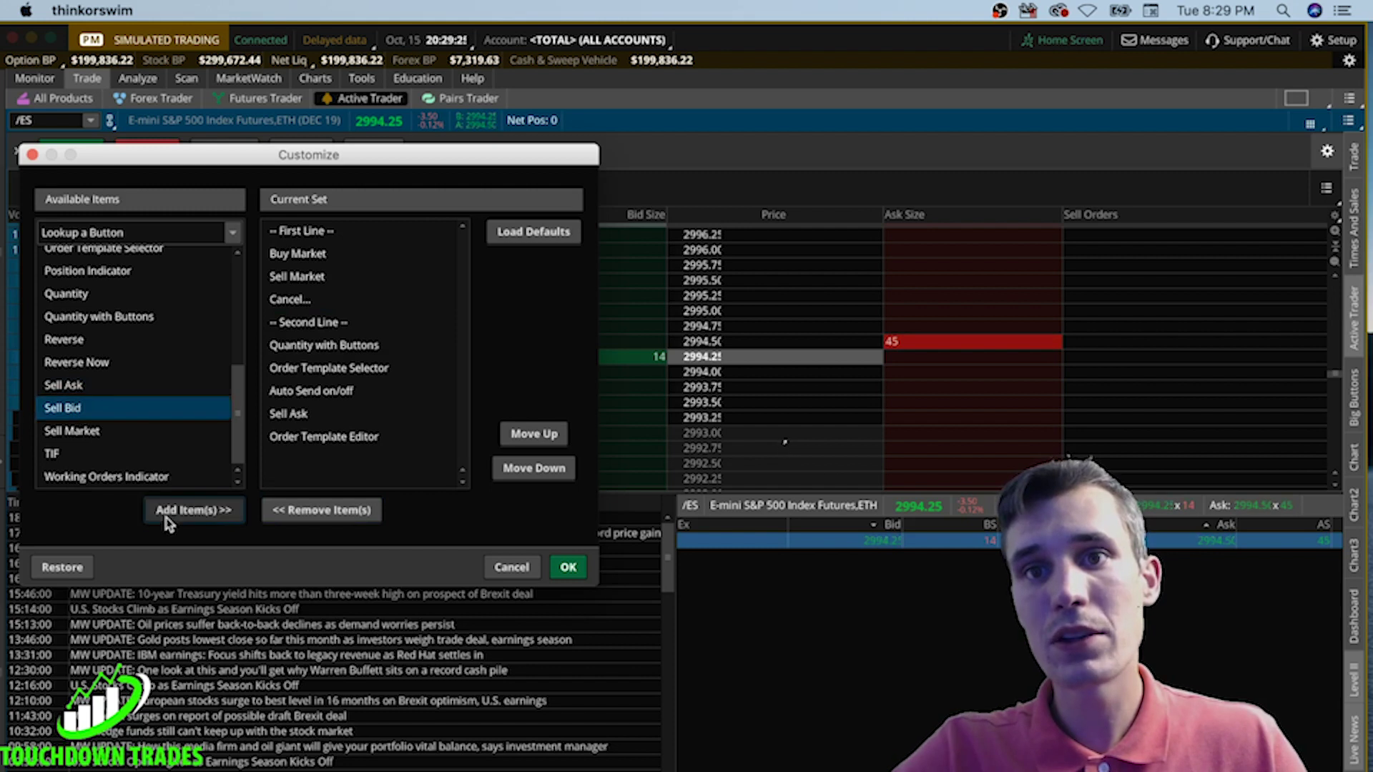
{"action": "left_click", "coordinate": [71, 454]}
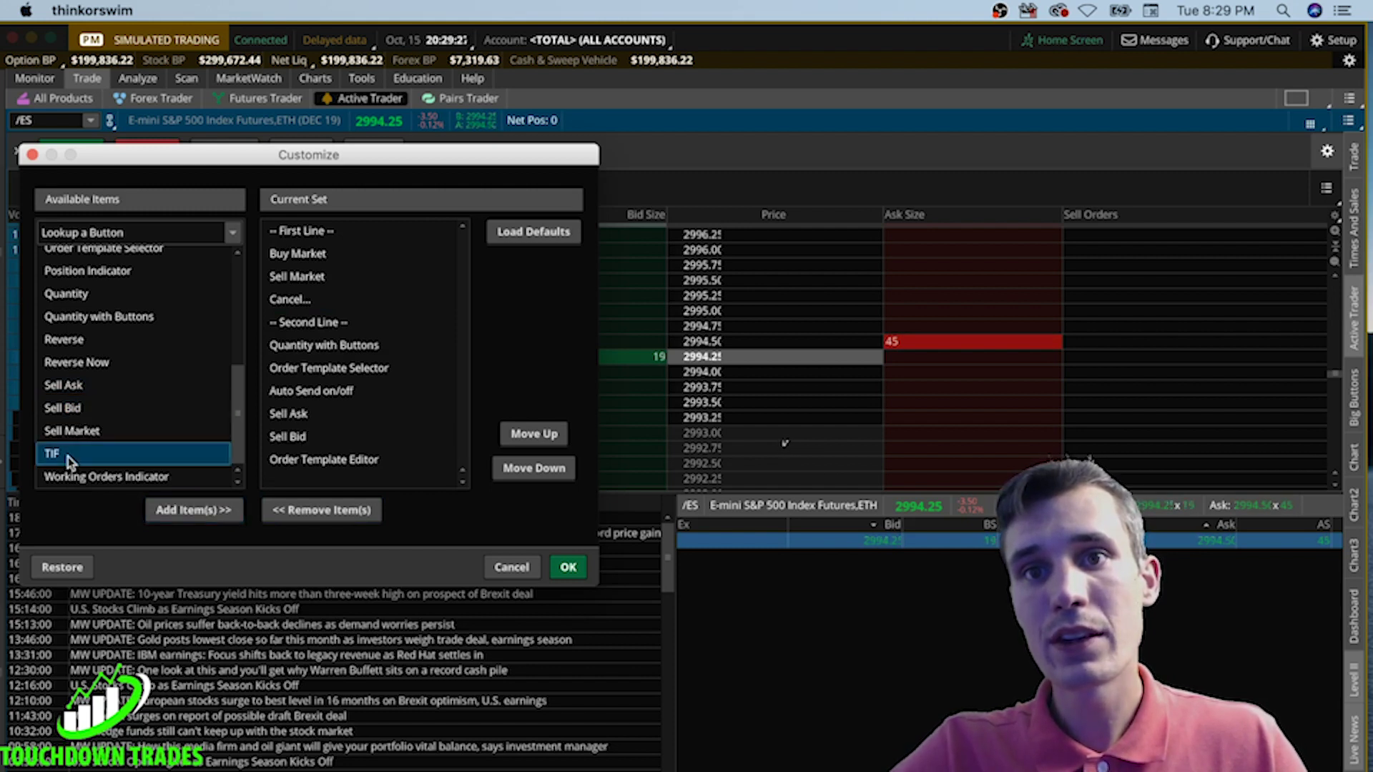
{"action": "left_click", "coordinate": [190, 510]}
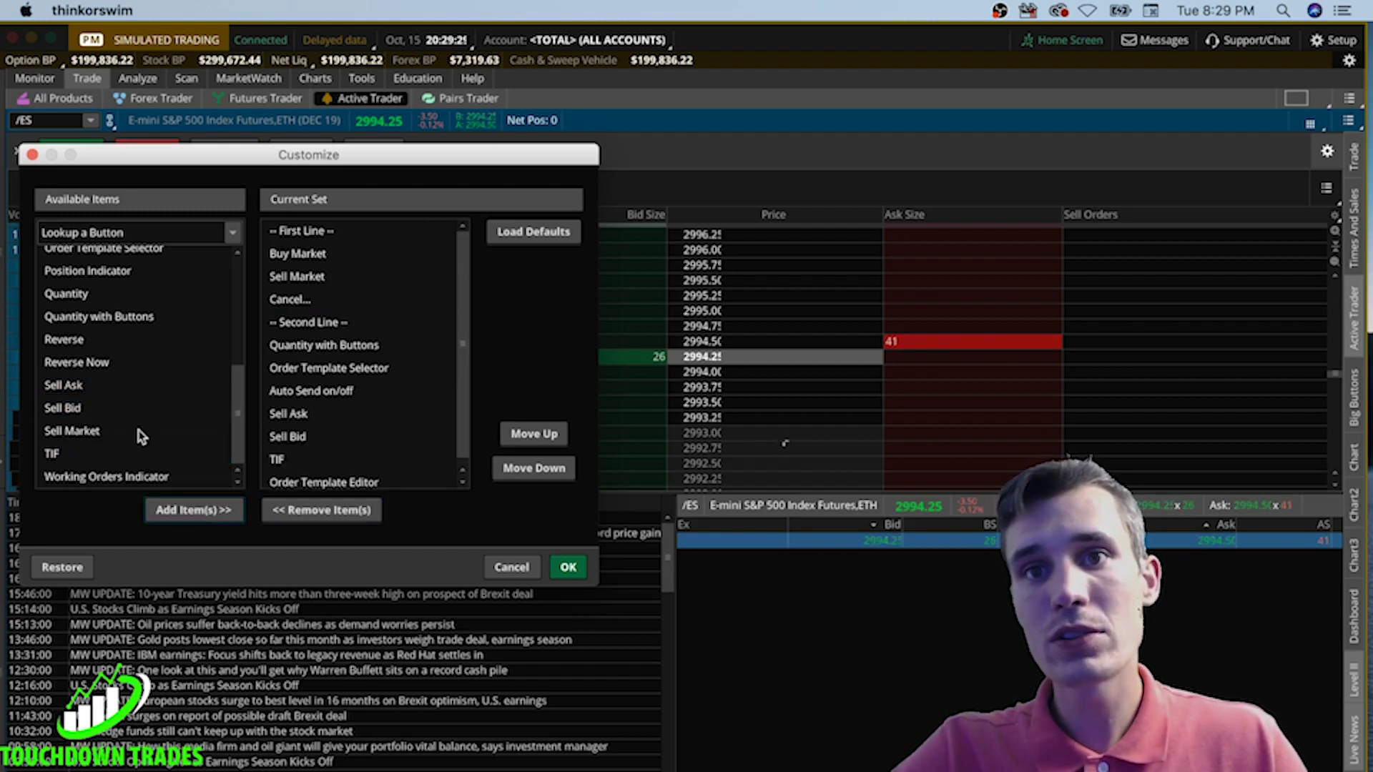
{"action": "left_click", "coordinate": [142, 479]}
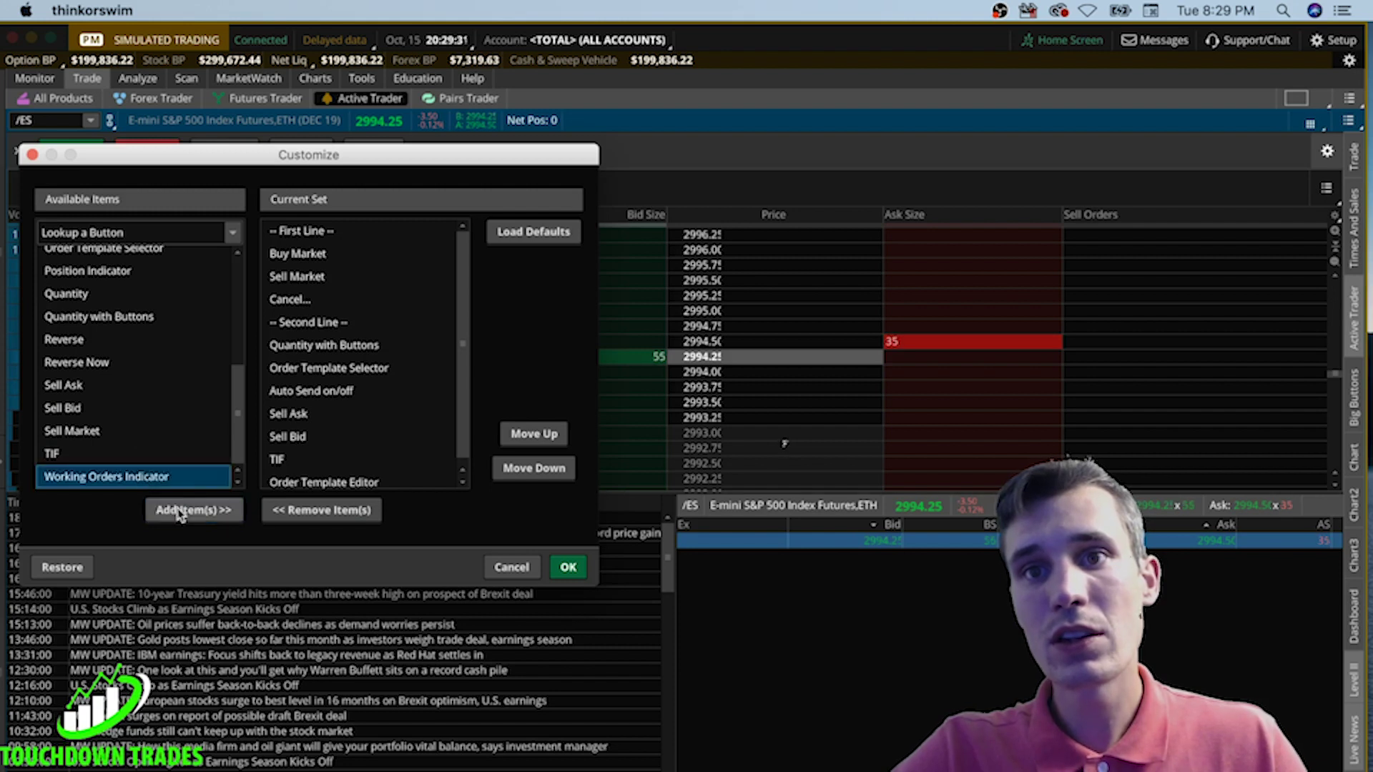
{"action": "left_click", "coordinate": [188, 510]}
Add the plain Quantity item and Flatten Now to the button set
{"action": "scroll", "coordinate": [107, 405], "scroll_direction": "up", "scroll_amount": 2}
{"action": "scroll", "coordinate": [107, 405], "scroll_direction": "up", "scroll_amount": 1}
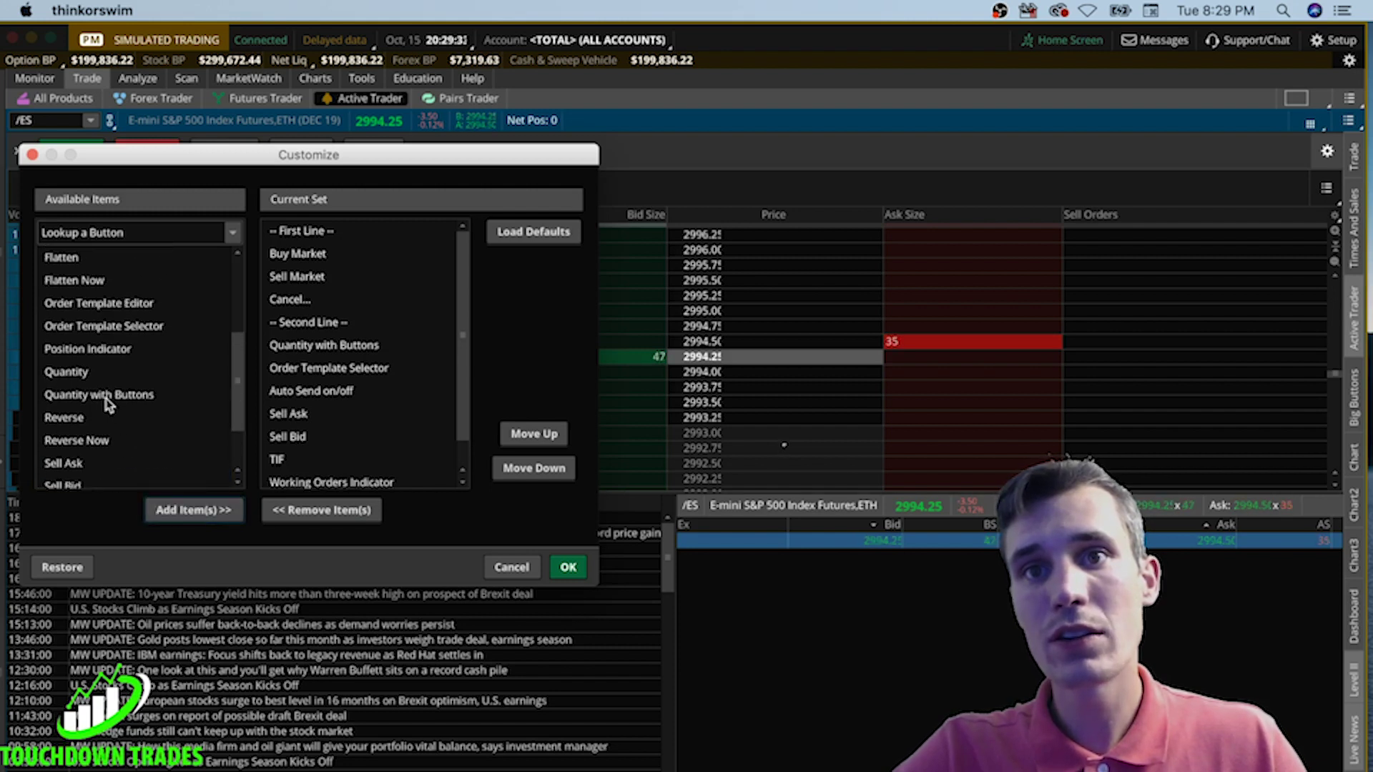
{"action": "scroll", "coordinate": [336, 402], "scroll_direction": "down", "scroll_amount": 1}
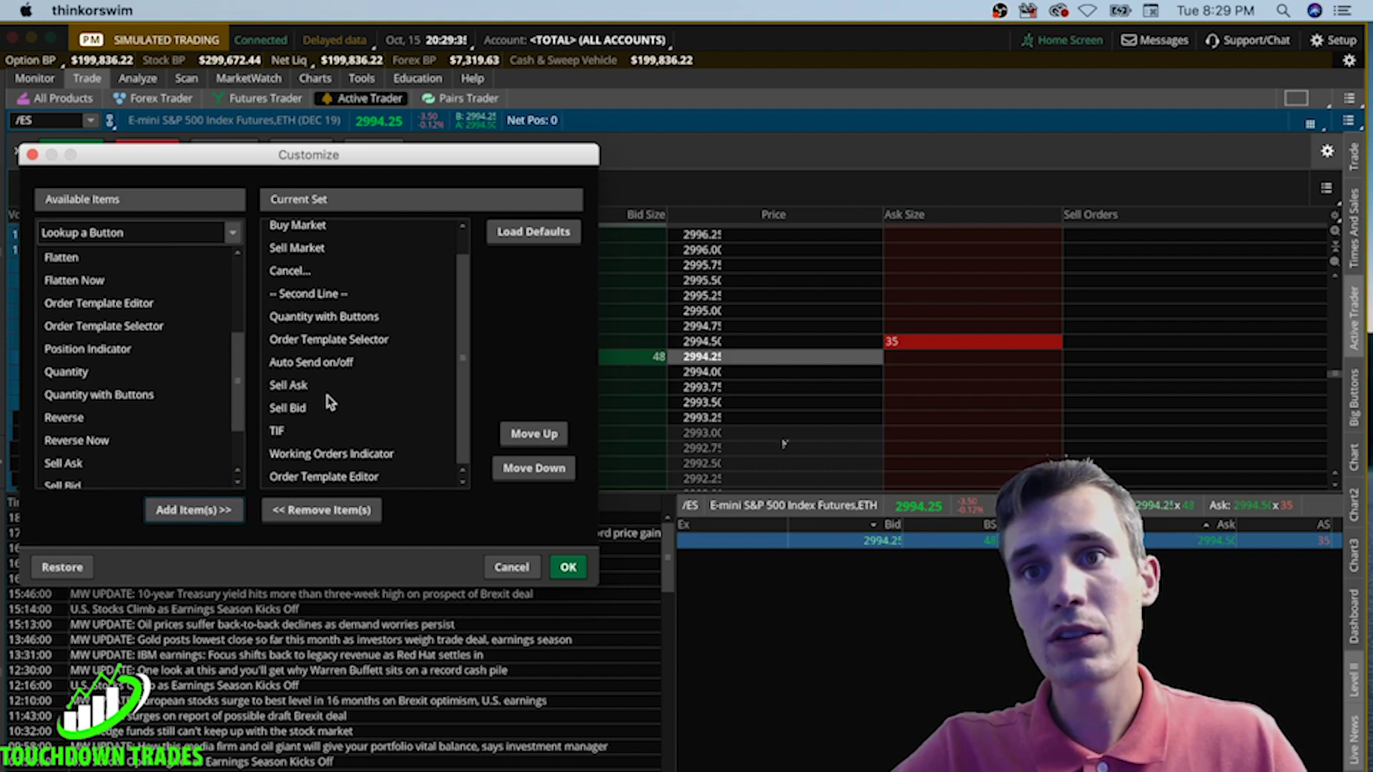
{"action": "left_click", "coordinate": [78, 376]}
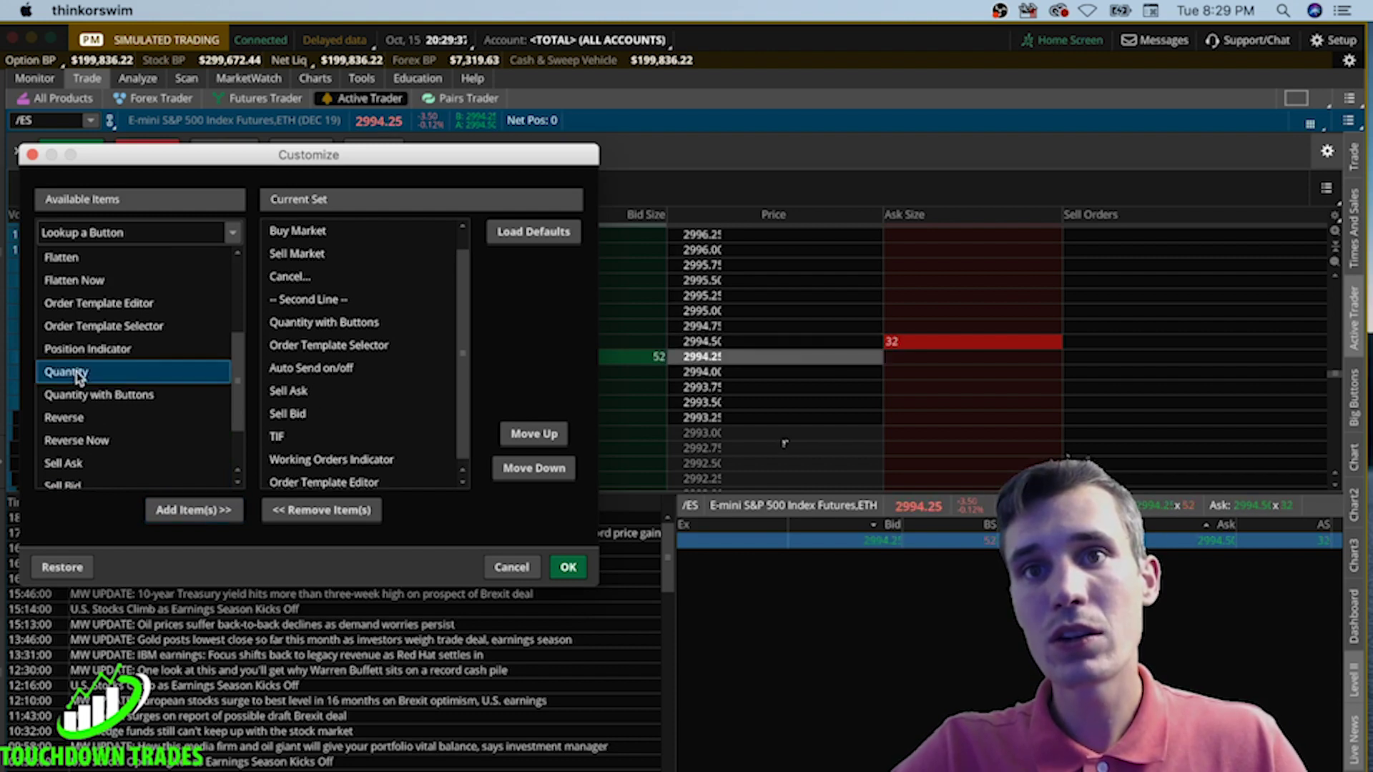
{"action": "left_click", "coordinate": [190, 501]}
{"action": "scroll", "coordinate": [131, 366], "scroll_direction": "up", "scroll_amount": 3}
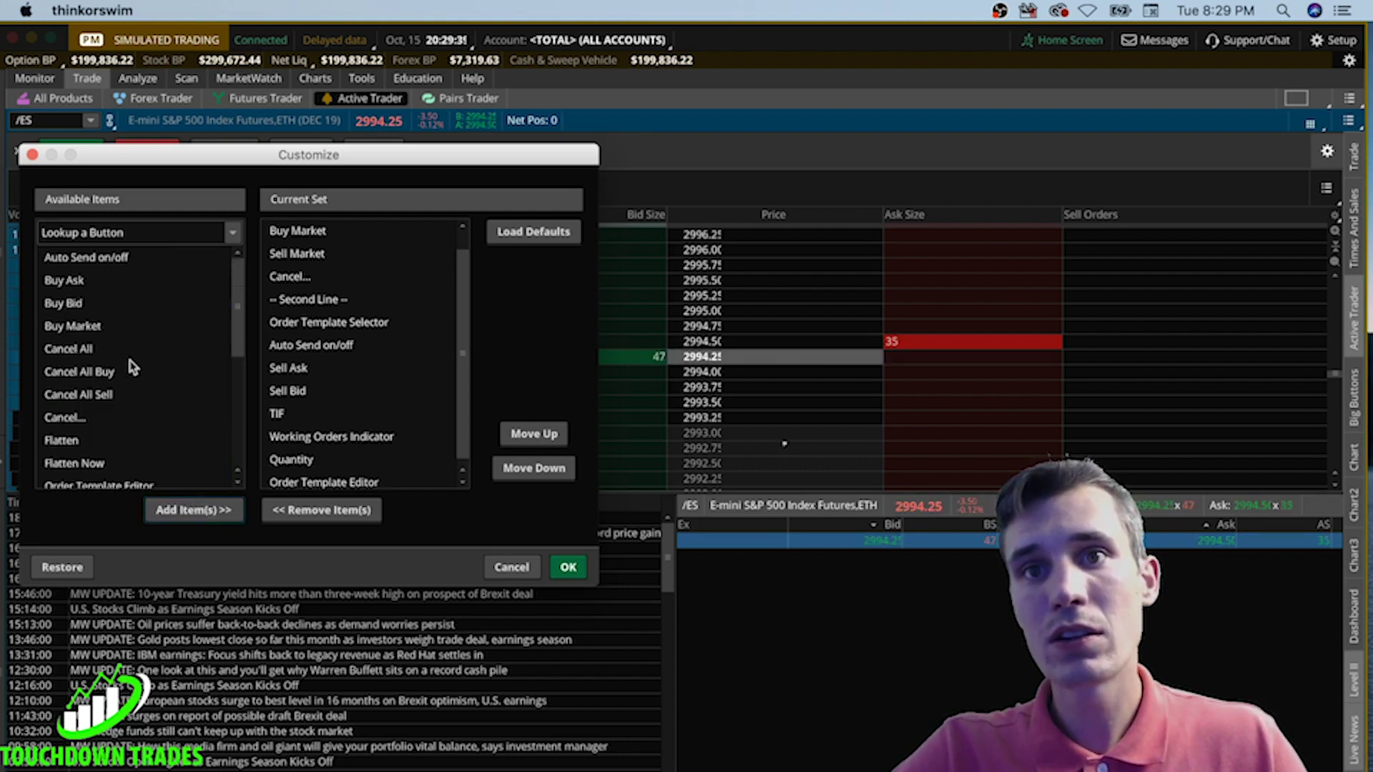
{"action": "scroll", "coordinate": [131, 367], "scroll_direction": "down", "scroll_amount": 4}
{"action": "scroll", "coordinate": [114, 350], "scroll_direction": "up", "scroll_amount": 3}
{"action": "scroll", "coordinate": [114, 350], "scroll_direction": "down", "scroll_amount": 2}
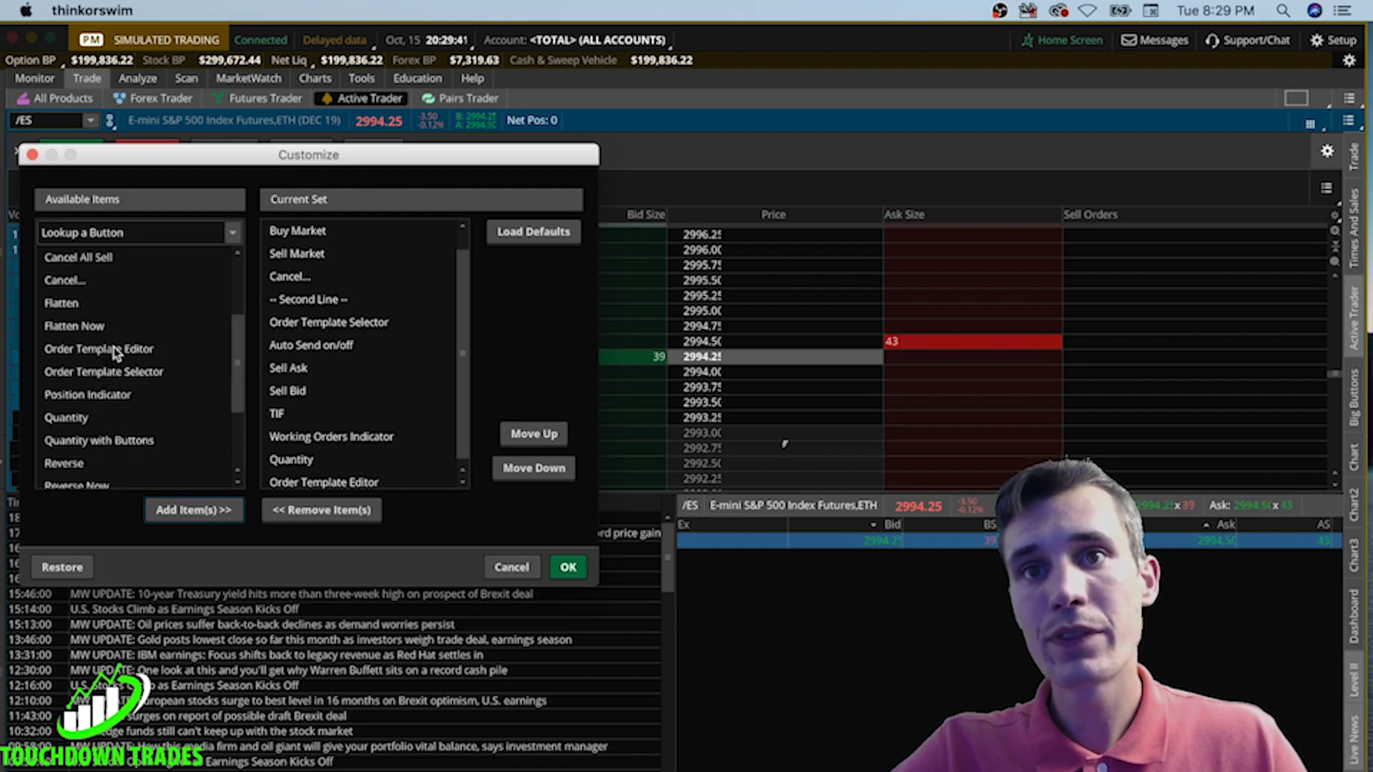
{"action": "scroll", "coordinate": [117, 354], "scroll_direction": "down", "scroll_amount": 2}
{"action": "scroll", "coordinate": [104, 341], "scroll_direction": "up", "scroll_amount": 4}
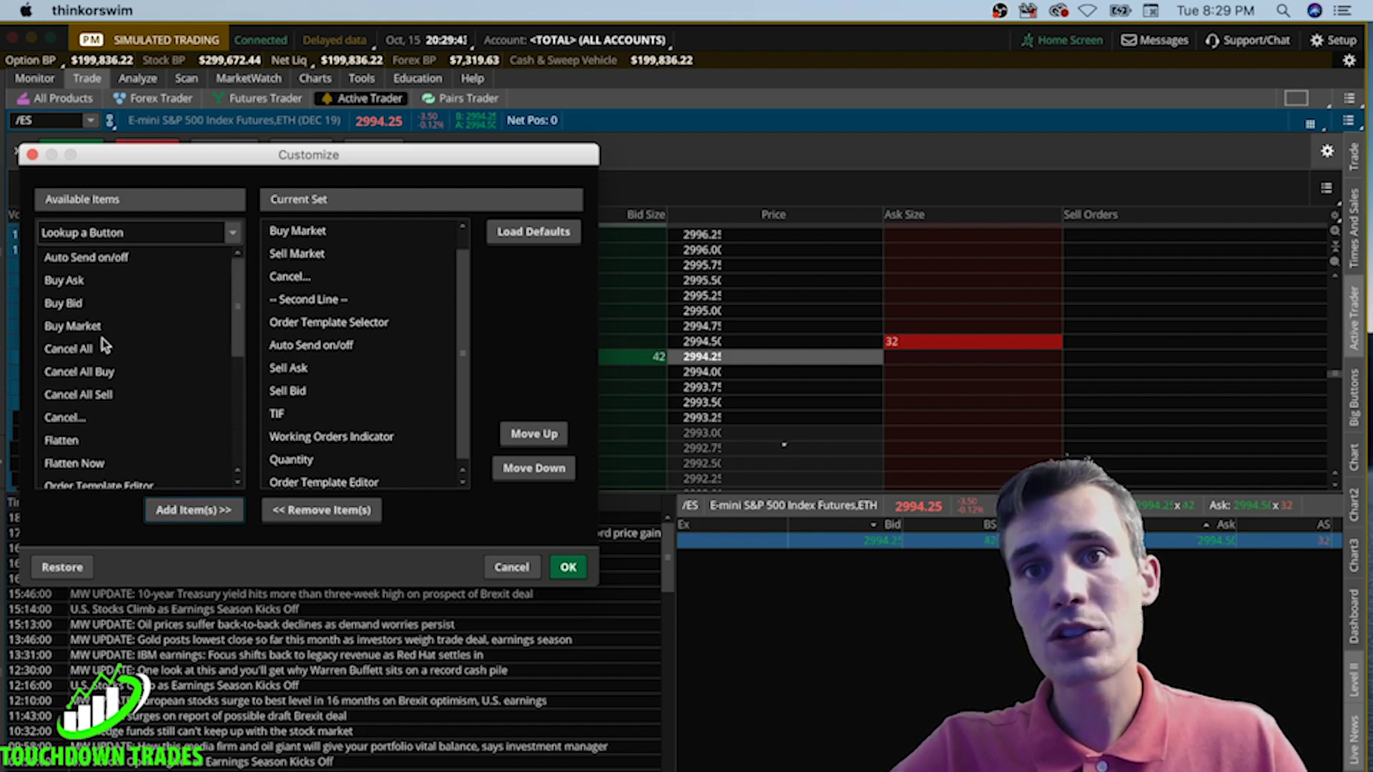
{"action": "left_click", "coordinate": [97, 446]}
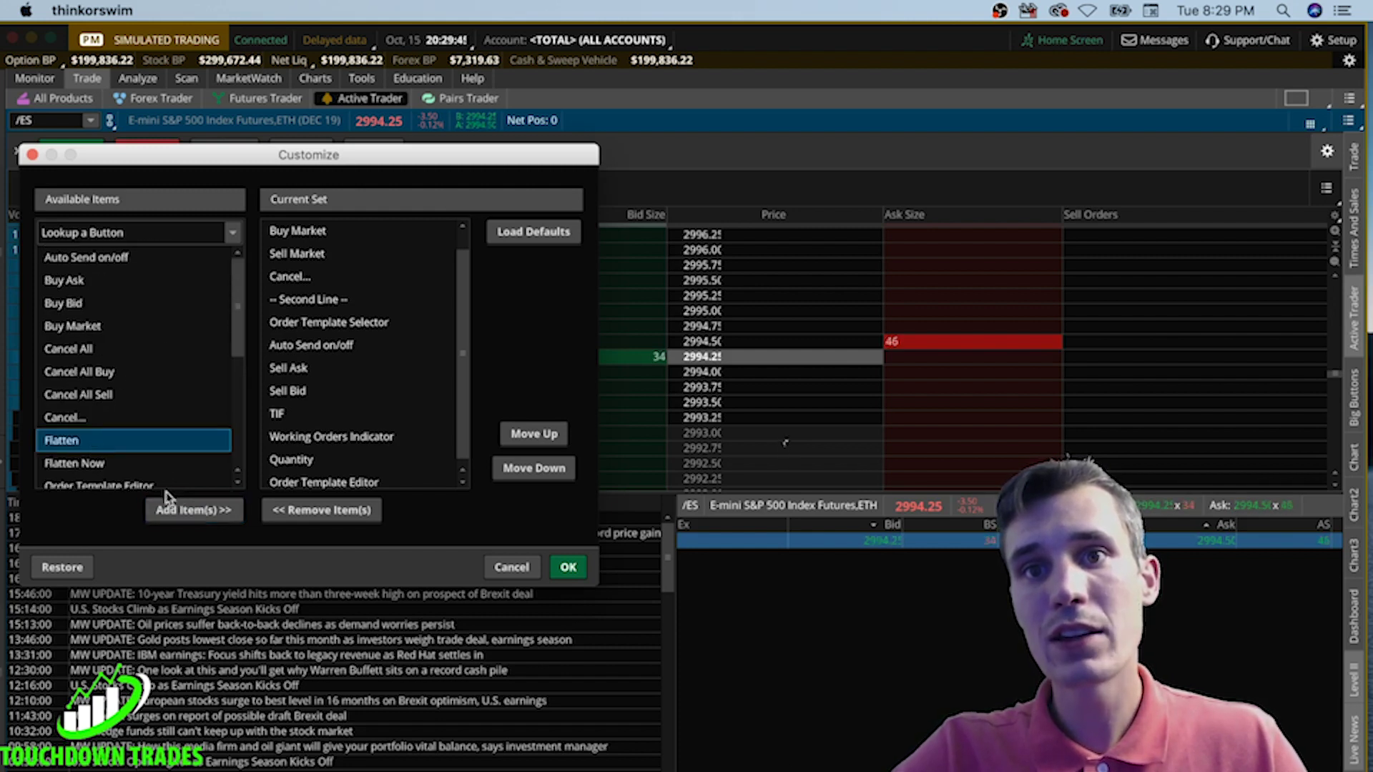
{"action": "left_click", "coordinate": [113, 464]}
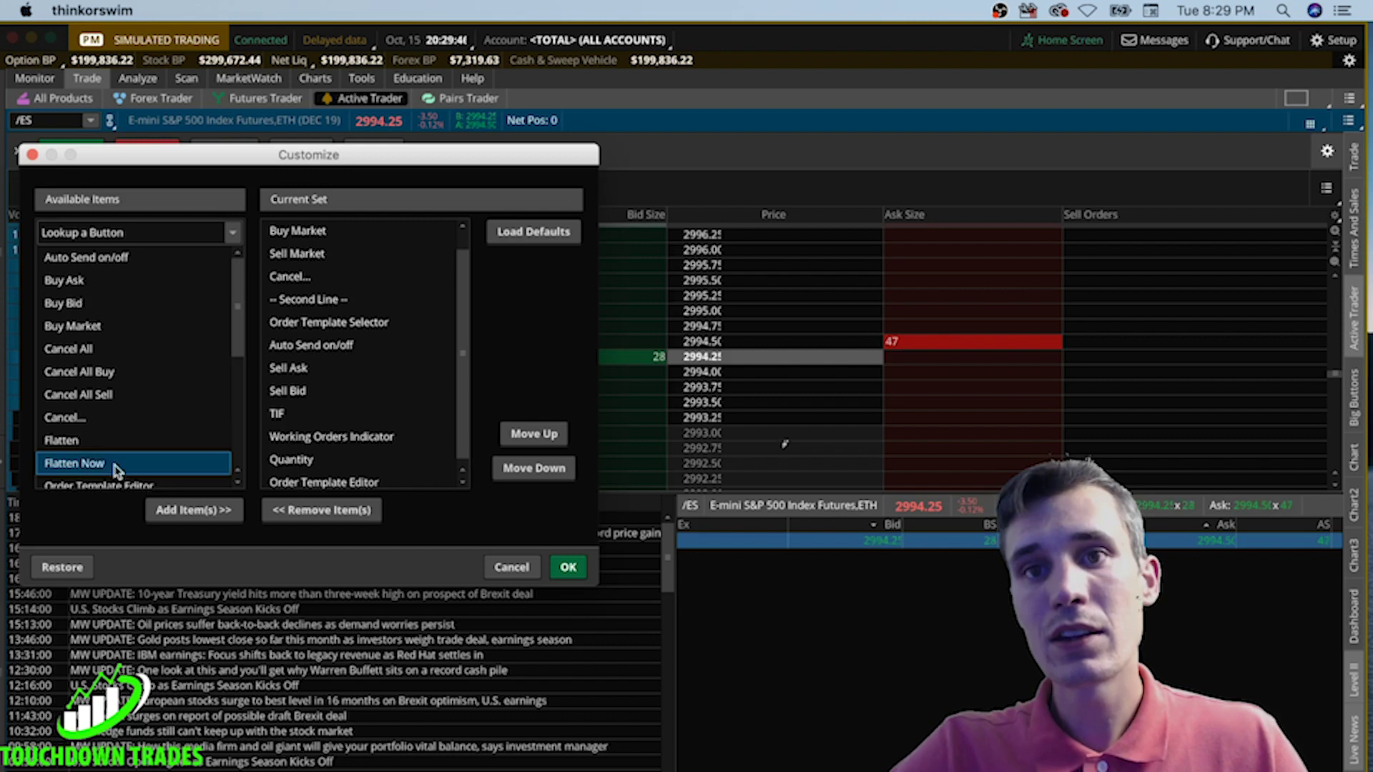
{"action": "left_click", "coordinate": [190, 509]}
{"action": "scroll", "coordinate": [286, 473], "scroll_direction": "down", "scroll_amount": 1}
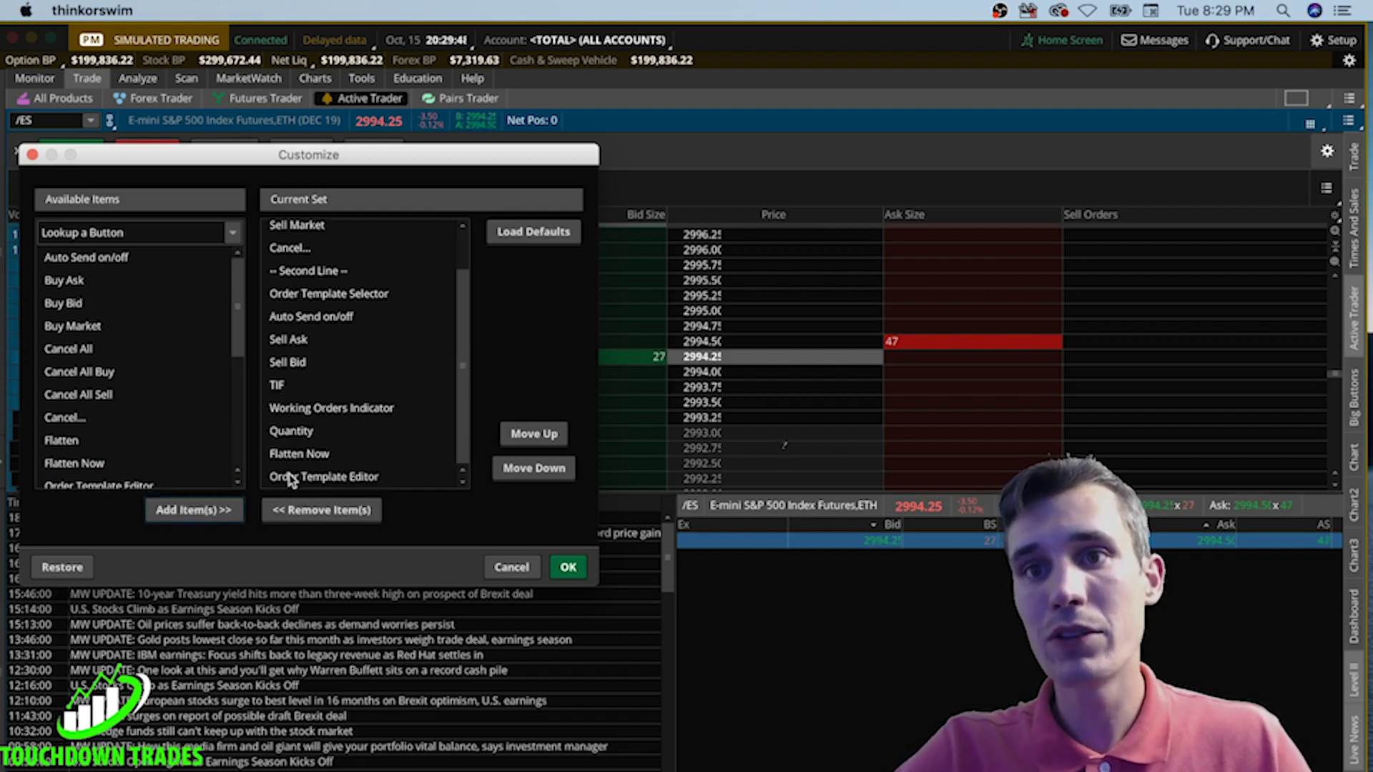
Move Sell Ask and Sell Bid up to sit just below Sell Market
{"action": "left_click", "coordinate": [393, 455]}
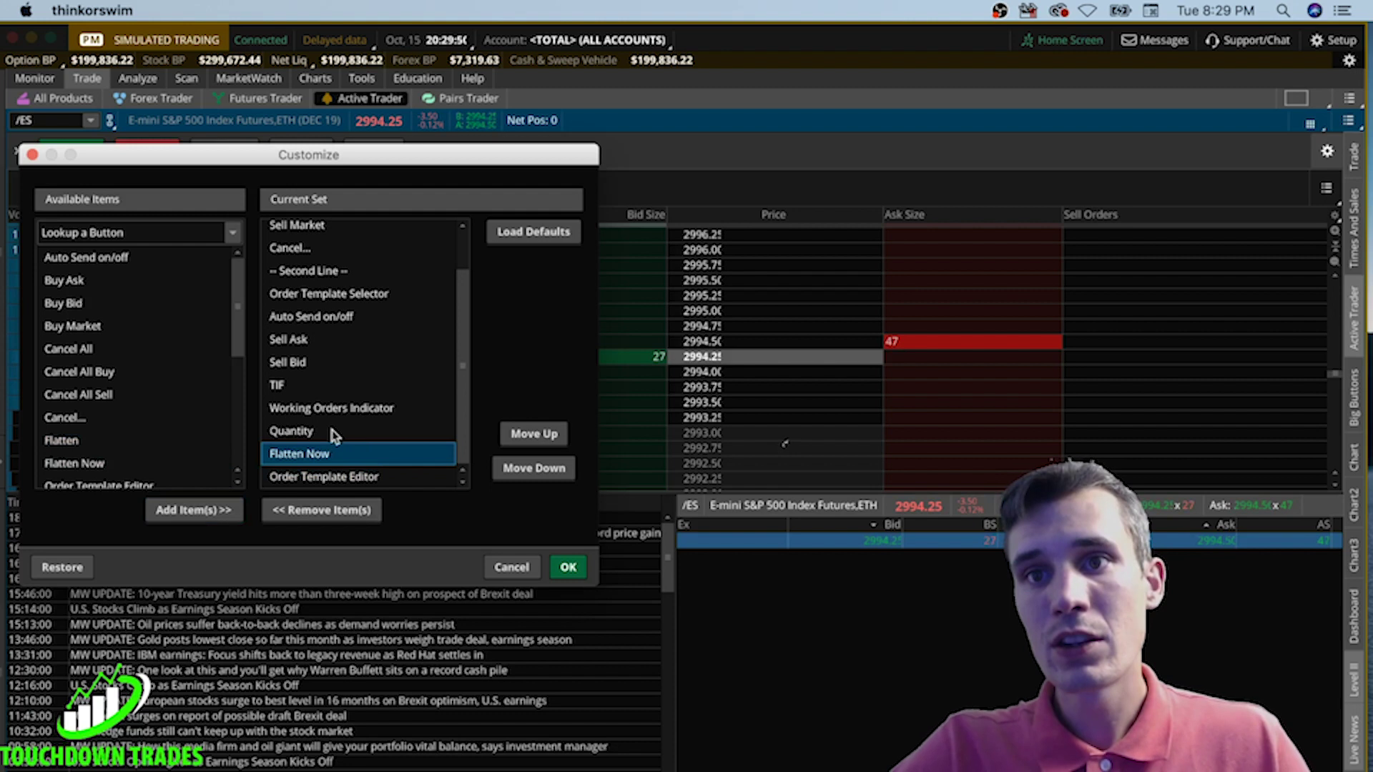
{"action": "scroll", "coordinate": [327, 423], "scroll_direction": "up", "scroll_amount": 2}
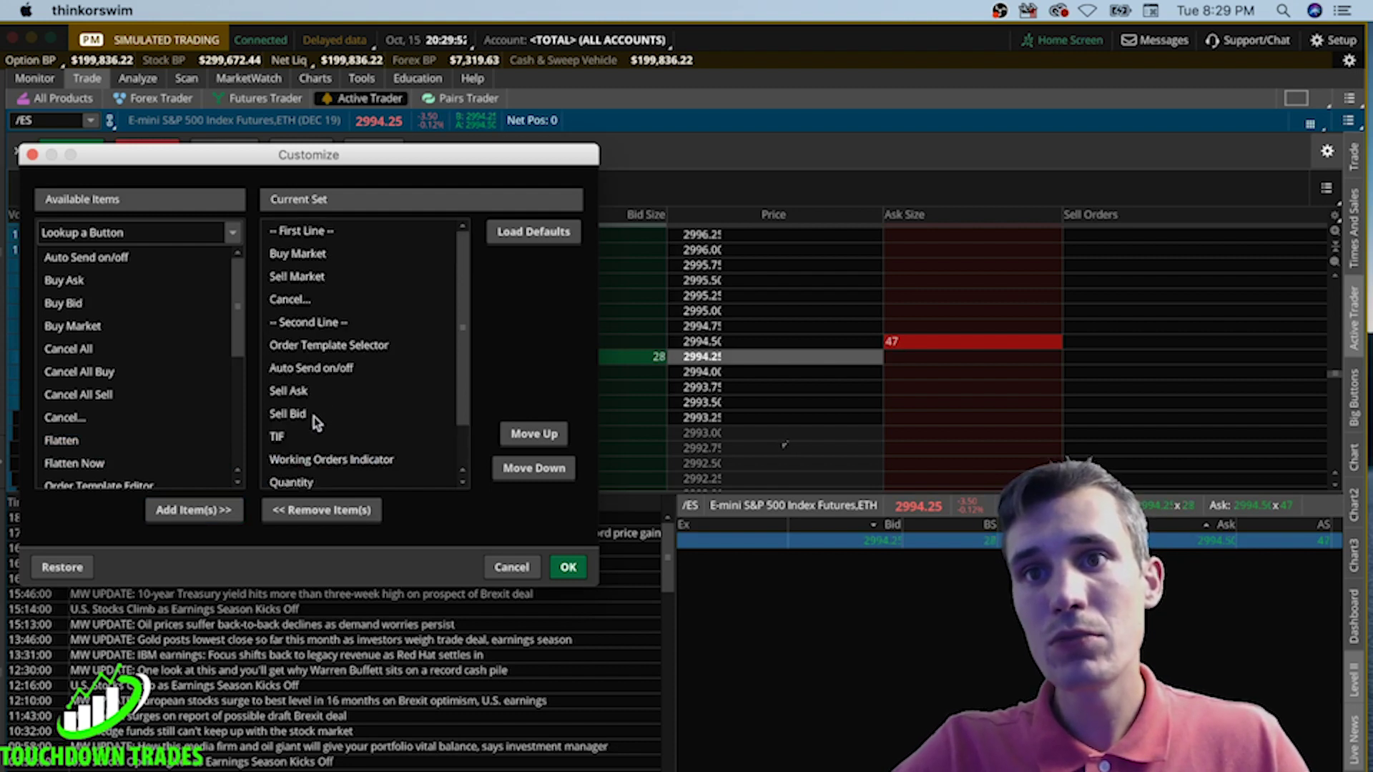
{"action": "left_click", "coordinate": [297, 392]}
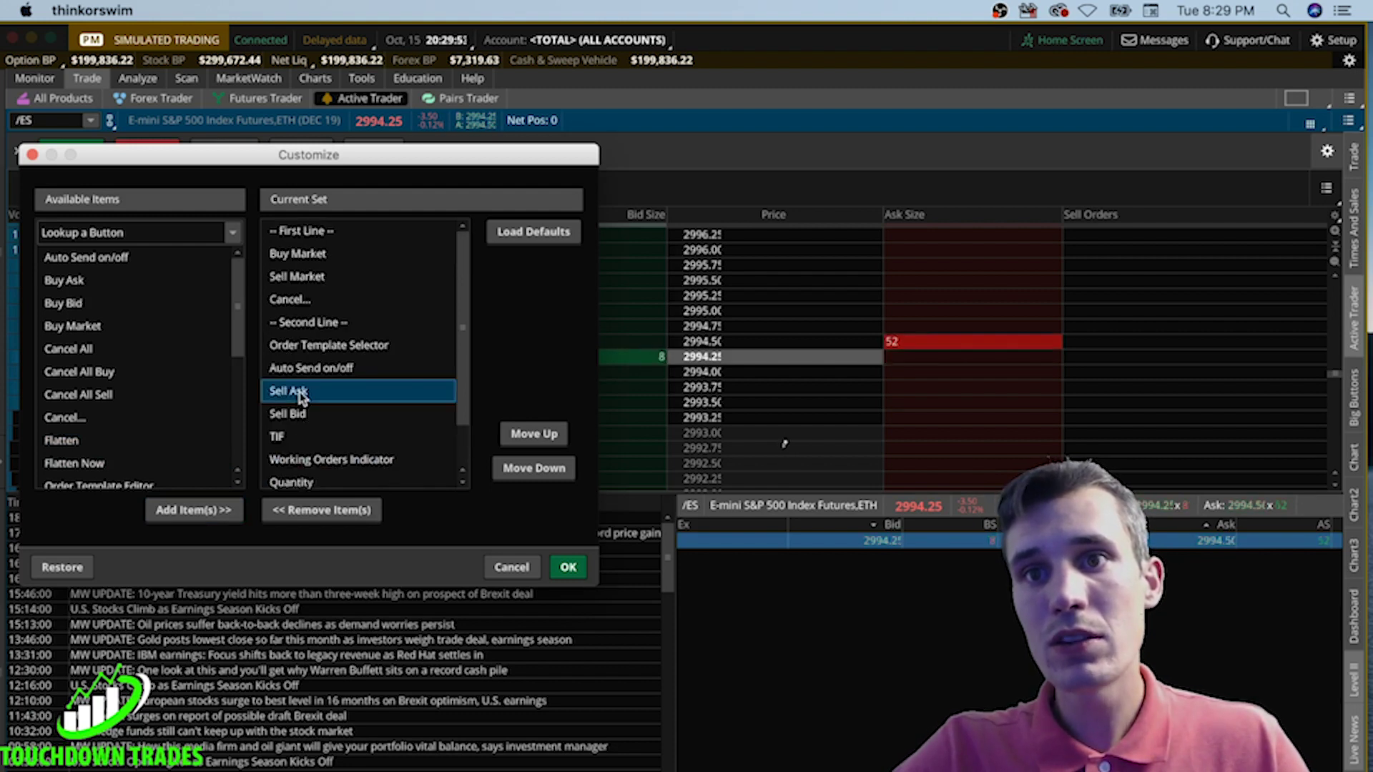
{"action": "left_click", "coordinate": [521, 435]}
{"action": "left_click", "coordinate": [521, 435]}
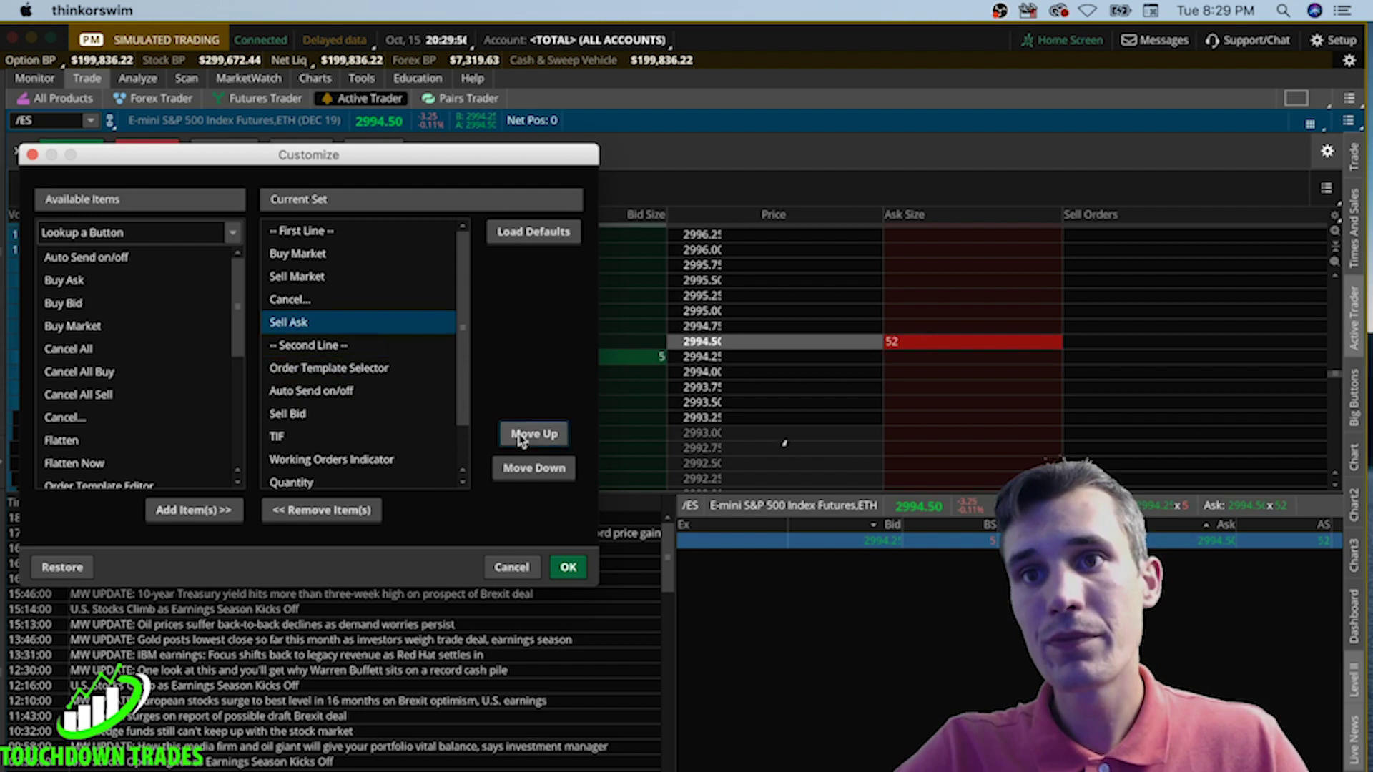
{"action": "left_click", "coordinate": [341, 417]}
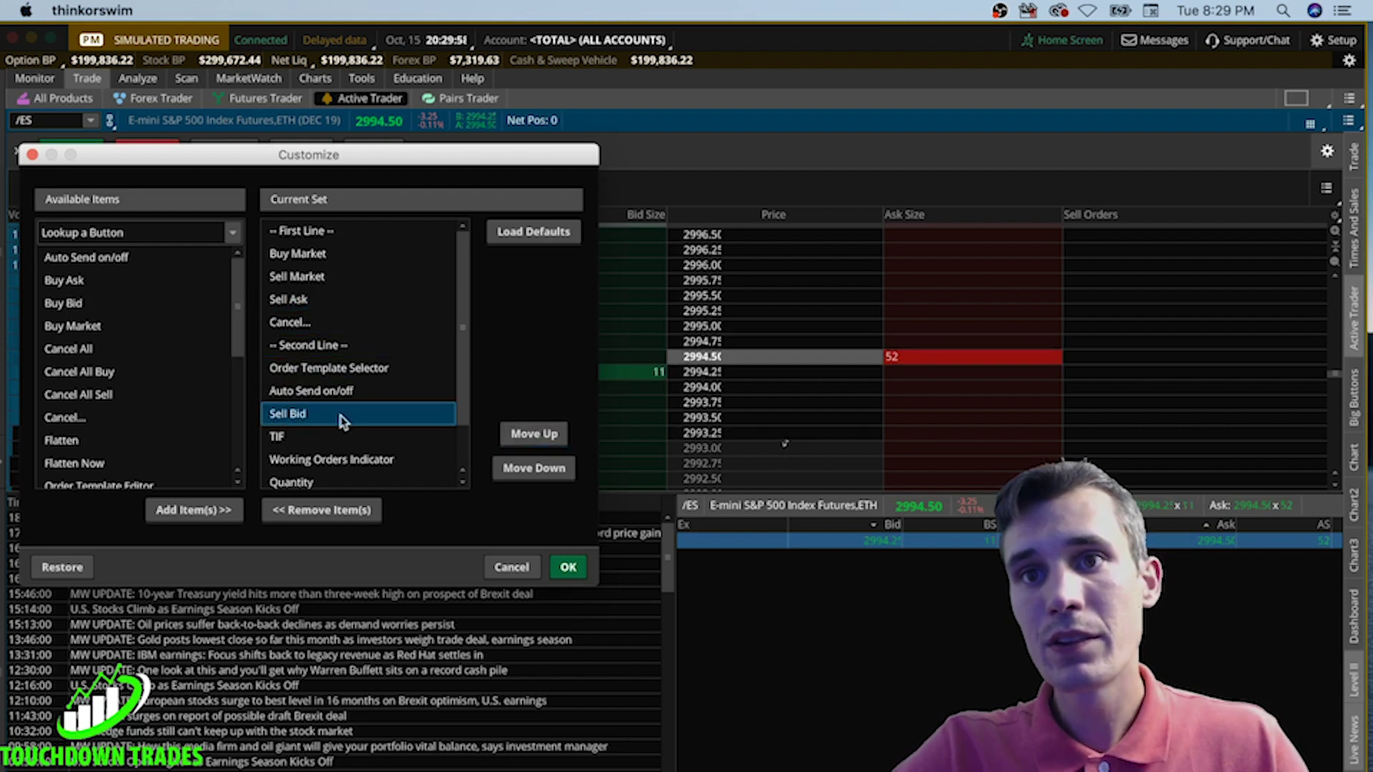
{"action": "left_click", "coordinate": [520, 433]}
{"action": "left_click", "coordinate": [521, 433]}
Move Flatten Now up just below Sell Bid and apply the button layout
{"action": "scroll", "coordinate": [378, 450], "scroll_direction": "down", "scroll_amount": 2}
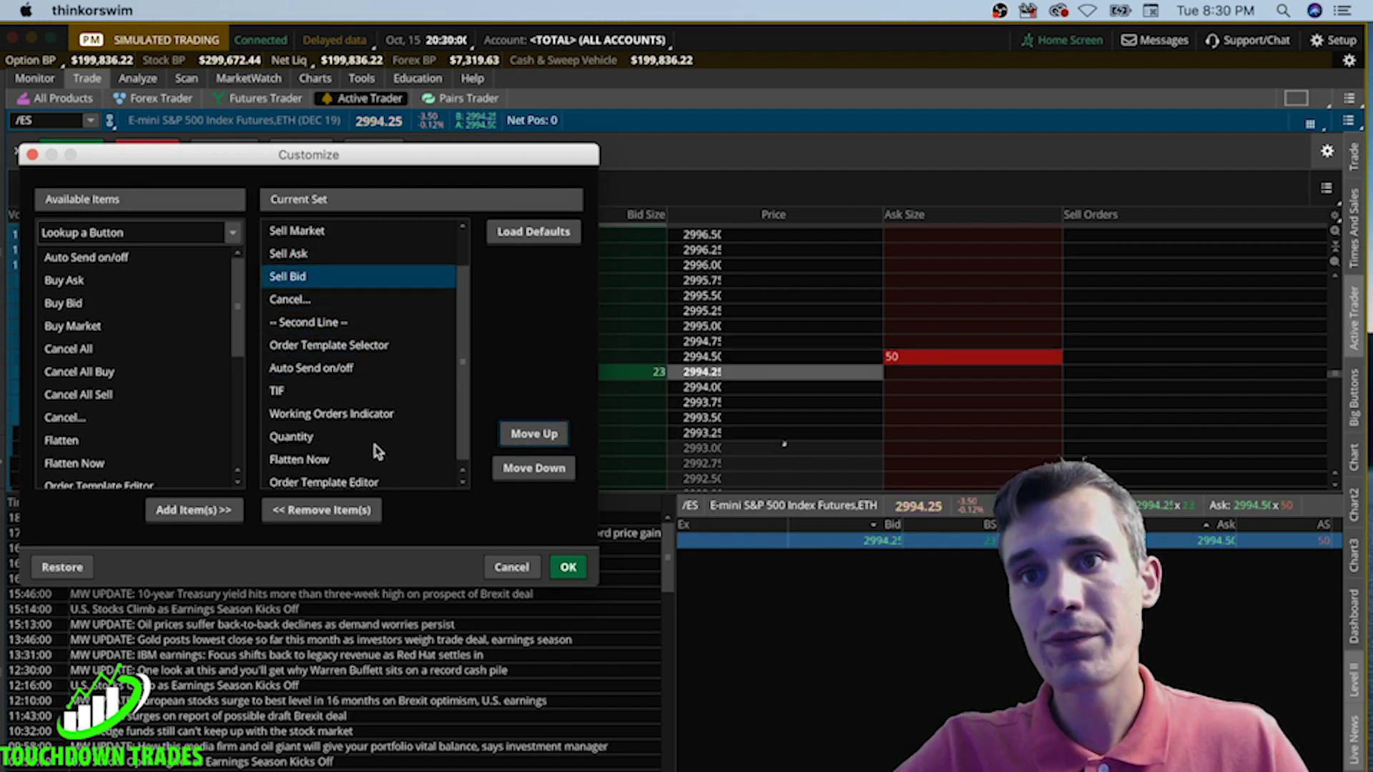
{"action": "left_click", "coordinate": [372, 459]}
{"action": "left_click", "coordinate": [515, 435]}
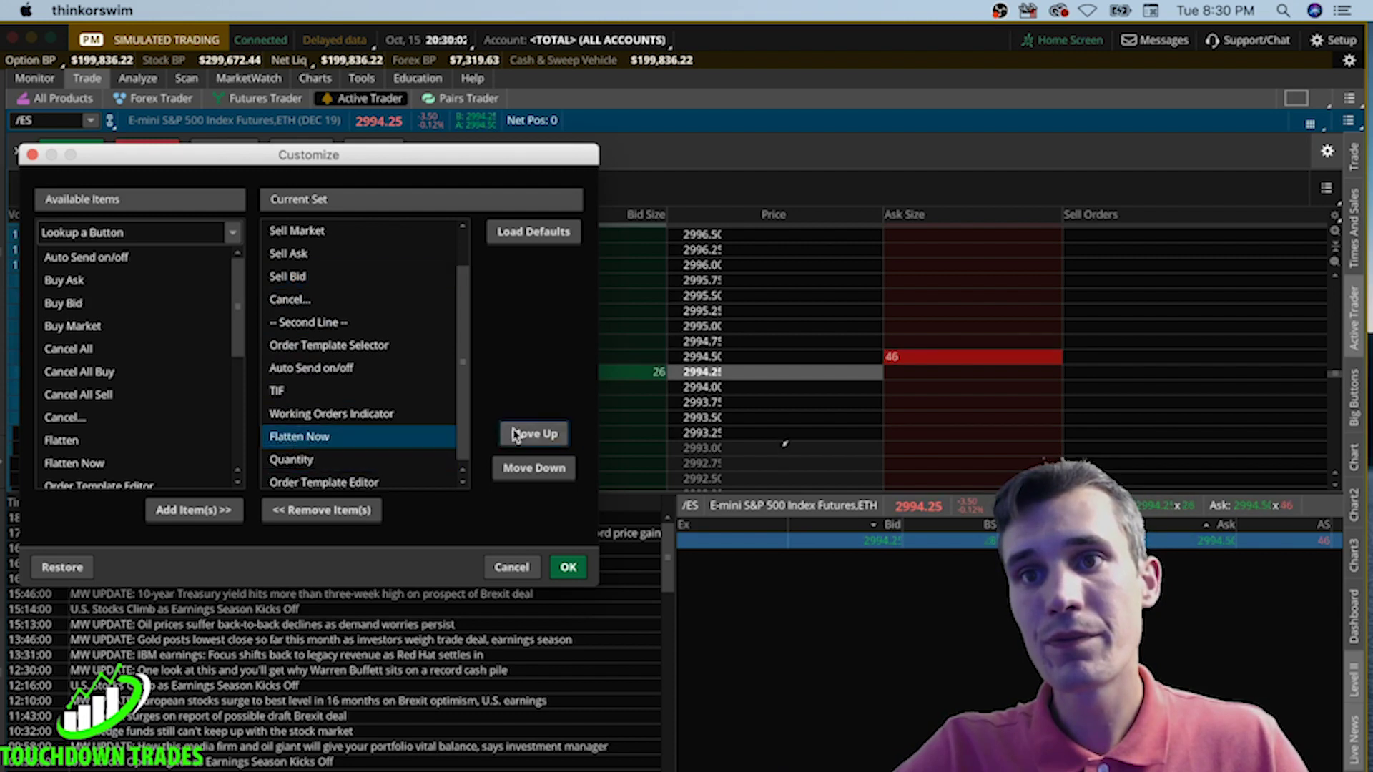
{"action": "left_click", "coordinate": [514, 435]}
{"action": "left_click", "coordinate": [515, 435]}
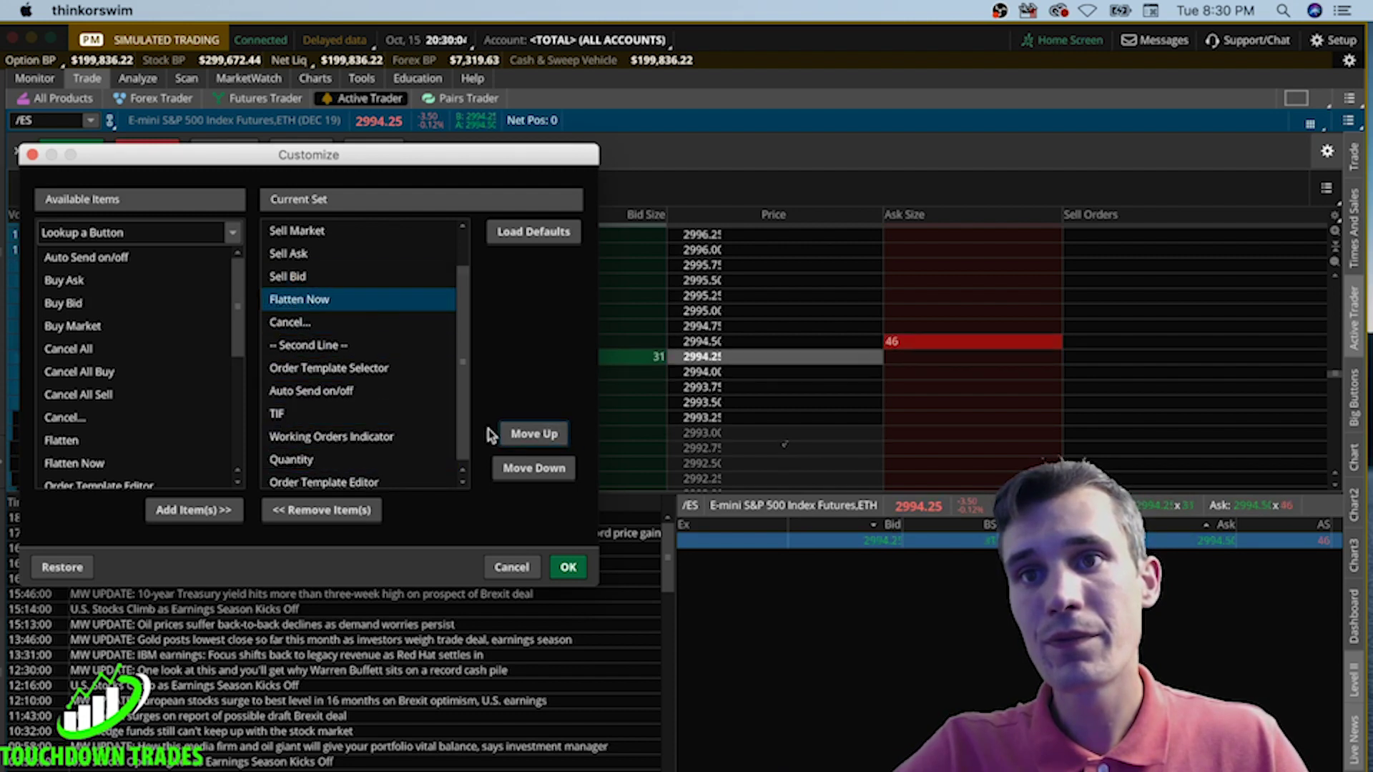
{"action": "scroll", "coordinate": [311, 422], "scroll_direction": "down", "scroll_amount": 1}
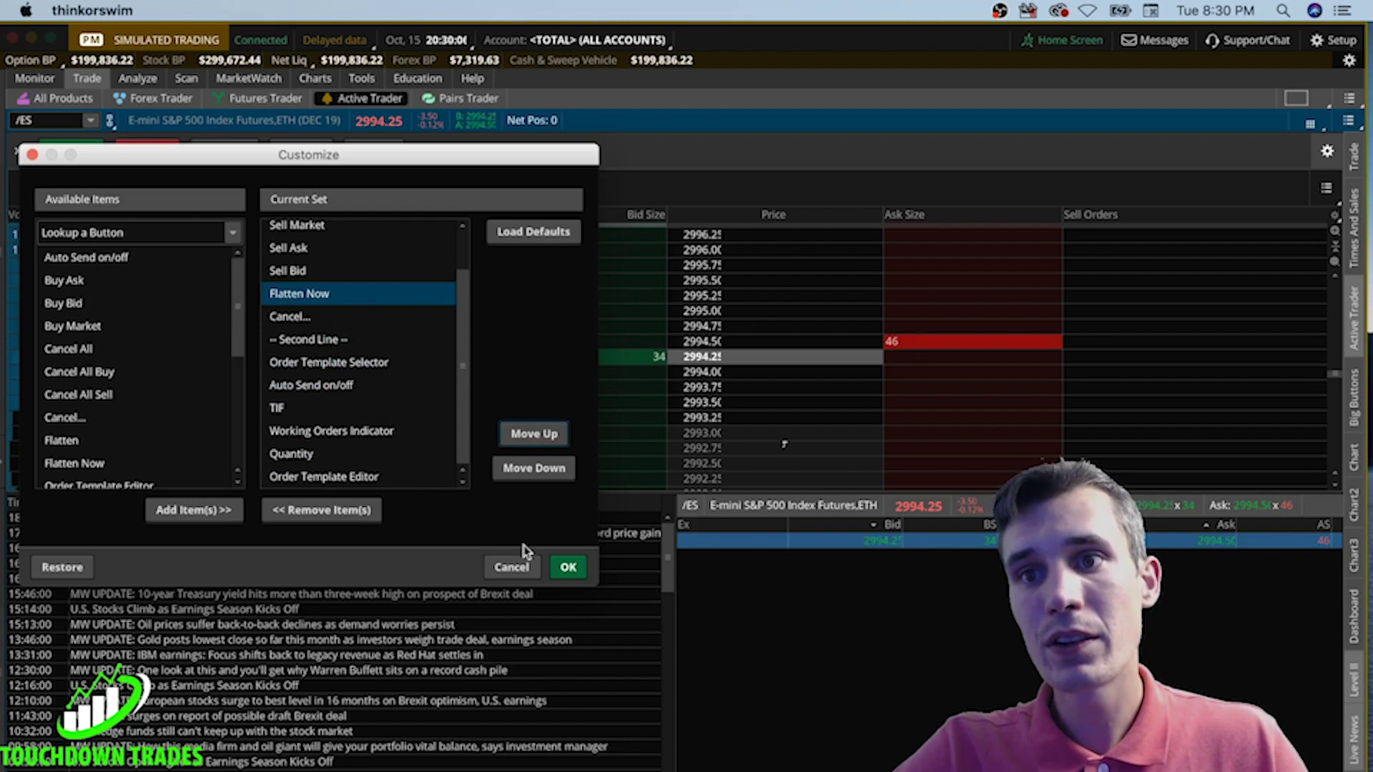
{"action": "left_click", "coordinate": [568, 567]}
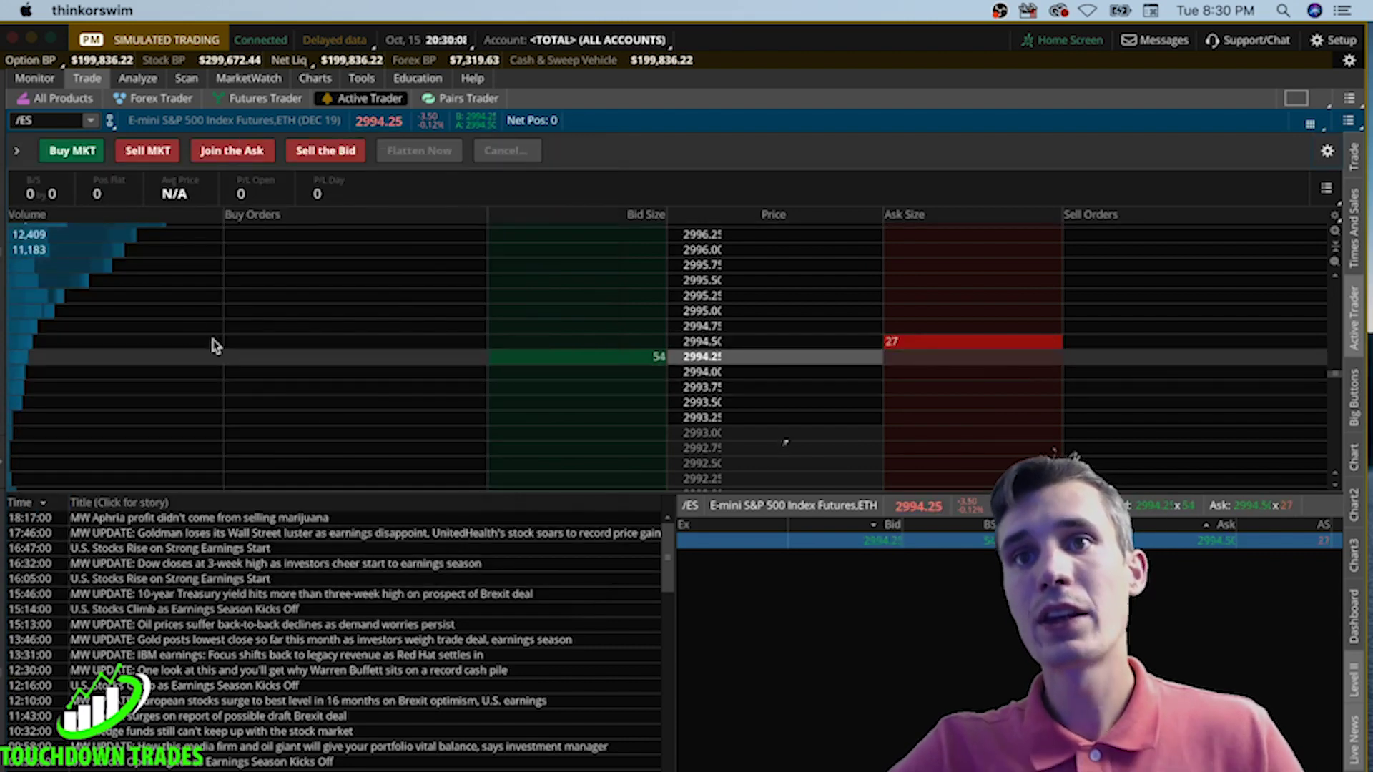
In button customization, move Quantity to first place in the First Line and confirm with OK
{"action": "scroll", "coordinate": [240, 244], "scroll_direction": "up", "scroll_amount": 1}
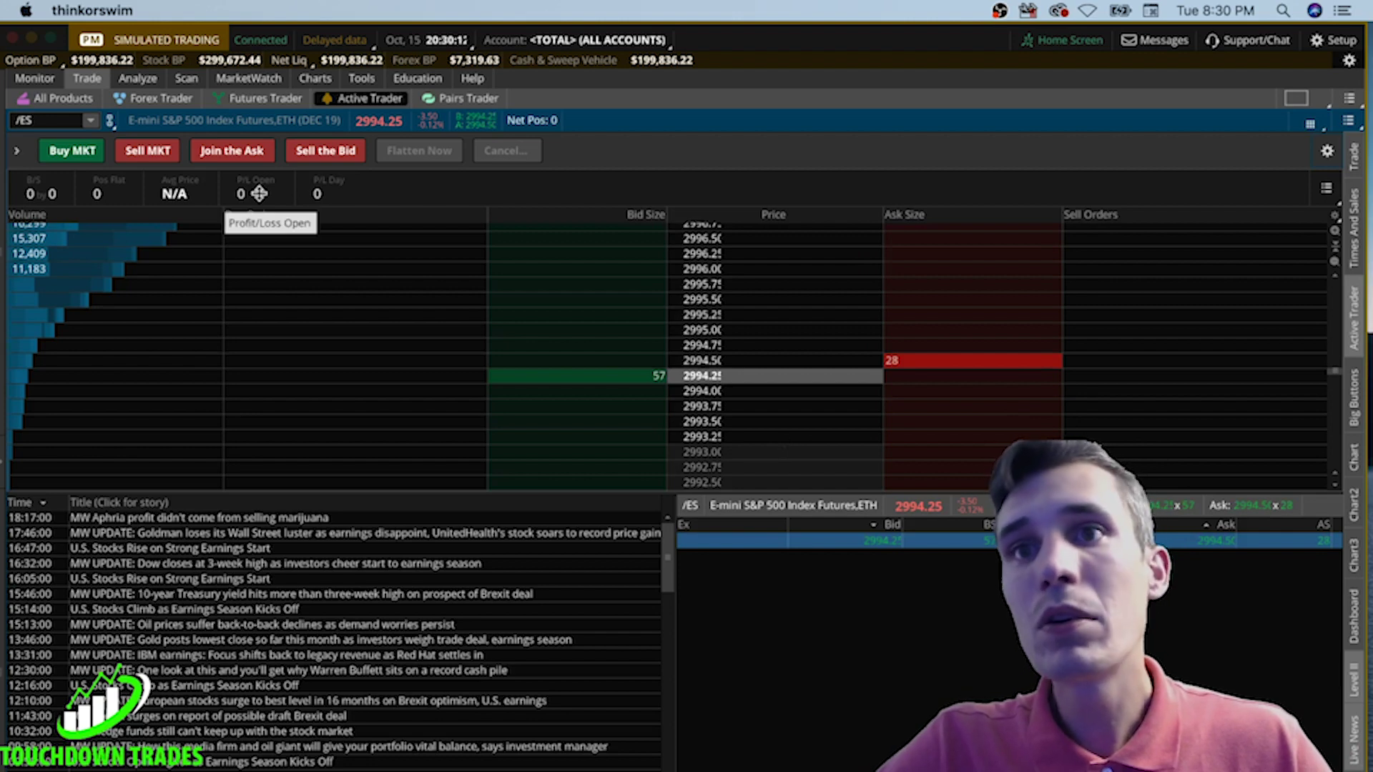
{"action": "scroll", "coordinate": [281, 250], "scroll_direction": "down", "scroll_amount": 5}
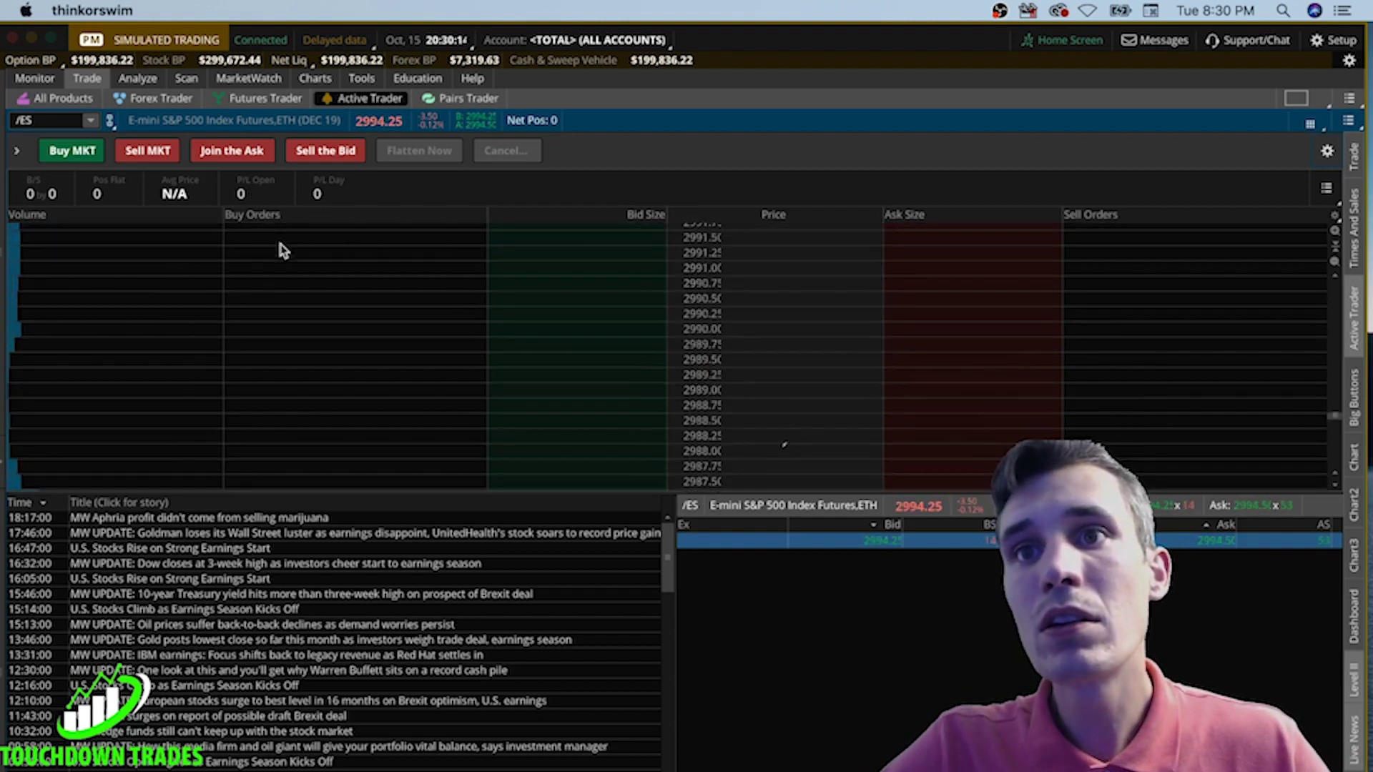
{"action": "scroll", "coordinate": [282, 250], "scroll_direction": "up", "scroll_amount": 5}
{"action": "scroll", "coordinate": [306, 243], "scroll_direction": "up", "scroll_amount": 10}
{"action": "scroll", "coordinate": [306, 242], "scroll_direction": "up", "scroll_amount": 5}
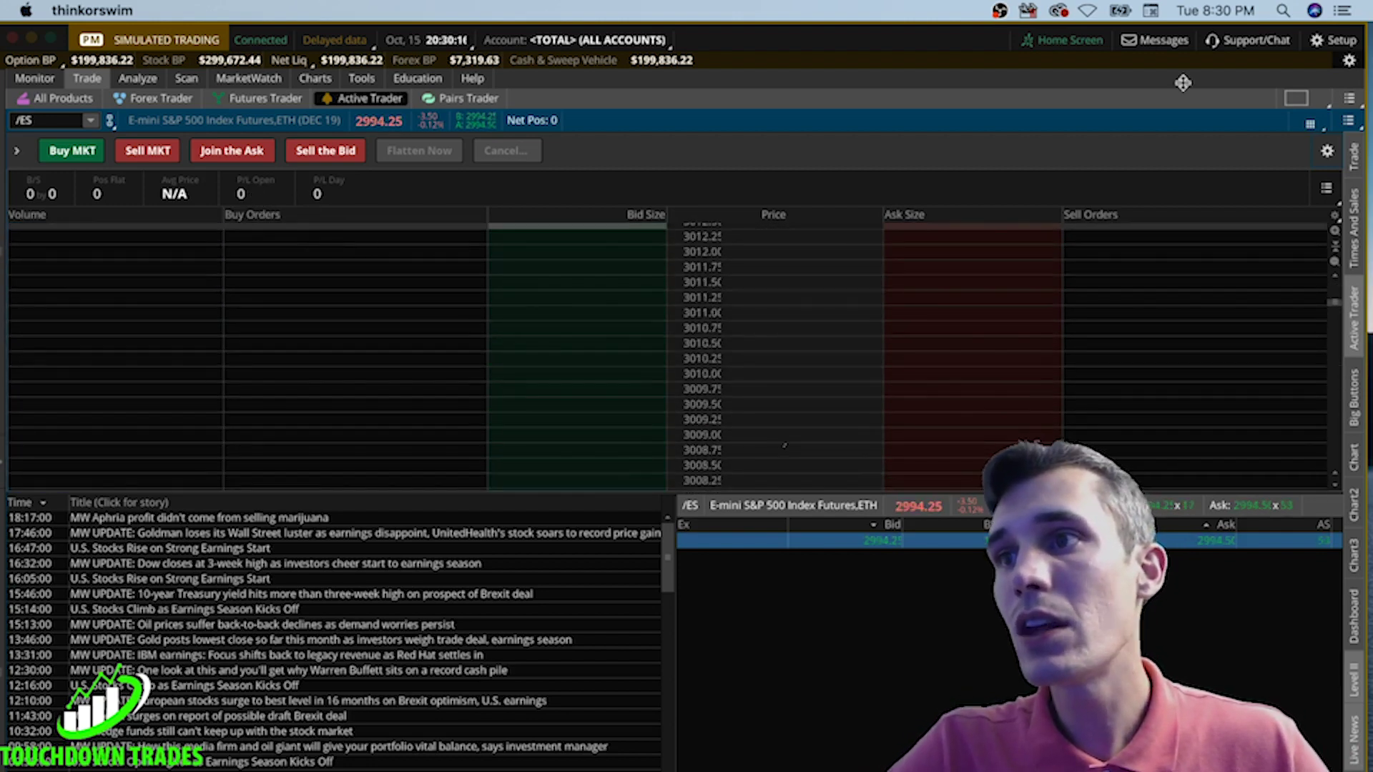
{"action": "left_click", "coordinate": [1327, 150]}
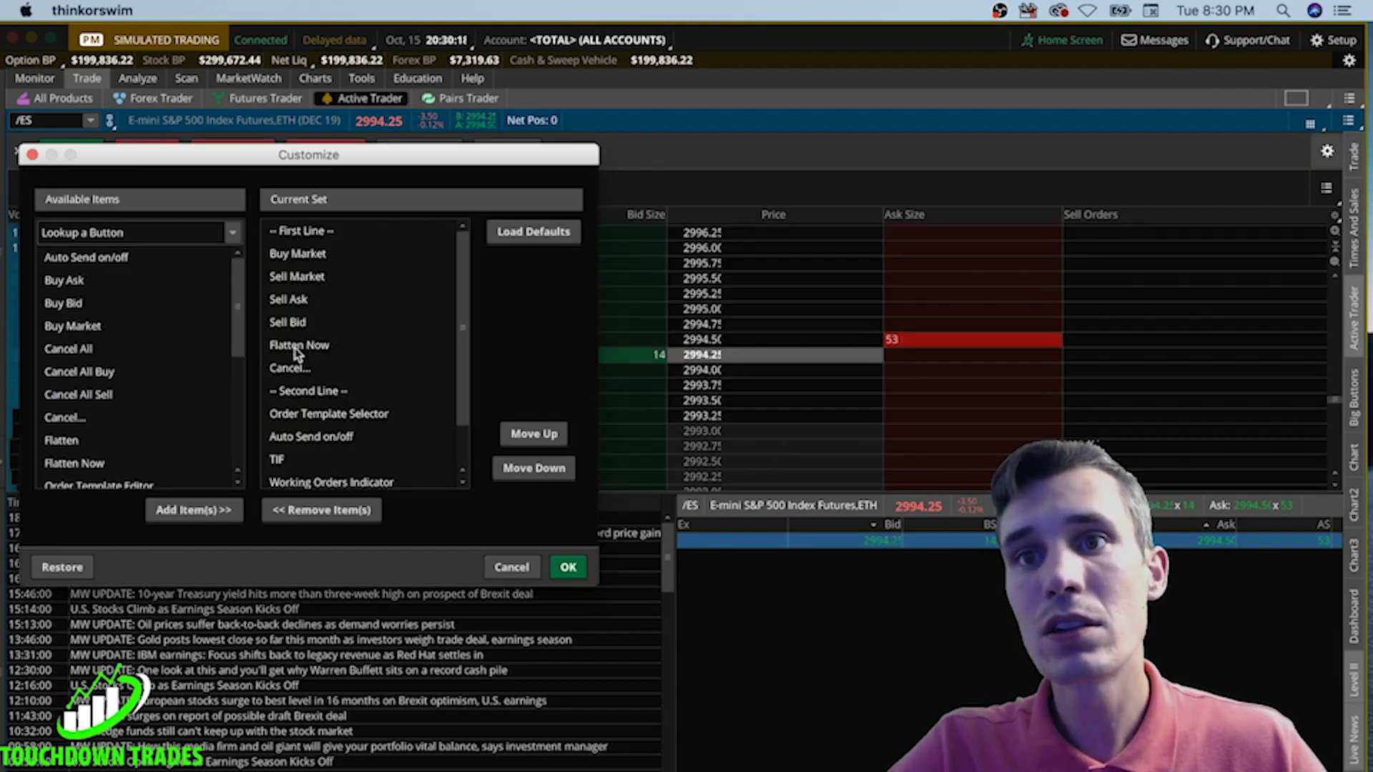
{"action": "scroll", "coordinate": [295, 354], "scroll_direction": "down", "scroll_amount": 1}
{"action": "scroll", "coordinate": [310, 354], "scroll_direction": "down", "scroll_amount": 1}
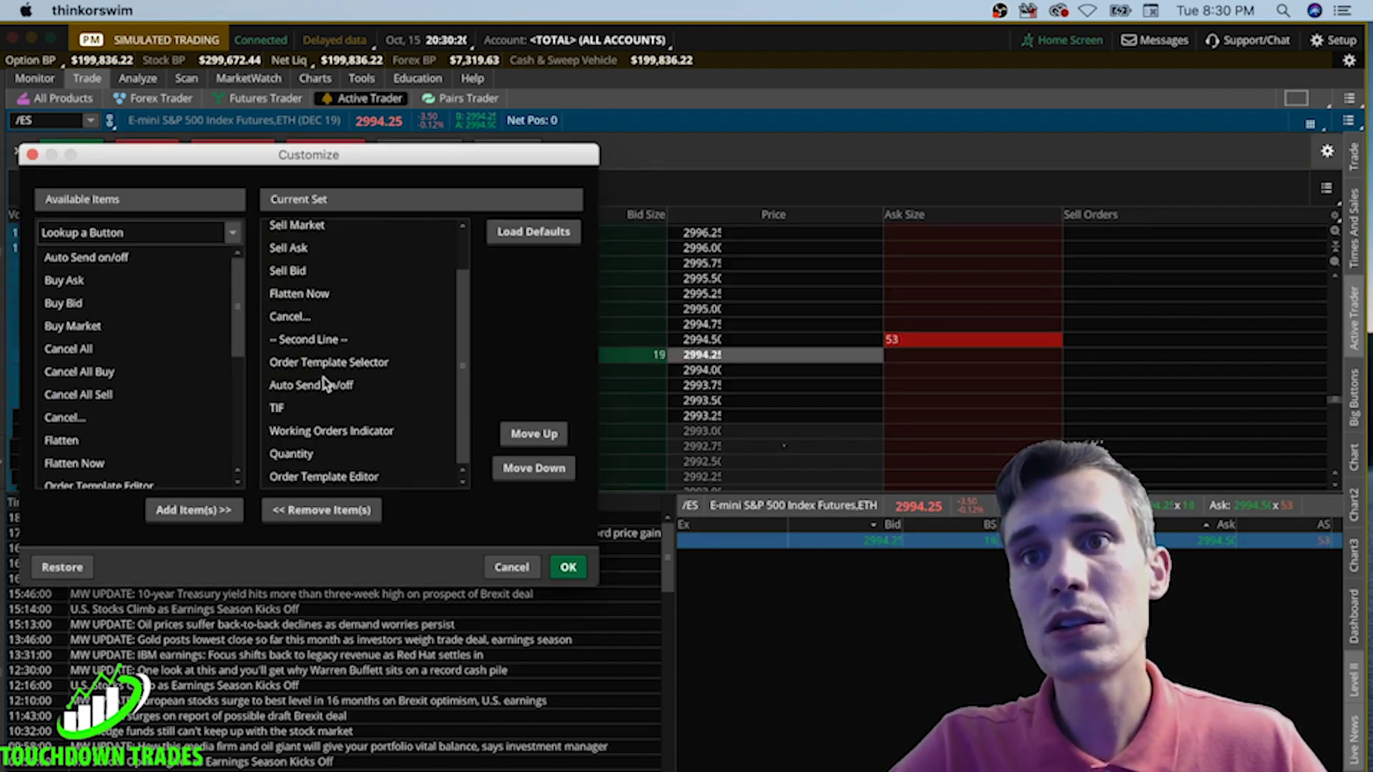
{"action": "left_click", "coordinate": [307, 455]}
{"action": "left_click", "coordinate": [514, 438]}
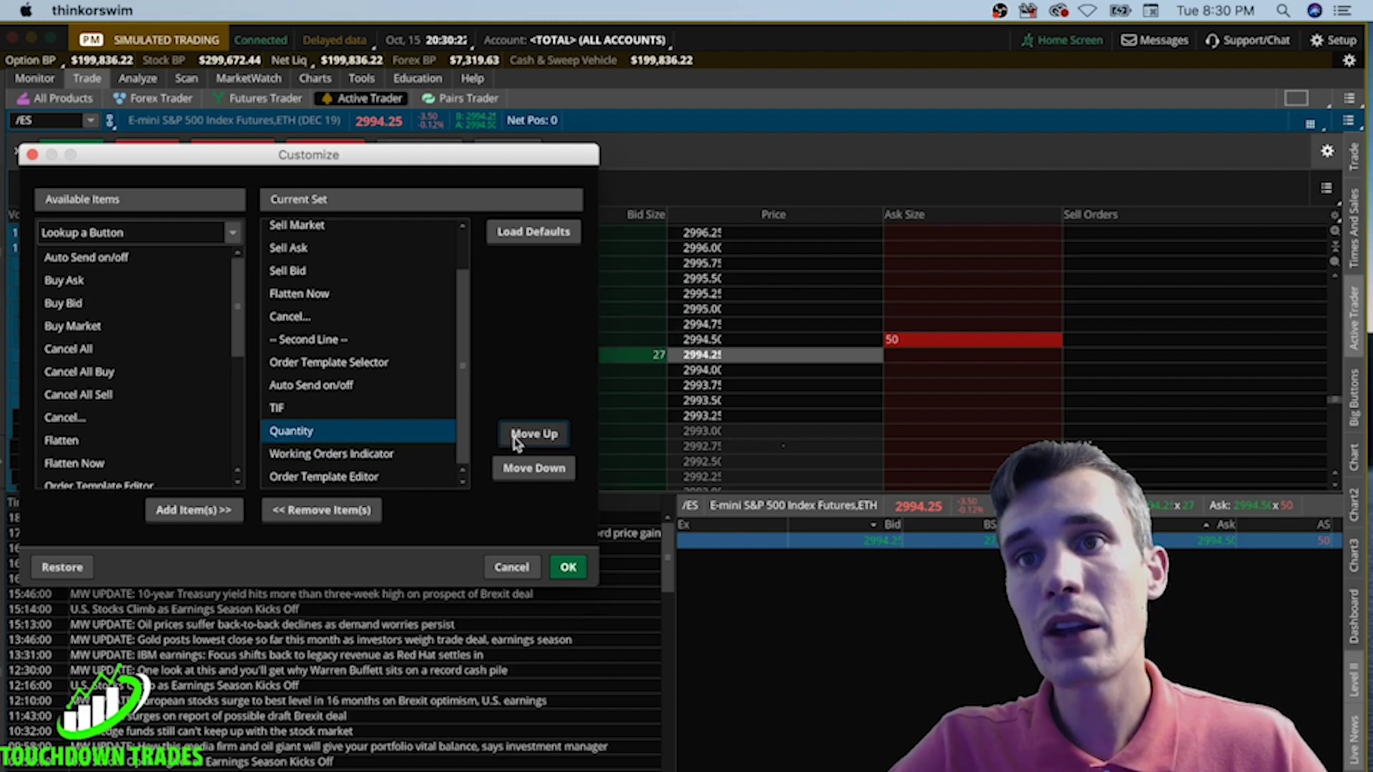
{"action": "left_click", "coordinate": [516, 440]}
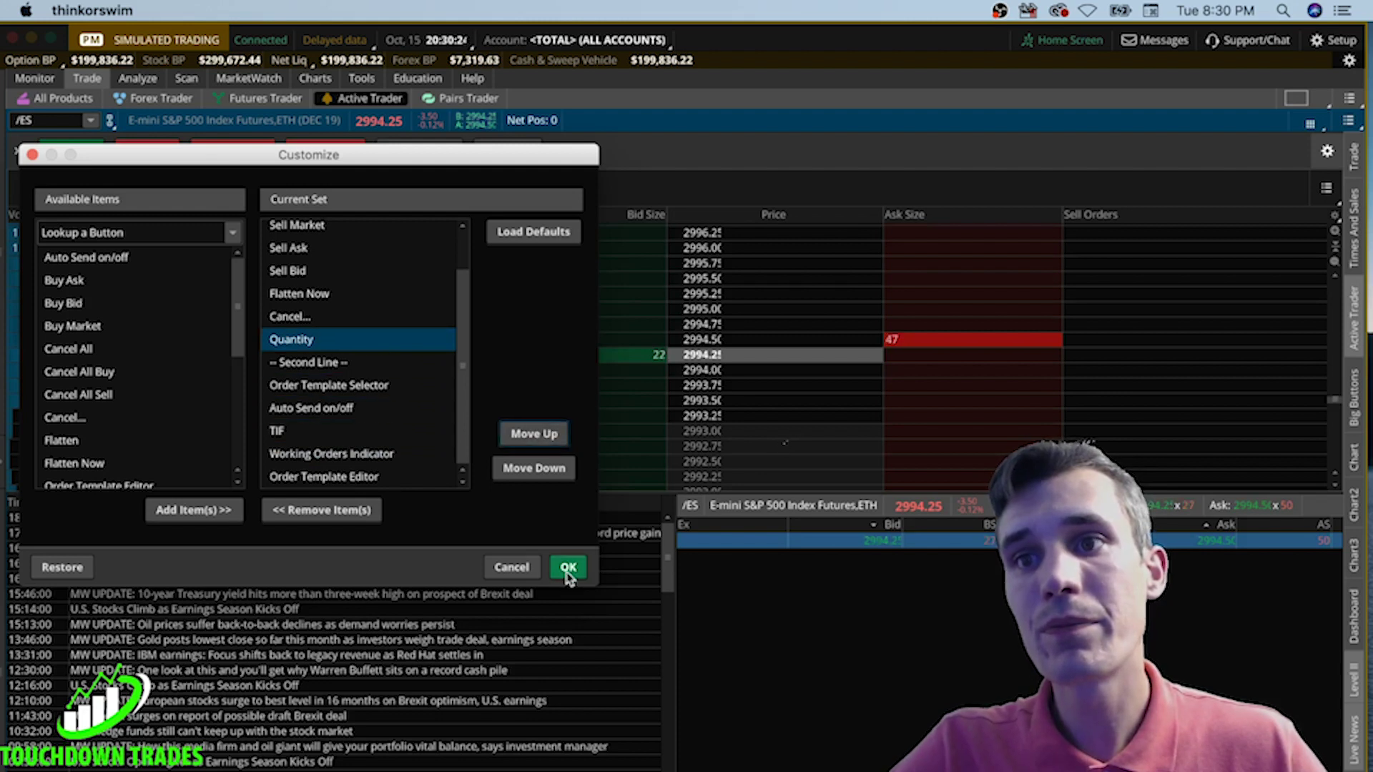
{"action": "left_click", "coordinate": [536, 436]}
{"action": "left_click", "coordinate": [536, 436]}
{"action": "left_click", "coordinate": [536, 436]}
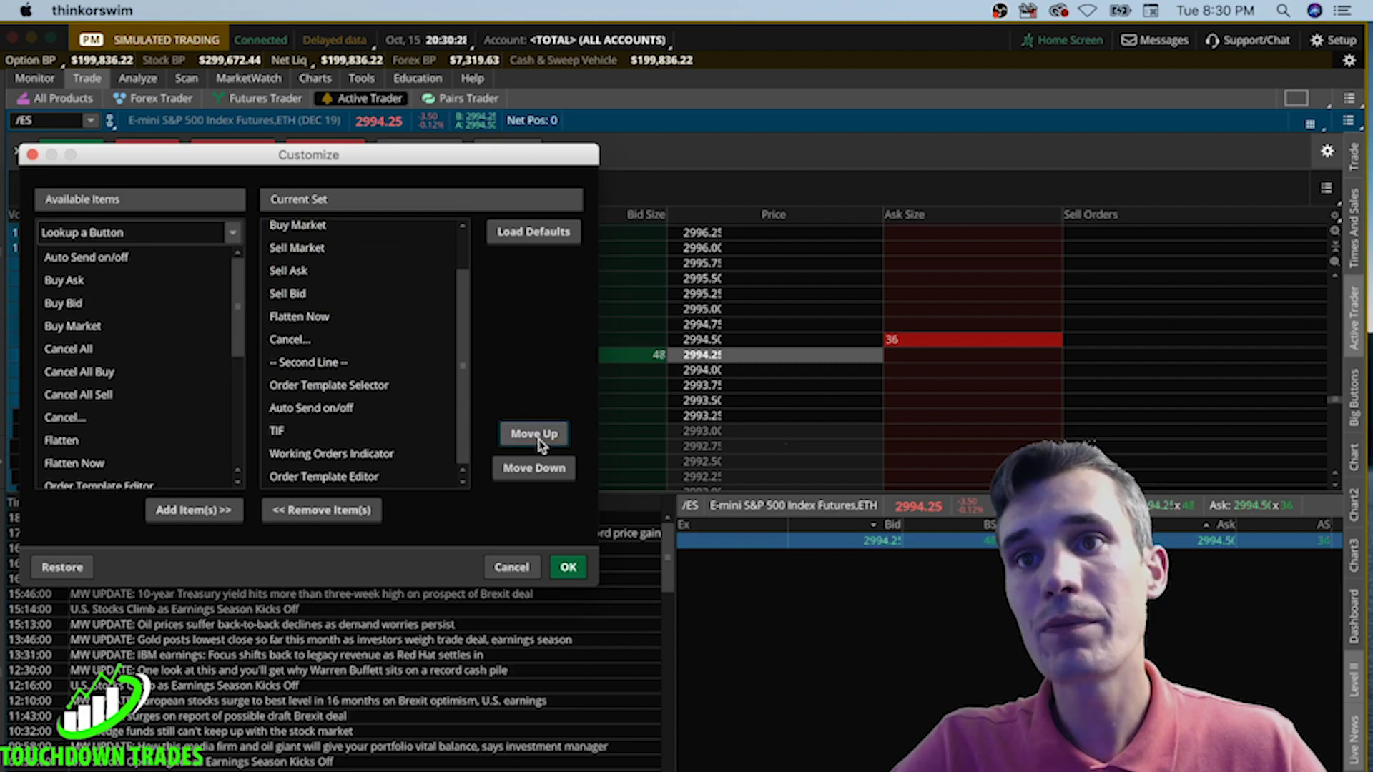
{"action": "scroll", "coordinate": [391, 393], "scroll_direction": "up", "scroll_amount": 2}
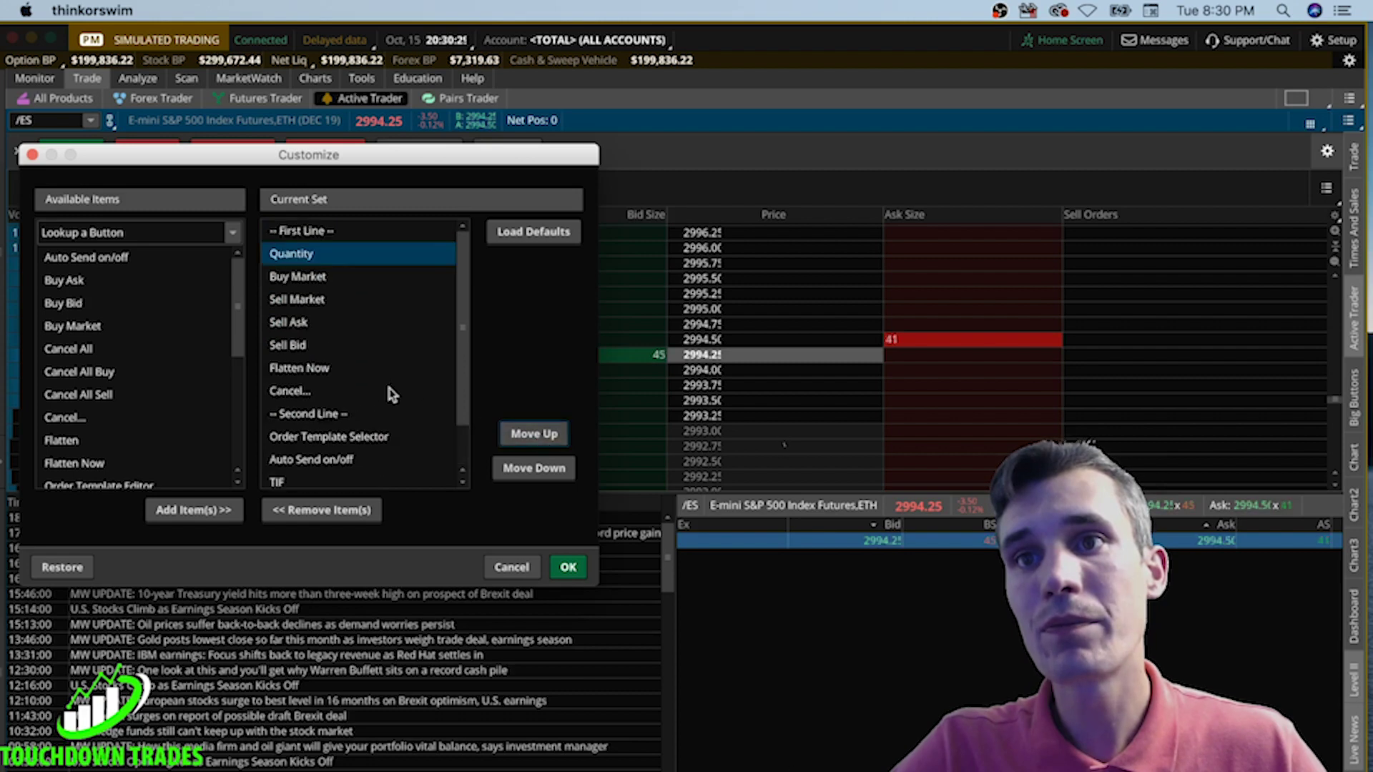
{"action": "left_click", "coordinate": [568, 567]}
Set the Active Trader order quantity to 500
{"action": "left_click", "coordinate": [112, 156]}
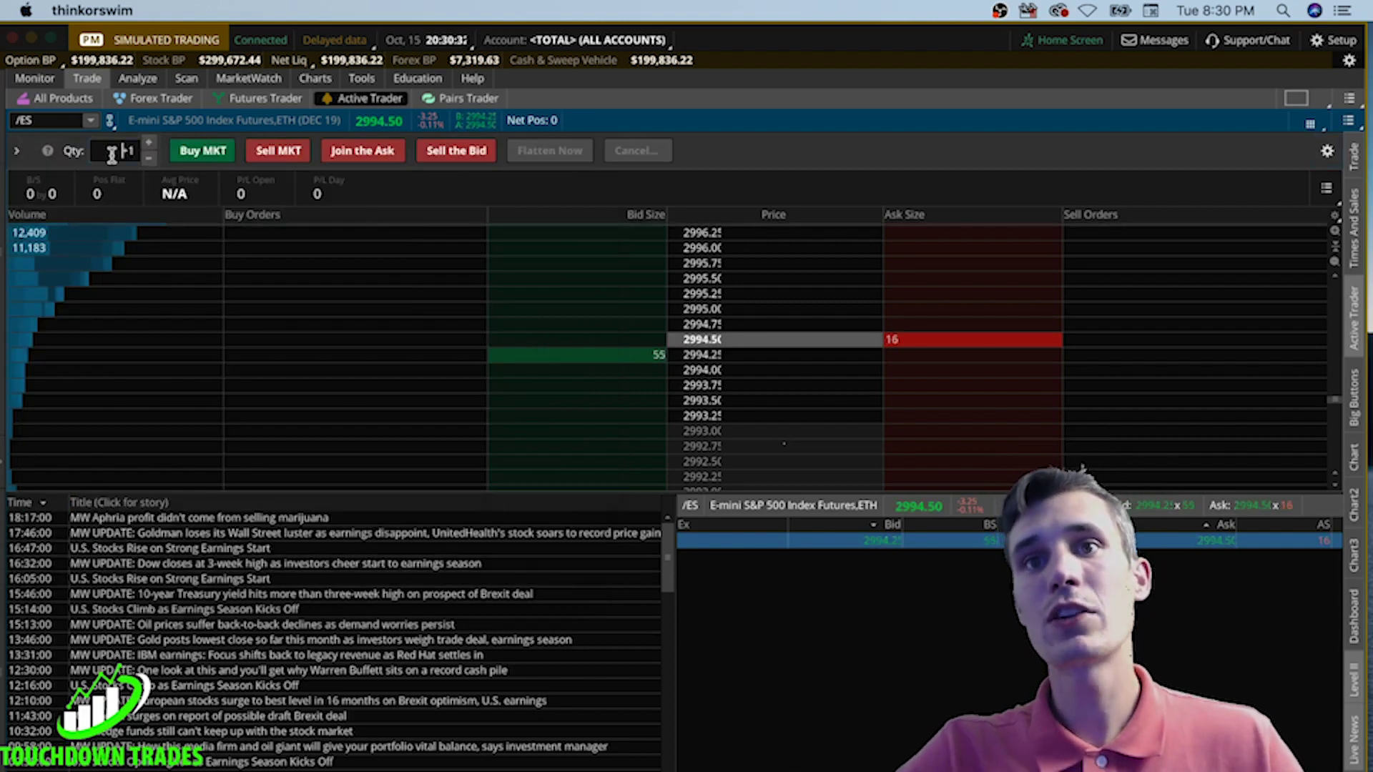
{"action": "type", "text": "50"}
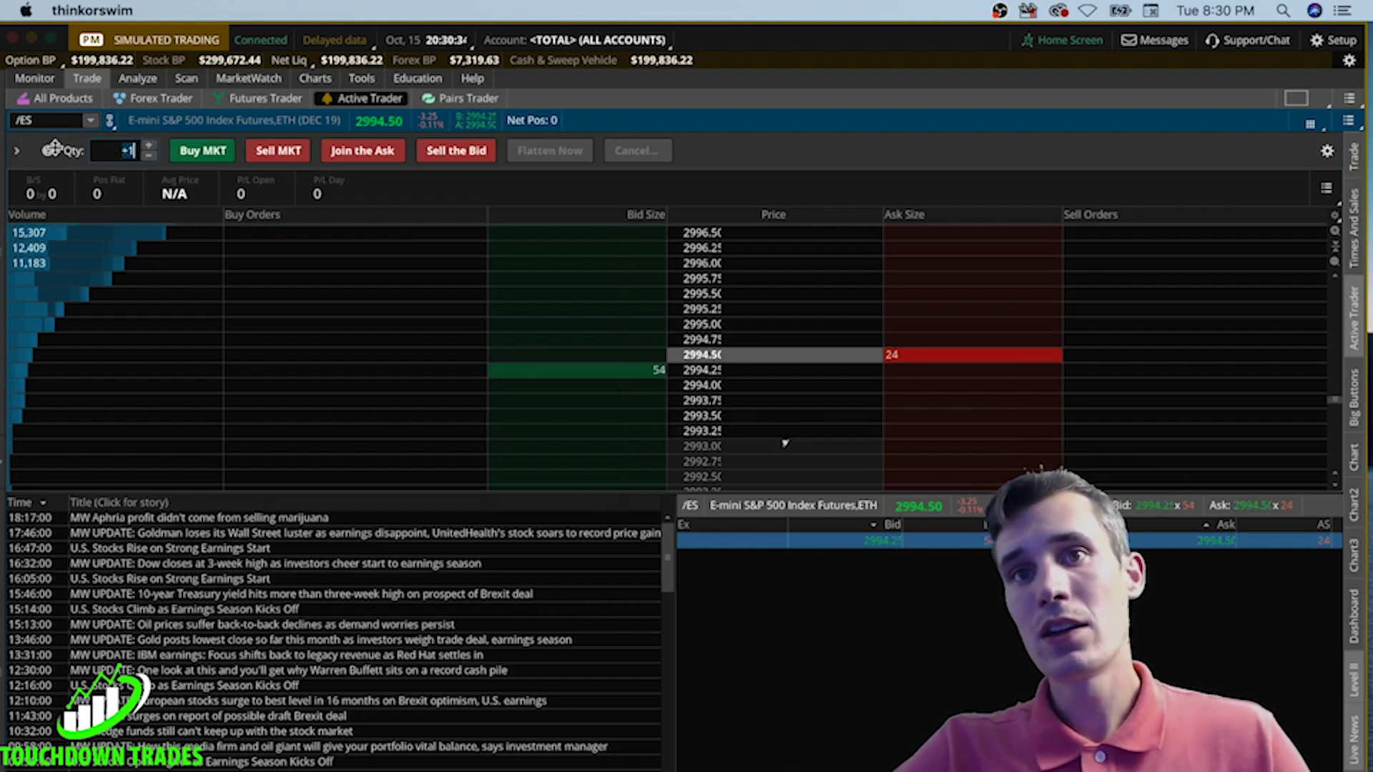
{"action": "type", "text": "0"}
{"action": "key", "text": "Return"}
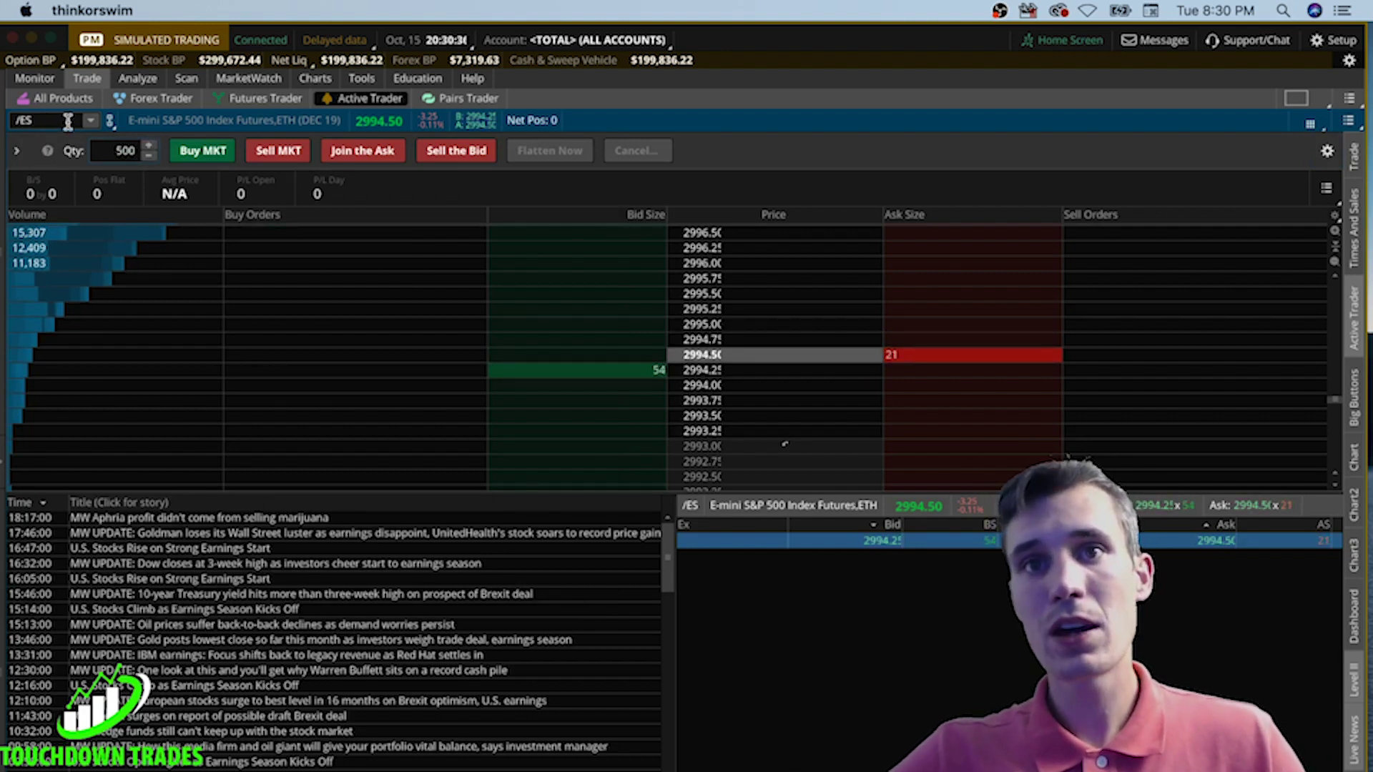
Load SPY into the ladder and reopen the order-button customization
{"action": "left_click", "coordinate": [65, 120]}
{"action": "type", "text": "SPY"}
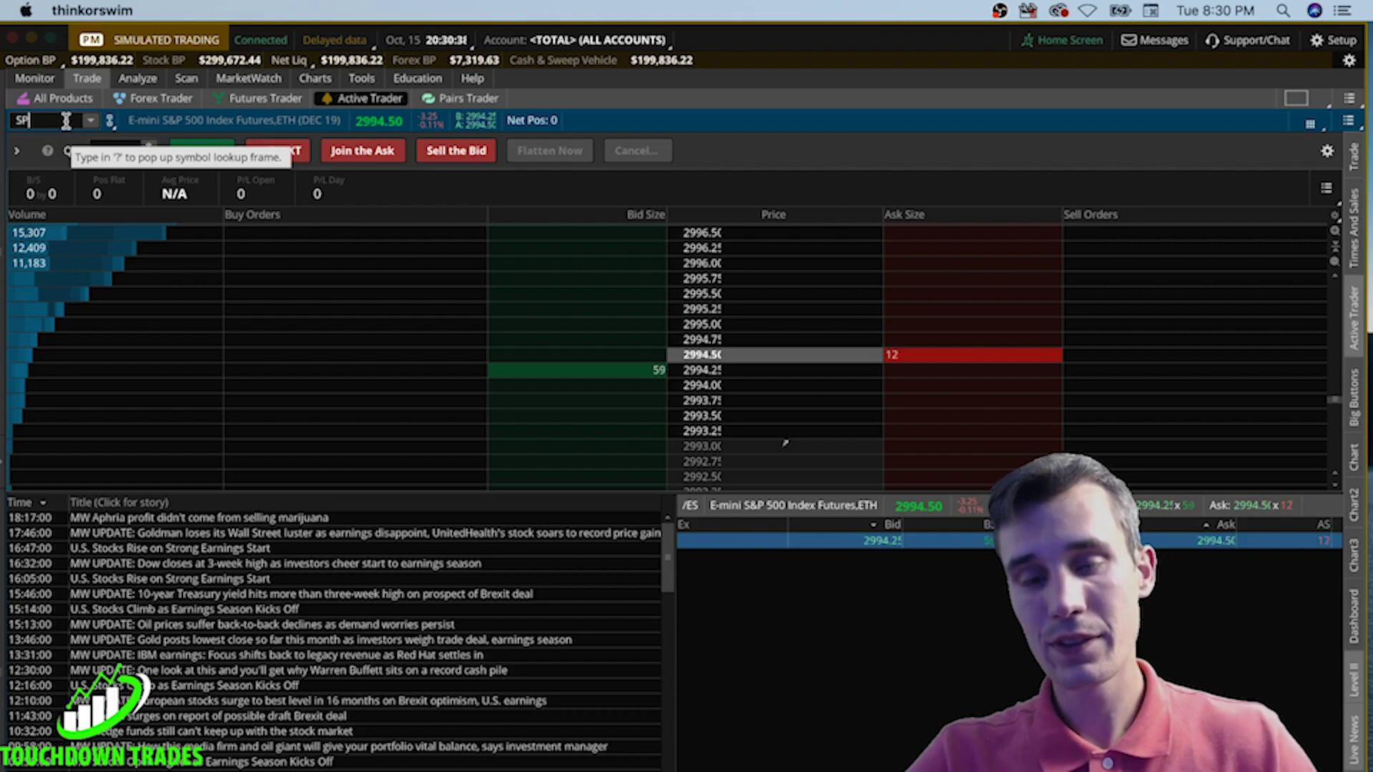
{"action": "key", "text": "Return"}
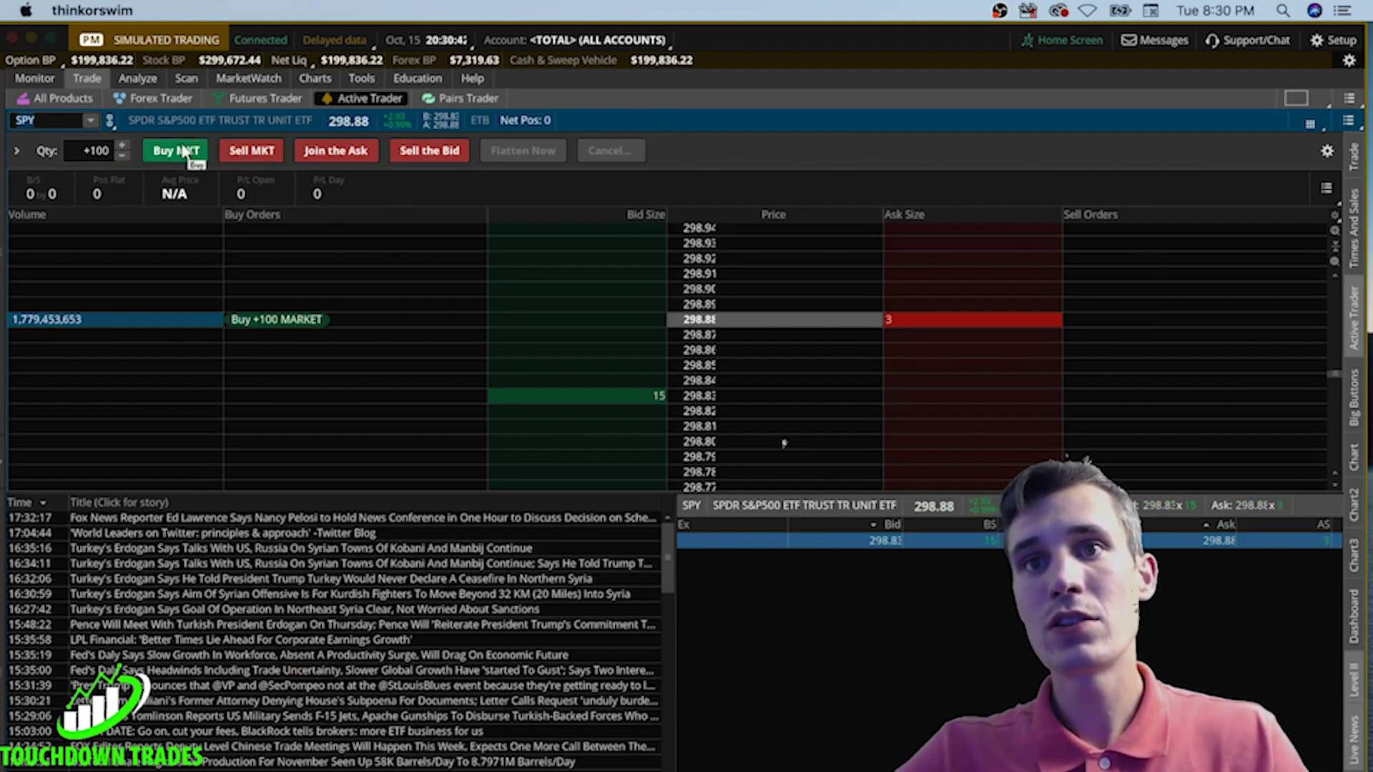
{"action": "left_click", "coordinate": [1327, 151]}
{"action": "scroll", "coordinate": [135, 325], "scroll_direction": "down", "scroll_amount": 5}
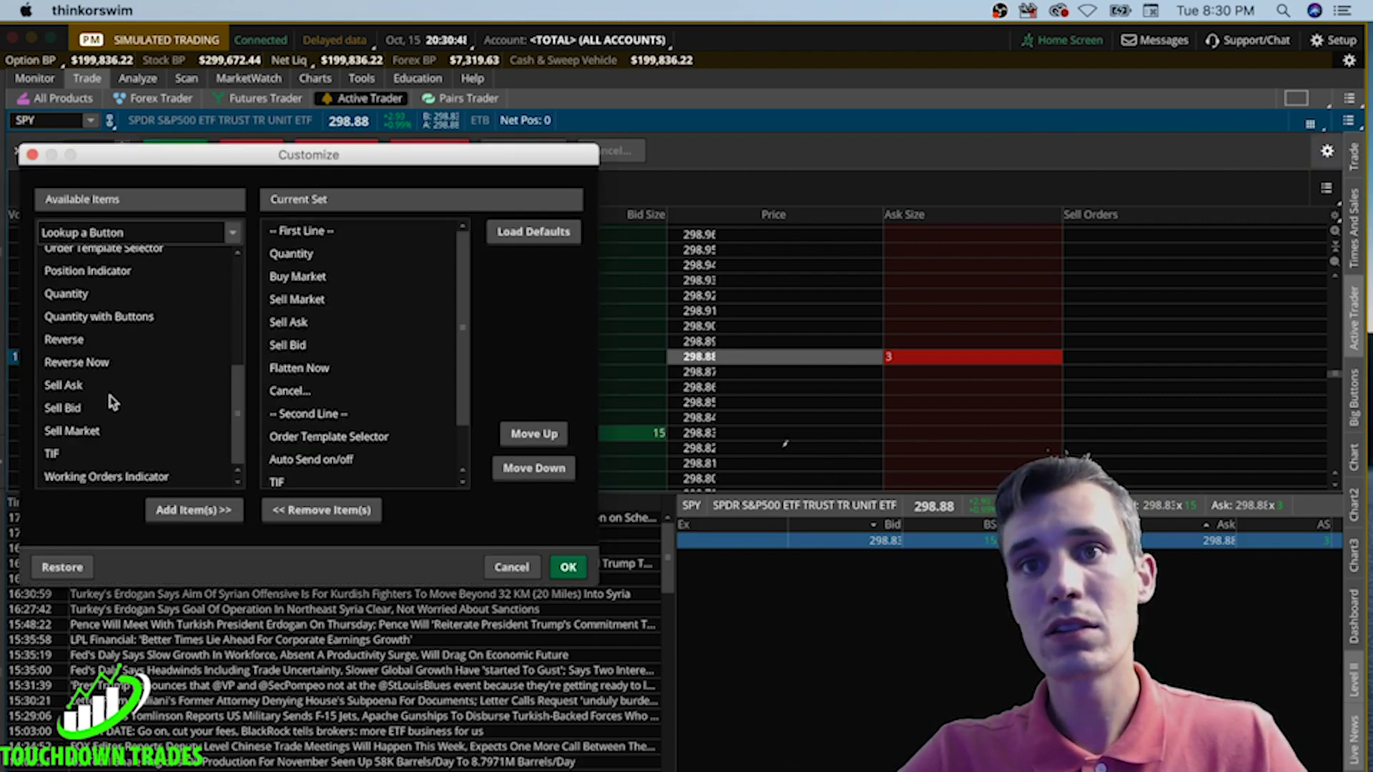
Add Buy Ask and Buy Bid from Available Items to the current button set
{"action": "scroll", "coordinate": [112, 401], "scroll_direction": "up", "scroll_amount": 1}
{"action": "scroll", "coordinate": [111, 397], "scroll_direction": "up", "scroll_amount": 1}
{"action": "scroll", "coordinate": [111, 393], "scroll_direction": "up", "scroll_amount": 2}
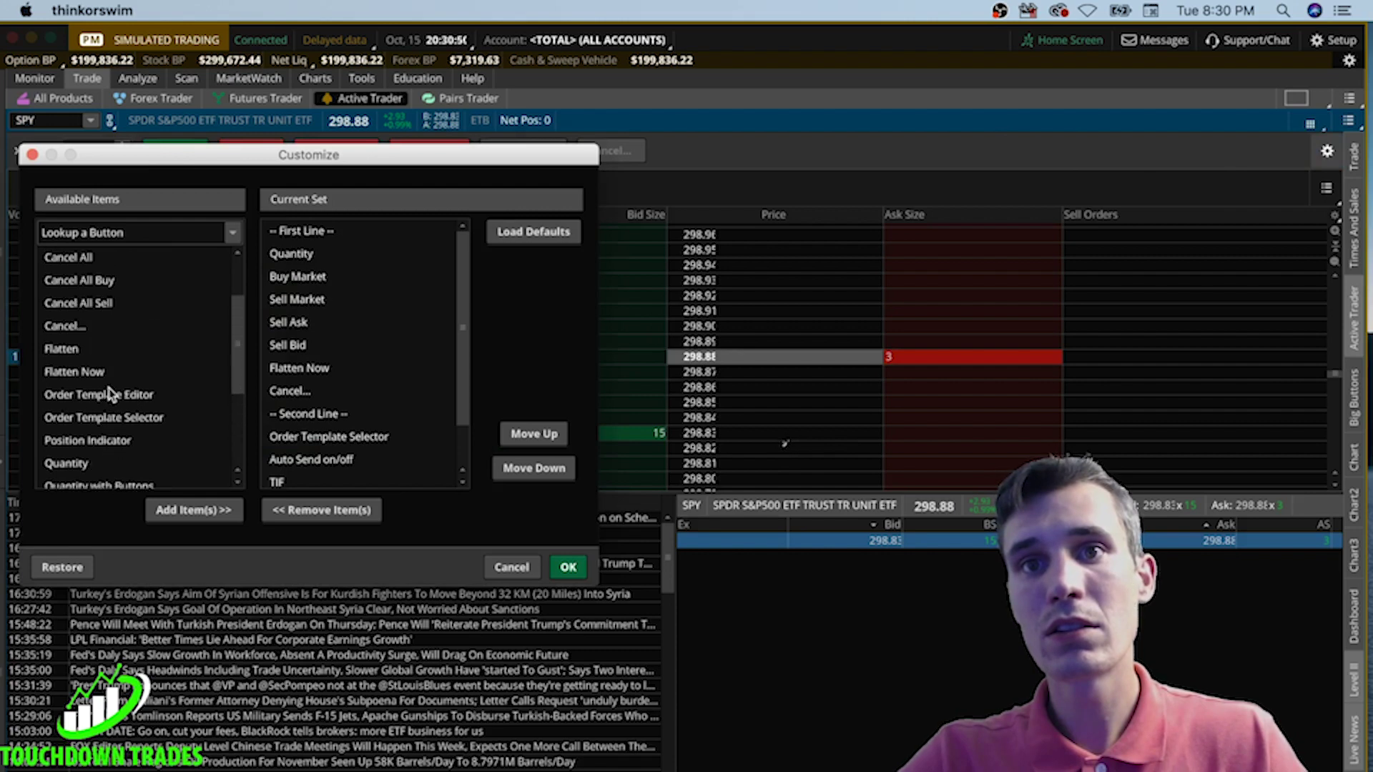
{"action": "scroll", "coordinate": [111, 394], "scroll_direction": "up", "scroll_amount": 1}
{"action": "scroll", "coordinate": [111, 393], "scroll_direction": "up", "scroll_amount": 1}
{"action": "scroll", "coordinate": [111, 393], "scroll_direction": "up", "scroll_amount": 1}
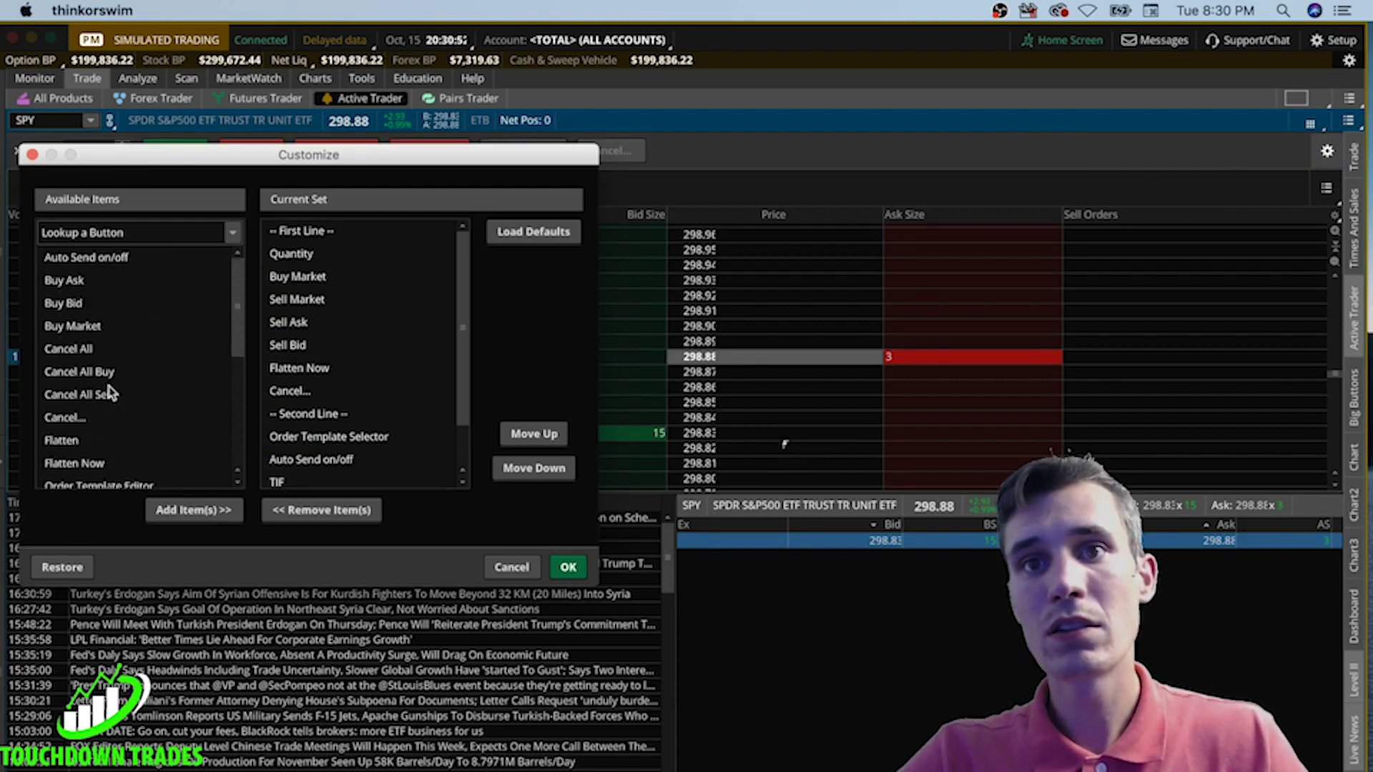
{"action": "left_click", "coordinate": [68, 283]}
{"action": "left_click", "coordinate": [200, 510]}
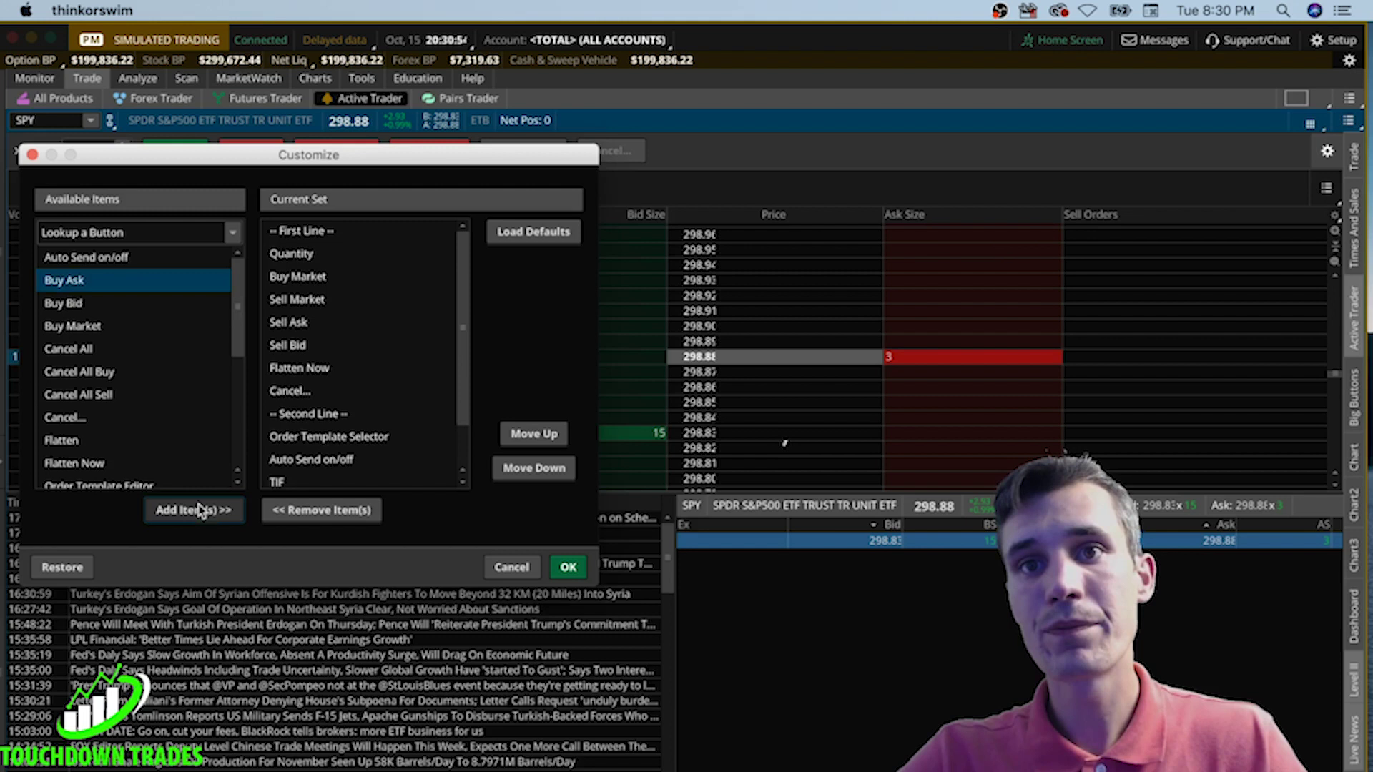
{"action": "left_click", "coordinate": [83, 306]}
{"action": "left_click", "coordinate": [198, 512]}
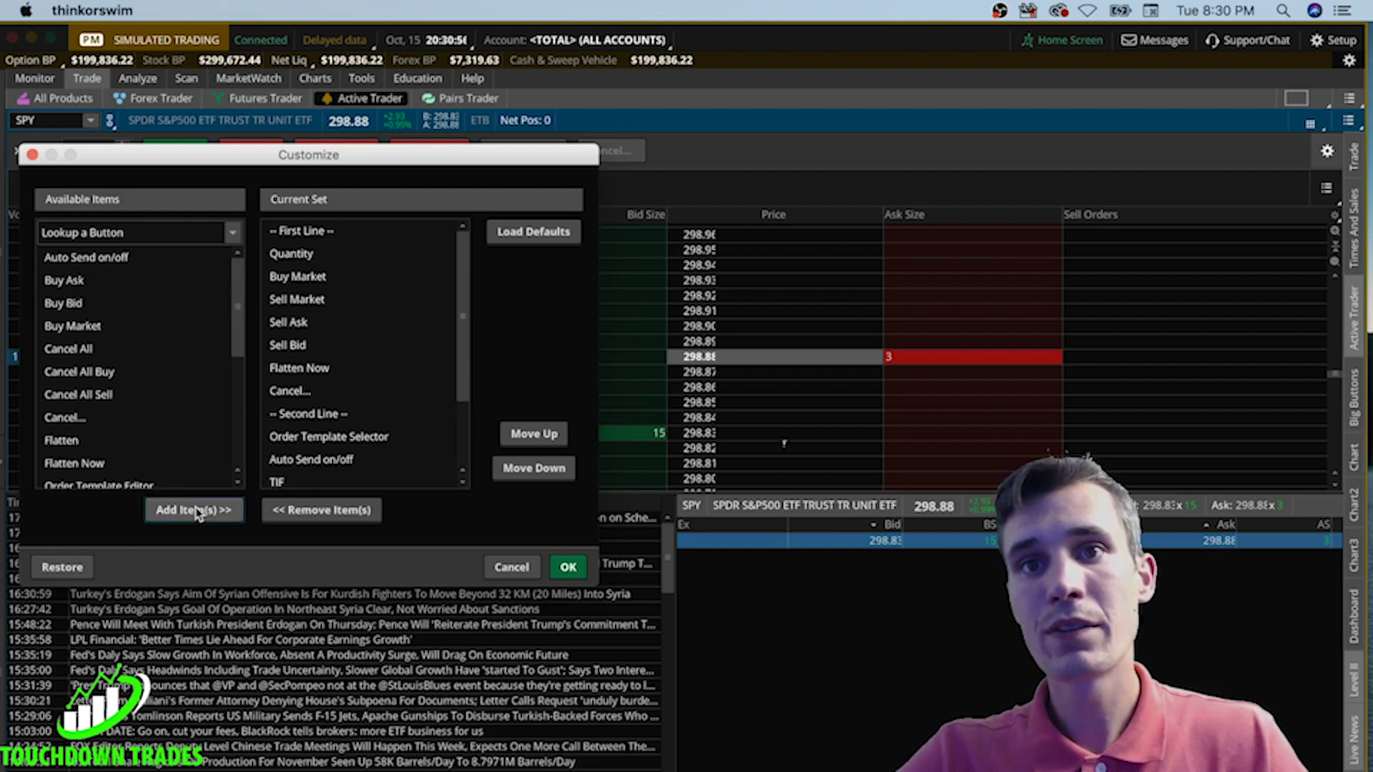
{"action": "left_click", "coordinate": [86, 303]}
{"action": "left_click", "coordinate": [196, 513]}
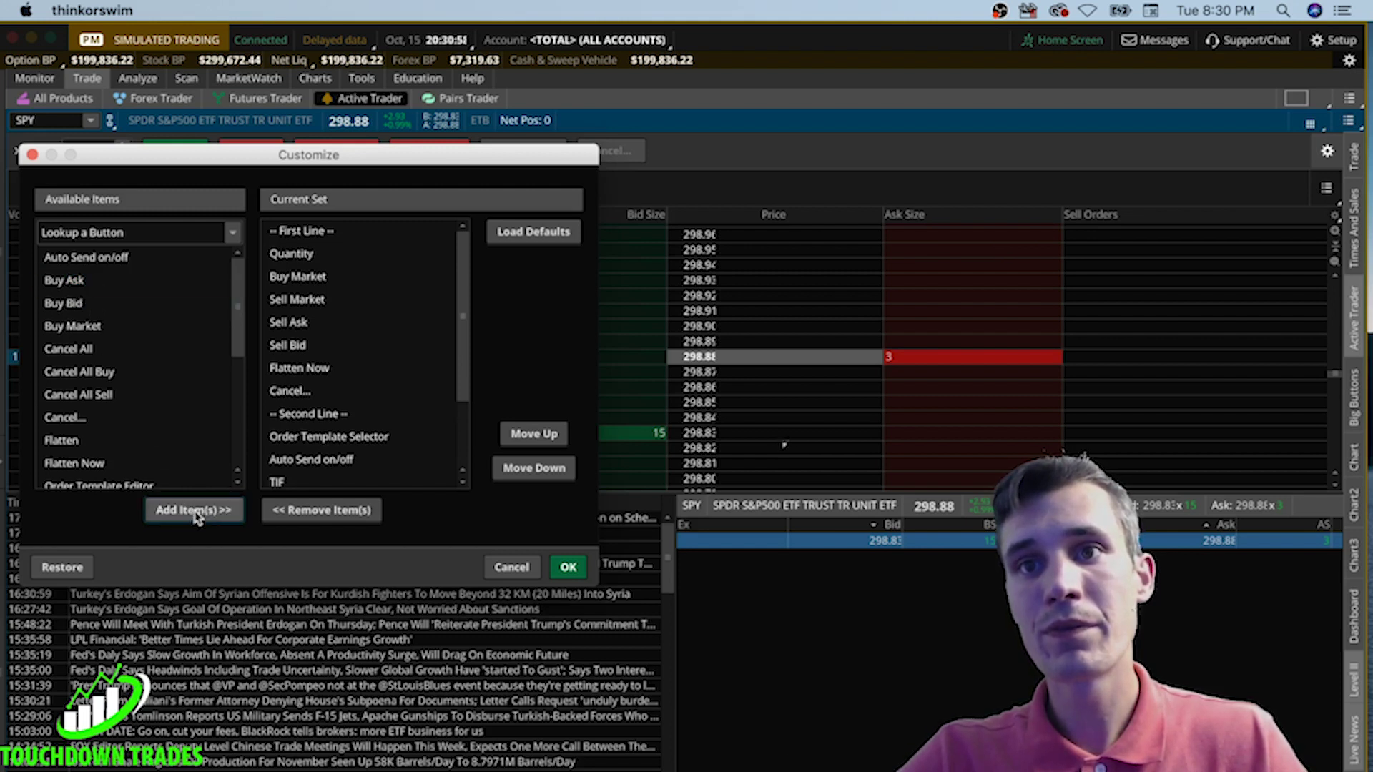
Move Buy Ask and Buy Bid up past the sell buttons, with Buy Bid just below Quantity
{"action": "scroll", "coordinate": [327, 442], "scroll_direction": "down", "scroll_amount": 4}
{"action": "left_click", "coordinate": [290, 432]}
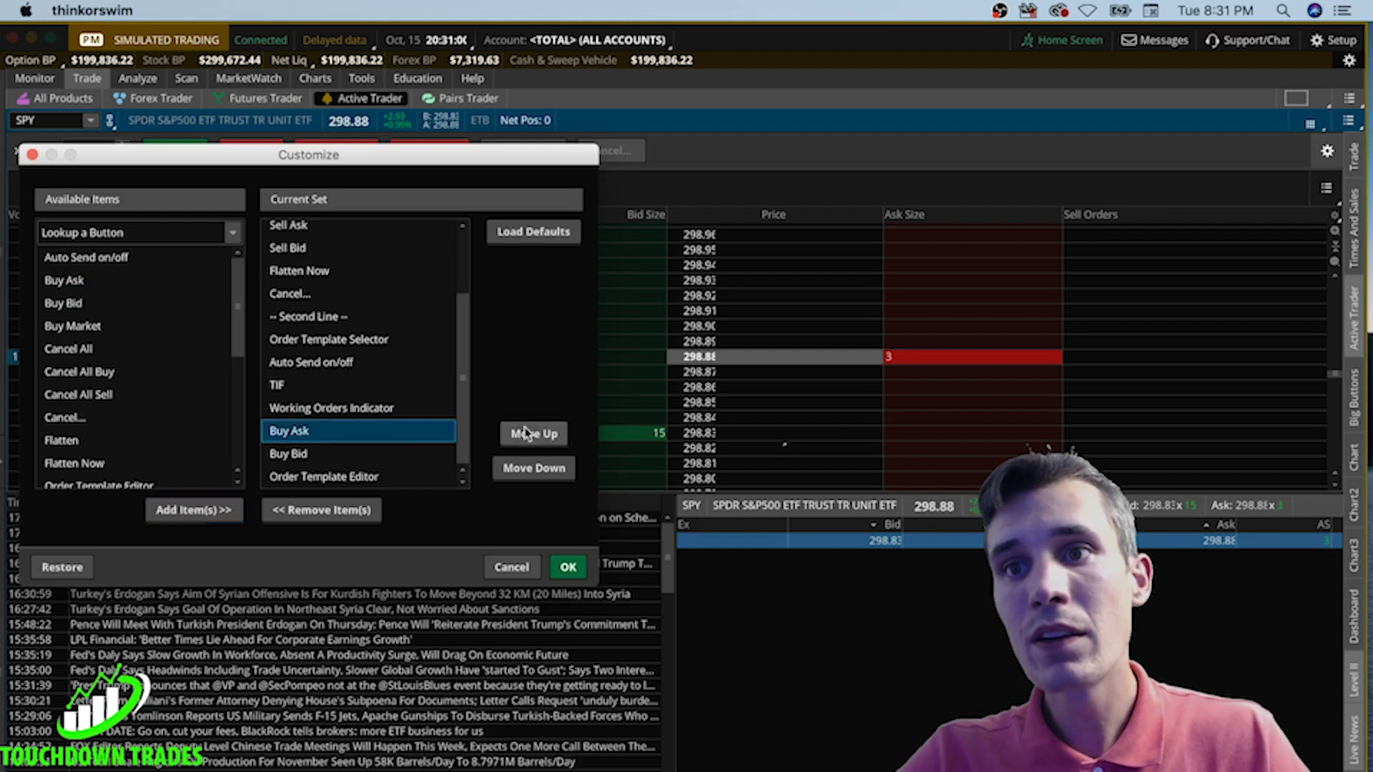
{"action": "double_click", "coordinate": [530, 433]}
{"action": "triple_click", "coordinate": [525, 433]}
{"action": "double_click", "coordinate": [526, 433]}
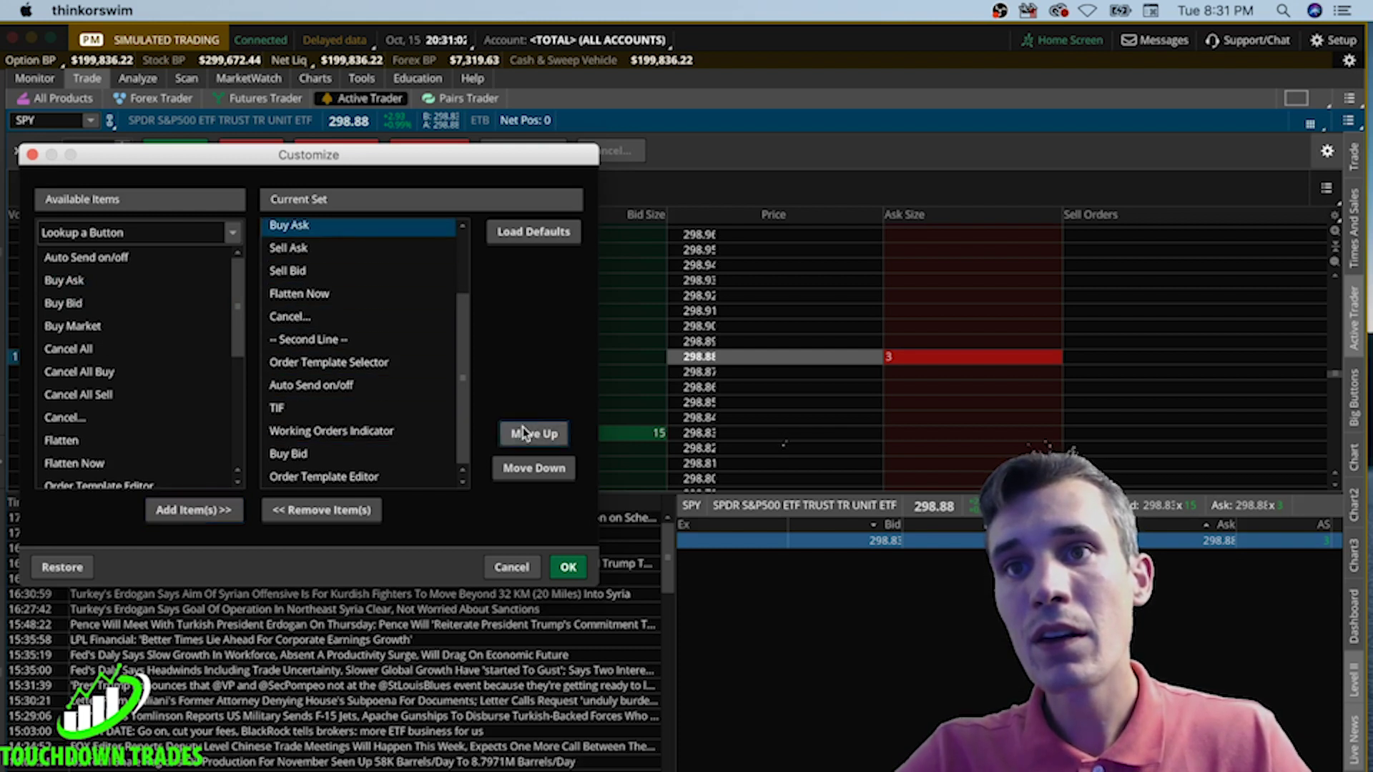
{"action": "left_click", "coordinate": [526, 434]}
{"action": "left_click", "coordinate": [316, 456]}
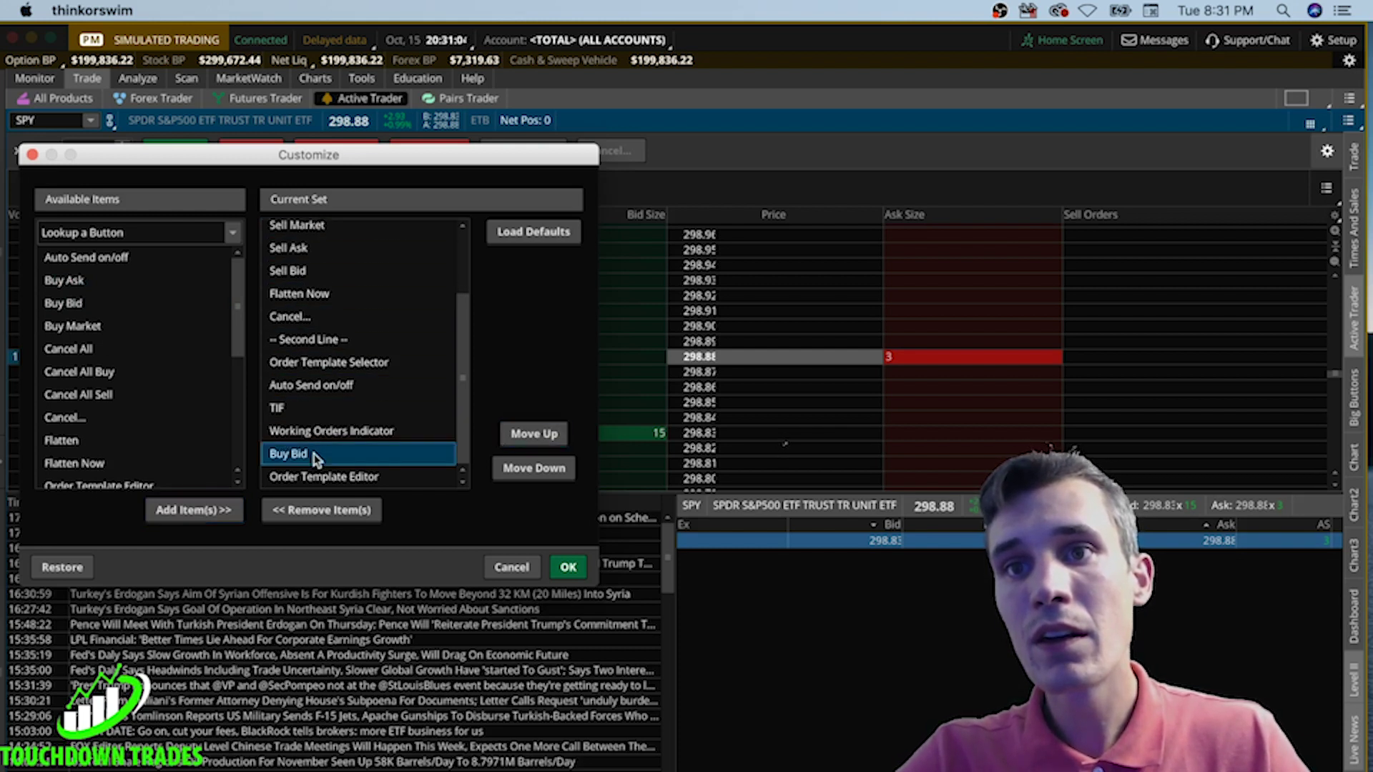
{"action": "double_click", "coordinate": [530, 434]}
{"action": "triple_click", "coordinate": [529, 433]}
{"action": "triple_click", "coordinate": [530, 433]}
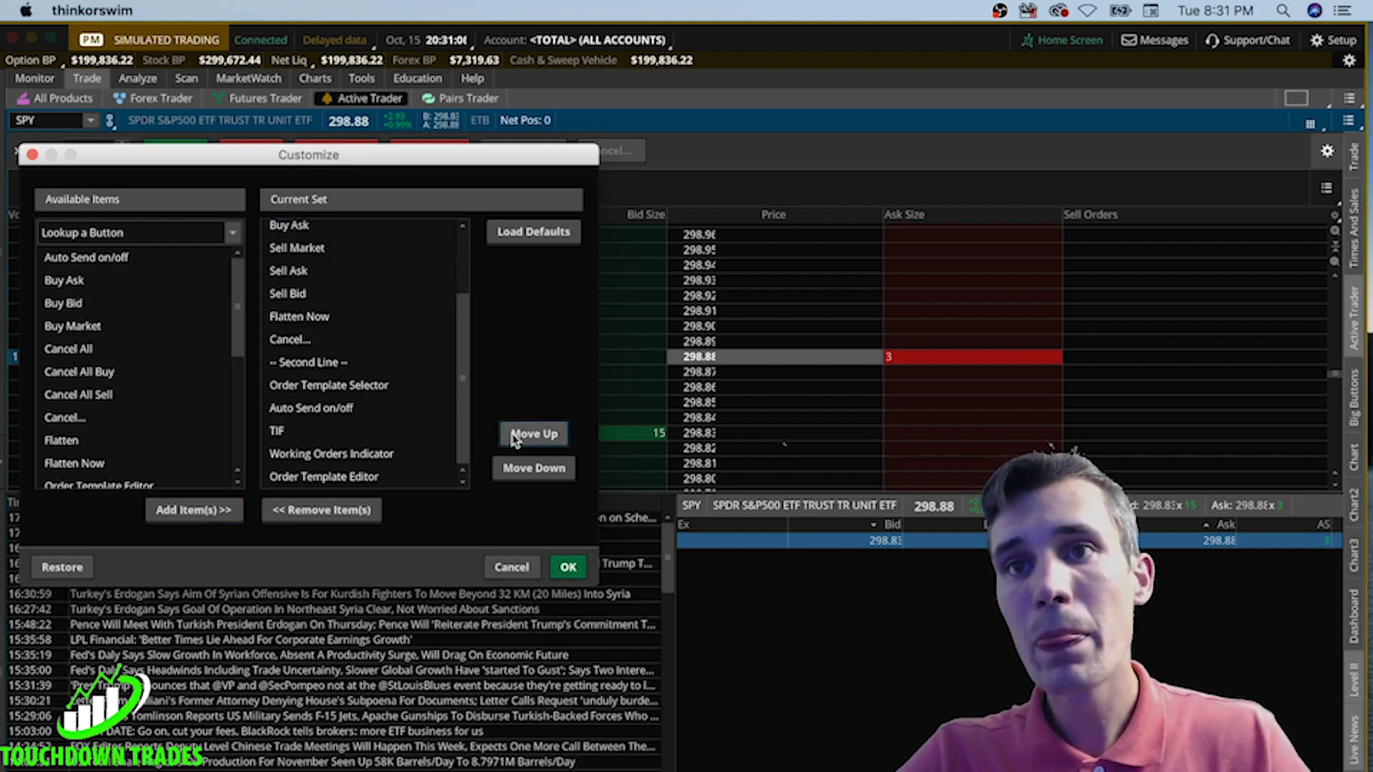
Place Buy Ask above Buy Market and apply the customized layout
{"action": "scroll", "coordinate": [306, 384], "scroll_direction": "up", "scroll_amount": 3}
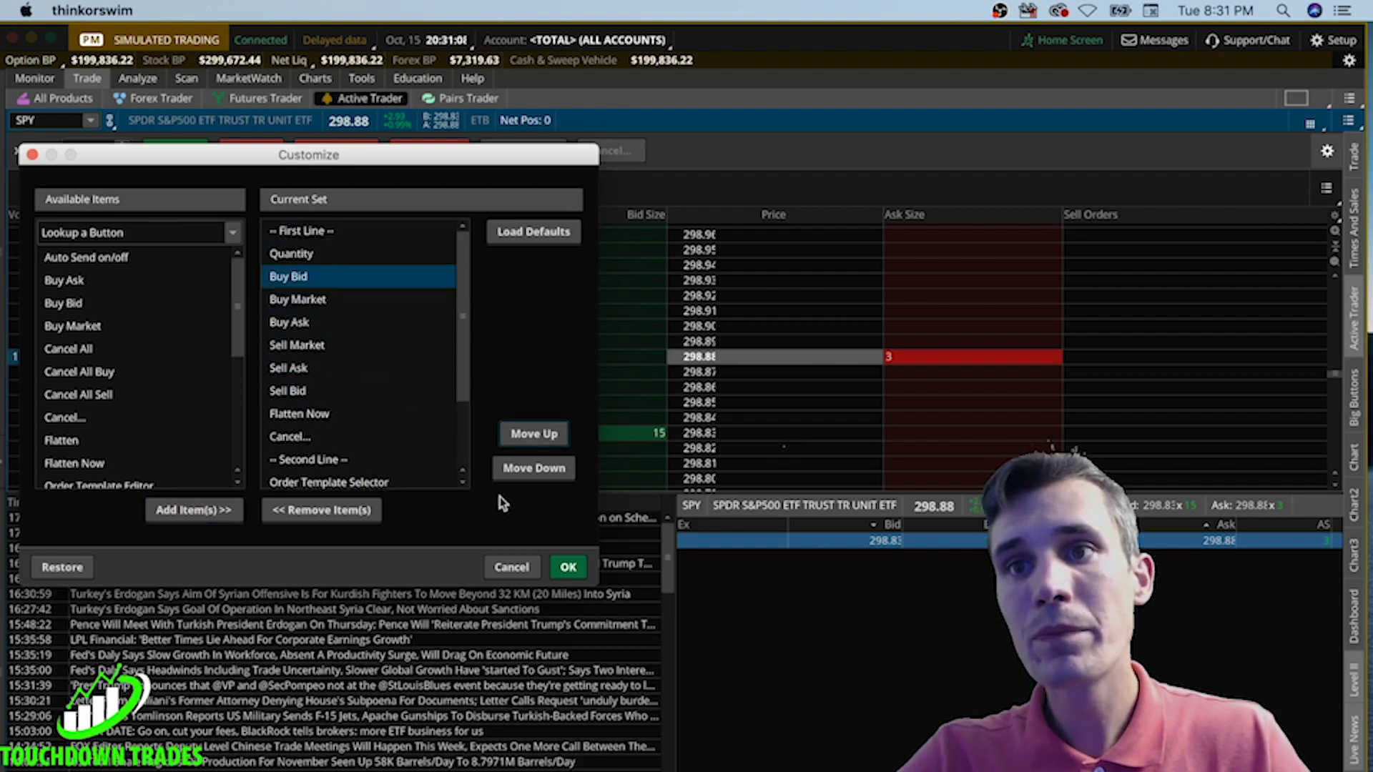
{"action": "left_click", "coordinate": [318, 331]}
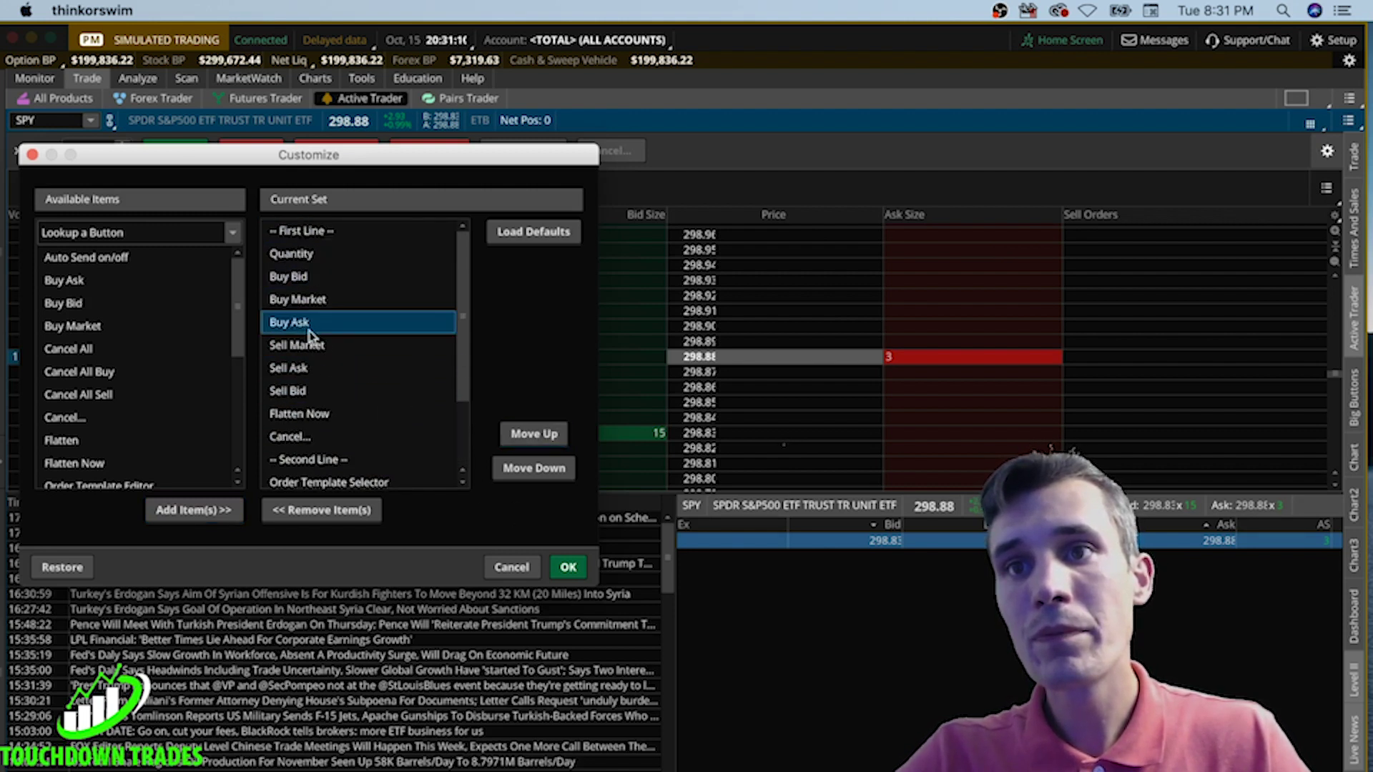
{"action": "left_click", "coordinate": [535, 434]}
{"action": "left_click", "coordinate": [570, 568]}
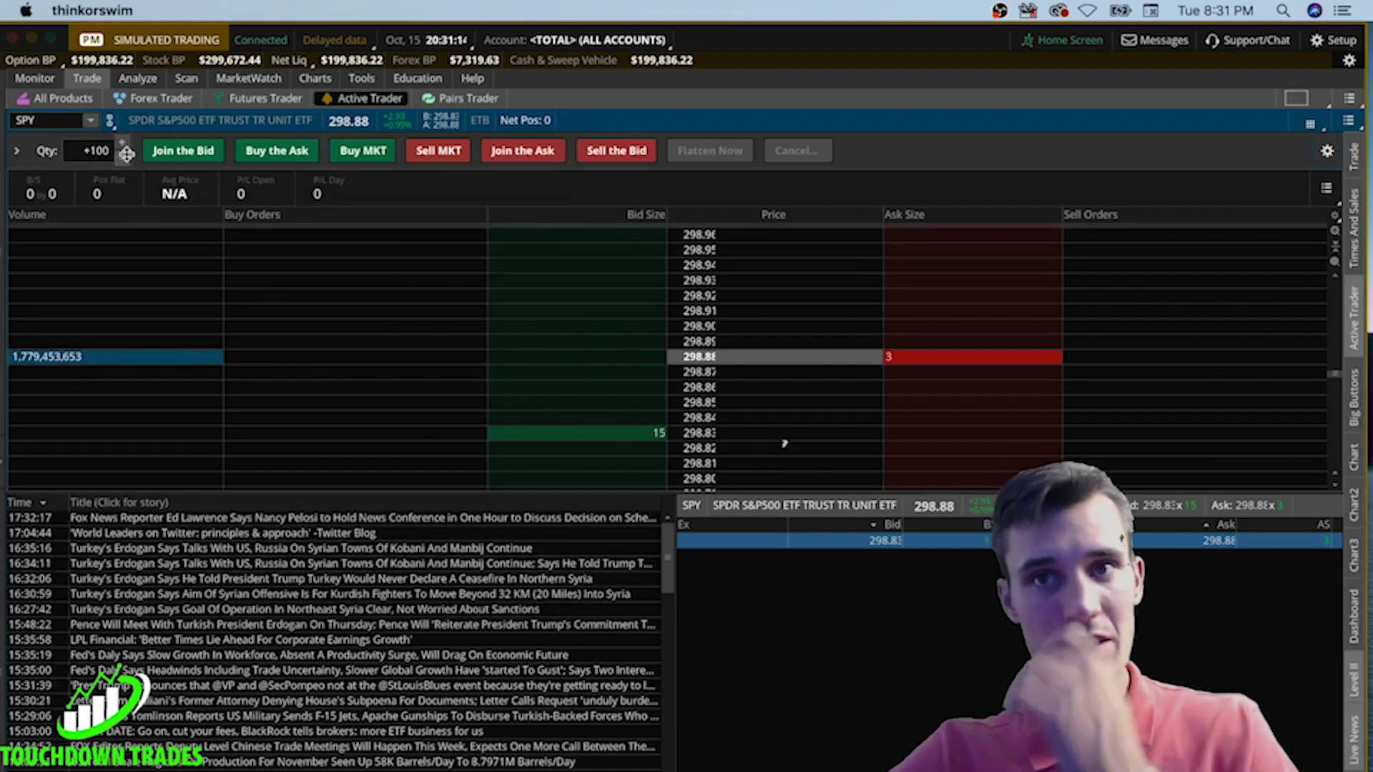
Place 100-share SPY buy orders with Join the Bid and Buy the Ask
{"action": "left_click", "coordinate": [185, 153]}
{"action": "left_click", "coordinate": [272, 153]}
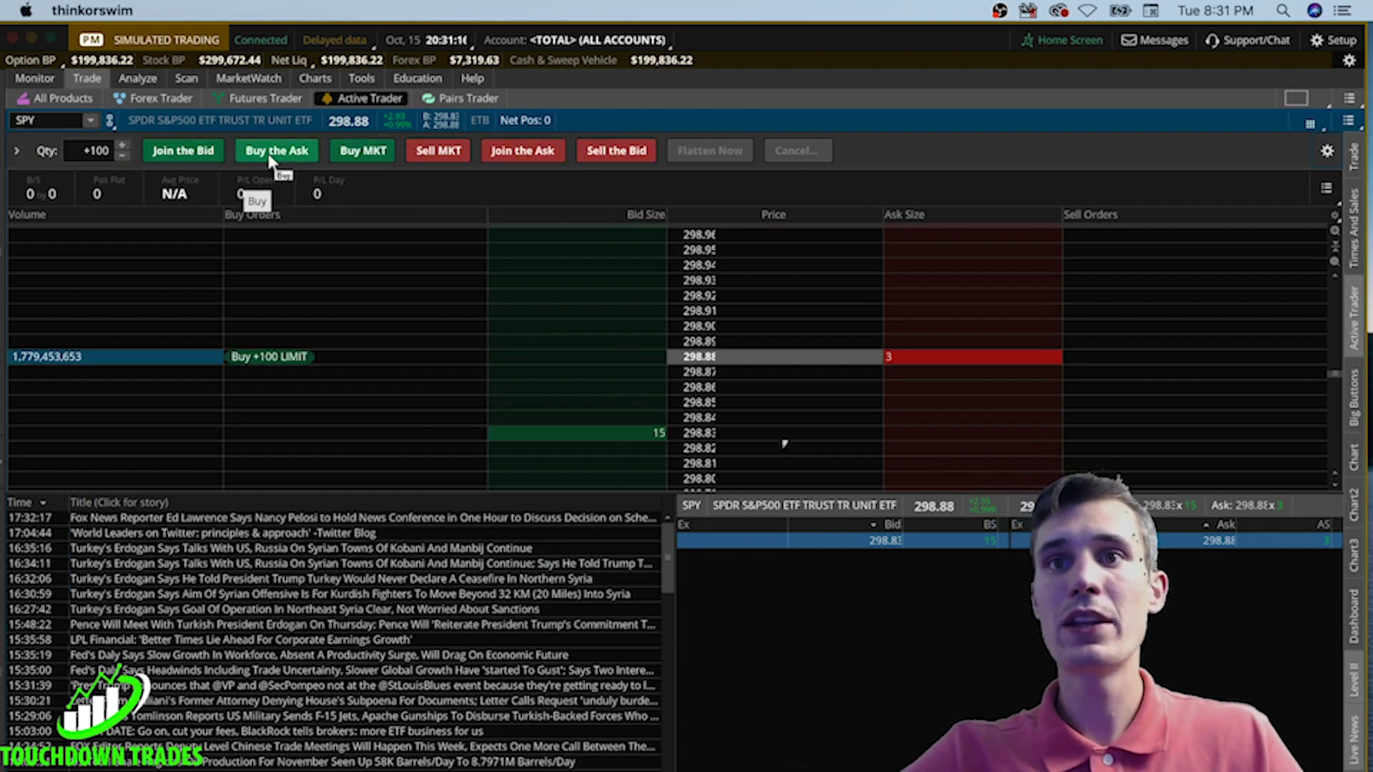